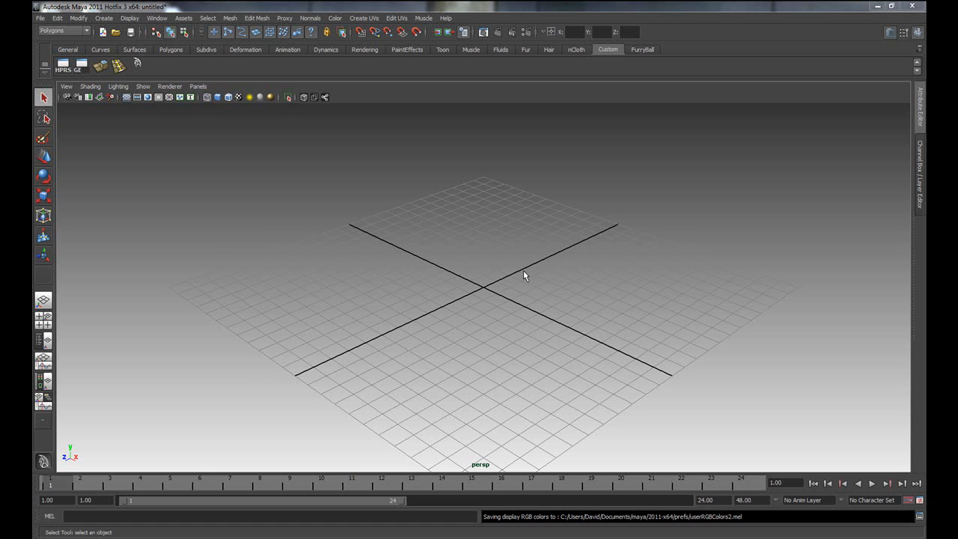
left_click_drag(524, 346, 521, 337, "alt")
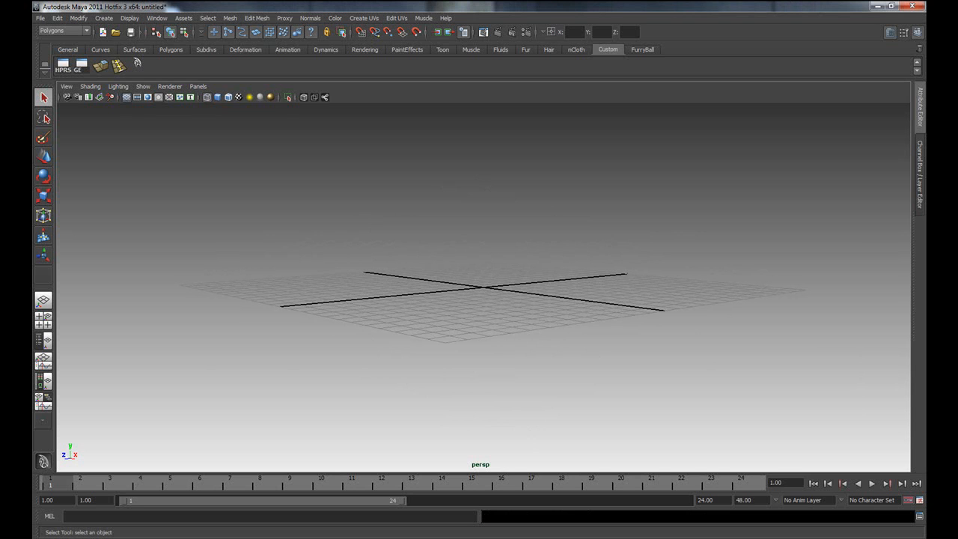
left_click_drag(625, 275, 607, 286, "alt")
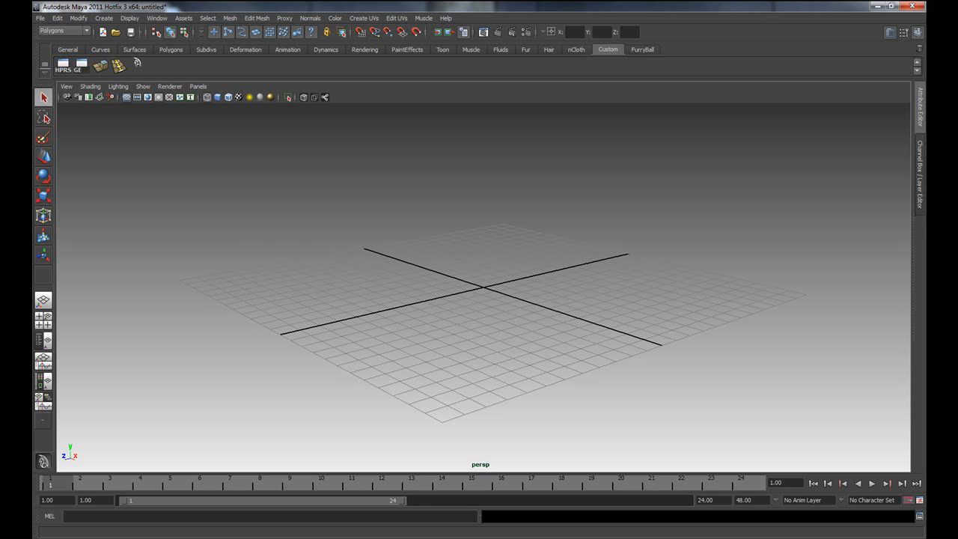
Switch to the Nissan 370 car scene and examine the front of the wireframed car model.
mouse_move(239, 502)
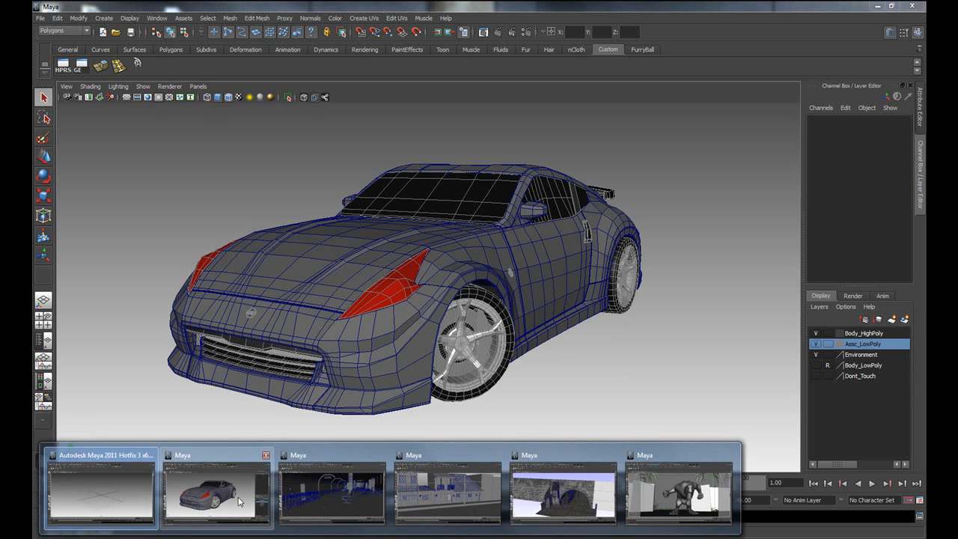
left_click(239, 499)
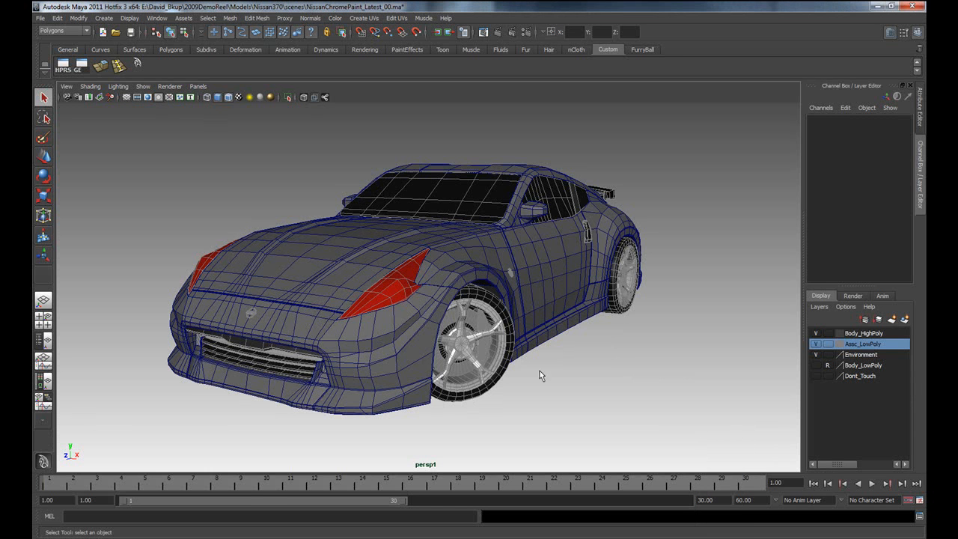
left_click_drag(600, 381, 656, 383, "alt")
left_click(595, 313)
key("f")
left_click_drag(488, 398, 388, 392, "alt")
left_click(282, 410)
Examine the car's side profile, including the door, windows and both wheels.
left_click_drag(587, 312, 329, 318, "alt")
right_click_drag(528, 331, 558, 355, "alt")
middle_click_drag(674, 347, 506, 367, "alt")
middle_click_drag(627, 374, 568, 362, "alt")
left_click_drag(685, 373, 631, 385, "alt")
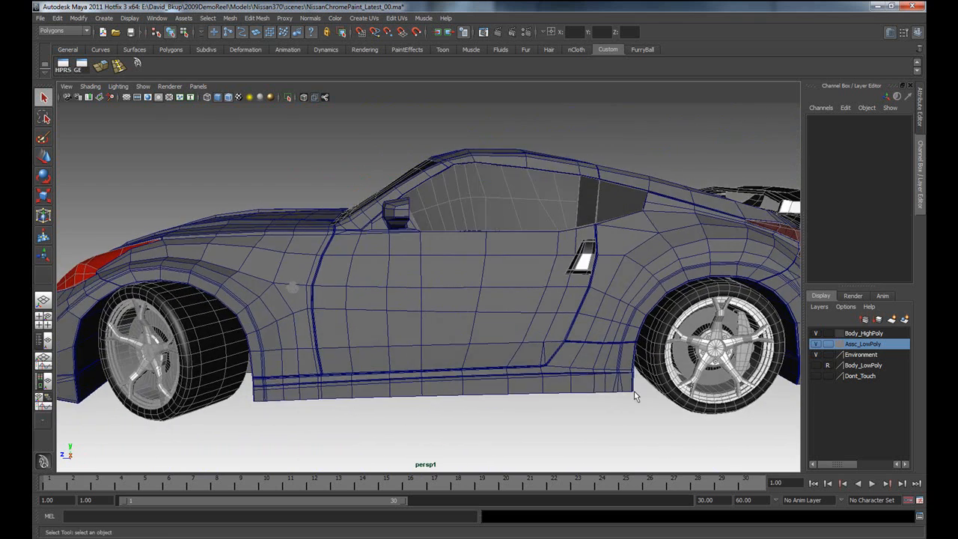
right_click_drag(632, 385, 561, 394, "alt")
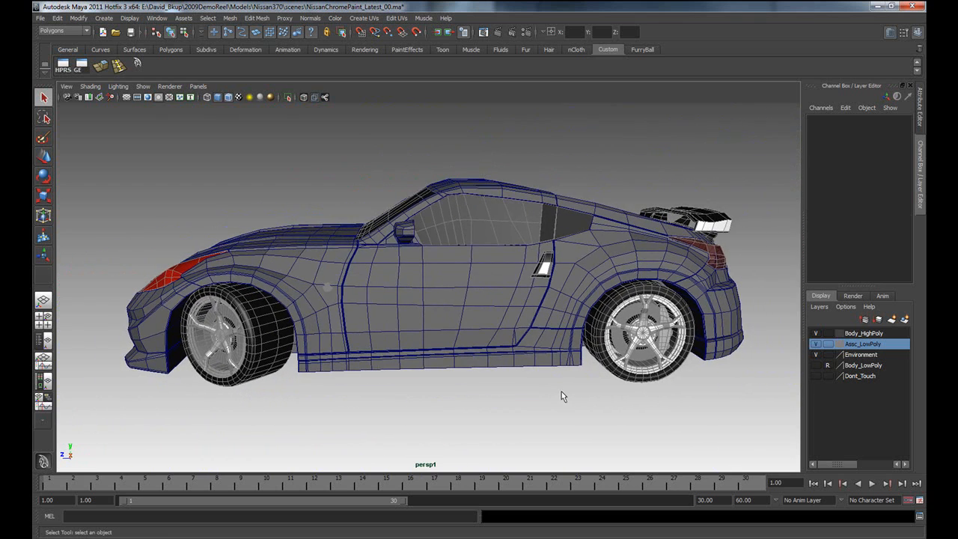
left_click_drag(466, 391, 496, 387, "alt")
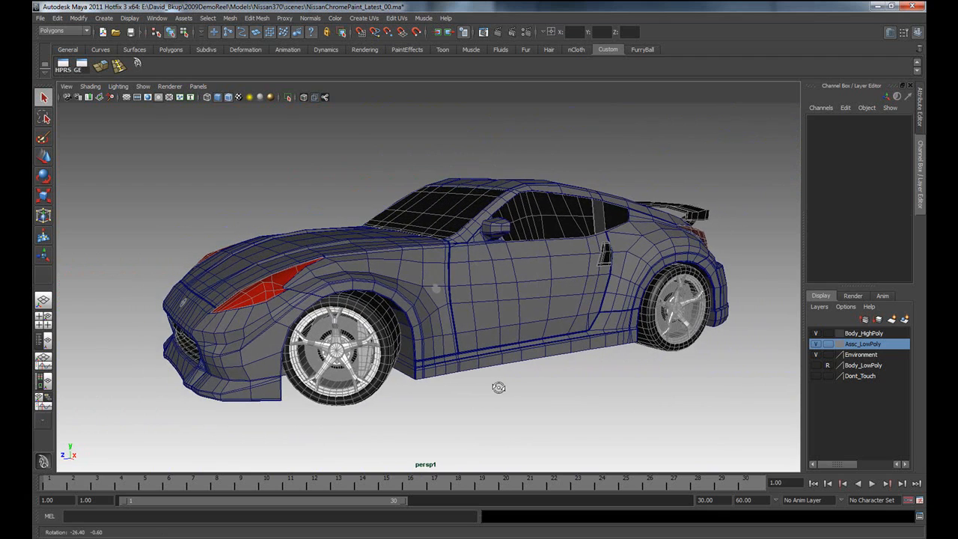
Inspect the hood, windshield and front bumper from above and head-on.
left_click_drag(590, 396, 501, 373, "alt")
left_click_drag(368, 358, 453, 393, "alt")
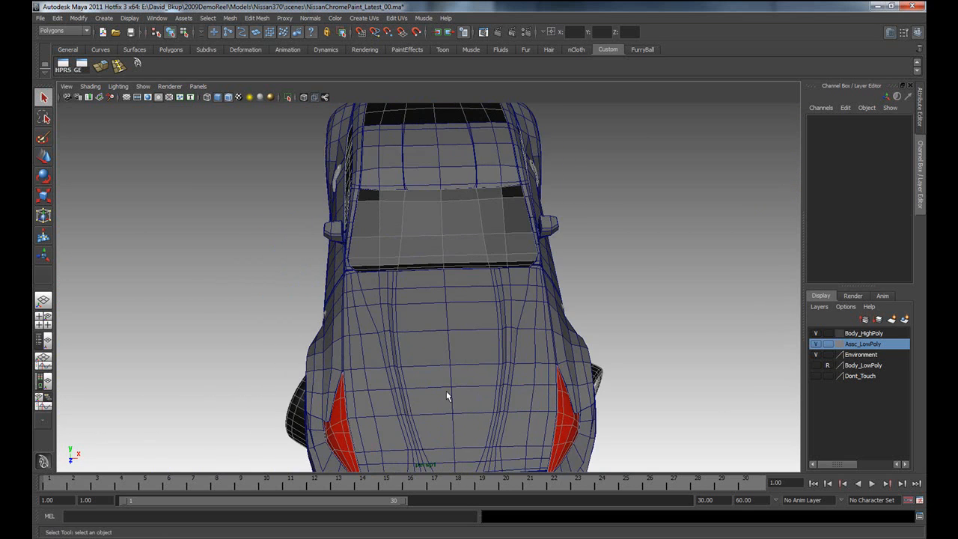
left_click_drag(499, 308, 528, 391, "alt")
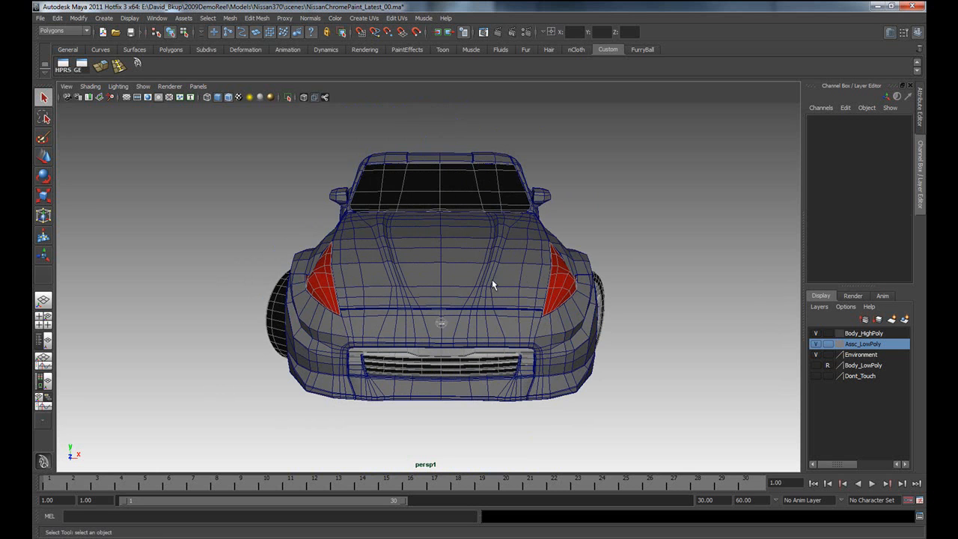
left_click_drag(499, 179, 506, 187, "alt")
left_click_drag(434, 278, 513, 212, "alt")
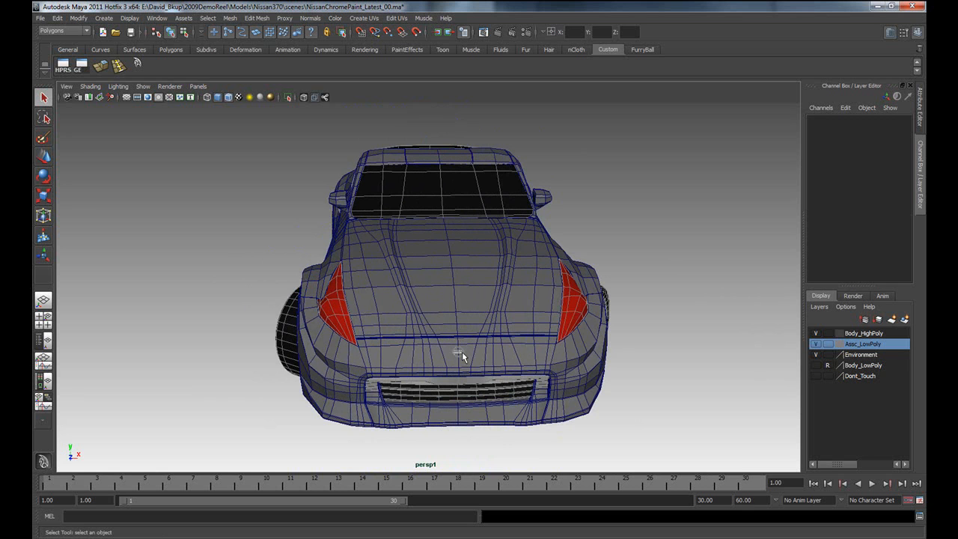
Select the car body and the side window in turn to examine them as separate pieces.
left_click(492, 304)
left_click_drag(599, 303, 532, 326, "alt")
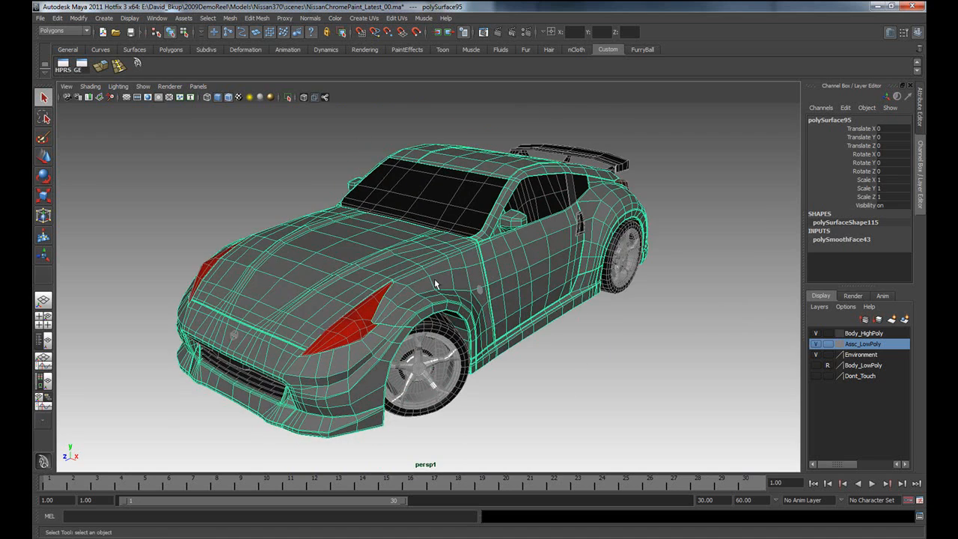
left_click_drag(569, 367, 536, 377, "alt")
left_click(559, 243)
left_click_drag(557, 274, 499, 210, "alt")
left_click(502, 217)
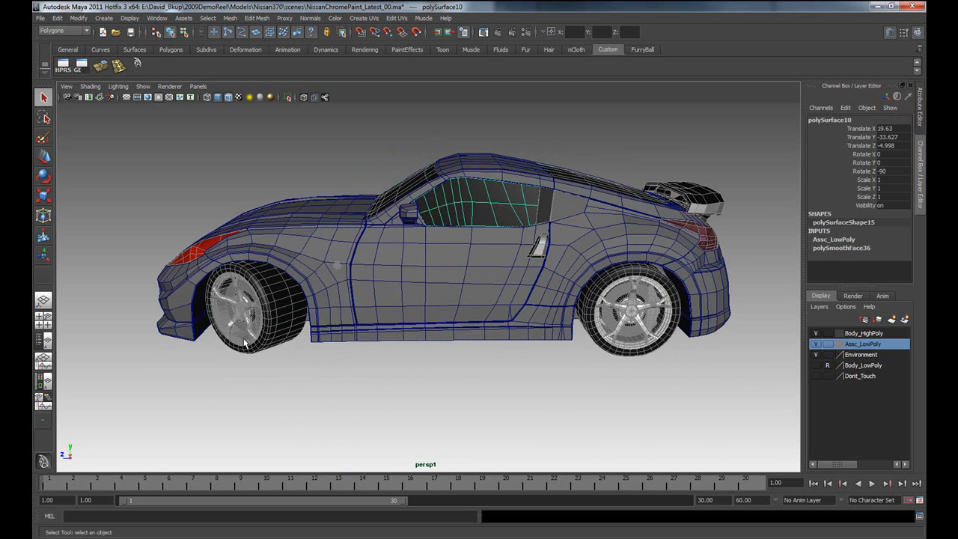
Frame the front wheel's rim and inspect its spokes, tire and brake up close.
left_click(236, 315)
left_click_drag(300, 351, 342, 360, "alt")
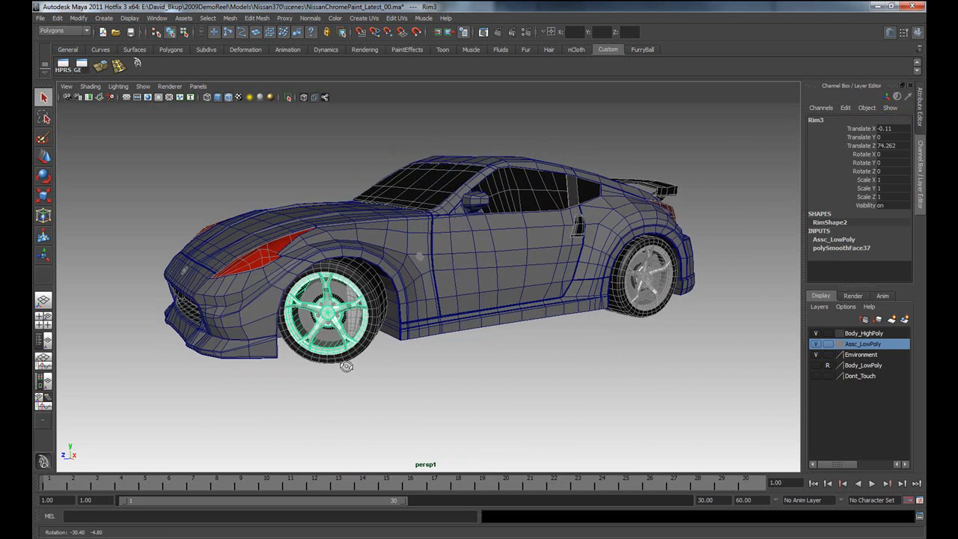
key("f")
left_click(632, 416)
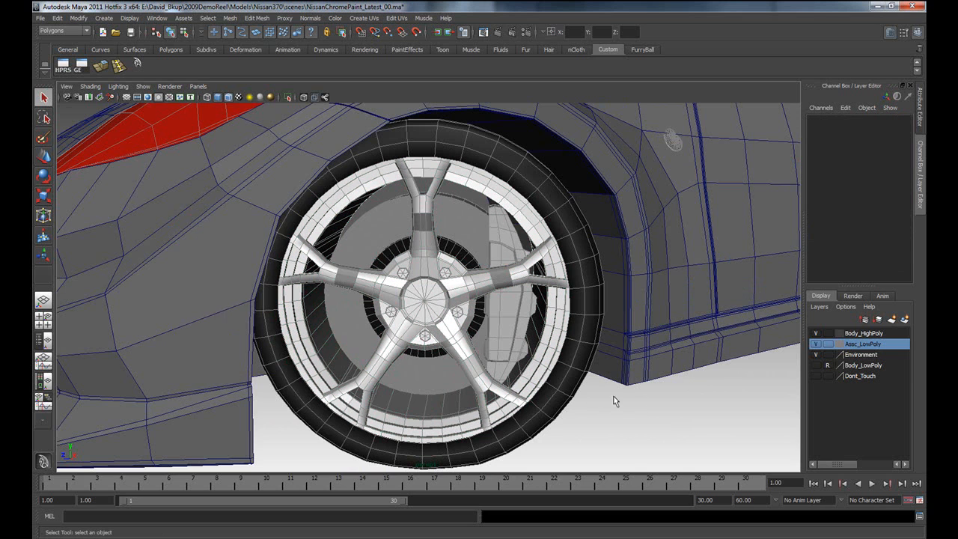
right_click_drag(611, 402, 426, 398, "alt")
left_click_drag(426, 398, 518, 396, "alt")
middle_click_drag(518, 395, 455, 410, "alt")
left_click_drag(367, 406, 439, 409, "alt")
Select and frame the headlight, and examine it against the front of the car.
left_click(265, 273)
key("f")
right_click_drag(521, 333, 311, 324, "alt")
middle_click_drag(312, 324, 412, 286, "alt")
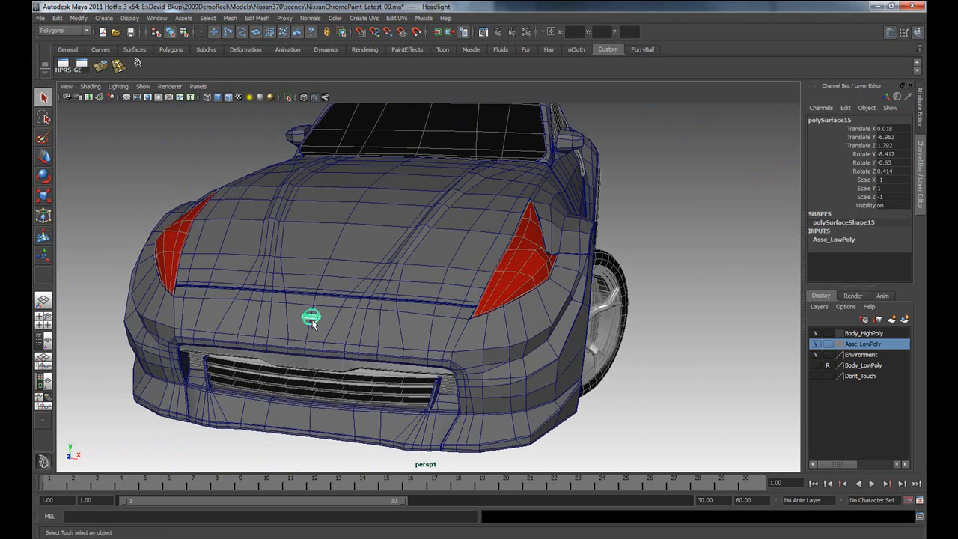
Frame the Nissan badge on the nose and inspect the front grille below it.
left_click(313, 322)
key("f")
left_click_drag(337, 347, 519, 376, "alt")
right_click_drag(519, 376, 315, 357, "alt")
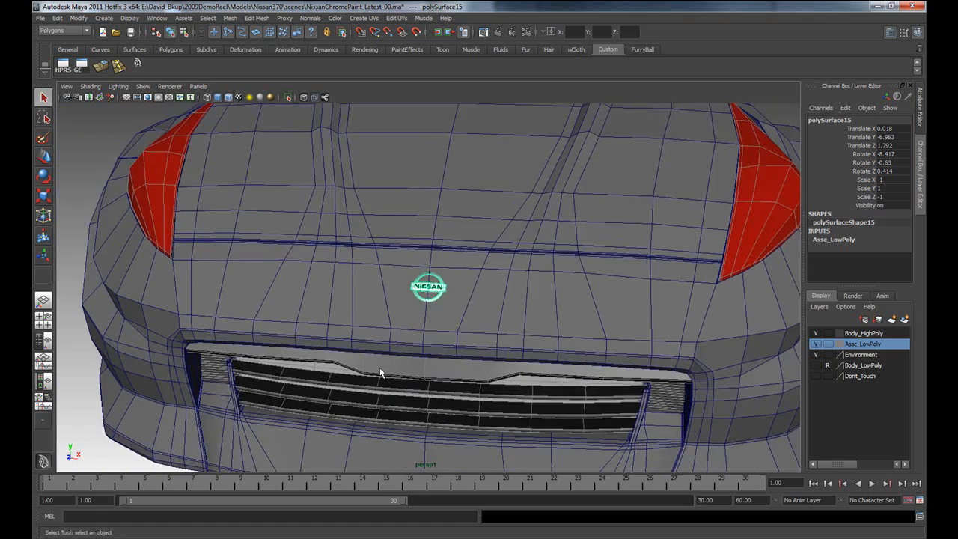
middle_click_drag(392, 371, 406, 342, "alt")
right_click_drag(407, 342, 295, 336, "alt")
Select and frame the rear wing, and examine how it sits on the back of the car.
left_click_drag(334, 339, 449, 360, "alt")
middle_click_drag(608, 343, 393, 356, "alt")
right_click_drag(610, 352, 539, 347, "alt")
middle_click_drag(601, 345, 488, 363, "alt")
left_click_drag(487, 363, 608, 255, "alt")
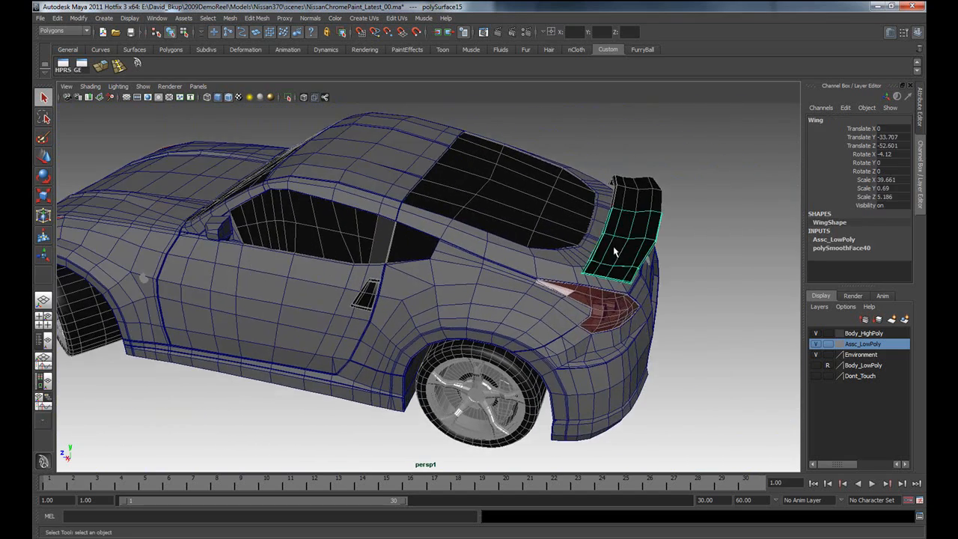
left_click(615, 252)
key("f")
left_click_drag(646, 360, 695, 364, "alt")
right_click_drag(696, 364, 554, 412, "alt")
middle_click_drag(554, 412, 553, 381, "alt")
left_click_drag(553, 386, 631, 331, "alt")
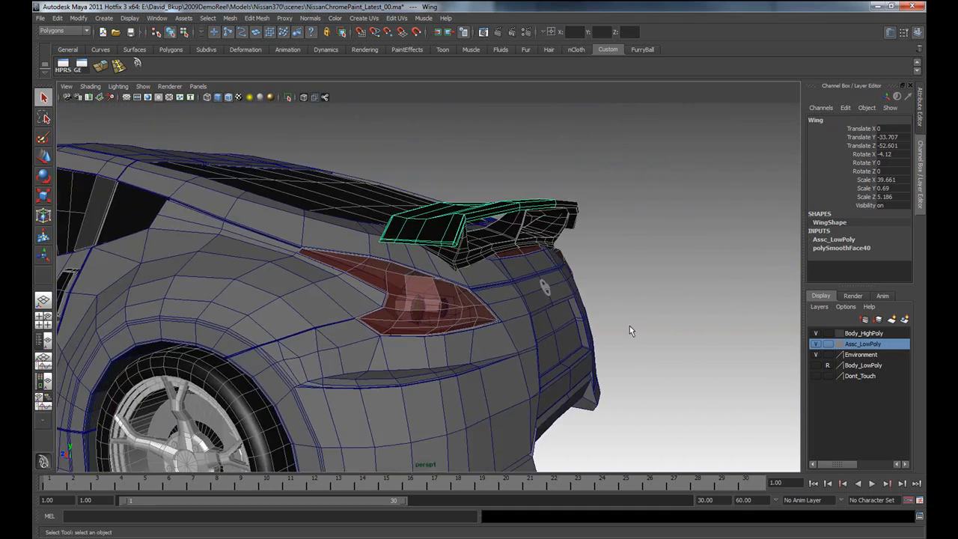
Frame the brake light glass, examine the car's rear bumper and bodywork, and clear the selection.
left_click(441, 299)
key("f")
left_click_drag(623, 398, 552, 403, "alt")
right_click_drag(552, 403, 507, 383, "alt")
left_click_drag(507, 383, 441, 342, "alt")
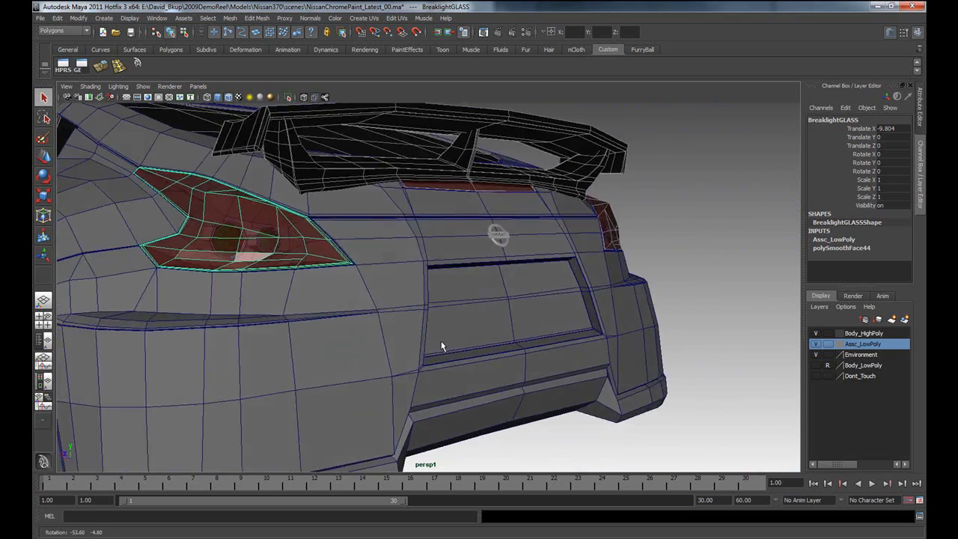
right_click_drag(441, 342, 315, 349, "alt")
left_click_drag(314, 349, 330, 359, "alt")
middle_click_drag(247, 367, 315, 372, "alt")
left_click_drag(315, 372, 384, 368, "alt")
middle_click_drag(328, 368, 379, 371, "alt")
mouse_move(378, 370)
left_mouse_down("alt")
mouse_move(337, 365)
mouse_move(382, 370)
mouse_move(371, 367)
left_mouse_up("alt")
left_click(288, 164)
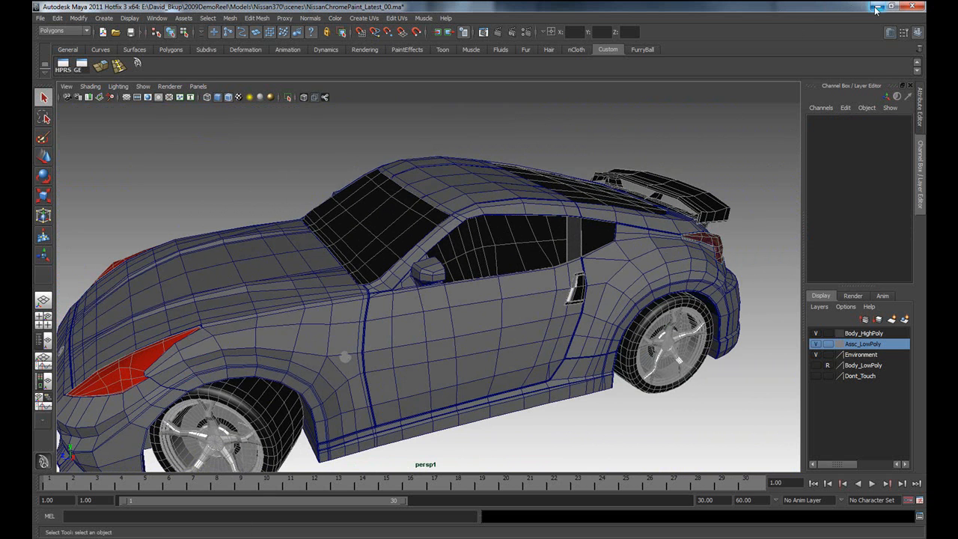
Minimize the car scene, switch to the subway environment scene and look over its luggage carts and benches.
left_click(877, 9)
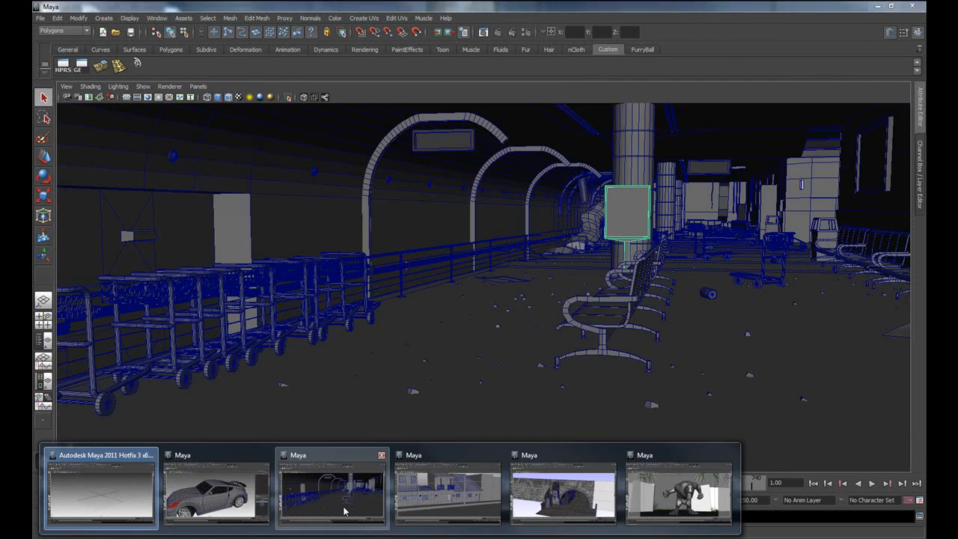
left_click(344, 512)
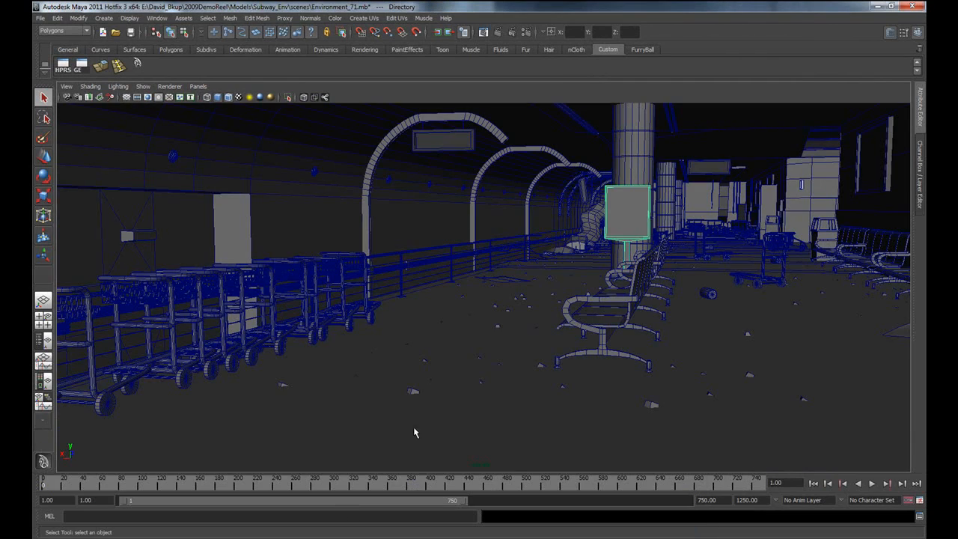
middle_click_drag(695, 365, 537, 402, "alt")
left_click_drag(537, 402, 588, 327, "alt")
middle_click_drag(588, 328, 435, 342, "alt")
left_click_drag(436, 342, 387, 385, "alt")
left_click(641, 318)
Examine the platform's column, directory sign, arches and the track area beside the railing.
right_click_drag(388, 384, 544, 363, "alt")
left_click_drag(447, 374, 380, 387, "alt")
middle_click_drag(380, 387, 624, 368, "alt")
middle_click_drag(282, 367, 552, 314, "alt")
left_click_drag(551, 314, 508, 310, "alt")
middle_click_drag(302, 270, 445, 315, "alt")
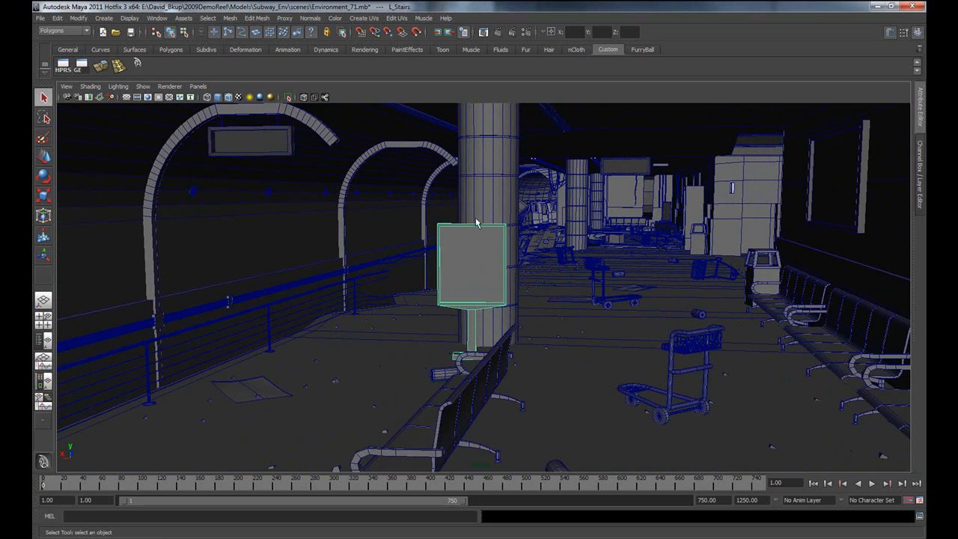
left_click_drag(459, 294, 328, 301, "alt")
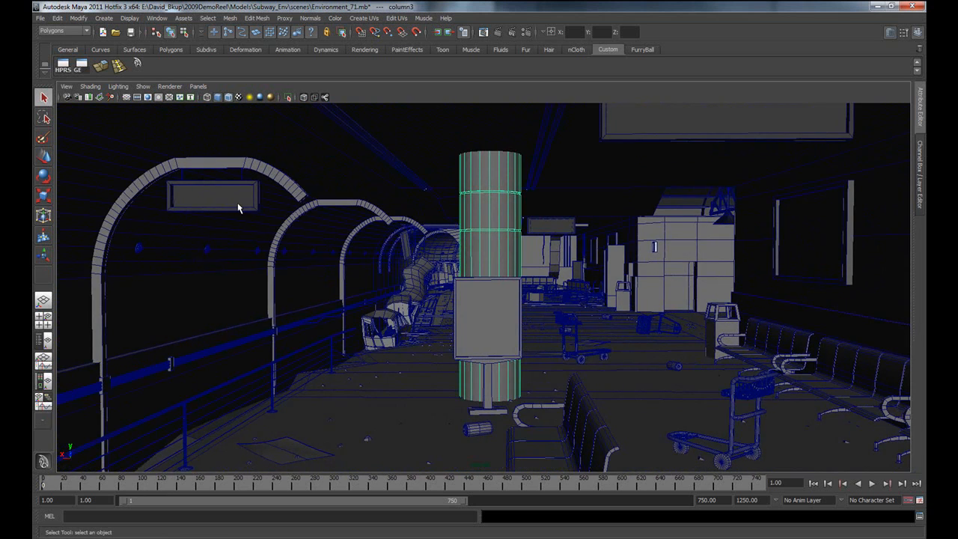
left_click_drag(312, 339, 386, 332, "alt")
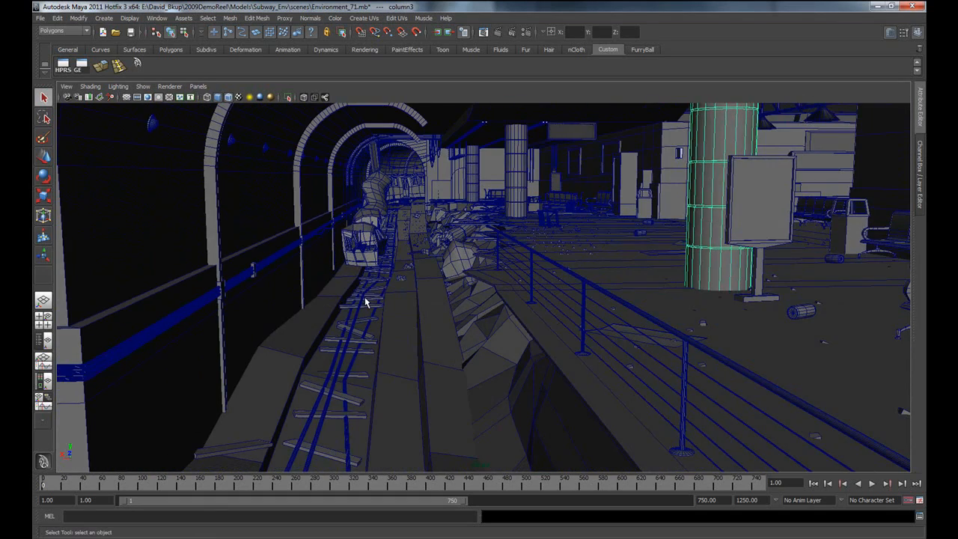
Frame the wrecked train car on the tracks and examine the derailed train and surrounding rubble.
left_click(367, 240)
key("f")
left_click_drag(654, 324, 606, 335, "alt")
middle_click_drag(606, 333, 722, 276, "alt")
scroll(454, 302, "down", 5)
middle_click_drag(475, 244, 586, 325, "alt")
left_click_drag(563, 310, 619, 283, "alt")
middle_click_drag(619, 283, 467, 358, "alt")
left_click_drag(471, 307, 477, 279, "alt")
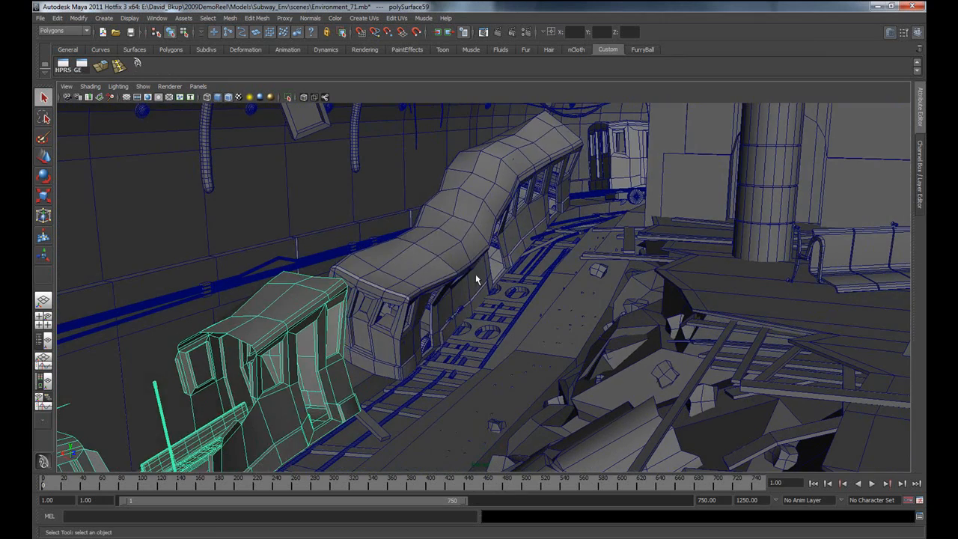
Select a wheel of the train in the tunnel and a hanging wire to inspect the small details.
left_click(459, 317)
left_click(608, 171)
left_click_drag(635, 198, 251, 171, "alt")
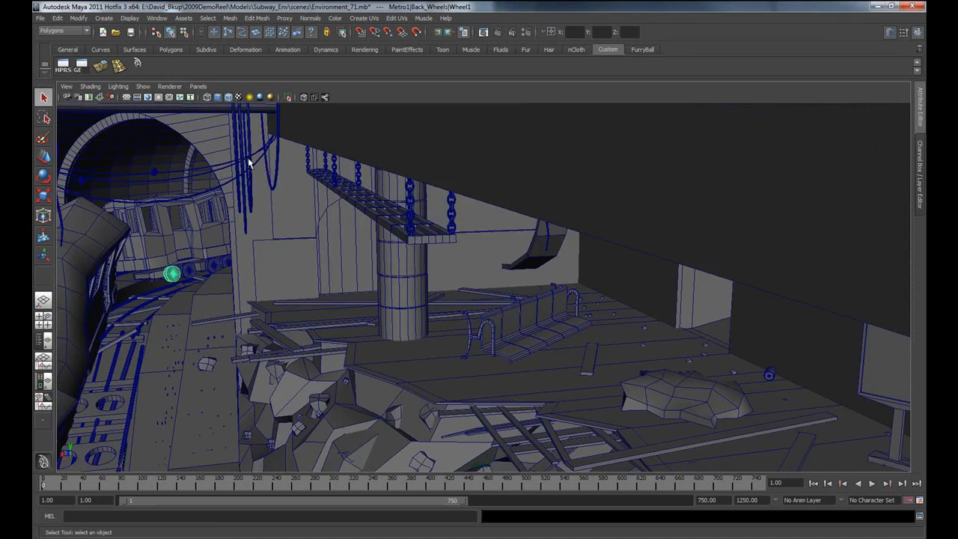
left_click_drag(257, 239, 268, 254, "alt")
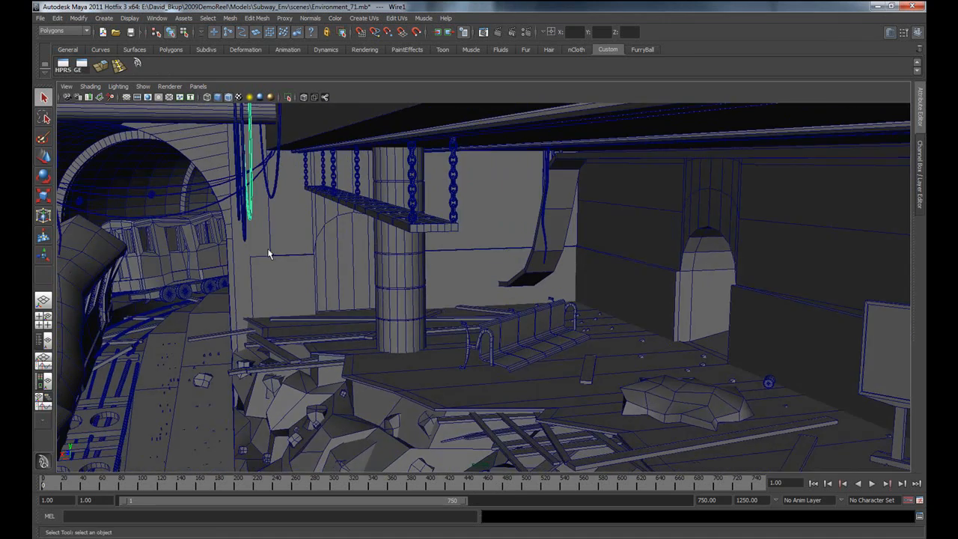
Frame the chain-hung ceiling lights and examine the station from there towards the trash can.
left_click(414, 188)
key("f")
left_click_drag(411, 334, 436, 332, "alt")
right_click_drag(437, 332, 235, 327, "alt")
middle_click_drag(456, 390, 304, 268, "alt")
middle_click_drag(391, 383, 280, 387, "alt")
left_click_drag(280, 387, 339, 319, "alt")
middle_click_drag(476, 413, 474, 366, "alt")
right_click_drag(475, 366, 200, 349, "alt")
middle_click_drag(652, 425, 511, 363, "alt")
left_click_drag(456, 437, 478, 438, "alt")
middle_click_drag(637, 435, 412, 392, "alt")
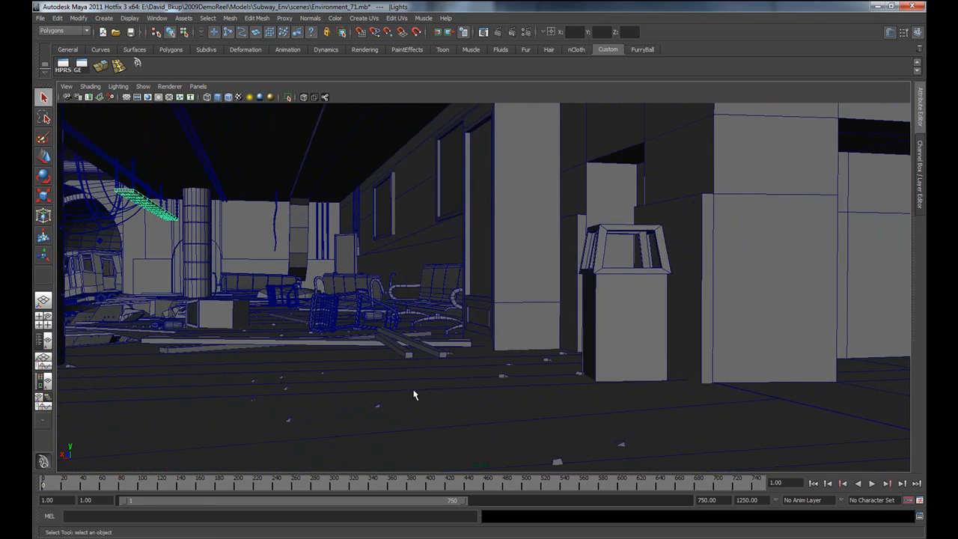
Frame the trash can and survey the rest of the station's floor, walls and debris around it.
left_click(602, 309)
key("f")
left_click_drag(612, 327, 596, 368, "alt")
middle_click_drag(330, 313, 552, 351, "alt")
middle_click_drag(811, 286, 88, 409, "alt")
middle_click_drag(627, 257, 387, 429, "alt")
middle_click_drag(514, 328, 184, 460, "alt")
middle_click_drag(661, 387, 323, 430, "alt")
left_click_drag(572, 405, 665, 352, "alt")
middle_click_drag(585, 328, 524, 232, "alt")
left_click_drag(688, 328, 405, 367, "alt")
middle_click_drag(405, 367, 539, 364, "alt")
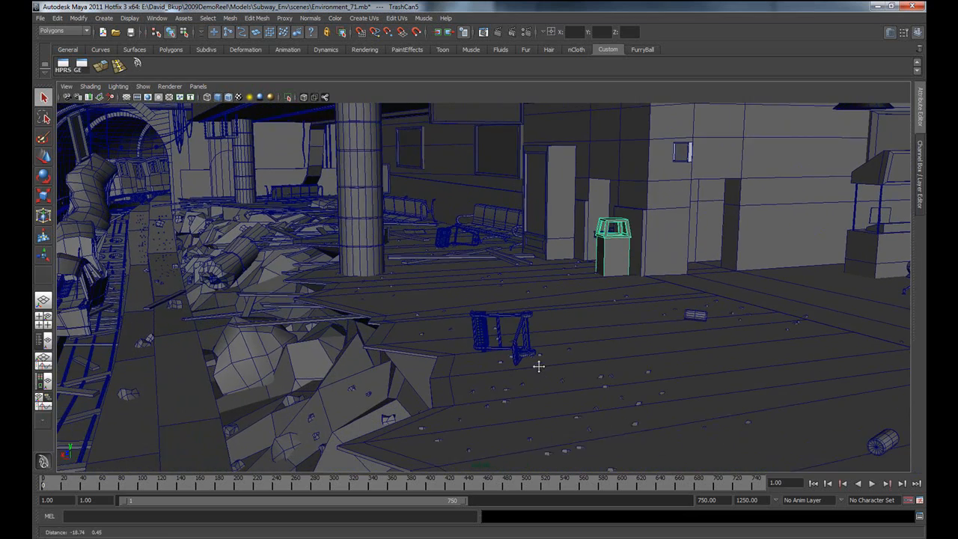
Minimize the subway scene, switch to the Mexico houses scene and select the left door of the tile-roofed house.
left_click(878, 7)
mouse_move(372, 528)
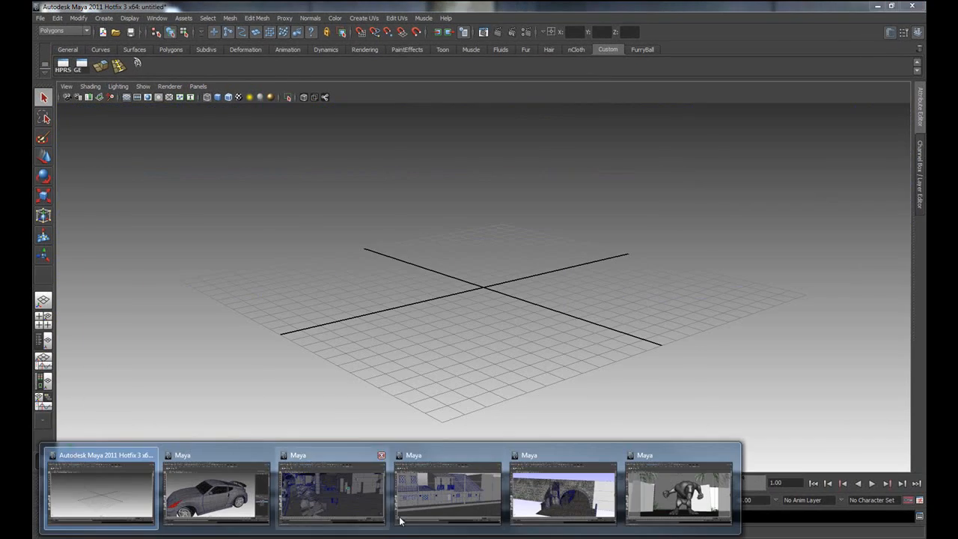
left_click(444, 502)
left_click_drag(518, 411, 576, 383, "alt")
scroll(576, 382, "up", 10)
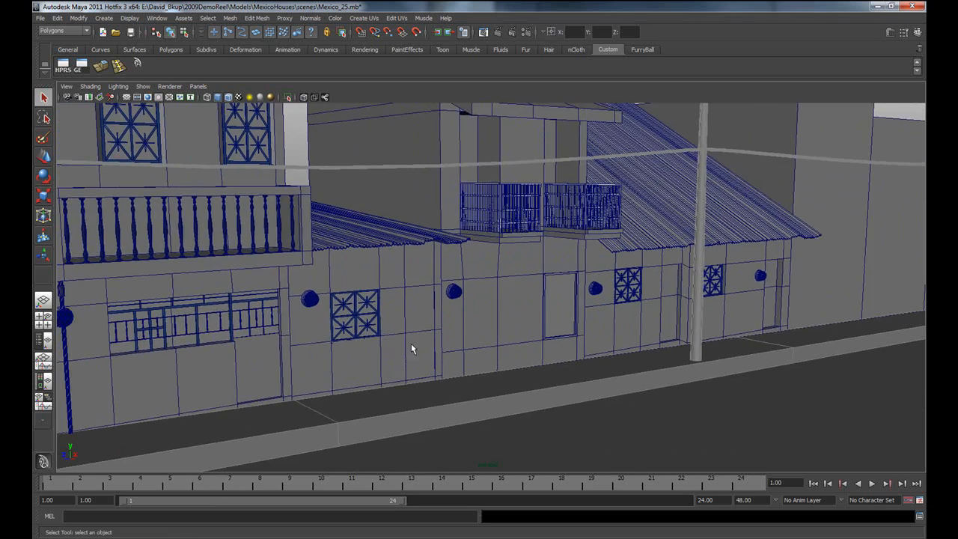
middle_click_drag(414, 387, 535, 380, "alt")
middle_click_drag(244, 349, 356, 349, "alt")
left_click(330, 334)
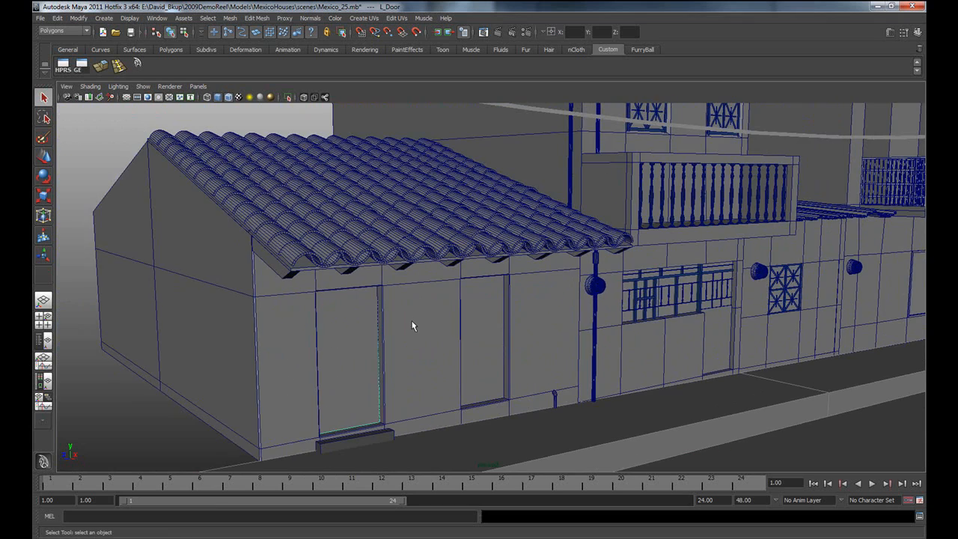
Examine the tiled roof, balconies and window grilles along the row of houses.
left_click_drag(538, 279, 358, 297, "alt")
left_click_drag(562, 351, 509, 354, "alt")
left_click(510, 214)
left_click_drag(533, 263, 628, 385, "alt")
left_click_drag(777, 352, 432, 373, "alt")
left_click(628, 400)
Select the plain house near the far end and examine the whole street of facades and power lines.
middle_click_drag(629, 401, 415, 407, "alt")
left_click_drag(416, 407, 753, 294, "alt")
left_click(753, 295)
middle_click_drag(745, 304, 663, 391, "alt")
right_click_drag(663, 391, 342, 399, "alt")
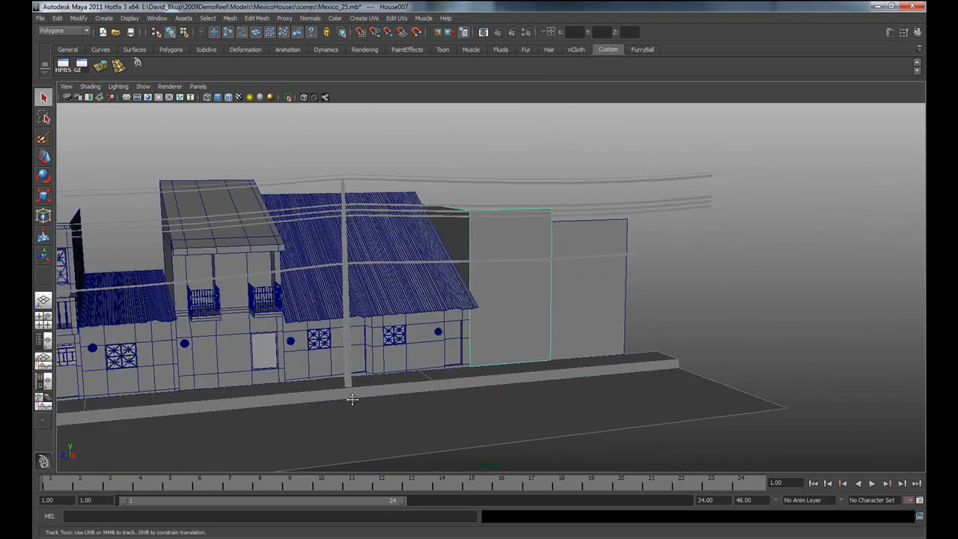
middle_click_drag(341, 399, 564, 361, "alt")
left_click_drag(349, 385, 449, 381, "alt")
right_click_drag(449, 381, 606, 377, "alt")
middle_click_drag(605, 376, 603, 343, "alt")
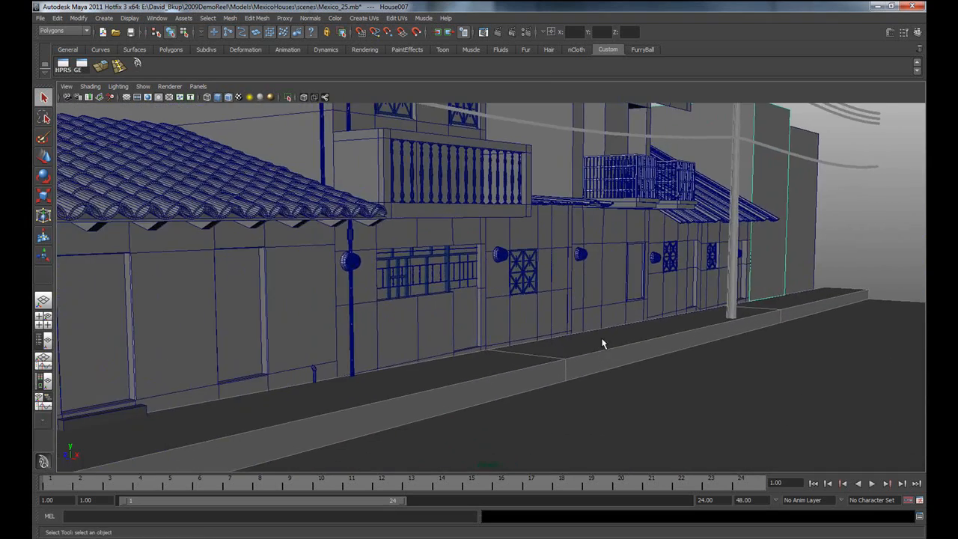
Show the houses' camera view full size with the resolution gate and solid shading, and examine the street facades.
key("space")
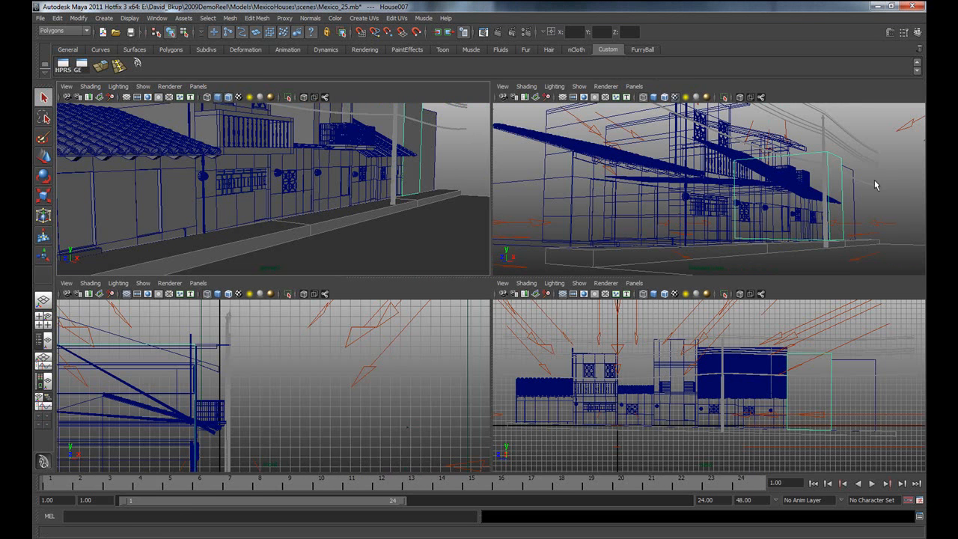
left_click(581, 98)
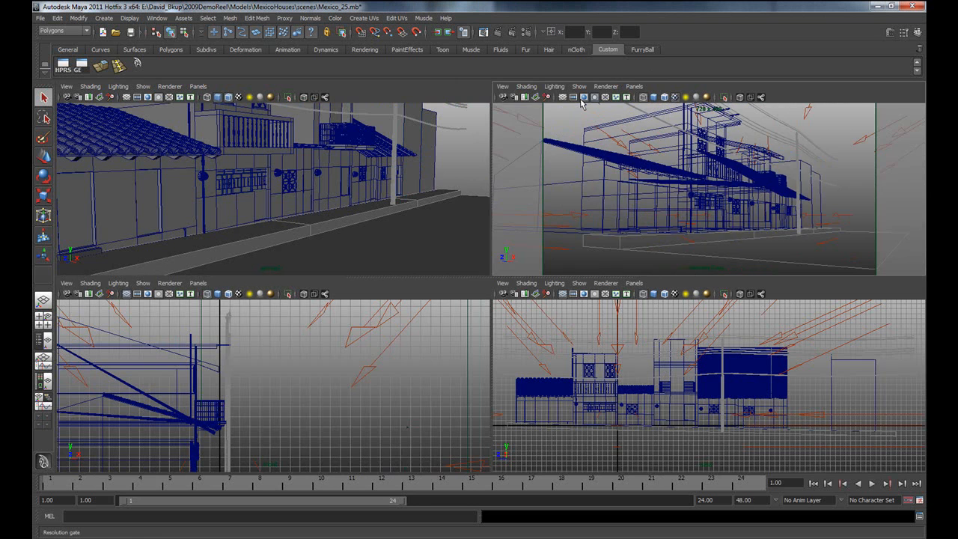
key("space")
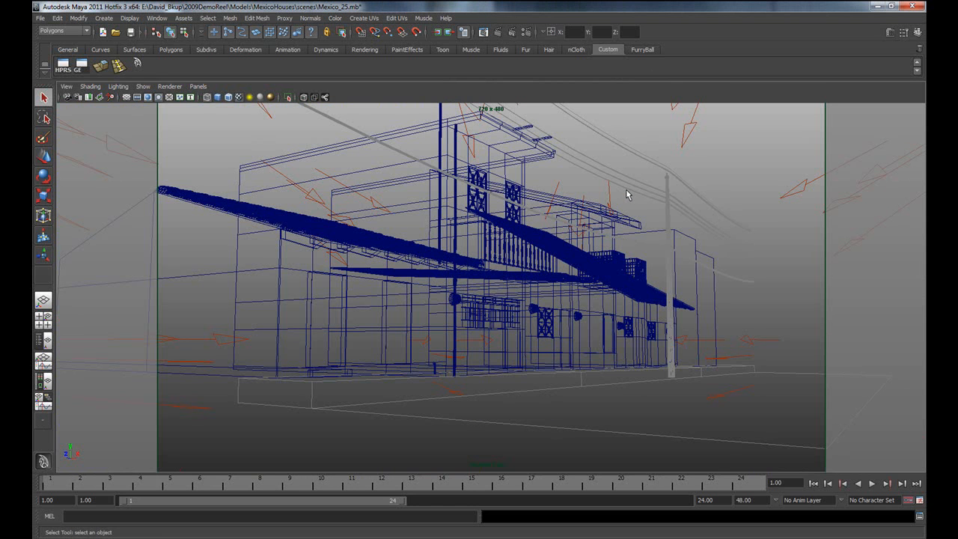
key("5")
left_click_drag(442, 381, 447, 281, "alt")
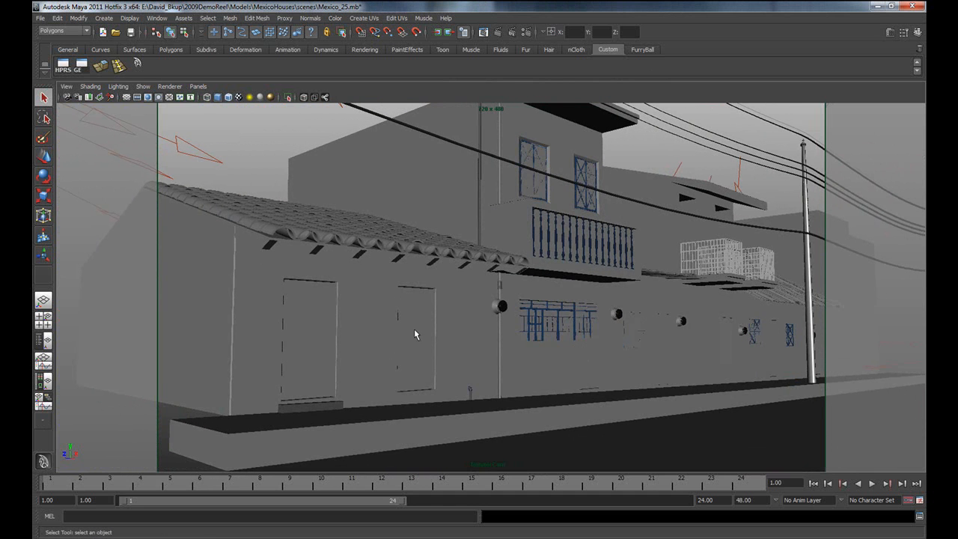
left_click(228, 98)
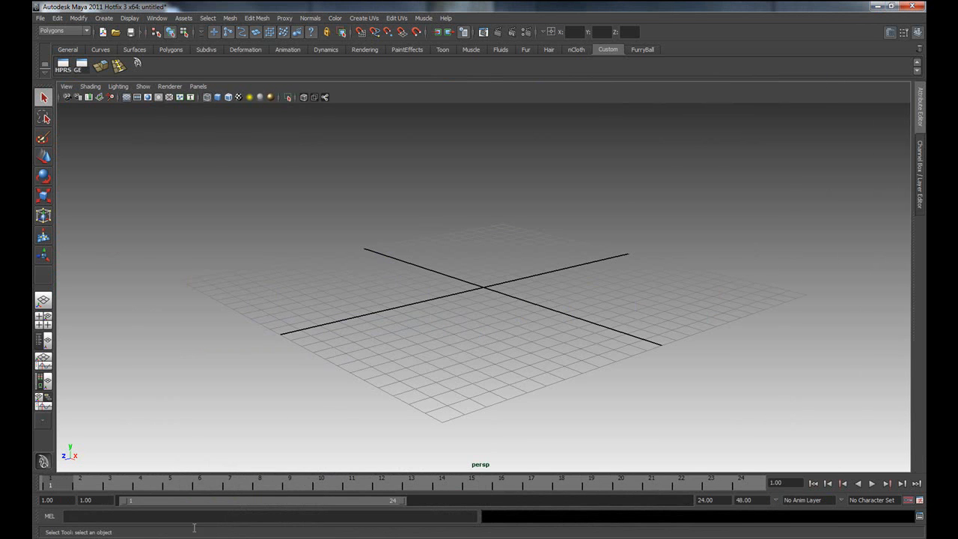
Switch to the Bridge_41 scene, examine the stone wall, arch and timber huts, and display it with untextured shading.
mouse_move(390, 538)
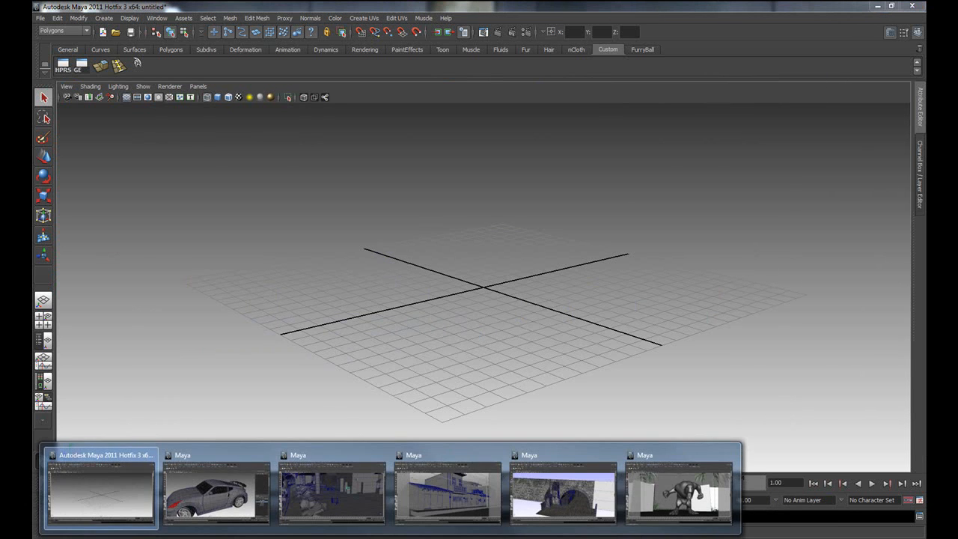
left_click(552, 515)
left_click_drag(629, 362, 569, 197)
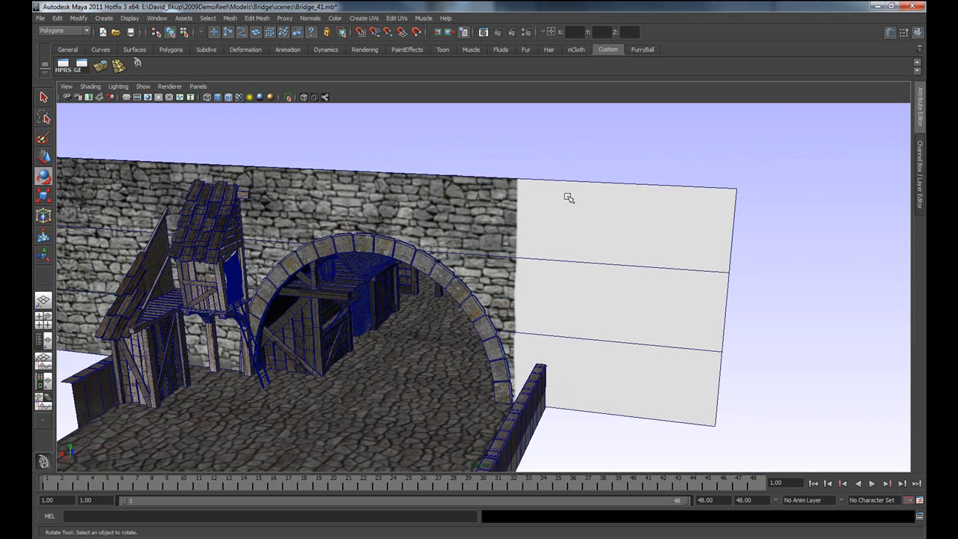
left_click_drag(545, 365, 585, 247, "alt")
middle_click_drag(408, 303, 508, 309, "alt")
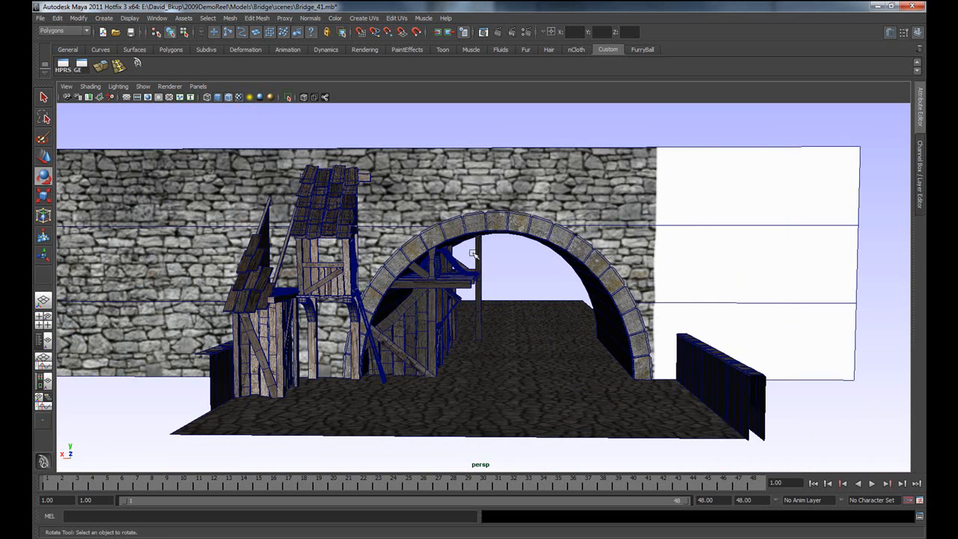
left_click_drag(666, 319, 572, 326, "alt")
left_click_drag(680, 370, 622, 341, "alt")
key("5")
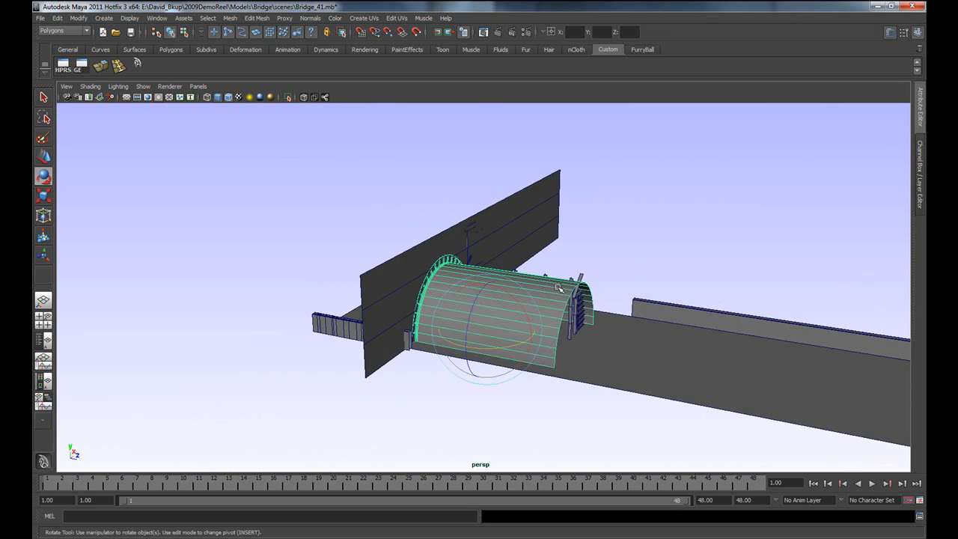
Try raising the wall with the arched opening by about 10.4 mm.
left_click_drag(493, 178, 506, 264, "alt")
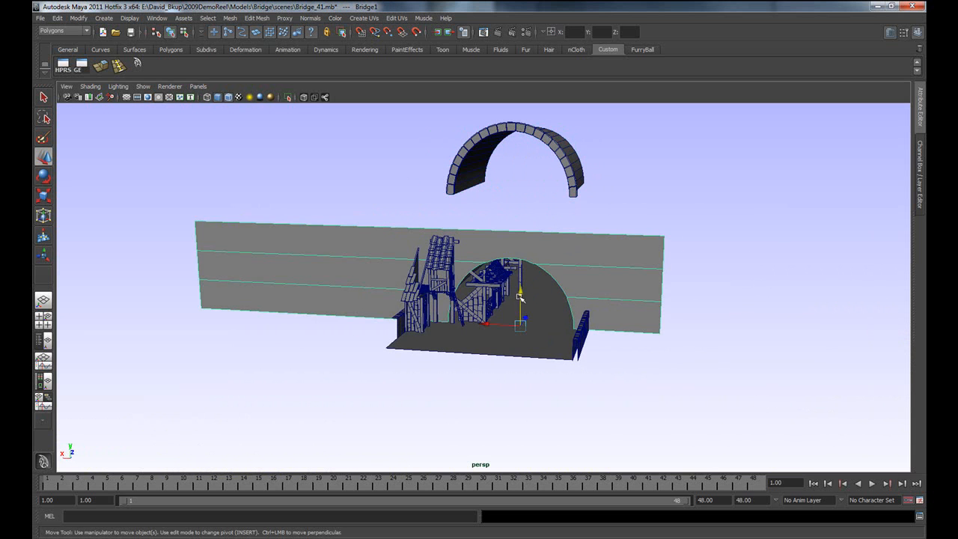
left_click_drag(519, 296, 524, 247)
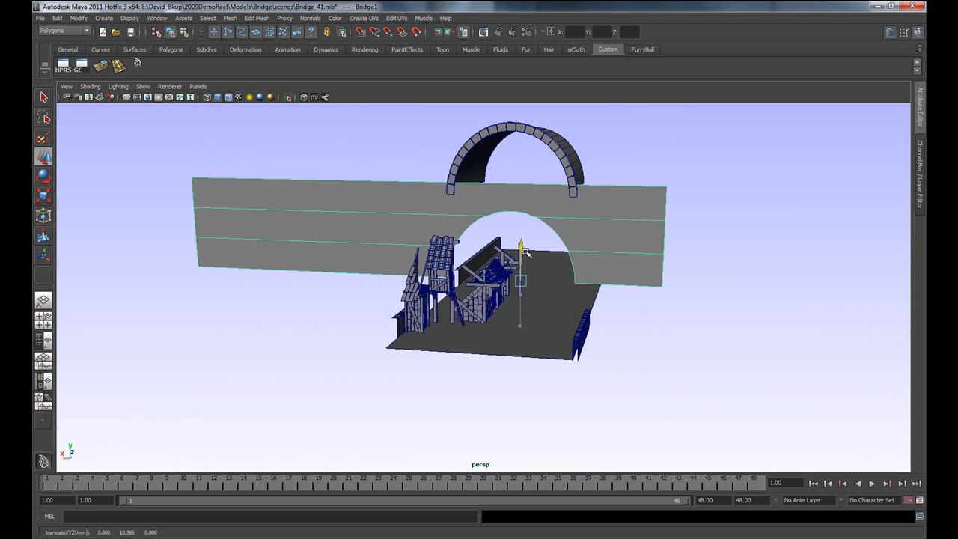
key("ctrl+z")
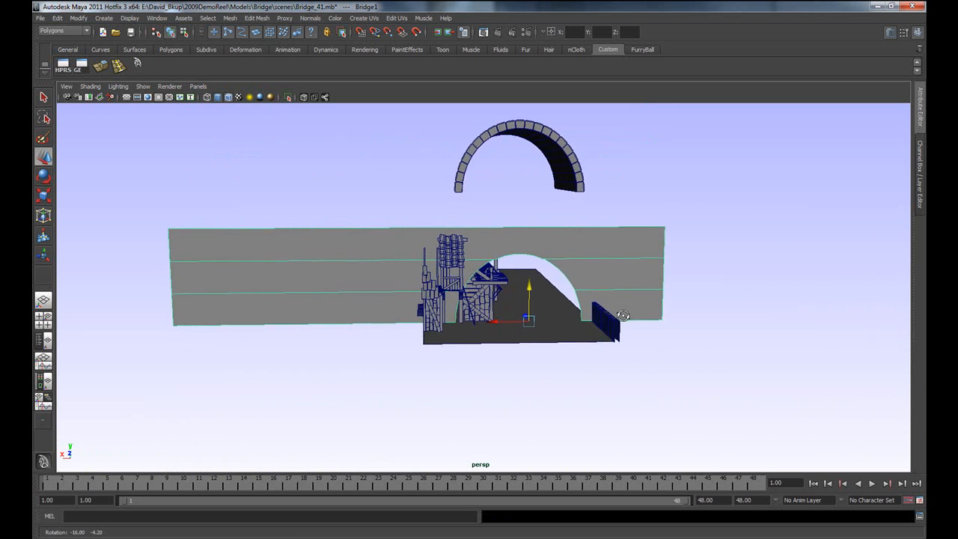
Examine the timber huts beside the arch and frame the diagonal brace on the small tile-roofed hut.
left_click_drag(654, 318, 581, 313, "alt")
right_click_drag(362, 322, 842, 295, "alt")
middle_click_drag(281, 348, 564, 335, "alt")
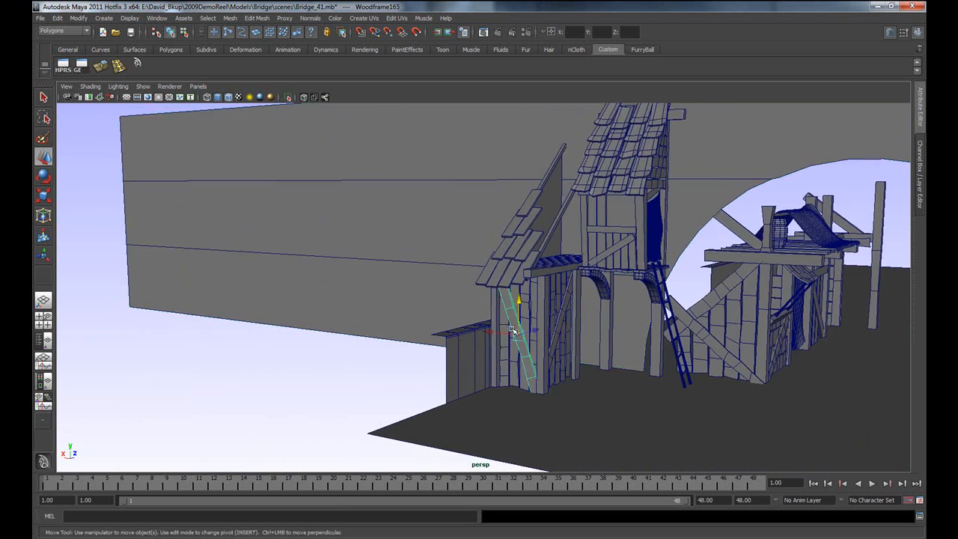
key("f")
mouse_move(518, 339)
left_mouse_down("alt")
mouse_move(533, 347)
mouse_move(453, 339)
mouse_move(530, 345)
left_mouse_up("alt")
right_click_drag(774, 333, 670, 336, "alt")
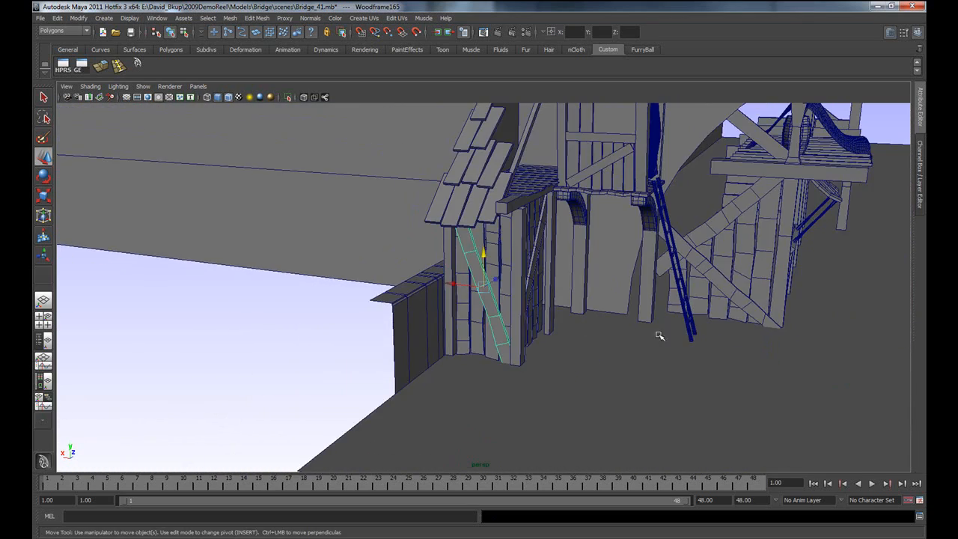
Examine the ladder's rails and rungs, the hanging cloth and the wooden platform near the arch.
left_click_drag(739, 273, 573, 321, "alt")
middle_click_drag(575, 321, 518, 292, "alt")
right_click_drag(519, 292, 666, 367, "alt")
left_click_drag(667, 367, 569, 352, "alt")
right_click_drag(584, 348, 759, 297, "alt")
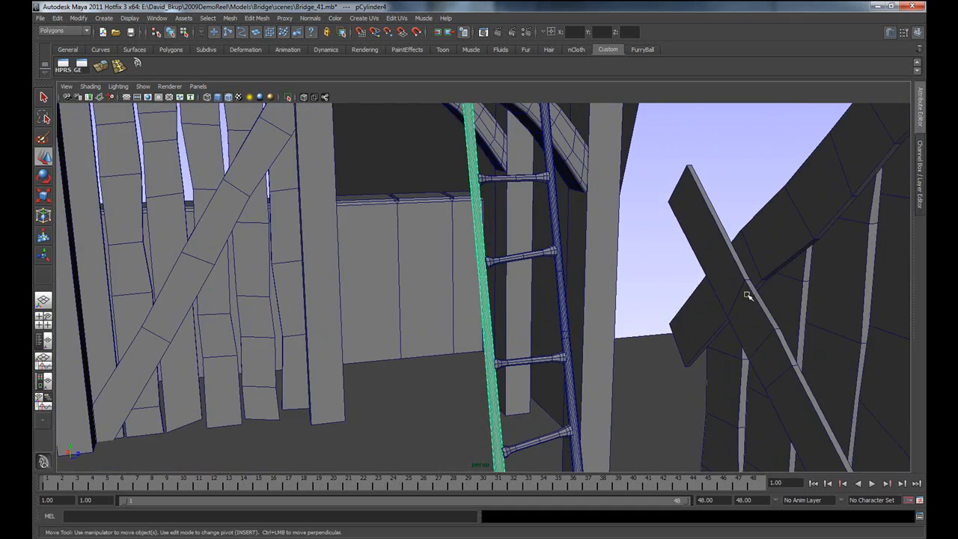
right_click_drag(817, 278, 713, 281, "alt")
left_click_drag(713, 282, 654, 196, "alt")
middle_click_drag(655, 196, 515, 357, "alt")
left_click_drag(584, 344, 582, 342, "alt")
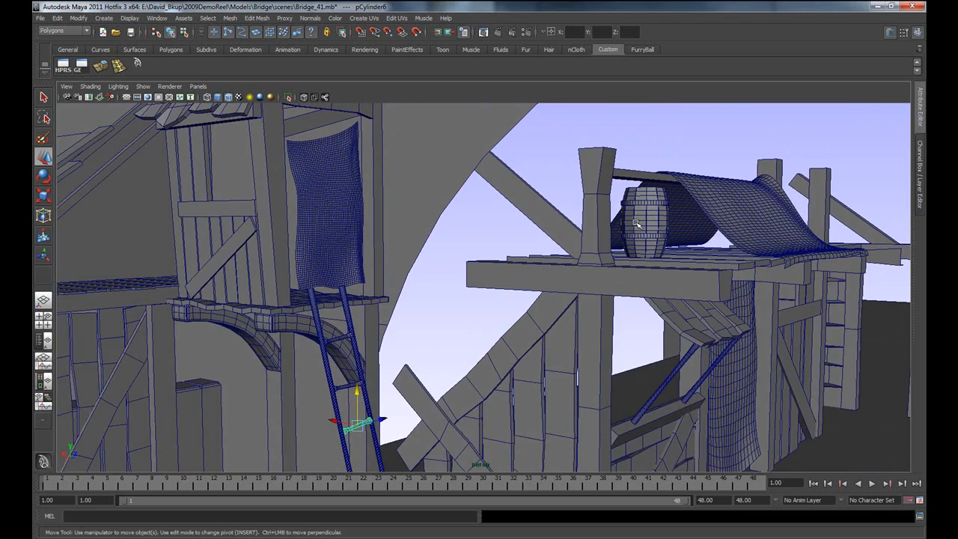
Frame the barrel on the wooden platform and examine its staves and hoops from above.
key("f")
left_click_drag(562, 301, 519, 296, "alt")
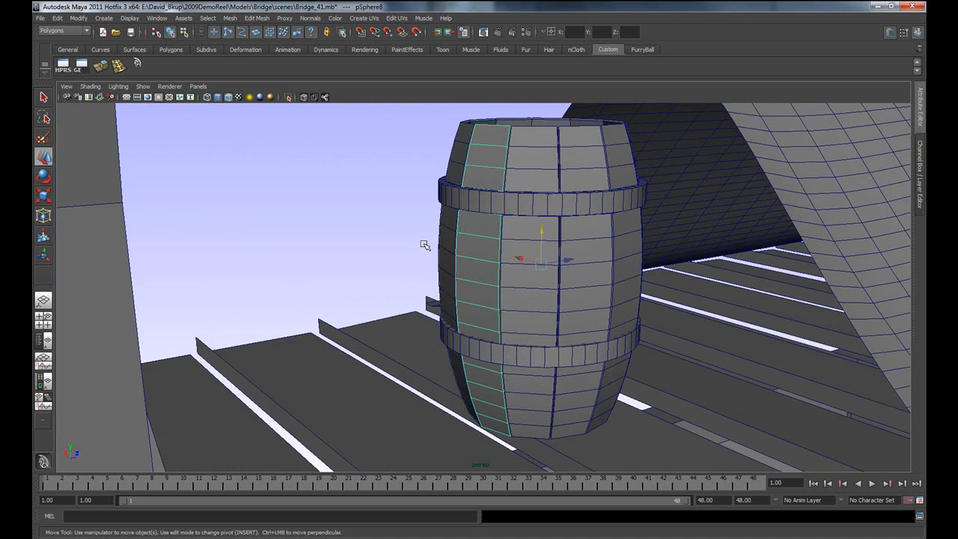
left_click_drag(500, 340, 500, 198, "alt")
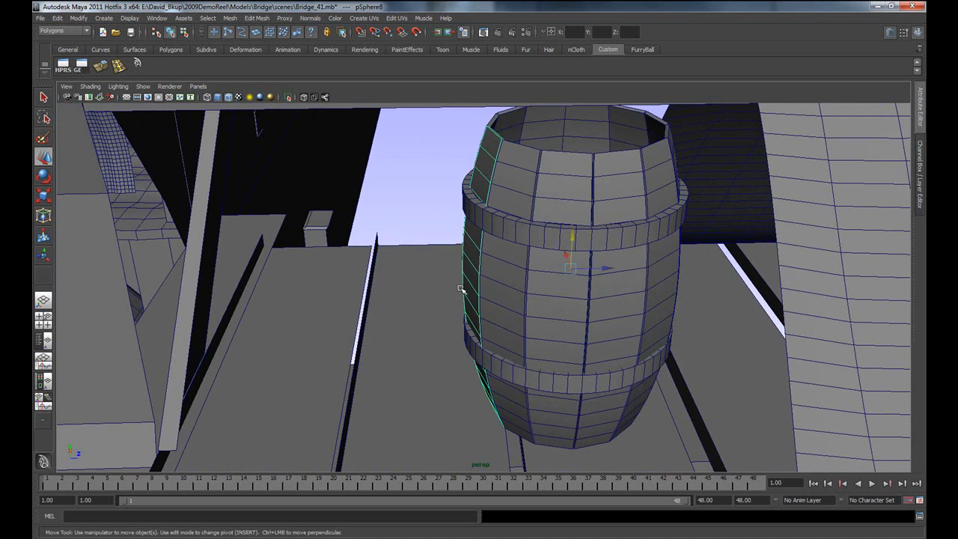
left_click_drag(485, 321, 550, 188, "alt")
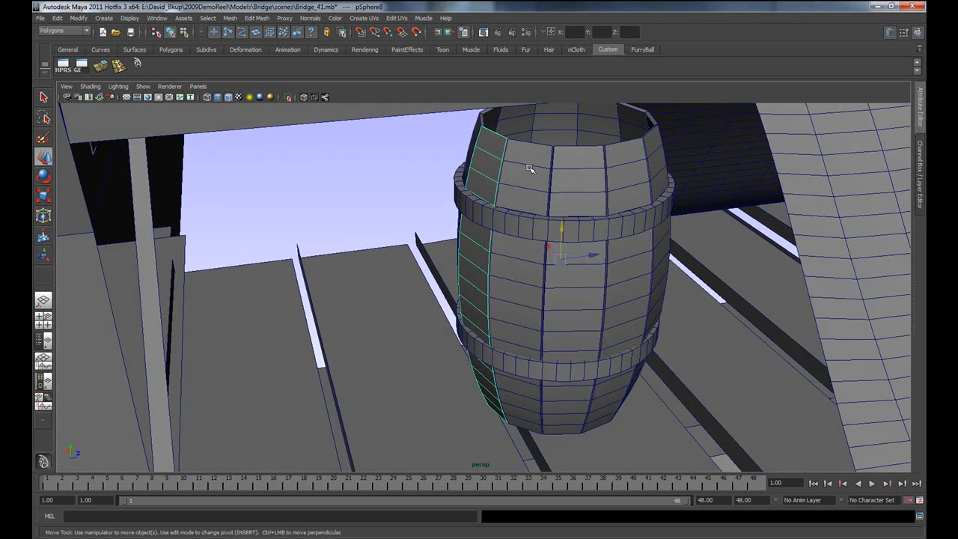
Delete the three front staves of the barrel.
key("Delete")
left_click(582, 185)
key("Delete")
left_click(633, 171)
key("Delete")
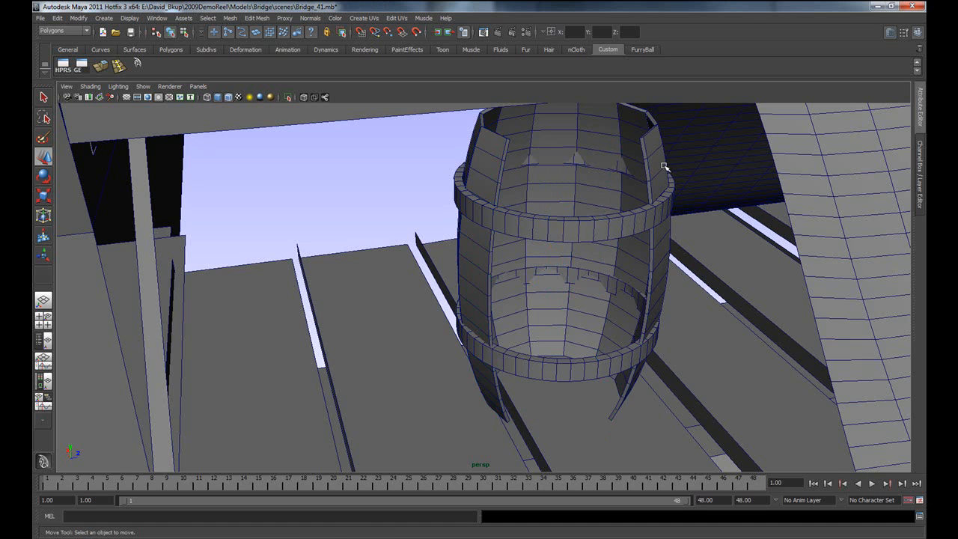
Try moving the stave at the edge of the barrel's gap sideways.
left_click_drag(641, 276, 569, 274, "alt")
left_click_drag(570, 267, 604, 272)
key("ctrl+z")
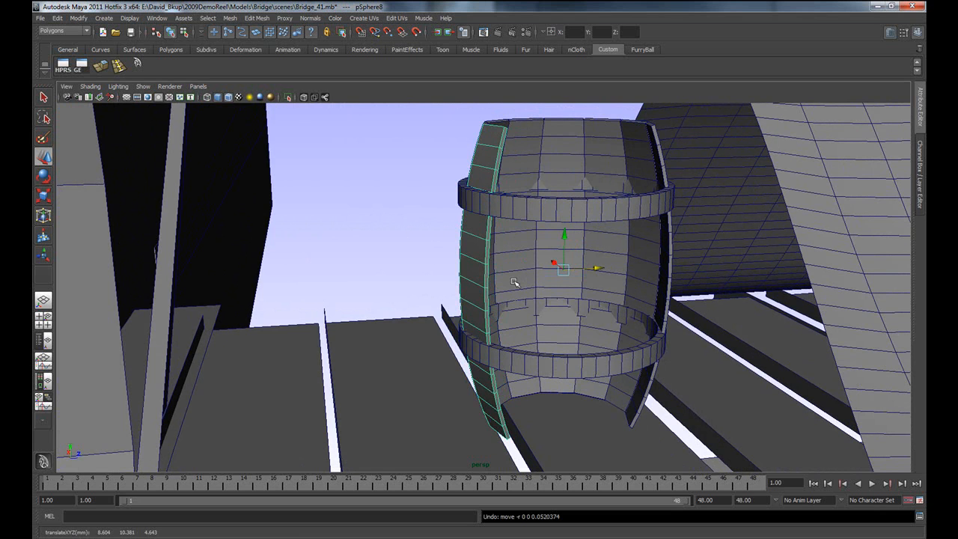
Duplicate the stave beside the gap, rotate the copy around the barrel and repeat the duplication to fill the opening.
key("ctrl+d")
key("e")
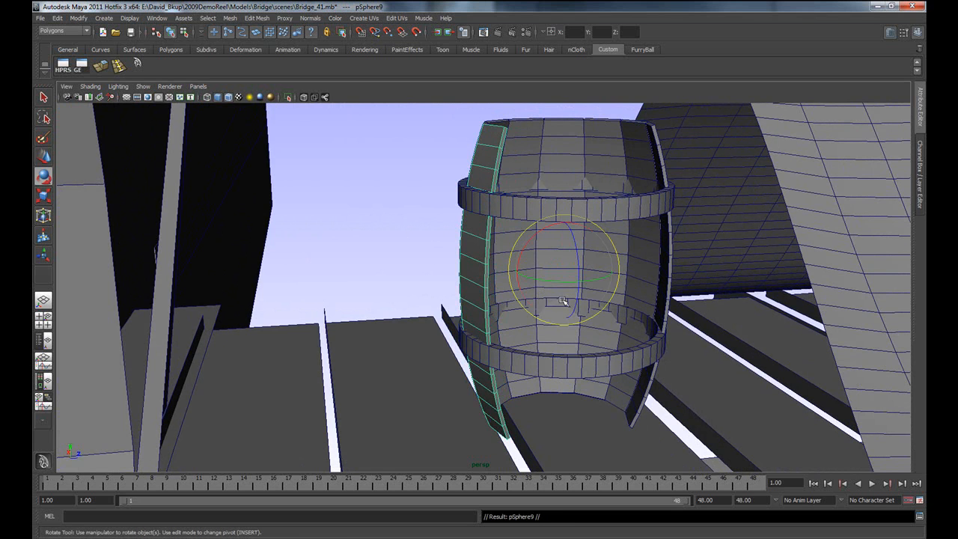
left_click_drag(544, 278, 585, 271)
key("ctrl+d")
key("ctrl+d")
key("ctrl+d")
Select a floor plank in front of the barrel and examine the platform's boards.
scroll(584, 313, "down", 5)
middle_click_drag(623, 416, 642, 322, "alt")
left_click(590, 320)
right_click_drag(590, 321, 658, 359, "alt")
left_click_drag(659, 360, 626, 359, "alt")
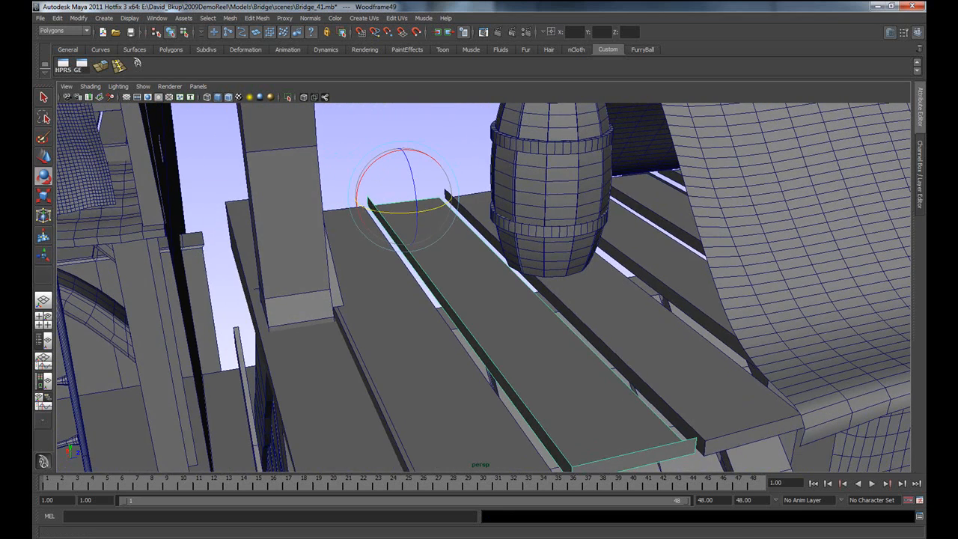
Switch to the TinyBust_03_Final scene, play the creature animation from the first frame and stop it at frame 68.
mouse_move(676, 511)
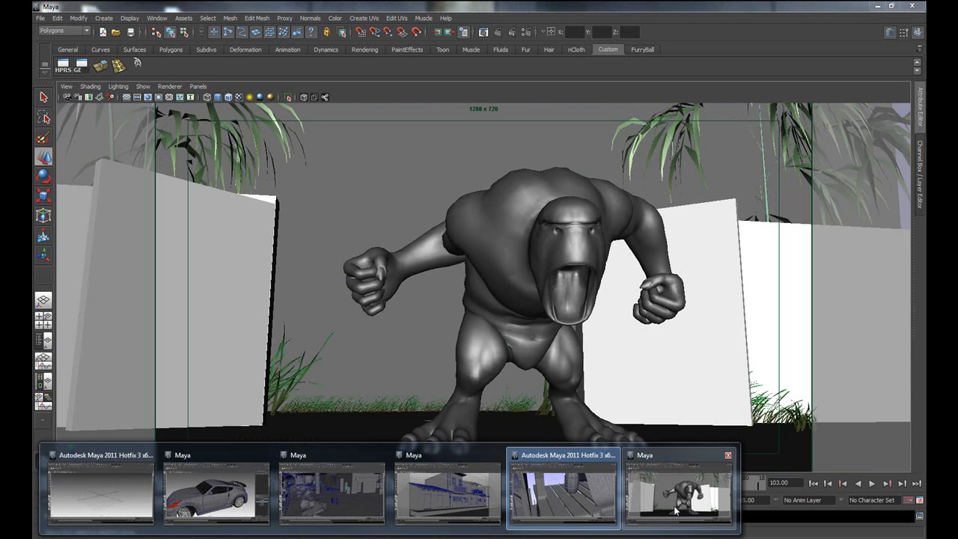
left_click(676, 511)
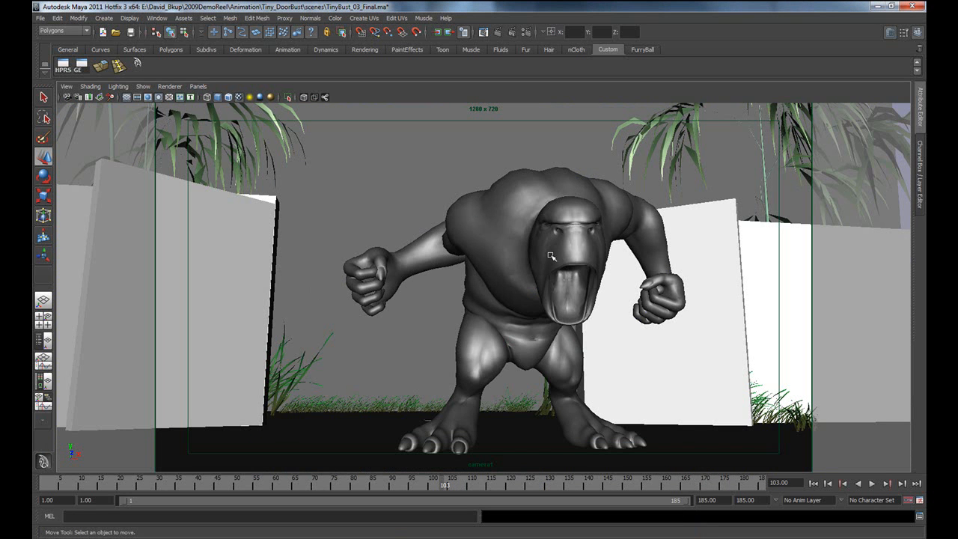
left_click(814, 483)
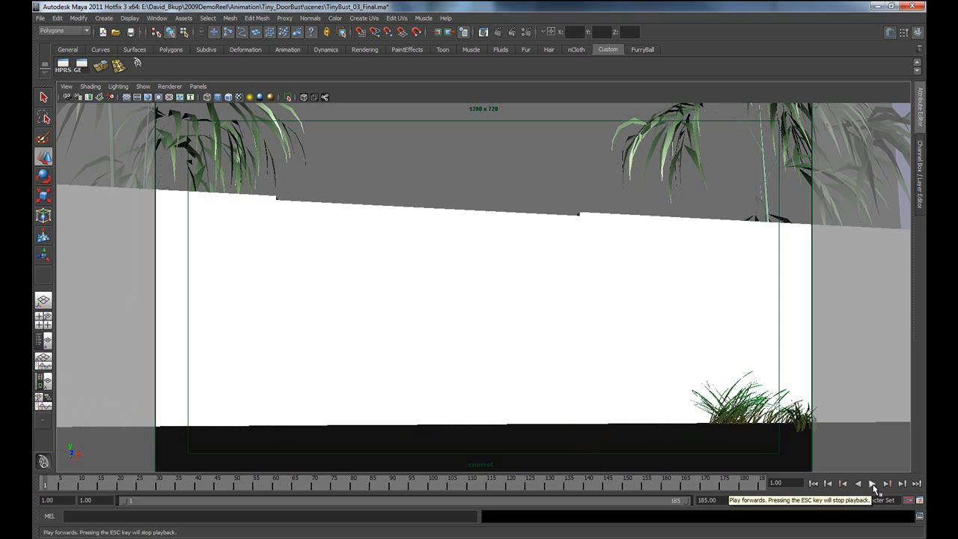
left_click(873, 484)
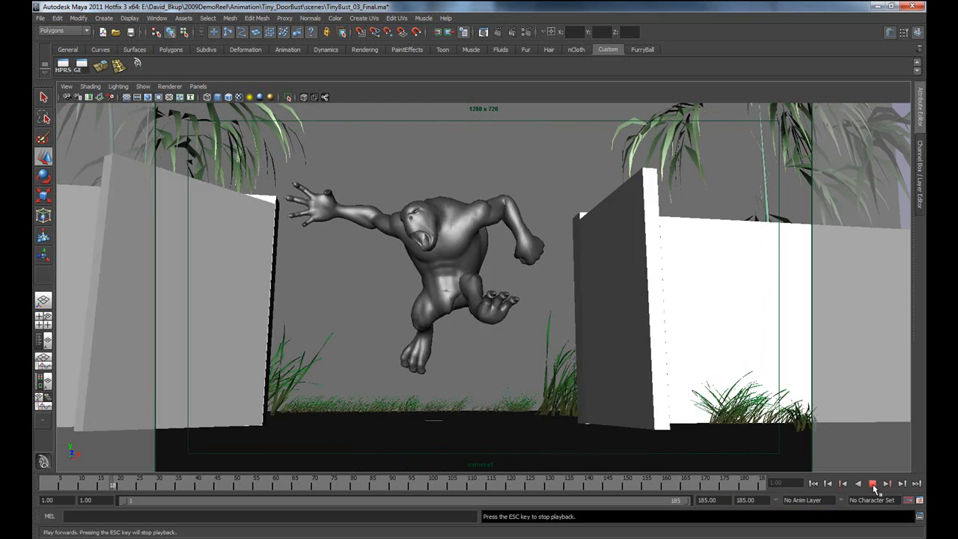
left_click(873, 485)
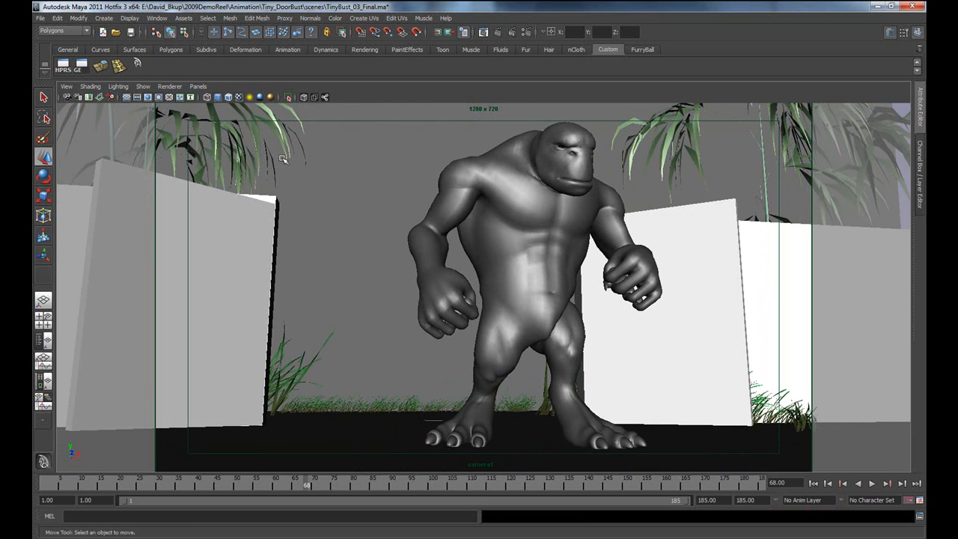
Select each of the two door panels beside the creature and change from the camera to the perspective view.
left_click(245, 279)
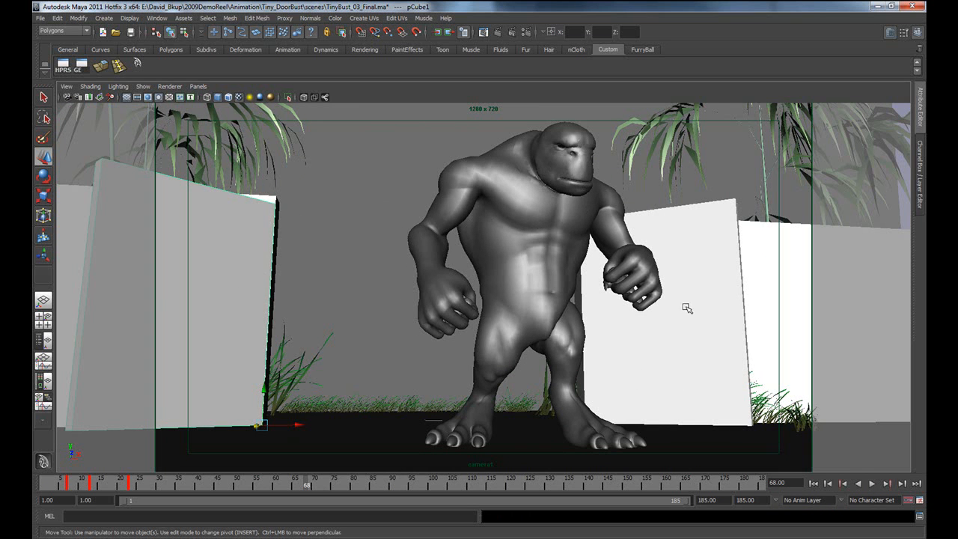
left_click(699, 276)
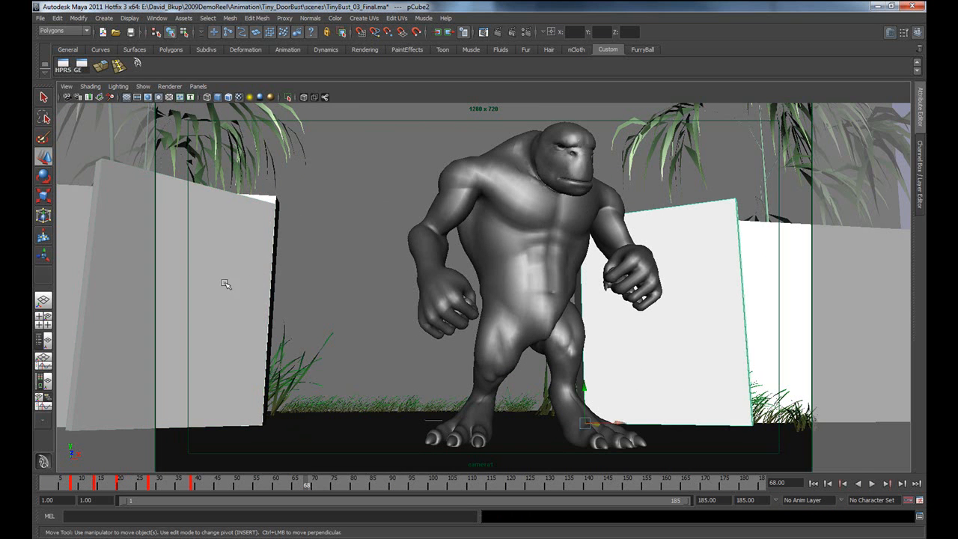
key("space")
key("space")
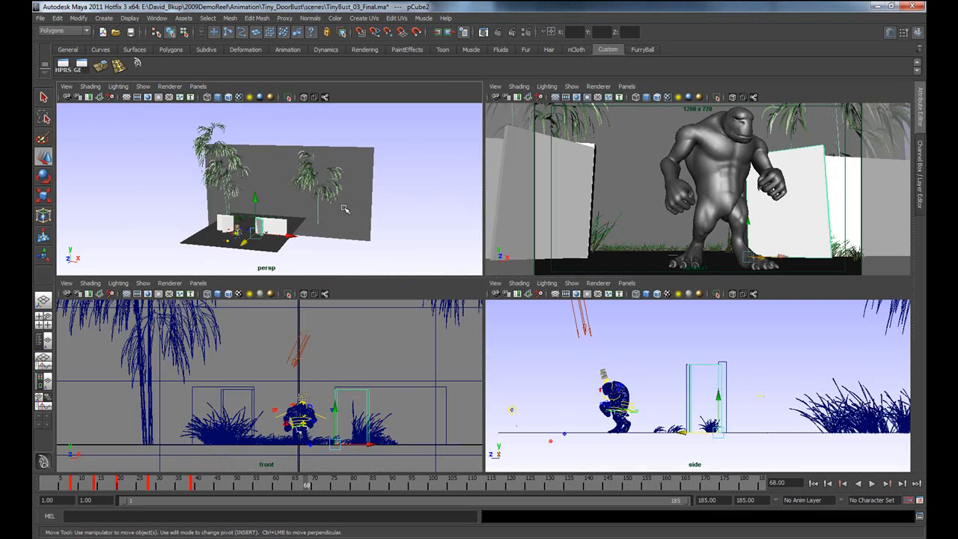
Examine the creature, the doors and the grass around them in the perspective view.
left_click_drag(581, 329, 719, 328, "alt")
left_click(307, 385)
left_click(625, 349)
left_click_drag(625, 349, 575, 342, "alt")
scroll(576, 342, "up", 3)
middle_click_drag(554, 283, 565, 183, "alt")
left_click_drag(523, 300, 314, 291, "alt")
right_click_drag(314, 290, 615, 298, "alt")
left_click_drag(607, 298, 574, 303, "alt")
Select the ground plane and examine the whole set laid out on it.
left_click(760, 427)
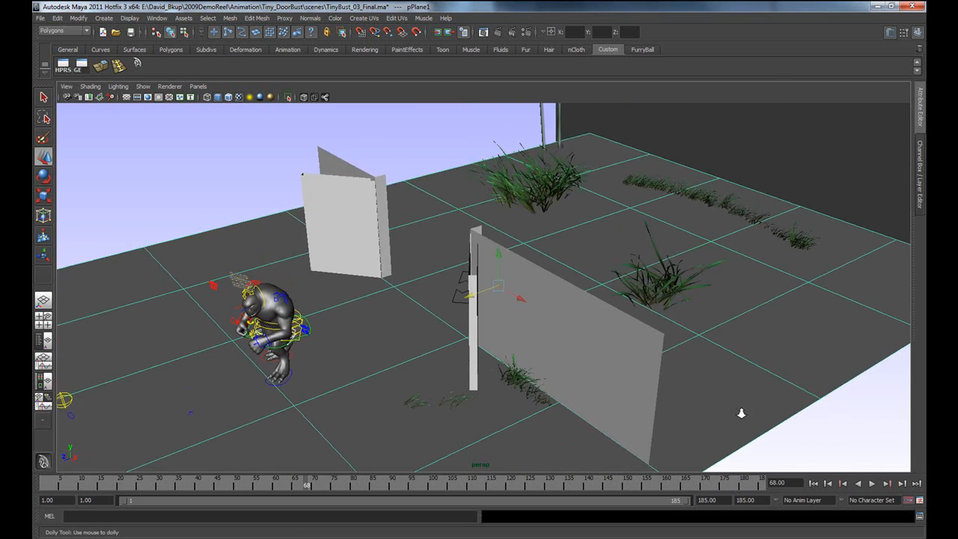
right_click_drag(791, 421, 537, 406, "alt")
middle_click_drag(572, 324, 470, 374, "alt")
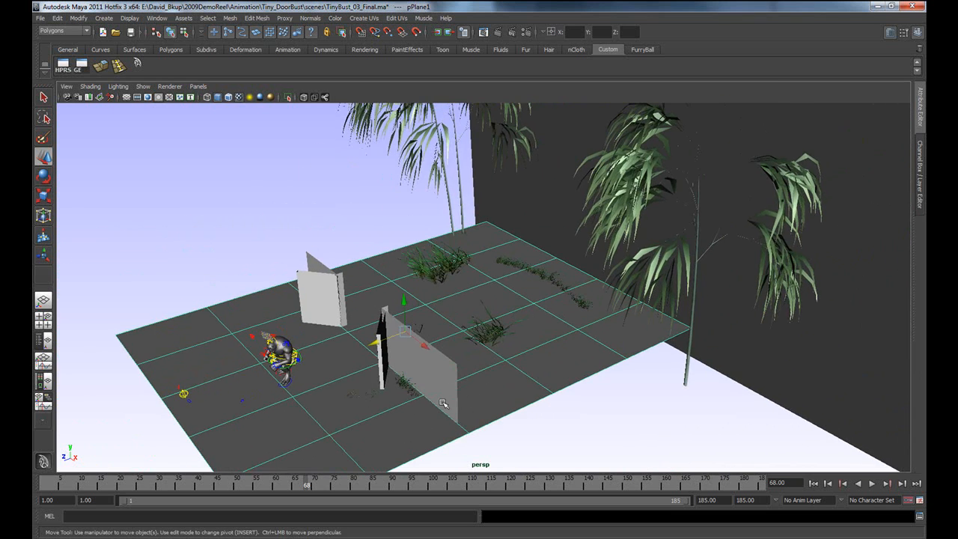
left_click_drag(463, 398, 494, 381, "alt")
Select the large backdrop plane and examine it with the bamboo plants in front.
left_click(546, 233)
left_click_drag(619, 198, 508, 213, "alt")
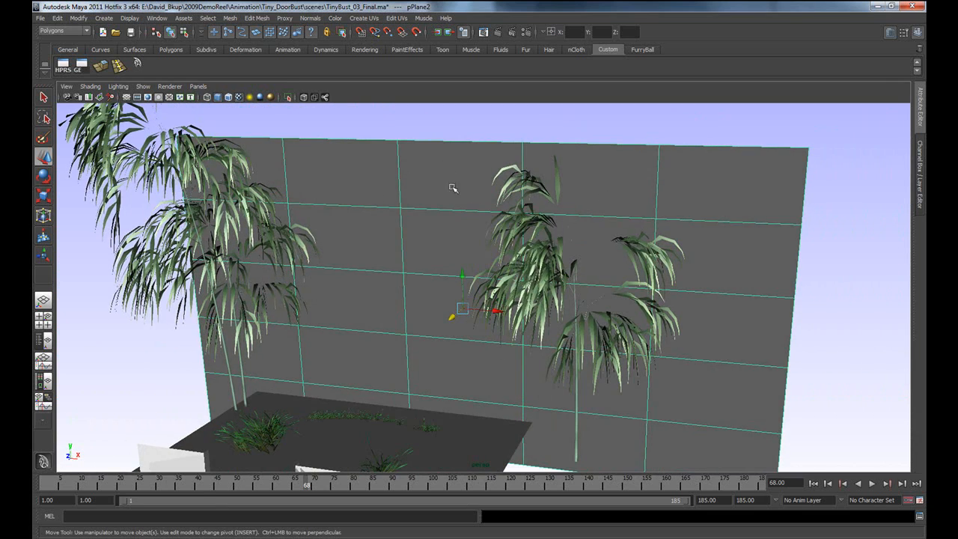
mouse_move(529, 259)
left_mouse_down("alt")
mouse_move(516, 267)
mouse_move(524, 267)
left_mouse_up("alt")
right_click_drag(524, 267, 518, 365, "alt")
middle_click_drag(518, 365, 560, 342, "alt")
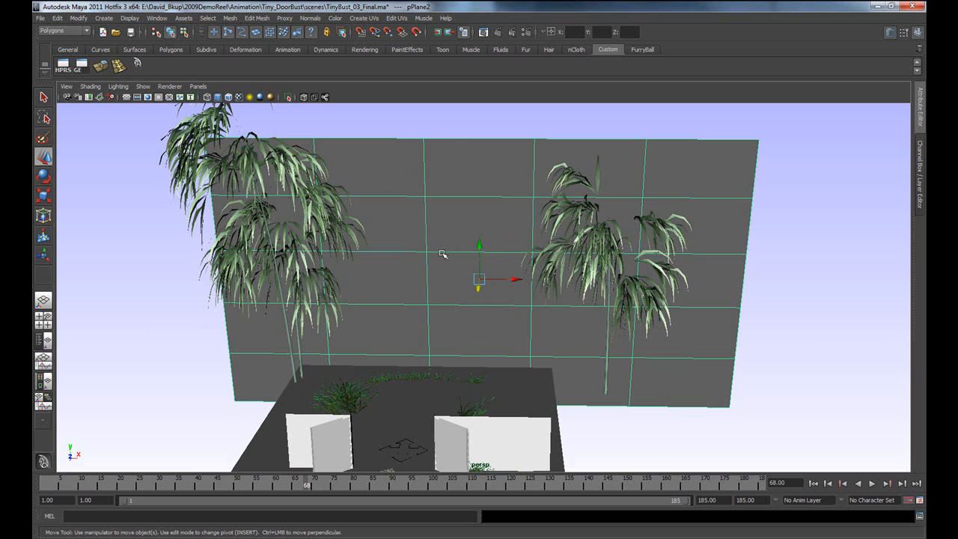
Examine the backdrop plane from the side and select the left bamboo plant's leaves to examine them.
middle_click_drag(494, 317, 518, 268, "alt")
right_click_drag(559, 287, 511, 307, "alt")
left_click_drag(511, 307, 459, 325, "alt")
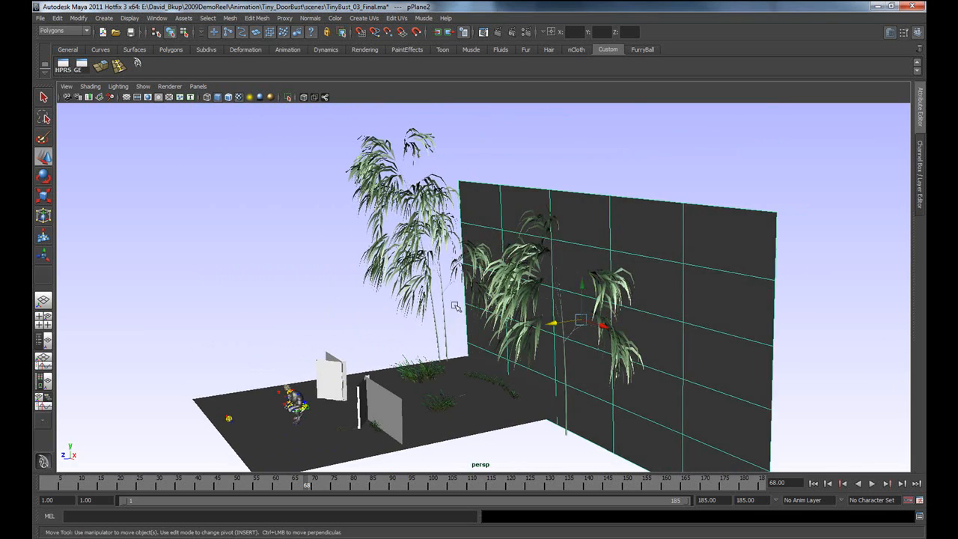
left_click(428, 265)
key("f")
left_click_drag(391, 359, 530, 431, "alt")
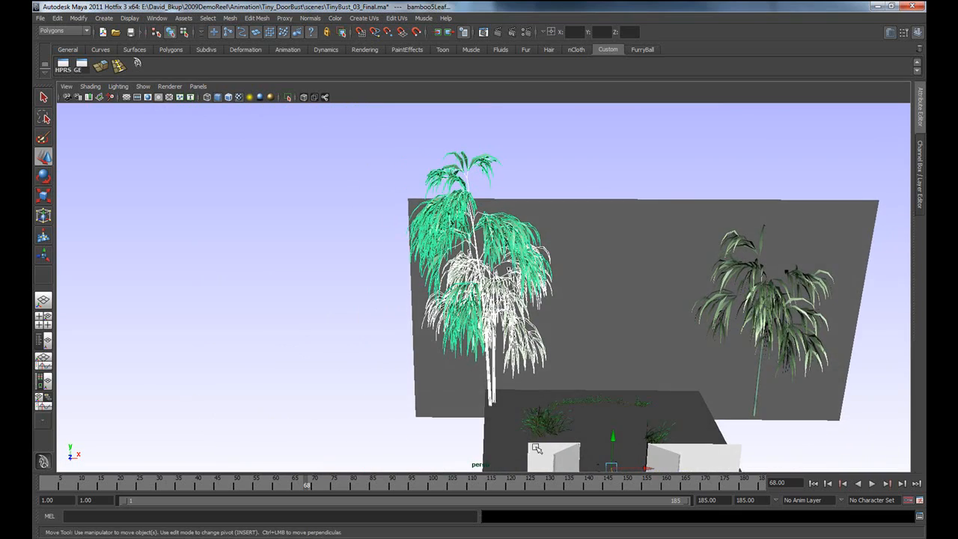
Select the grass clump behind the left door and examine it with the row of grass on the ground plane.
left_click(549, 417)
key("f")
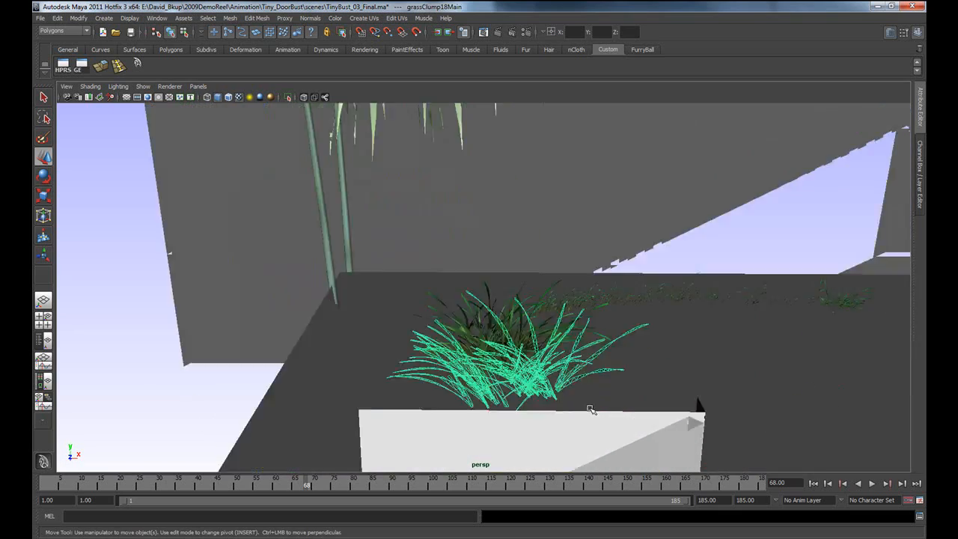
left_click_drag(595, 399, 671, 342, "alt")
middle_click_drag(671, 342, 434, 387, "alt")
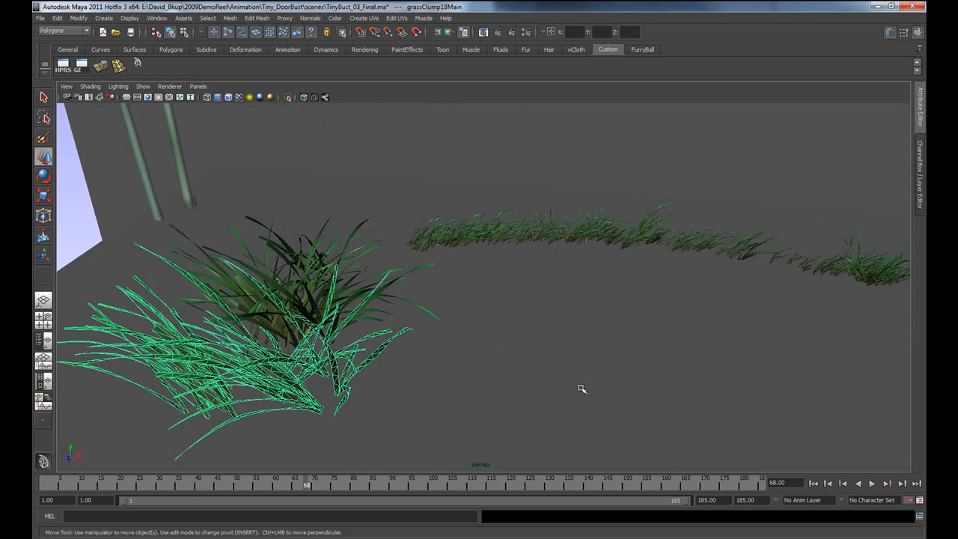
right_click_drag(434, 387, 344, 359, "alt")
left_click_drag(343, 359, 540, 373, "alt")
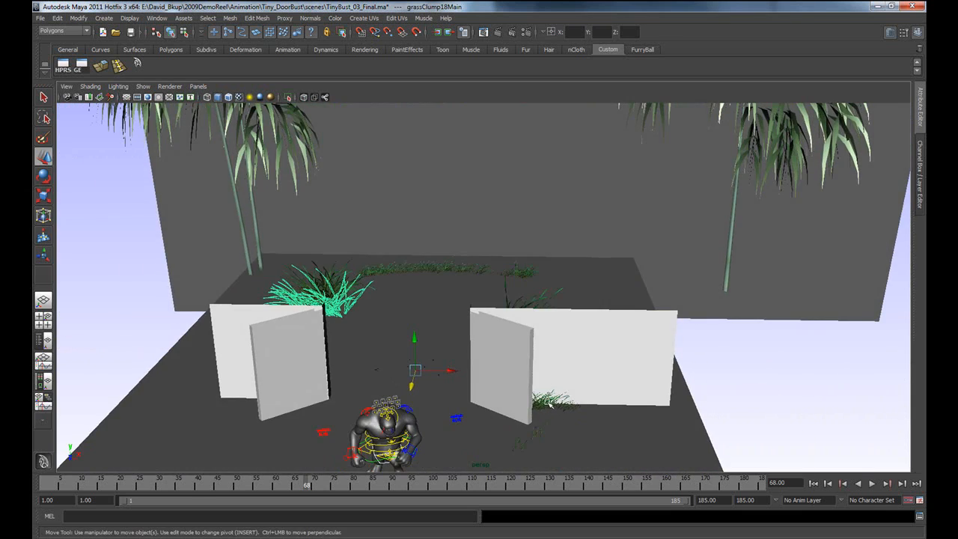
Select the grass and wall pieces beside the doors and examine the left door panel up close.
left_click(551, 403)
left_click(563, 346)
key("f")
left_click_drag(554, 320, 409, 360, "alt")
left_click(323, 283)
left_click_drag(535, 294, 456, 284, "alt")
middle_click_drag(456, 260, 479, 315, "alt")
right_click_drag(479, 315, 551, 380, "alt")
Rotate the left door panel about its hinge and move the timeline to frame 90.
key("e")
left_click_drag(551, 409, 601, 411)
left_click_drag(289, 487, 392, 496)
left_click_drag(410, 405, 476, 365, "alt")
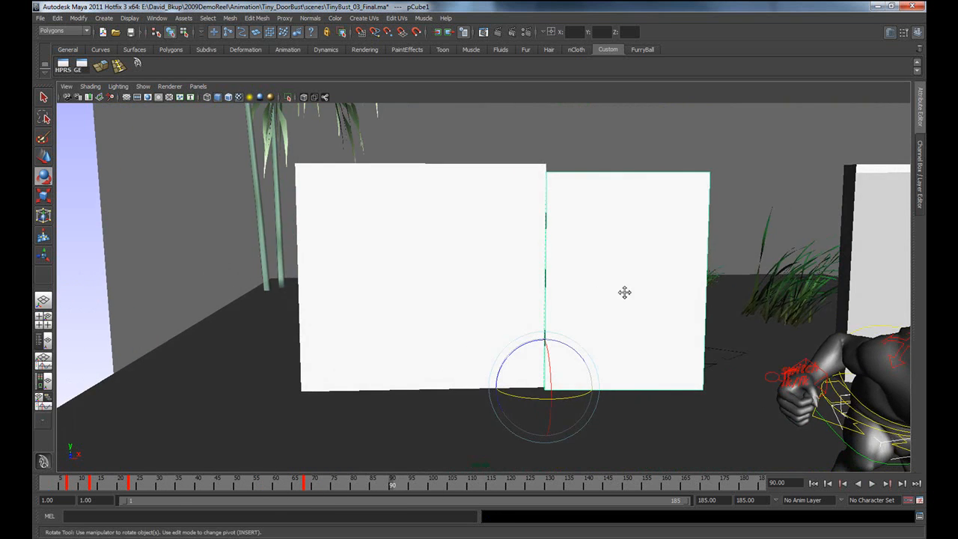
middle_click_drag(626, 296, 459, 348, "alt")
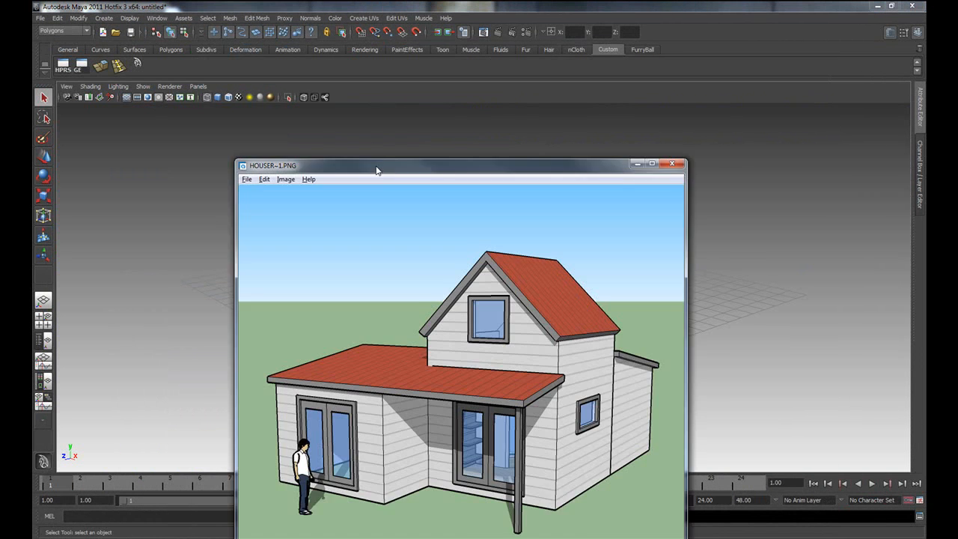
Move the house reference image higher, switch to the Mexican houses scene and select the right door of the first house.
left_click_drag(377, 169, 433, 71)
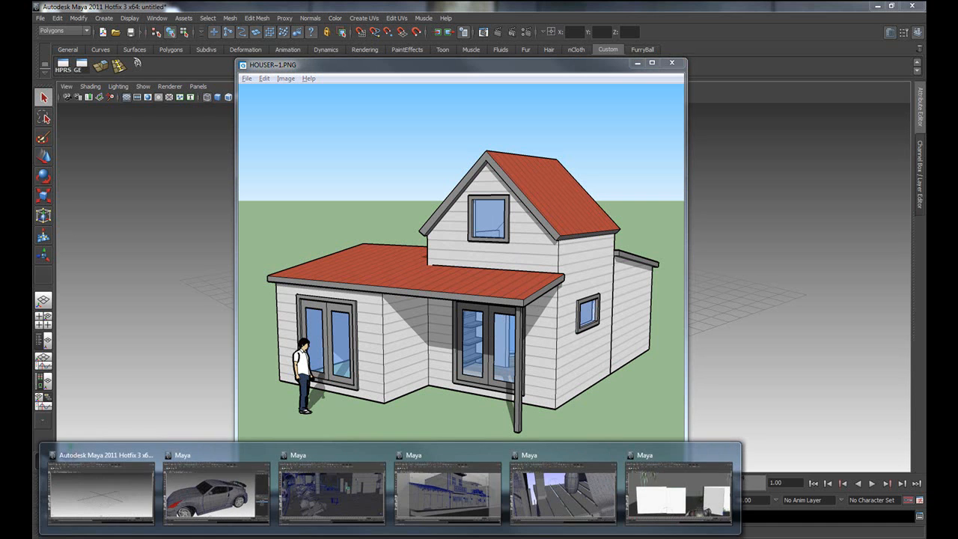
left_click(422, 498)
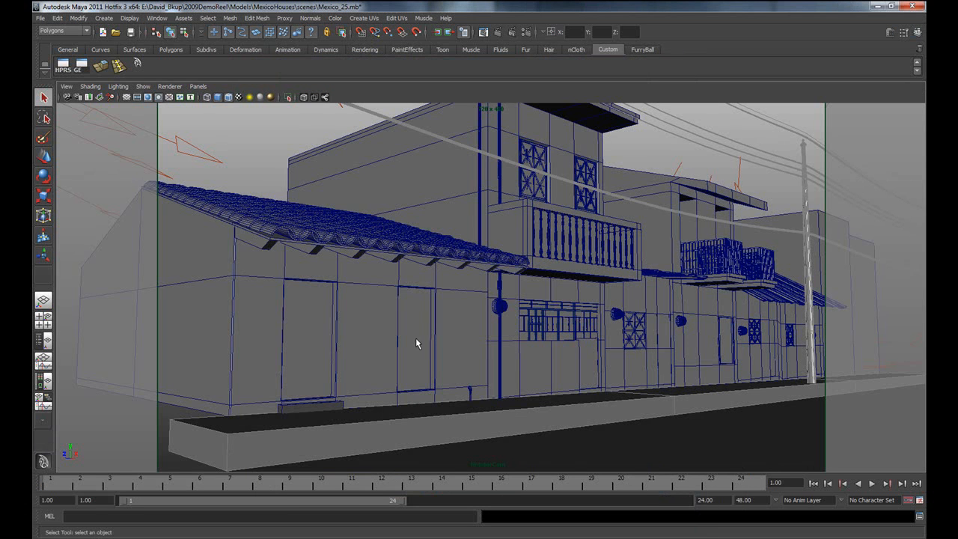
left_click(412, 317)
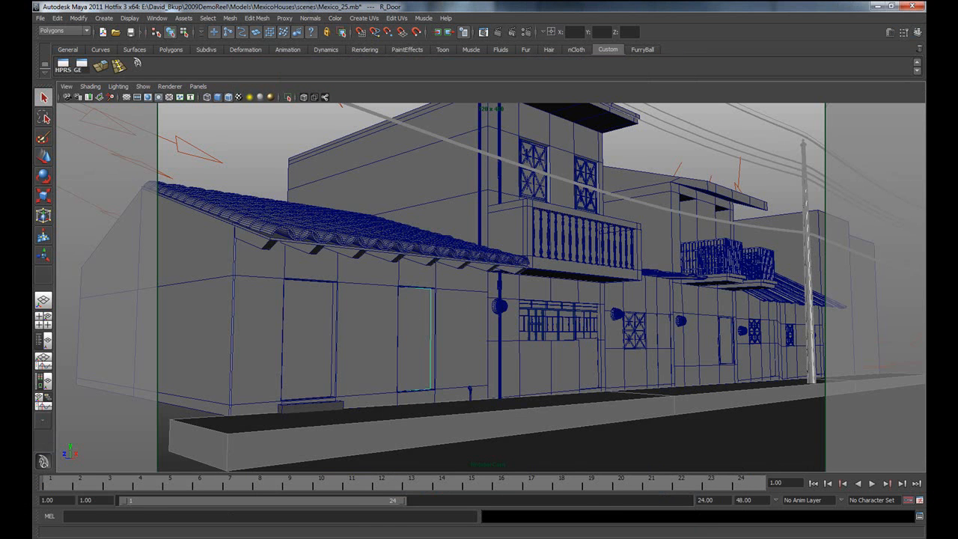
Bring up the house reference image, move it aside and select the individual houses along the street one after another.
left_click(506, 528)
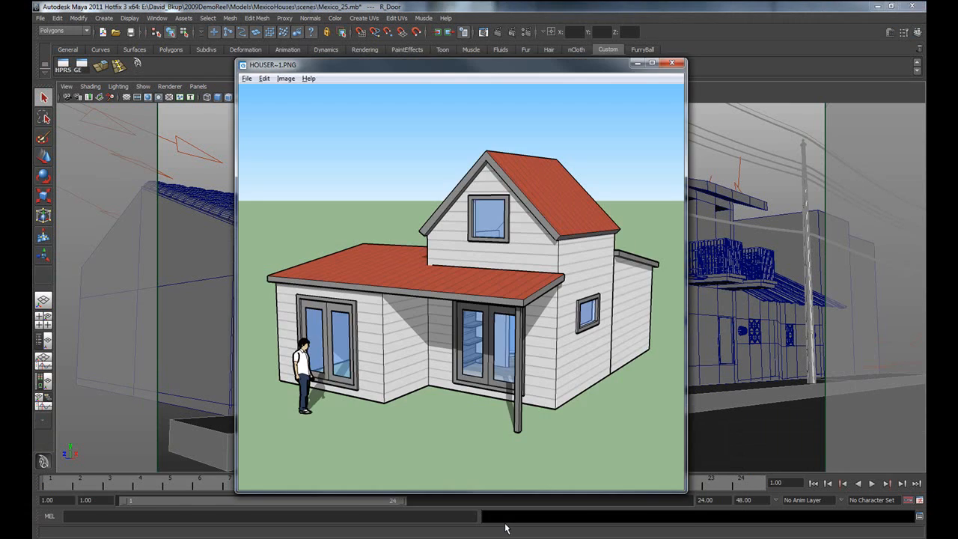
left_click_drag(476, 69, 870, 72)
left_click(251, 291)
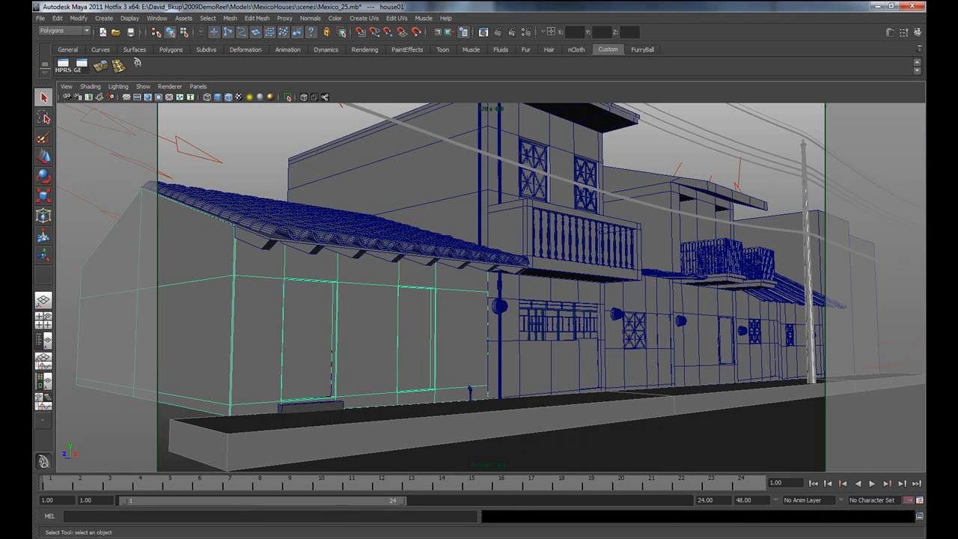
mouse_move(950, 68)
left_mouse_down()
mouse_move(875, 53)
mouse_move(589, 46)
mouse_move(954, 32)
mouse_move(736, 74)
mouse_move(831, 84)
mouse_move(955, 72)
left_mouse_up()
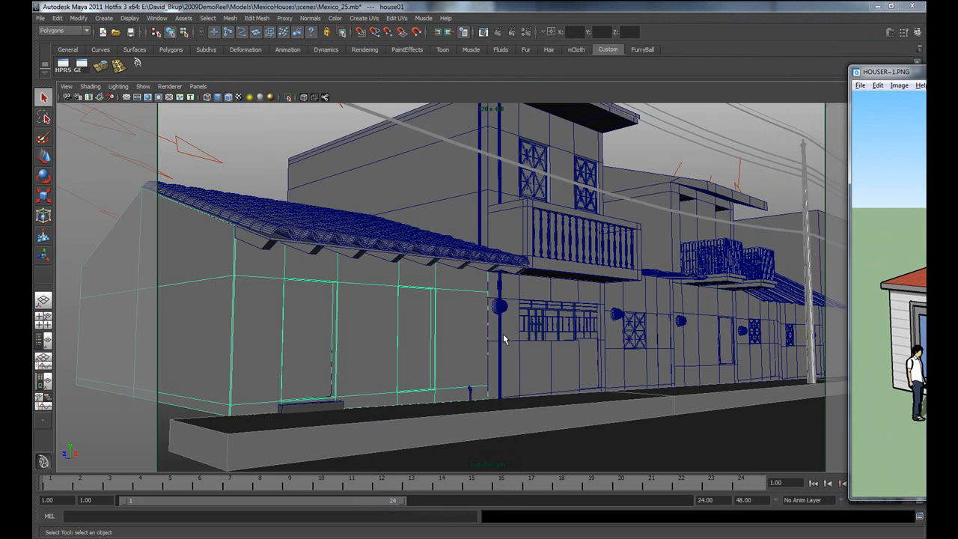
left_click(505, 326)
left_click(616, 368)
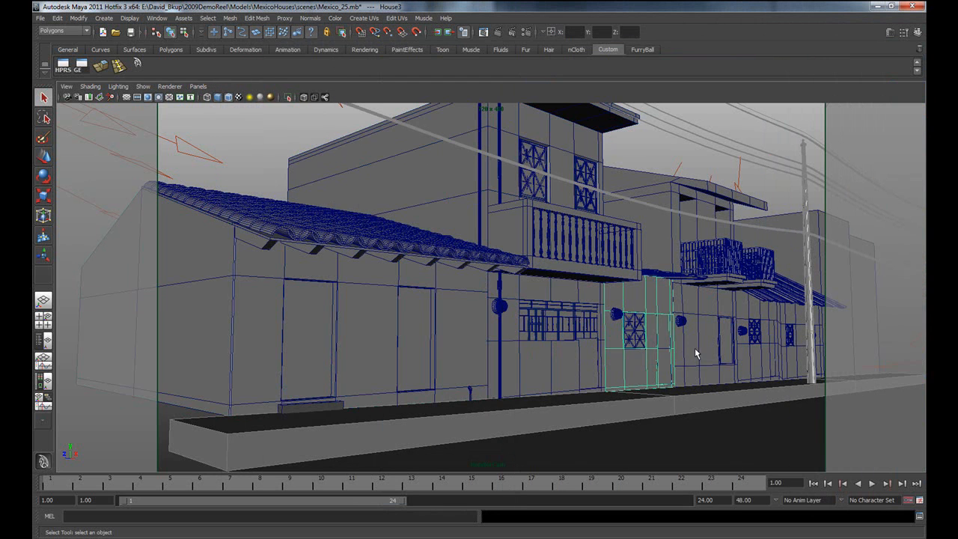
left_click(692, 350)
left_click(760, 354)
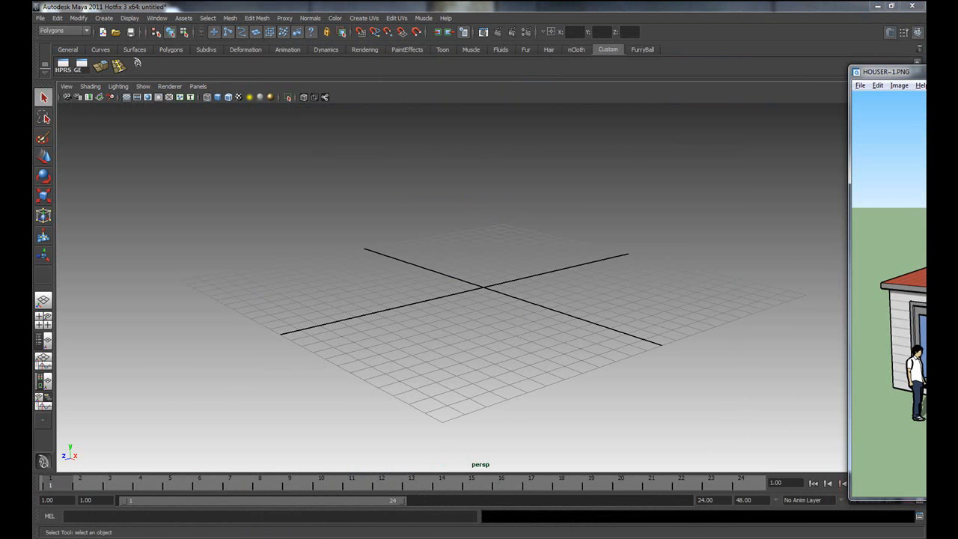
Bring the house reference image into view over the empty scene, examine it and move it out of the way.
left_click_drag(926, 71, 577, 54)
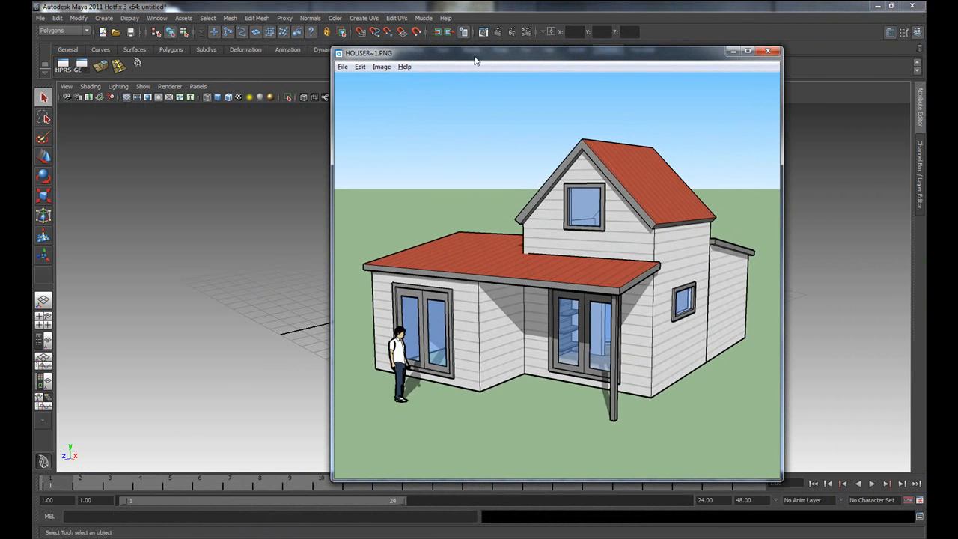
left_click_drag(479, 57, 423, 62)
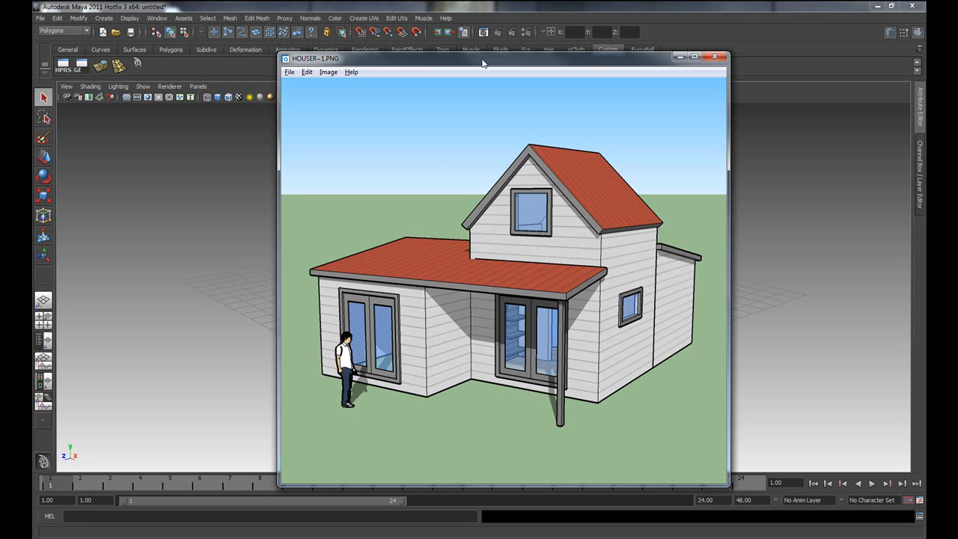
left_click_drag(483, 63, 957, 59)
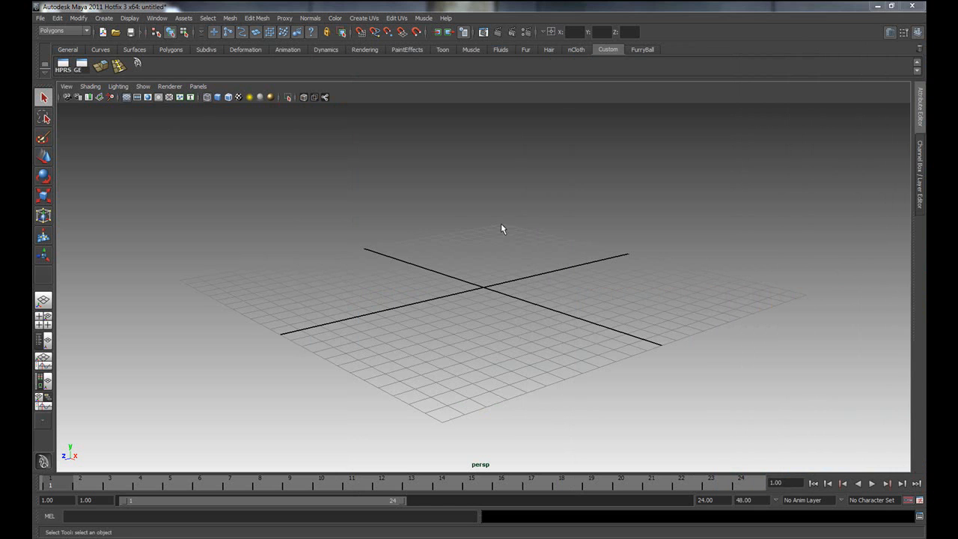
left_click_drag(525, 286, 441, 257, "alt")
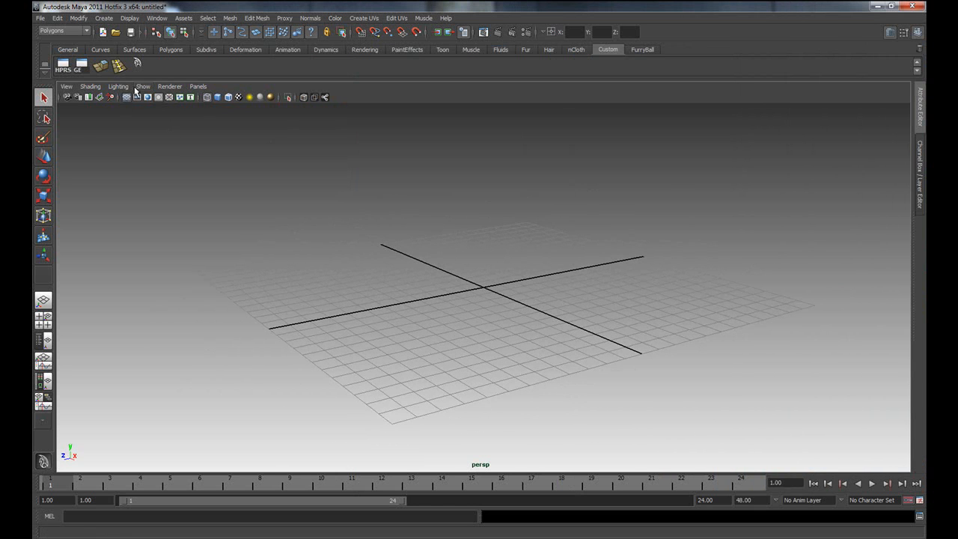
Switch the menu set to Animation and return it to Polygons.
left_click(78, 31)
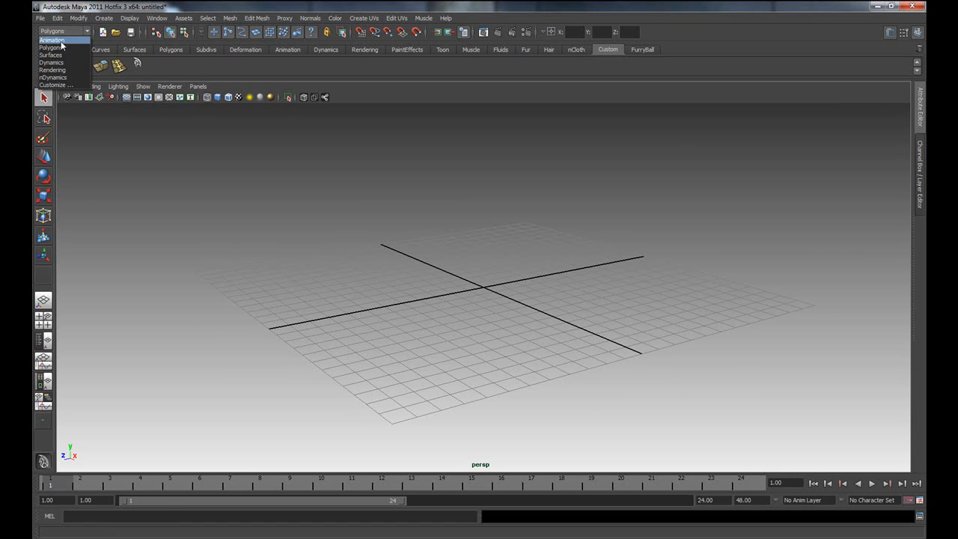
left_click(61, 42)
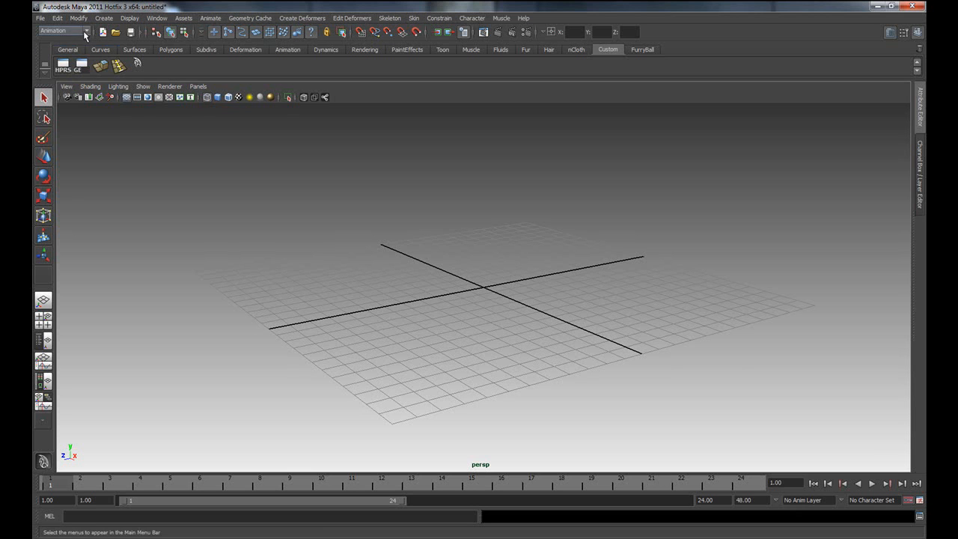
left_click(86, 35)
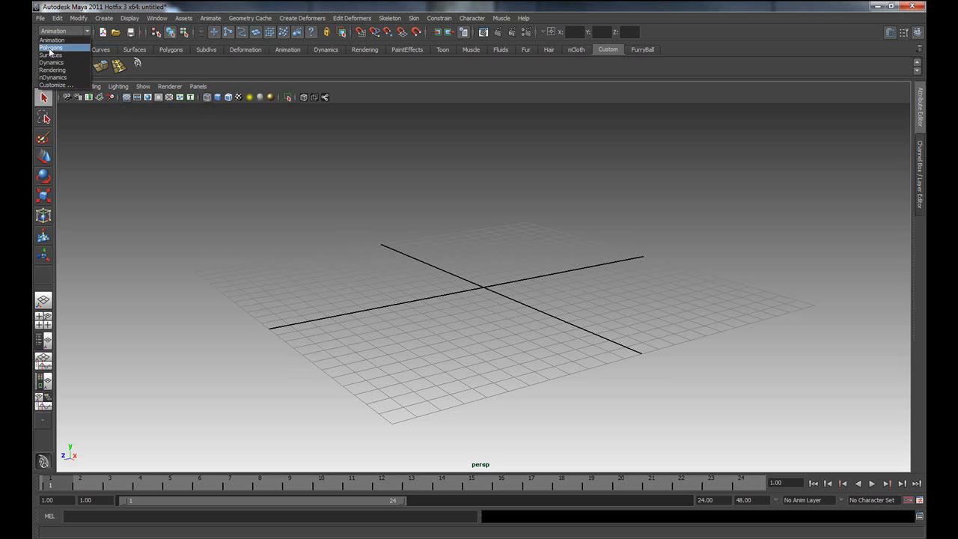
left_click(49, 48)
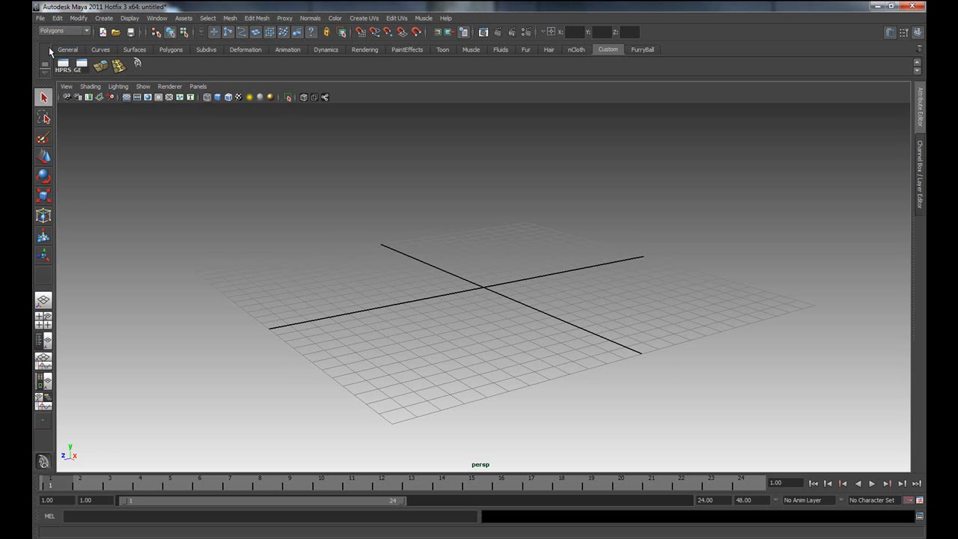
Create a polygon cube at the centre of the grid and select it.
left_click(104, 19)
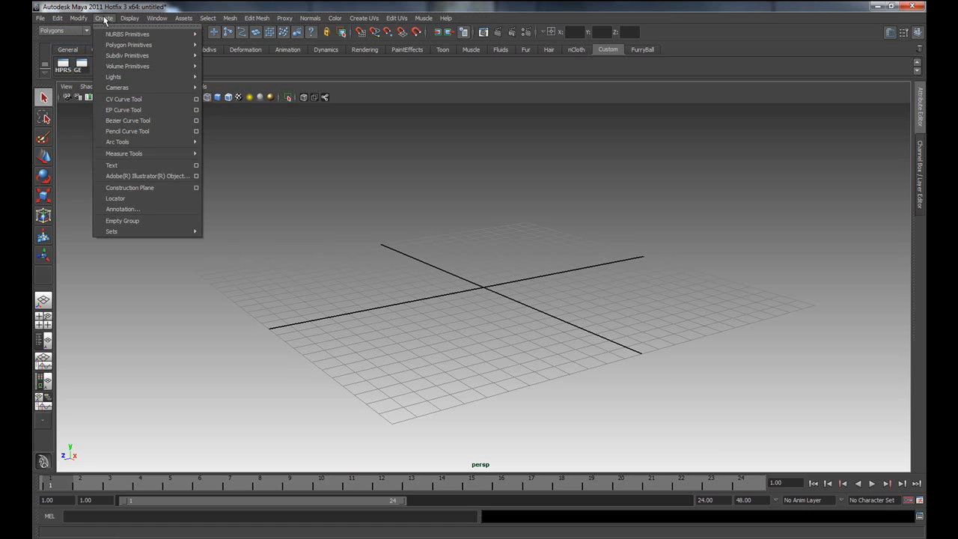
mouse_move(118, 47)
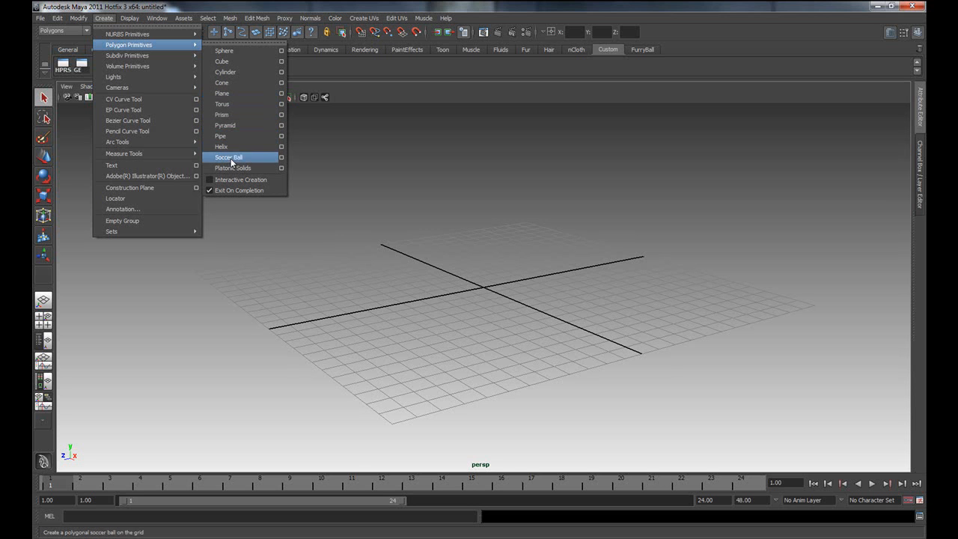
left_click(224, 64)
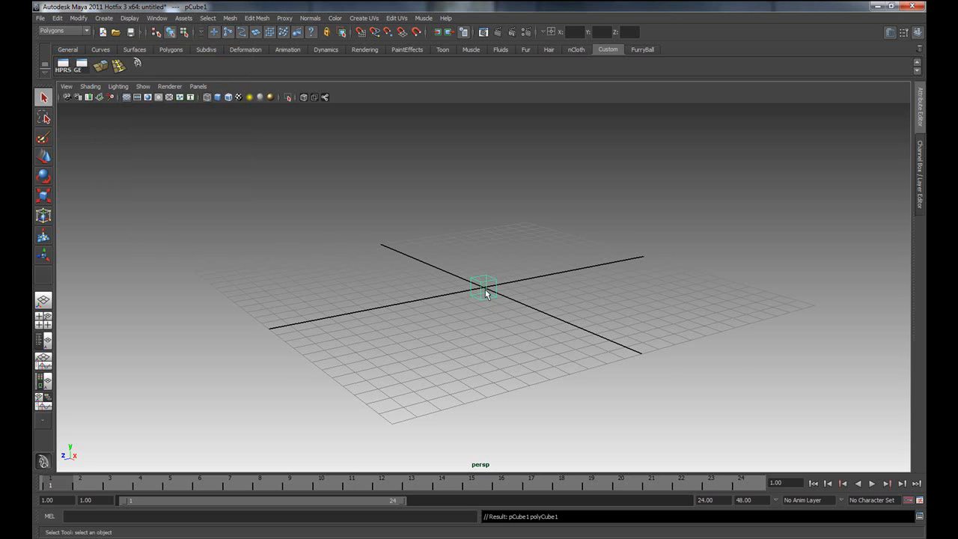
left_click(507, 292)
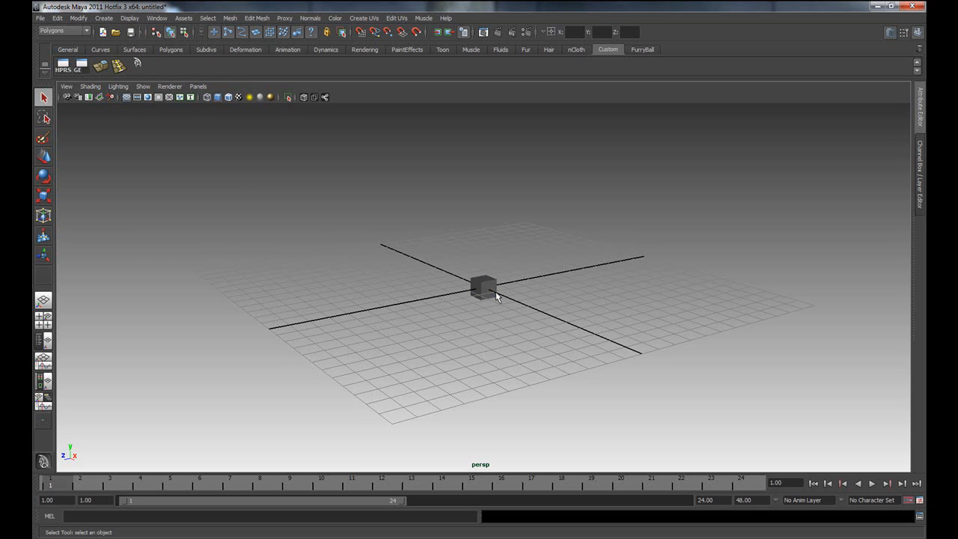
left_click(487, 292)
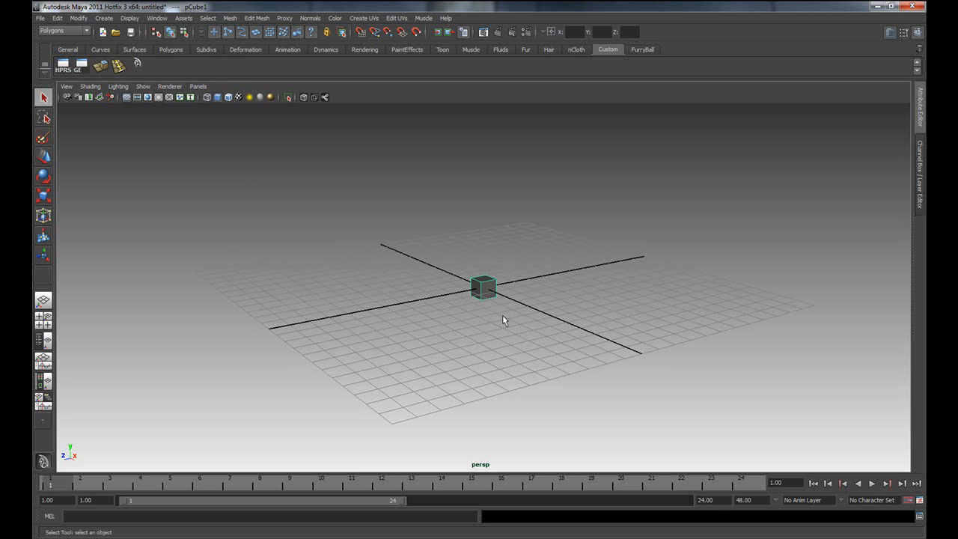
Frame the cube and move it up along the Y axis so that it sits on the grid.
key("f")
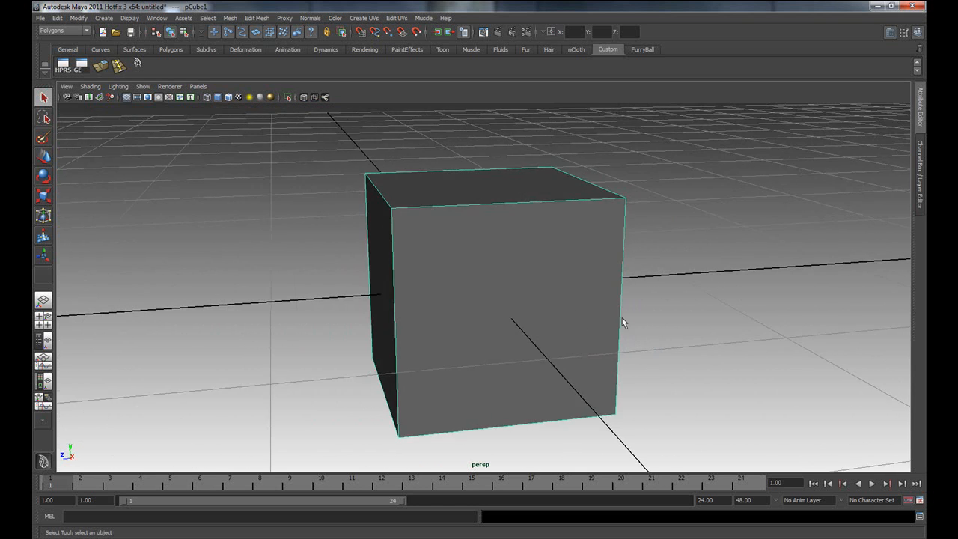
right_click_drag(577, 319, 406, 310, "alt")
key("w")
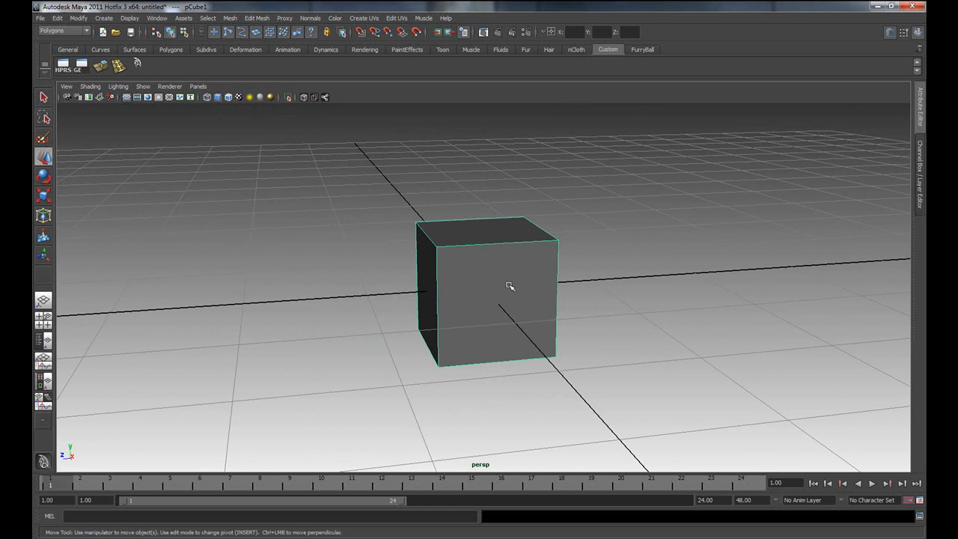
left_click_drag(485, 253, 485, 203)
Create a polygon sphere and move it about 4.13 cm along the X axis, away from the cube.
right_click_drag(719, 301, 250, 308, "alt")
left_click_drag(251, 315, 449, 315, "alt")
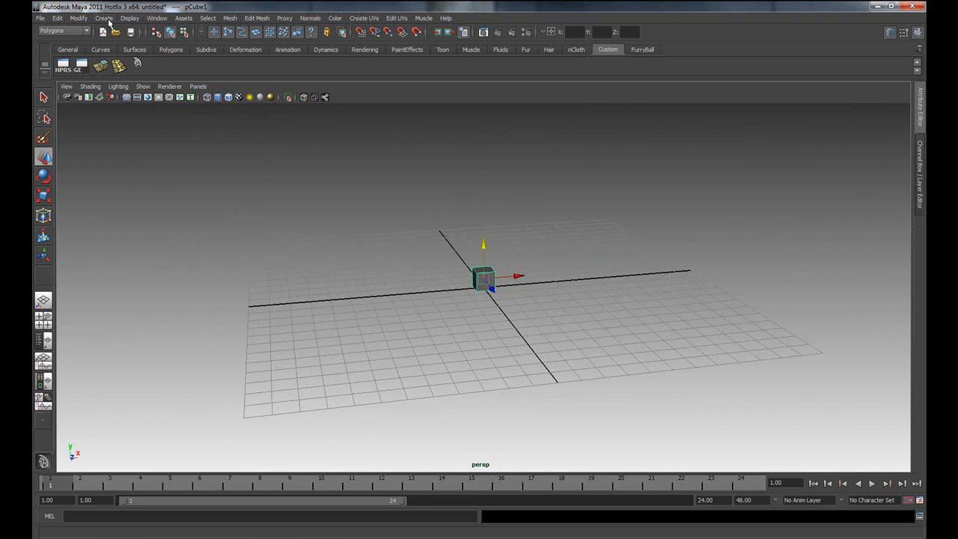
left_click(105, 18)
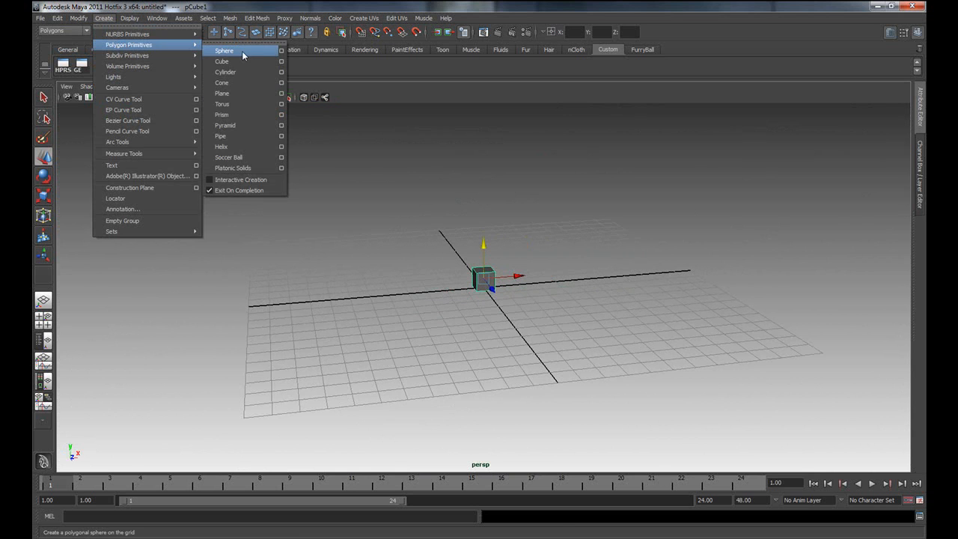
left_click(241, 51)
left_click_drag(515, 282, 595, 284)
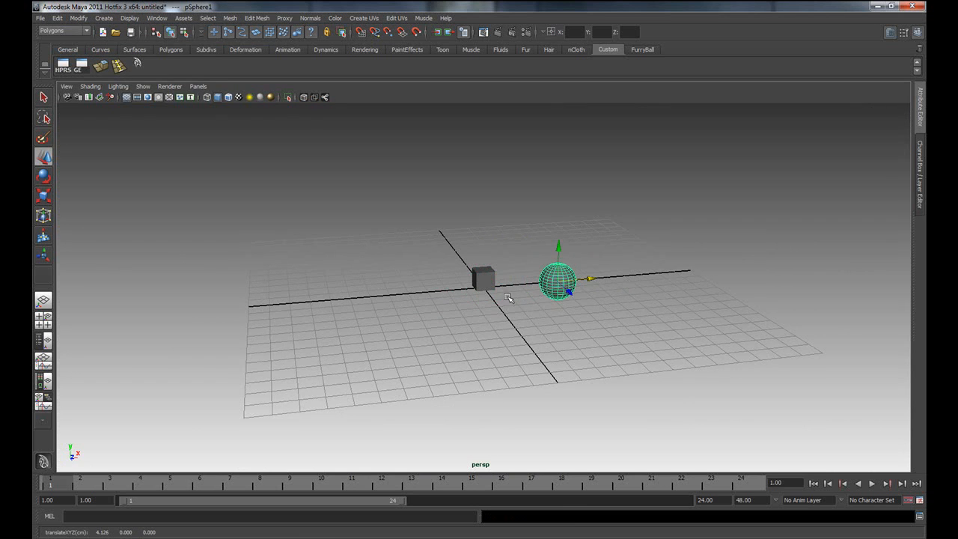
Create a polygon cylinder at the centre of the grid.
left_click(106, 18)
mouse_move(150, 45)
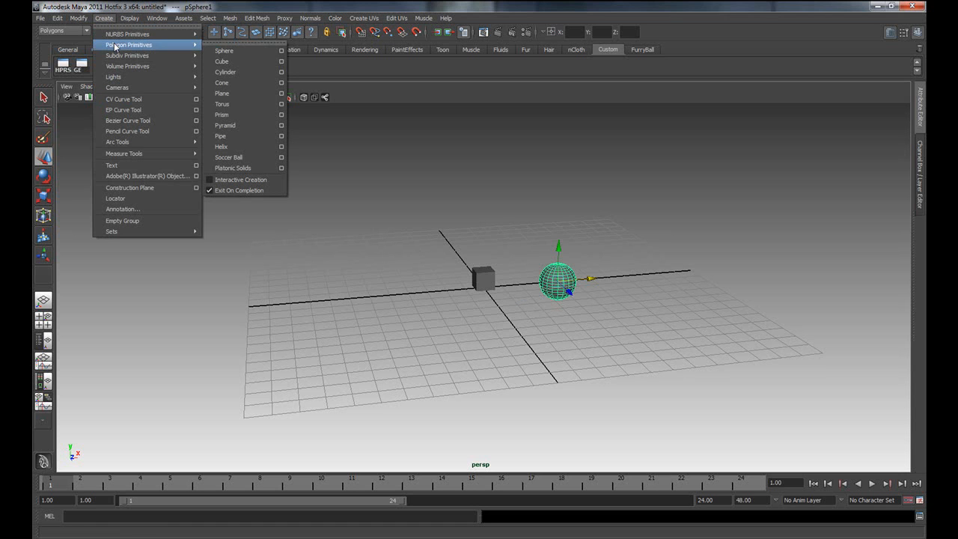
left_click(240, 71)
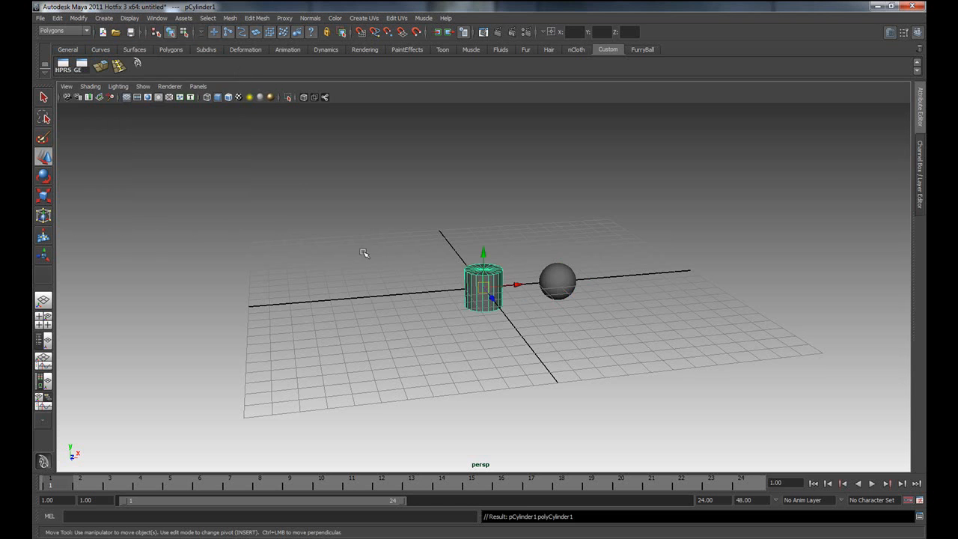
Move the cylinder along the Z axis until it stands clear of the cube.
left_click_drag(554, 304, 508, 191, "alt")
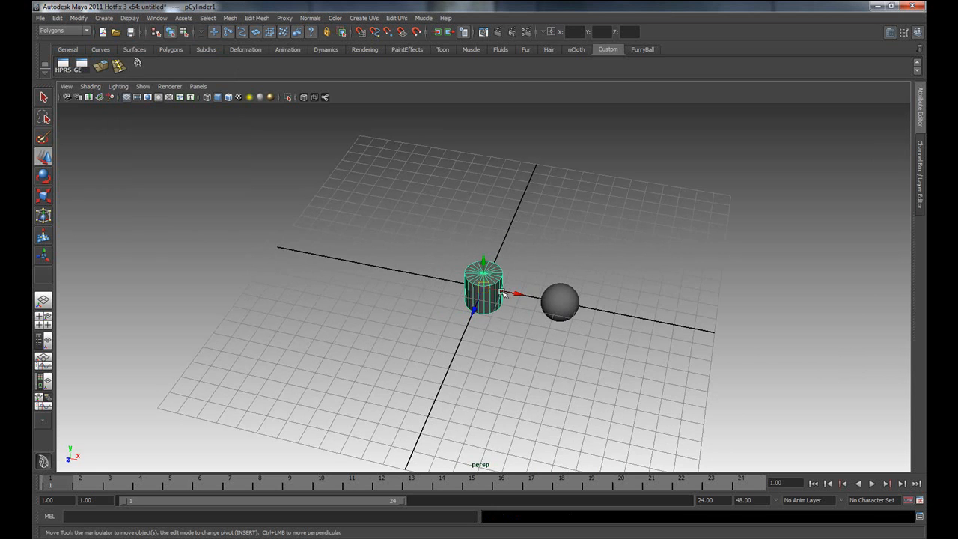
mouse_move(491, 345)
left_mouse_down("alt")
mouse_move(470, 353)
mouse_move(452, 299)
mouse_move(397, 316)
mouse_move(480, 331)
left_mouse_up("alt")
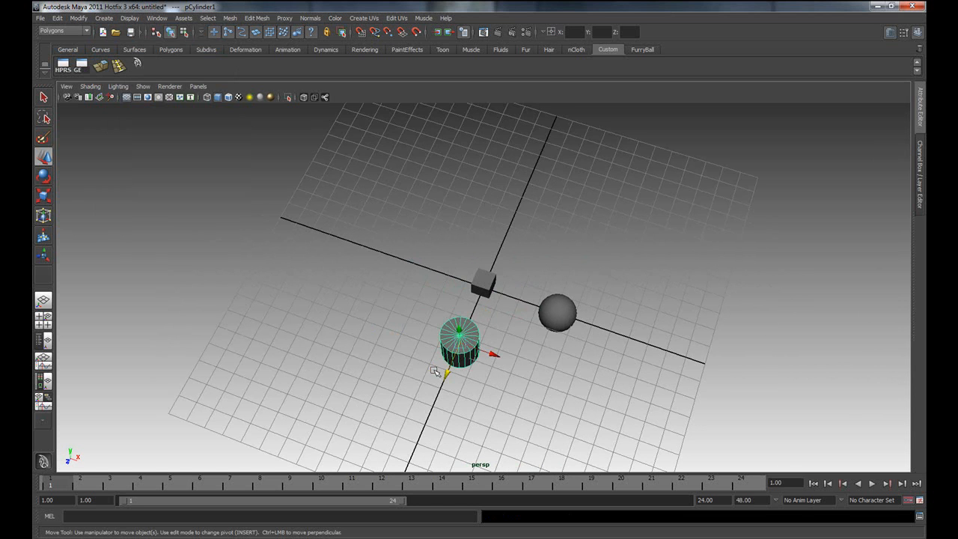
Scale the cube up uniformly by about 11.6 and raise it along the Y axis so that it sits on the grid.
left_click(481, 280)
left_click_drag(481, 280, 649, 274, "alt")
key("r")
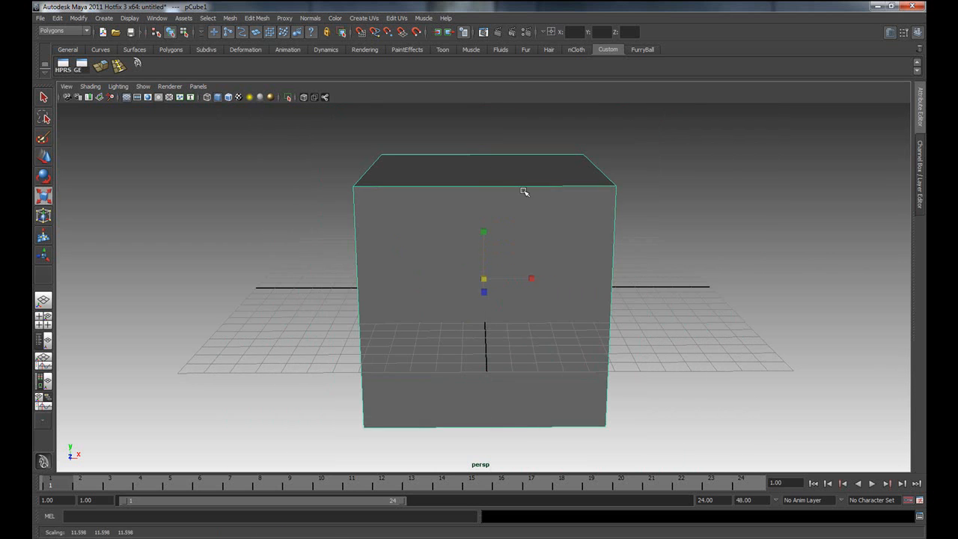
key("w")
left_click_drag(485, 249, 488, 149)
middle_click_drag(678, 229, 656, 292, "alt")
left_click_drag(656, 292, 620, 336, "alt")
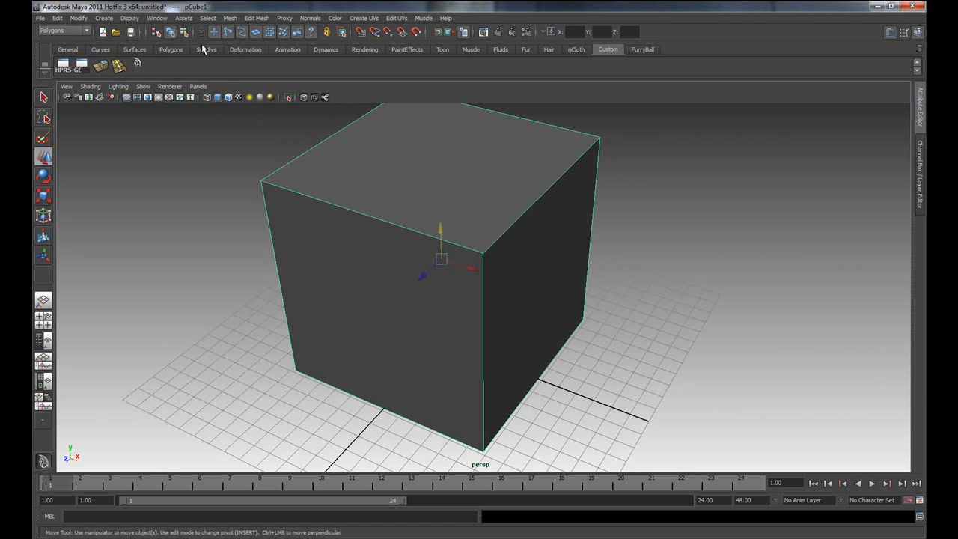
Create a polygon cone at the centre of the grid and view it from below the enlarged cube.
left_click(104, 18)
mouse_move(120, 45)
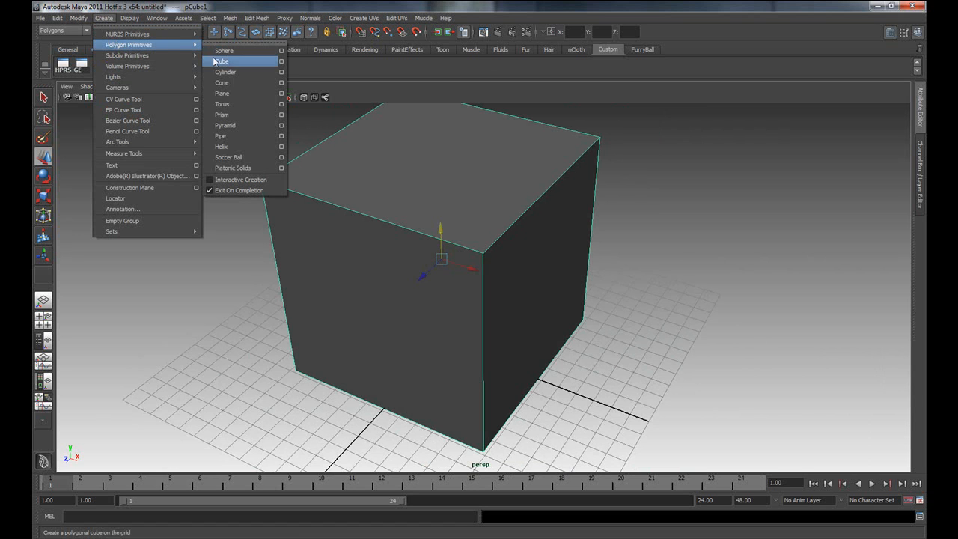
left_click(227, 84)
left_click_drag(544, 304, 658, 203, "alt")
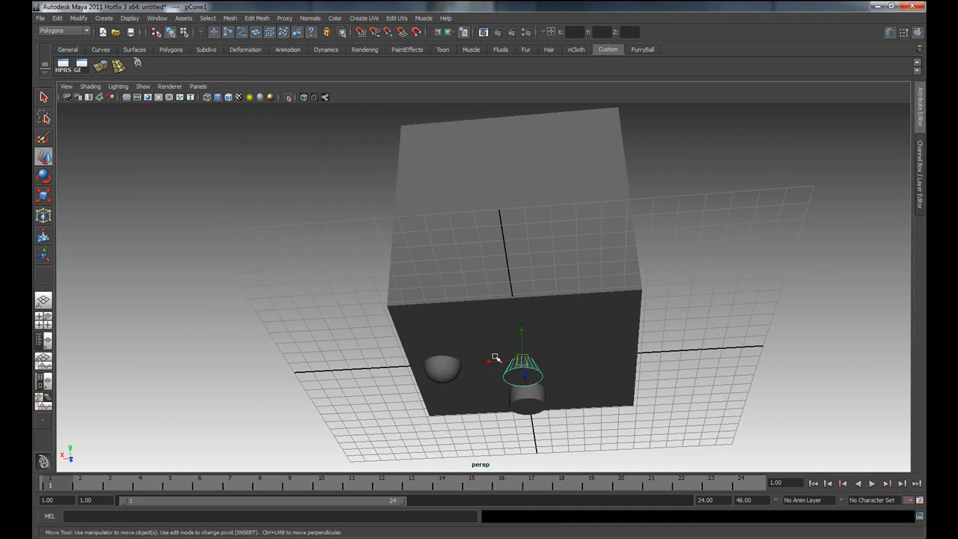
left_click_drag(495, 362, 676, 362)
Delete the cone, the cylinder and the sphere, leaving only the large cube in the scene.
left_click(535, 369)
key("Delete")
left_click(530, 397)
key("Delete")
left_click(440, 369)
key("Delete")
left_click_drag(567, 201, 596, 261, "alt")
Bring up the house reference image HOUSER~1.PNG over the scene and examine the overall shape of the house.
left_click_drag(925, 50, 658, 38)
left_click(408, 216)
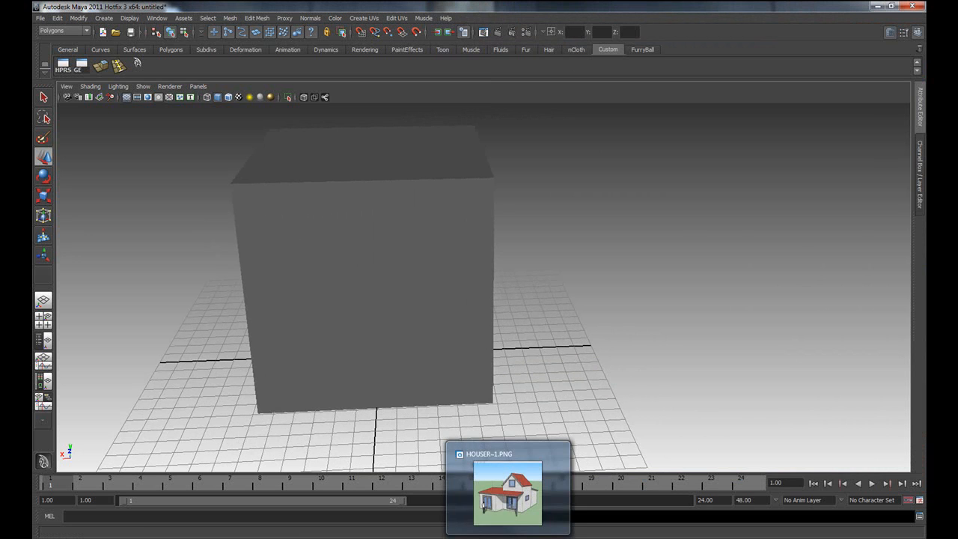
left_click(512, 524)
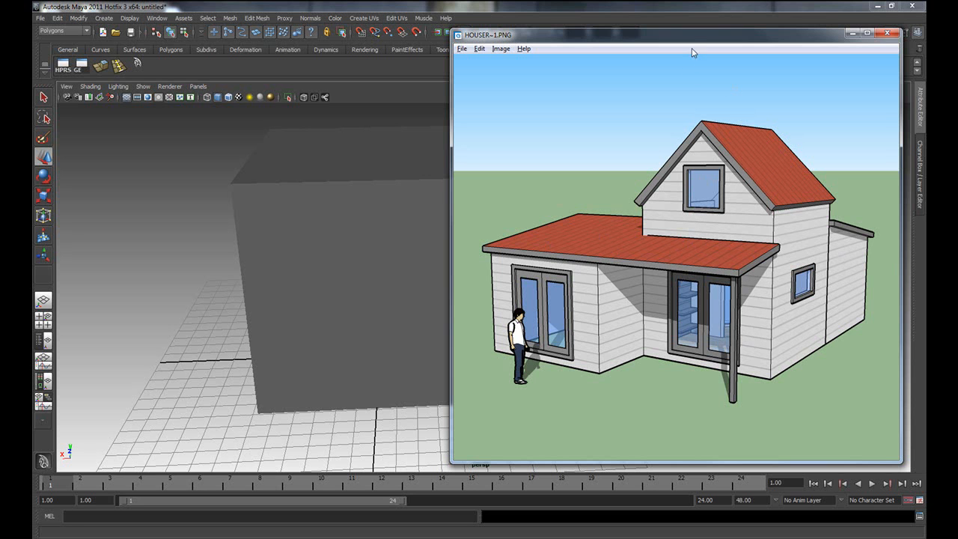
left_click_drag(686, 43, 629, 43)
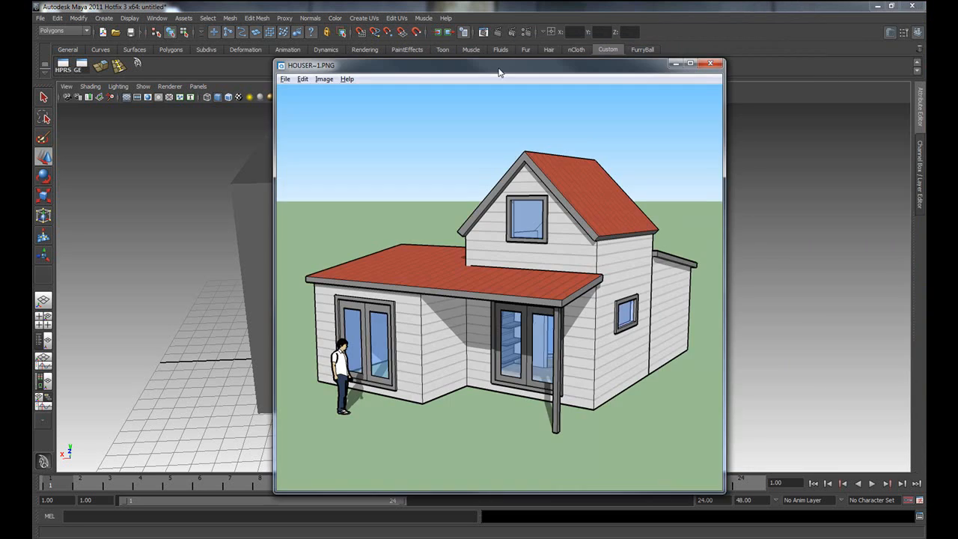
left_click_drag(510, 73, 500, 73)
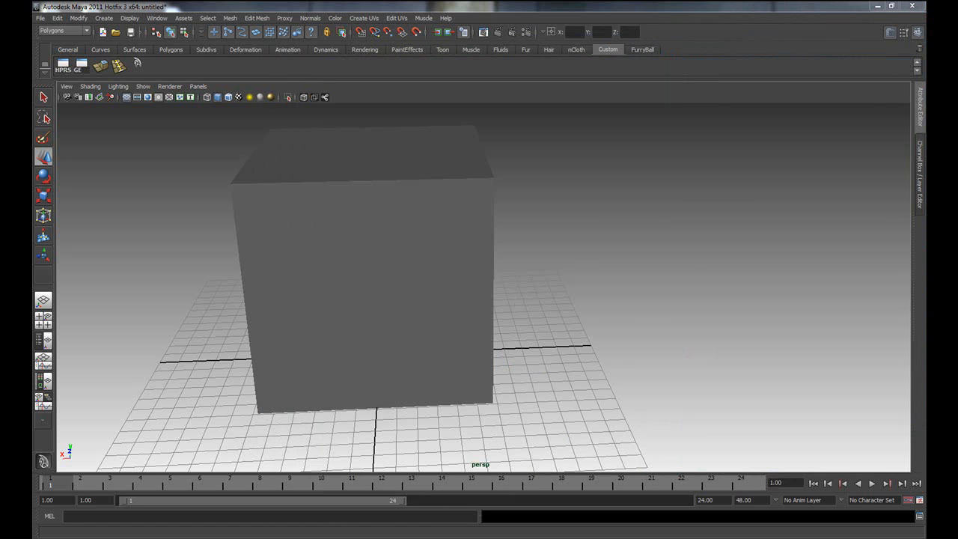
Select the cube, inspect it from several sides and compare it with the house reference image.
left_click(424, 209)
left_click_drag(574, 314, 551, 284, "alt")
left_click_drag(385, 242, 484, 293)
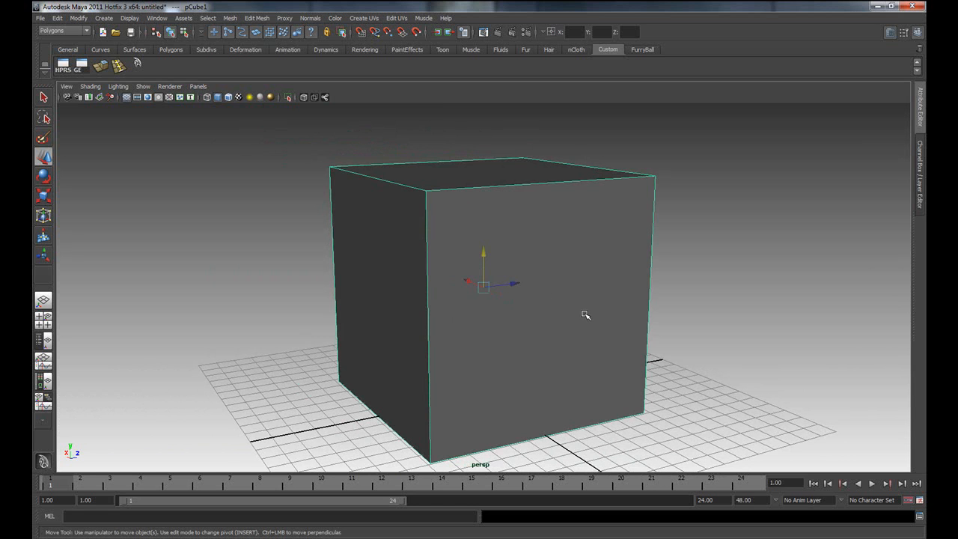
left_click_drag(528, 314, 469, 189, "alt")
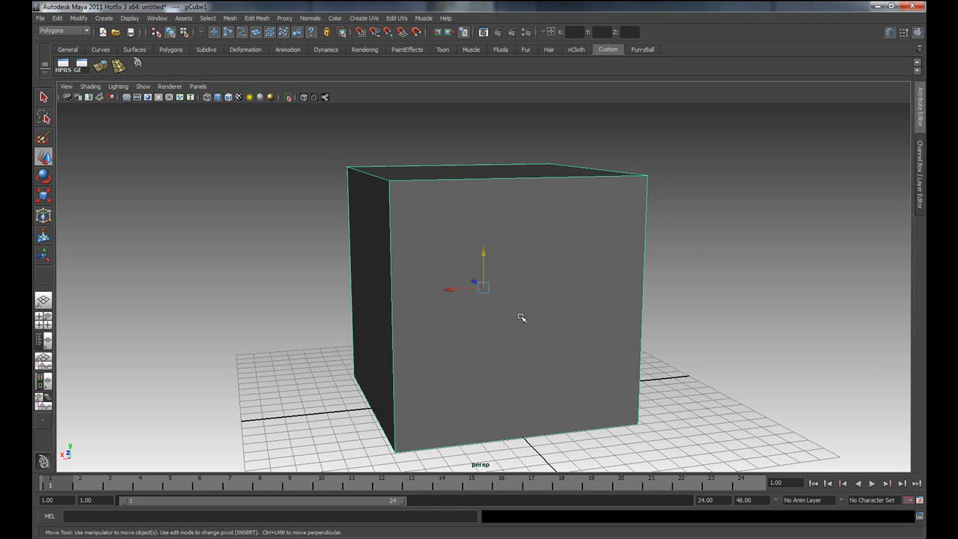
left_click_drag(588, 303, 518, 301, "alt")
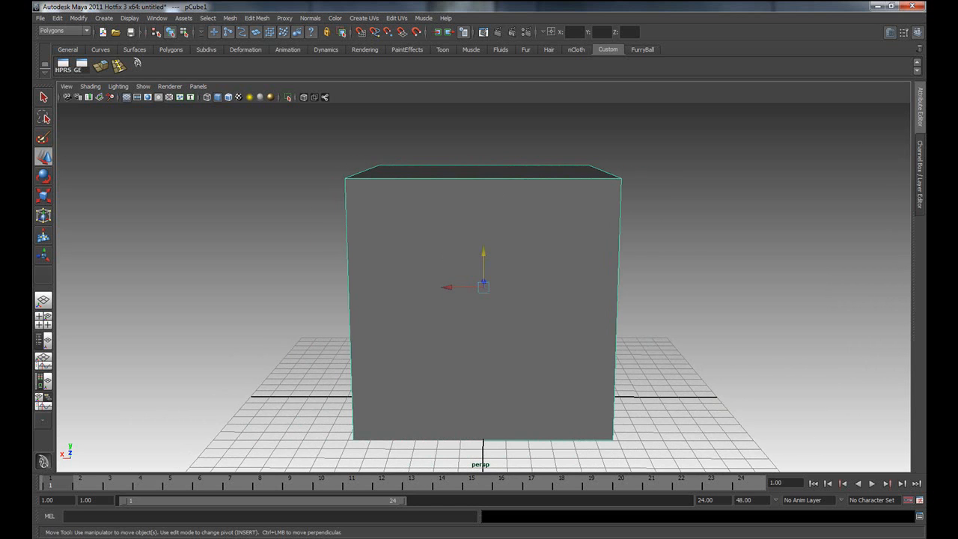
left_click_drag(926, 34, 511, 54)
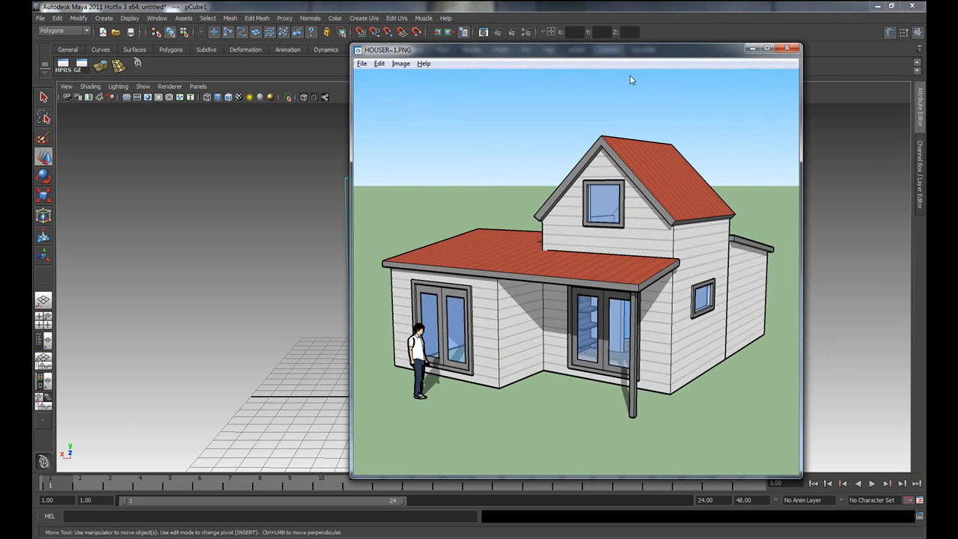
left_click_drag(577, 52, 957, 75)
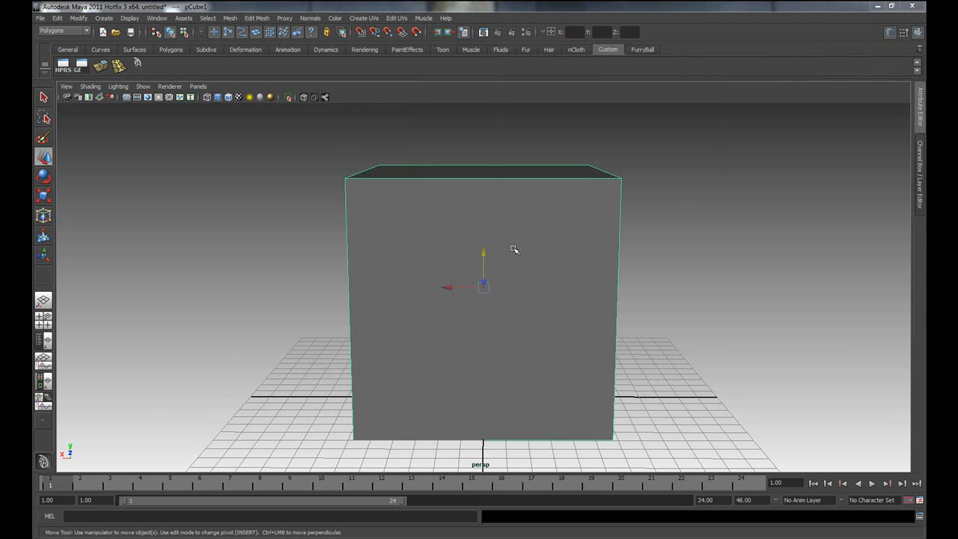
Switch the cube to vertex component mode and select its upper front corner vertex on the +X side.
left_click_drag(584, 265, 522, 252, "alt")
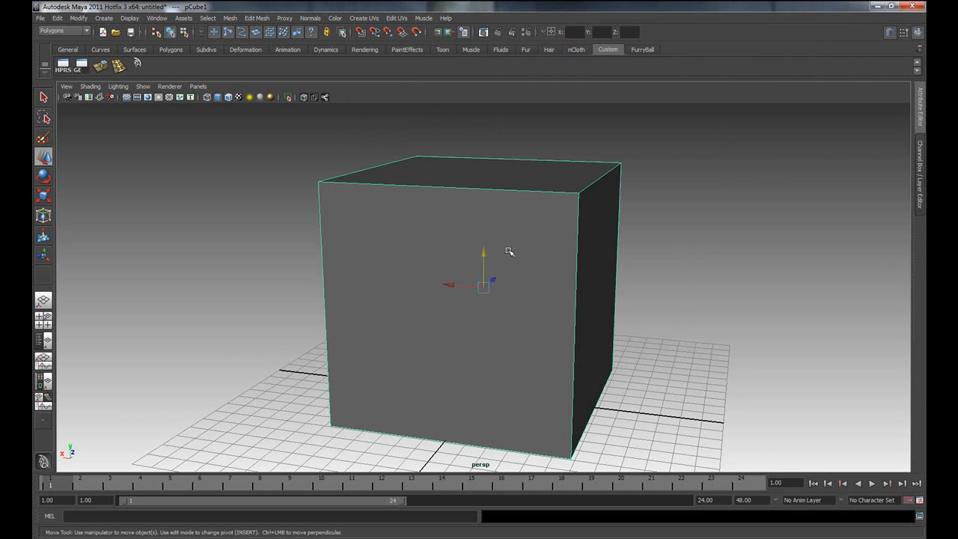
right_click(508, 251)
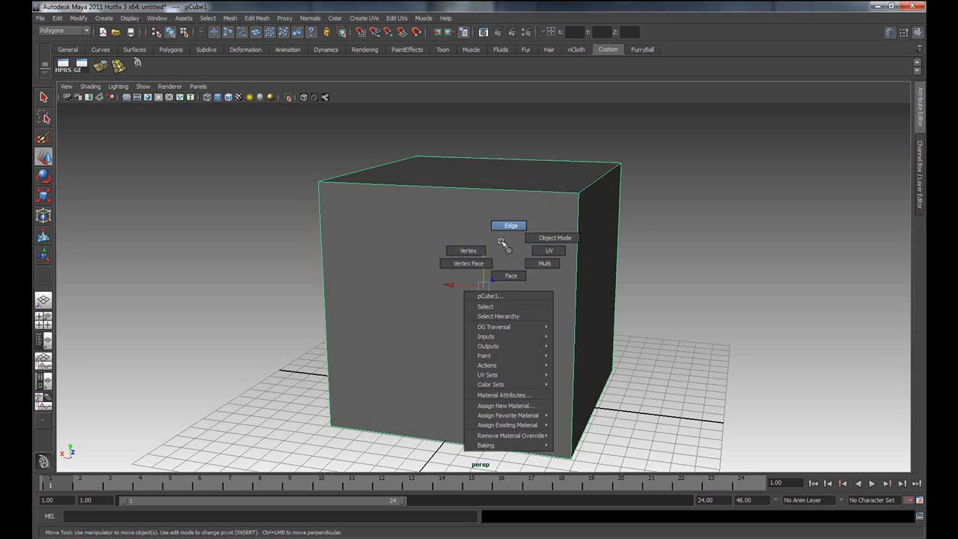
right_click_drag(477, 251, 475, 252)
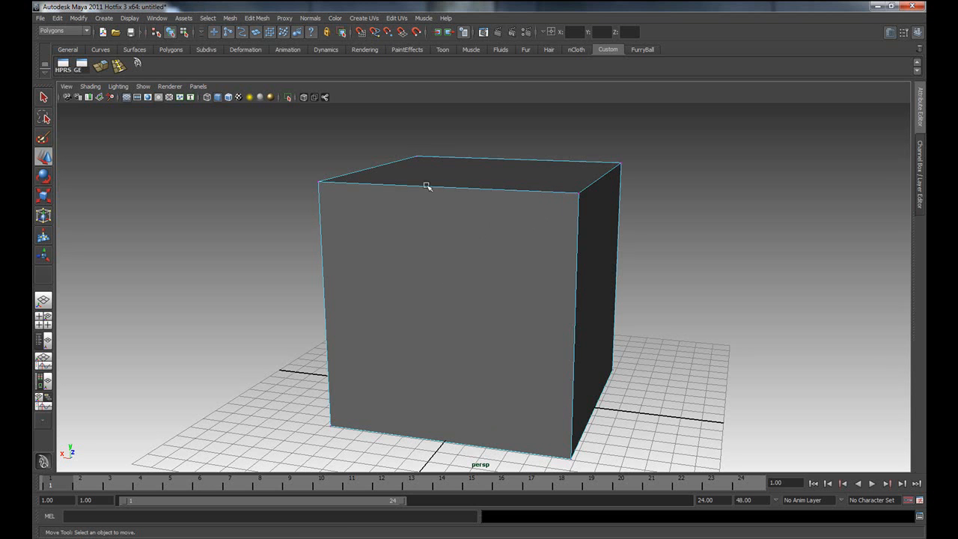
left_click_drag(345, 237, 479, 332, "alt")
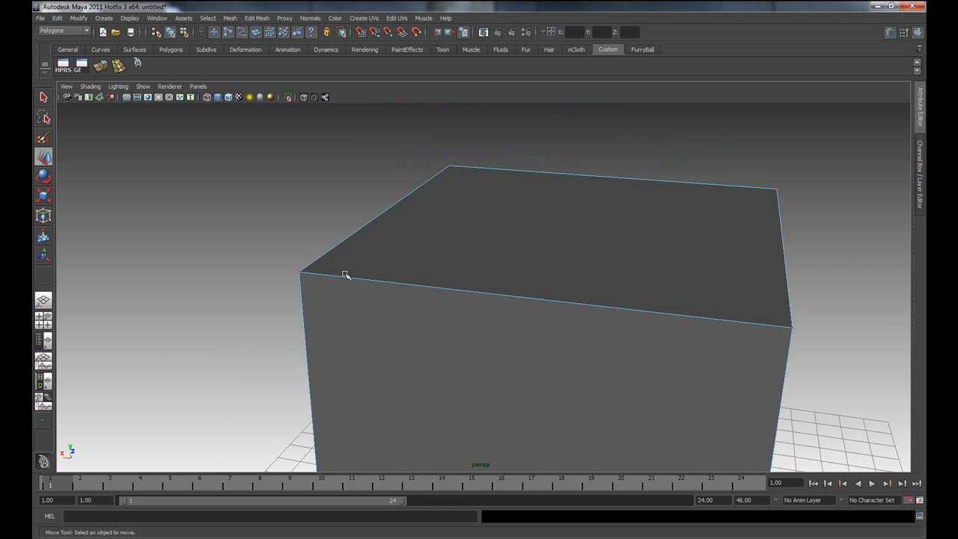
left_click(299, 273)
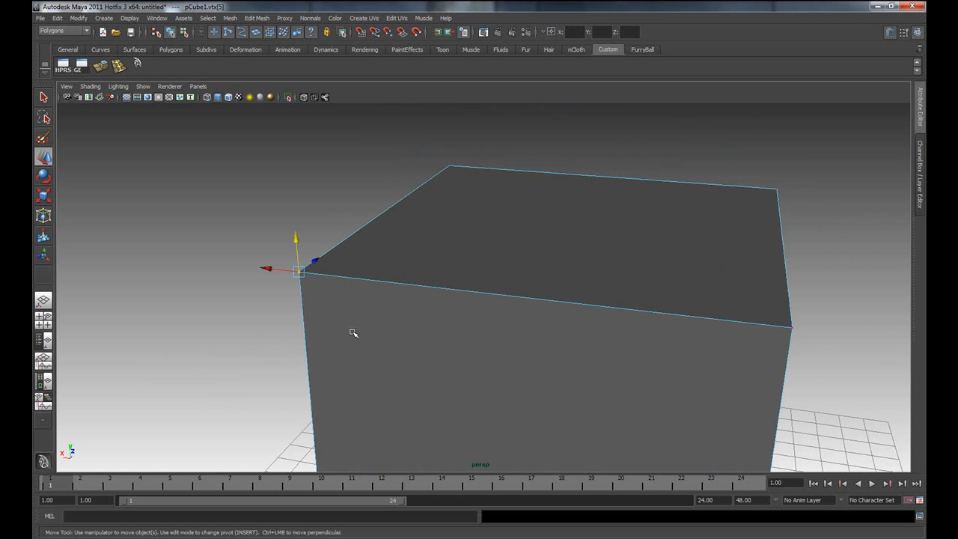
key("q")
left_click_drag(355, 332, 404, 335, "alt")
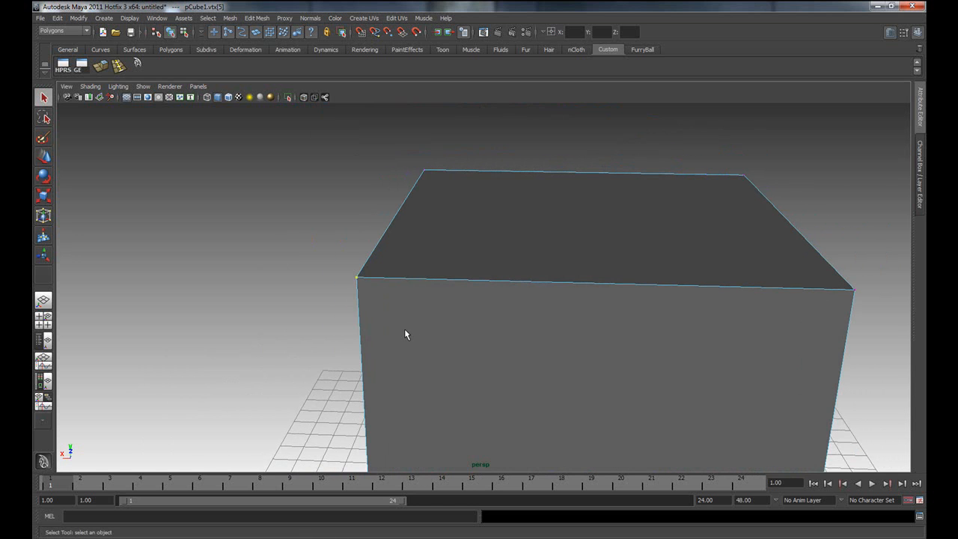
Raise the selected corner vertex about 1.47 cm along the Y axis and undo the move.
key("w")
right_click_drag(567, 337, 408, 247, "alt")
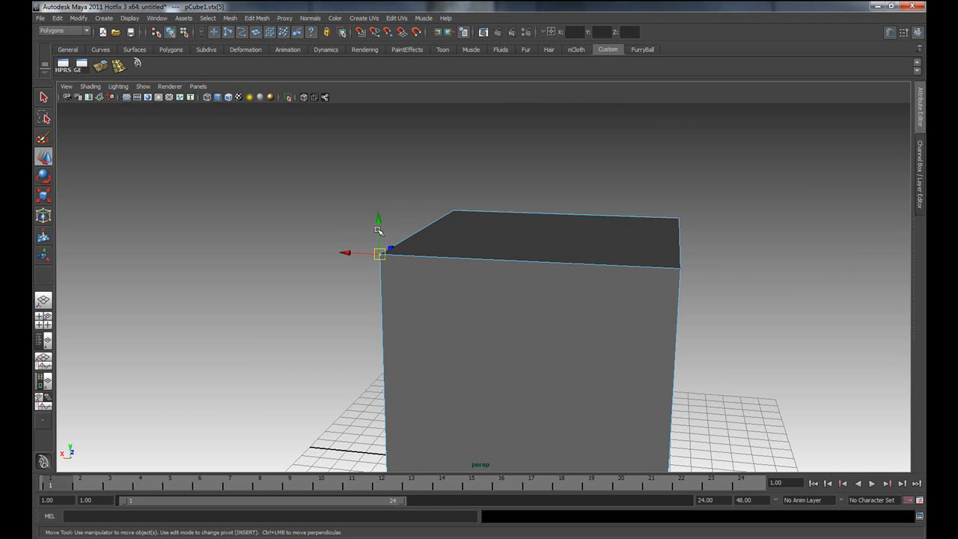
left_click_drag(379, 231, 406, 192)
key("ctrl+z")
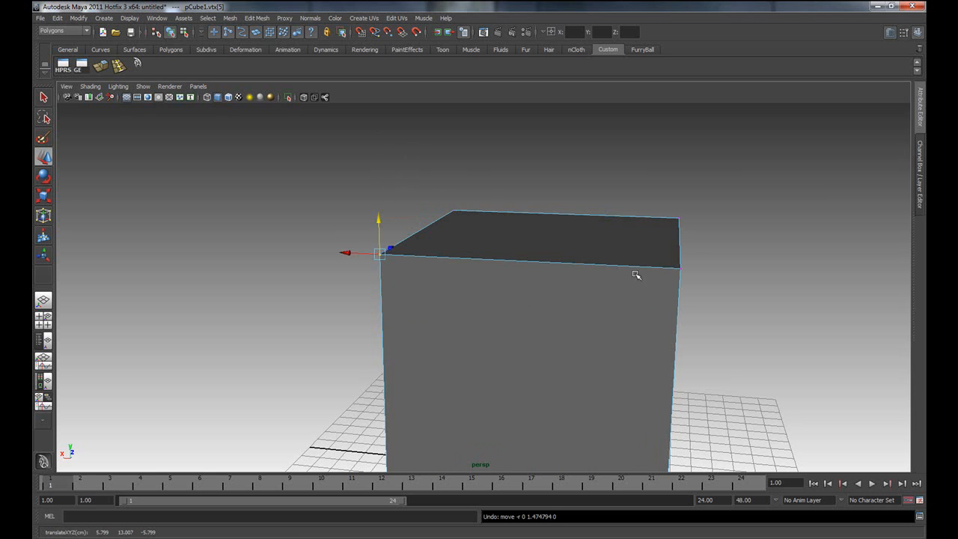
Select the diagonally opposite top vertex, try moving it along the Y axis and the X axis, and undo both moves.
left_click(681, 218)
left_click_drag(681, 196, 695, 171)
key("ctrl+z")
left_click_drag(663, 218, 628, 228)
key("ctrl+z")
left_click_drag(727, 321, 666, 247, "alt")
left_click_drag(592, 347, 488, 214, "alt")
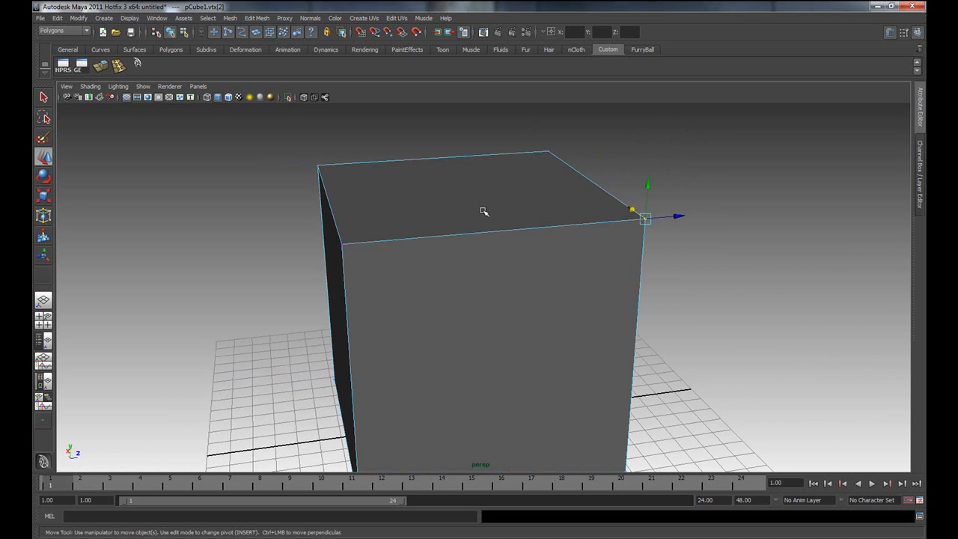
Return from vertex editing to object mode and select the whole cube.
right_click(491, 184)
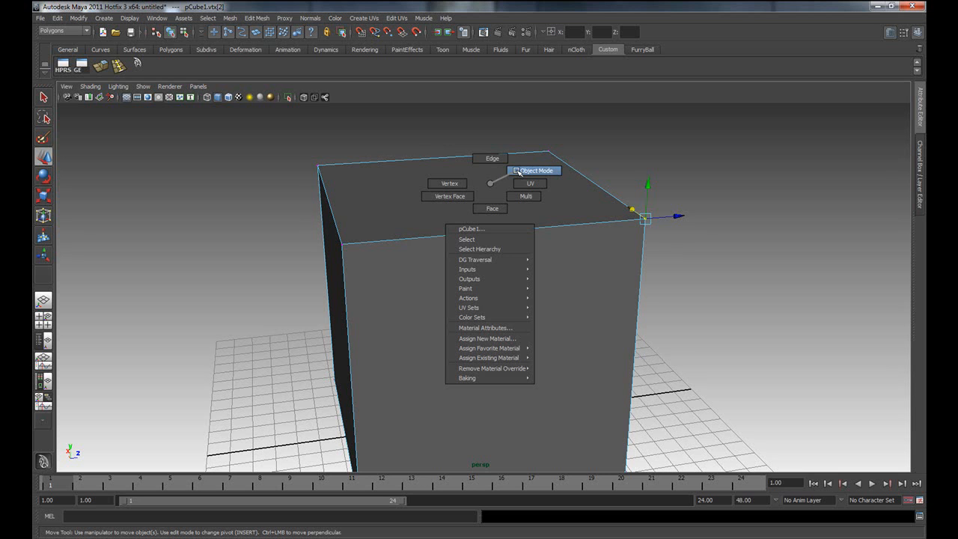
left_click(518, 172)
left_click(519, 187)
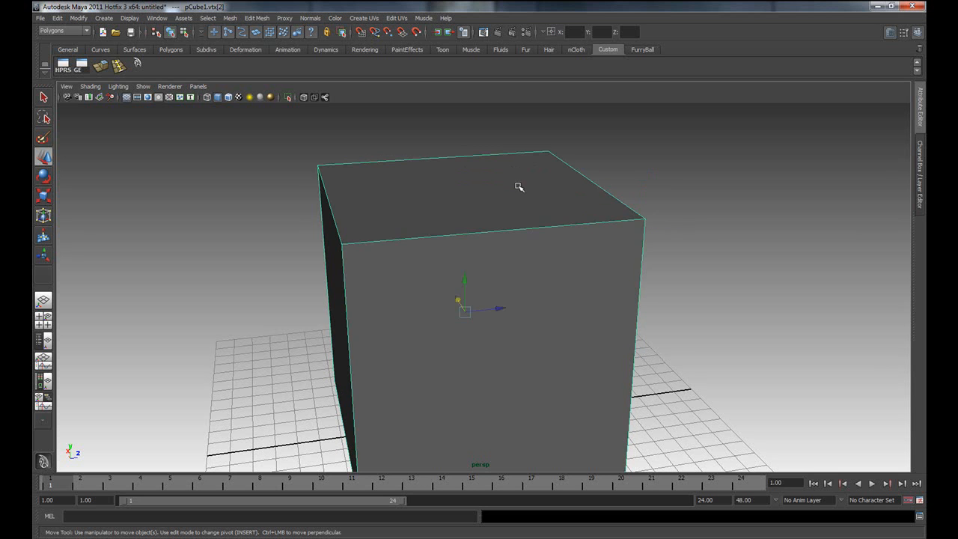
Switch the cube to face component mode.
left_click_drag(506, 317, 571, 311, "alt")
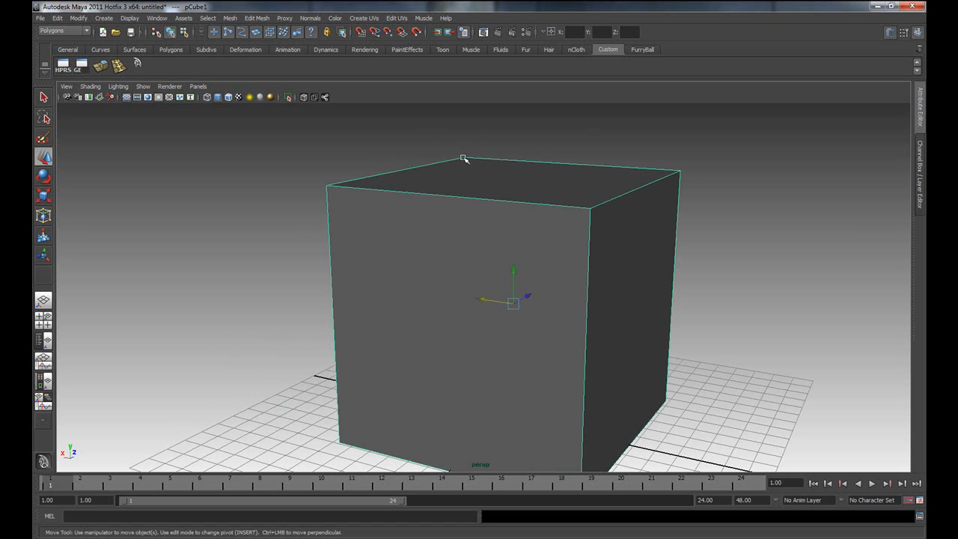
left_click_drag(453, 229, 474, 252, "alt")
right_click(500, 239)
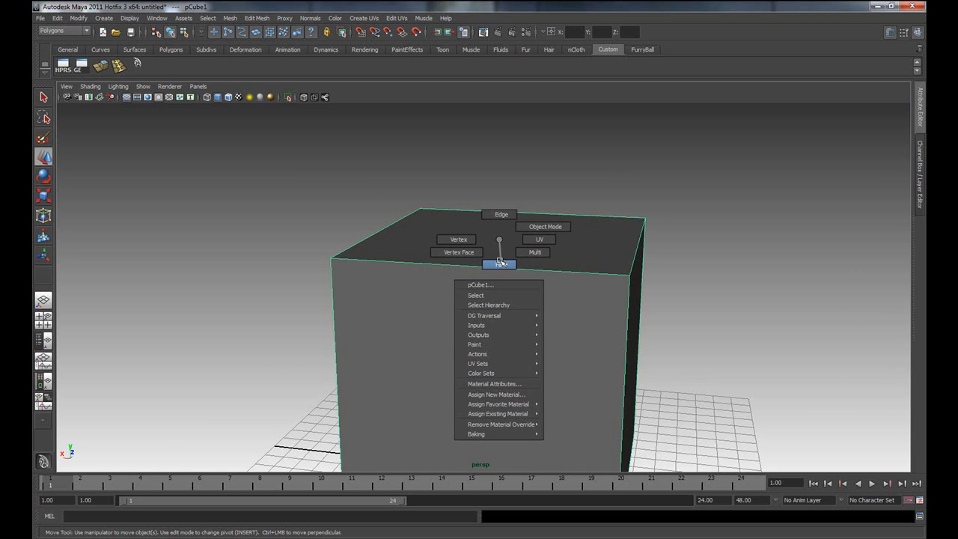
left_click(500, 262)
left_click_drag(562, 247, 558, 300, "alt")
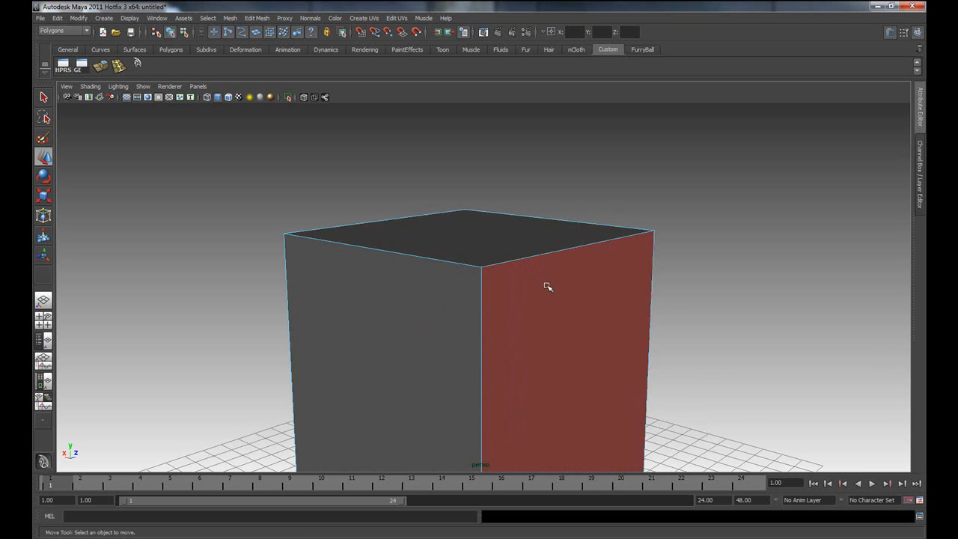
Select the cube's top face and move it up along the Y axis to make the cube taller.
left_click(459, 246)
left_click_drag(470, 207, 474, 120)
right_click_drag(608, 267, 497, 280, "alt")
left_click_drag(496, 280, 548, 278, "alt")
left_click_drag(509, 138, 515, 218, "alt")
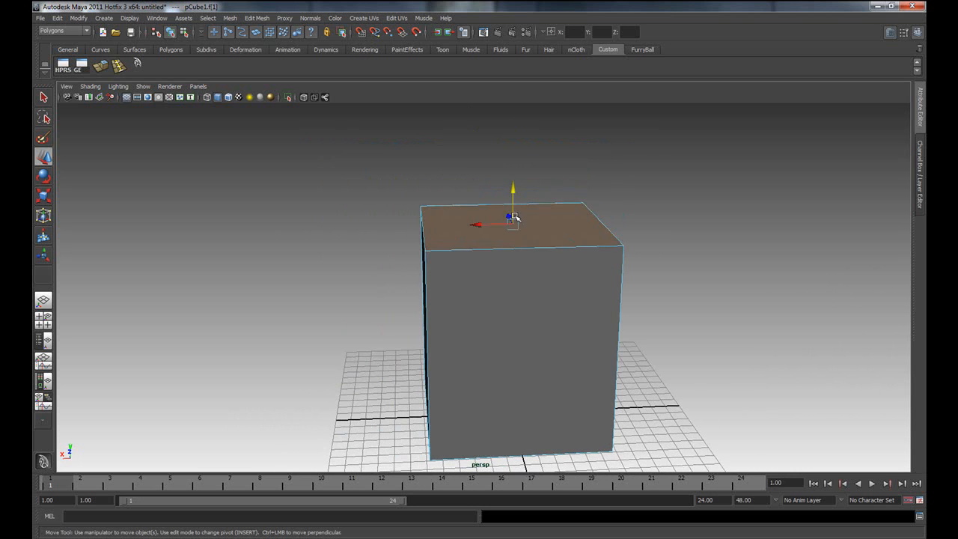
Select one of the cube's vertical side faces, try moving it along the Z axis, and undo the move.
left_click_drag(509, 304, 566, 322, "alt")
left_click(605, 313)
key("ctrl+z")
left_click_drag(653, 341, 582, 336, "alt")
Leave face editing for object mode and reselect the whole cube.
right_click(483, 285)
right_click_drag(484, 285, 520, 274)
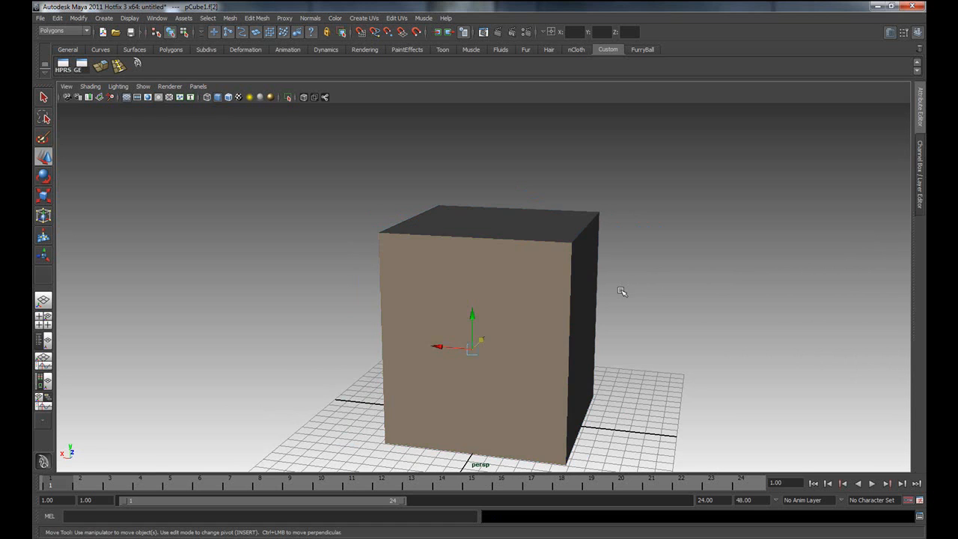
left_click(623, 292)
left_click(508, 288)
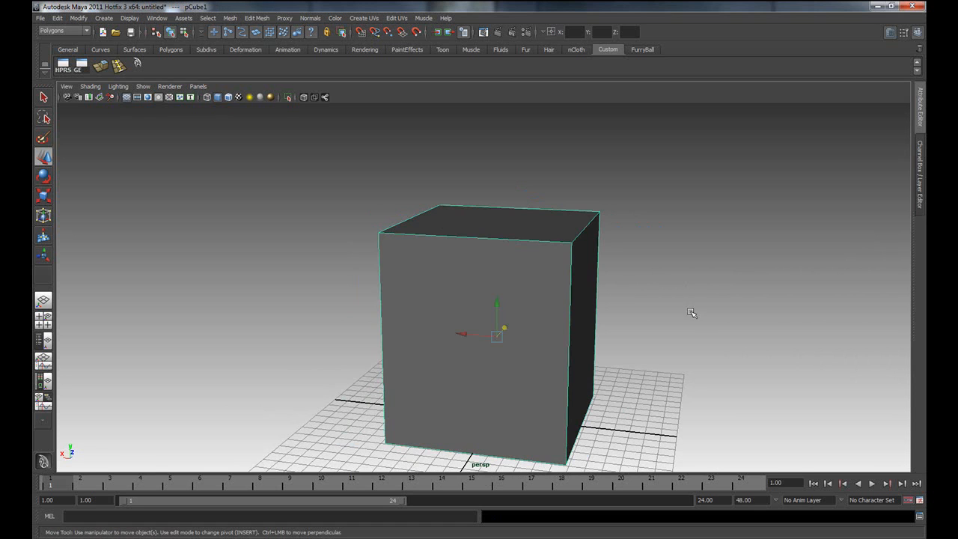
Switch the cube to edge component mode.
left_click_drag(682, 331, 632, 323, "alt")
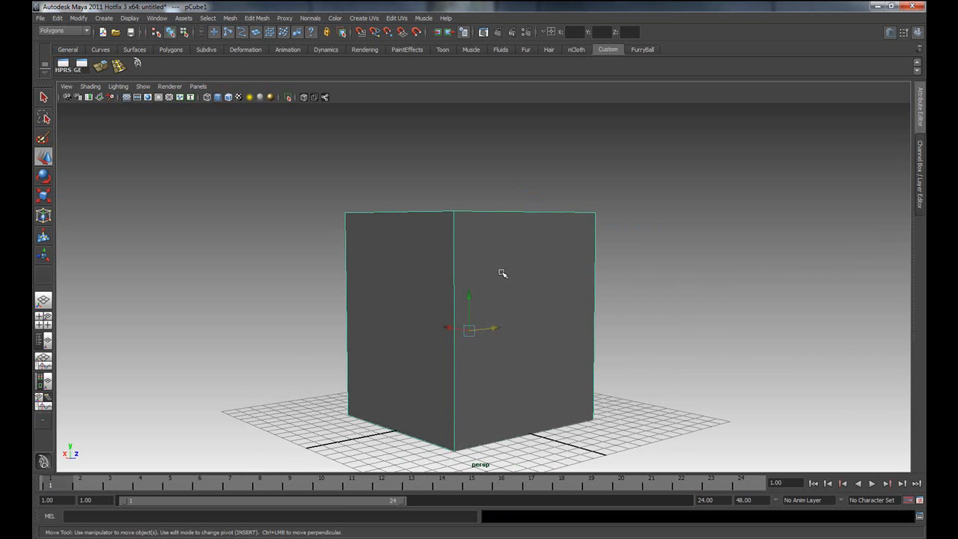
left_click_drag(556, 299, 496, 247, "alt")
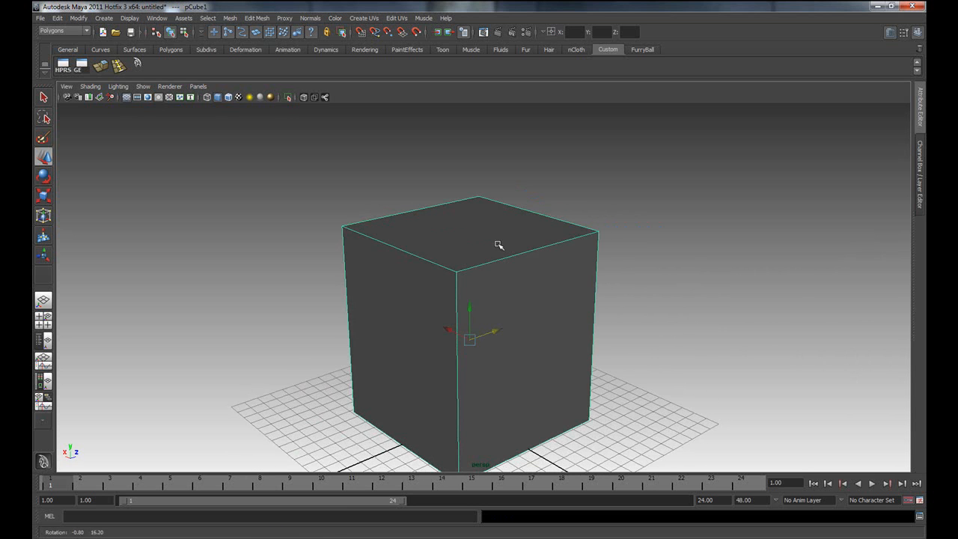
left_click_drag(507, 332, 534, 285, "alt")
right_click(533, 266)
right_click_drag(533, 267, 528, 241)
left_click_drag(567, 252, 581, 277, "alt")
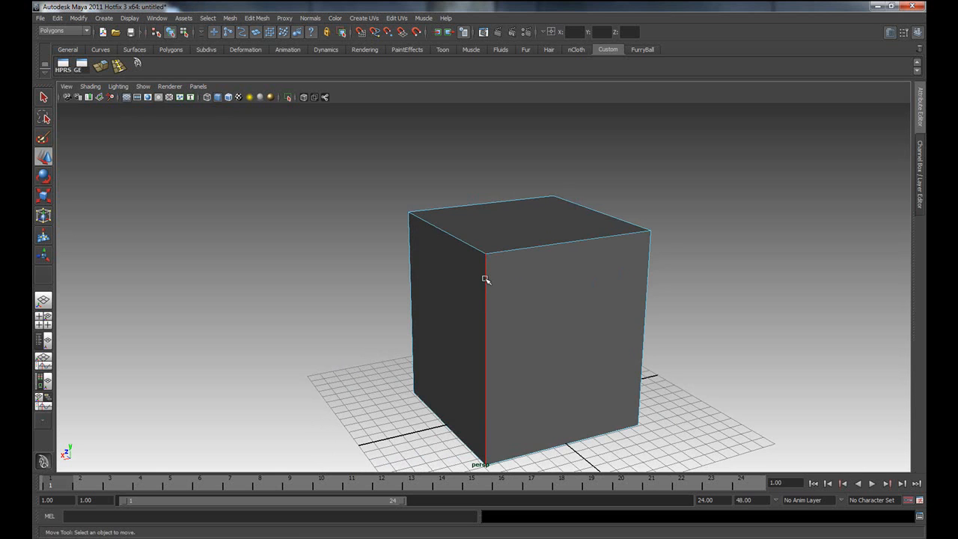
Select the cube's top front edge, try moving it, and undo the move.
left_click(546, 245)
left_click_drag(519, 299, 611, 232, "alt")
key("ctrl+z")
left_click_drag(639, 292, 537, 246, "alt")
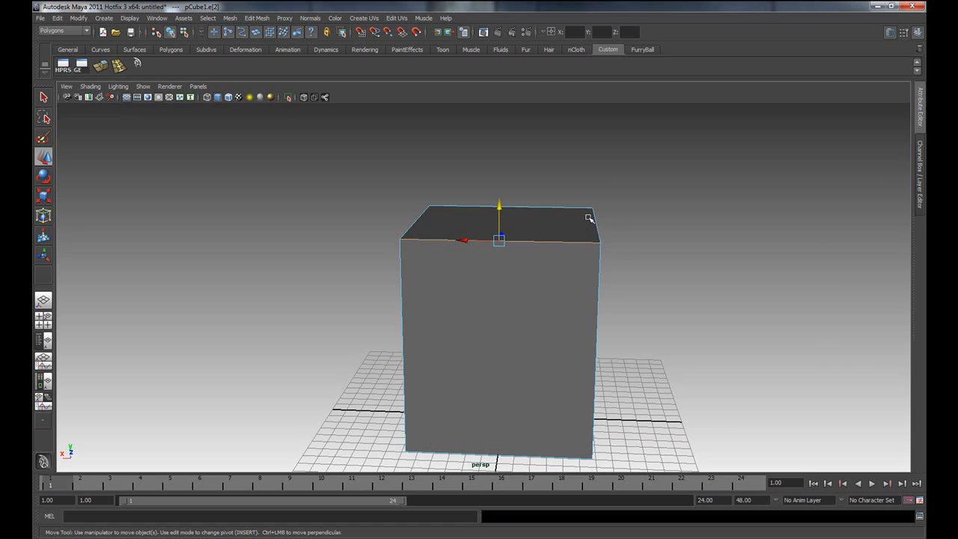
Leave edge editing for object mode, clear the selection and reselect the whole cube.
right_click(544, 222)
right_click_drag(544, 222, 574, 208)
left_click(574, 214)
left_click(700, 308)
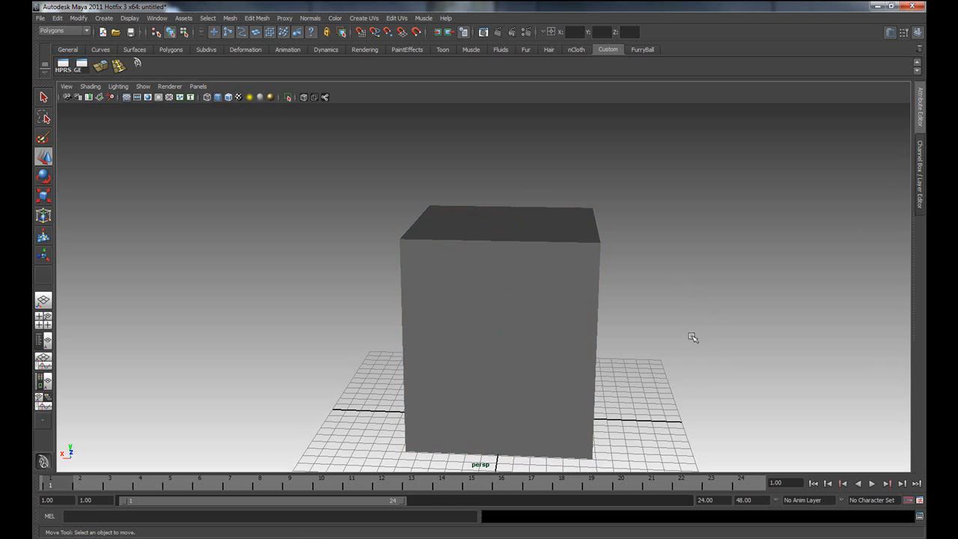
left_click_drag(687, 357, 602, 357, "alt")
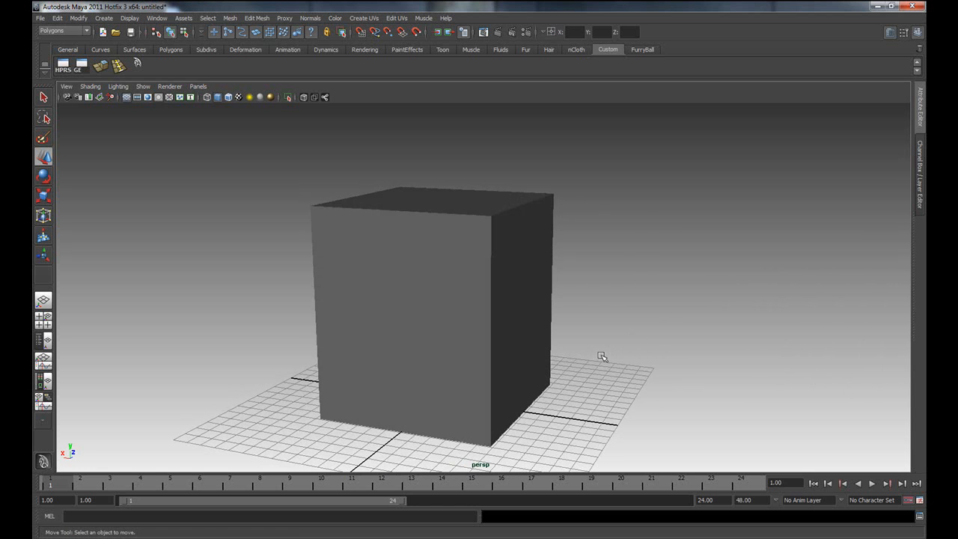
left_click(478, 307)
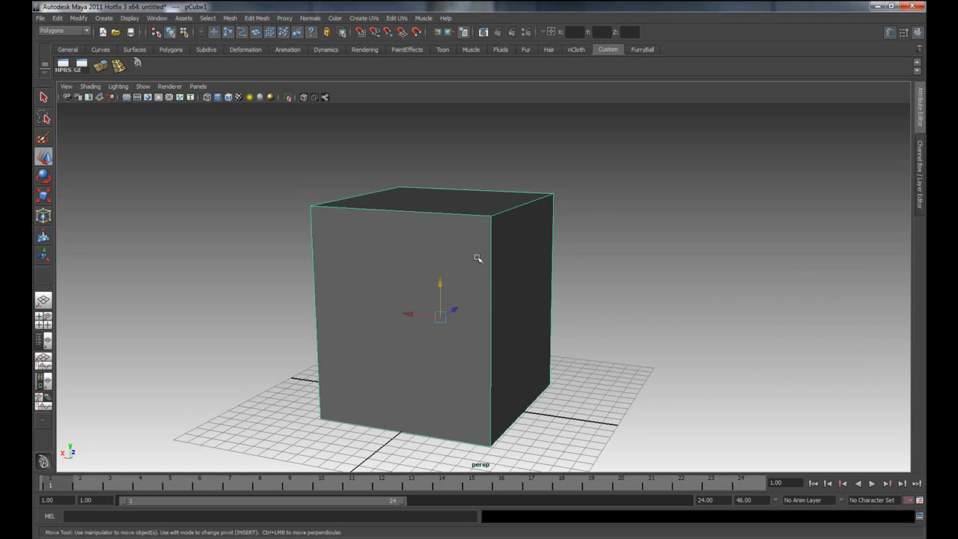
Select the cube's front face and its neighbouring side face in face mode, and return to object mode.
left_click_drag(477, 258, 474, 231, "alt")
right_click_drag(468, 207, 465, 232)
left_click(462, 219)
left_click(473, 279)
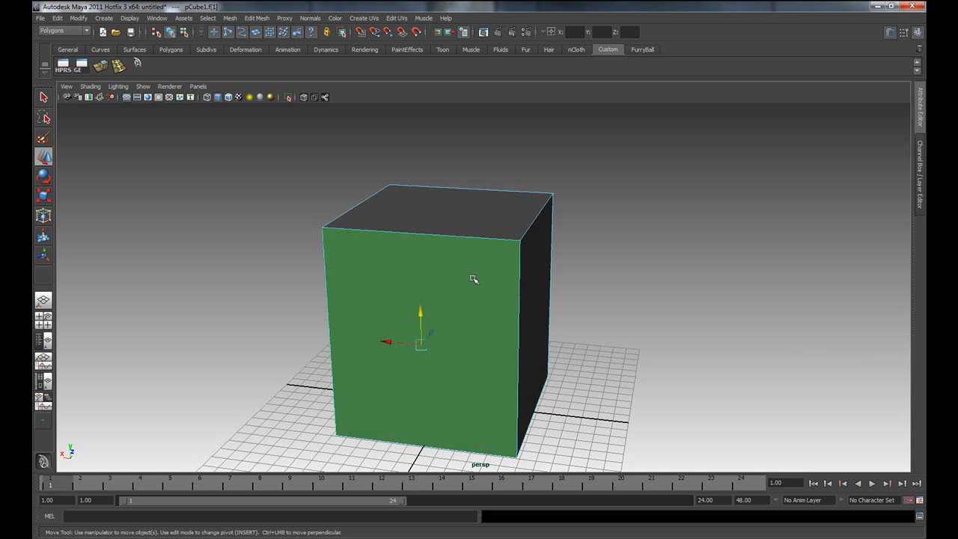
left_click(532, 291)
left_click_drag(557, 374, 534, 364, "alt")
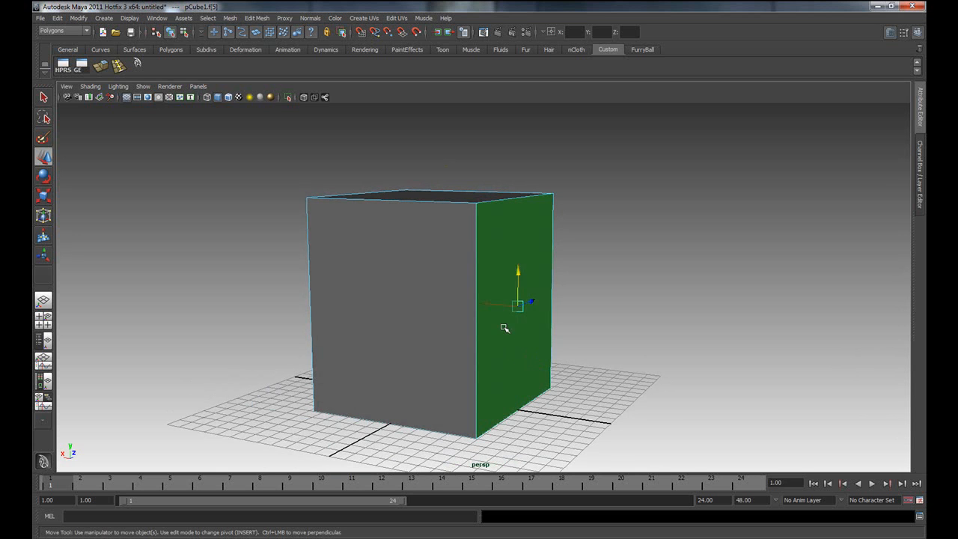
right_click_drag(478, 262, 505, 232)
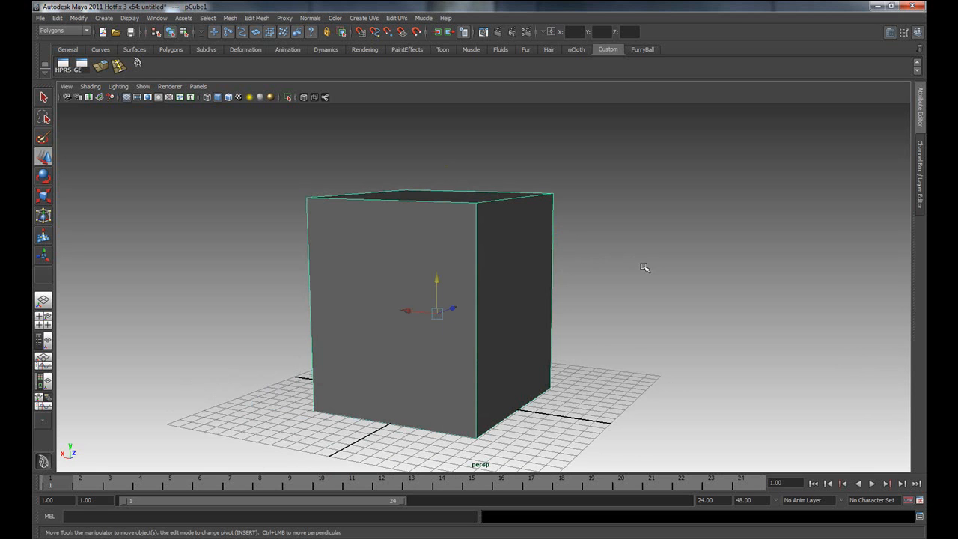
left_click_drag(502, 294, 583, 297, "alt")
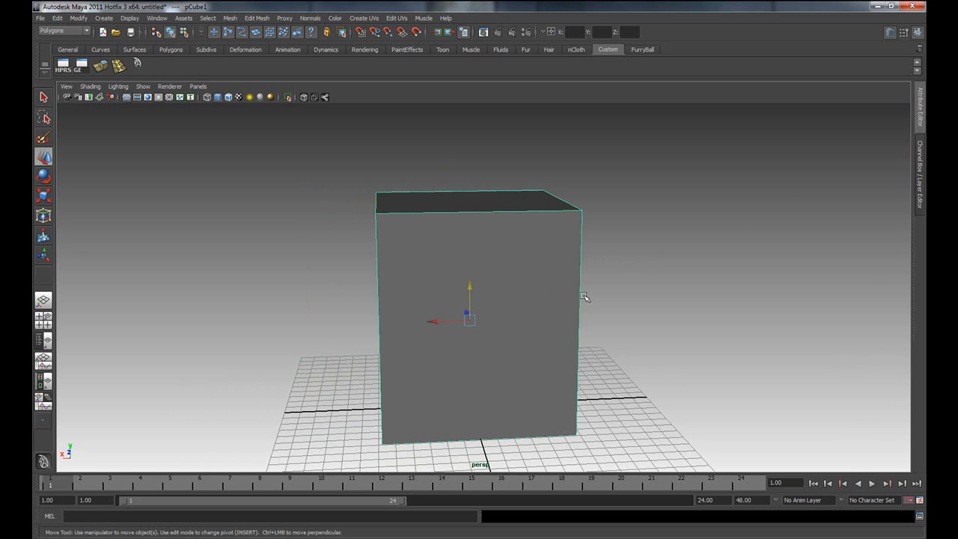
Show the Channel Box / Layer Editor for the selected cube, toggling its visibility off and back on.
left_click(920, 163)
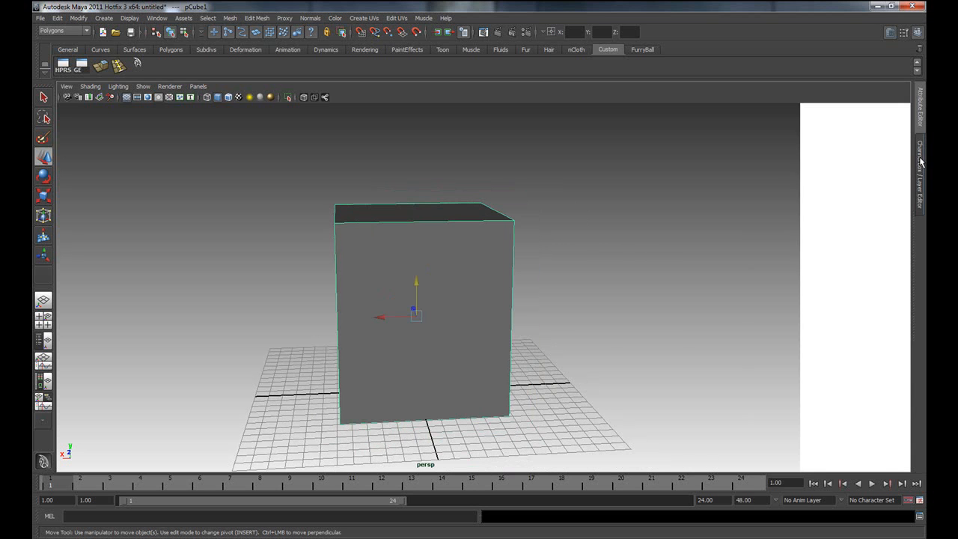
left_click(919, 35)
left_click(920, 35)
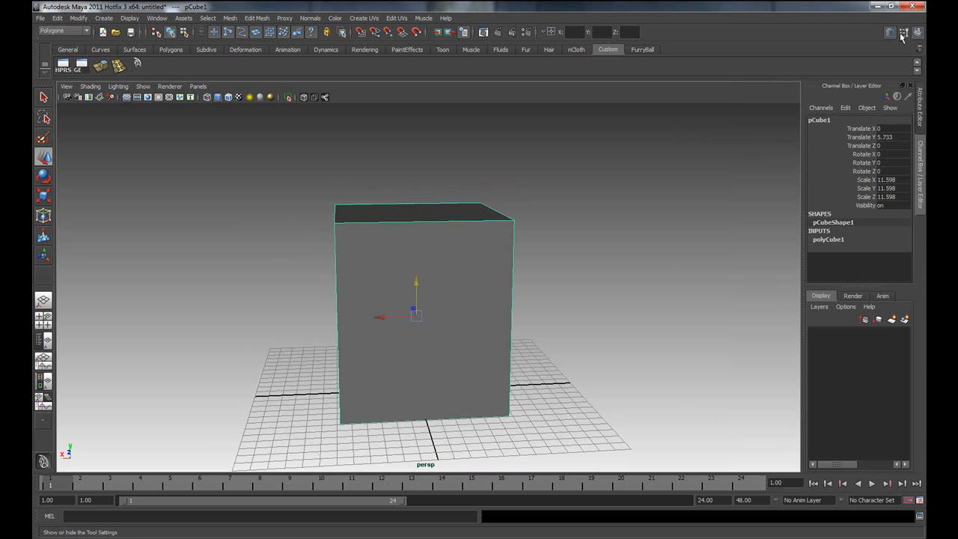
left_click(918, 35)
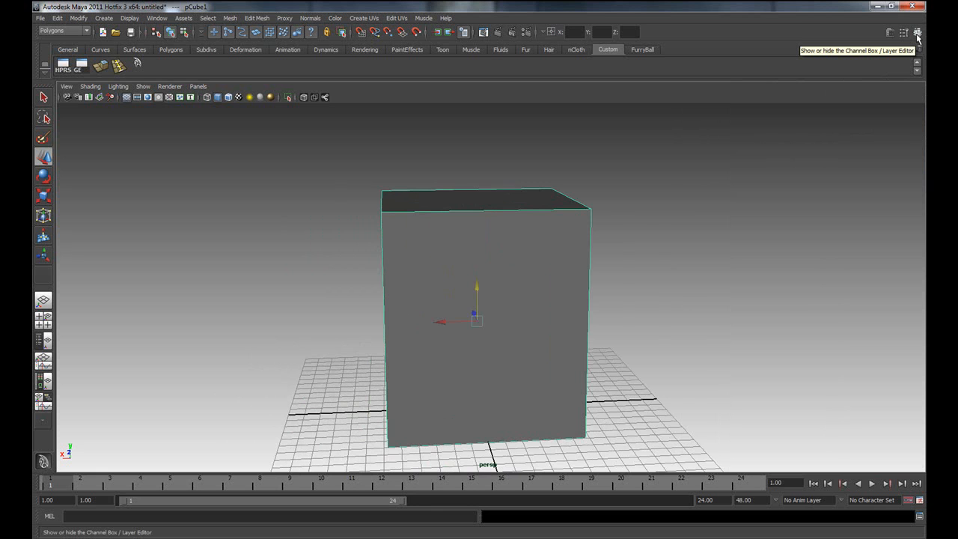
left_click(918, 34)
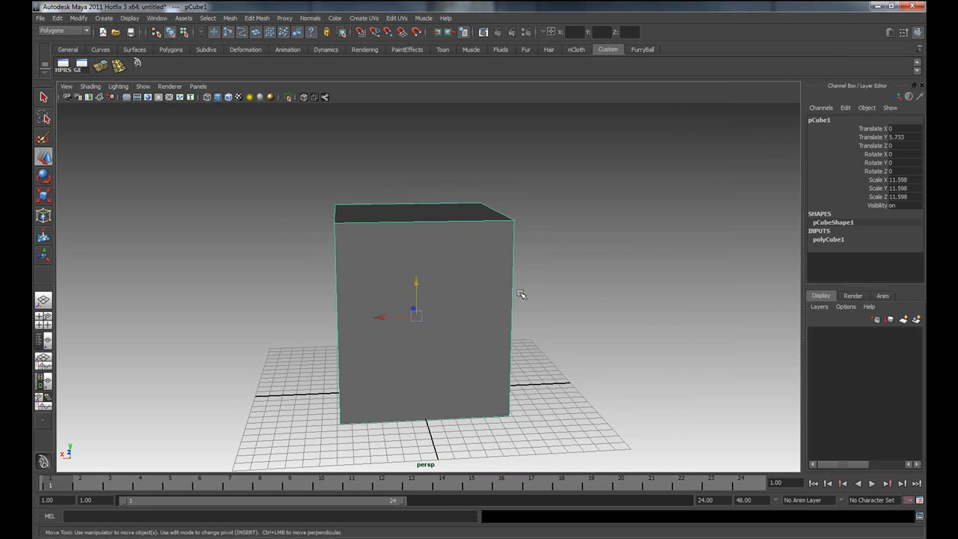
left_click_drag(554, 336, 606, 357, "alt")
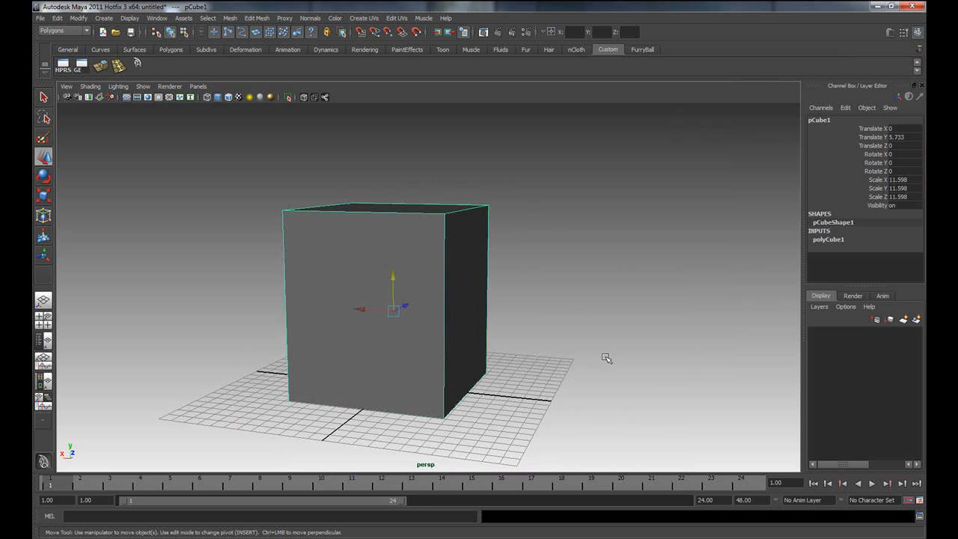
Expand the cube's polyCube1 inputs and reduce its width to 0.8.
left_click(836, 241)
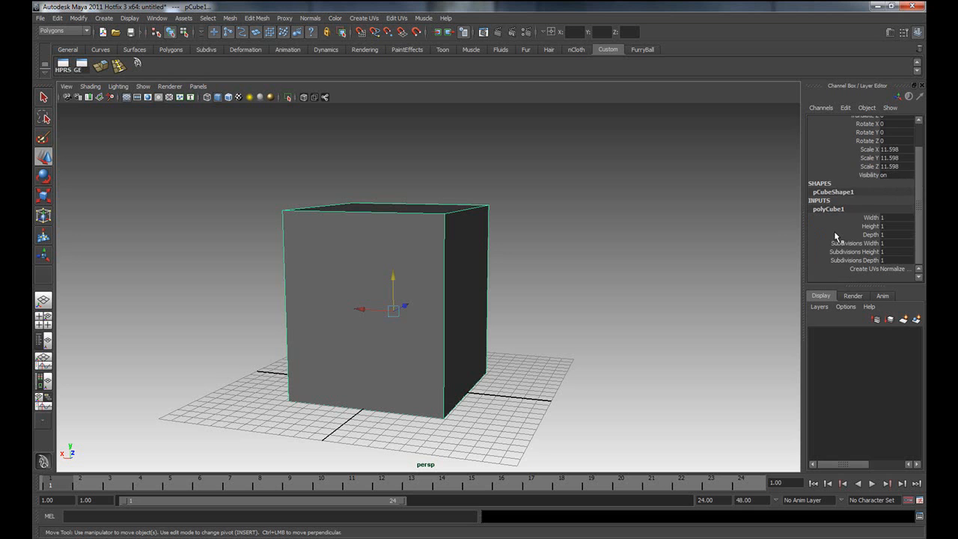
left_click(872, 217)
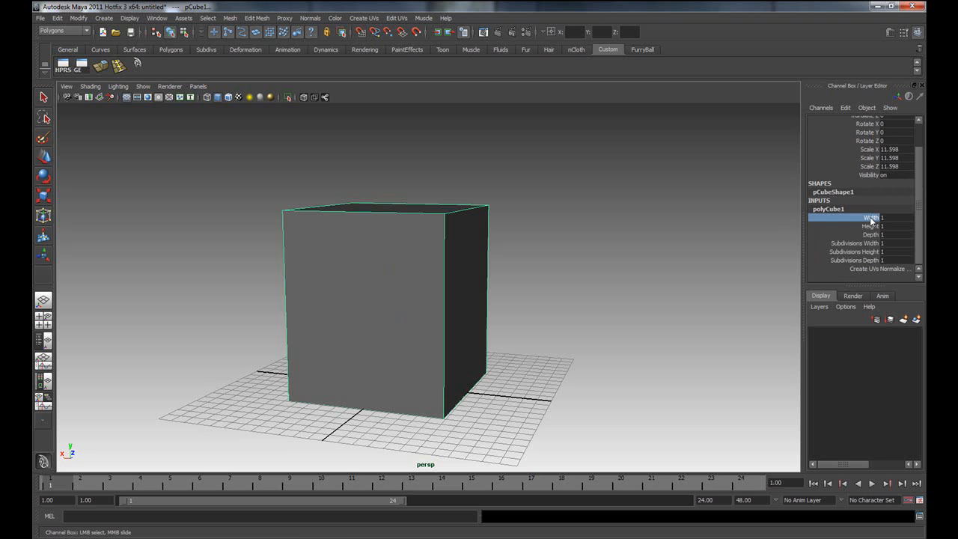
middle_click_drag(657, 250, 650, 253)
Try changing the cube's height and depth in the polyCube1 inputs, and undo those changes.
left_click(873, 226)
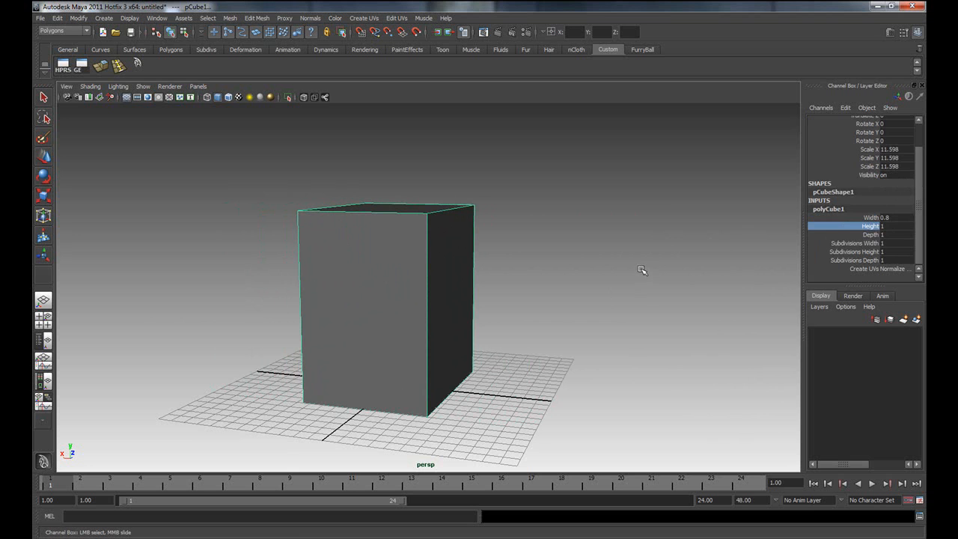
middle_click_drag(641, 269, 658, 287)
key("ctrl+z")
key("ctrl+z")
left_click(873, 238)
key("ctrl+z")
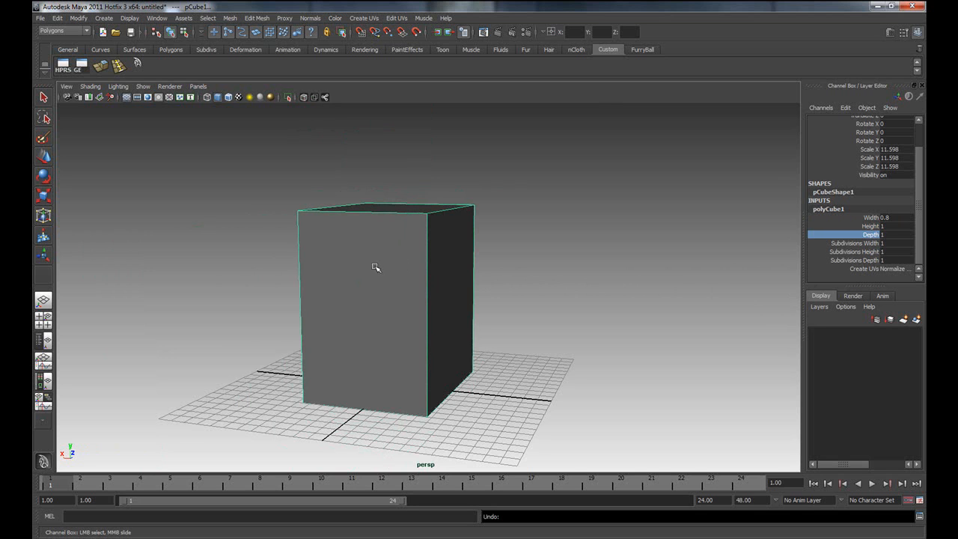
Try increasing the cube's width subdivisions and height subdivisions, undoing each change.
left_click(869, 244)
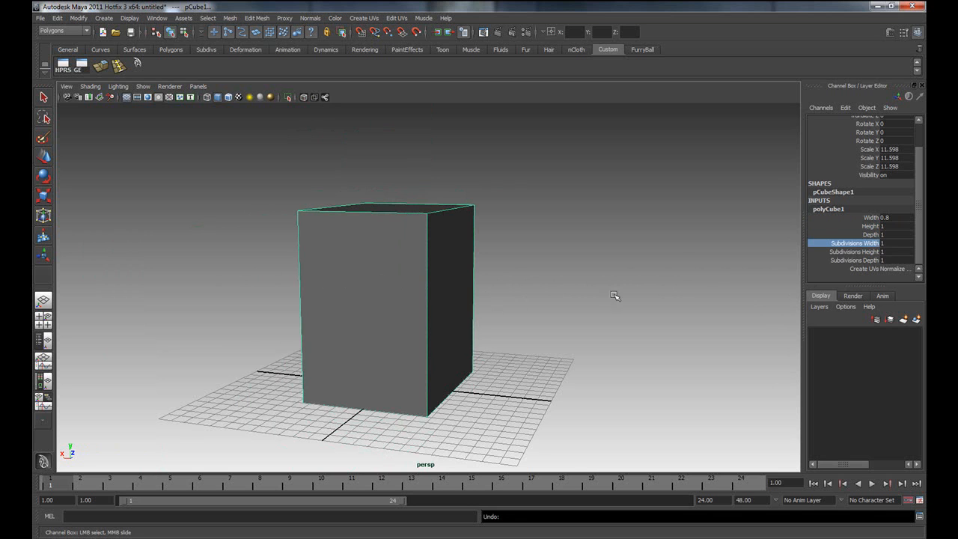
middle_click_drag(534, 294, 549, 297)
key("ctrl+z")
left_click(852, 253)
middle_click_drag(645, 292, 651, 292)
key("ctrl+z")
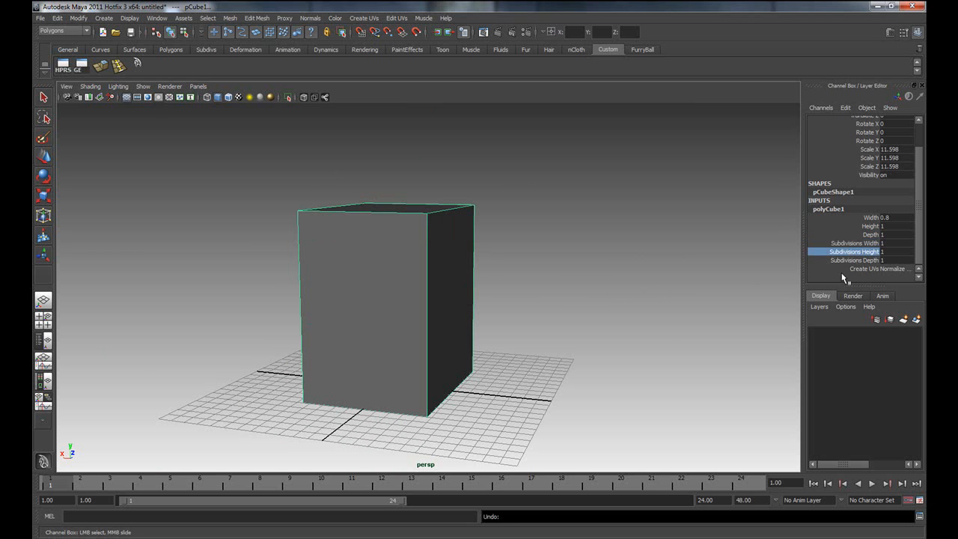
Reselect the cube, try 4 depth subdivisions in the polyCube1 inputs, and undo the change.
left_click(410, 275)
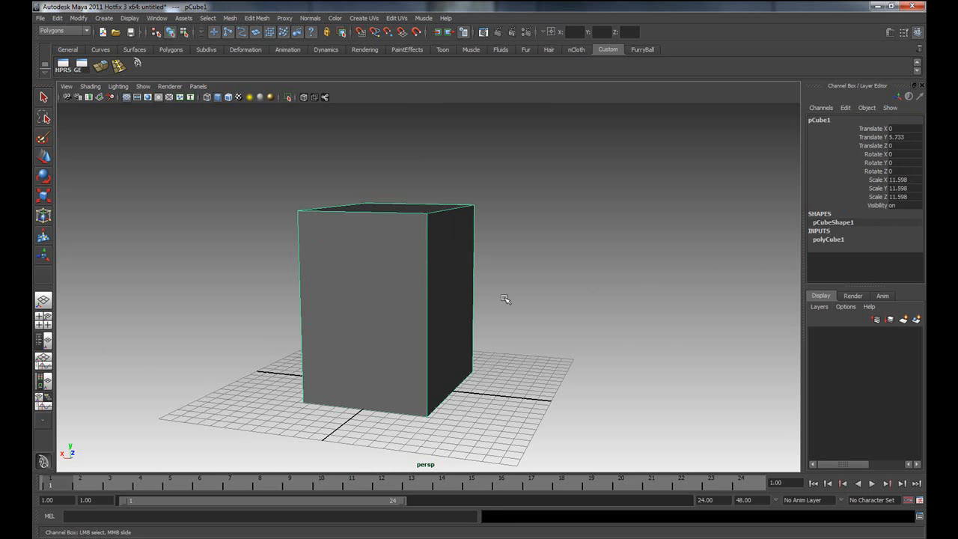
left_click(828, 240)
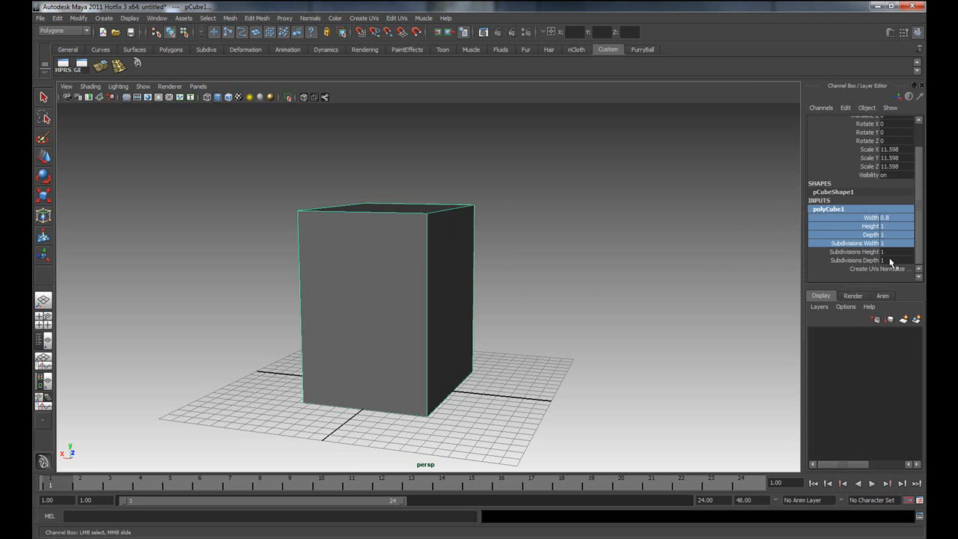
left_click(867, 261)
middle_click_drag(619, 316, 638, 316)
left_click_drag(621, 318, 384, 290, "alt")
left_click_drag(445, 297, 442, 268, "alt")
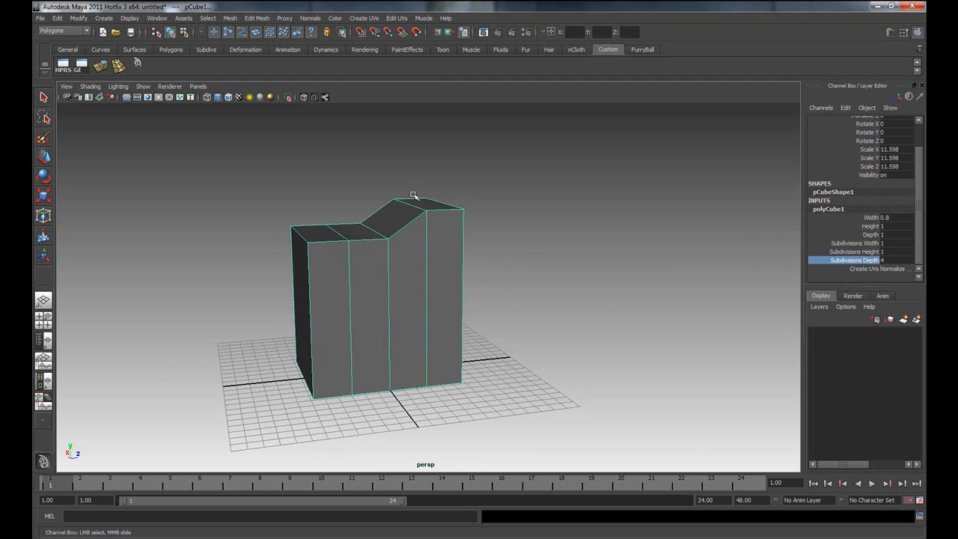
key("ctrl+z")
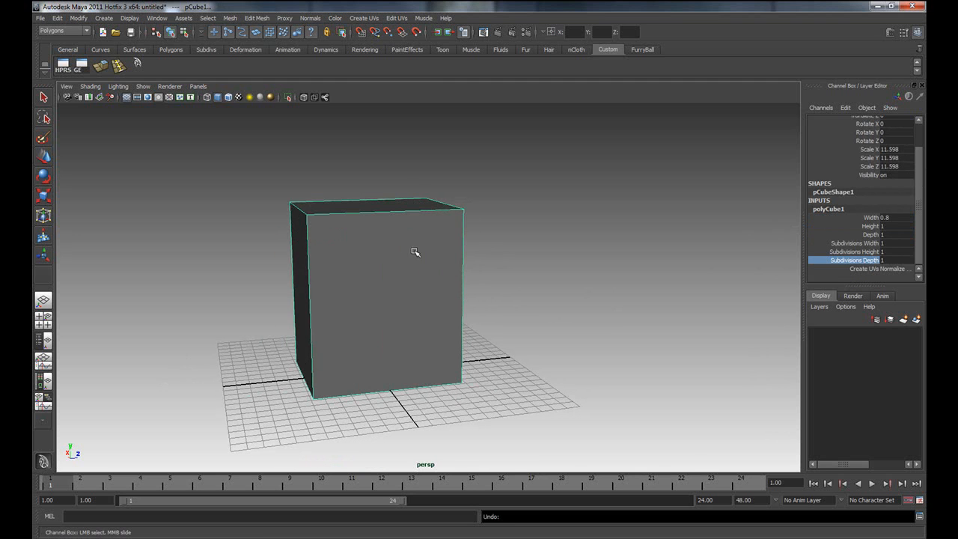
Select the cube's top face, try moving it up, undo the move and return to object mode.
right_click_drag(400, 222, 402, 244)
left_click(383, 204)
key("w")
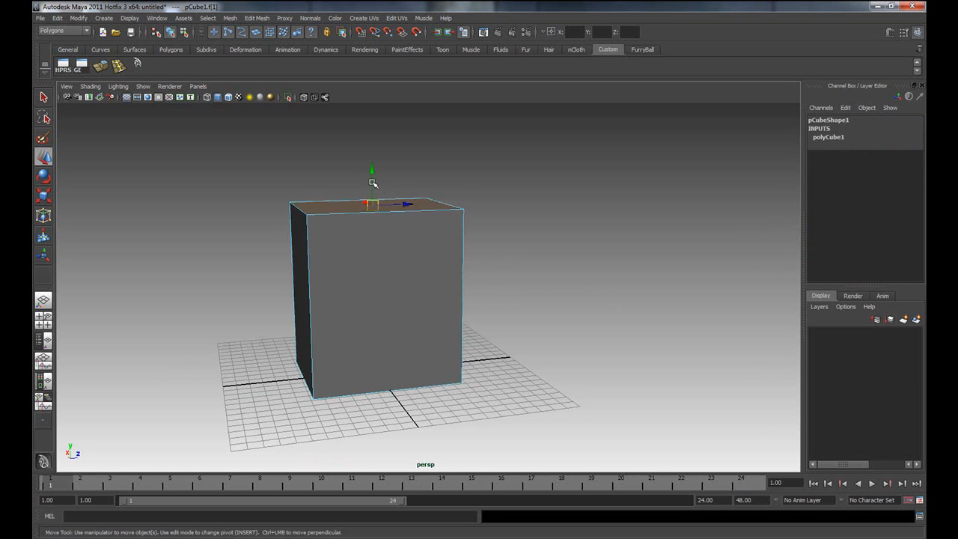
left_click_drag(372, 178, 380, 158)
key("ctrl+z")
right_click_drag(394, 268, 434, 257)
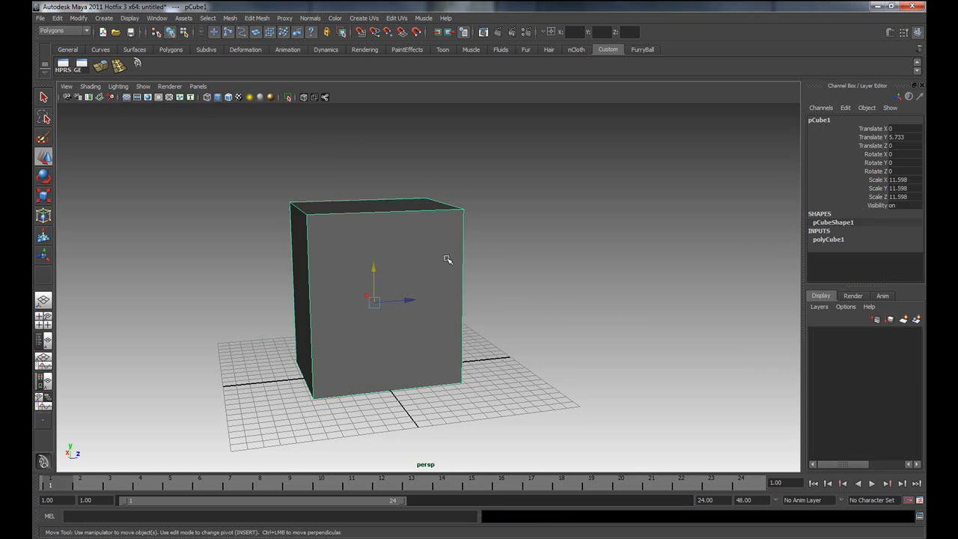
Point out the Subdivisions Width, Height and Depth attributes together in the cube's polyCube1 inputs.
left_click(857, 237)
left_click_drag(867, 244, 867, 259)
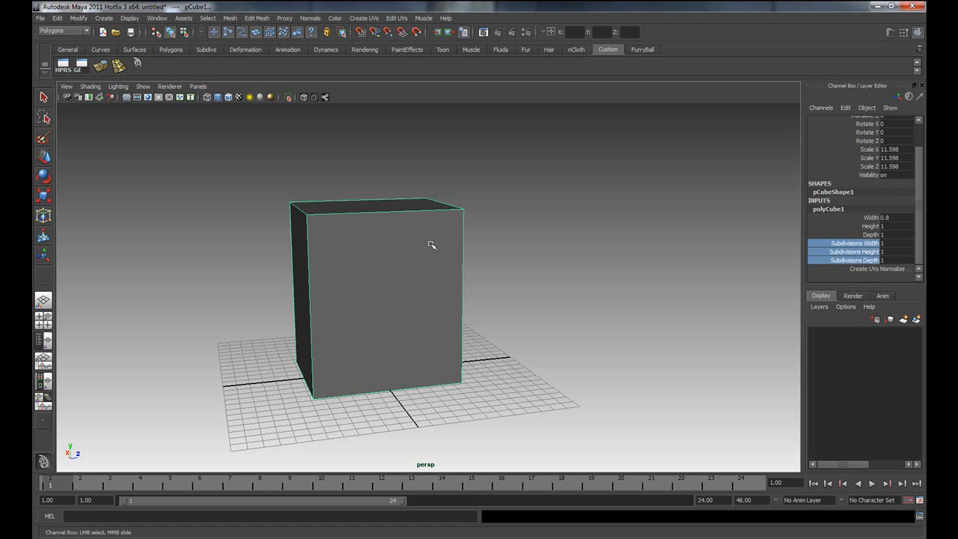
right_click_drag(379, 225, 453, 224)
left_click(391, 238)
left_click(829, 239)
left_click_drag(869, 244, 868, 261)
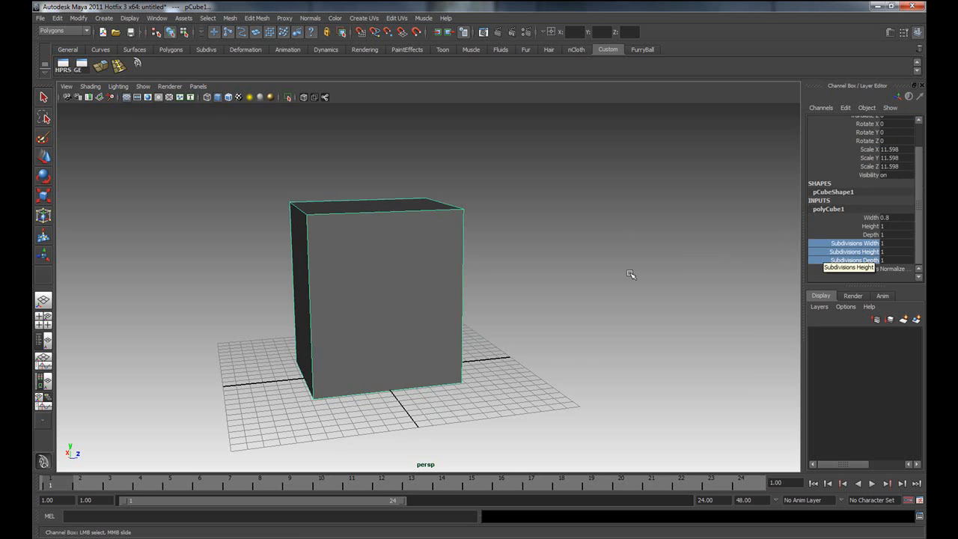
left_click_drag(599, 291, 574, 292, "alt")
Delete the edited cube and create a new polygon cube.
left_click(364, 263)
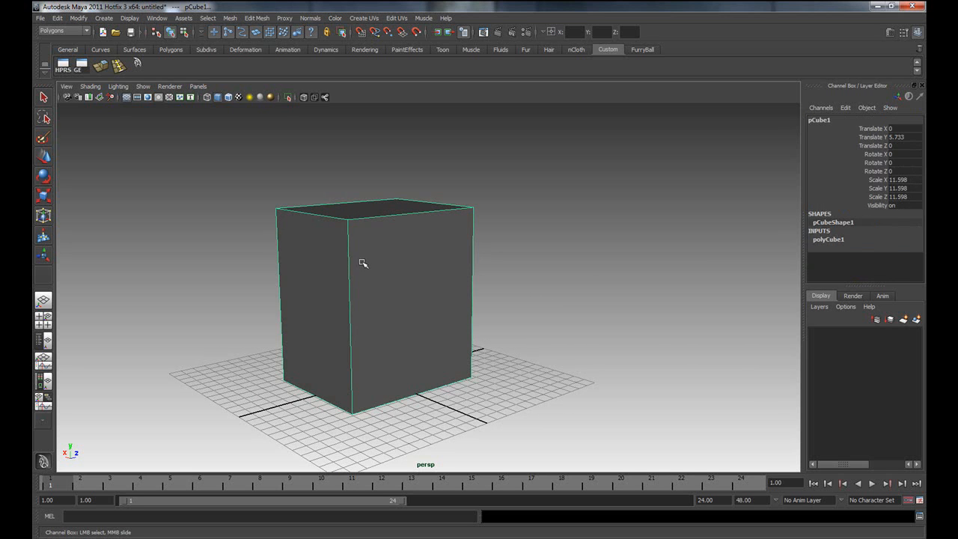
key("Delete")
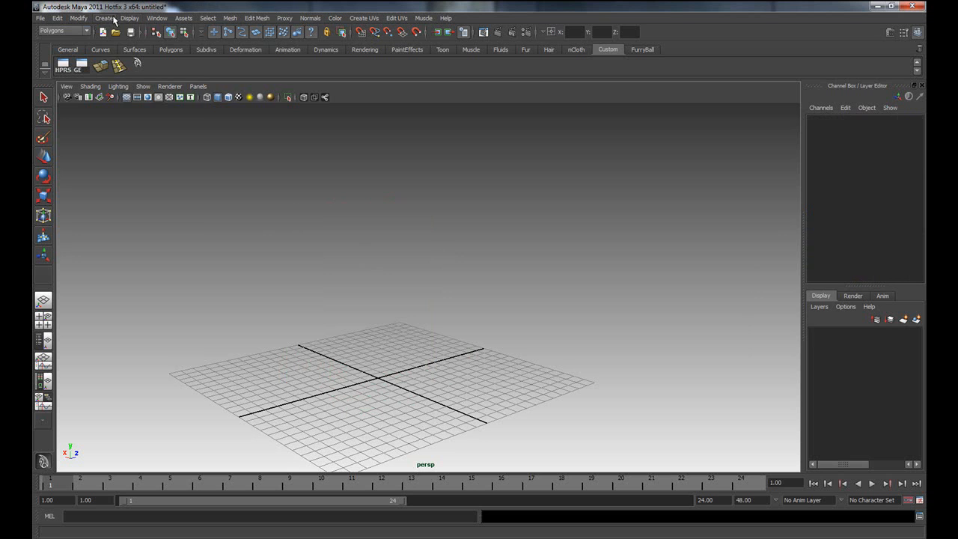
left_click(116, 19)
mouse_move(123, 44)
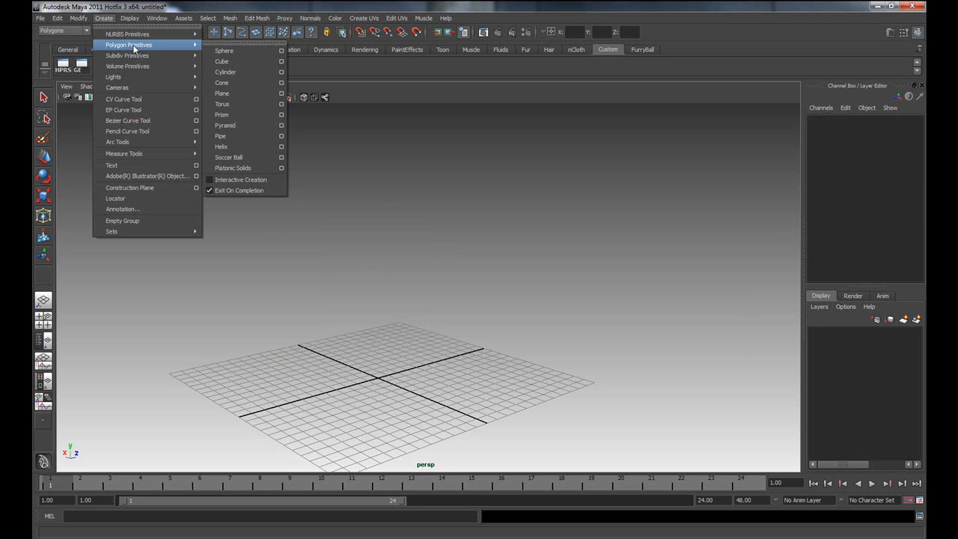
left_click(237, 64)
Scale the new cube up uniformly to about 14.842 and raise it to sit on the grid.
key("r")
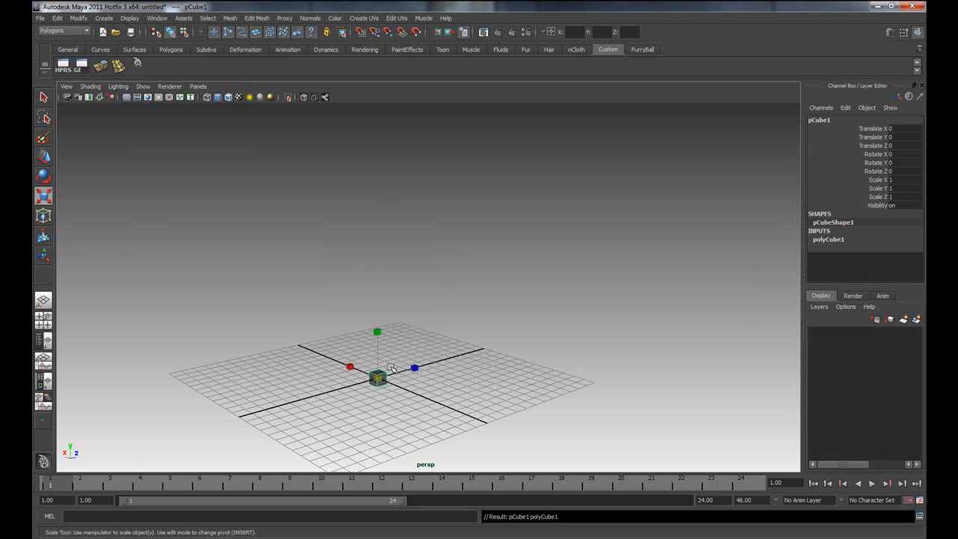
left_click_drag(378, 379, 382, 256)
key("w")
Expand the new cube's polyCube1 inputs, try 7 width subdivisions, and undo the change.
left_click(826, 239)
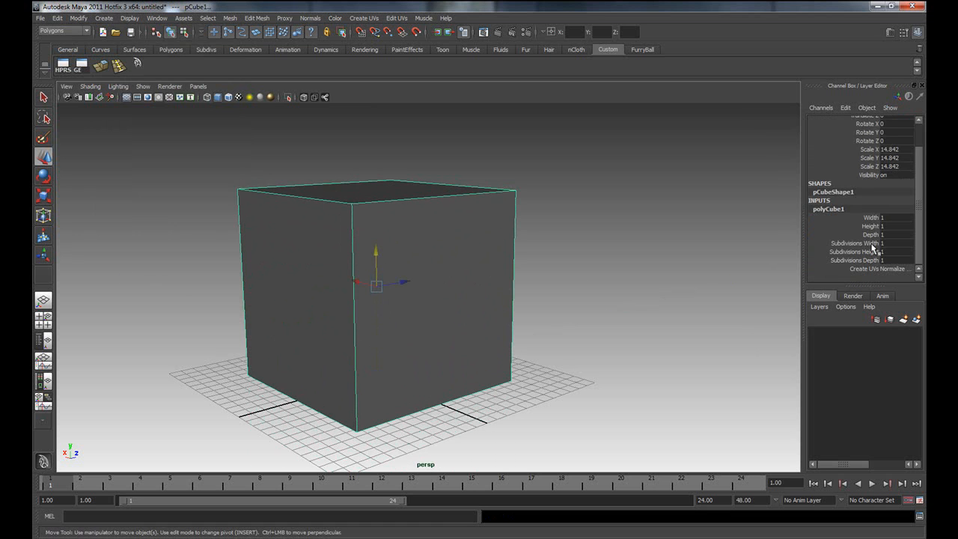
left_click(872, 244)
middle_click_drag(646, 297, 680, 317)
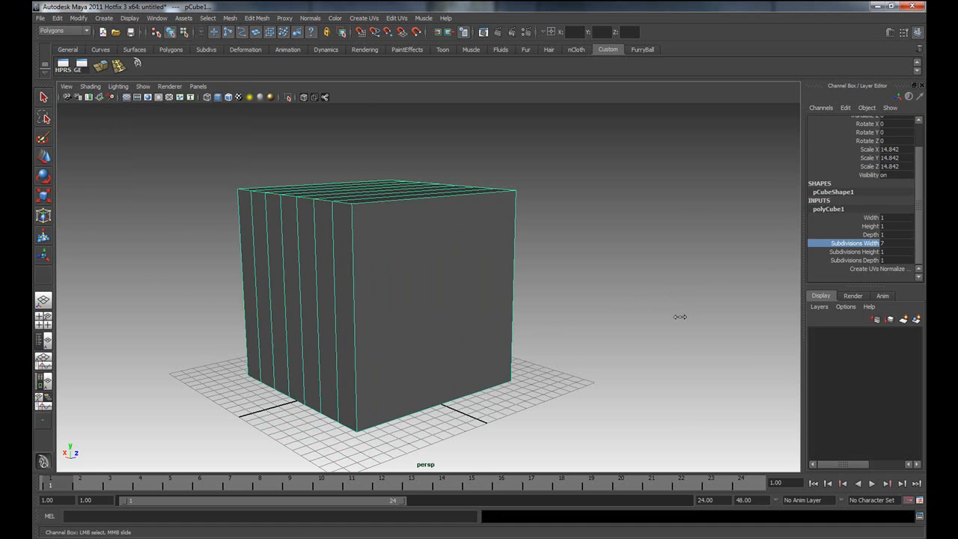
key("ctrl+z")
Try adding height subdivisions and depth subdivisions to the new cube, undoing each change.
left_click(872, 252)
middle_click_drag(606, 268, 735, 266)
key("ctrl+z")
left_click(853, 260)
middle_click_drag(584, 312, 607, 321)
key("ctrl+z")
left_click_drag(526, 323, 659, 348, "alt")
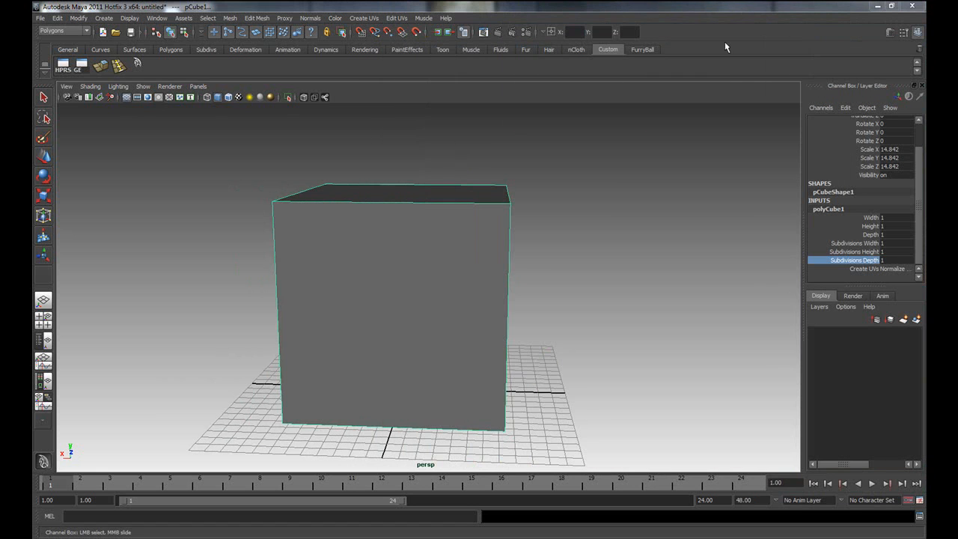
left_click_drag(505, 270, 485, 265, "alt")
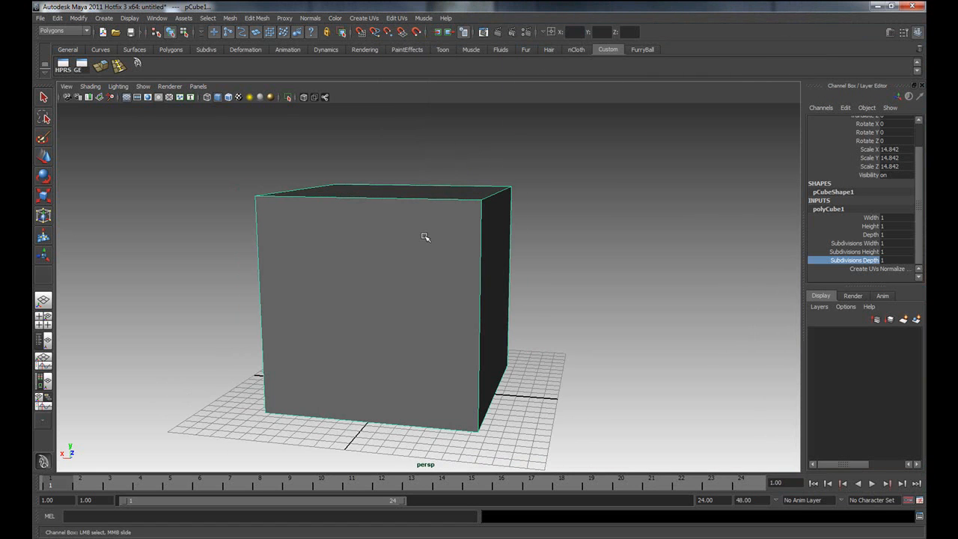
Move the cube's top face up to make the box taller, and compare it with the reference house image.
right_click(428, 203)
left_click(429, 227)
left_click(425, 193)
key("w")
left_click_drag(397, 173, 402, 106)
left_click_drag(651, 267, 569, 269, "alt")
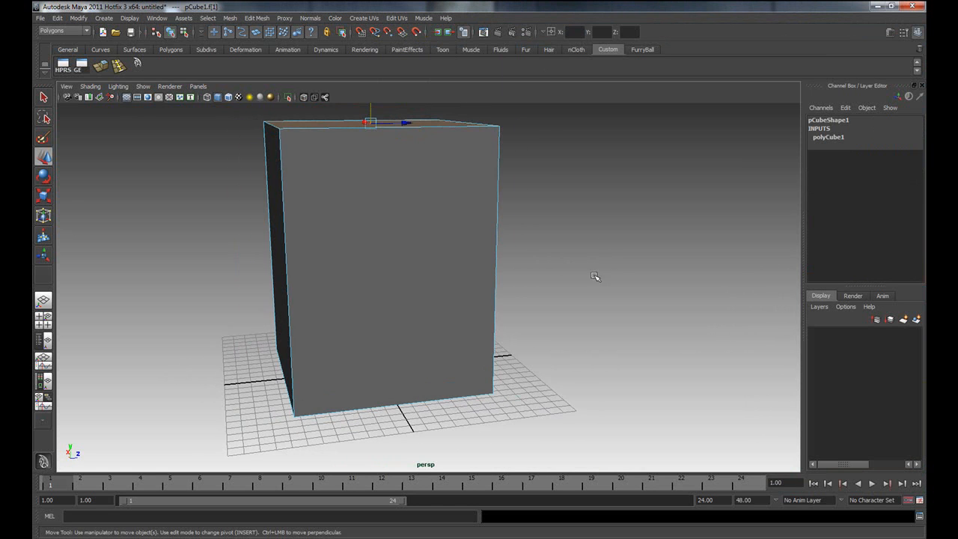
left_click_drag(927, 48, 657, 46)
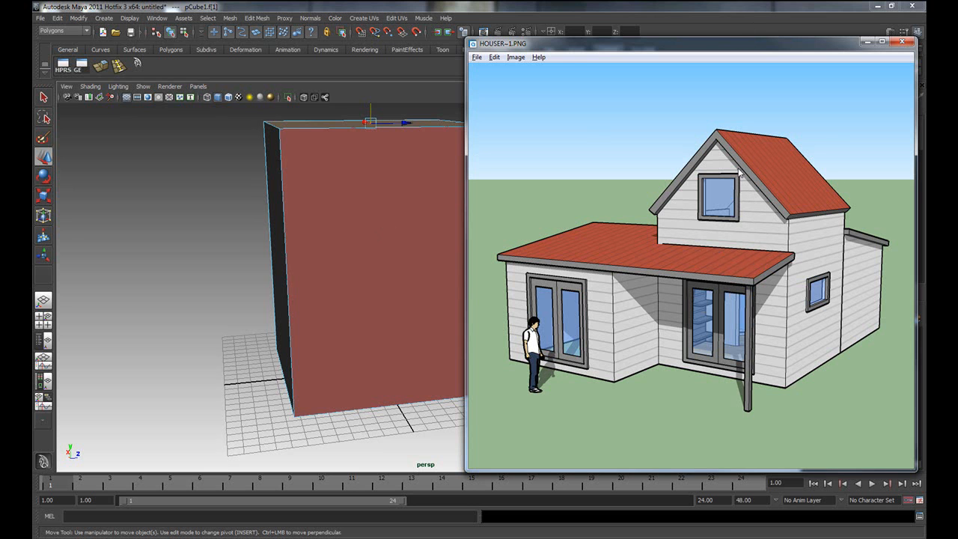
left_click_drag(712, 46, 957, 70)
Try 2 height subdivisions and 2 depth subdivisions on the stretched cube, undoing each change.
right_click_drag(446, 212, 467, 202)
left_click(468, 204)
left_click(828, 240)
left_click(865, 253)
middle_click_drag(672, 267, 675, 270)
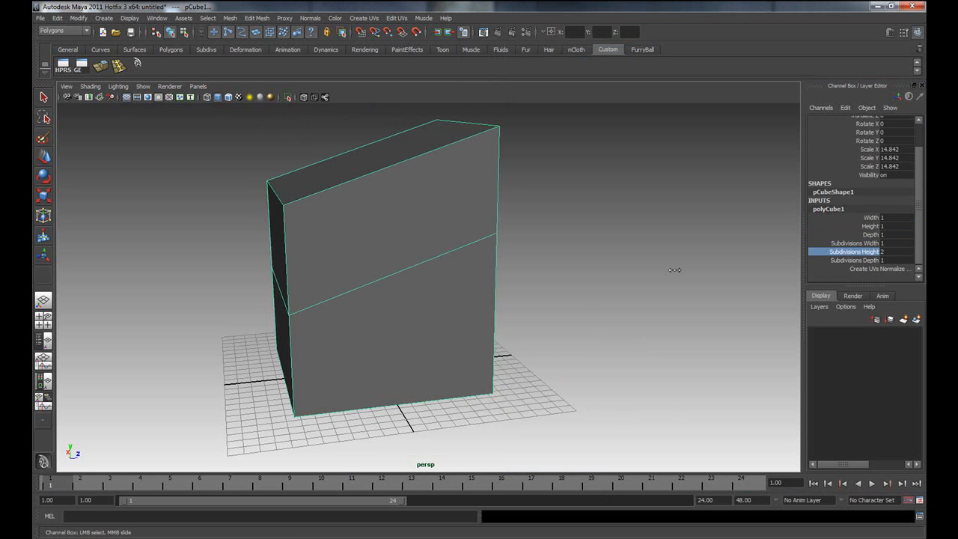
key("ctrl+z")
left_click(854, 269)
left_click(855, 259)
middle_click_drag(684, 297, 687, 298)
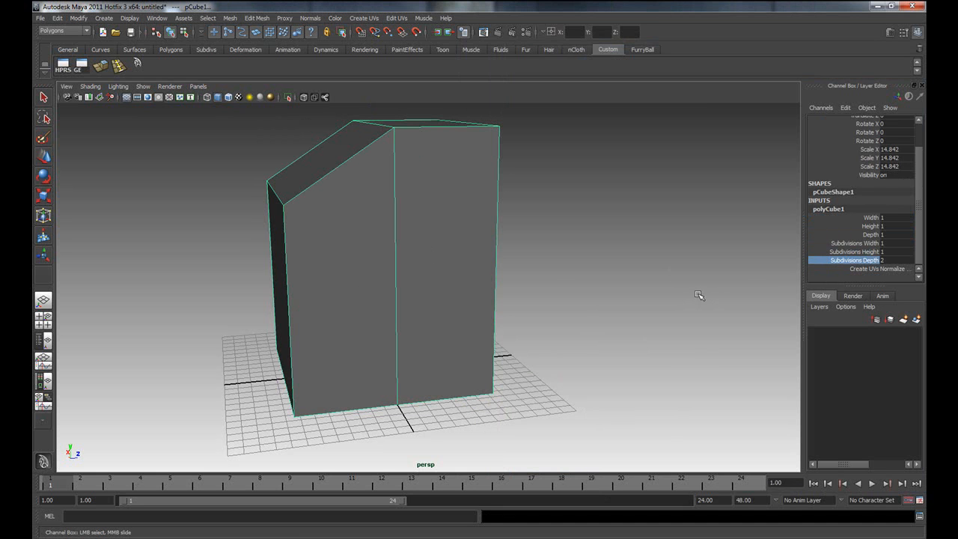
left_click_drag(574, 319, 631, 322, "alt")
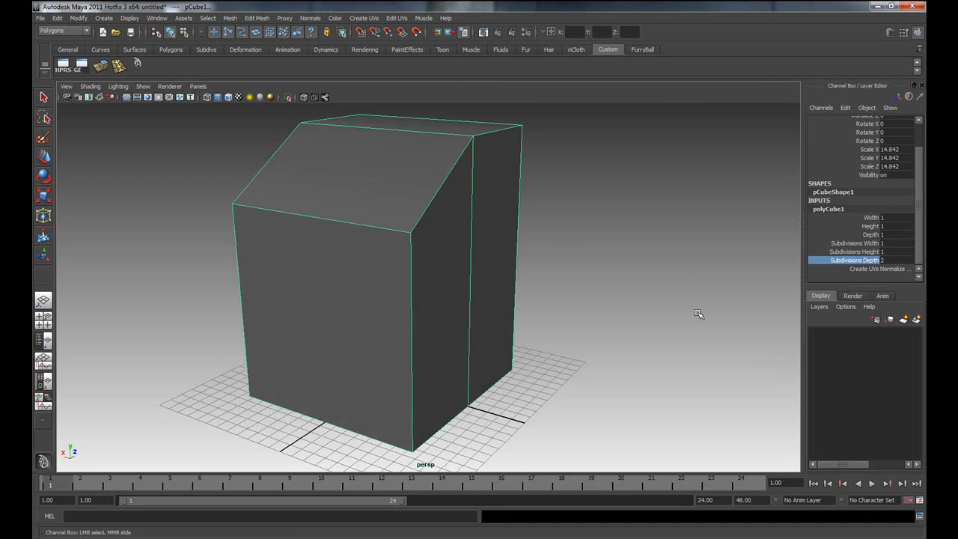
key("ctrl+z")
Set the stretched cube's Subdivisions Width to 2.
left_click(872, 245)
middle_click_drag(717, 310, 721, 309)
left_click_drag(551, 356, 525, 344, "alt")
Select the two upper front edges and move them vertically until the box's top is level.
right_click(424, 161)
mouse_move(423, 161)
right_mouse_down()
mouse_move(428, 133)
mouse_move(426, 146)
right_mouse_up()
left_click(425, 190)
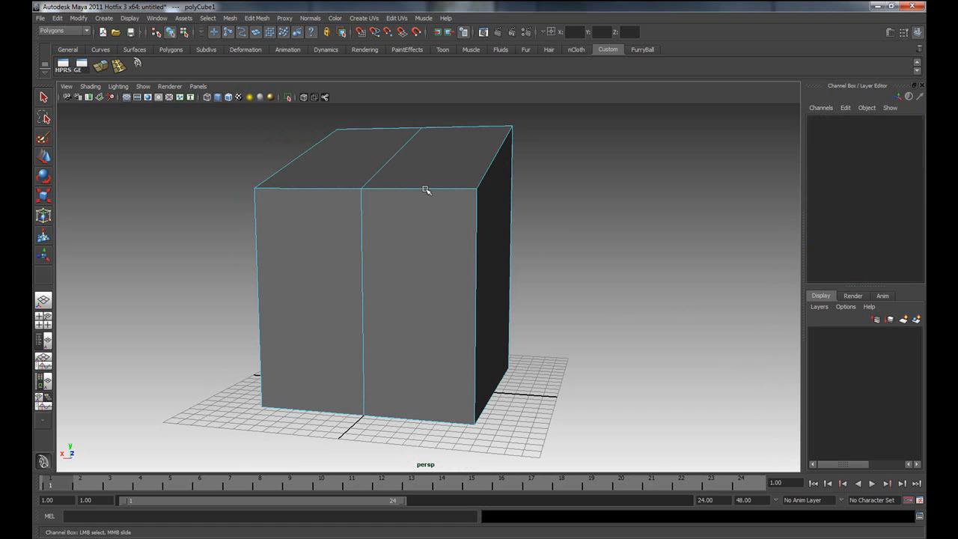
left_click(334, 189, "shift")
key("w")
left_click_drag(454, 163, 288, 221, "alt")
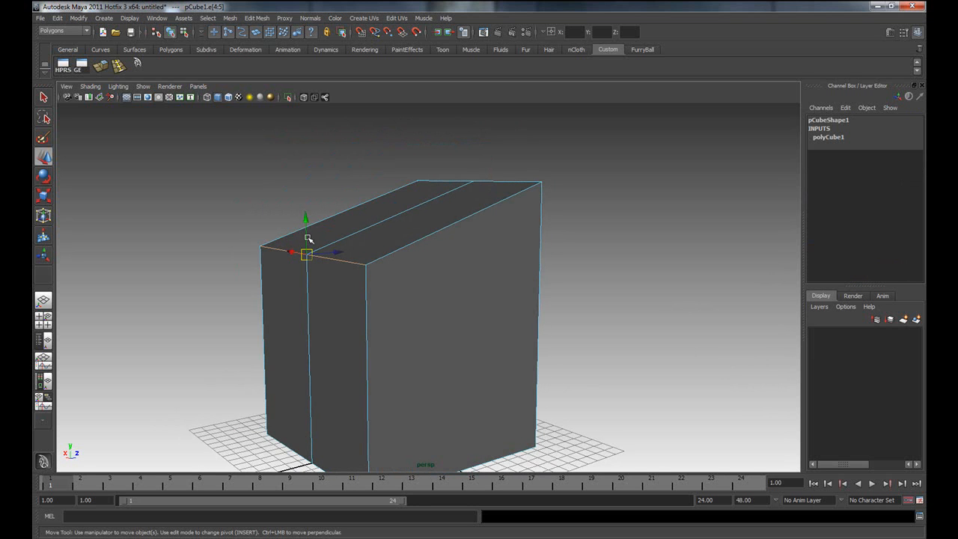
left_click_drag(308, 237, 347, 245)
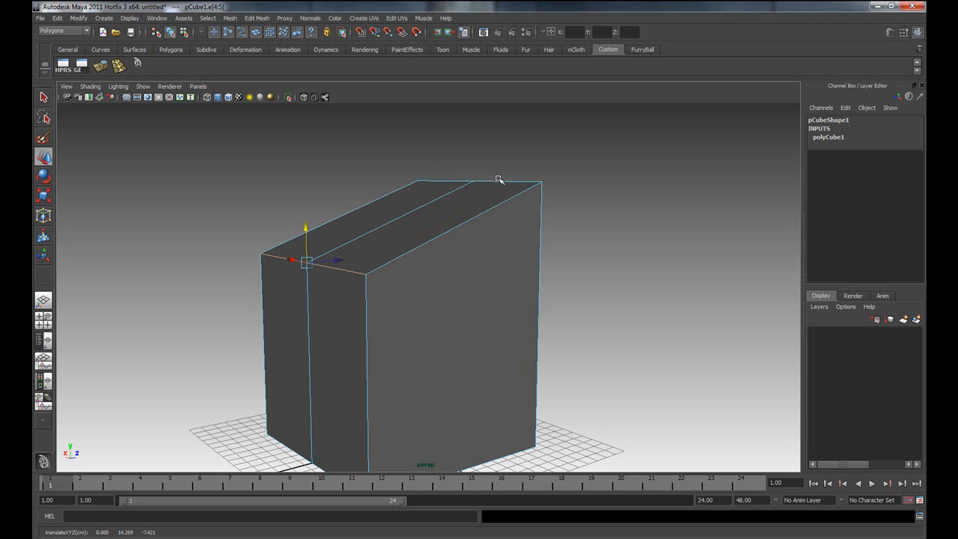
left_click_drag(514, 197, 460, 243, "alt")
left_click_drag(402, 288, 379, 214, "alt")
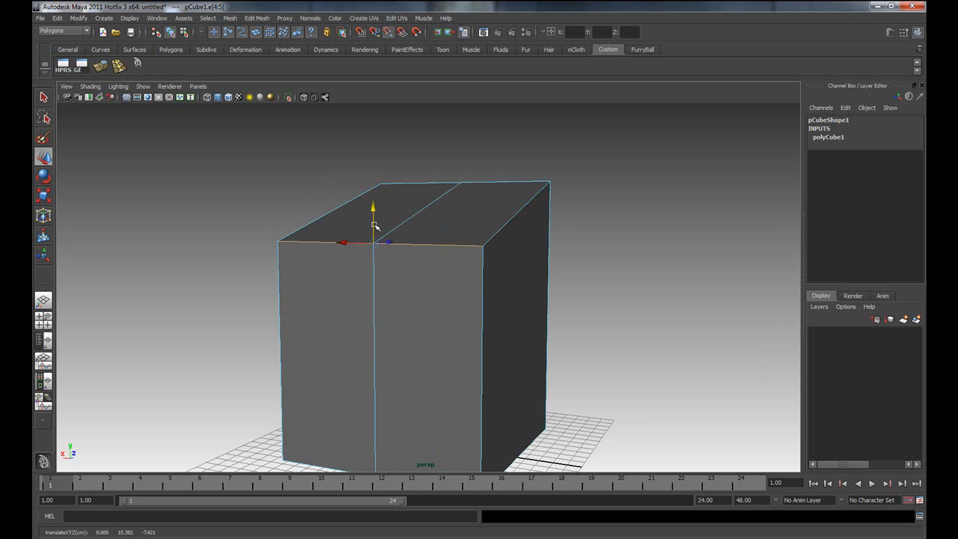
left_click_drag(373, 226, 300, 199)
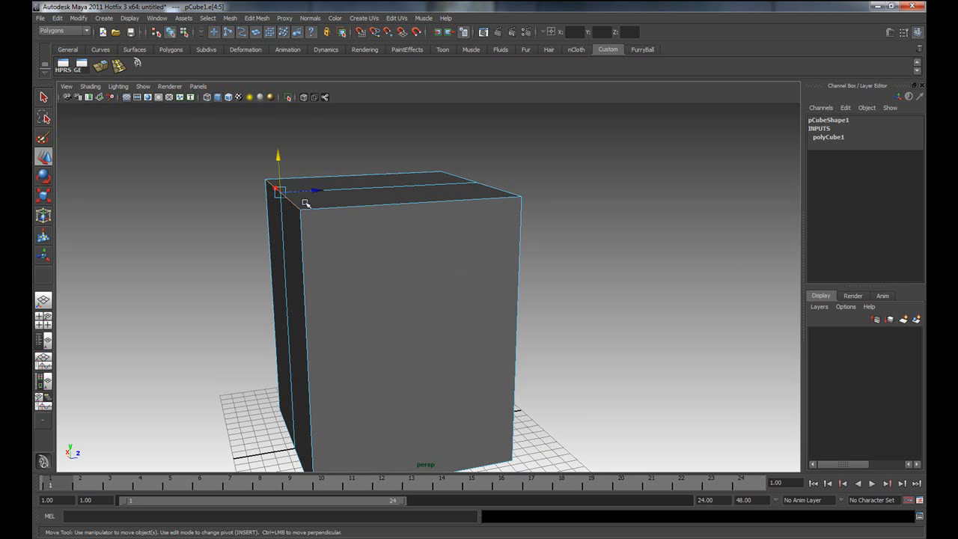
Try lowering the two upper front edges toward the floor, and raise them back level with the rear edges.
left_click_drag(516, 212, 500, 217, "alt")
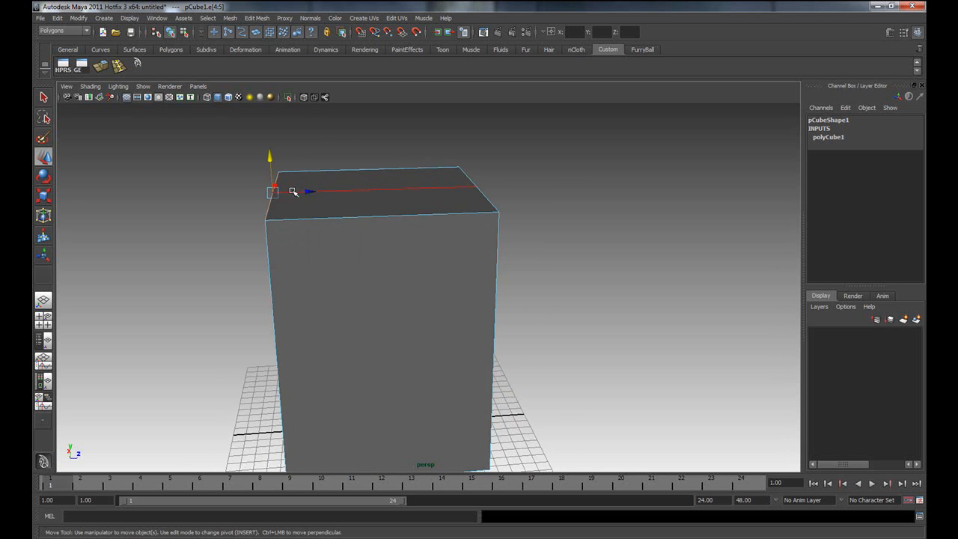
left_click_drag(364, 310, 431, 294, "alt")
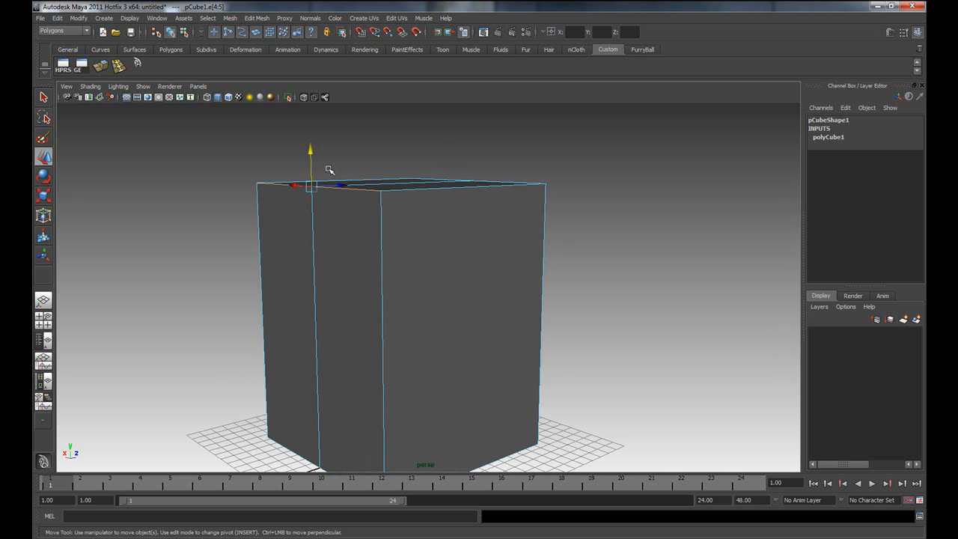
left_click_drag(313, 163, 312, 161)
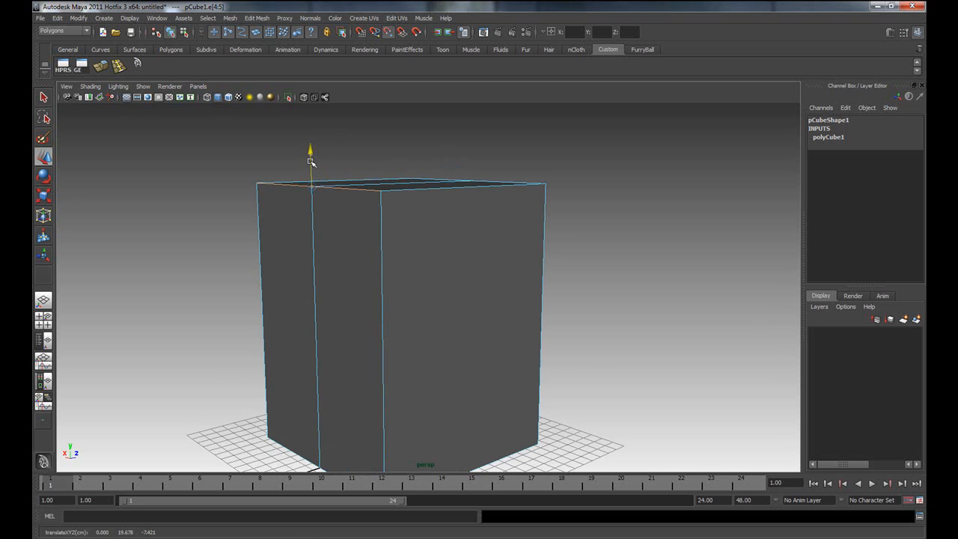
left_click_drag(321, 235, 341, 328)
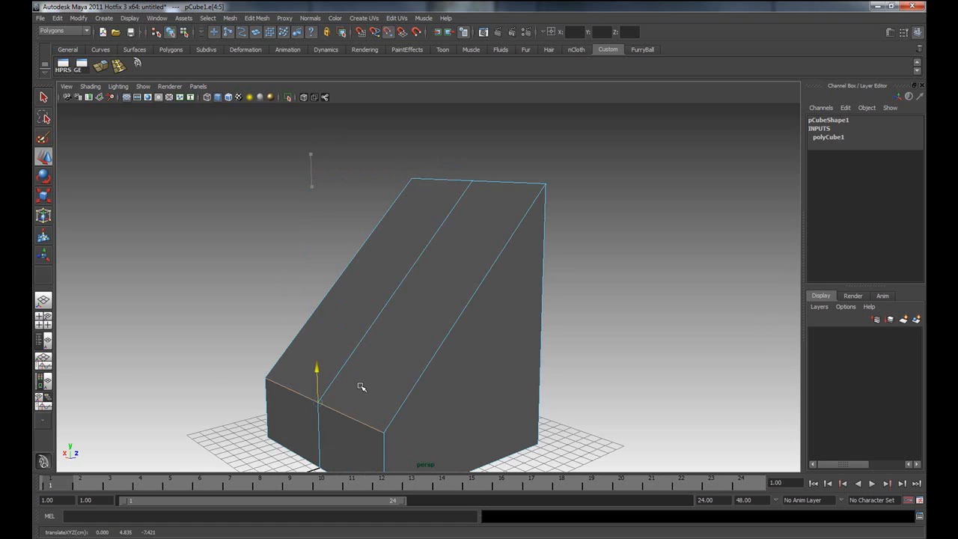
left_click_drag(352, 371, 392, 439)
left_click_drag(529, 440, 407, 376)
left_click_drag(528, 370, 203, 347, "alt")
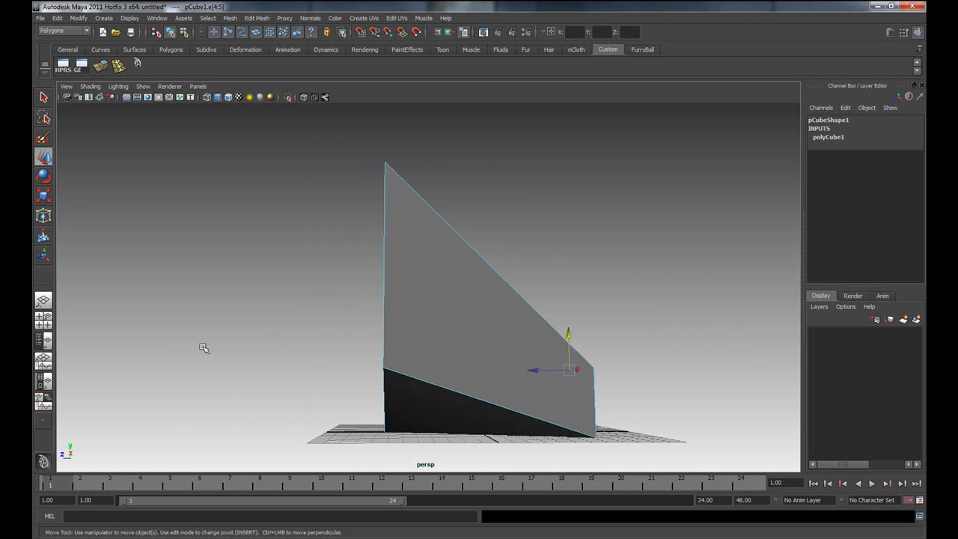
left_click_drag(632, 381, 541, 367, "alt")
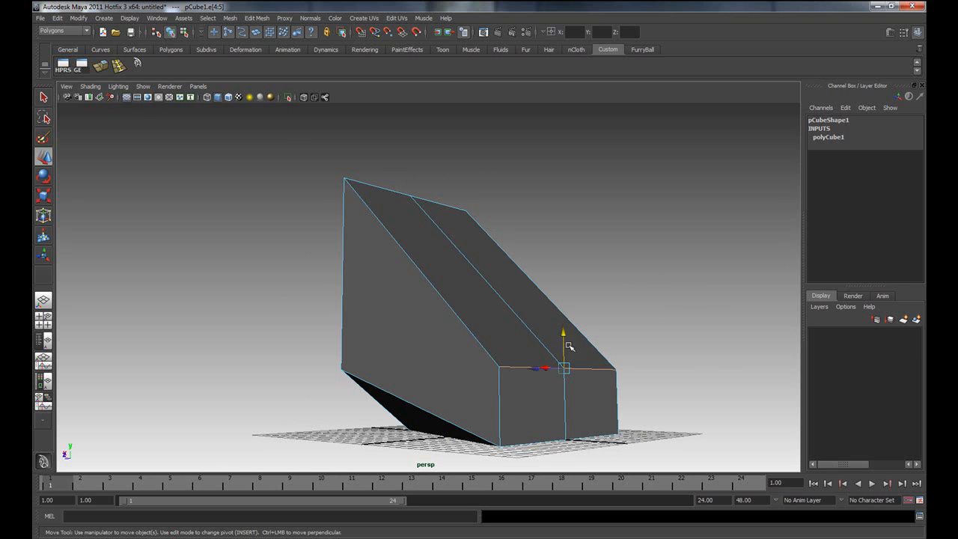
left_click_drag(569, 344, 566, 278)
Snap the displaced bottom corner vertex down to the level of the box's base.
left_click_drag(450, 350, 524, 348, "alt")
right_click_drag(524, 348, 489, 352)
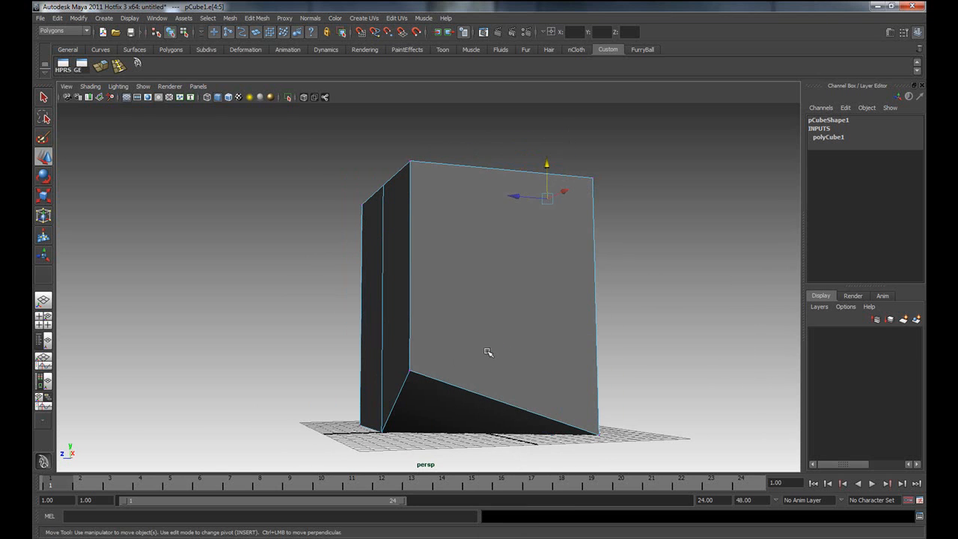
left_click(411, 372)
key("v")
left_click_drag(411, 349, 412, 386)
left_click_drag(472, 403, 554, 418, "alt")
Select the middle edge across the box's top and raise it to form a gabled roof peak.
right_click_drag(483, 338, 507, 325)
left_click_drag(507, 325, 382, 367, "alt")
right_click_drag(438, 193, 497, 174)
middle_click_drag(603, 336, 603, 329, "alt")
right_click_drag(498, 194, 495, 165)
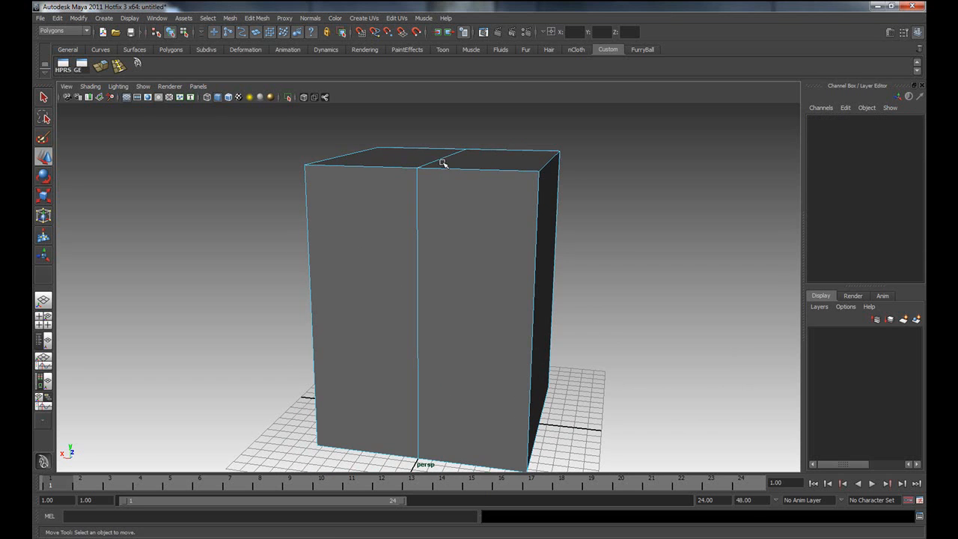
left_click(441, 160)
left_click_drag(522, 212, 449, 70, "alt")
left_click_drag(541, 280, 487, 311, "alt")
Select the whole house mesh in object mode and compare its shape with the reference house image.
right_click_drag(474, 286, 500, 273)
key("r")
left_click_drag(399, 347, 389, 348)
mouse_move(533, 375)
left_mouse_down("alt")
mouse_move(255, 374)
mouse_move(522, 364)
left_mouse_up("alt")
left_click_drag(926, 73, 776, 90)
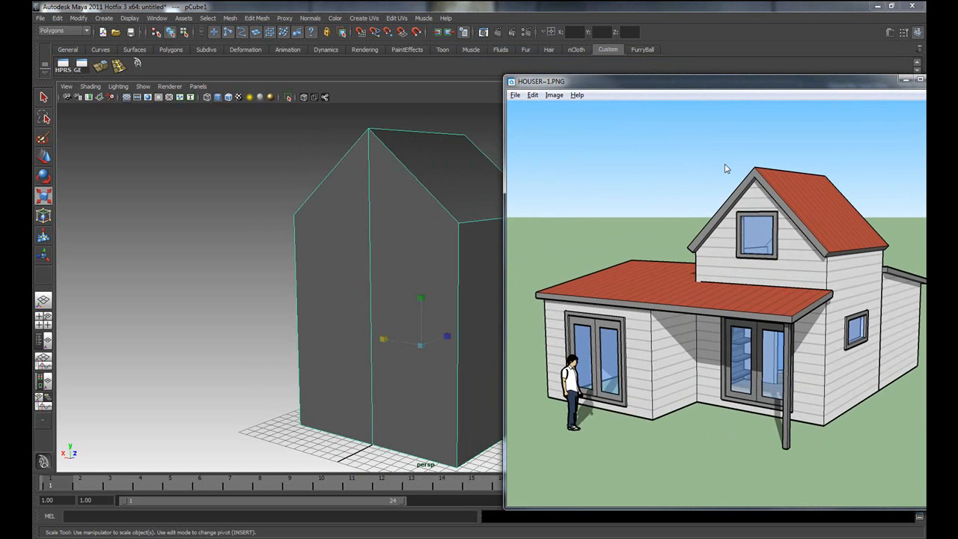
left_click_drag(739, 90, 700, 75)
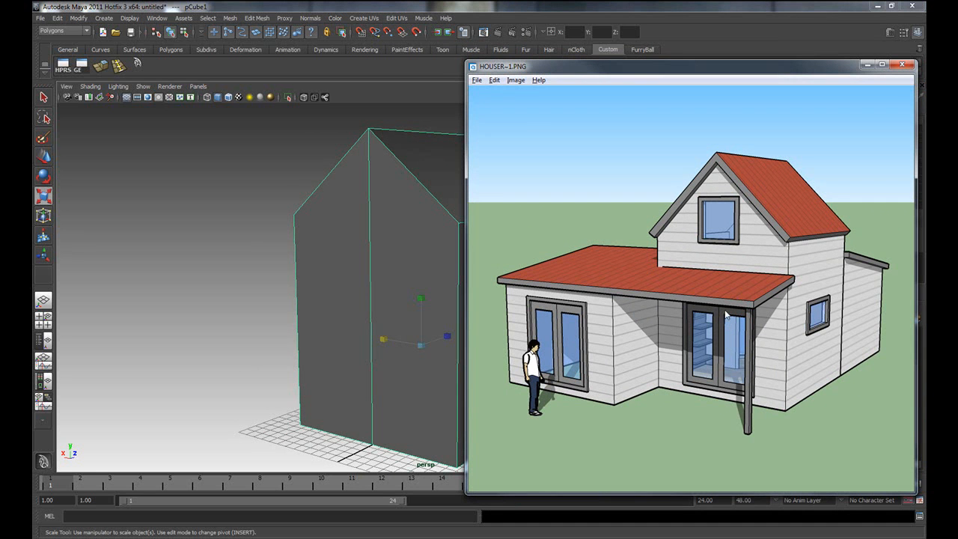
left_click_drag(712, 69, 926, 37)
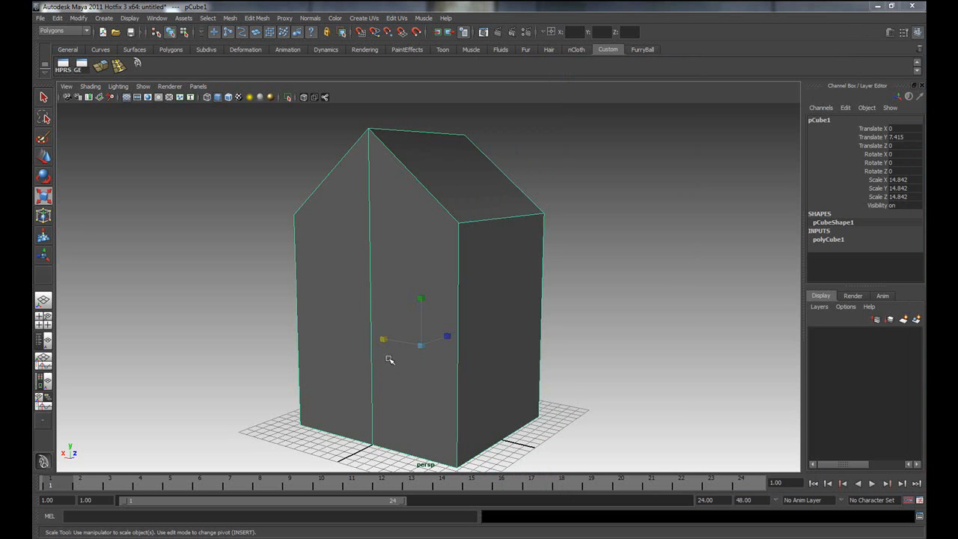
left_click_drag(378, 367, 443, 362, "alt")
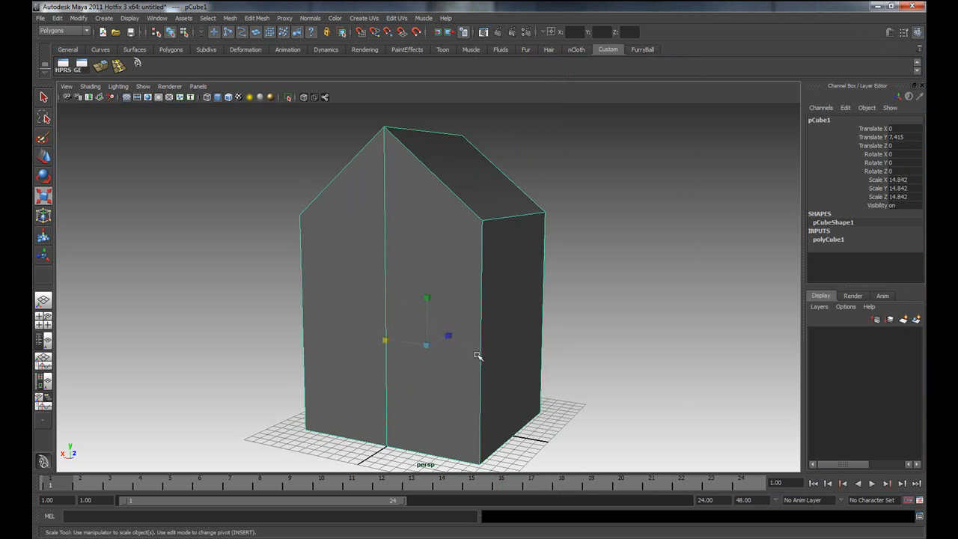
left_click_drag(382, 426, 415, 406, "alt")
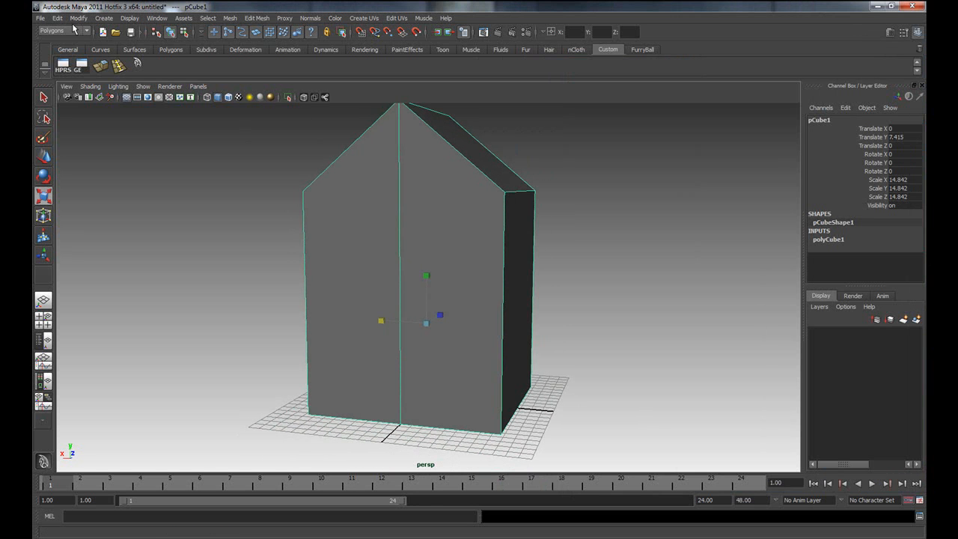
Insert a horizontal edge loop around the house walls at about mid-height with the Insert Edge Loop Tool.
left_click(69, 33)
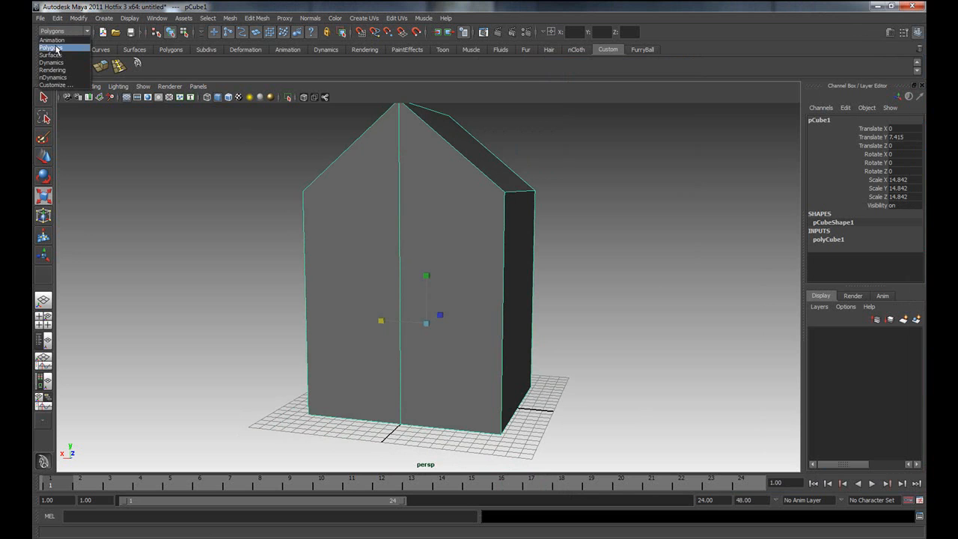
left_click(56, 48)
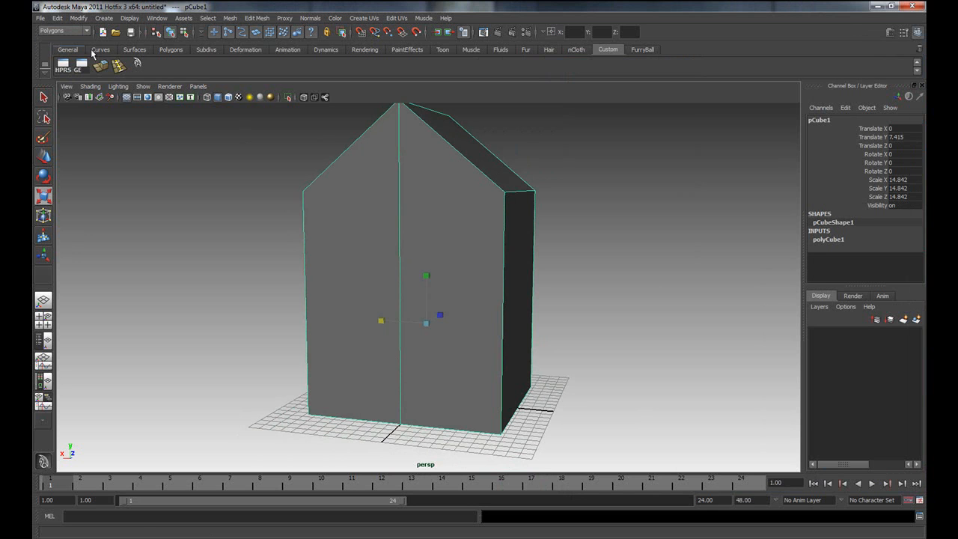
left_click(258, 19)
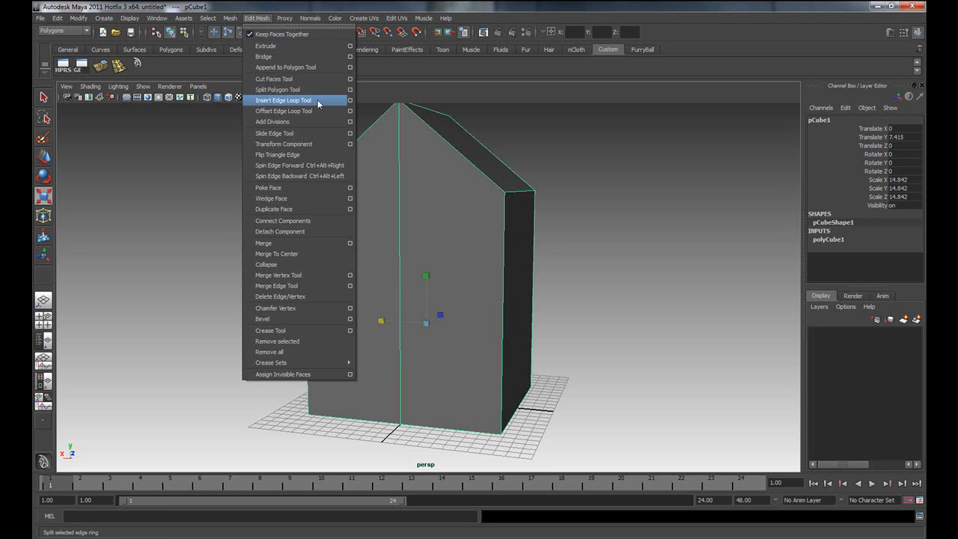
left_click(273, 102)
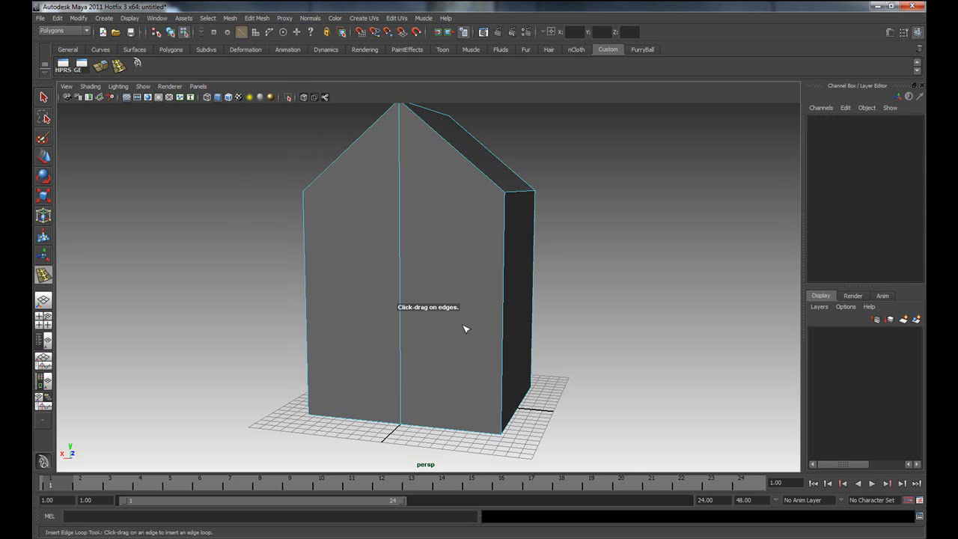
left_click_drag(404, 276, 408, 341)
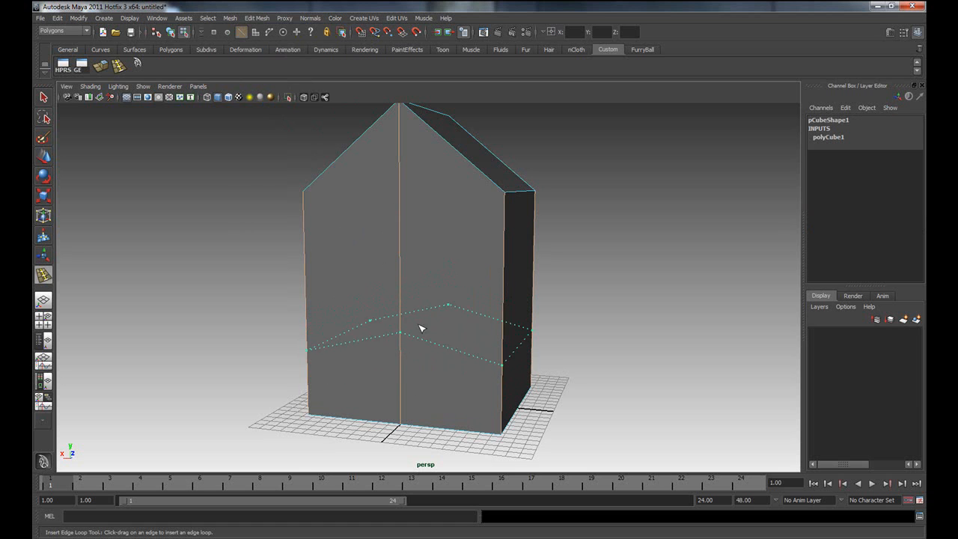
mouse_move(410, 234)
left_mouse_down()
mouse_move(417, 378)
mouse_move(405, 238)
left_mouse_up()
left_click_drag(420, 380, 424, 343)
left_click_drag(425, 291, 379, 358)
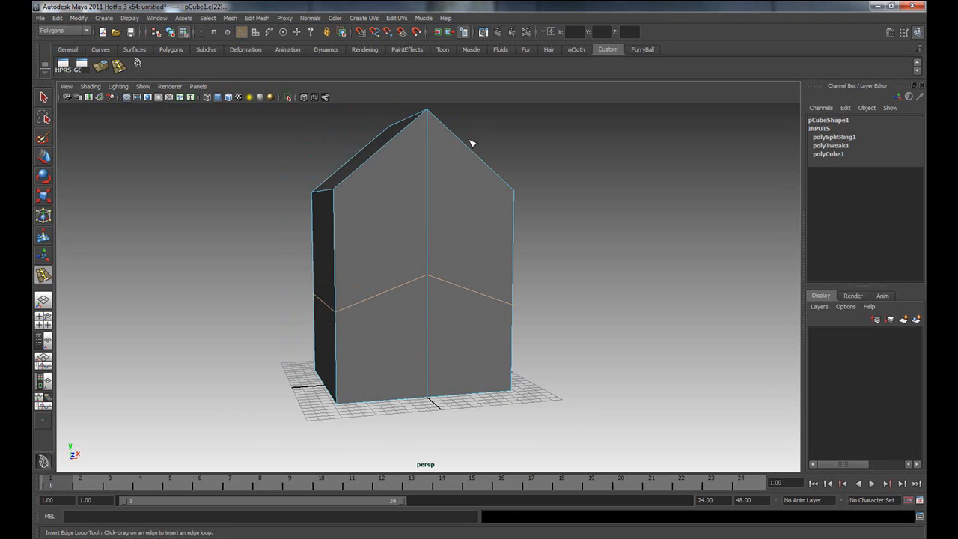
left_click_drag(389, 328, 481, 339, "alt")
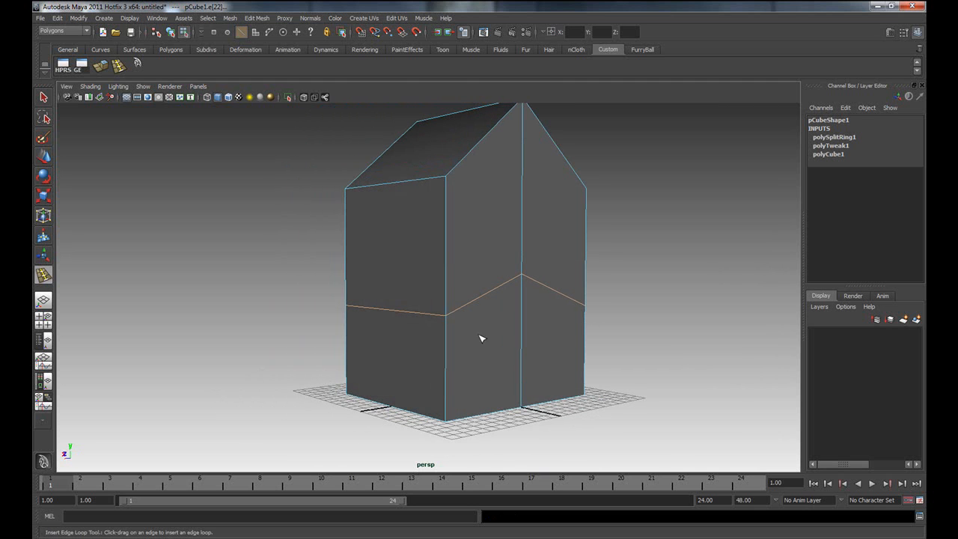
mouse_move(395, 356)
left_mouse_down("alt")
mouse_move(489, 349)
mouse_move(490, 357)
mouse_move(413, 351)
left_mouse_up("alt")
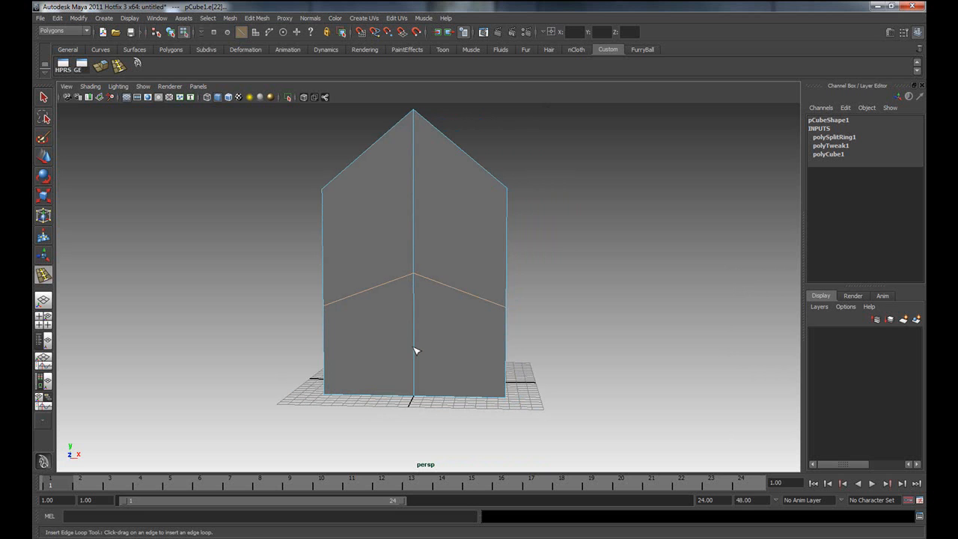
Try flattening the new edge loop with vertical scaling, and undo the scale changes.
key("r")
left_click_drag(518, 362, 393, 307, "alt")
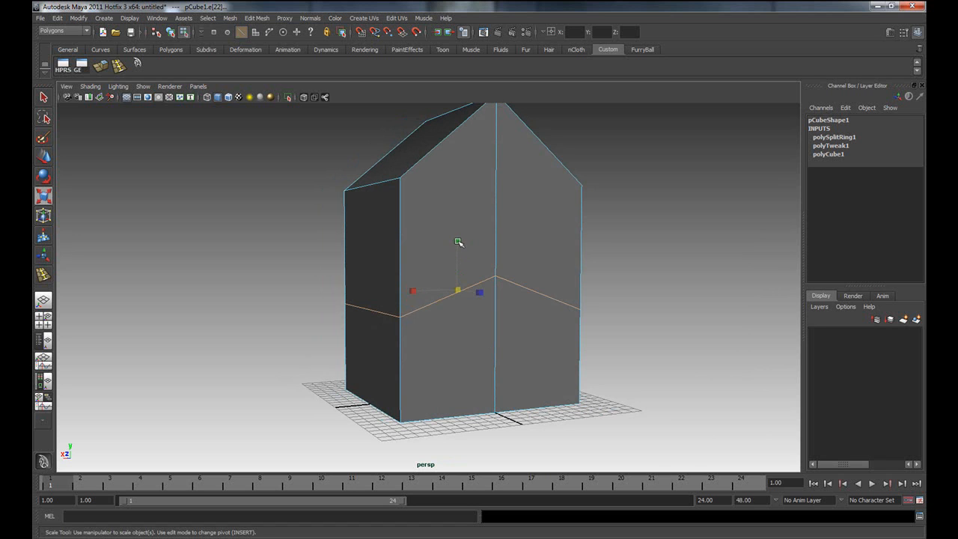
left_click_drag(458, 243, 462, 280)
left_click_drag(458, 243, 459, 358)
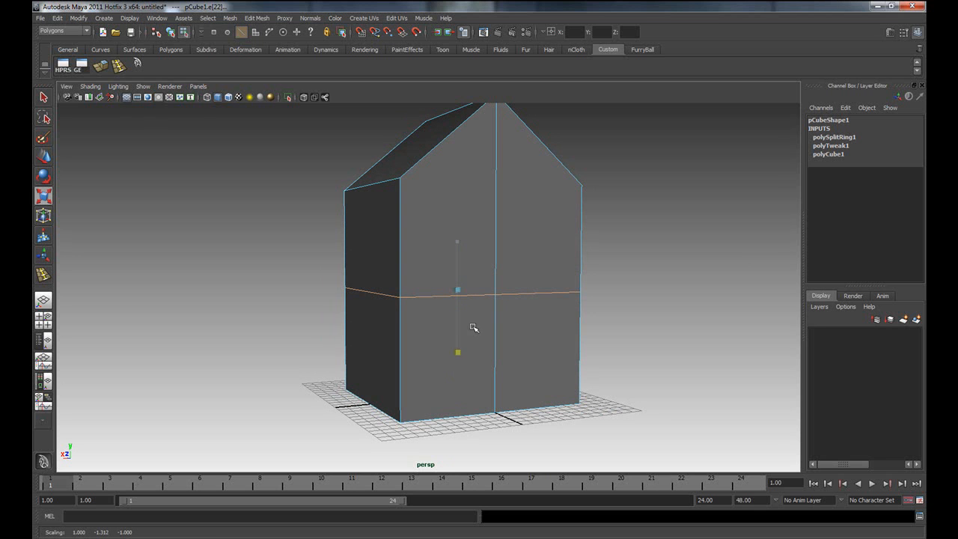
key("ctrl+z")
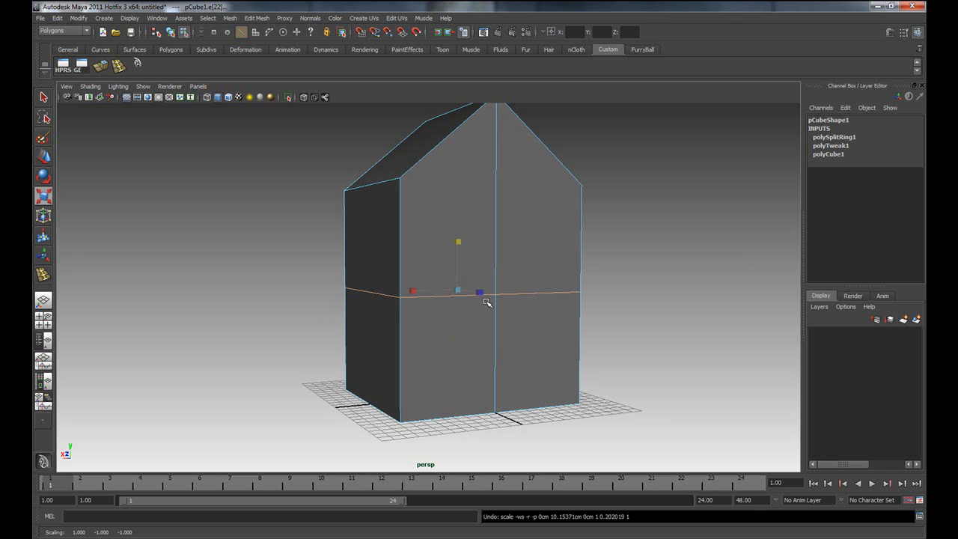
key("ctrl+z")
Scale the selected wall edge loop along Y until it is flat around the whole house.
left_click_drag(458, 241, 468, 353)
left_click_drag(468, 353, 459, 283)
left_click_drag(458, 248, 462, 242)
mouse_move(461, 280)
left_mouse_down()
mouse_move(457, 240)
mouse_move(463, 279)
left_mouse_up()
left_click_drag(460, 244, 458, 273)
left_click_drag(607, 322, 277, 325, "alt")
mouse_move(544, 336)
left_mouse_down("alt")
mouse_move(574, 334)
mouse_move(531, 337)
left_mouse_up("alt")
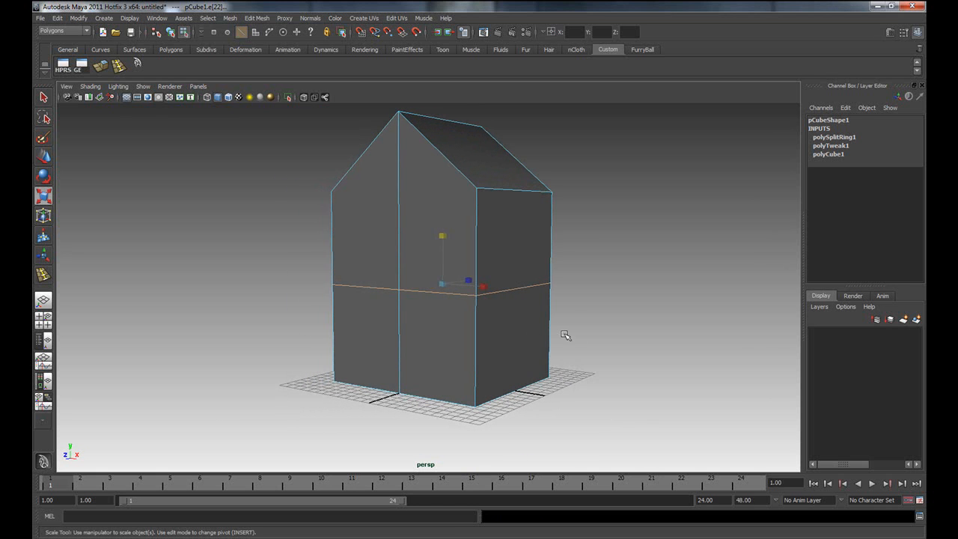
Compare the wall edge loop's height with the reference house image and move the loop up along Y.
key("w")
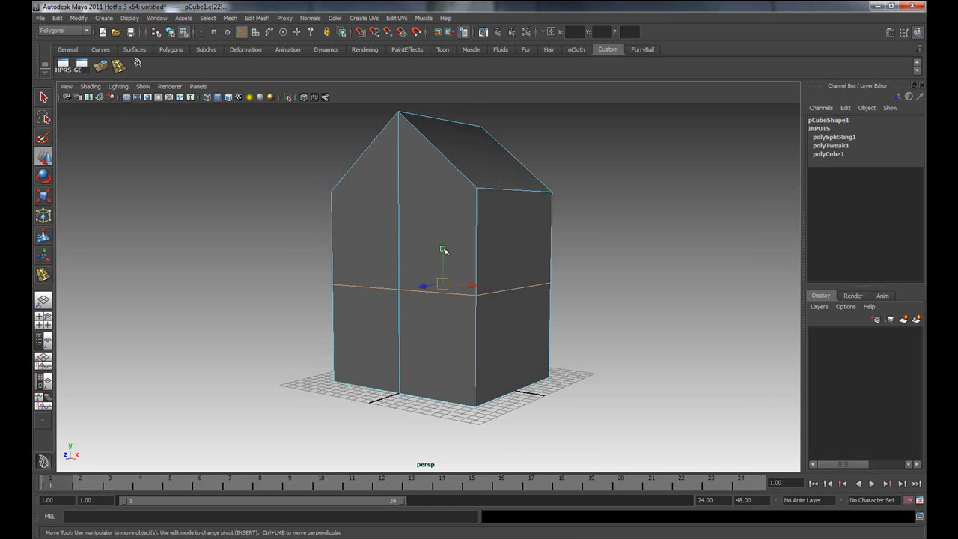
mouse_move(448, 257)
left_mouse_down()
mouse_move(446, 309)
mouse_move(453, 234)
mouse_move(452, 269)
mouse_move(453, 253)
left_mouse_up()
left_click_drag(925, 34, 662, 69)
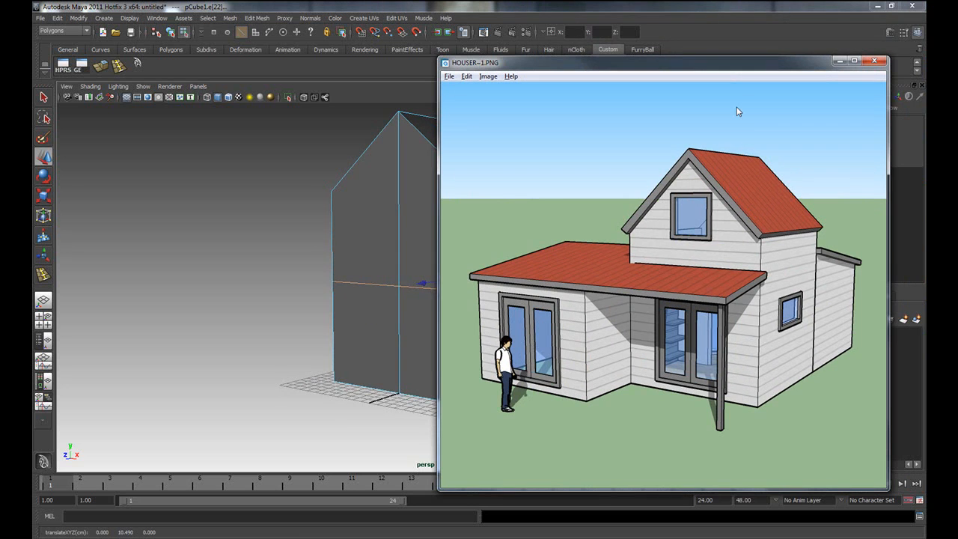
left_click_drag(709, 69, 957, 52)
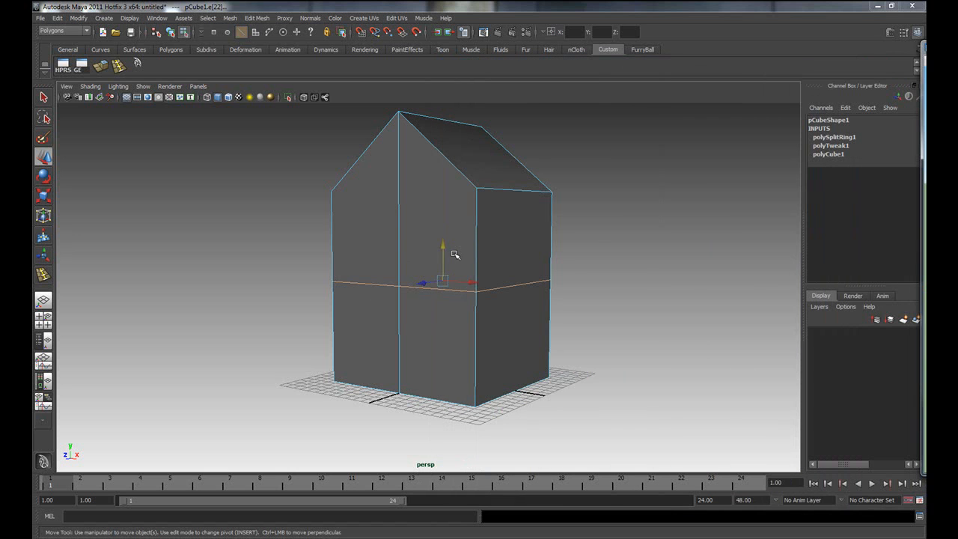
left_click_drag(443, 256, 444, 243)
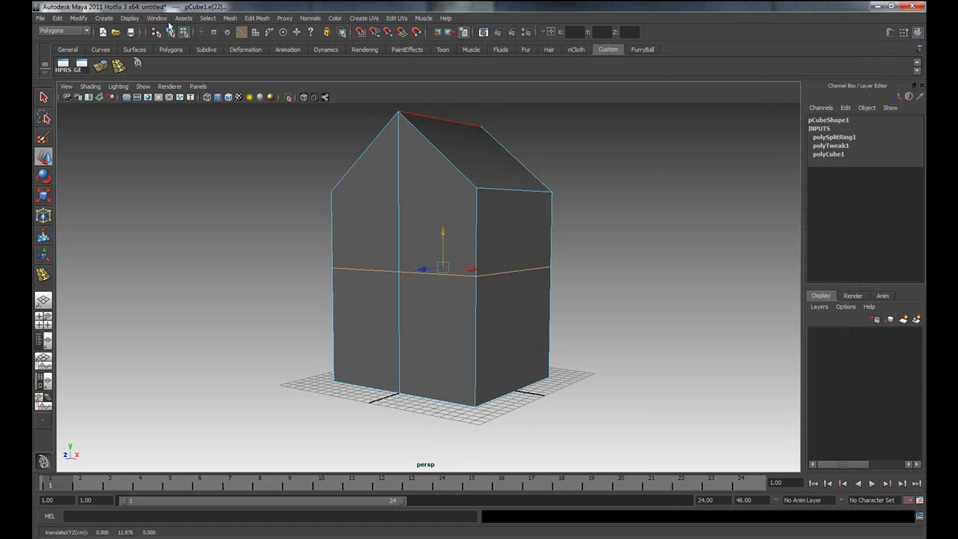
Insert a horizontal edge loop around the house walls just above the base with the Insert Edge Loop Tool.
right_click_drag(374, 213, 402, 203)
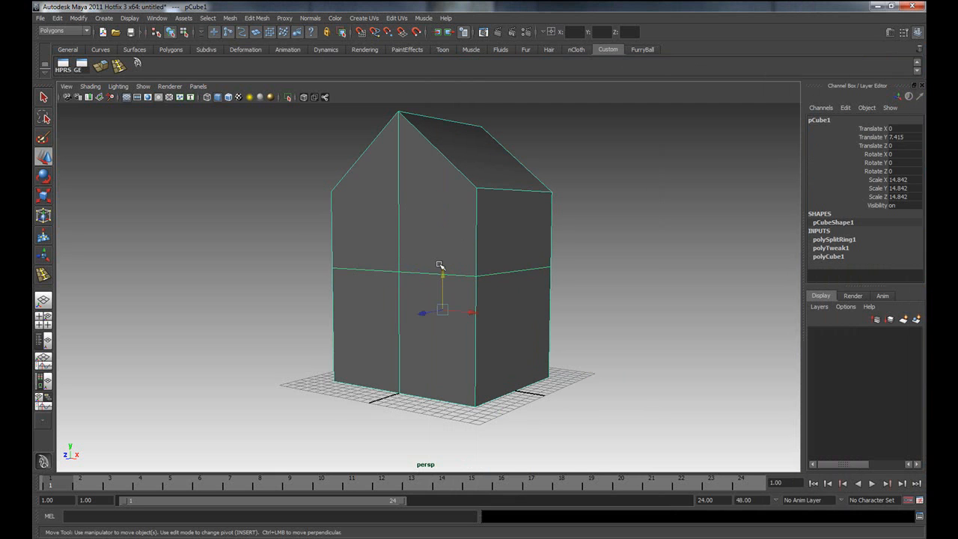
left_click(257, 17)
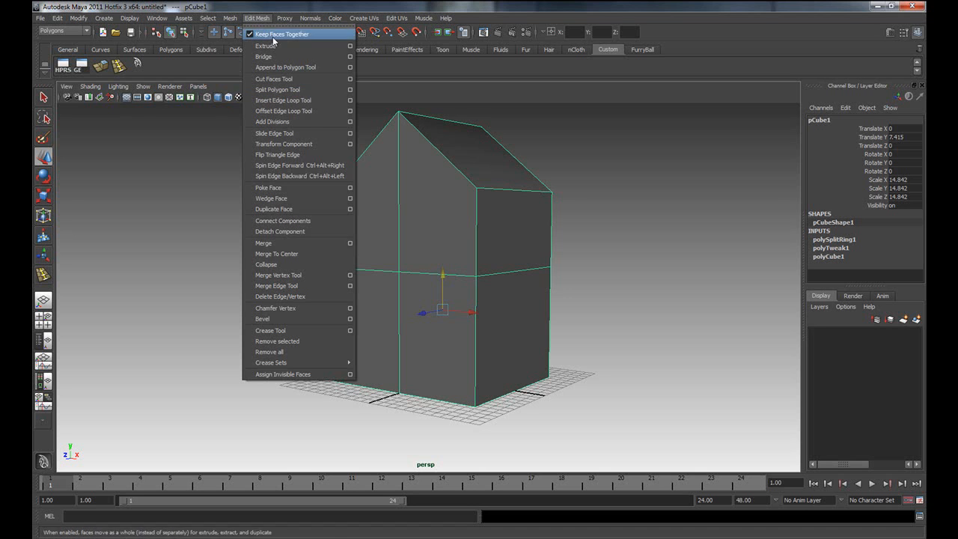
left_click(259, 18)
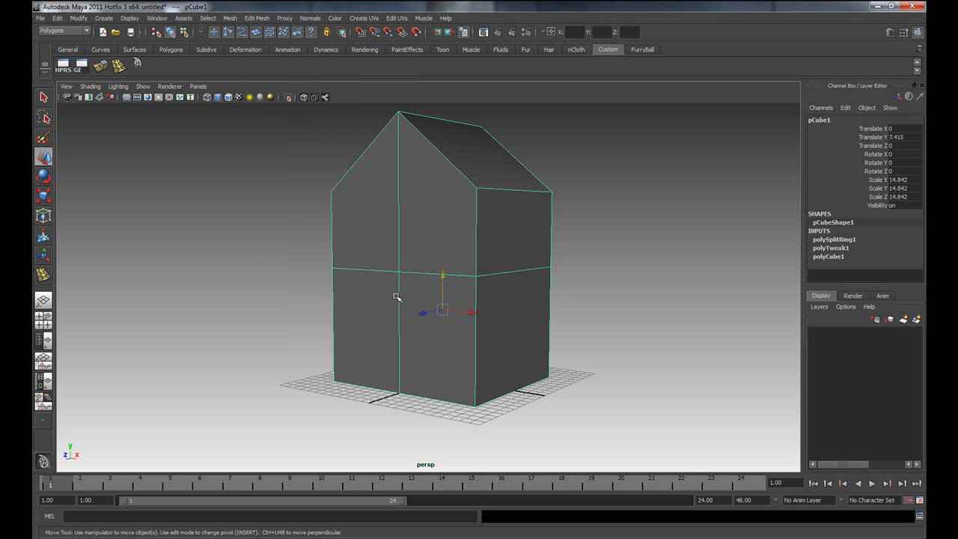
key("g")
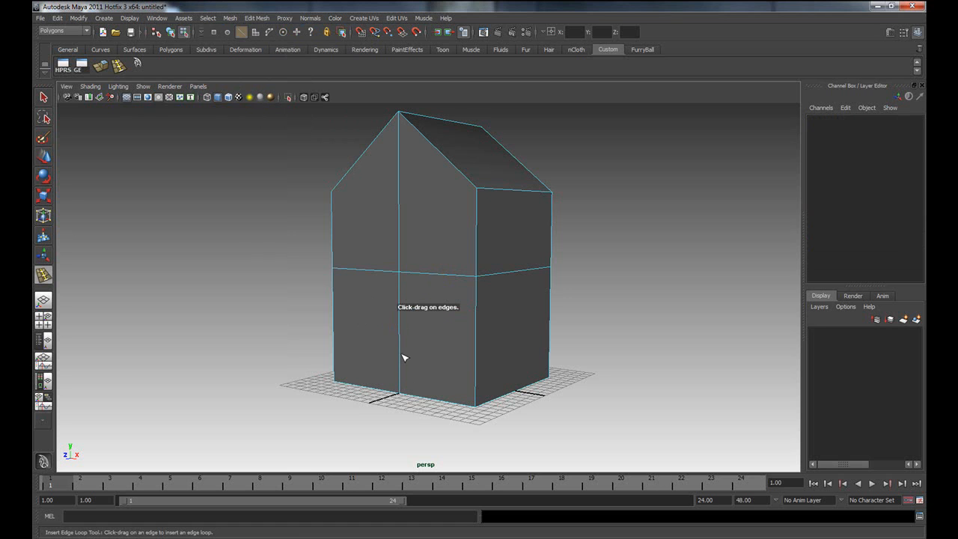
left_click_drag(401, 337, 405, 382)
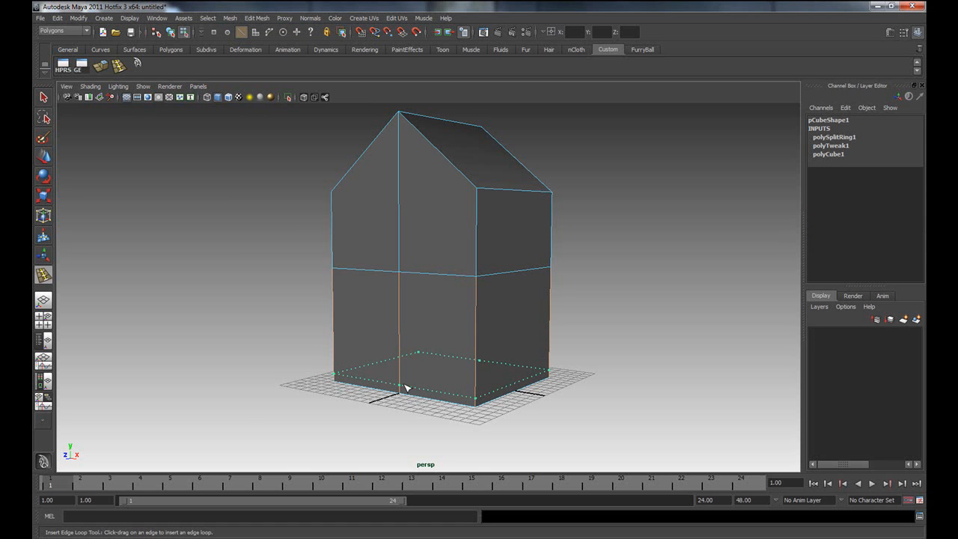
left_click_drag(405, 385, 404, 384)
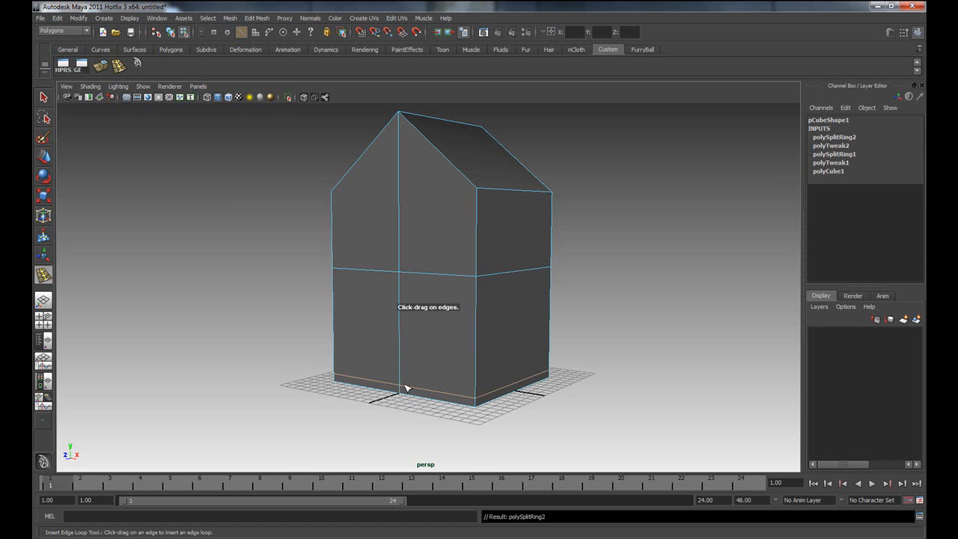
Check the reference house's front doors and insert a vertical edge loop through the right half of the front wall.
left_click_drag(473, 387, 557, 367, "alt")
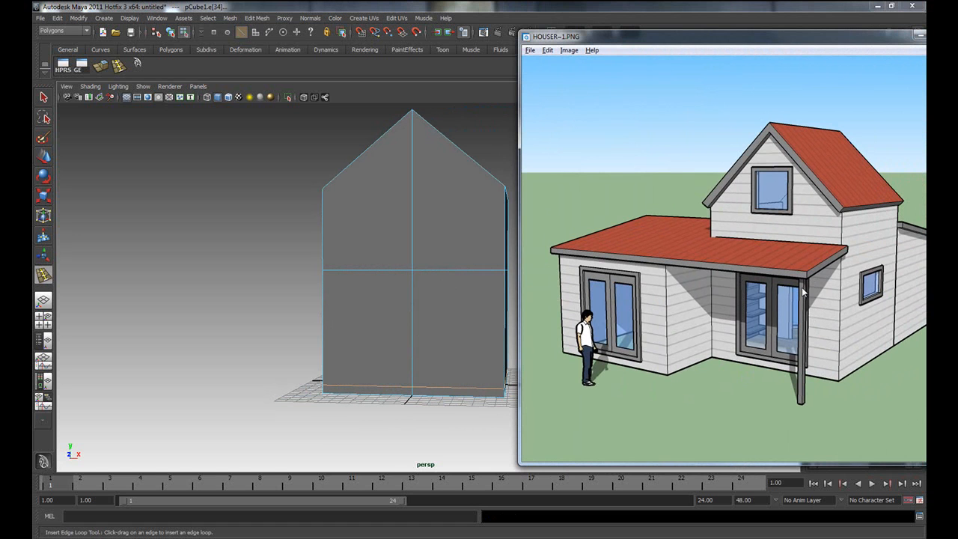
left_click_drag(453, 328, 459, 282, "alt")
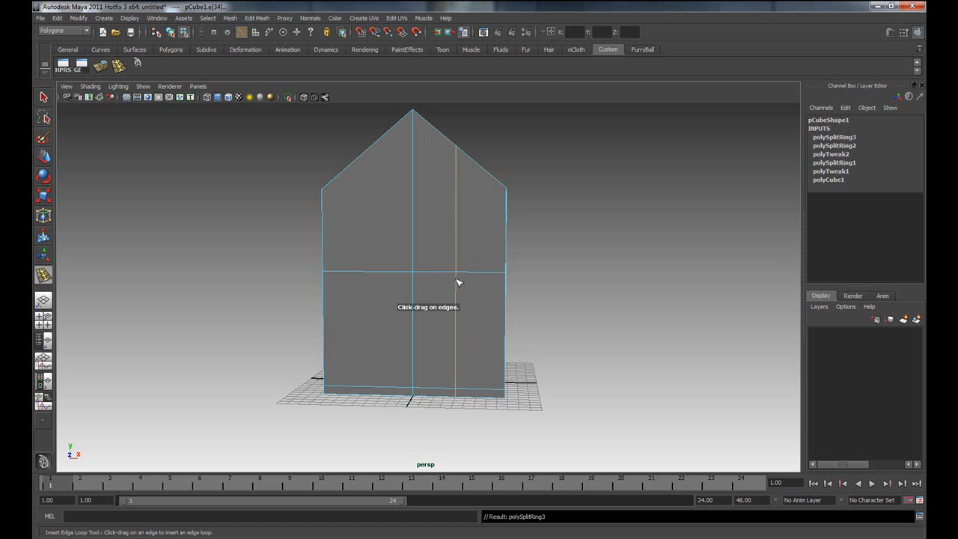
Try inserting and shifting a matching vertical edge loop in the front wall's left half, and undo both changes.
left_click(379, 273)
left_click_drag(379, 273, 432, 327, "alt")
key("w")
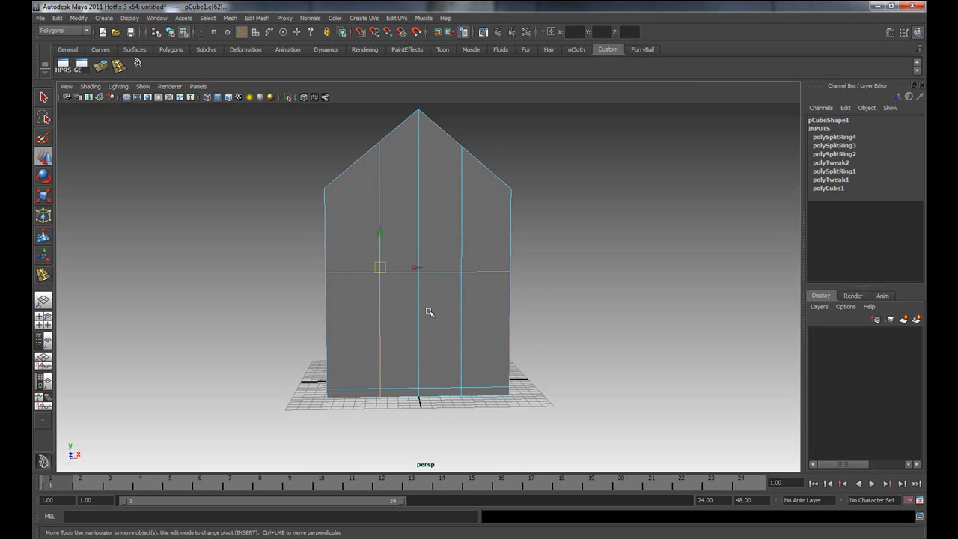
mouse_move(407, 267)
left_mouse_down()
mouse_move(391, 270)
mouse_move(402, 267)
left_mouse_up()
key("ctrl+z")
key("ctrl+z")
key("ctrl+z")
key("ctrl+z")
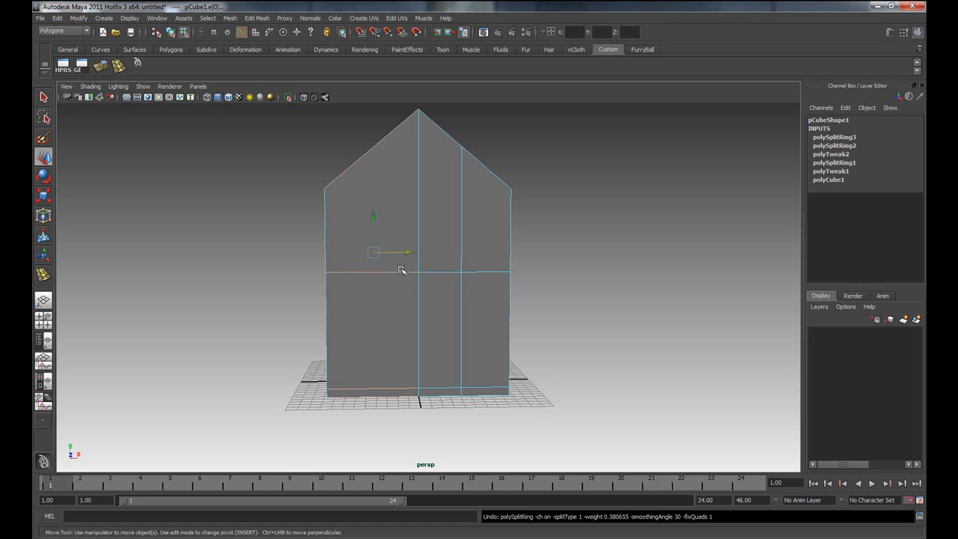
Hide the grid in the front view and insert a vertical edge loop in the left half, mirroring the right one.
right_click_drag(401, 212, 426, 196)
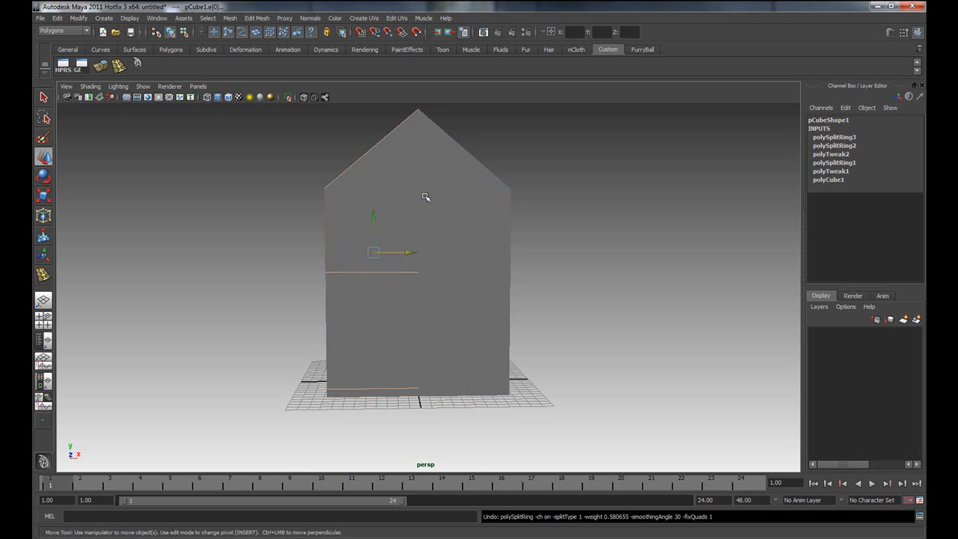
key("g")
left_click_drag(396, 278, 379, 276)
key("ctrl+z")
key("space")
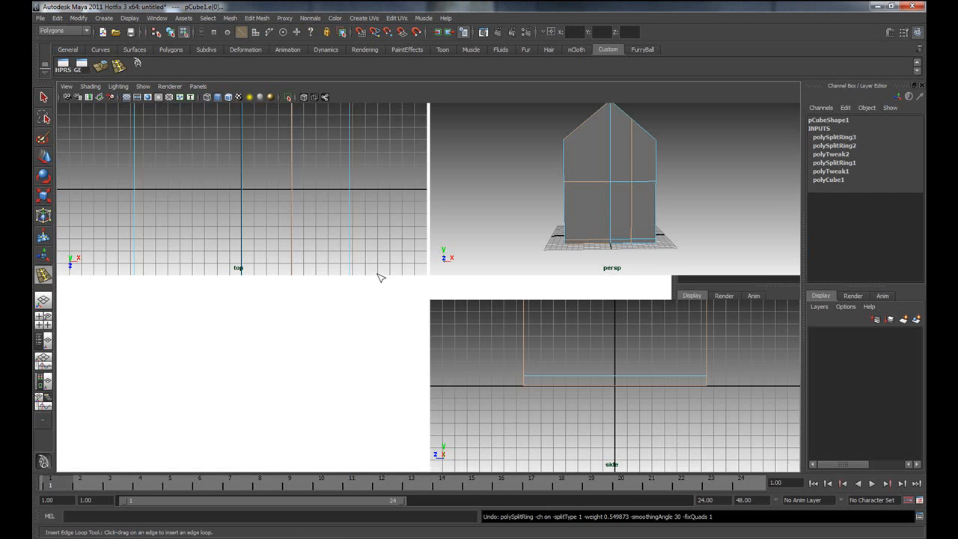
key("a")
key("a")
key("space")
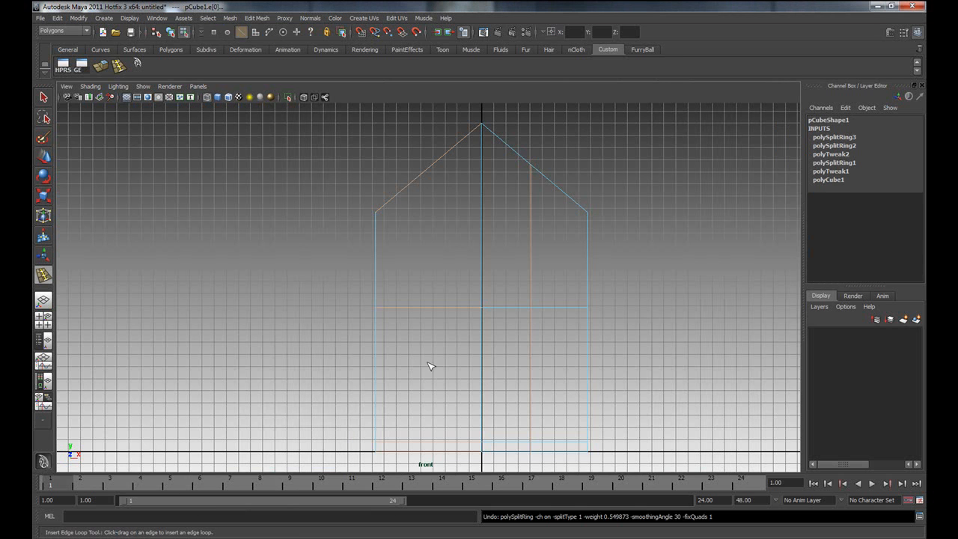
left_click(126, 98)
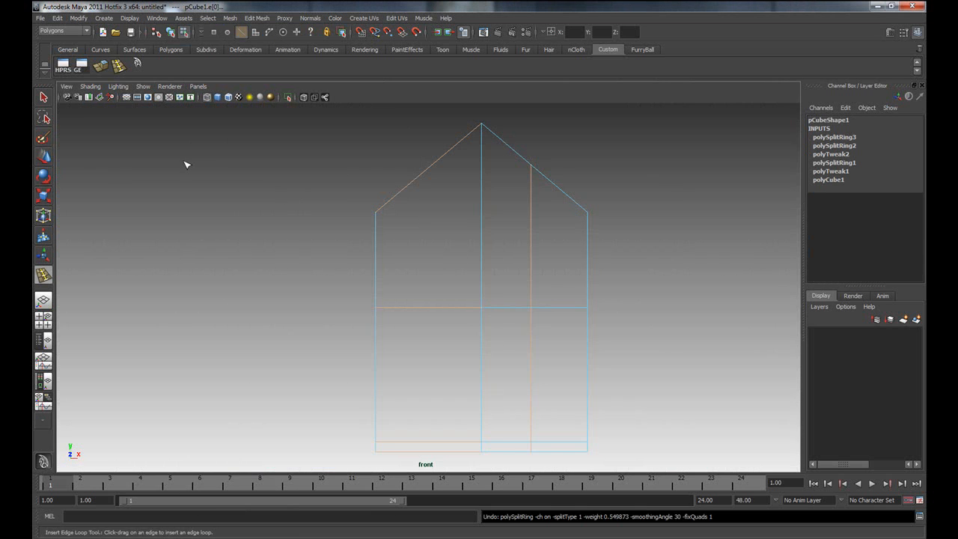
middle_click_drag(547, 278, 498, 268, "alt")
left_click_drag(391, 305, 387, 306)
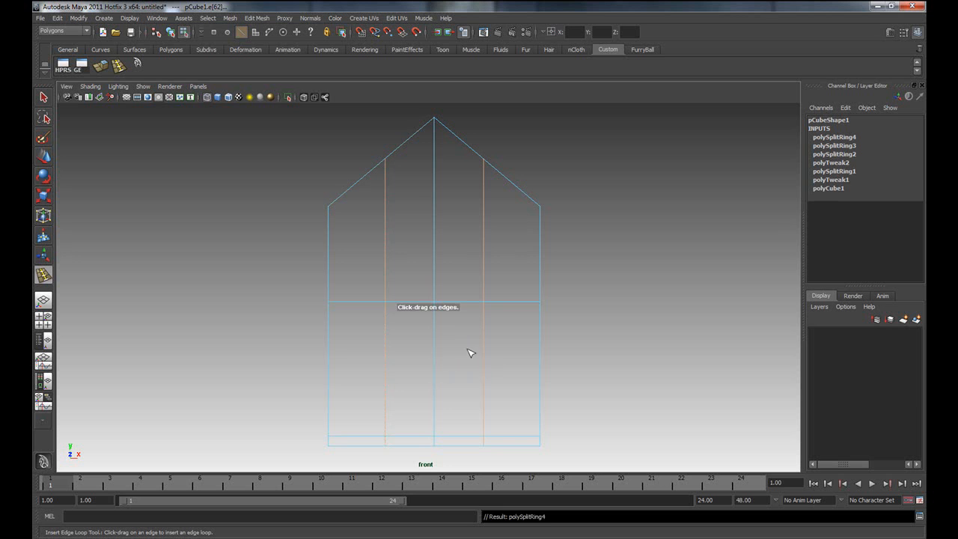
Hide the grid in the side view and centre the house there.
key("space")
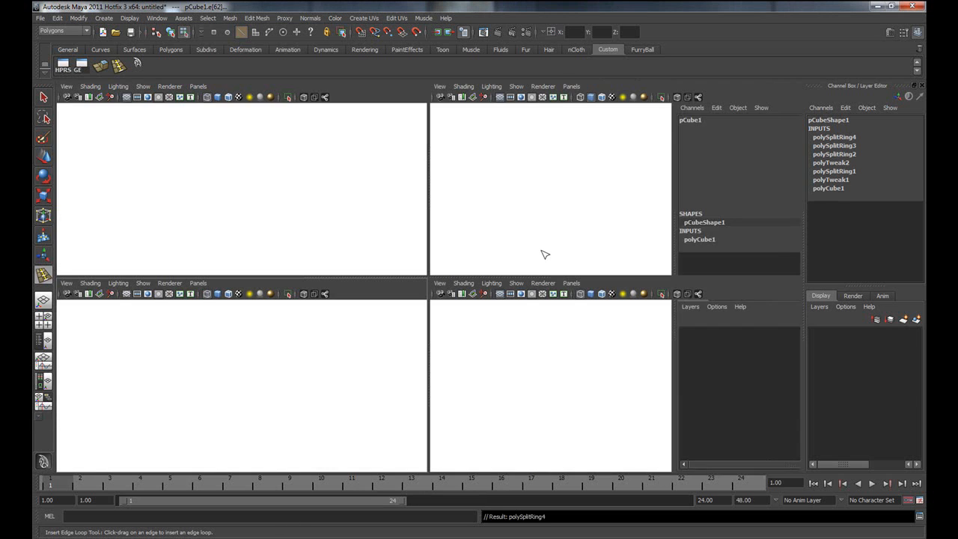
key("space")
left_click_drag(473, 297, 443, 233, "alt")
key("space")
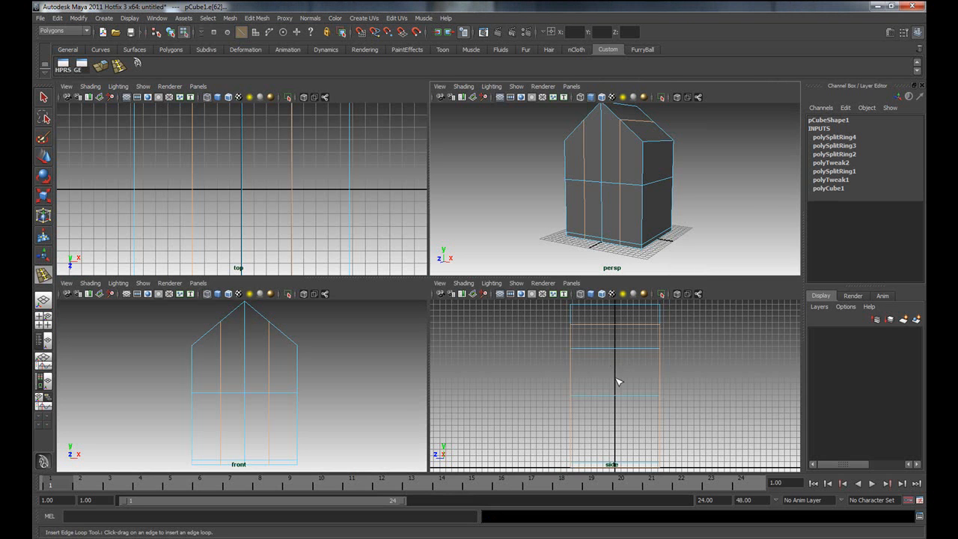
key("space")
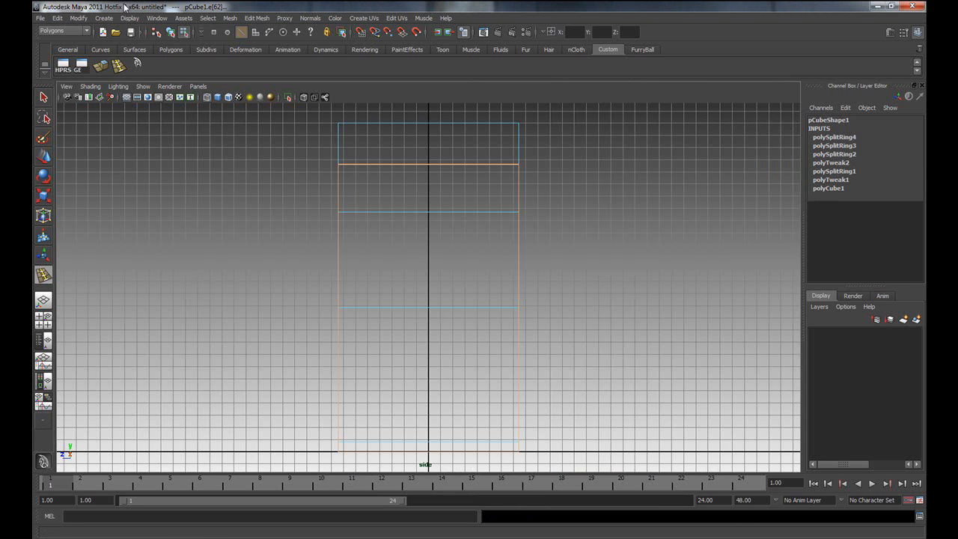
left_click(127, 98)
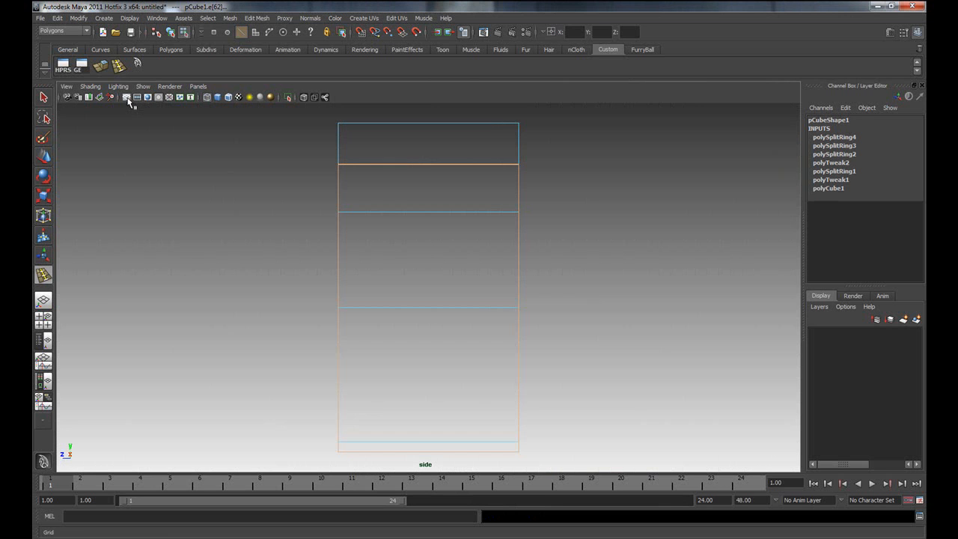
middle_click_drag(419, 282, 477, 275, "alt")
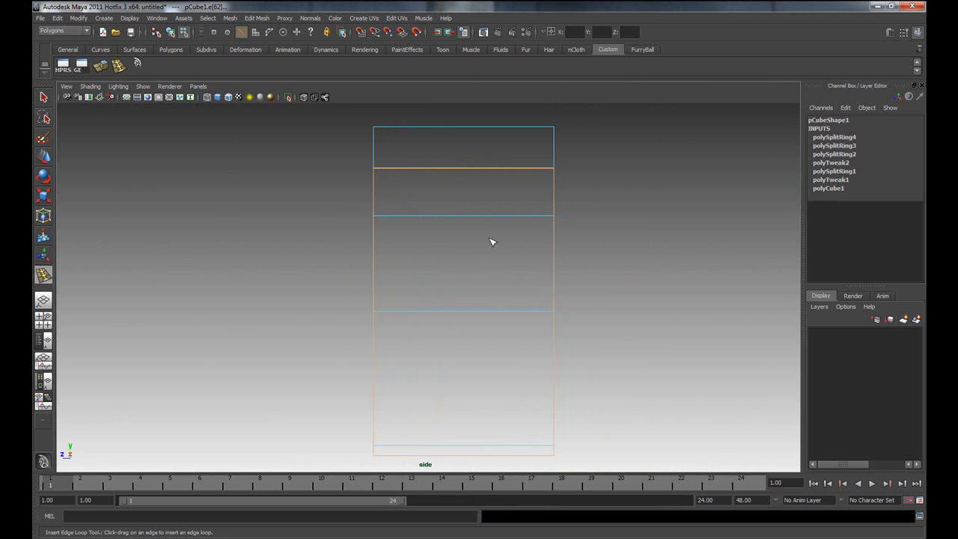
Hide the grid in the top view and return to the full perspective view.
key("space")
key("space")
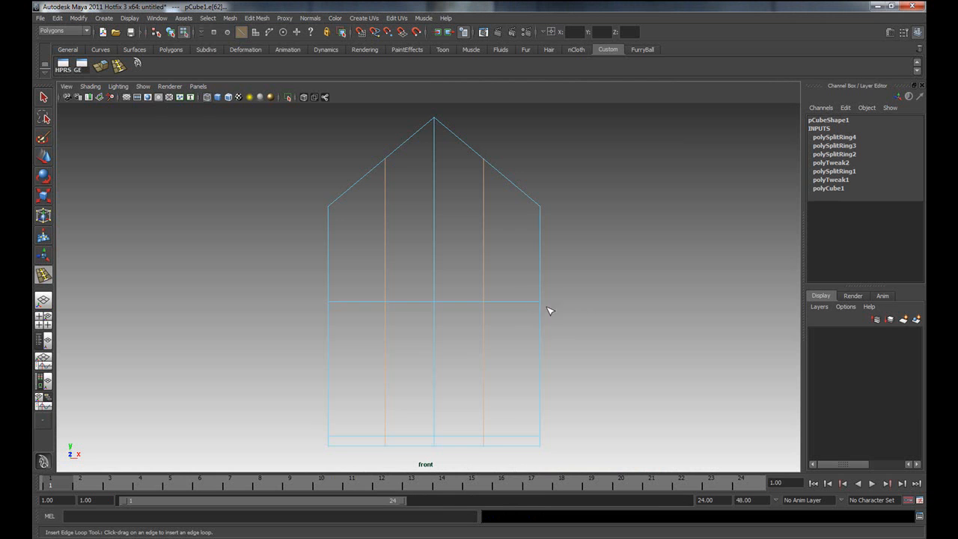
key("space")
scroll(300, 200, "down", 1)
middle_click_drag(220, 173, 263, 171, "alt")
left_click(128, 98)
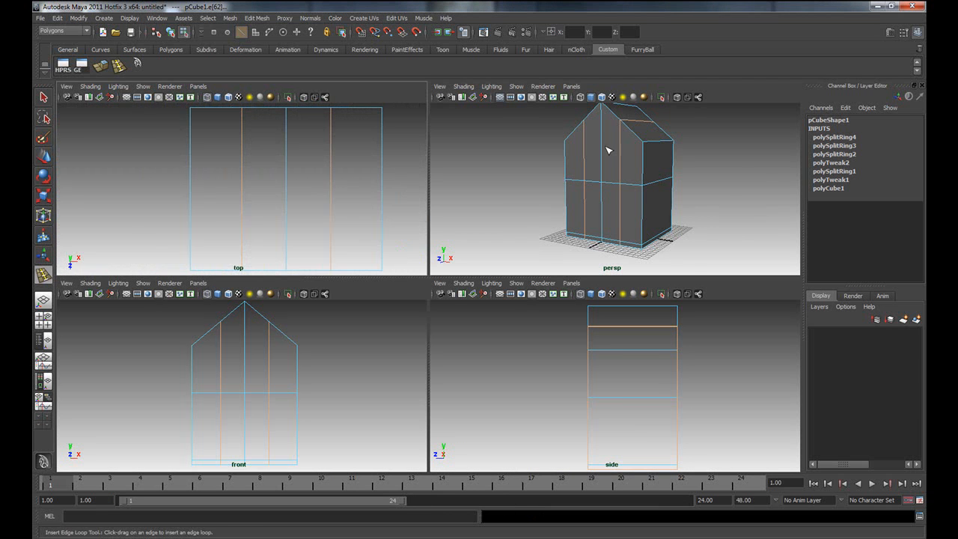
key("space")
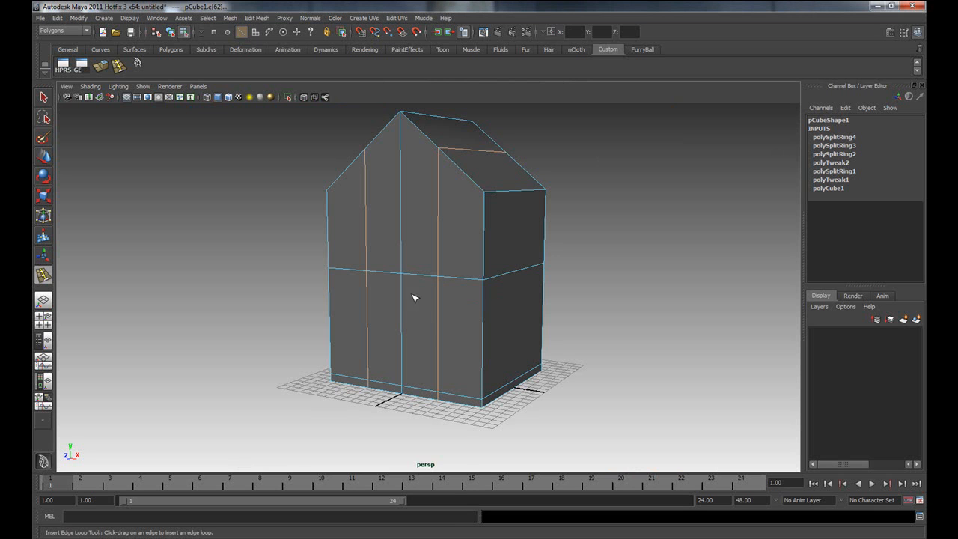
Select the two middle faces in the front wall's lower section and examine the mesh in wireframe and shaded display.
right_click_drag(419, 323, 421, 347)
key("q")
left_click(415, 322)
left_click(383, 323, "shift")
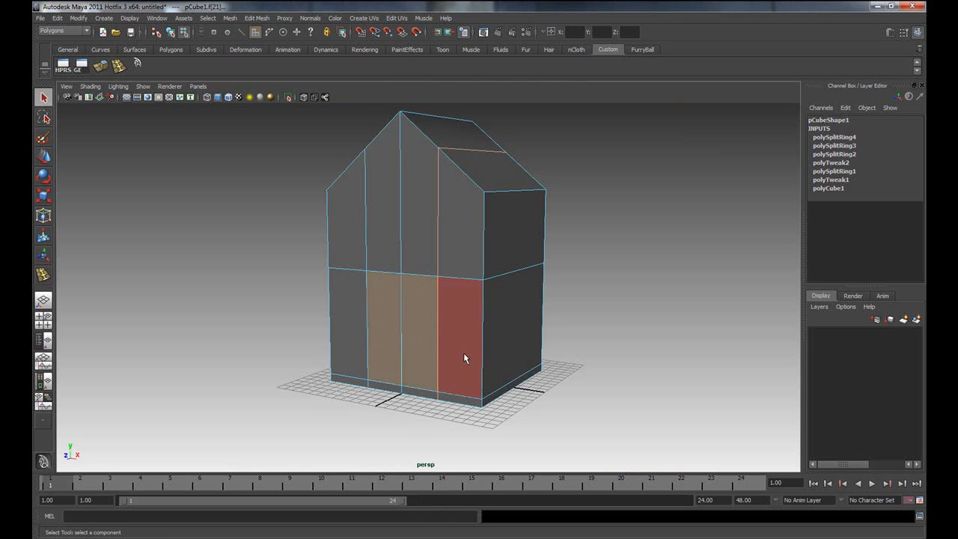
left_click_drag(449, 355, 589, 446, "alt")
left_click_drag(420, 309, 742, 387, "alt")
left_click_drag(661, 417, 723, 424, "alt")
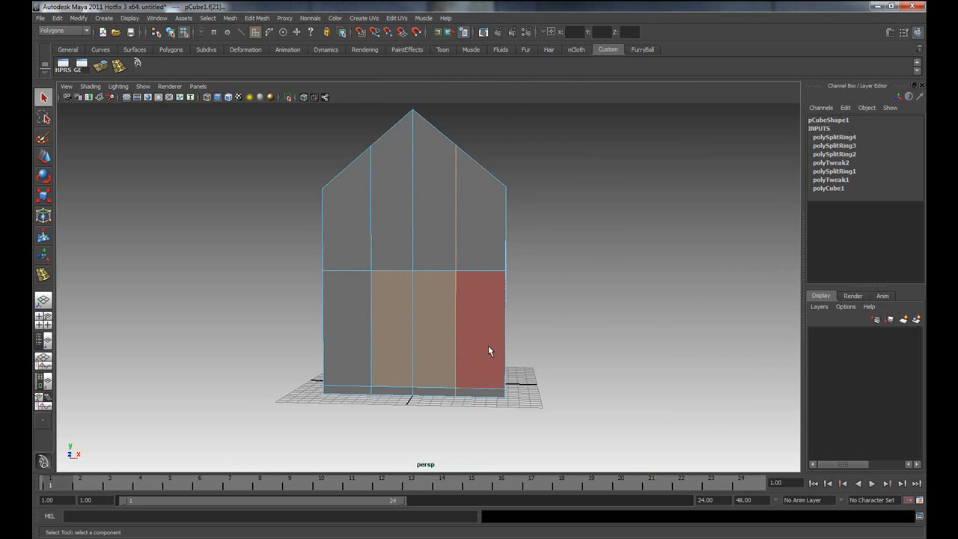
key("4")
mouse_move(649, 398)
left_mouse_down("alt")
mouse_move(622, 404)
mouse_move(614, 422)
mouse_move(652, 426)
mouse_move(646, 398)
mouse_move(646, 416)
left_mouse_up("alt")
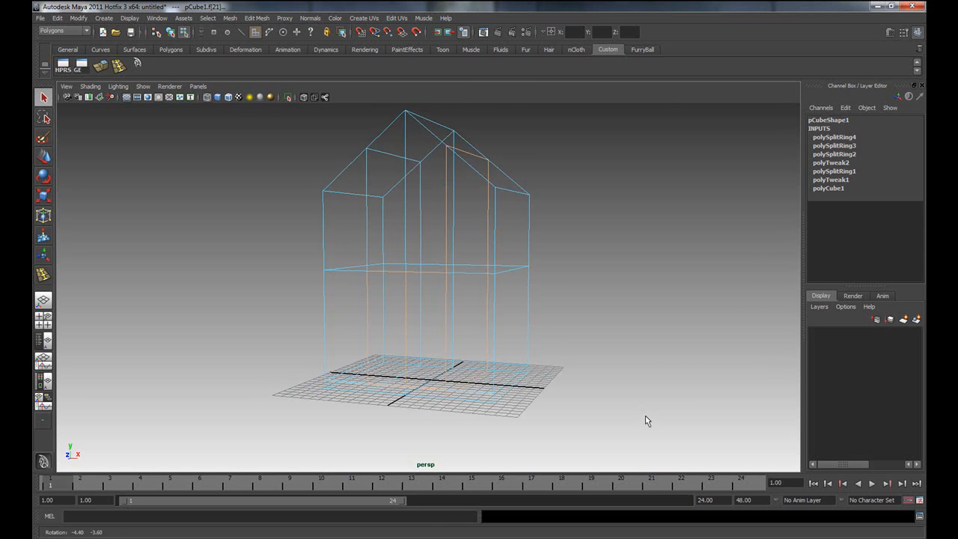
key("5")
Switch the house between object and component selection, and select the lower front wall face just right of the centre line.
right_click_drag(458, 286, 474, 271)
left_click(450, 200)
right_click_drag(451, 201, 449, 184)
left_click(446, 186)
right_click_drag(457, 260, 485, 244)
left_click(467, 261)
left_click(606, 307)
left_click(506, 335)
right_click_drag(454, 287, 453, 309)
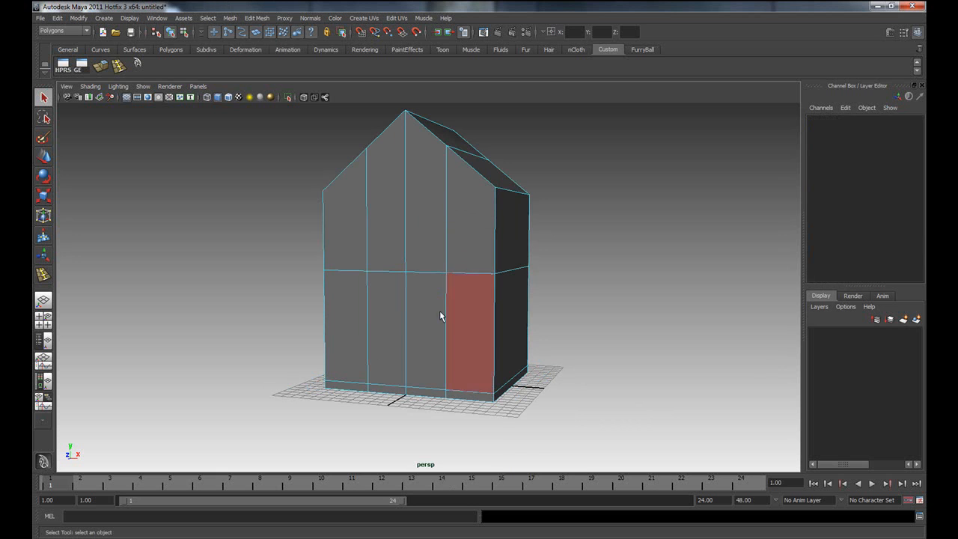
left_click(425, 319)
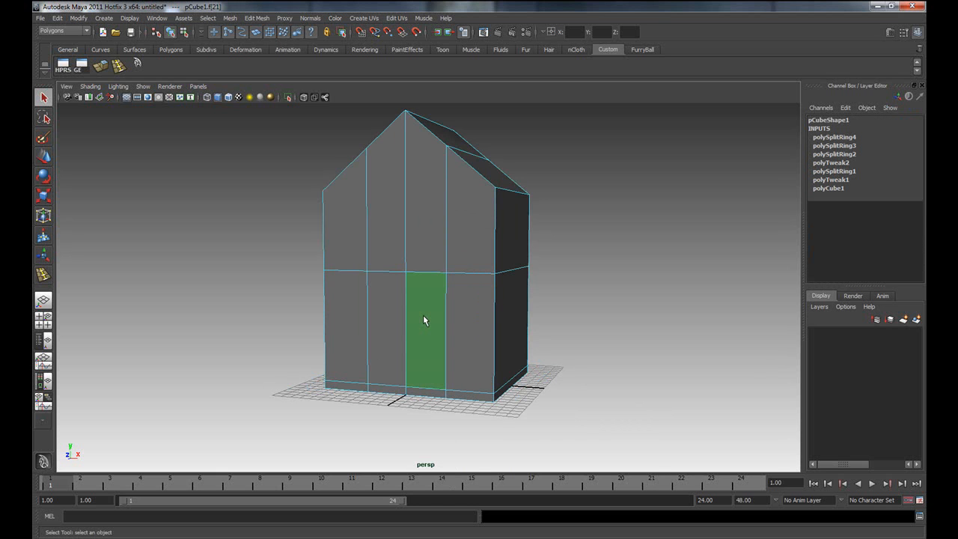
Return the house to object mode and select the whole mesh.
right_click_drag(342, 323, 550, 337, "alt")
middle_click_drag(425, 354, 449, 332, "alt")
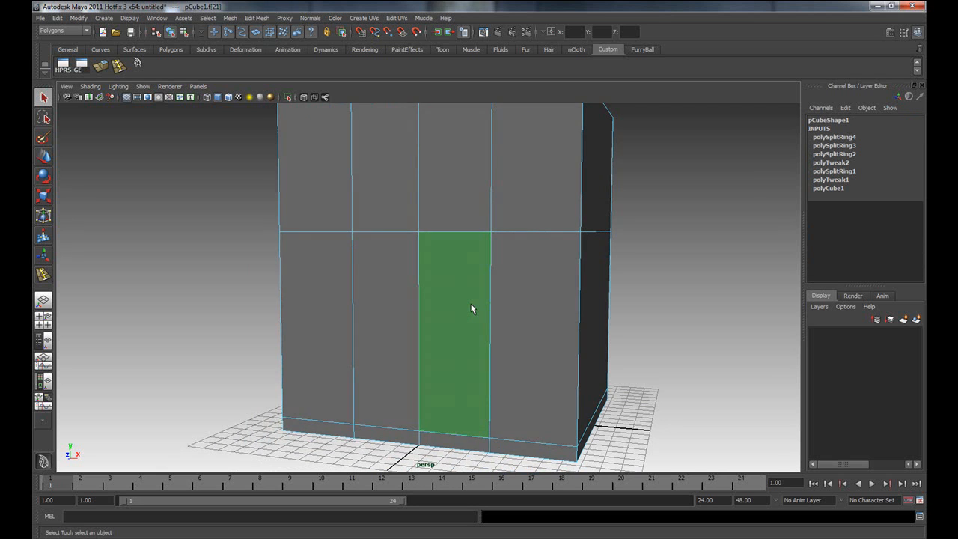
right_click_drag(479, 314, 499, 296)
left_click(500, 307)
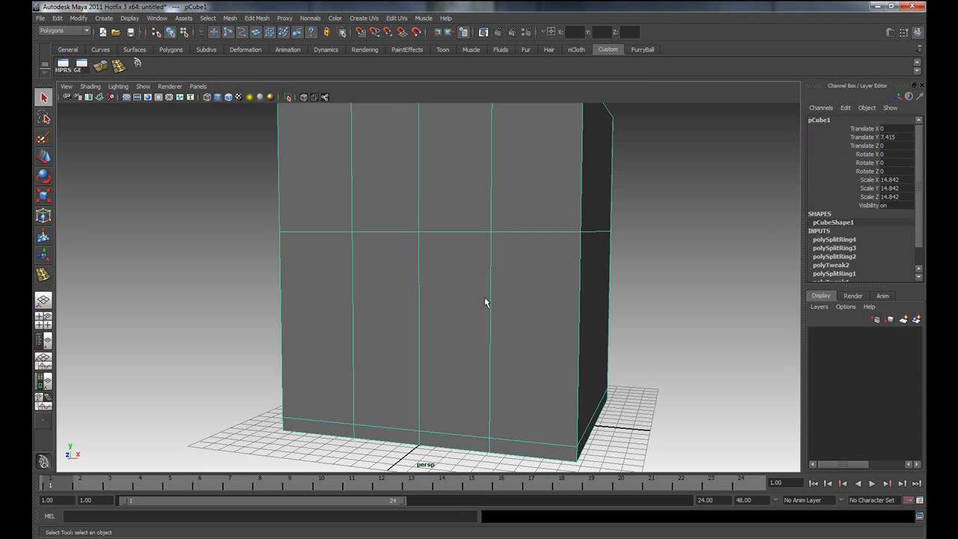
right_click_drag(466, 290, 436, 289, "alt")
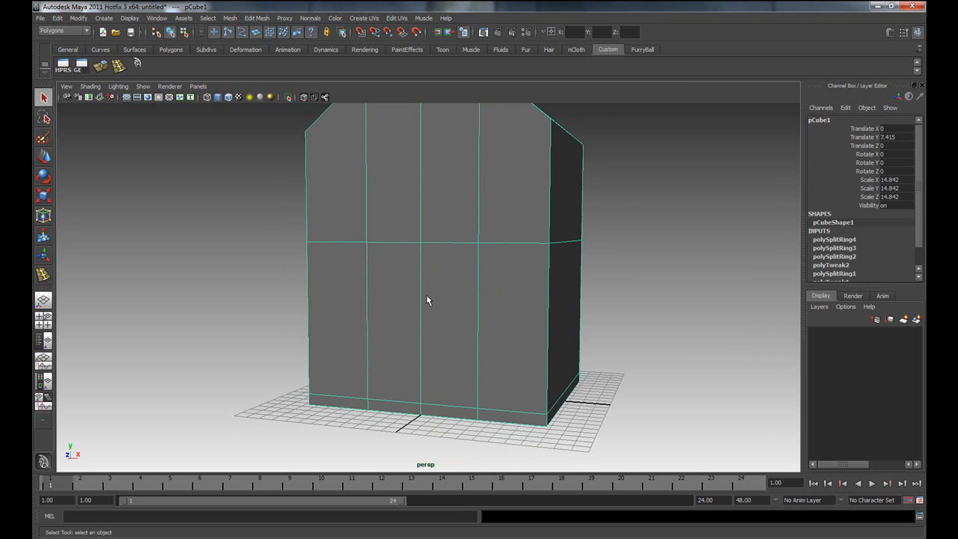
Select the two middle faces in the lower front wall as the door area.
right_click_drag(443, 271, 446, 295)
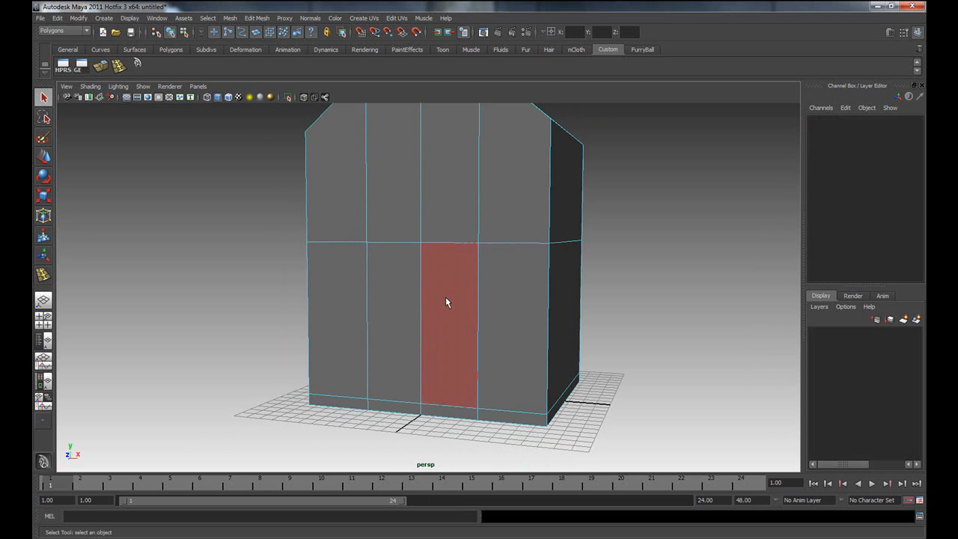
left_click(445, 296)
left_click(402, 313, "shift")
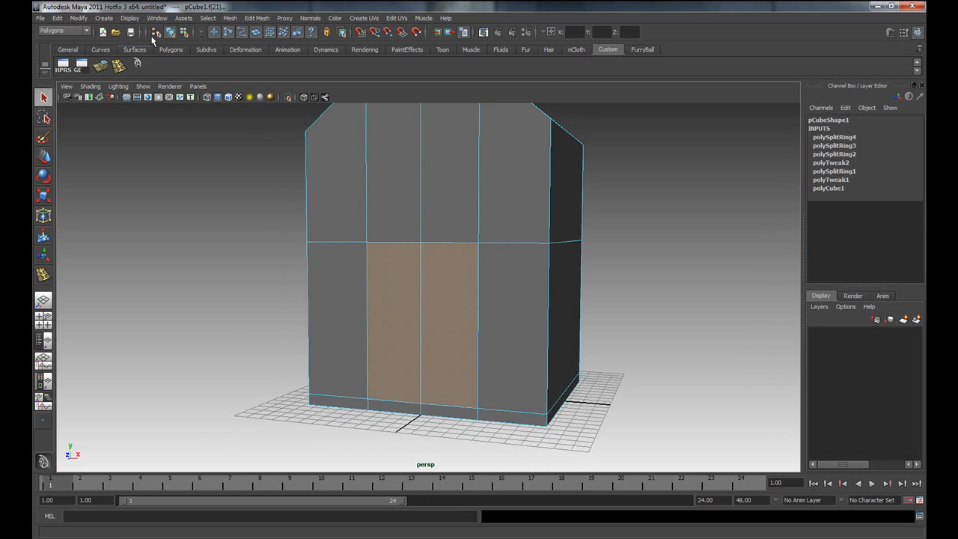
Reset the Extrude Face options to their defaults and close them without extruding.
left_click(257, 19)
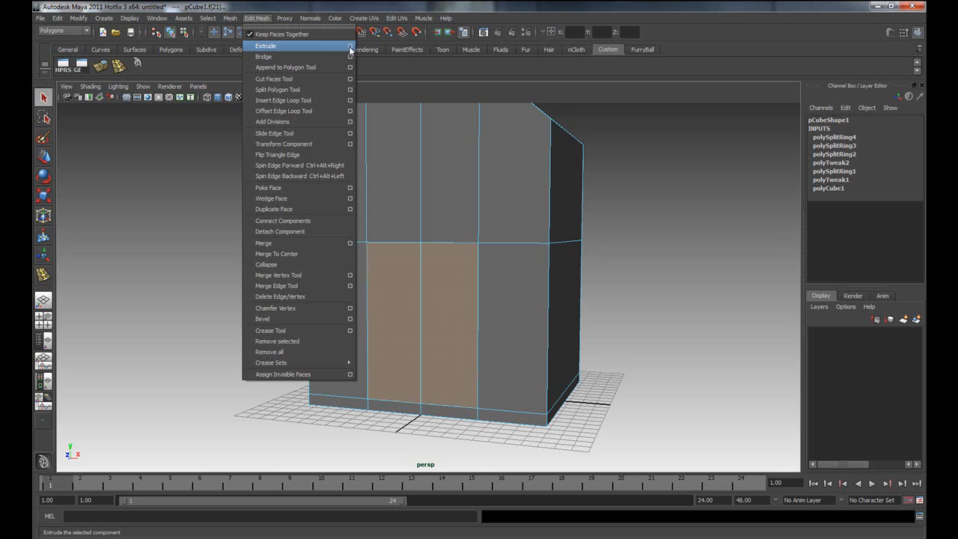
left_click(351, 51)
left_click_drag(744, 164, 481, 144)
left_click(304, 158)
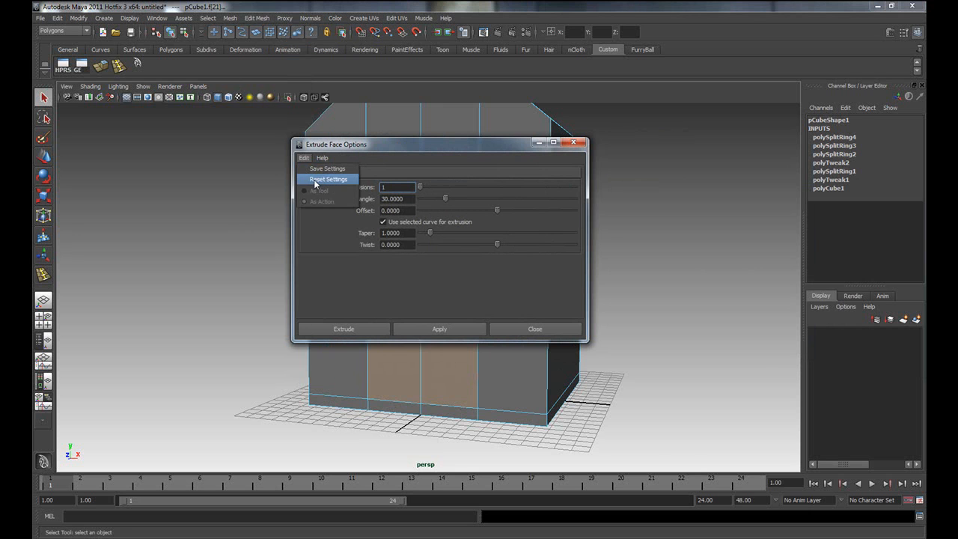
left_click(314, 181)
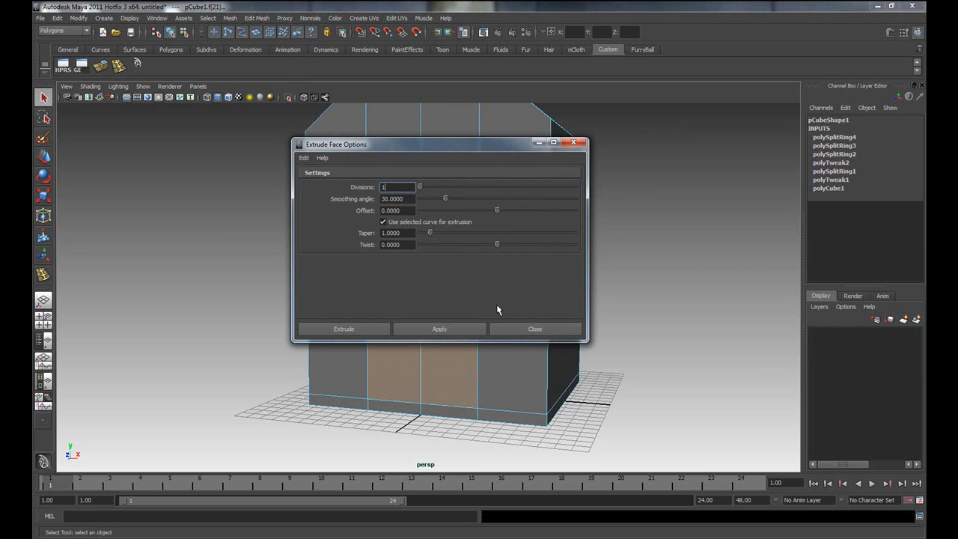
left_click(525, 333)
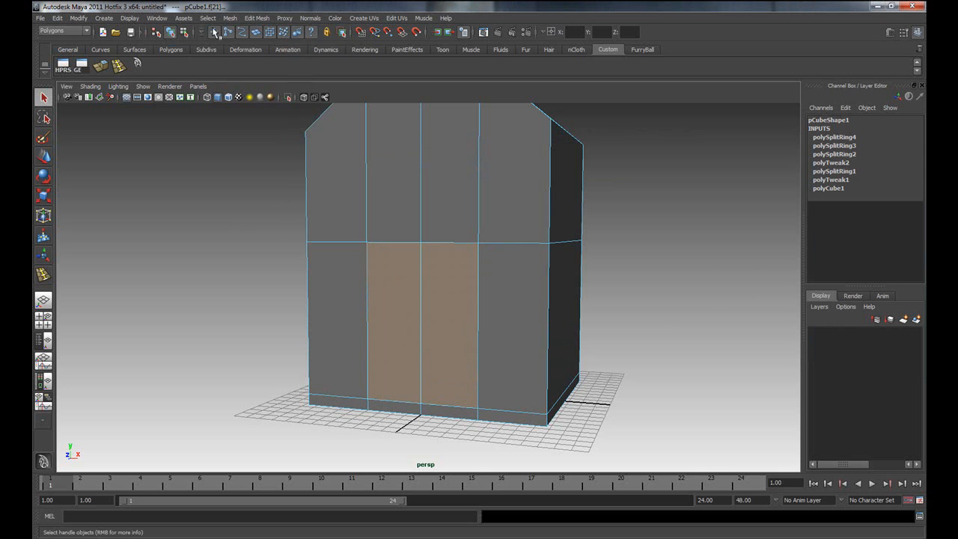
Extrude the two selected door faces together and pull them outward from the front wall as a block.
left_click(258, 19)
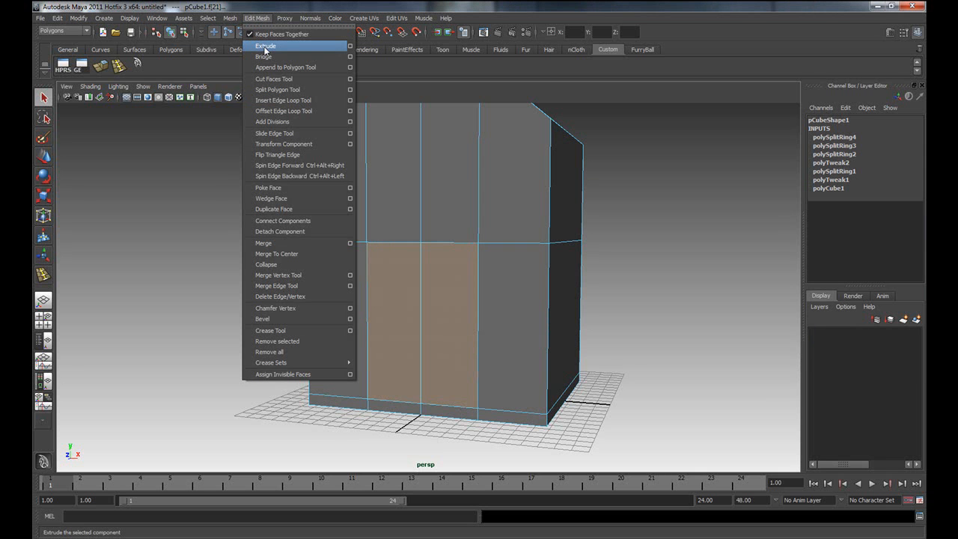
left_click(265, 46)
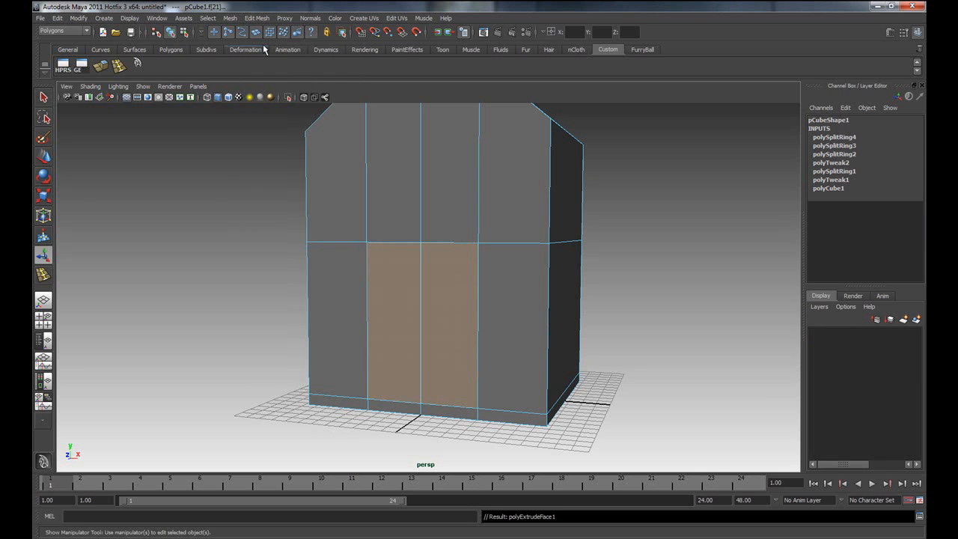
left_click_drag(396, 408, 439, 377, "alt")
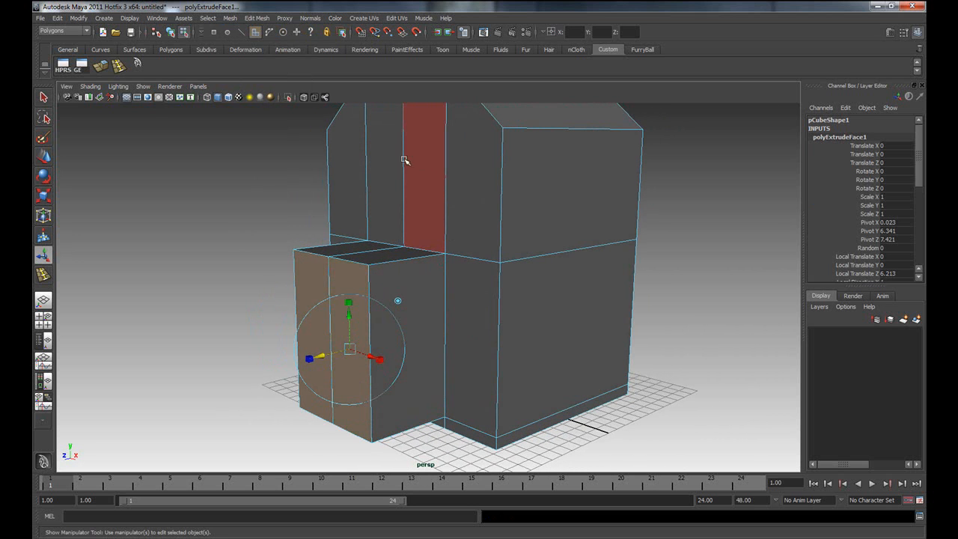
left_click_drag(439, 263, 462, 268, "alt")
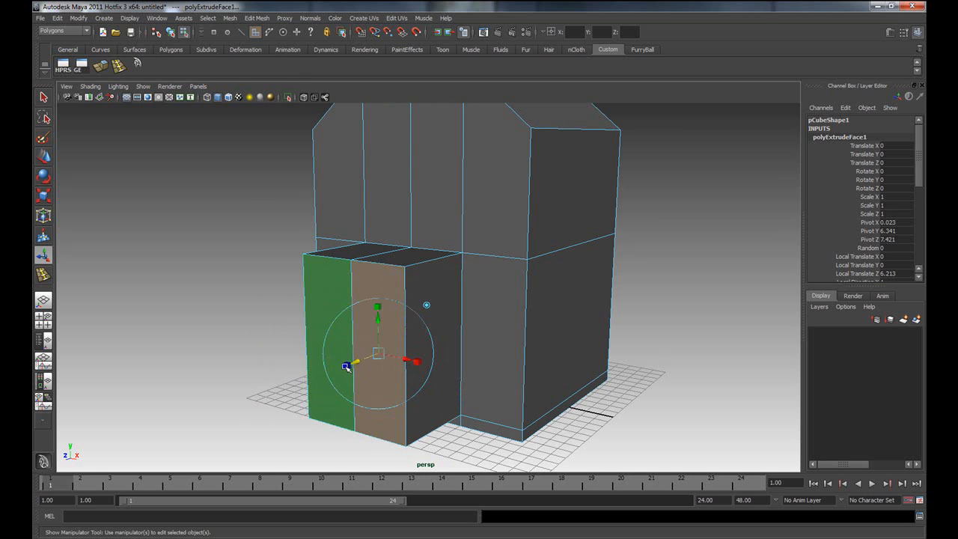
Try scaling the extruded door faces along single axes and uniformly, undoing the changes.
left_click_drag(347, 367, 340, 369)
left_click_drag(375, 304, 353, 318)
key("ctrl+z")
left_click_drag(417, 363, 377, 395)
left_click_drag(389, 354, 373, 367)
key("ctrl+z")
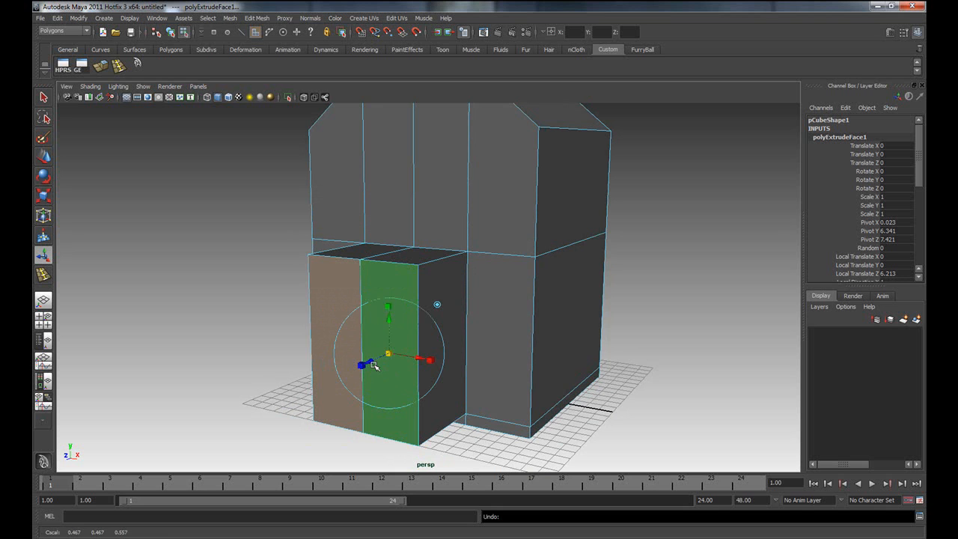
Push the extruded door faces slightly inward behind the front wall to form a shallow recess, and return to object mode.
left_click_drag(405, 374, 377, 359, "alt")
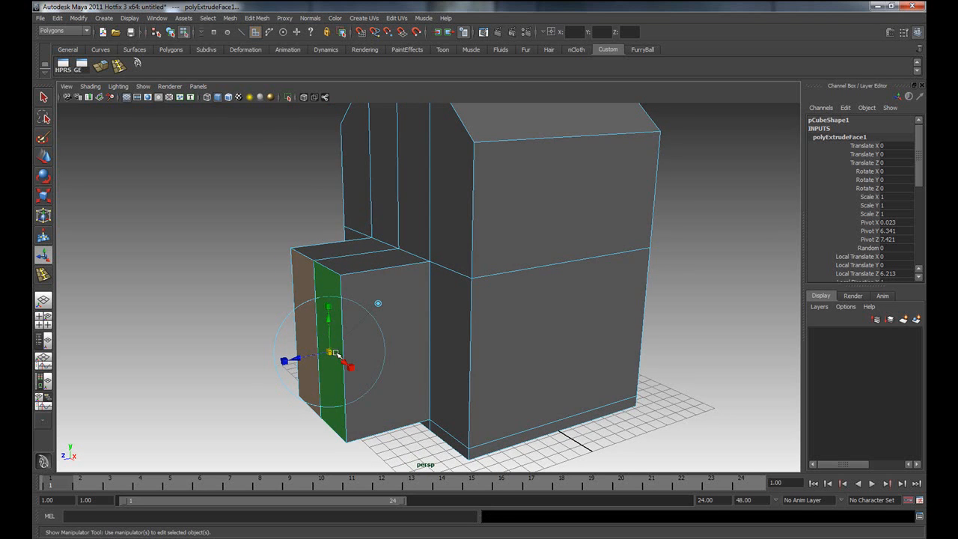
left_click_drag(321, 355, 375, 363, "alt")
right_click(352, 340)
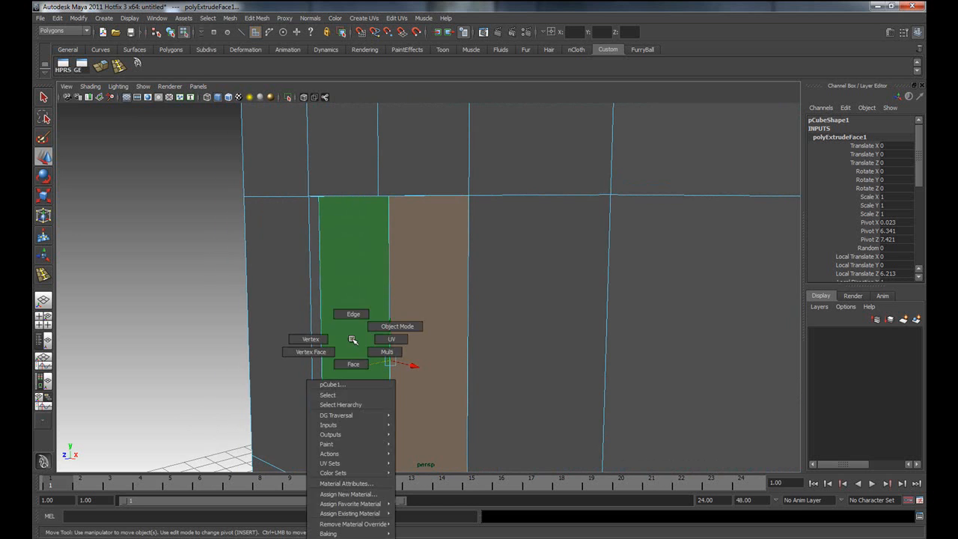
right_click_drag(380, 326, 381, 325)
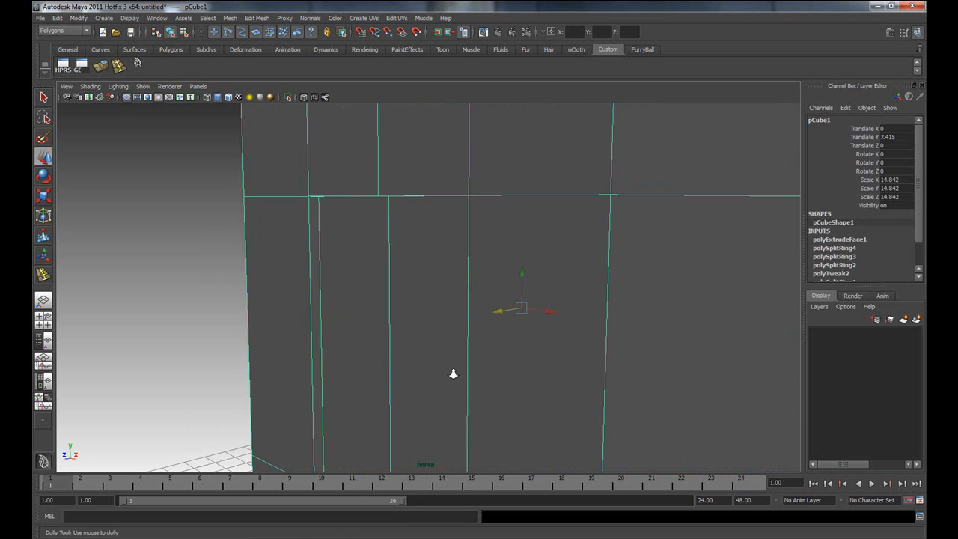
Examine the recessed doorway and the gable of the house from the front and from angled views.
scroll(454, 384, "down", 5)
scroll(455, 389, "down", 3)
left_click_drag(353, 381, 442, 377, "alt")
left_click(605, 361)
left_click_drag(569, 419, 520, 443, "alt")
left_click(494, 353)
left_click_drag(494, 359, 483, 422, "alt")
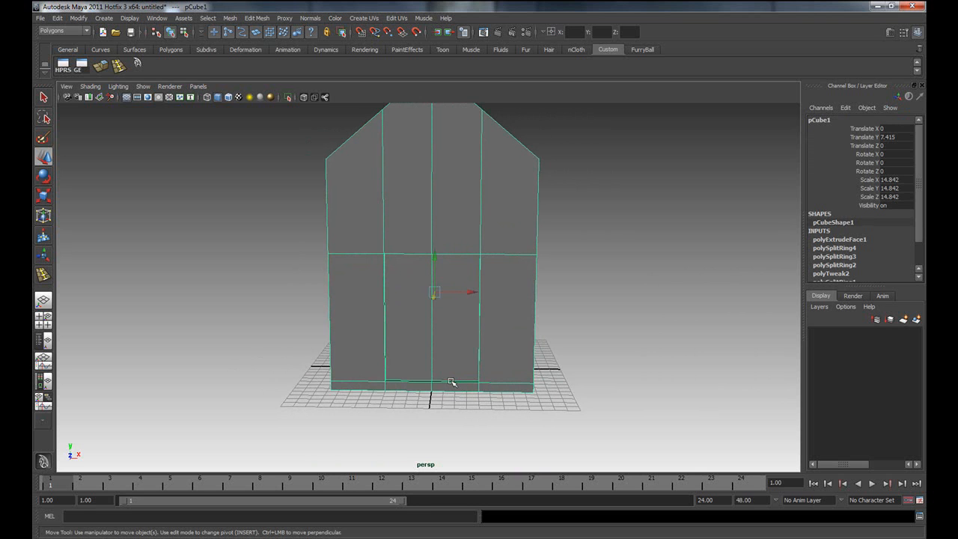
mouse_move(528, 410)
left_mouse_down("alt")
mouse_move(464, 410)
mouse_move(547, 392)
mouse_move(589, 399)
mouse_move(517, 415)
left_mouse_up("alt")
right_click_drag(515, 408, 545, 390, "alt")
left_click_drag(545, 389, 402, 345, "alt")
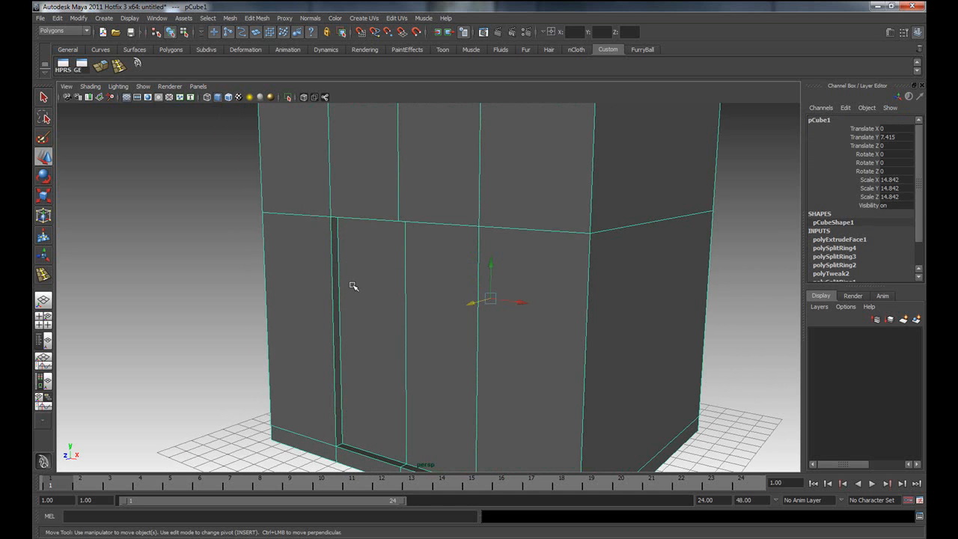
right_click_drag(554, 382, 509, 322, "alt")
left_click_drag(475, 262, 560, 331, "alt")
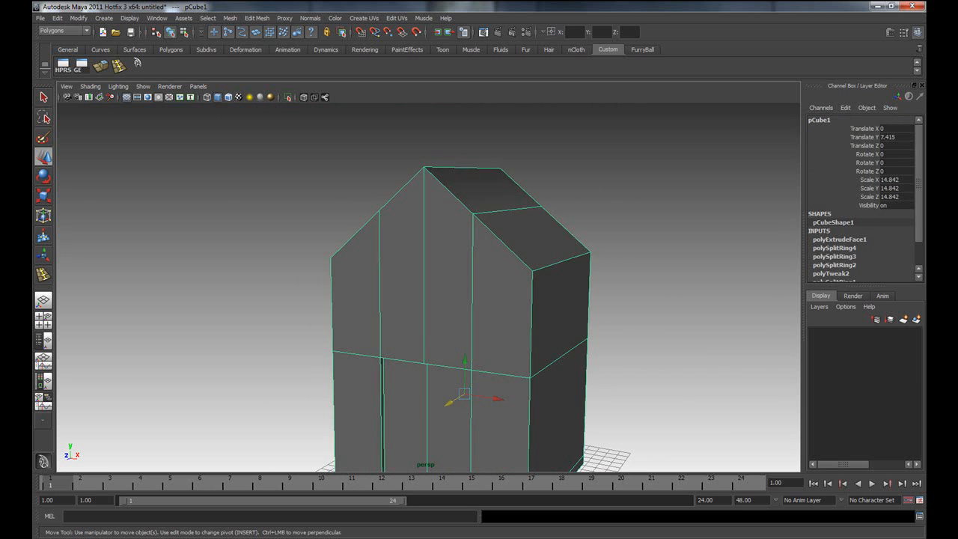
Compare the front gable with the house reference image and return to Maya.
key("alt+Tab")
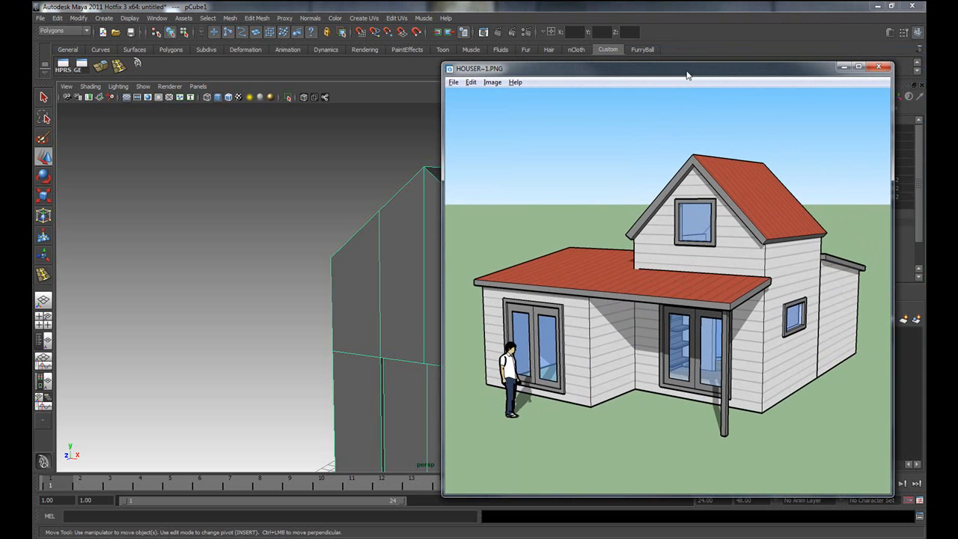
key("alt+Tab")
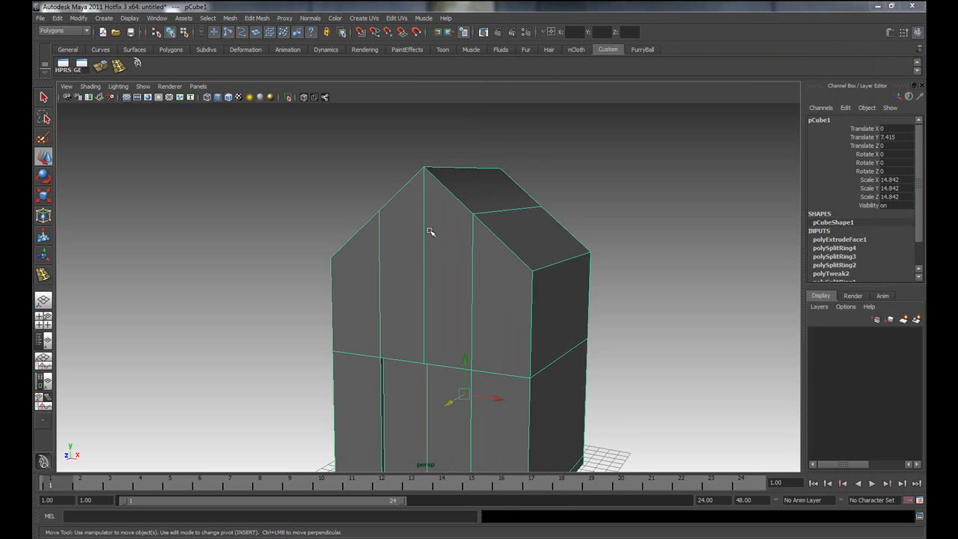
left_click_drag(437, 268, 432, 292, "alt")
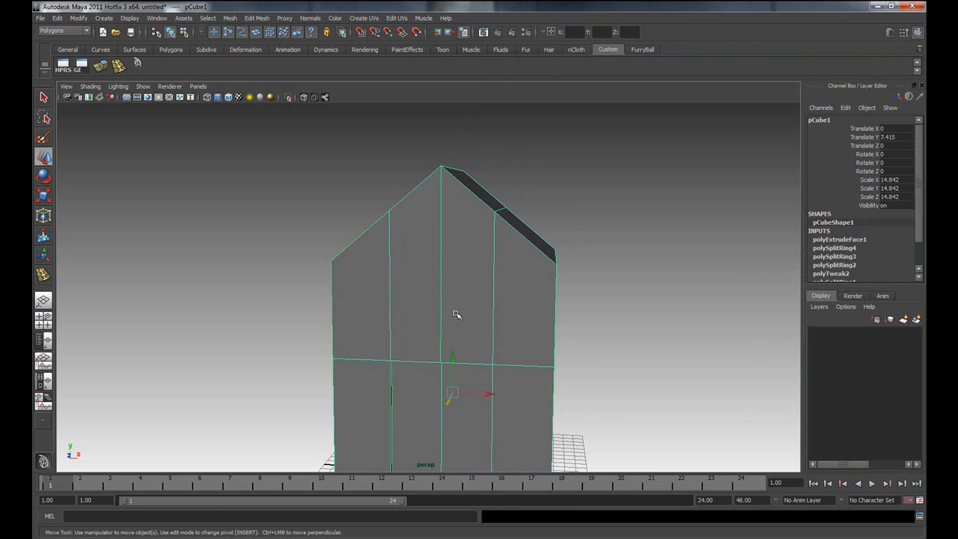
Add the Insert Edge Loop Tool from the mesh editing commands to the Custom shelf.
left_click(252, 20)
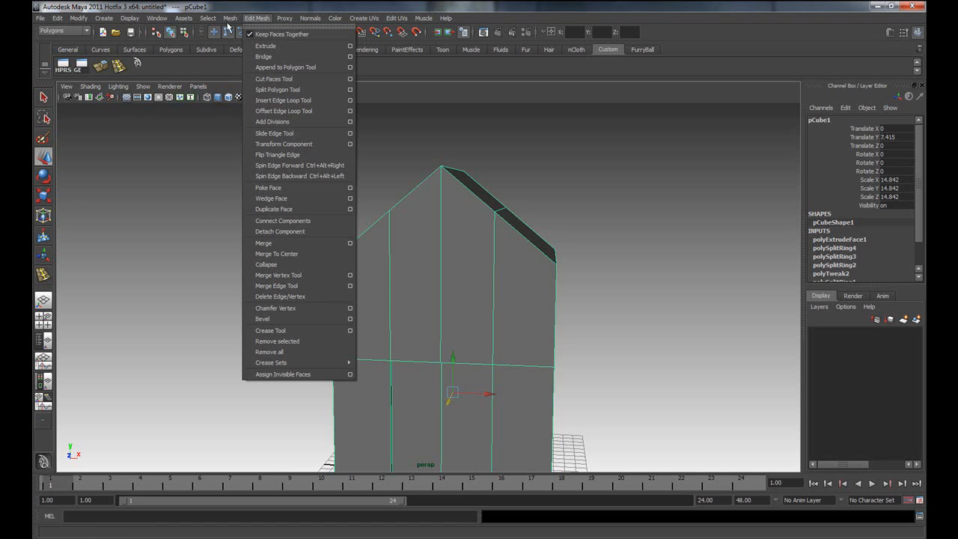
left_click(258, 19)
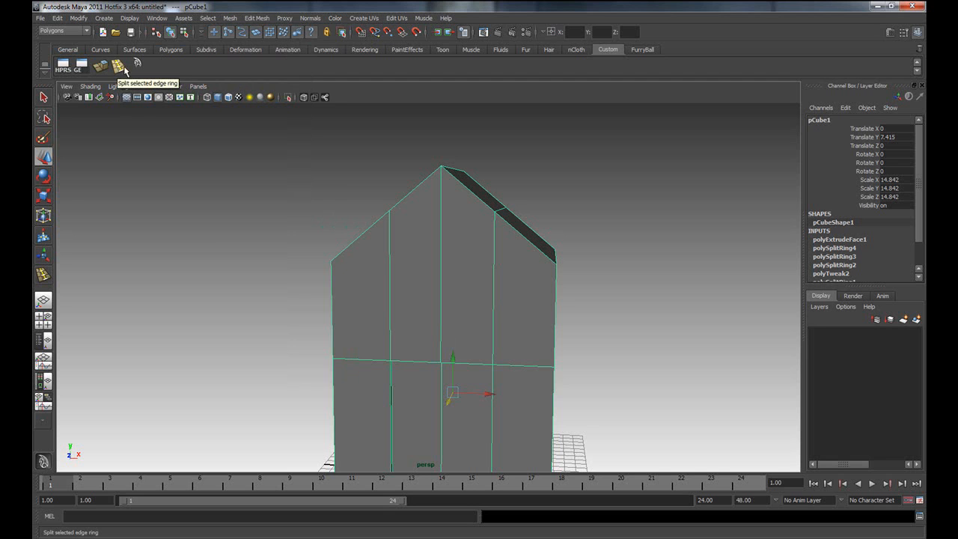
left_click(255, 18)
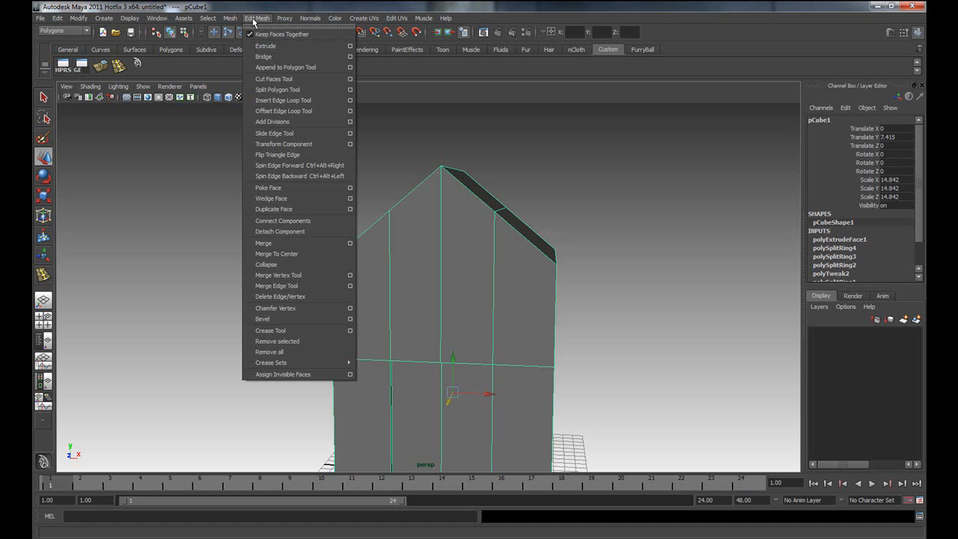
left_click(281, 101, "ctrl+shift")
left_click(200, 64)
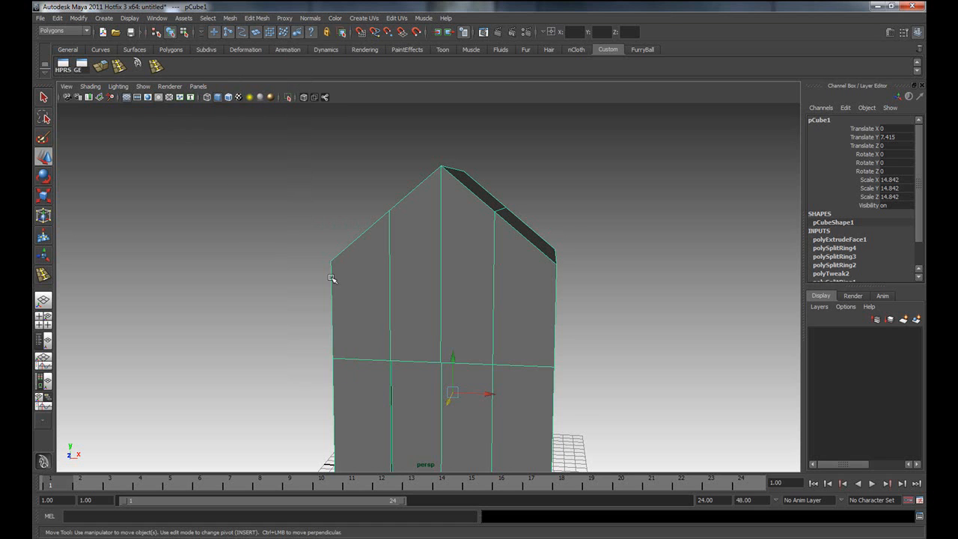
Try inserting edge loops across the upper front wall and along the roof slopes, undoing each one.
left_click_drag(522, 349, 517, 300, "alt")
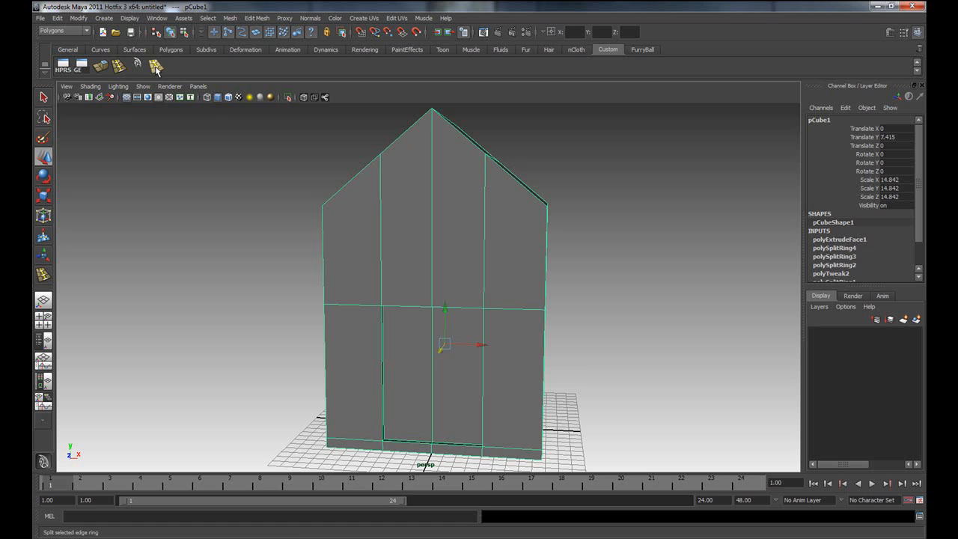
left_click(155, 66)
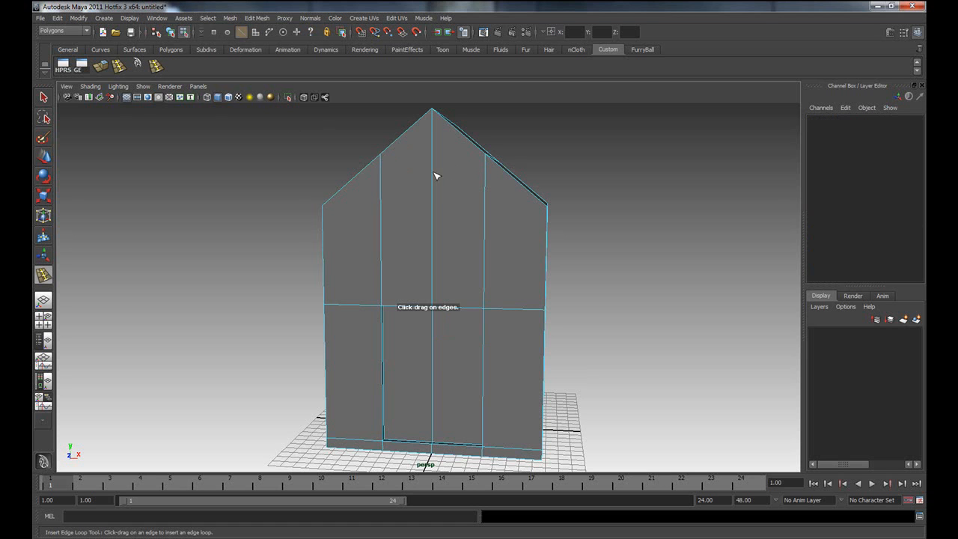
left_click_drag(434, 172, 440, 213)
key("ctrl+z")
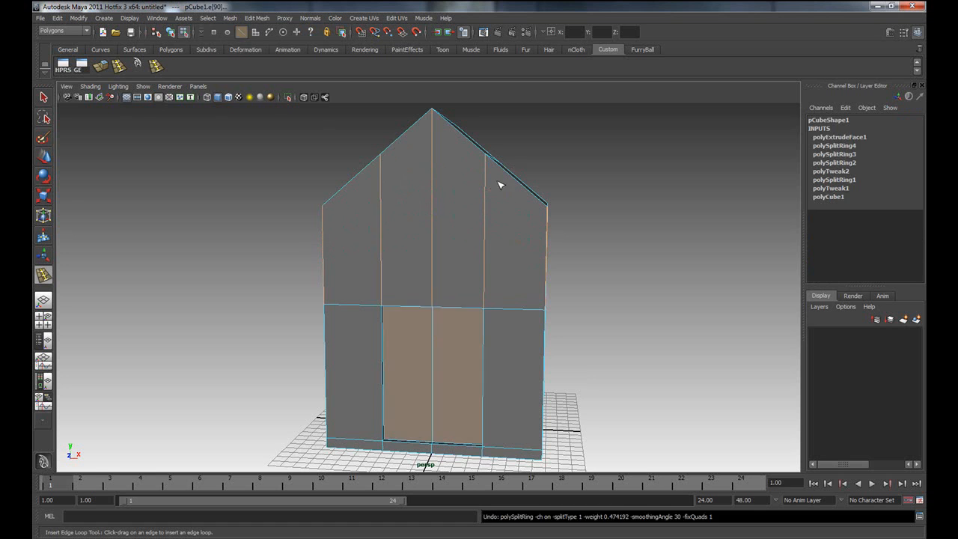
left_click_drag(513, 179, 513, 179)
key("ctrl+z")
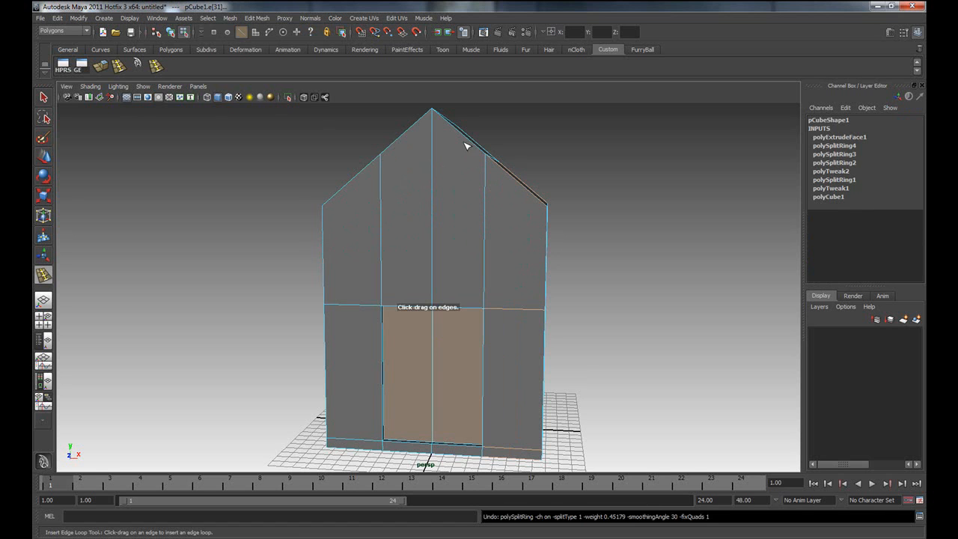
left_click(469, 140)
key("ctrl+z")
left_click(435, 133)
left_click_drag(434, 141, 438, 152)
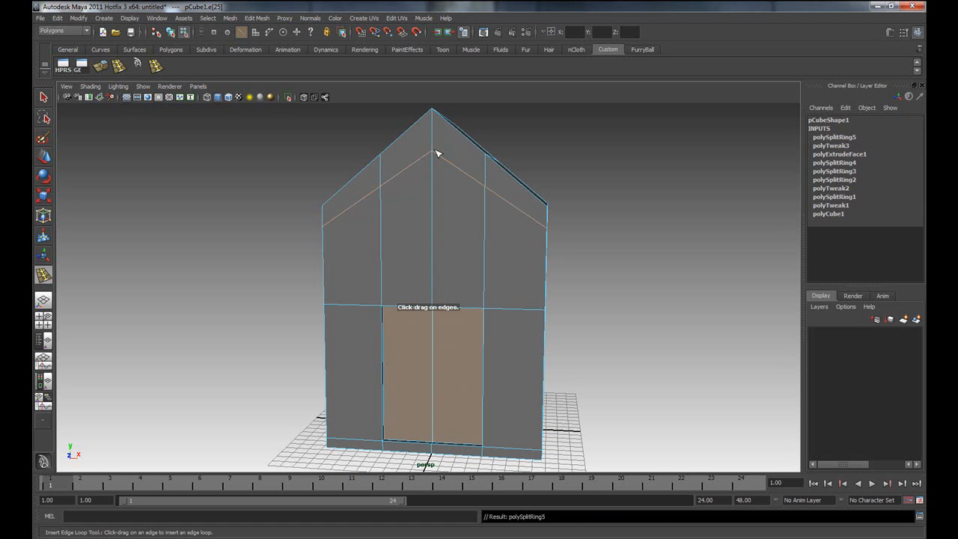
key("ctrl+z")
Cut a horizontal edge across the front gable with the Split Polygon Tool, joining the two mid-slope vertices through the centre line.
right_click_drag(449, 192, 484, 181)
key("q")
left_click(457, 197)
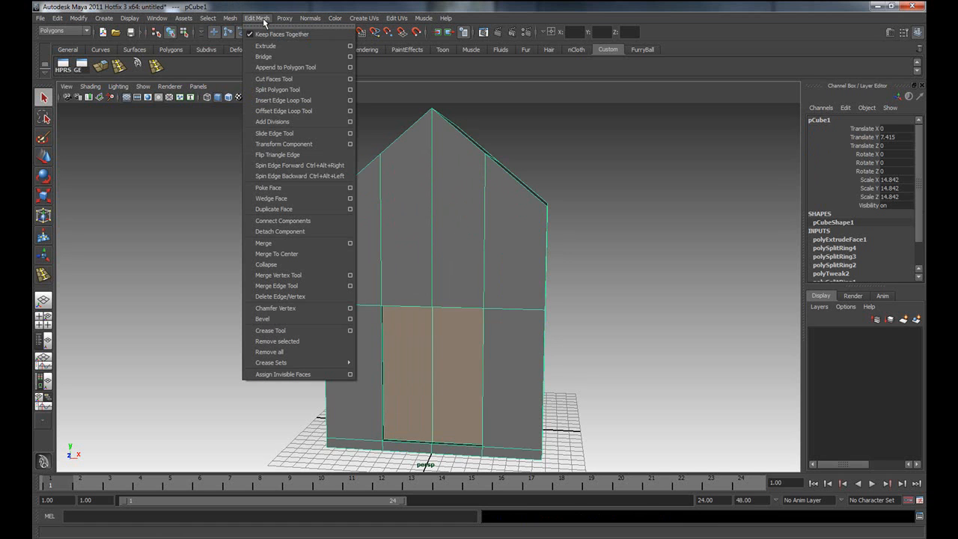
left_click(284, 90)
left_click_drag(423, 190, 440, 178, "alt")
left_click(411, 156)
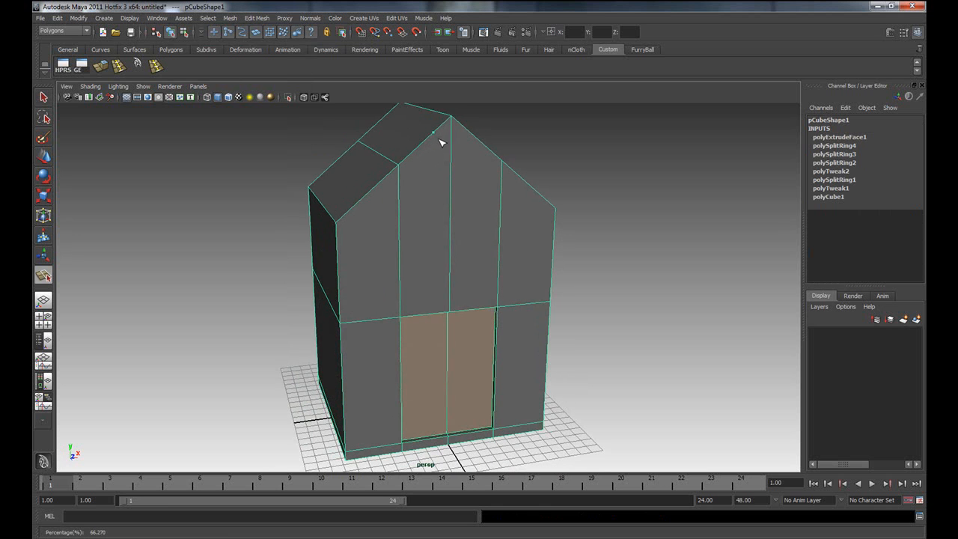
left_click(402, 182)
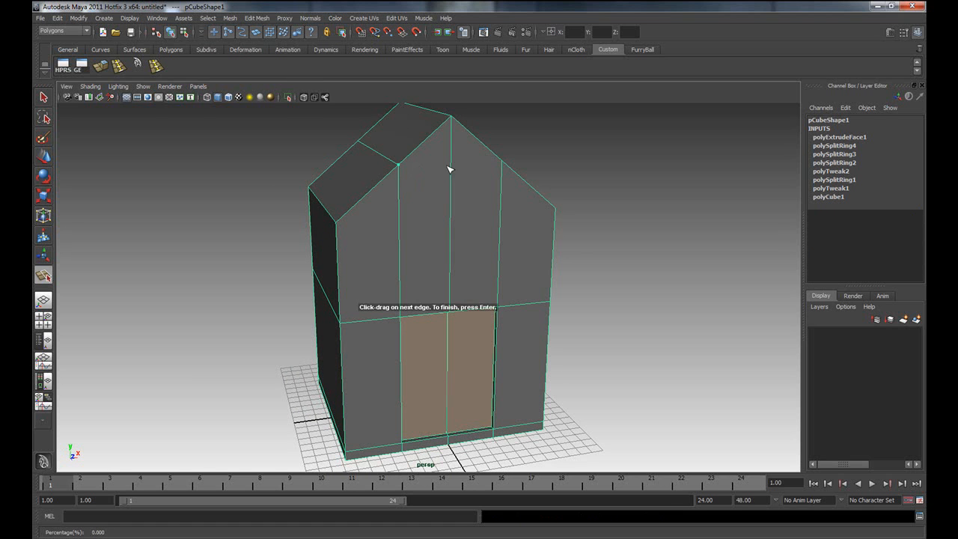
left_click_drag(452, 158, 503, 182)
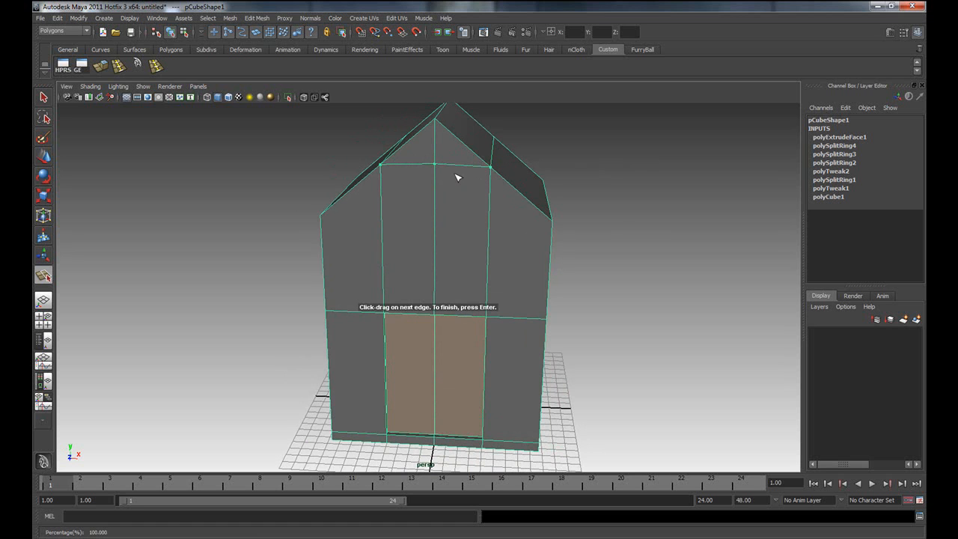
key("Return")
key("q")
Move the gable cut's centre vertex vertically to line it up with the cut's two outer vertices.
mouse_move(457, 214)
left_mouse_down("alt")
mouse_move(455, 202)
mouse_move(462, 211)
left_mouse_up("alt")
right_click_drag(462, 211, 438, 161)
left_click(438, 156)
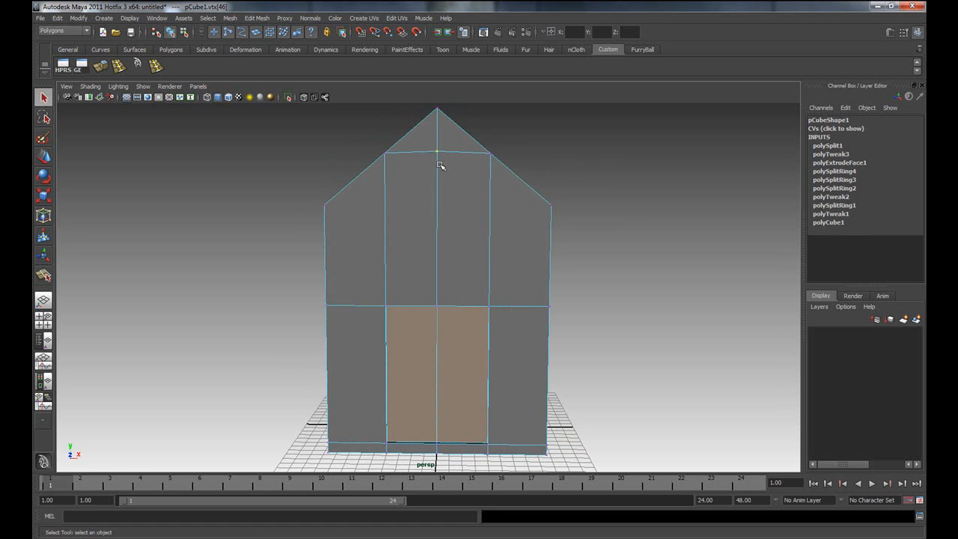
key("w")
left_click_drag(439, 135, 491, 156)
mouse_move(468, 191)
left_mouse_down("alt")
mouse_move(479, 193)
mouse_move(450, 197)
mouse_move(459, 201)
left_mouse_up("alt")
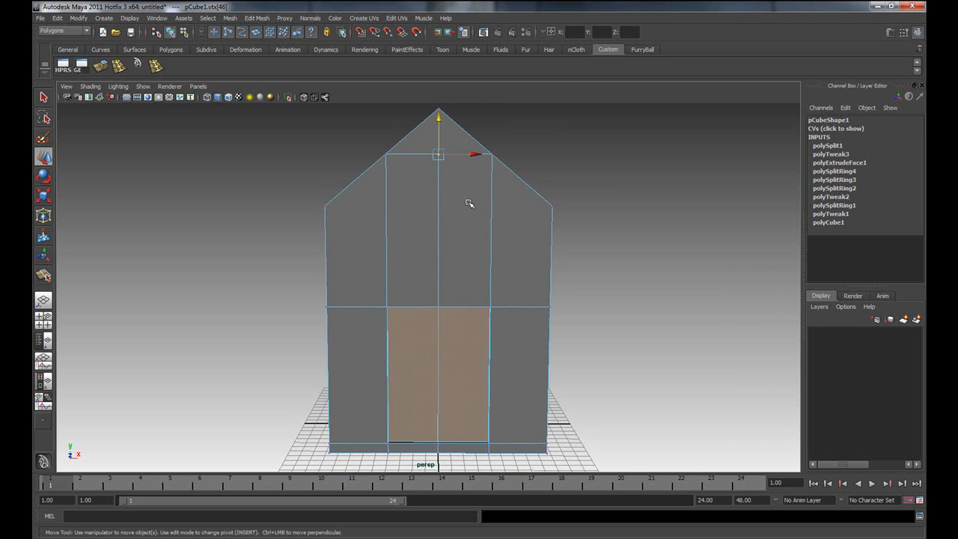
Cut a horizontal edge across the front wall between the two eave corners with the Split Polygon Tool.
right_click_drag(472, 198, 512, 183)
left_click_drag(423, 229, 333, 208, "alt")
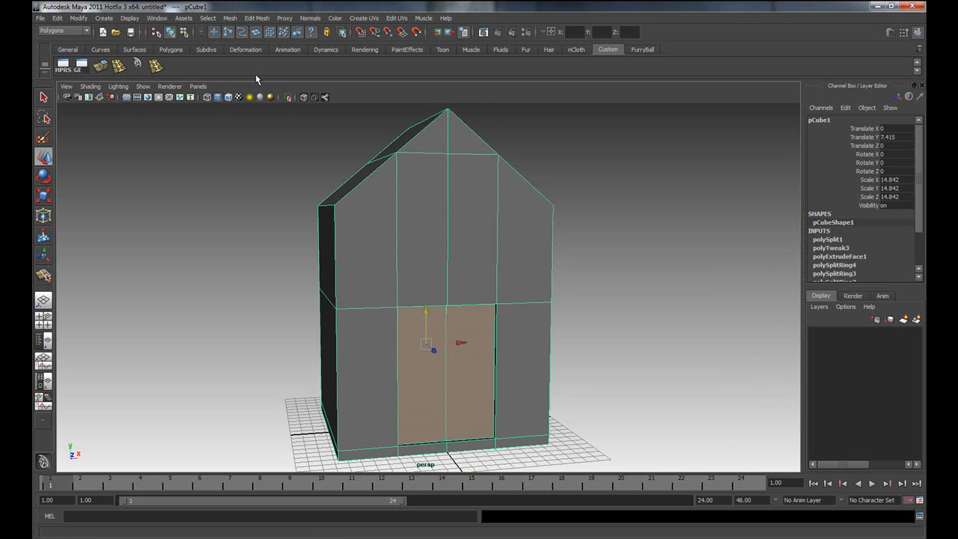
left_click(251, 19)
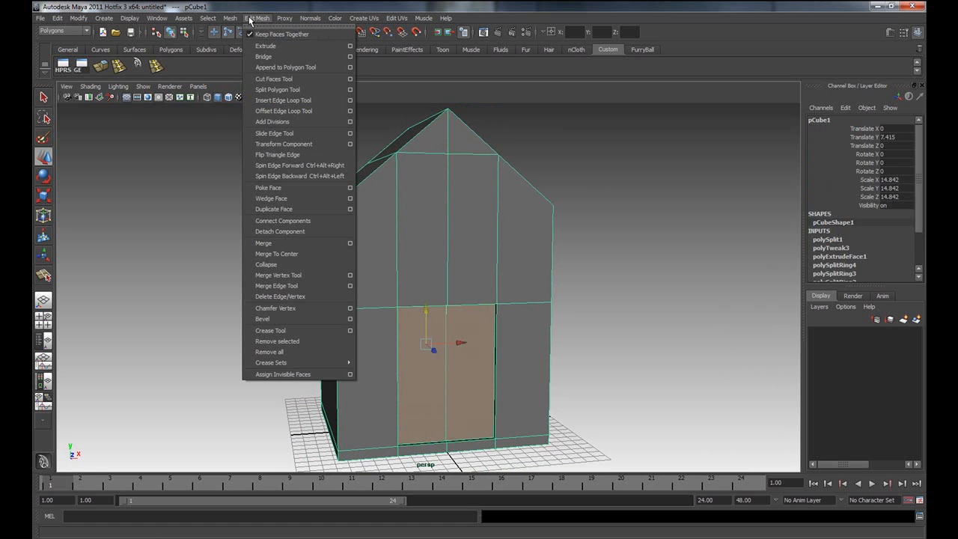
left_click(276, 89)
left_click_drag(487, 229, 370, 199, "alt")
left_click(356, 195)
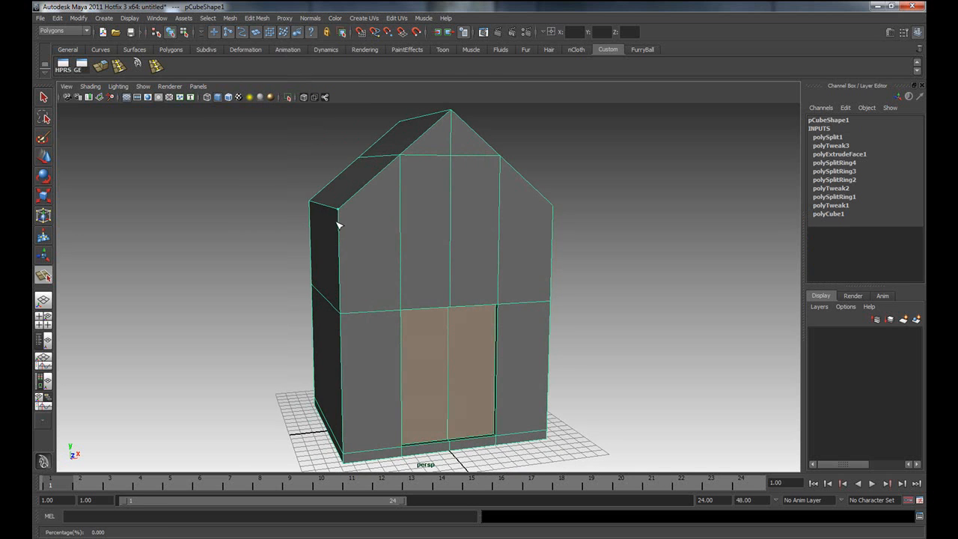
left_click_drag(484, 240, 427, 241, "alt")
left_click(524, 219)
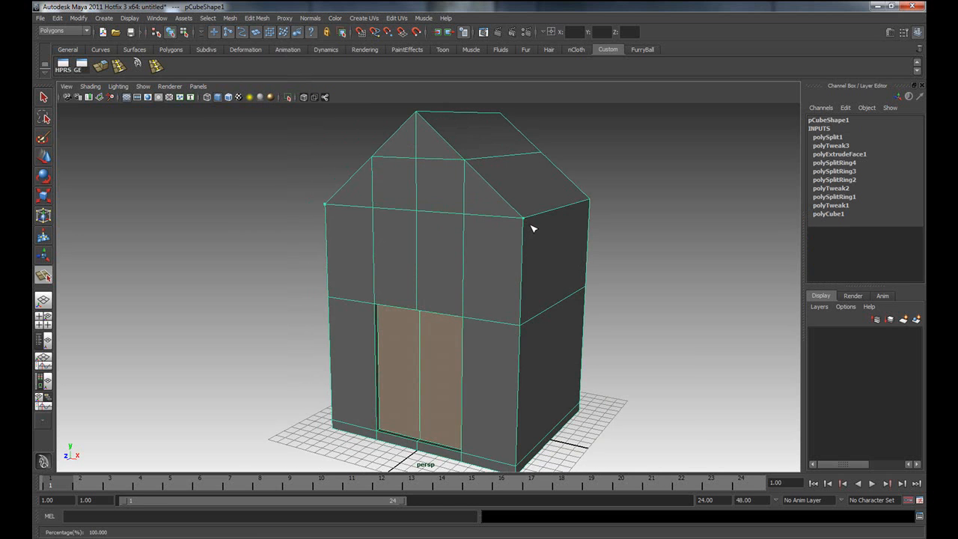
key("Return")
left_click_drag(427, 259, 475, 259, "alt")
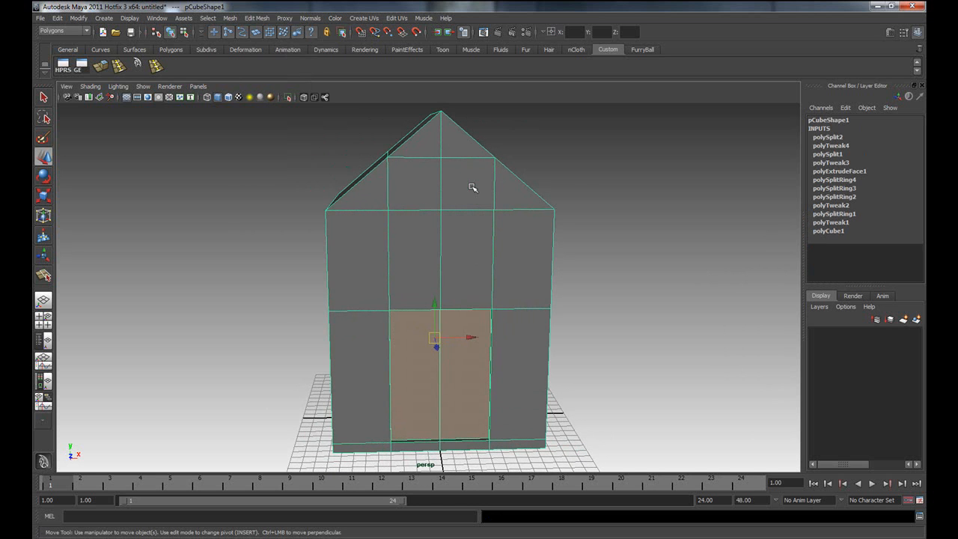
Extrude the two central gable faces without offsetting them, and return to object selection.
mouse_move(448, 199)
left_mouse_down("alt")
mouse_move(381, 203)
mouse_move(448, 195)
left_mouse_up("alt")
mouse_move(957, 69)
left_mouse_down()
mouse_move(571, 68)
mouse_move(957, 72)
left_mouse_up()
left_click_drag(439, 207, 466, 222, "alt")
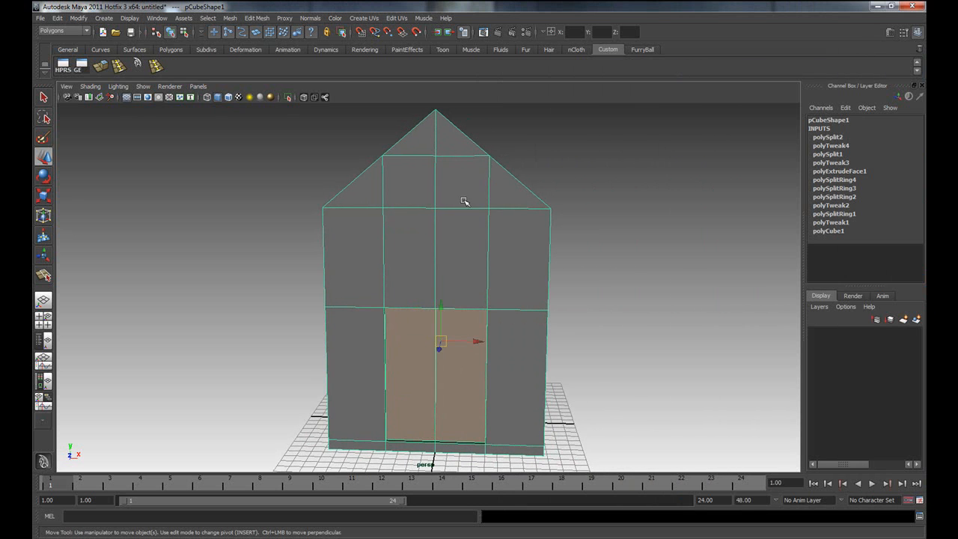
right_click(463, 197)
left_click(464, 220)
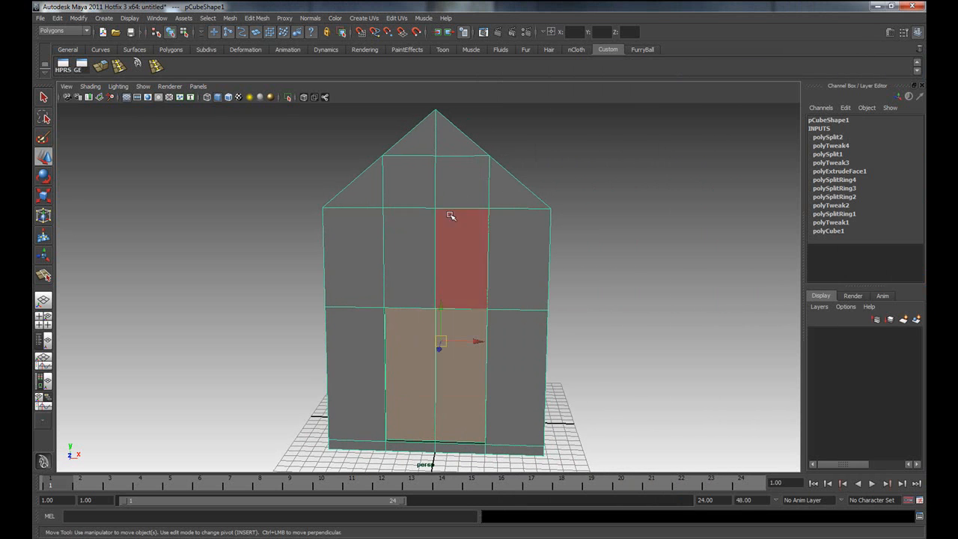
left_click(410, 187)
left_click(462, 192, "shift")
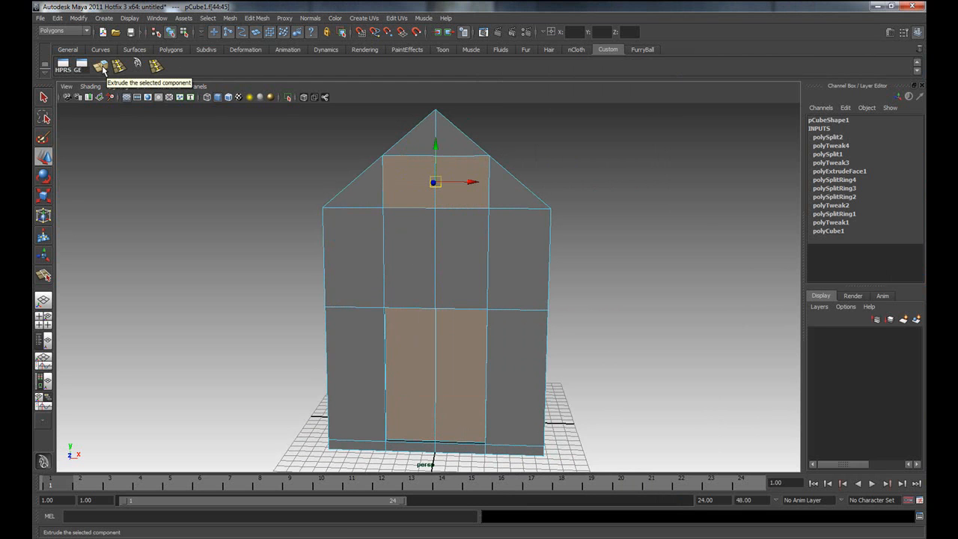
left_click(257, 18)
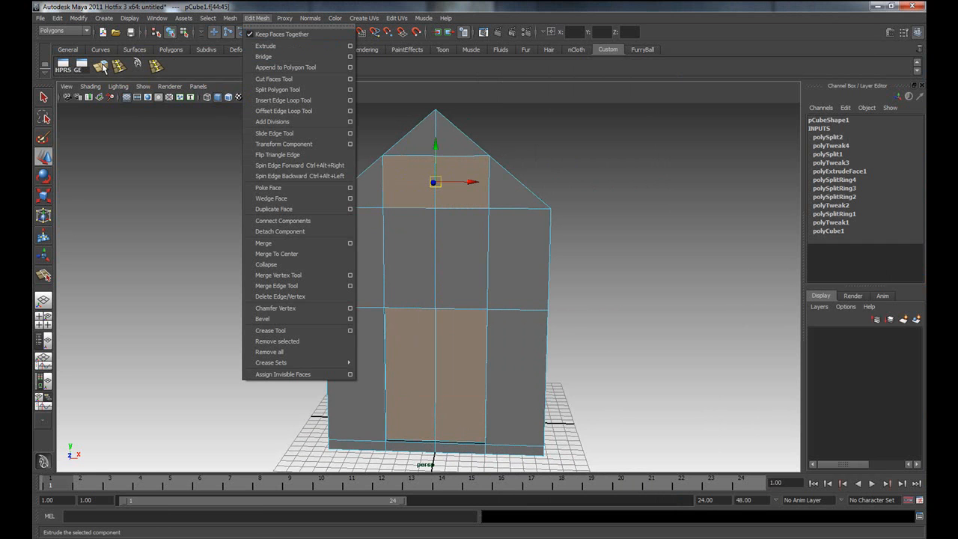
left_click(111, 68)
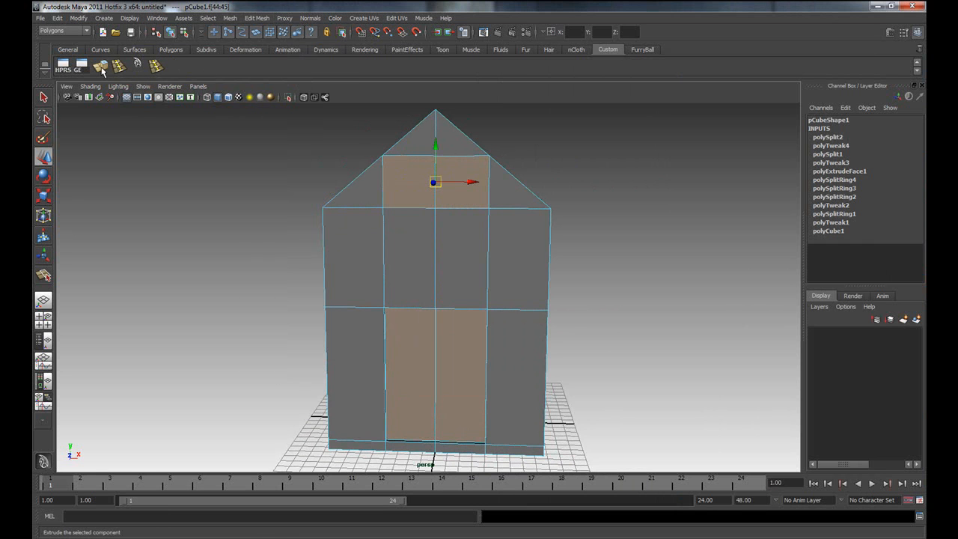
left_click(102, 67)
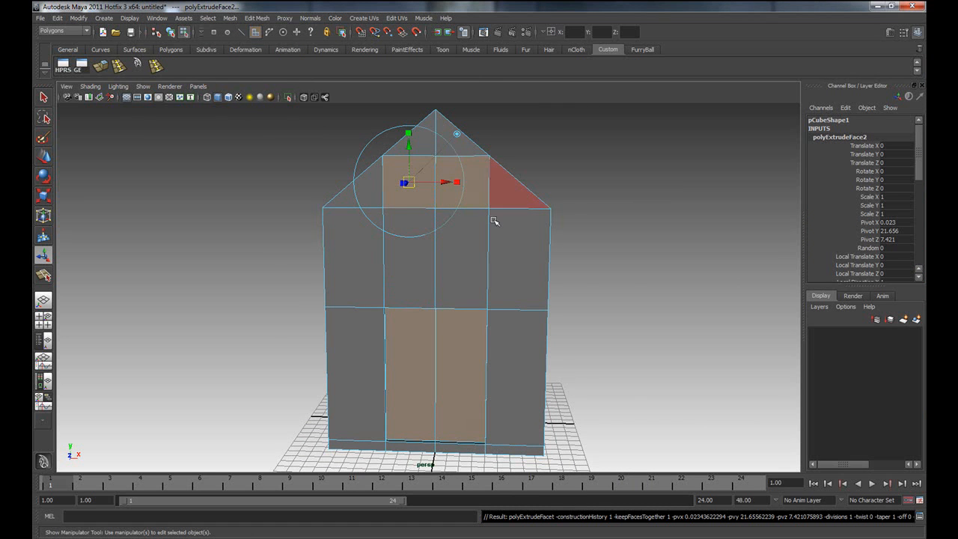
left_click_drag(529, 223, 485, 220, "alt")
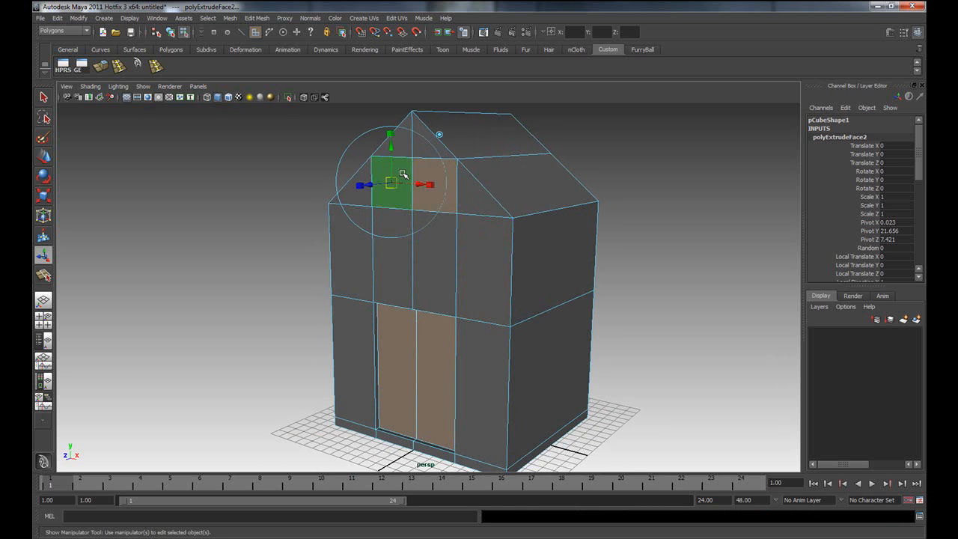
right_click_drag(507, 193, 529, 180)
left_click(529, 180)
left_click(531, 290)
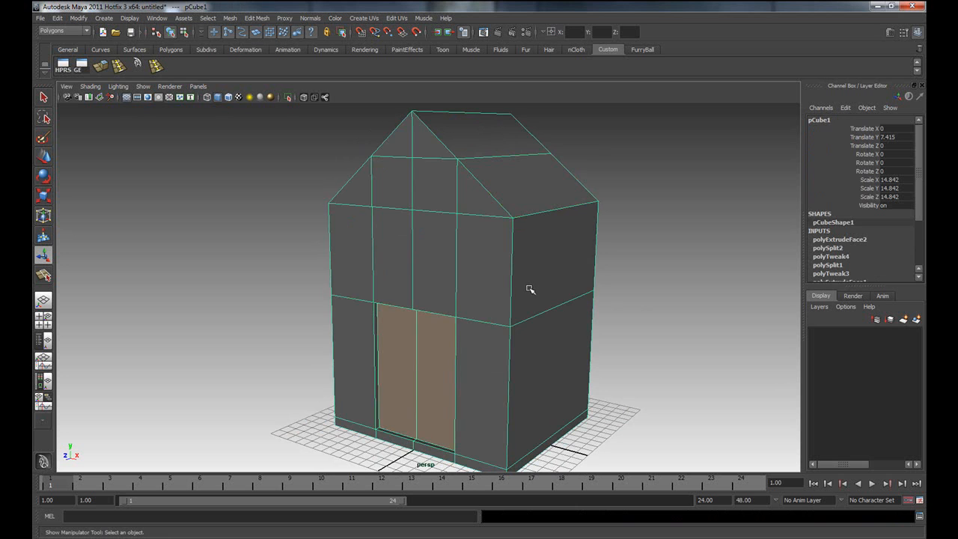
Try moving one of the central gable faces forward, out from the front wall.
right_click_drag(375, 248, 451, 200, "alt")
middle_click_drag(451, 200, 421, 329, "alt")
left_click_drag(421, 329, 443, 327, "alt")
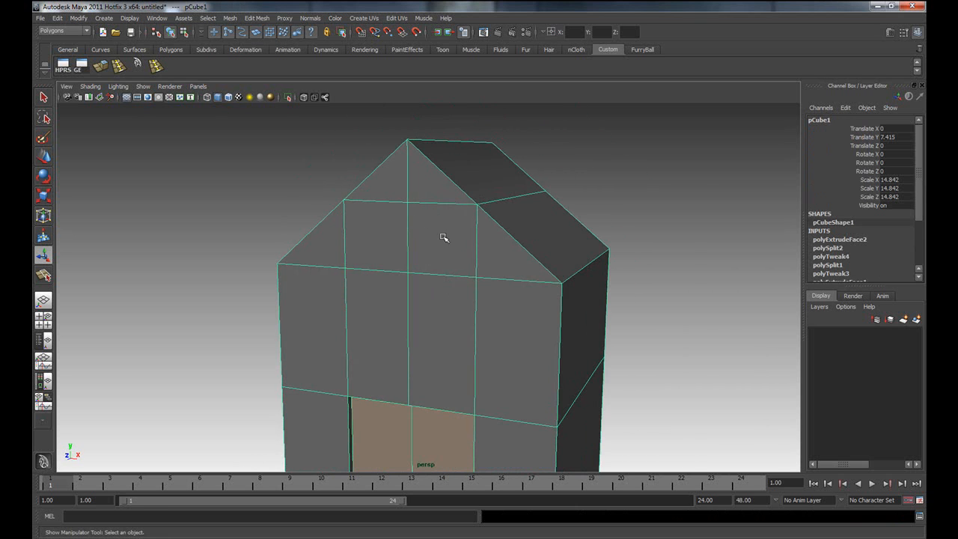
right_click_drag(438, 229, 441, 251)
left_click(440, 250)
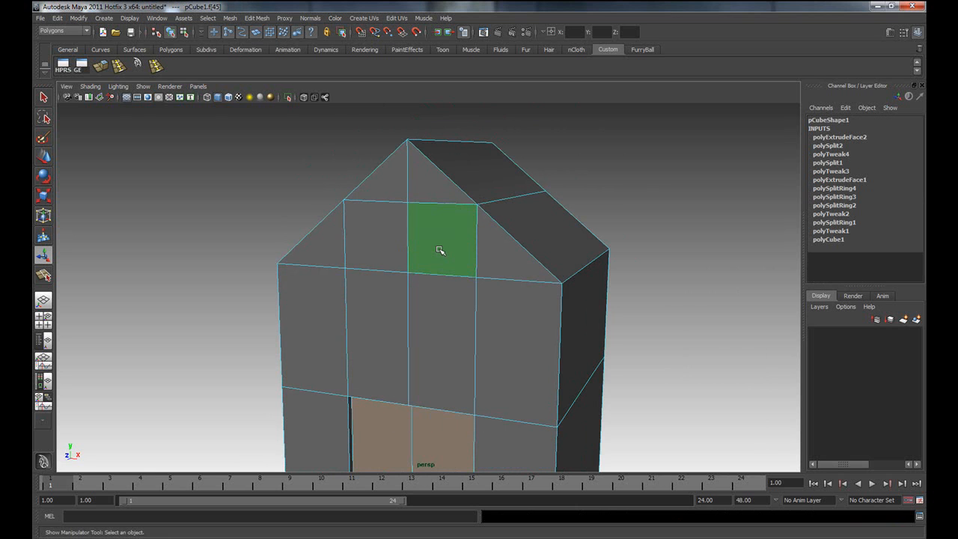
key("w")
left_click_drag(431, 243, 389, 277)
left_click_drag(475, 284, 427, 290, "alt")
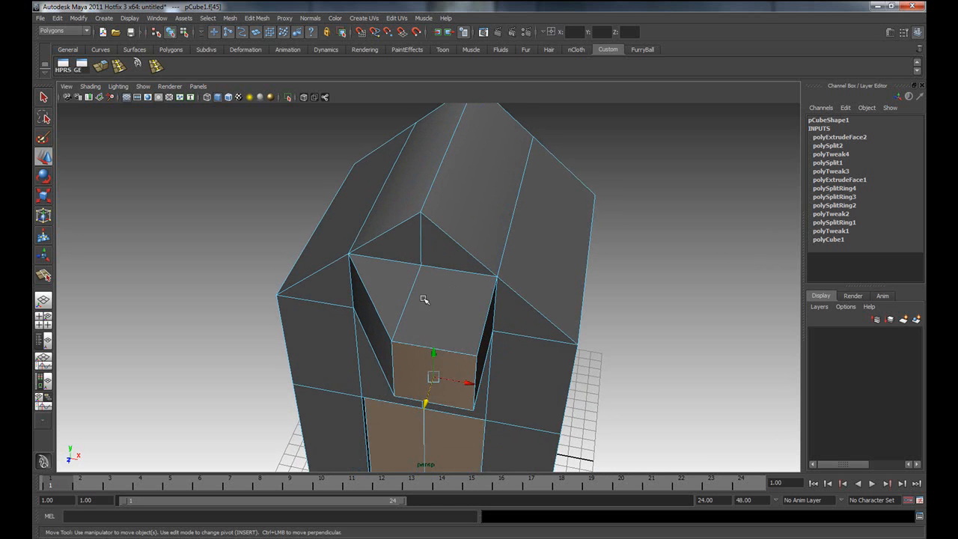
left_click_drag(469, 319, 441, 277, "alt")
Undo the face move, the zero-offset gable extrusion and the related face selections.
key("ctrl+z")
key("ctrl+z")
key("ctrl+z")
key("ctrl+z")
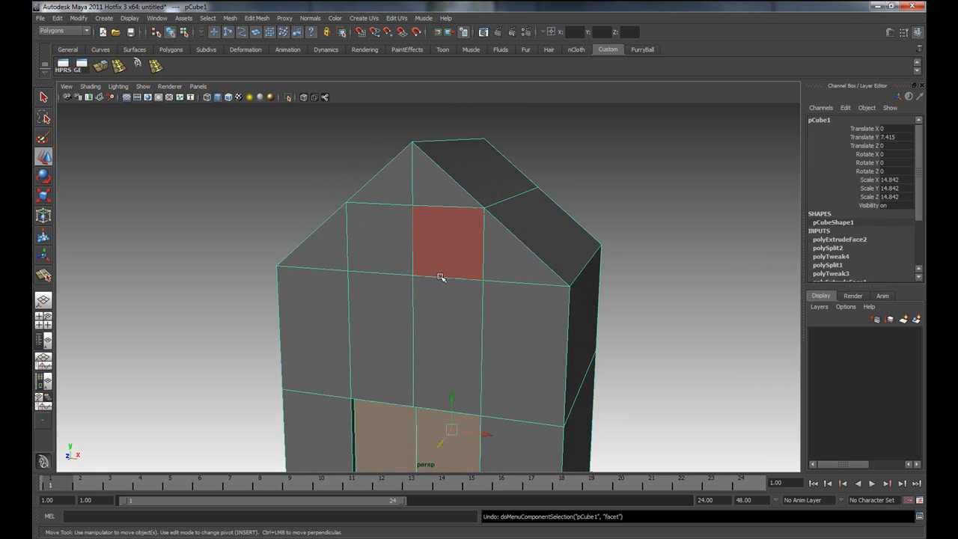
key("ctrl+z")
key("ctrl+z")
key("ctrl+z")
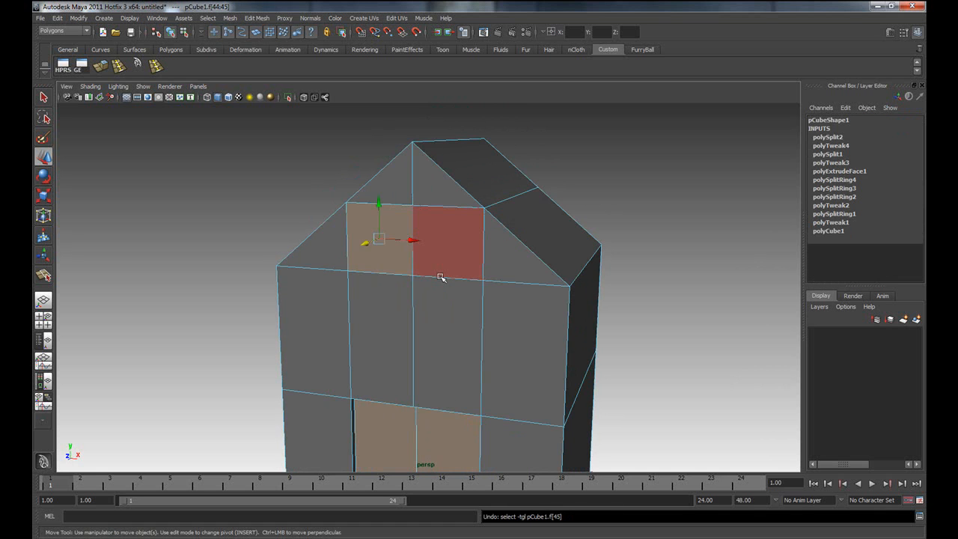
key("ctrl+z")
Select both central gable faces between the mid-slope and eave edges and extrude them together.
right_click_drag(441, 277, 476, 260)
middle_click_drag(494, 348, 522, 284, "alt")
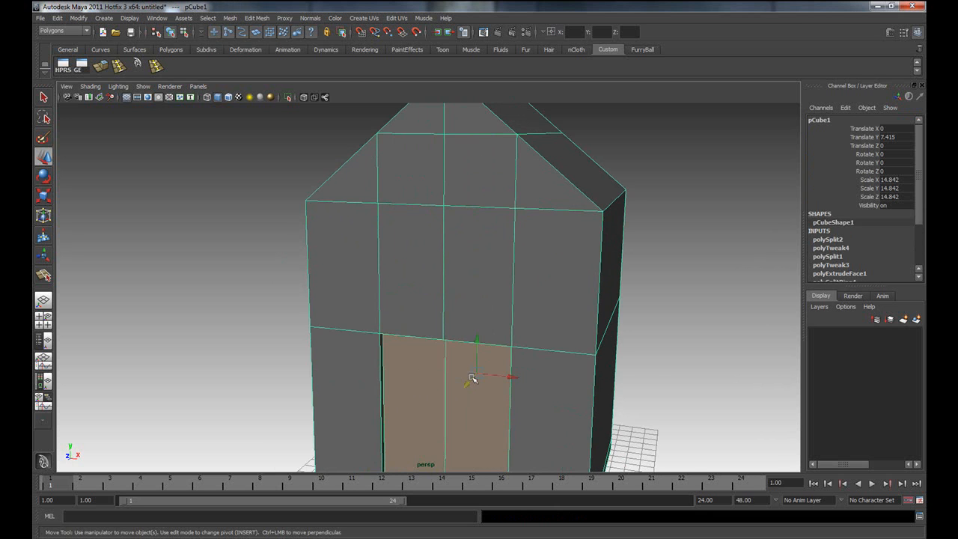
middle_click_drag(488, 383, 489, 312, "alt")
left_click_drag(473, 328, 493, 321, "alt")
right_click_drag(490, 321, 487, 345)
left_click(424, 352)
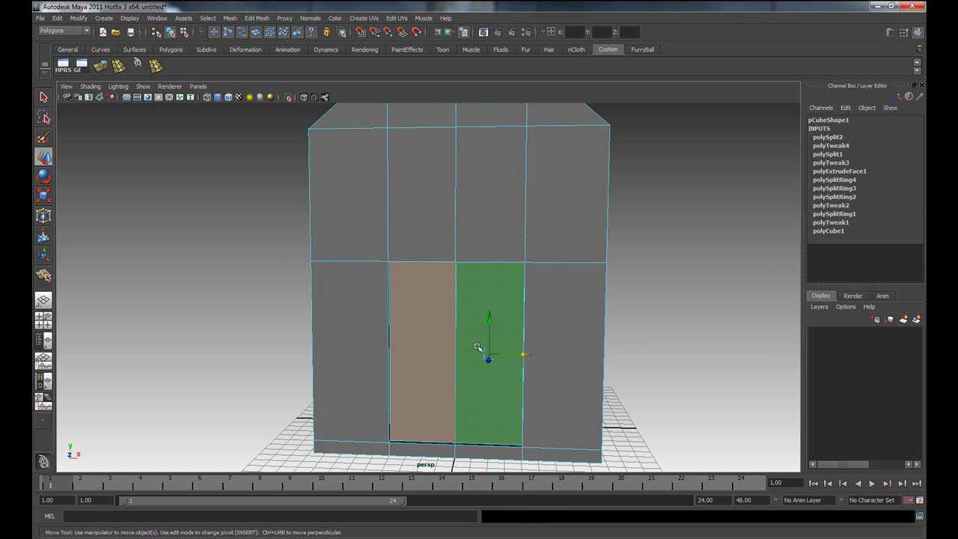
left_click(563, 352)
middle_click_drag(501, 206, 468, 295, "alt")
left_click(430, 252)
left_click(466, 258, "shift")
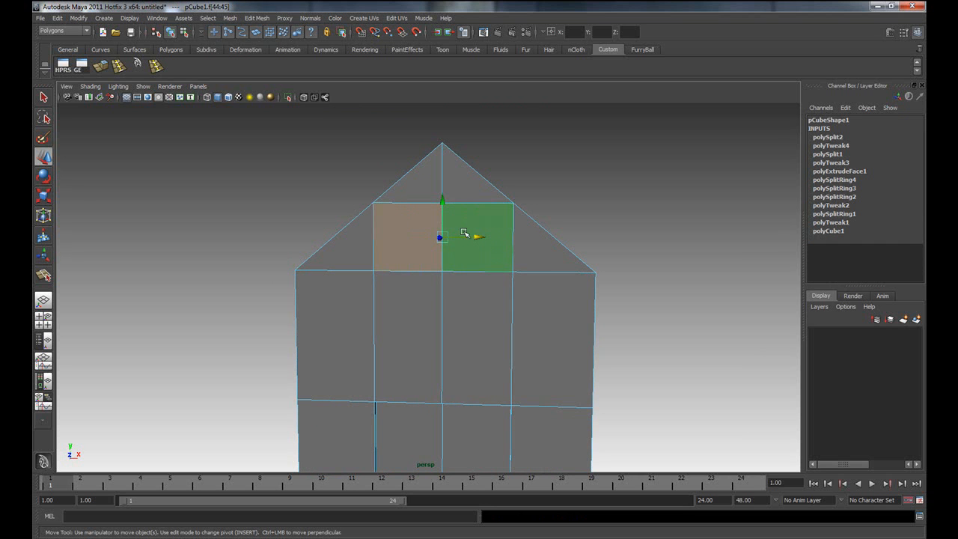
left_click_drag(432, 251, 416, 260, "alt")
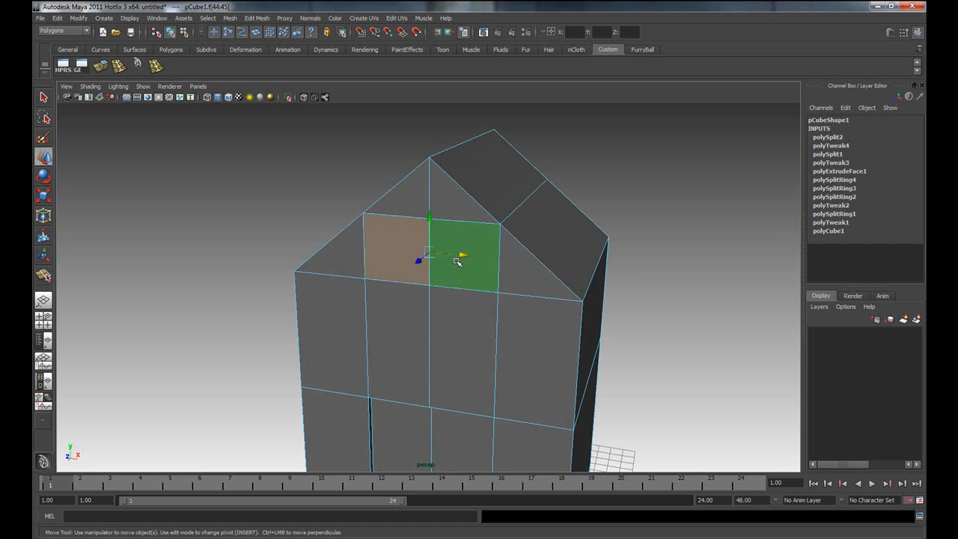
left_click(101, 67)
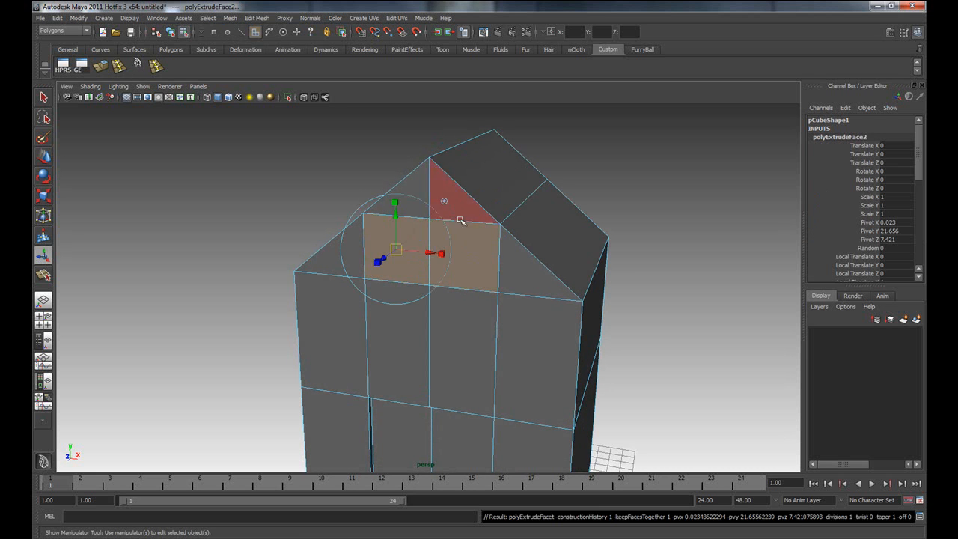
Scale the extruded gable faces slightly inward, narrow them horizontally to a near-square window, and return to object selection.
key("r")
left_click_drag(462, 272, 418, 259, "alt")
left_click_drag(462, 302, 498, 283, "alt")
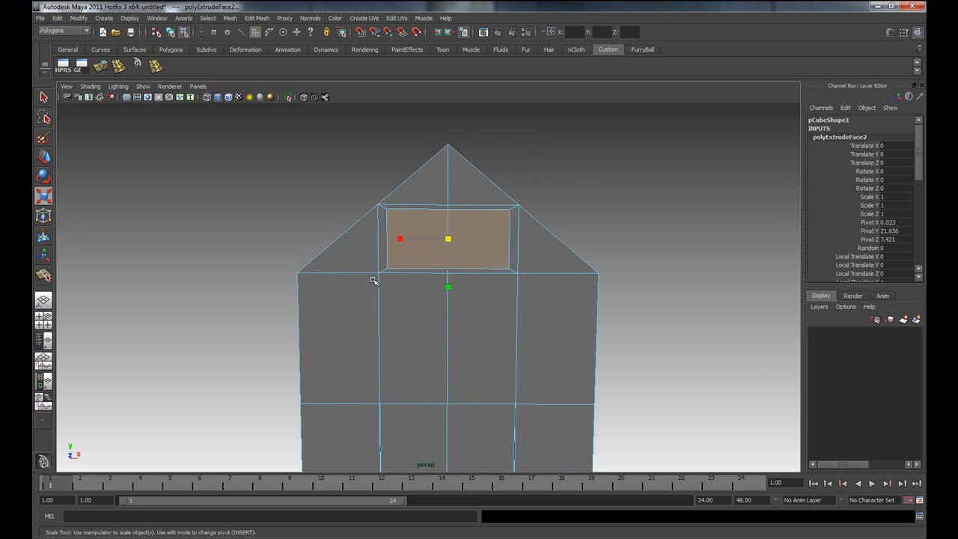
right_click_drag(440, 287, 469, 287, "alt")
middle_click_drag(494, 246, 479, 280, "alt")
left_click_drag(466, 312, 471, 305, "alt")
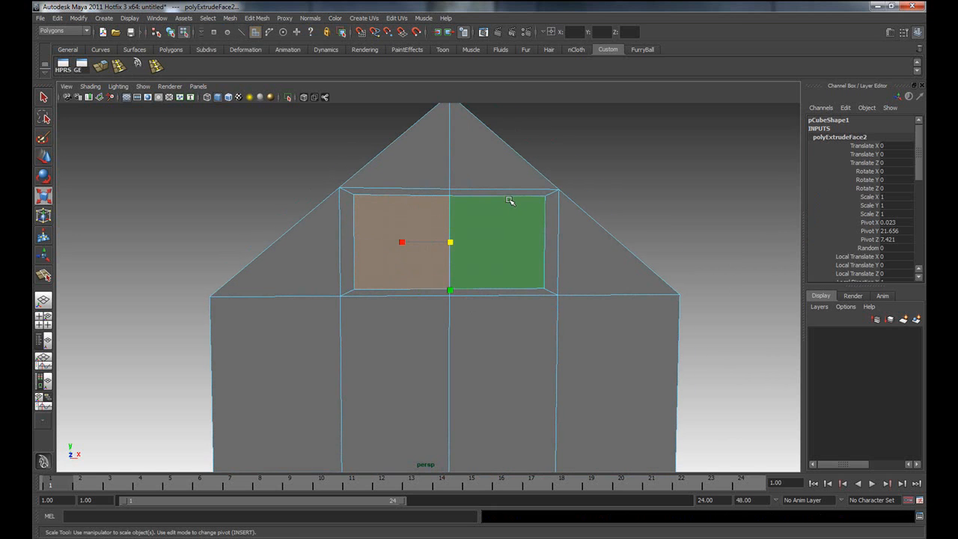
left_click_drag(404, 242, 426, 241)
left_click_drag(475, 306, 462, 310, "alt")
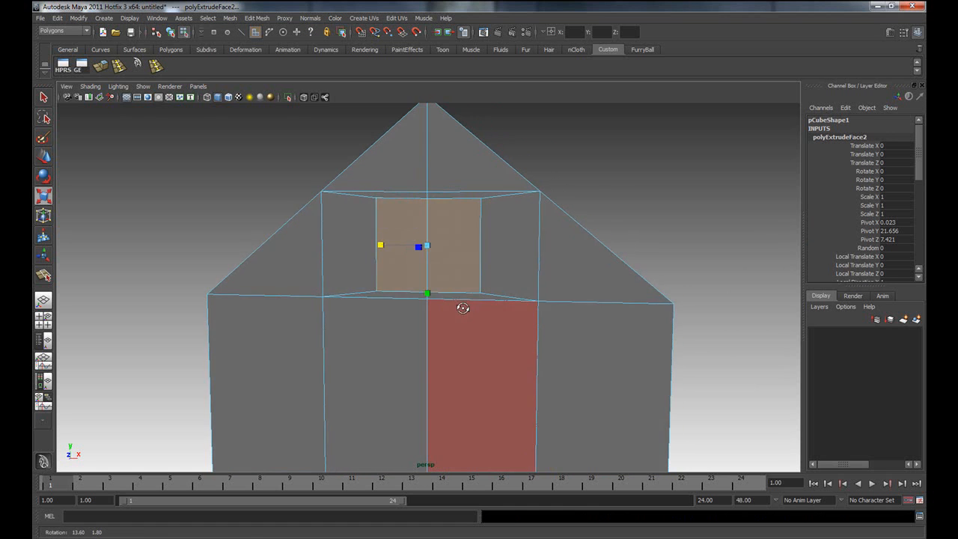
left_click_drag(473, 274, 495, 277, "alt")
right_click_drag(491, 252, 534, 239)
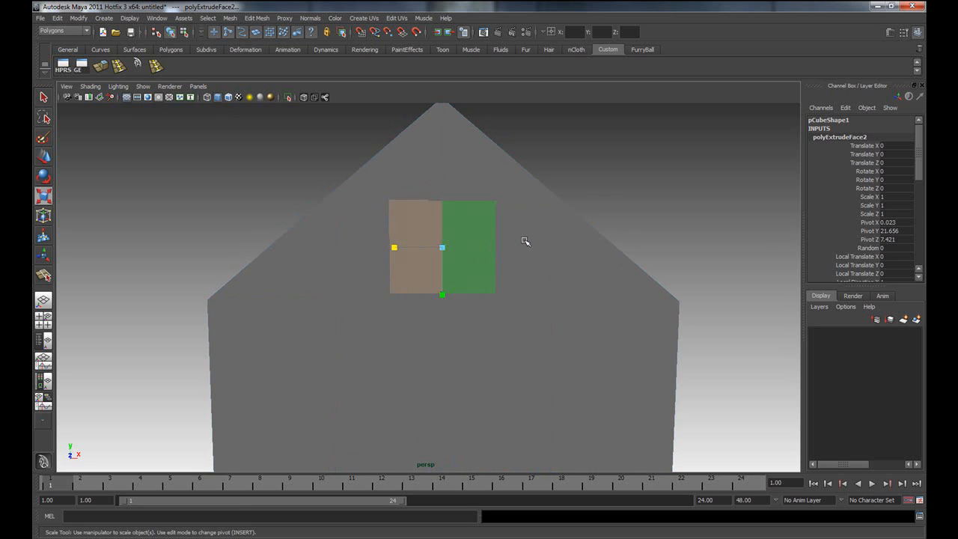
left_click(648, 211)
left_click(496, 248)
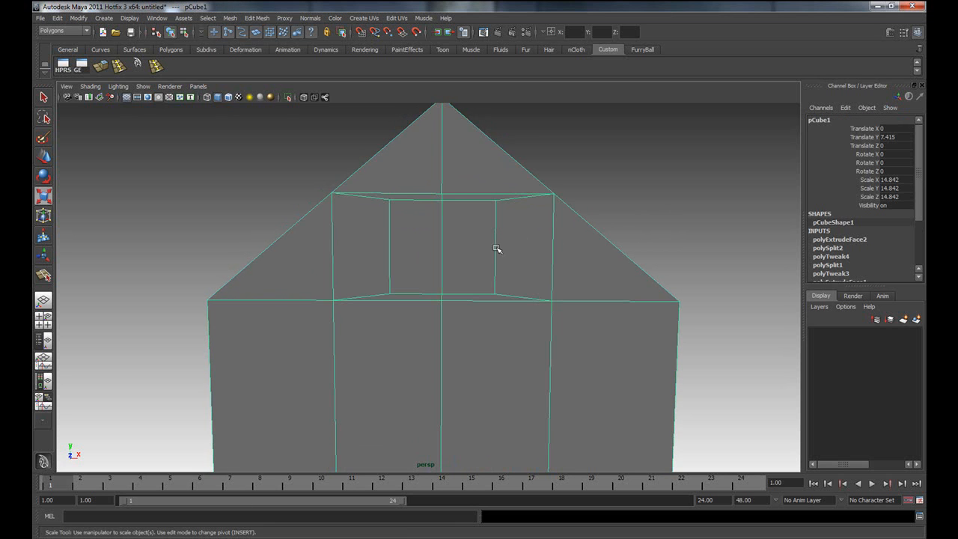
Extrude the two inner window faces again and move them slightly into the wall to recess the window.
right_click_drag(470, 236, 469, 258)
left_click(469, 261)
left_click(408, 262, "shift")
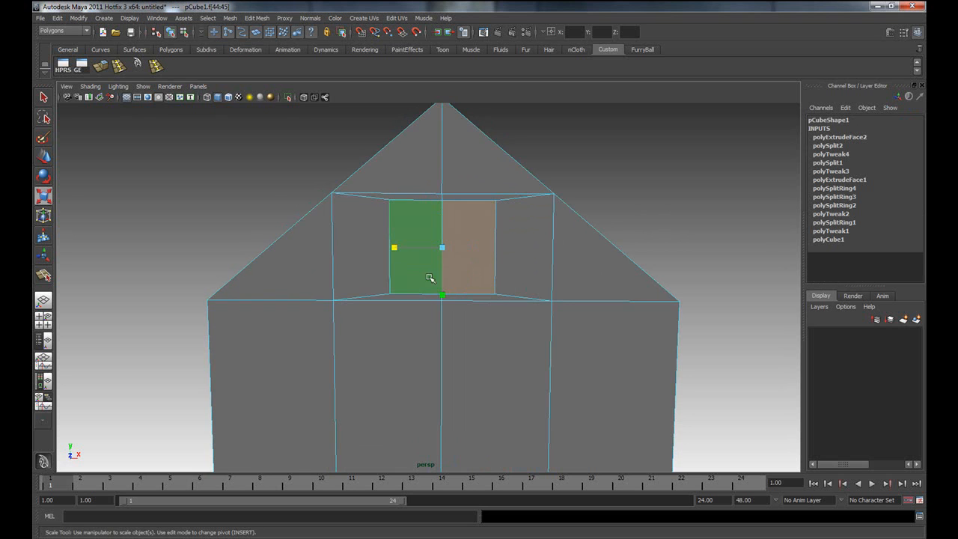
left_click(102, 68)
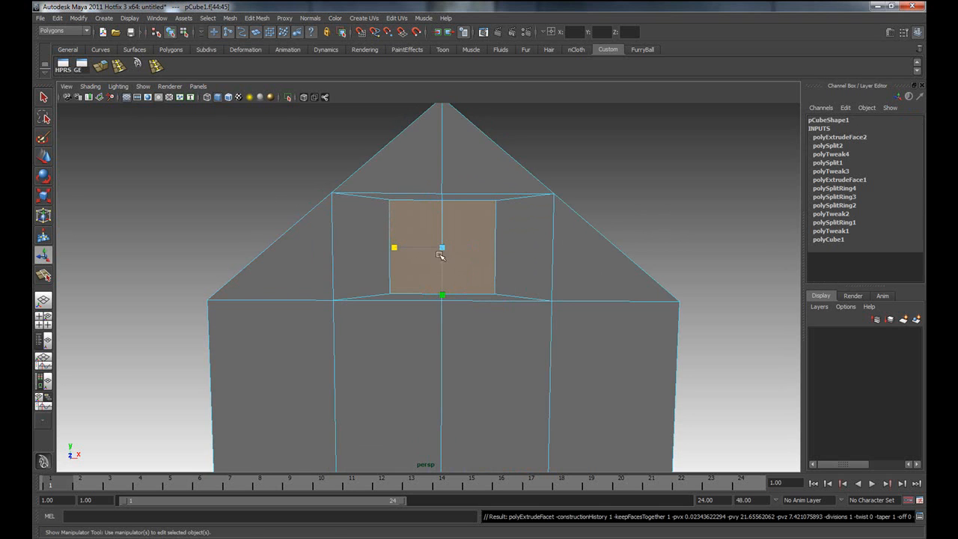
key("w")
left_click_drag(507, 268, 457, 285, "alt")
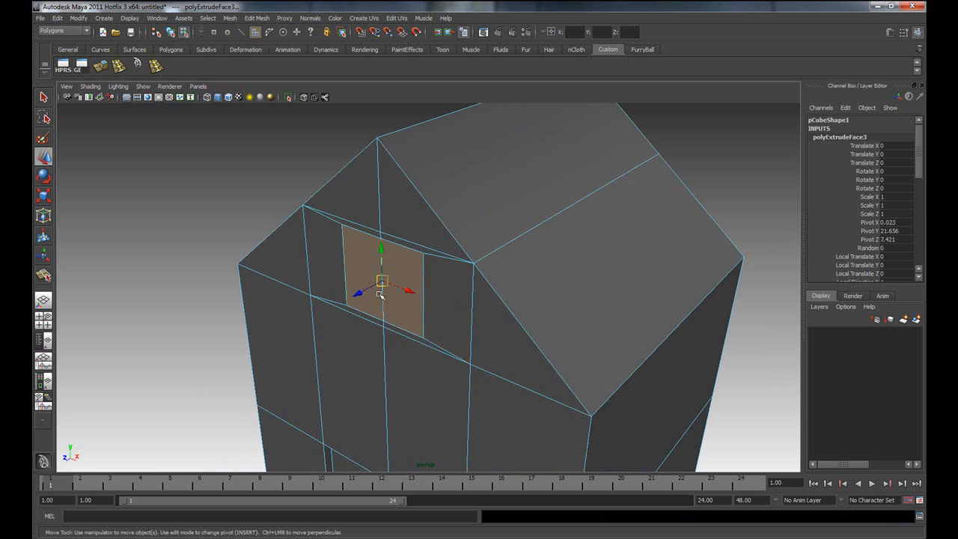
left_click_drag(363, 292, 370, 292)
Return to object selection, deselect the house, and display its wireframe over the shading.
right_click_drag(381, 297, 449, 293)
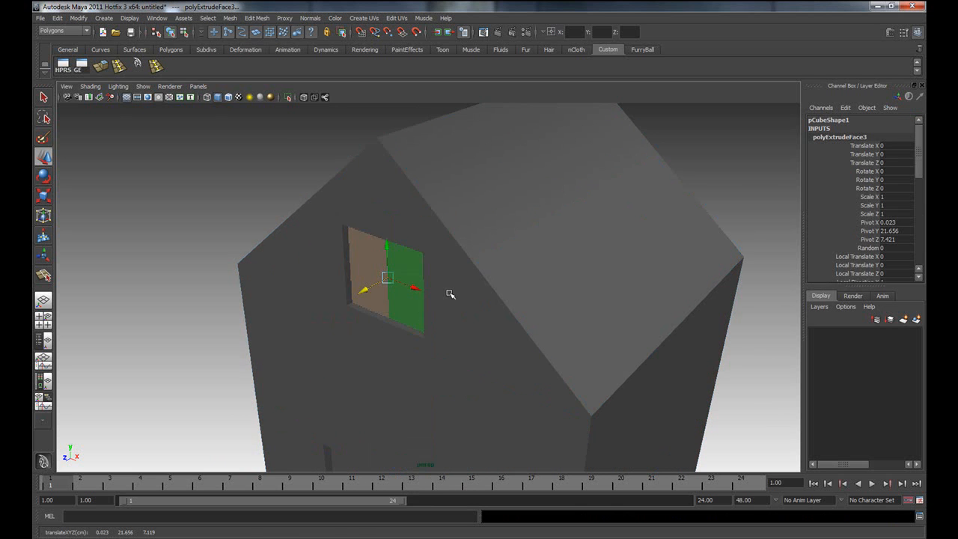
left_click(445, 327)
left_click(716, 176)
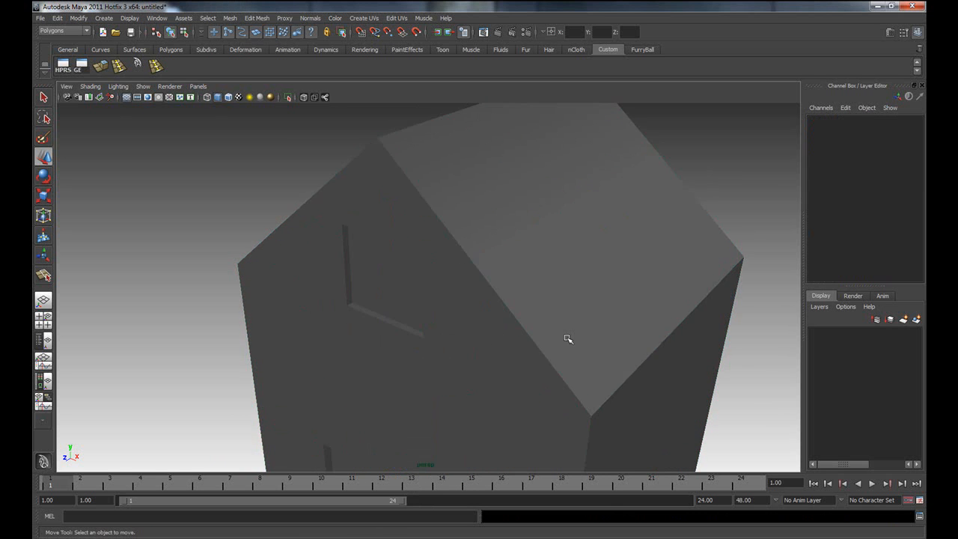
left_click_drag(575, 333, 603, 326, "alt")
right_click_drag(604, 325, 427, 315, "alt")
left_click_drag(427, 315, 445, 285, "alt")
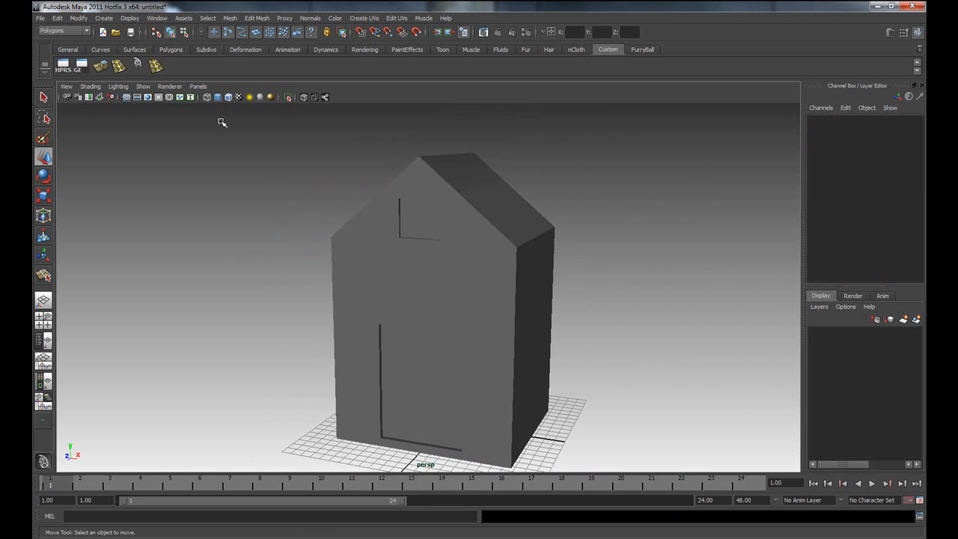
left_click(228, 97)
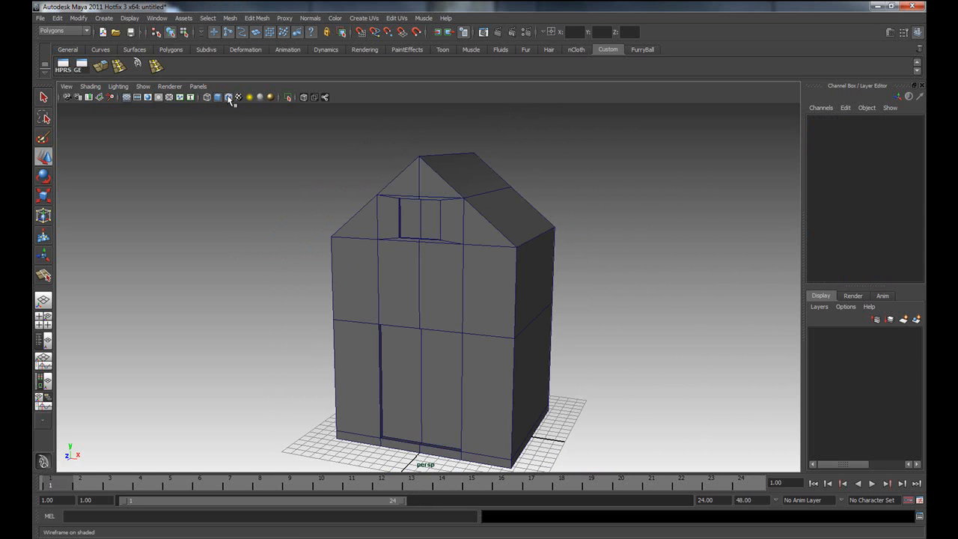
Examine the house model from several angles and compare it with the reference image.
mouse_move(449, 304)
left_mouse_down("alt")
mouse_move(381, 296)
mouse_move(459, 302)
mouse_move(353, 298)
left_mouse_up("alt")
right_click_drag(352, 297, 480, 316, "alt")
middle_click_drag(533, 357, 526, 315, "alt")
right_click_drag(527, 315, 410, 310, "alt")
left_click_drag(410, 310, 477, 314, "alt")
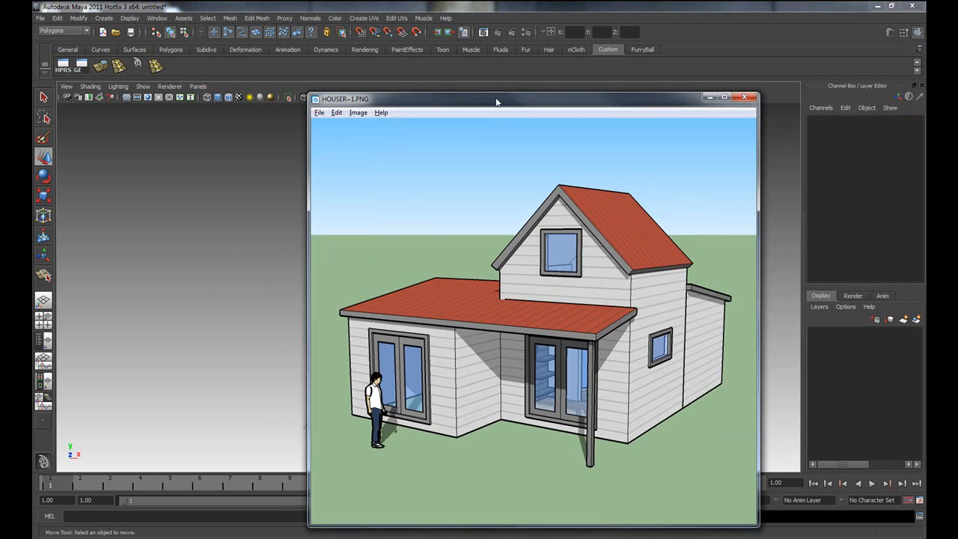
left_click_drag(496, 100, 462, 98)
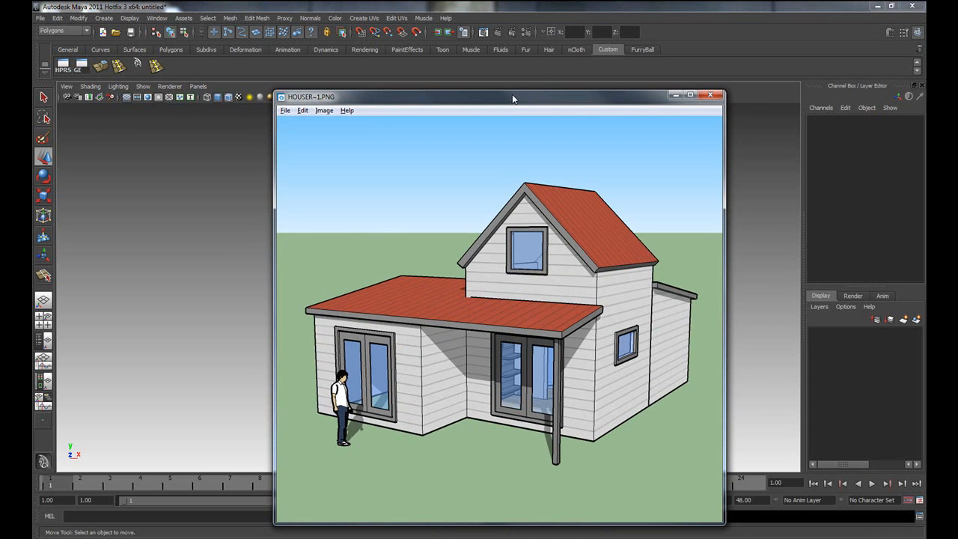
left_click(676, 95)
Insert two vertical edge loops through the side wall and a horizontal one below its mid-height edge to outline a small window.
left_click_drag(601, 242, 509, 242, "alt")
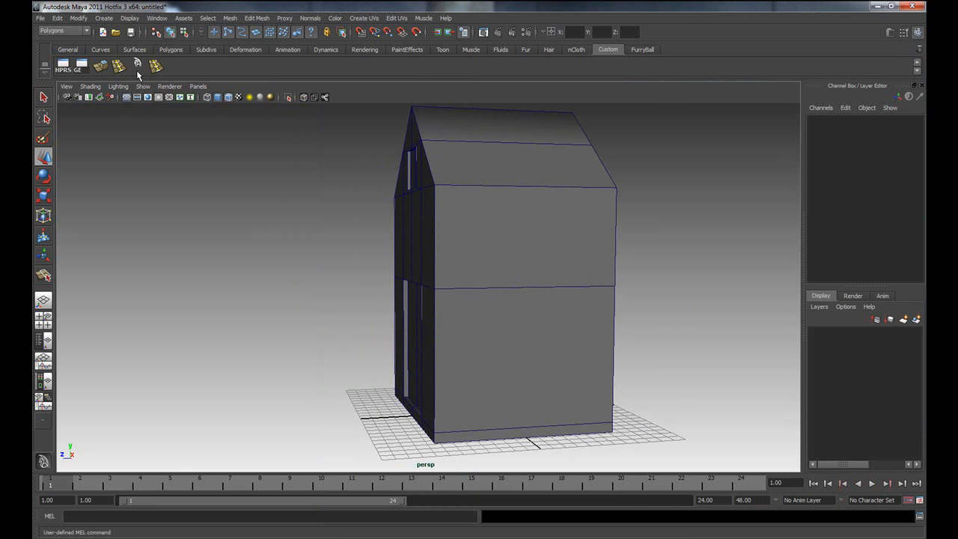
left_click(155, 67)
left_click(488, 291)
key("q")
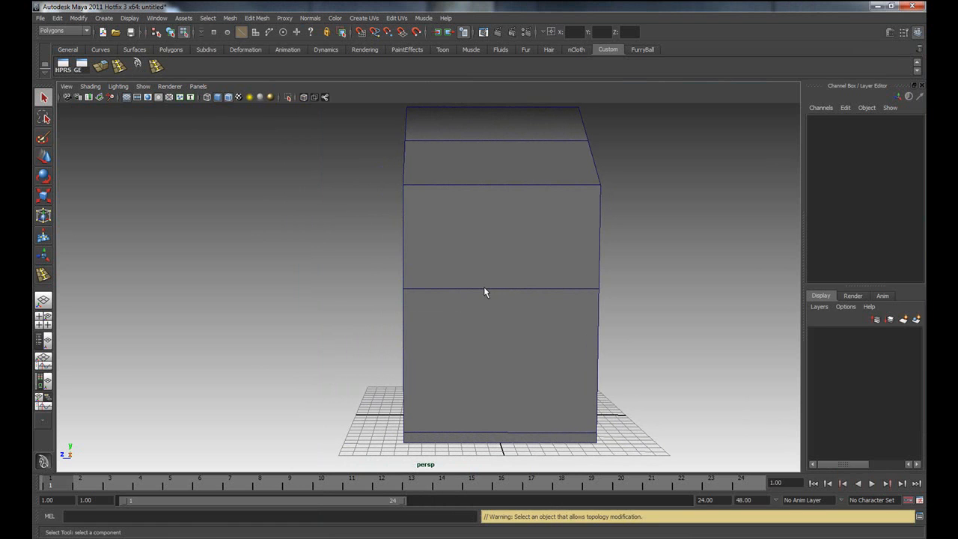
left_click(486, 279)
right_click_drag(519, 252, 541, 241)
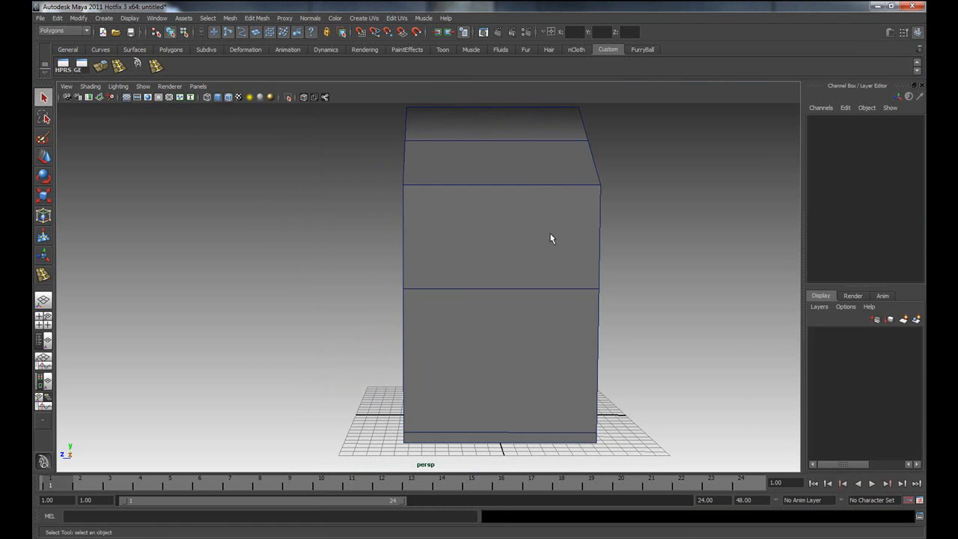
left_click(156, 67)
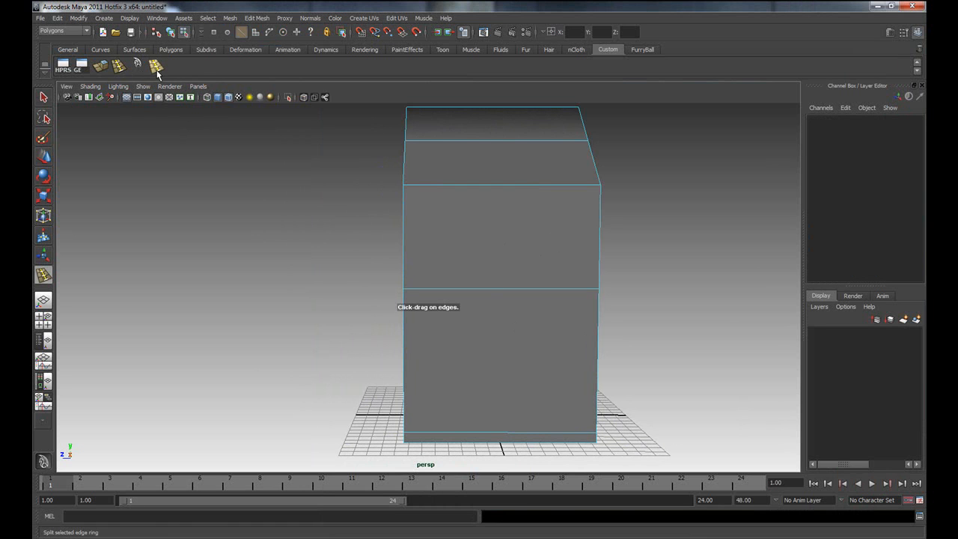
left_click_drag(479, 289, 536, 294)
Extrude the small central side-wall face, move it slightly into the wall as a recessed window, and return to object selection with nothing selected.
left_click_drag(463, 358, 543, 334, "alt")
key("q")
right_click_drag(546, 309, 545, 329)
left_click(554, 309)
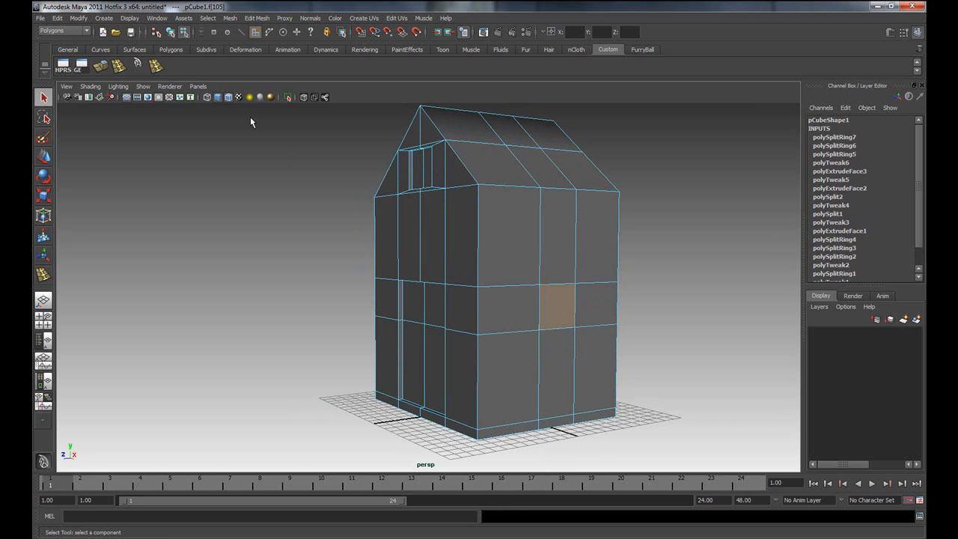
left_click(100, 65)
key("w")
left_click_drag(572, 346, 586, 358, "alt")
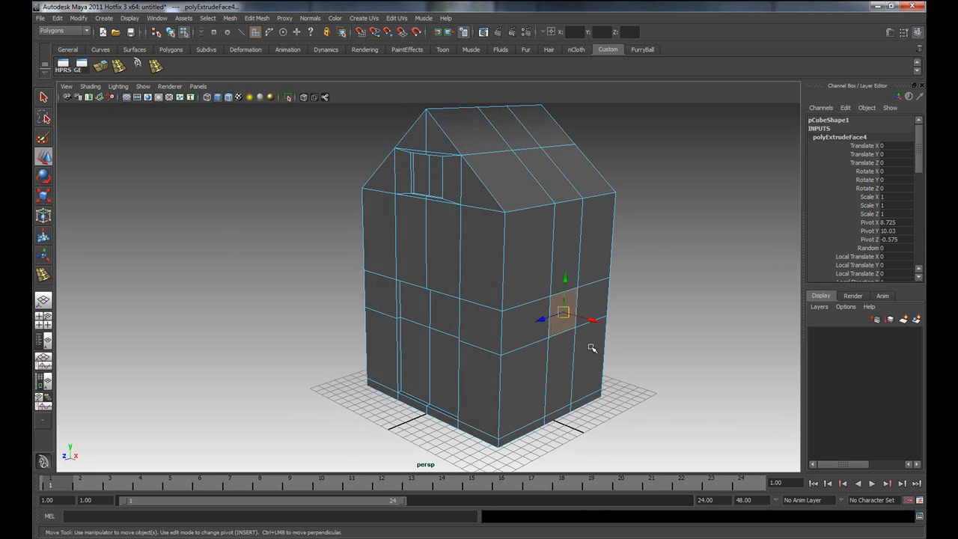
left_click_drag(592, 320, 587, 319)
right_click_drag(564, 253, 602, 248)
left_click(602, 246)
left_click(669, 270)
left_click_drag(642, 412, 602, 346, "alt")
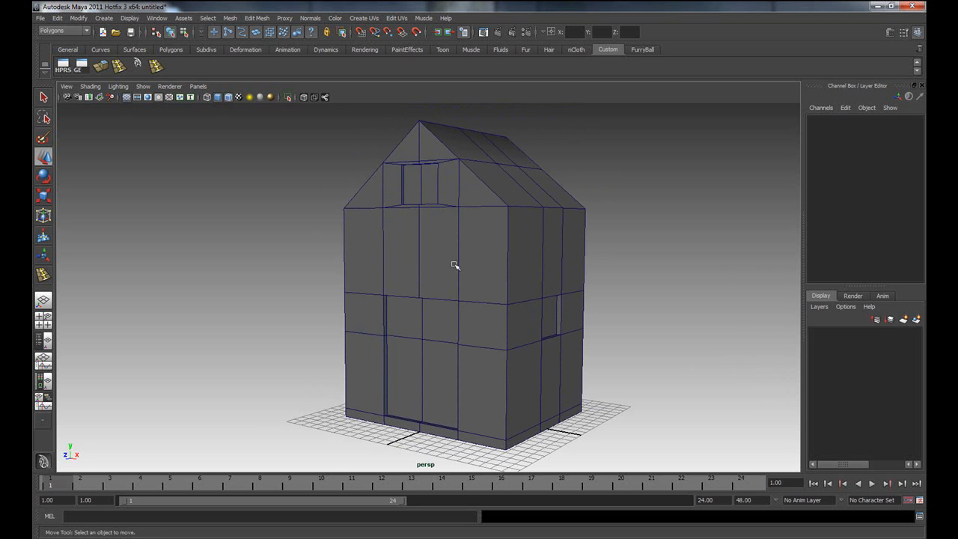
Using the reference image as a guide, select the lower faces of the side wall opposite the small window, from mid-height down.
left_click_drag(925, 102, 697, 89)
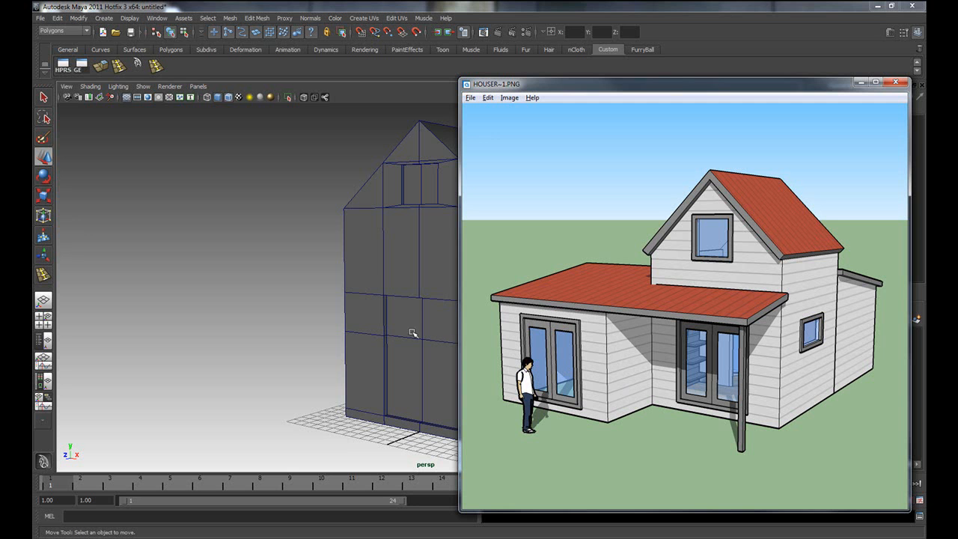
left_click(385, 270)
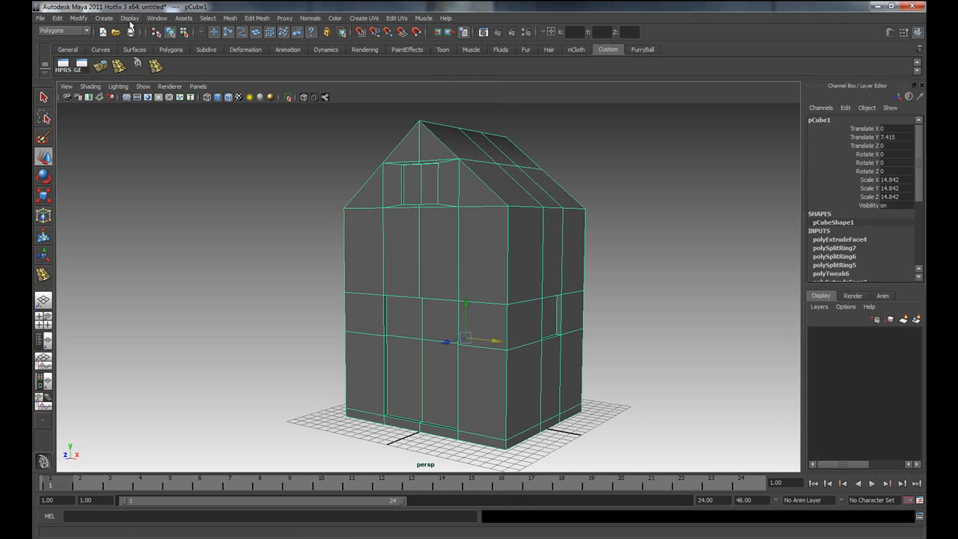
left_click_drag(312, 349, 406, 337, "alt")
right_click(361, 332)
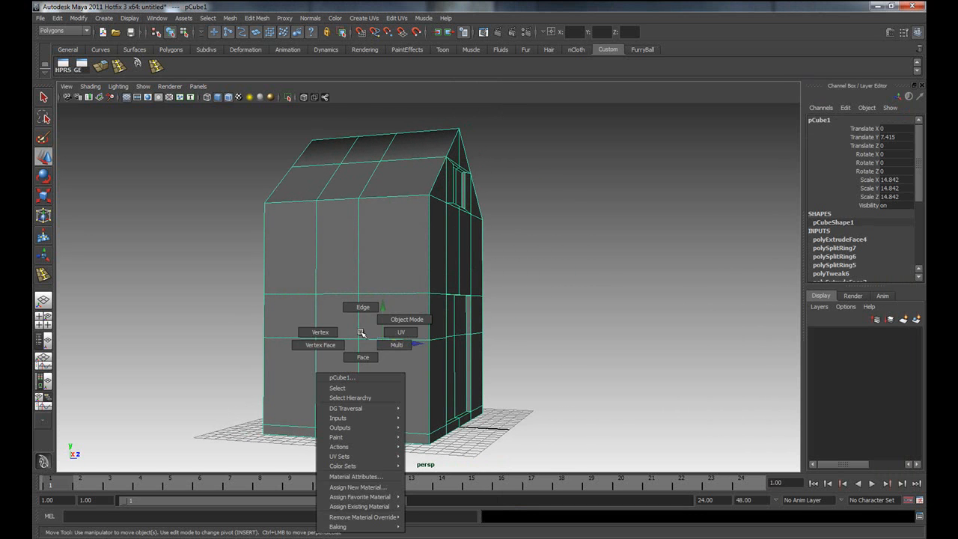
left_click(363, 357)
left_click(382, 320)
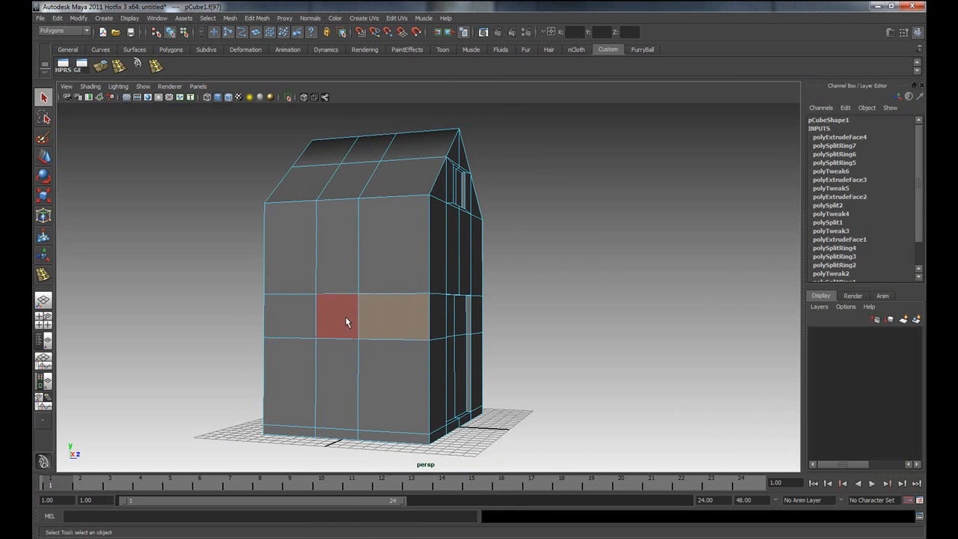
left_click(346, 318, "shift")
left_click(290, 321, "shift")
left_click(297, 381, "shift")
left_click(341, 393, "shift")
left_click(372, 399, "shift")
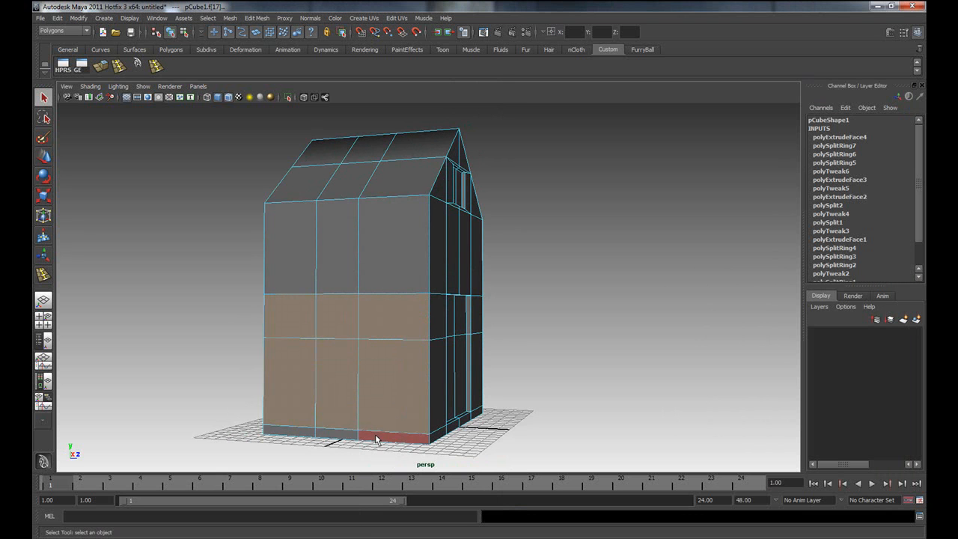
Extrude the selected lower side-wall faces and move them outward to form a low side wing.
left_click_drag(530, 422, 457, 408, "alt")
left_click_drag(428, 371, 367, 332, "alt")
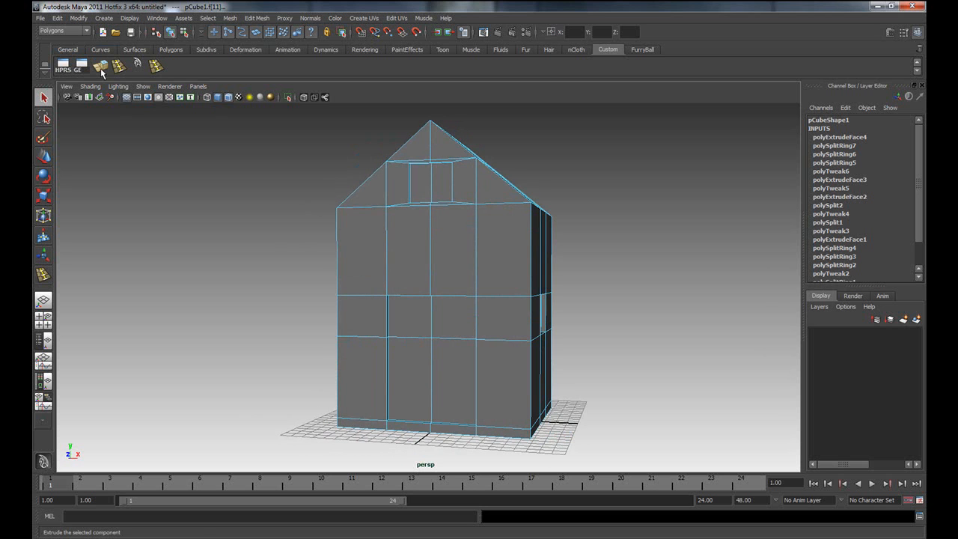
left_click(102, 68)
left_click_drag(239, 271, 275, 270, "alt")
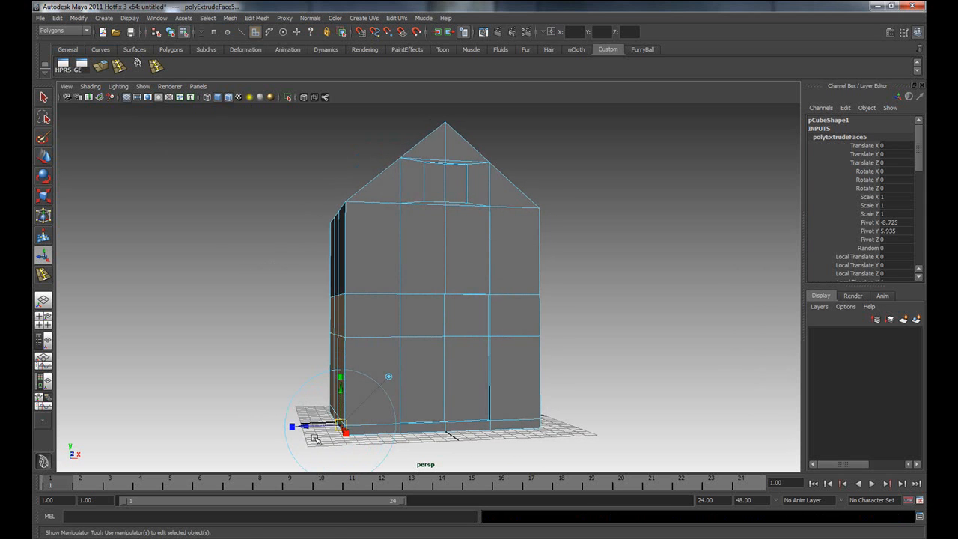
key("w")
left_click(365, 361)
left_click_drag(364, 361, 219, 363)
left_click(423, 382)
left_click_drag(423, 381, 425, 454, "alt")
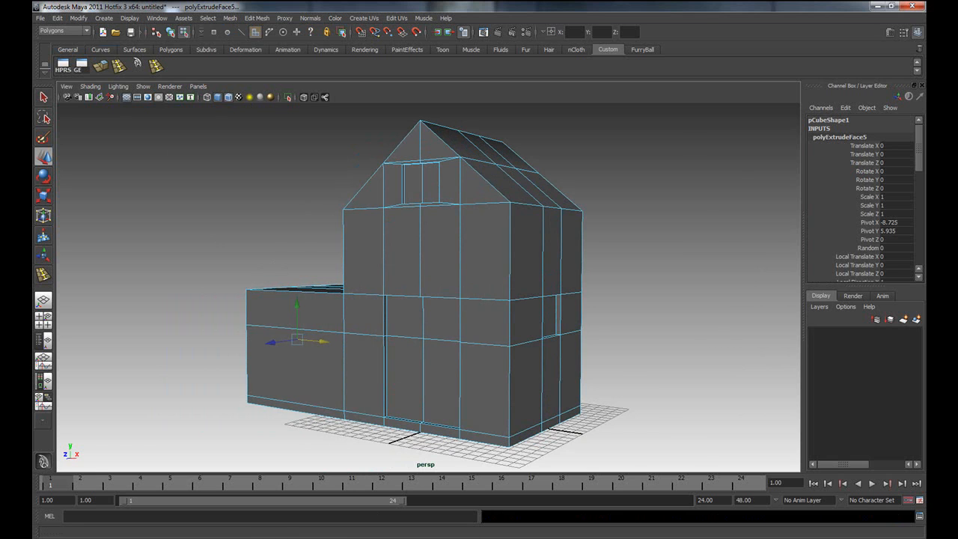
Check the reference image and move the wing's end faces slightly farther outward in the front view.
key("alt+Tab")
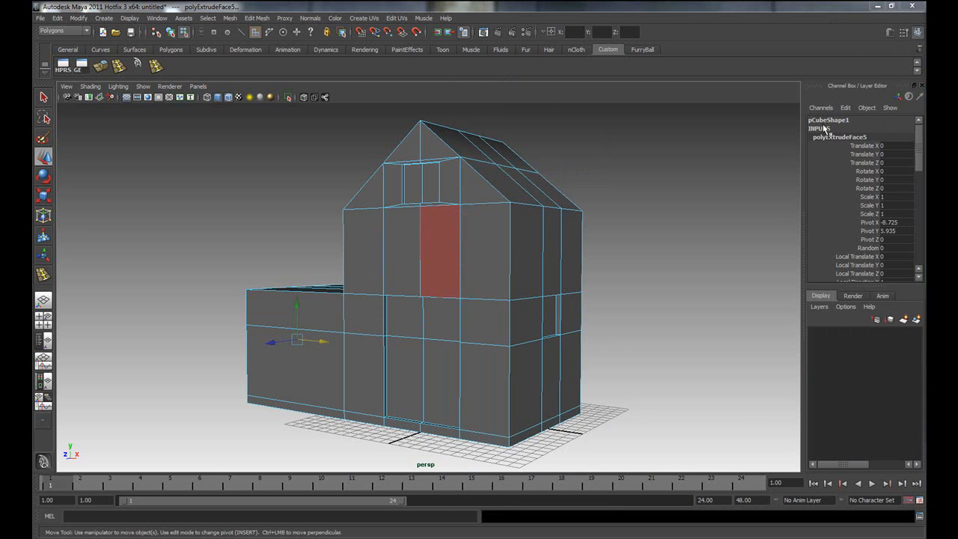
left_click_drag(405, 314, 469, 313, "alt")
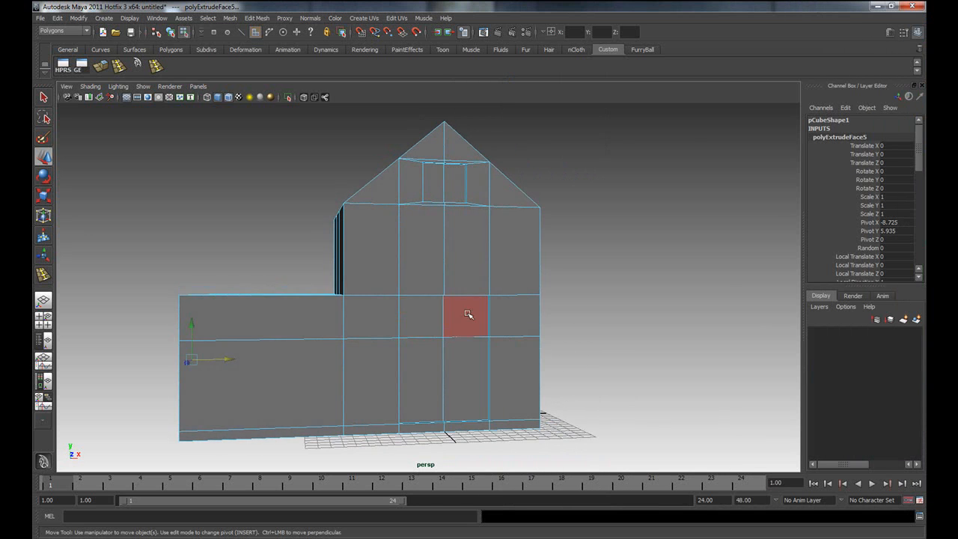
key("space")
key("space")
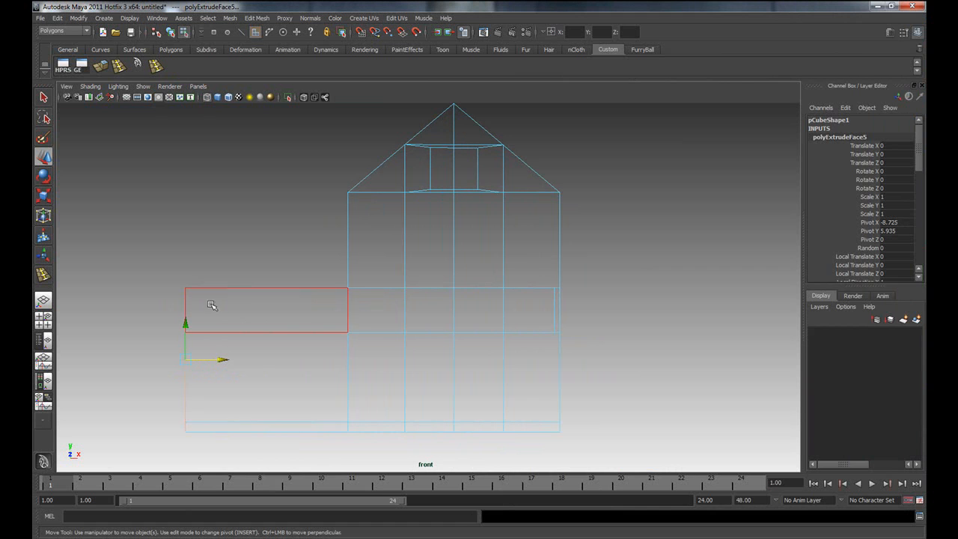
mouse_move(214, 359)
left_mouse_down()
mouse_move(205, 359)
mouse_move(235, 362)
mouse_move(202, 364)
left_mouse_up()
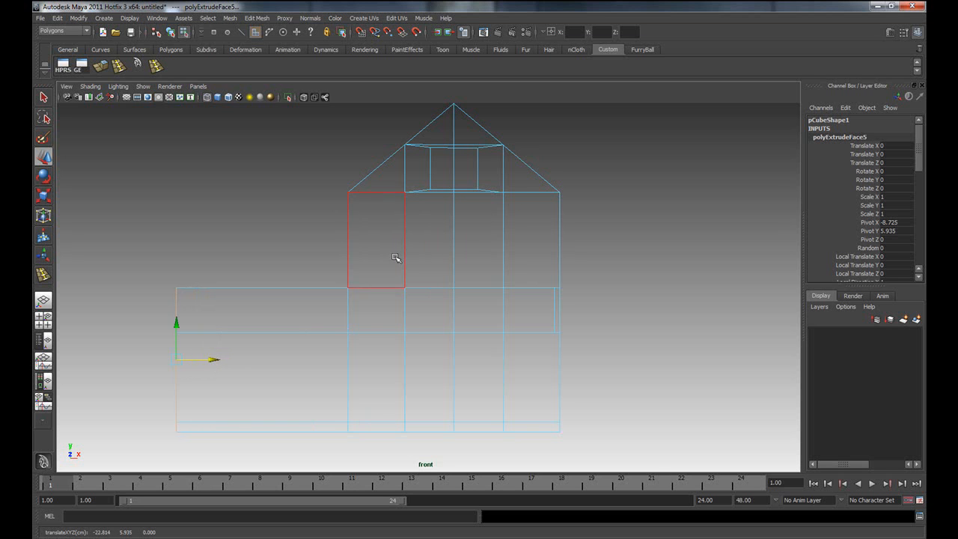
left_click(418, 295)
Return to the perspective view and select the side wing's front faces, checking them against the reference image.
key("space")
key("space")
left_click(268, 317)
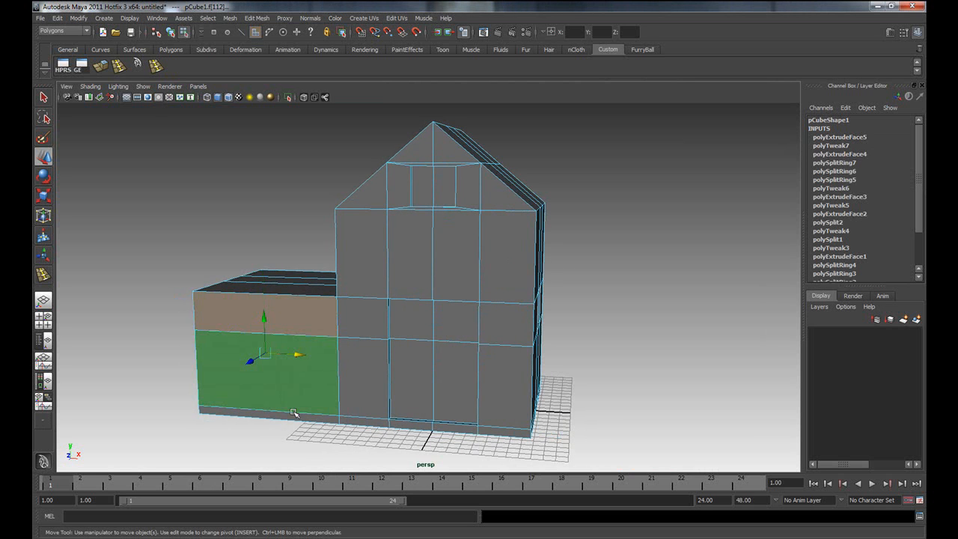
left_click(294, 353, "shift")
left_click_drag(926, 29, 747, 60)
left_click_drag(417, 325, 370, 321, "alt")
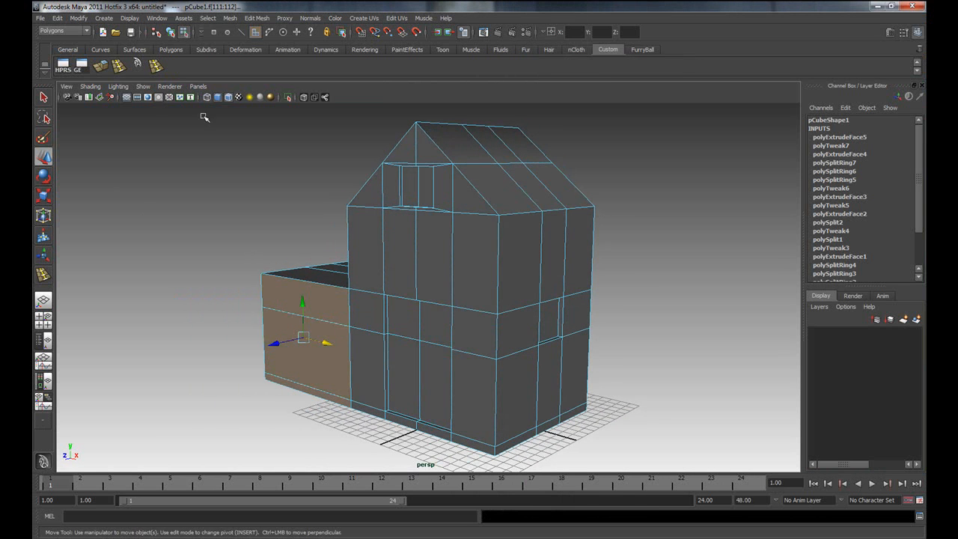
Extrude the wing's front faces, move them forward beyond the main front wall, and return to object selection.
left_click(104, 68)
key("w")
left_click_drag(327, 367, 385, 355, "alt")
right_click_drag(385, 353, 410, 339)
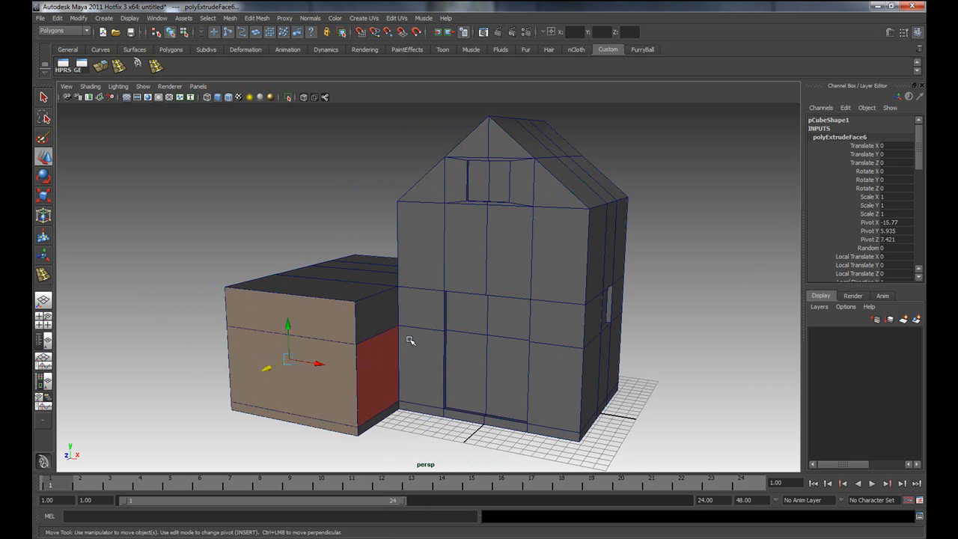
left_click(386, 365)
key("F8")
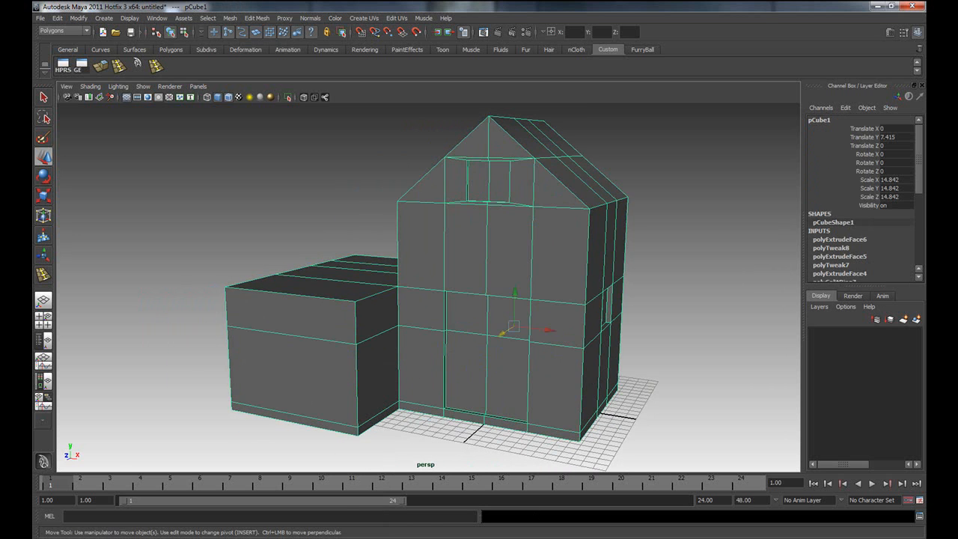
Compare the house with the reference image and inspect the horizontal edges of the front wall and wing in the front view.
left_click(526, 538)
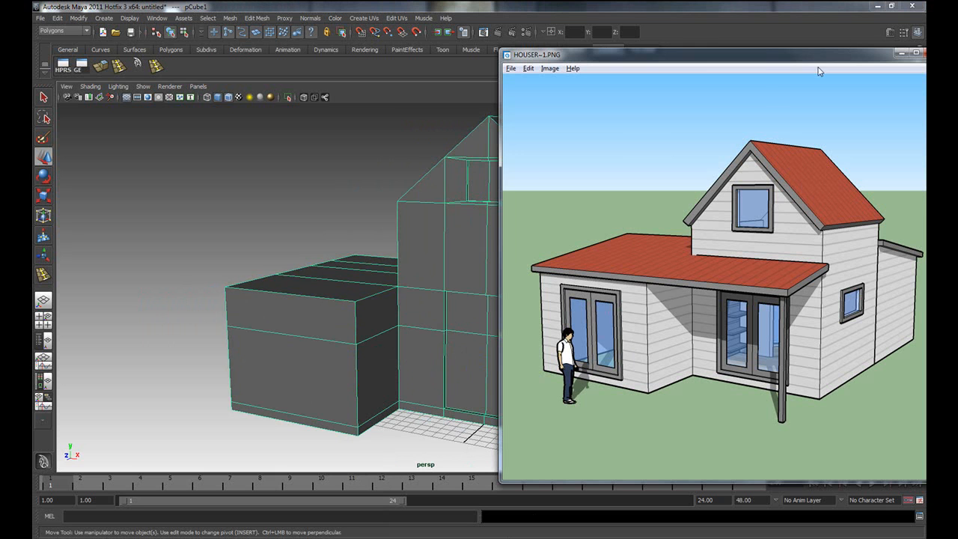
left_click_drag(773, 59, 957, 58)
mouse_move(469, 332)
left_mouse_down("alt")
mouse_move(487, 317)
mouse_move(429, 327)
mouse_move(453, 332)
left_mouse_up("alt")
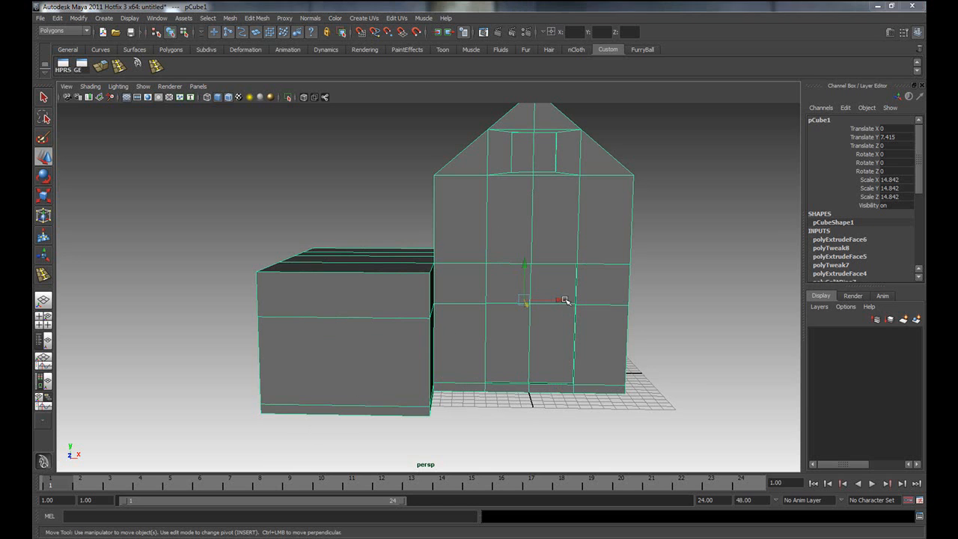
key("space")
key("space")
middle_click_drag(477, 382, 523, 364, "alt")
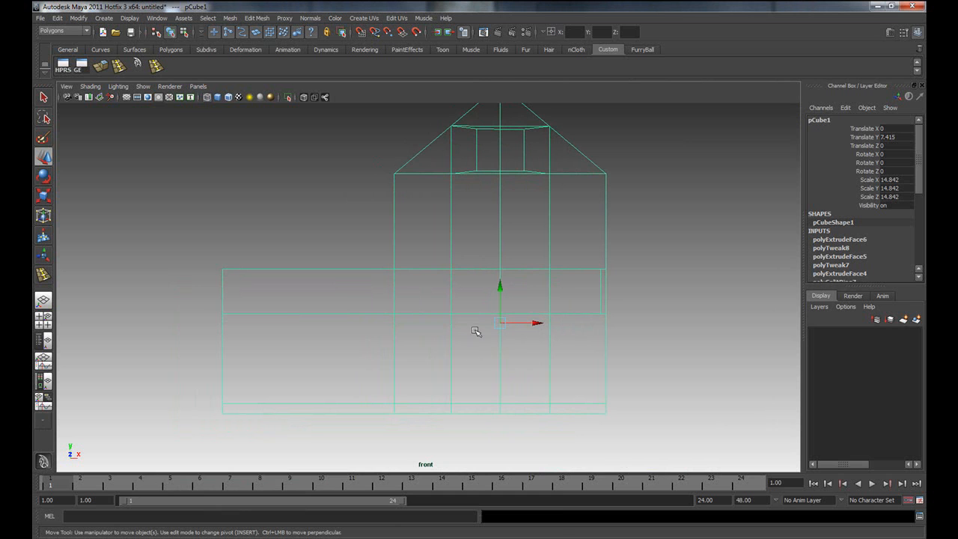
right_click_drag(519, 349, 521, 363)
left_click(485, 364)
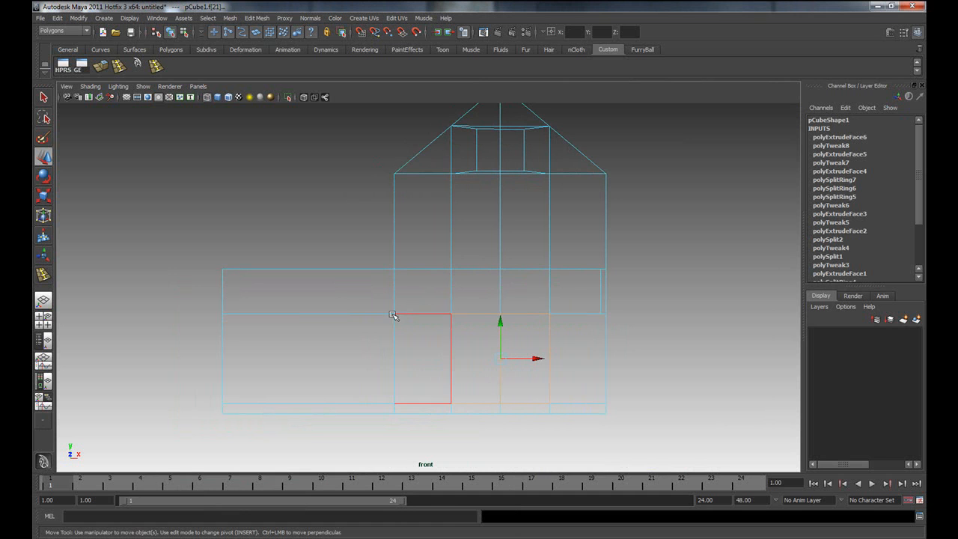
right_click_drag(411, 357, 413, 331)
left_click(417, 314)
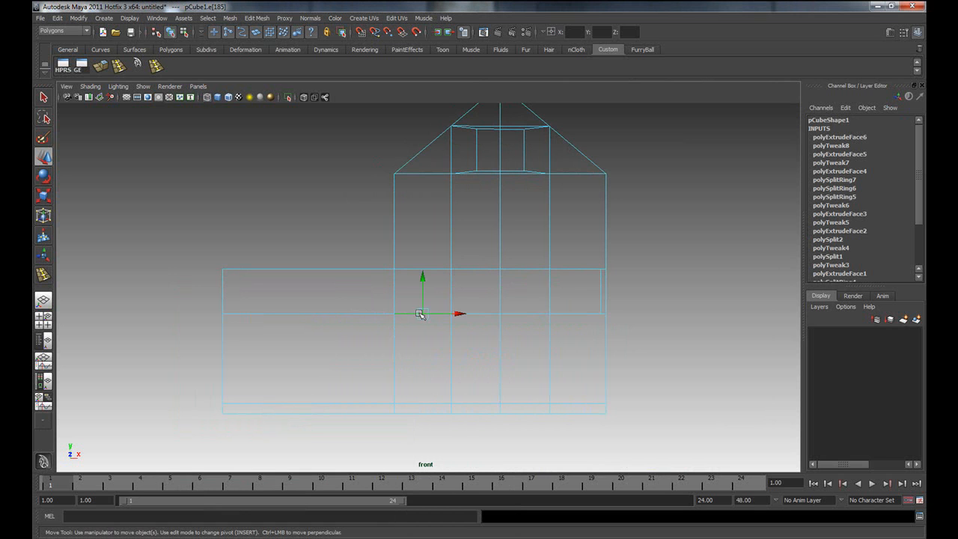
left_click(423, 403)
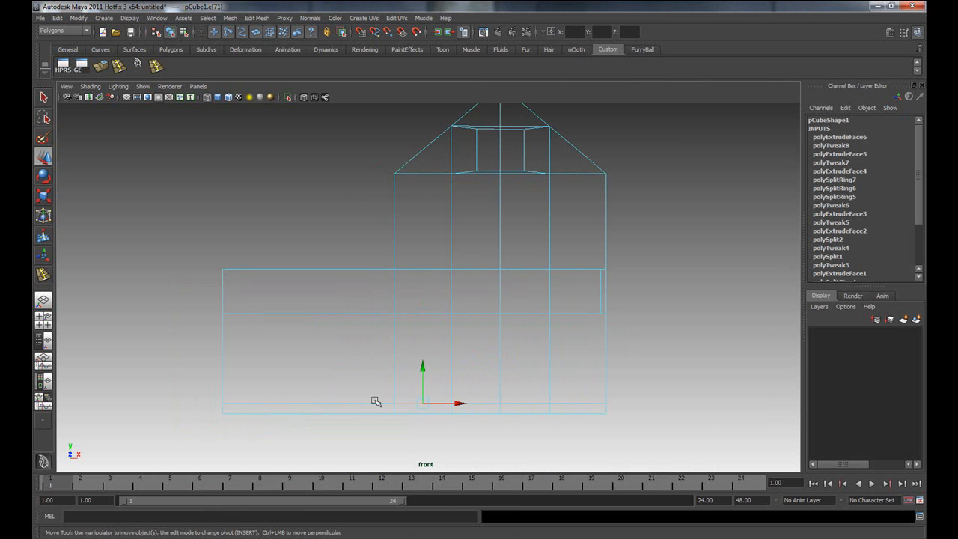
left_click(355, 403)
left_click(348, 313)
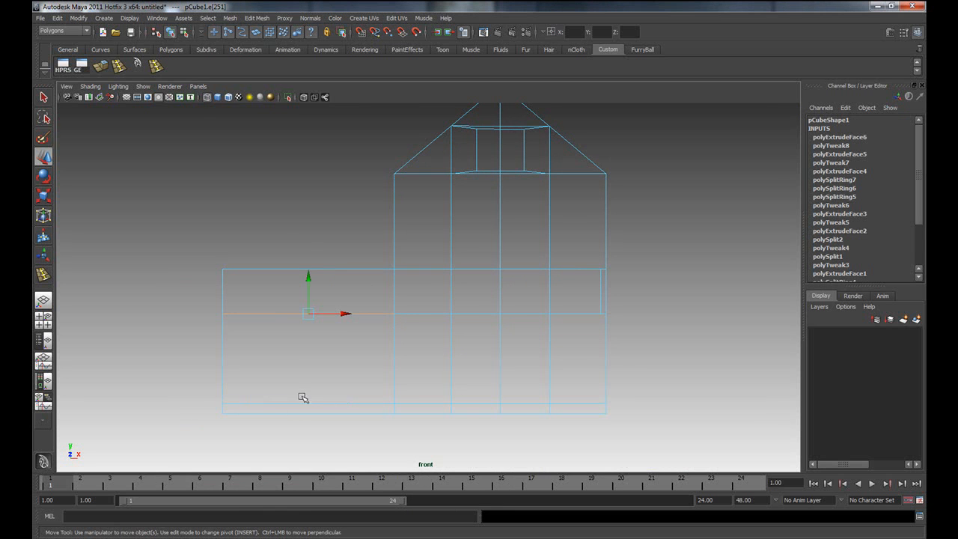
Insert two vertical edge loops across the side wing in the front view, one near each side of its front wall.
right_click_drag(282, 271, 312, 252)
left_click(315, 270)
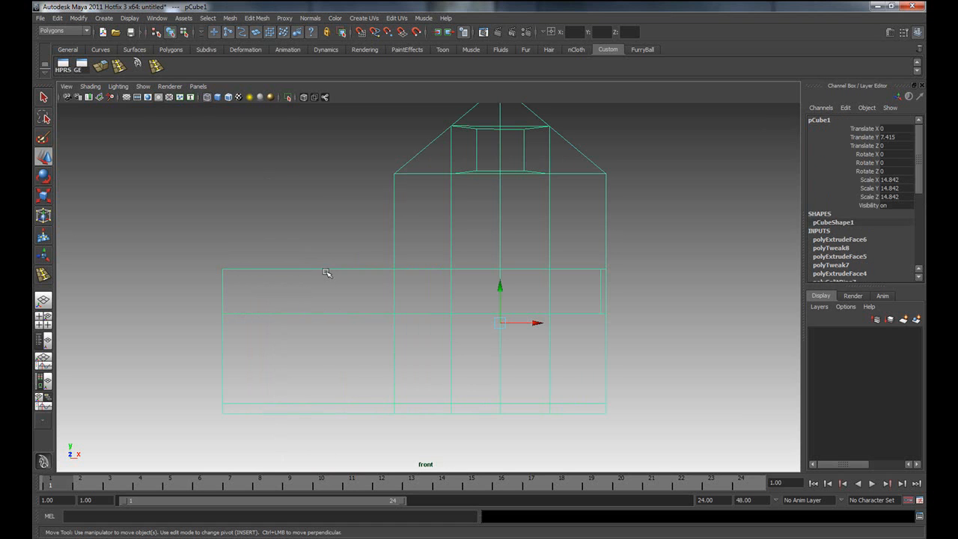
key("y")
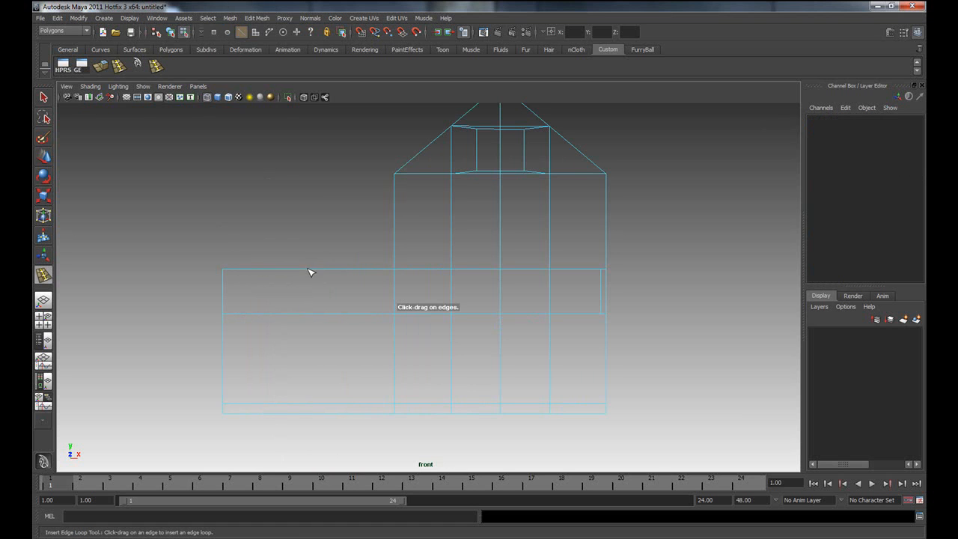
left_click_drag(338, 271, 335, 272)
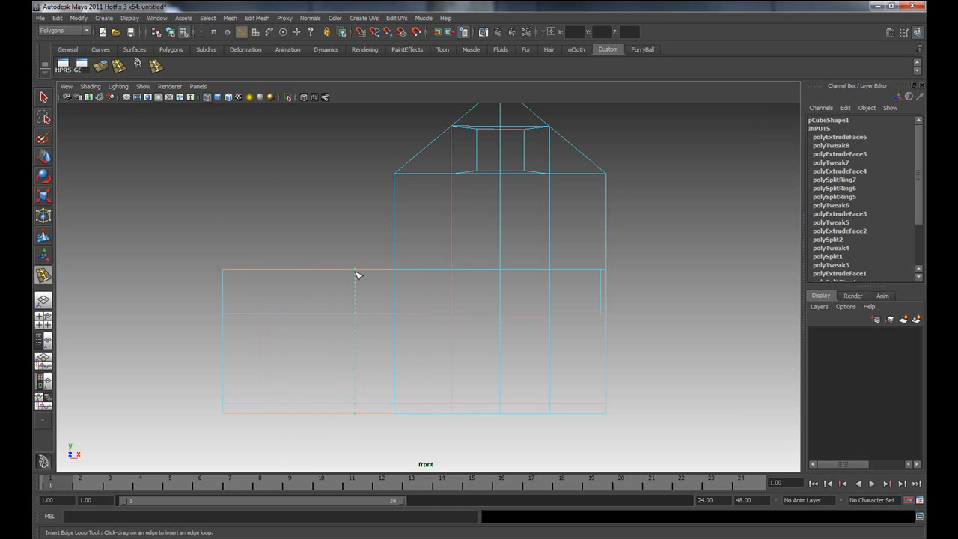
left_click_drag(362, 275, 362, 275)
left_click_drag(277, 271, 278, 274)
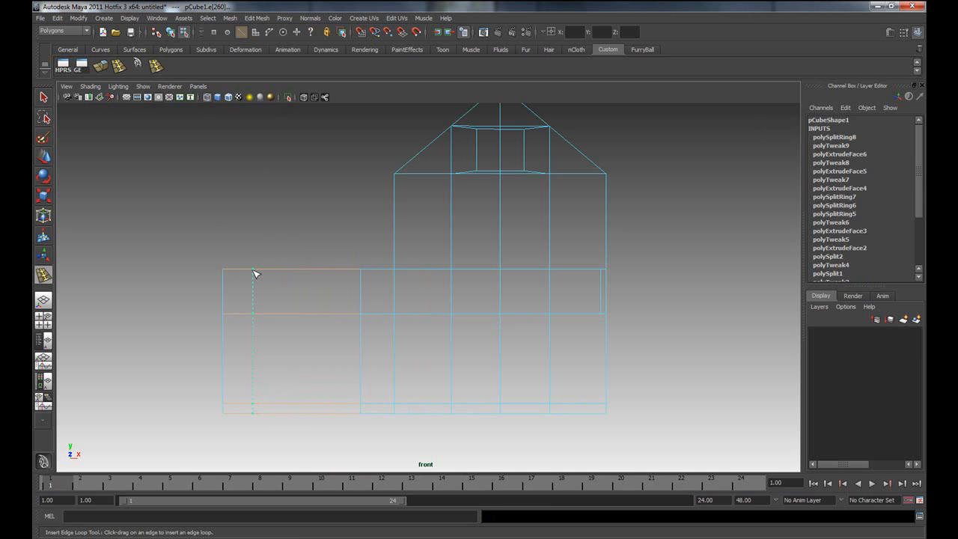
left_click_drag(255, 274, 255, 274)
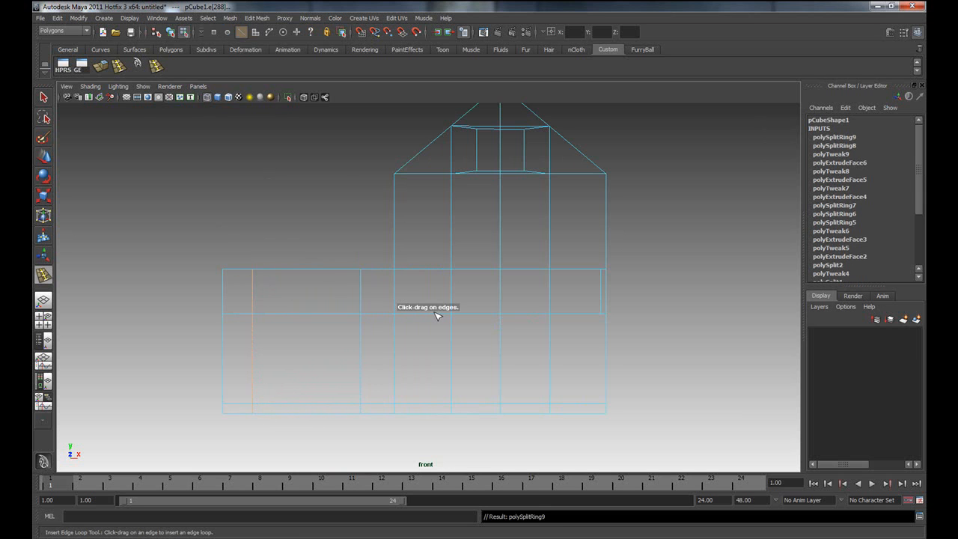
In the perspective view, extrude the large central face of the wing's front wall and recess it slightly to Z about 14.4 cm.
key("space")
key("space")
key("q")
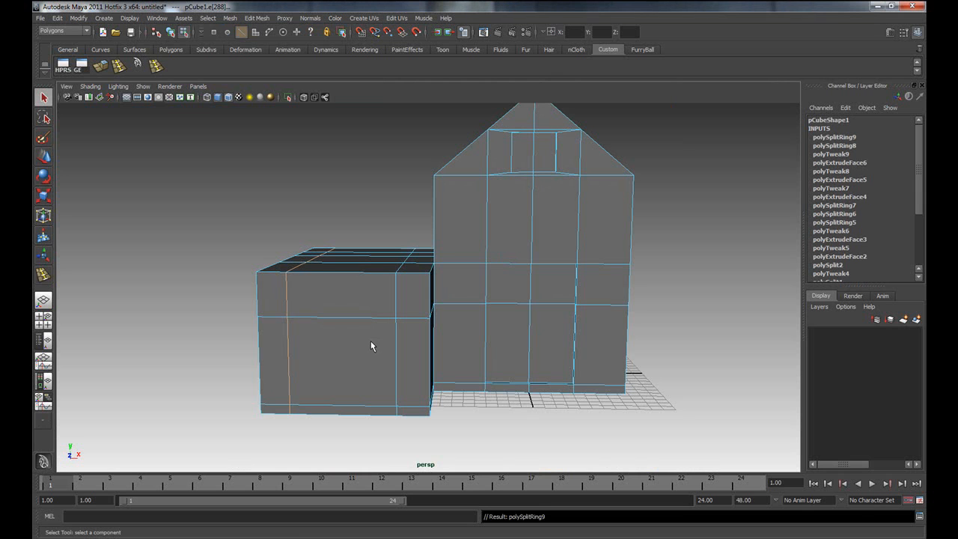
right_click_drag(372, 339, 373, 364)
left_click(367, 361)
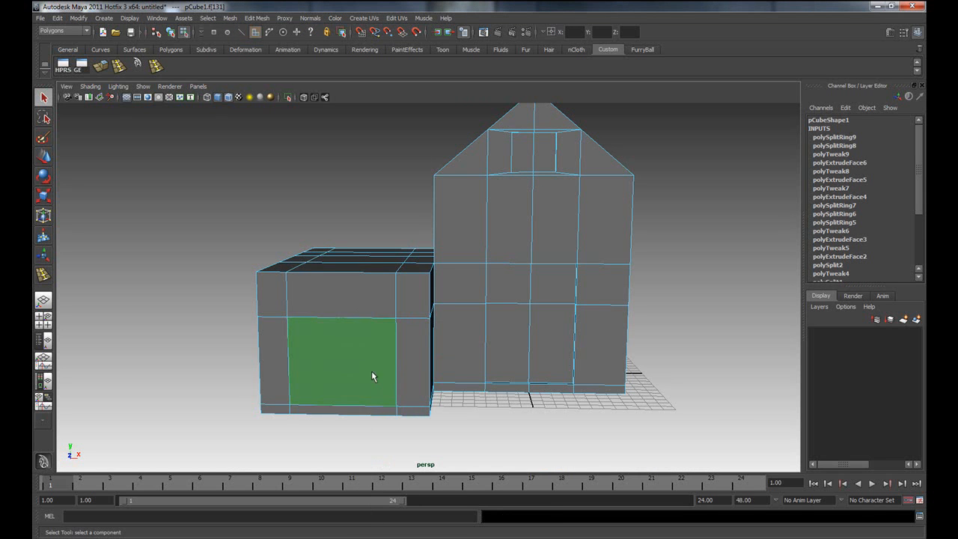
left_click(101, 66)
key("w")
left_click_drag(470, 383, 406, 392, "alt")
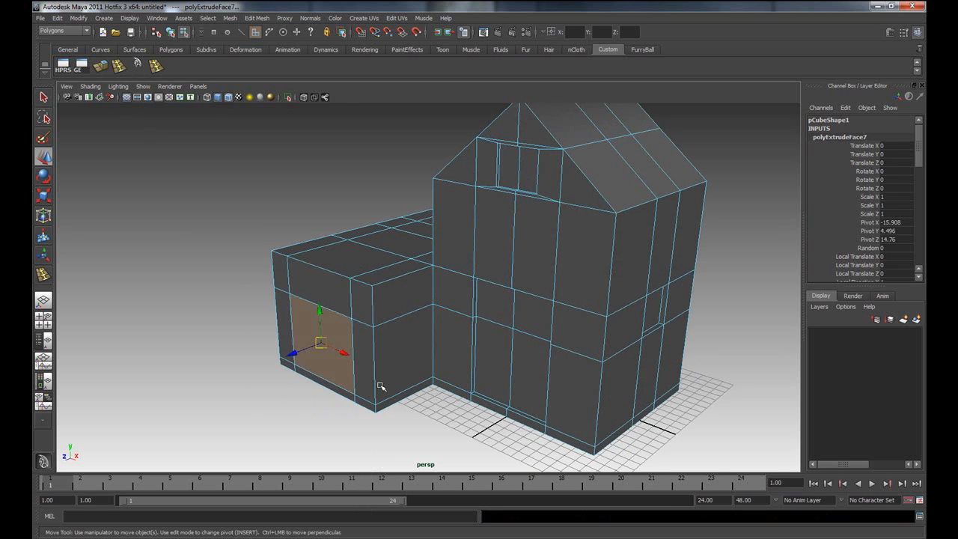
left_click_drag(305, 351, 302, 352)
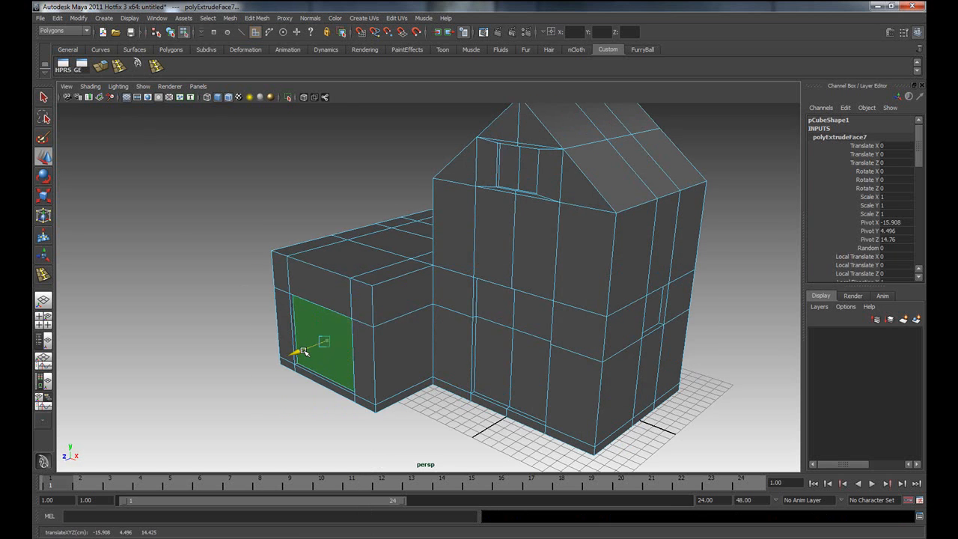
right_click_drag(350, 331, 380, 319)
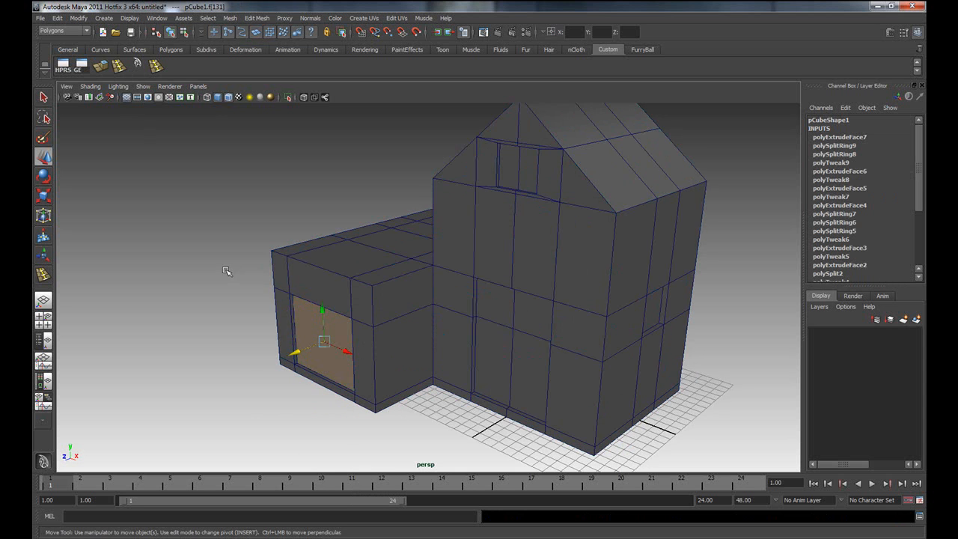
key("F8")
left_click(382, 412)
Examine the recessed wing opening from several angles and compare the house with the reference image placed beside the model.
left_click_drag(382, 412, 377, 324, "alt")
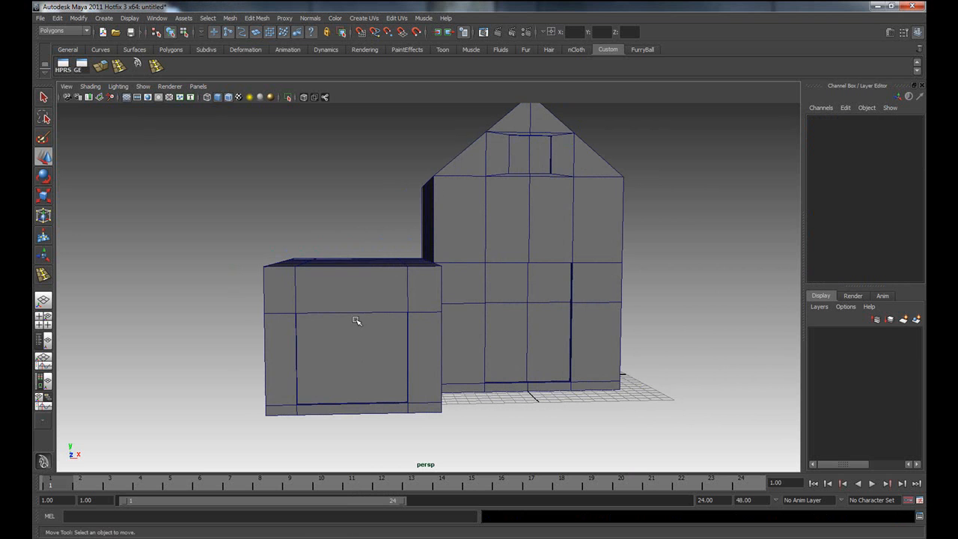
left_click_drag(502, 375, 370, 333, "alt")
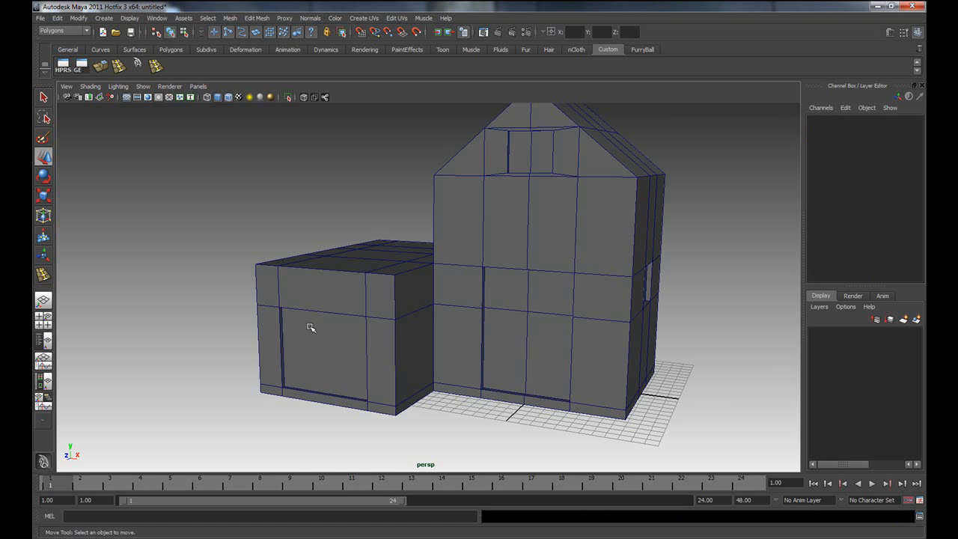
left_click(319, 347)
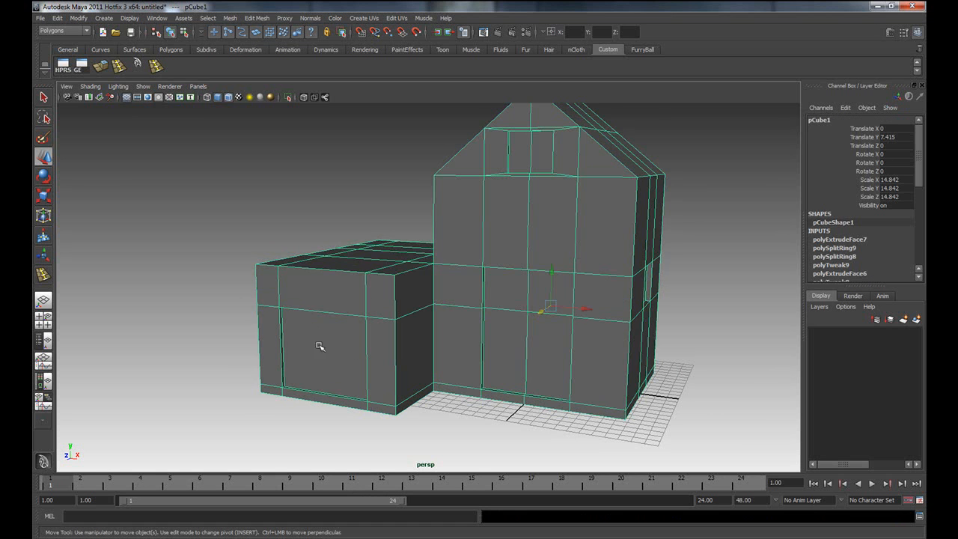
left_click(180, 303)
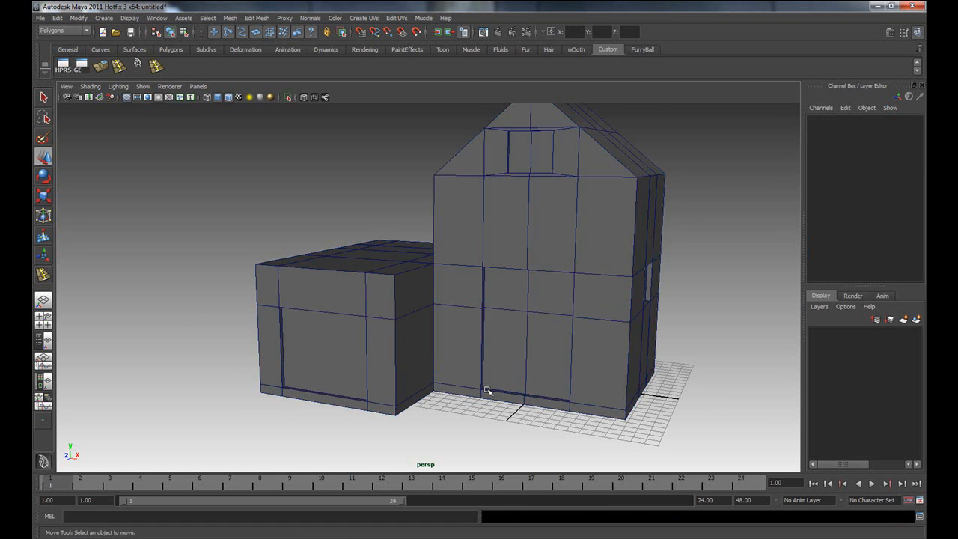
left_click_drag(926, 75, 785, 80)
middle_click_drag(453, 289, 305, 295, "alt")
left_click_drag(382, 297, 443, 346, "alt")
key("alt+Tab")
left_click_drag(737, 83, 679, 72)
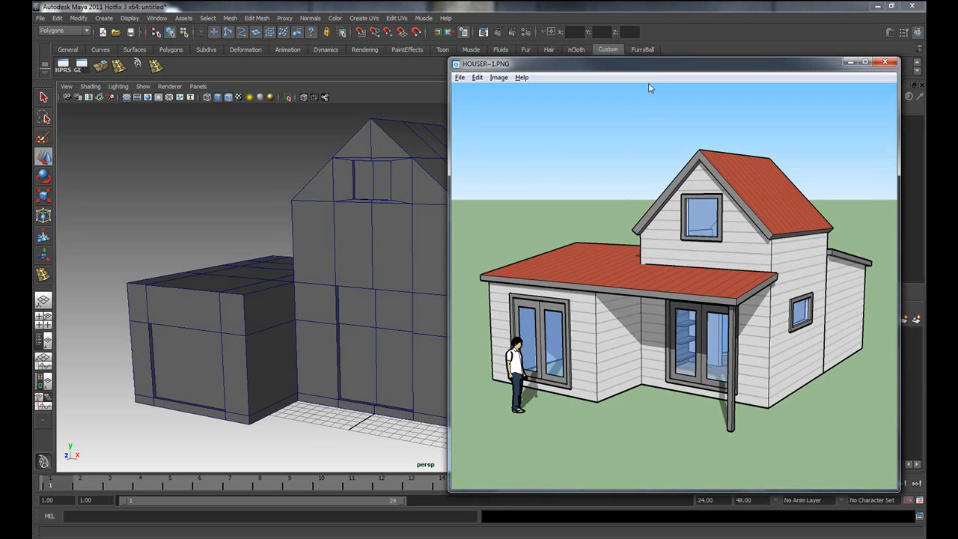
left_click_drag(663, 68, 668, 70)
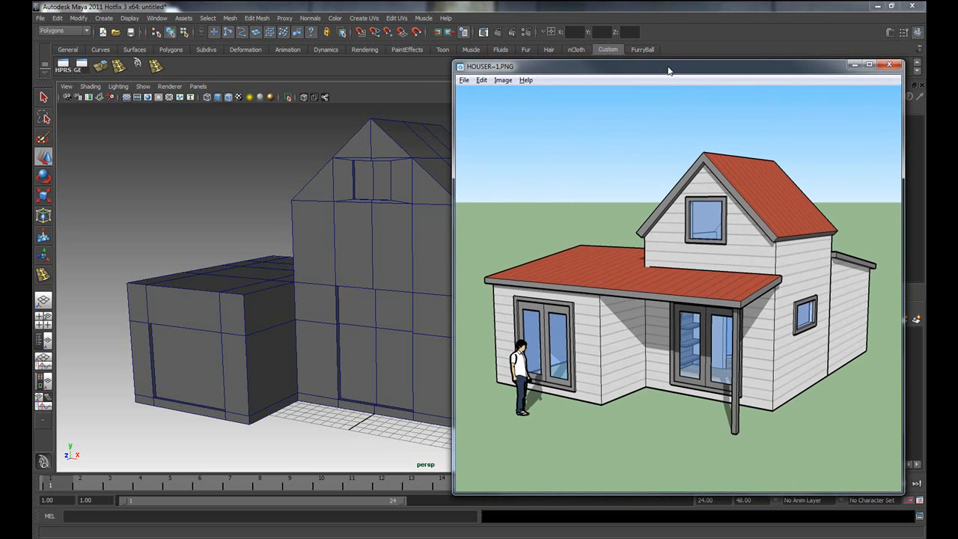
Examine the reference picture of the house and compare it with the model, focusing on the lower extension behind the tall block.
left_click_drag(669, 71, 560, 69)
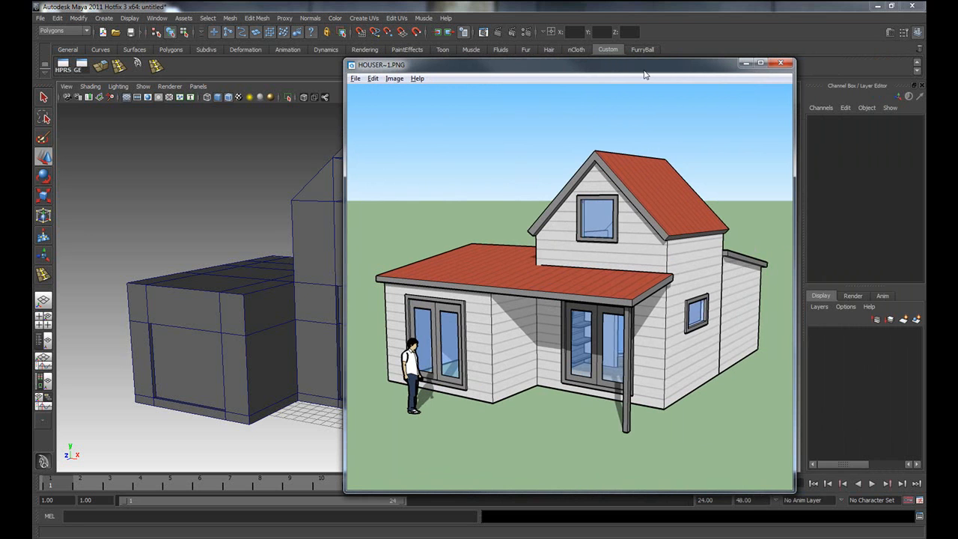
left_click_drag(622, 70, 957, 54)
left_click_drag(651, 291, 569, 279, "alt")
left_click_drag(957, 75, 544, 80)
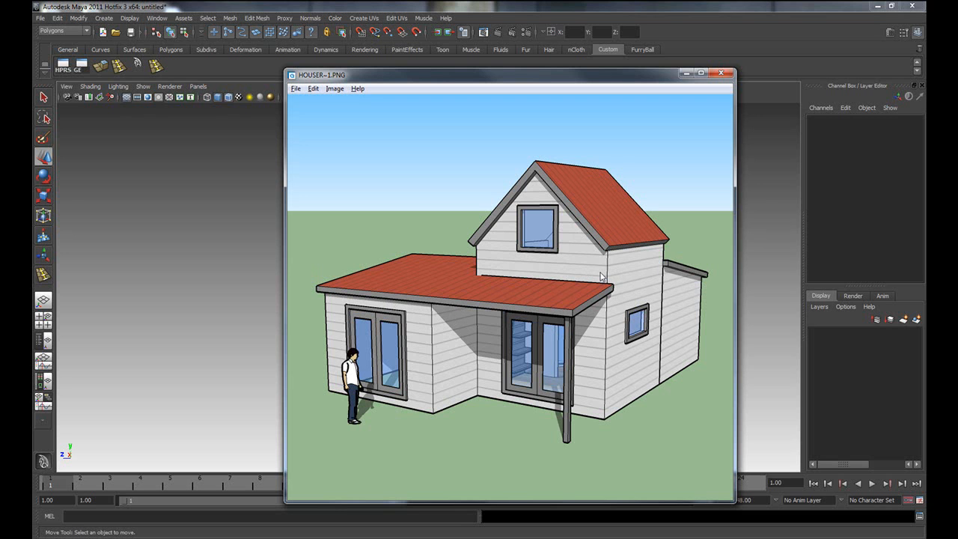
left_click_drag(618, 80, 957, 31)
Insert a horizontal edge loop around the tall block's walls below the eaves, flattened level and lowered toward the loop beneath it.
left_click_drag(557, 287, 483, 258, "alt")
left_click(483, 259)
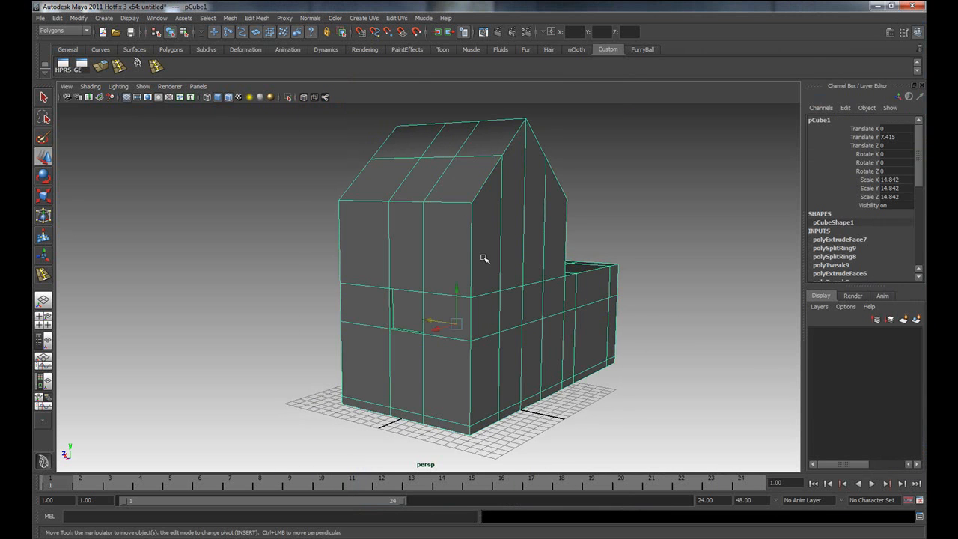
left_click(155, 67)
left_click_drag(394, 261, 452, 245, "alt")
key("r")
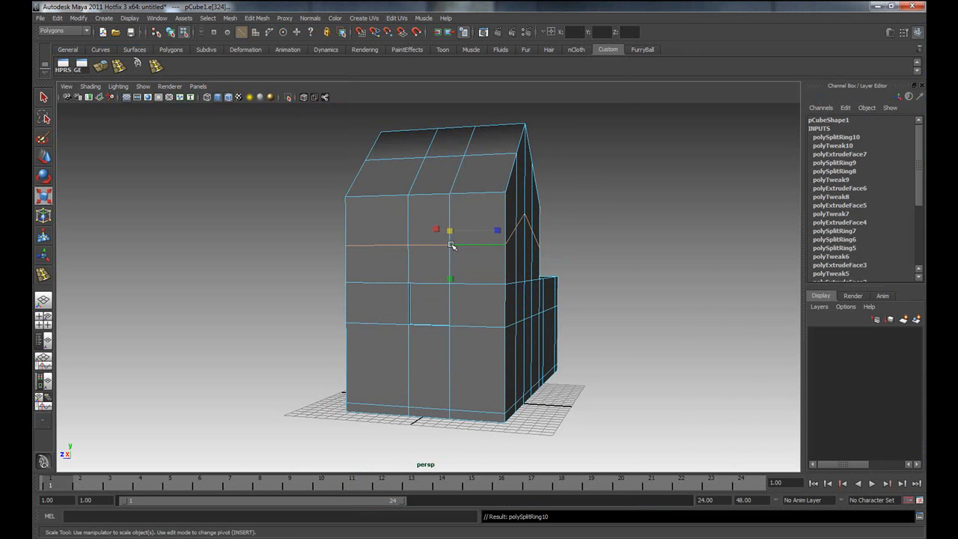
left_click_drag(450, 278, 452, 242)
left_click_drag(452, 278, 451, 237)
left_click_drag(449, 277, 469, 270)
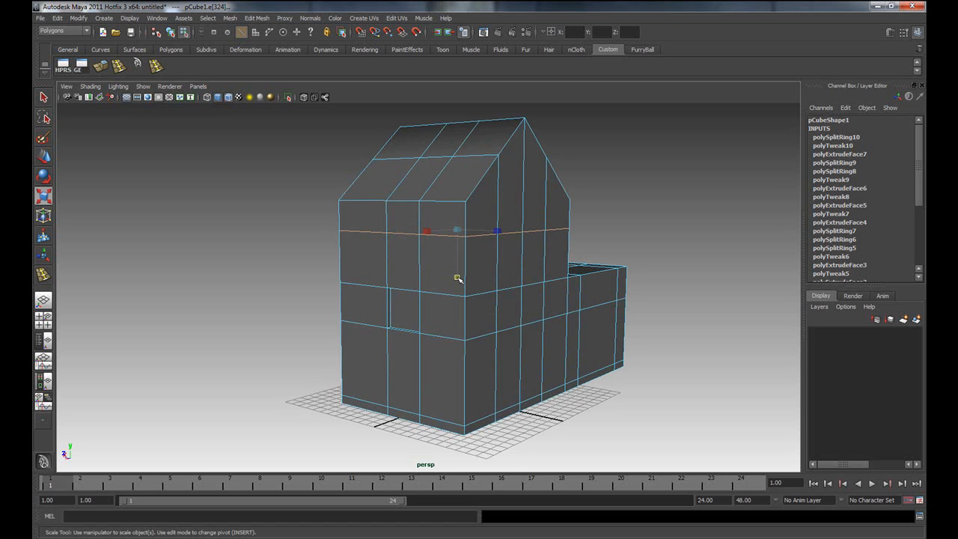
key("w")
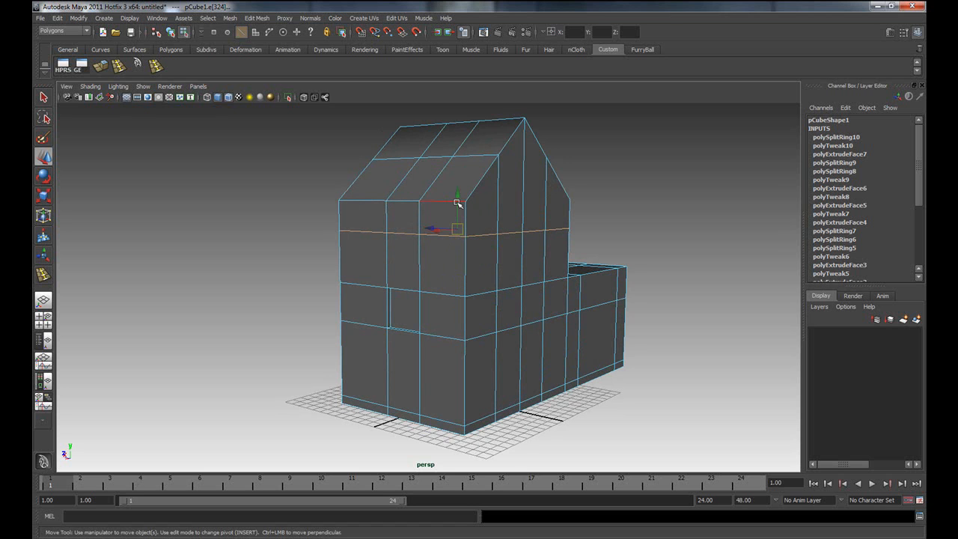
left_click_drag(457, 202, 458, 223)
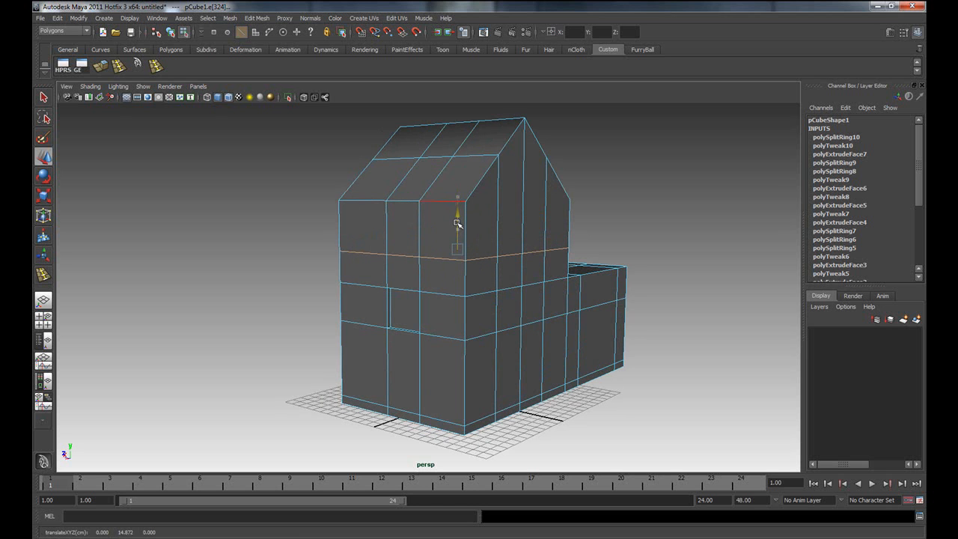
Extrude all the rear wall faces below the new edge loop outward to form the back extension.
left_click_drag(630, 333, 489, 294, "alt")
right_click_drag(489, 294, 486, 323)
left_click(426, 296)
left_click(474, 288, "shift")
left_click(517, 290, "shift")
left_click(550, 288, "shift")
left_click(546, 315, "shift")
left_click(505, 326, "shift")
left_click(476, 329, "shift")
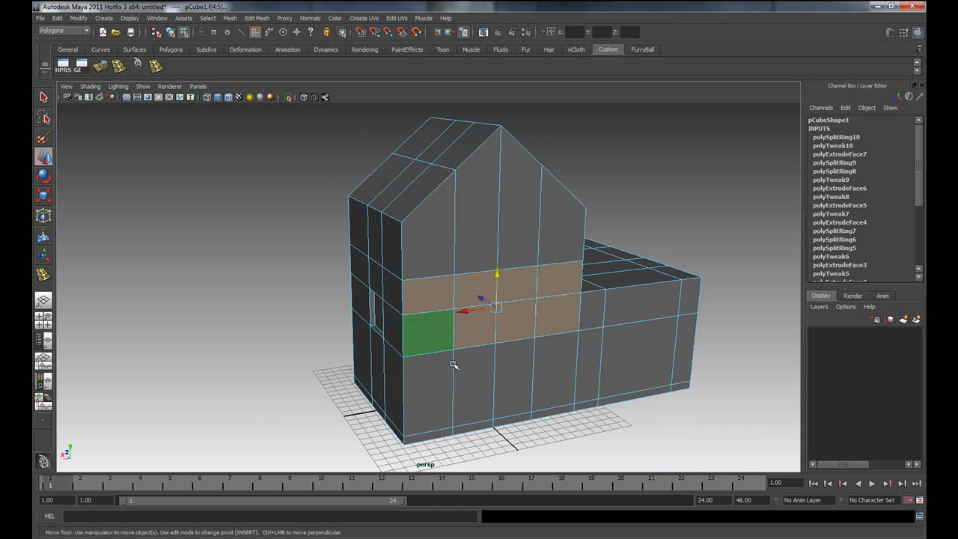
left_click(447, 338, "shift")
left_click(430, 391, "shift")
left_click(473, 386, "shift")
left_click(514, 383, "shift")
left_click(554, 378, "shift")
left_click(551, 411, "shift")
left_click(513, 419, "shift")
left_click(478, 425, "shift")
left_click(450, 429, "shift")
left_click_drag(426, 414, 471, 385, "alt")
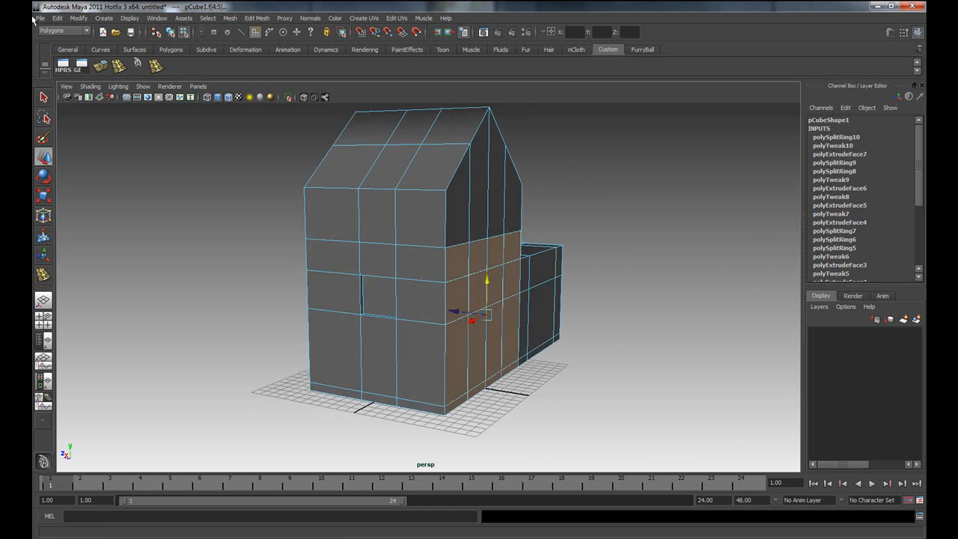
left_click(101, 67)
left_click_drag(481, 307, 570, 339)
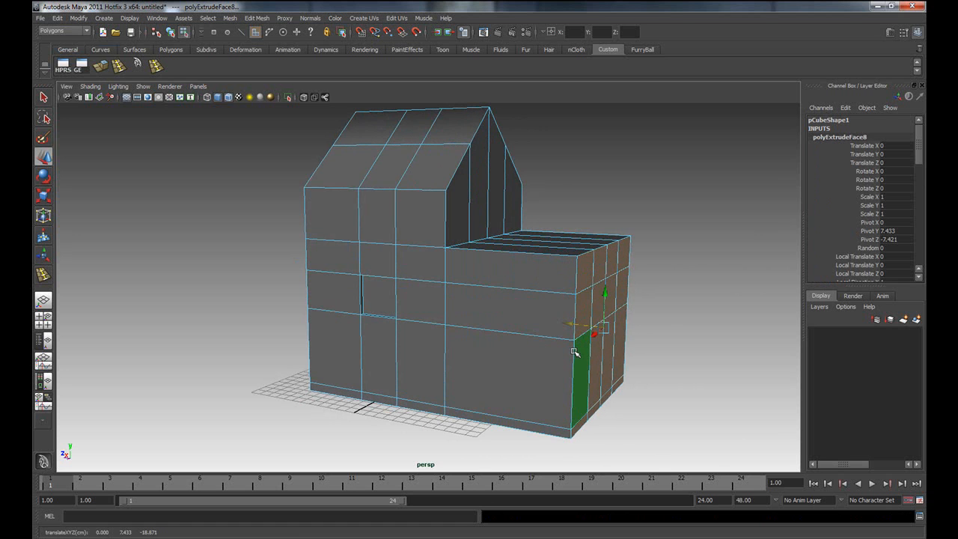
Try to lower the top two rows of vertices on the extension's outer end wall, and undo the move.
mouse_move(610, 255)
right_mouse_down()
mouse_move(611, 285)
mouse_move(609, 239)
right_mouse_up()
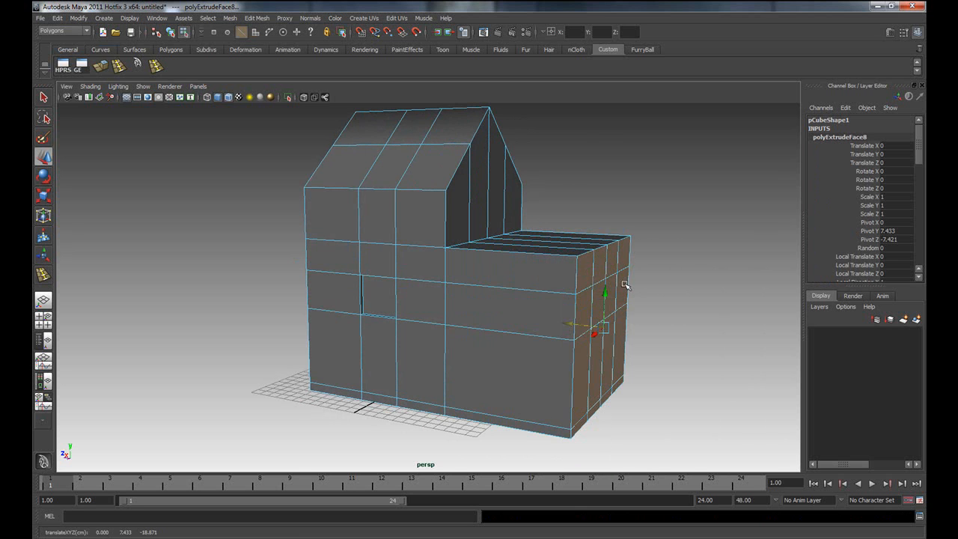
left_click_drag(570, 279, 590, 265, "alt")
right_click_drag(577, 261, 555, 262)
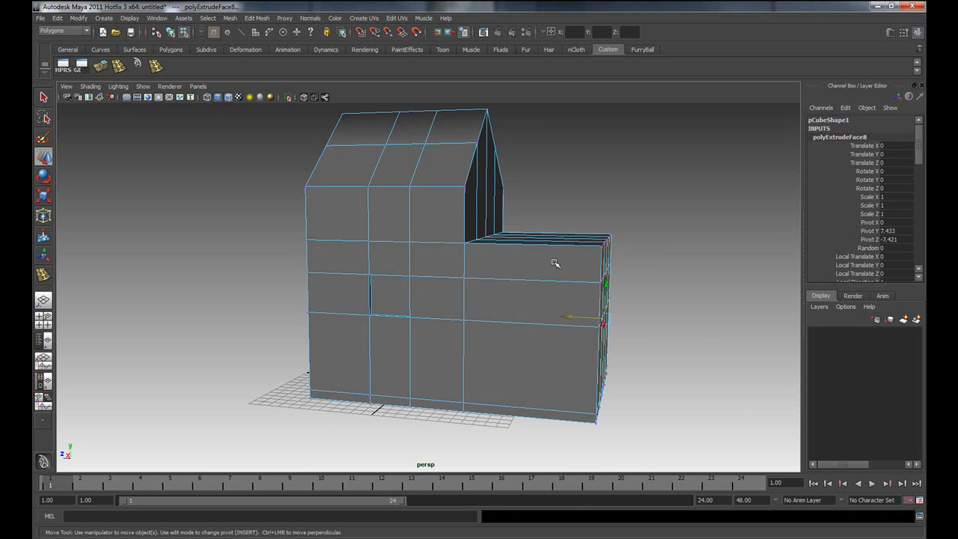
left_click_drag(585, 258, 586, 259)
left_click_drag(657, 316, 545, 336, "alt")
key("space")
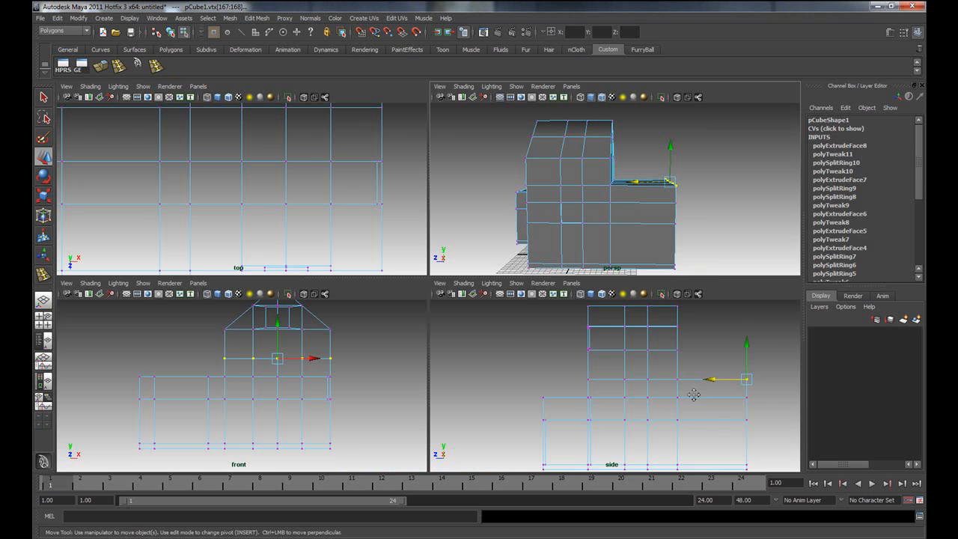
key("space")
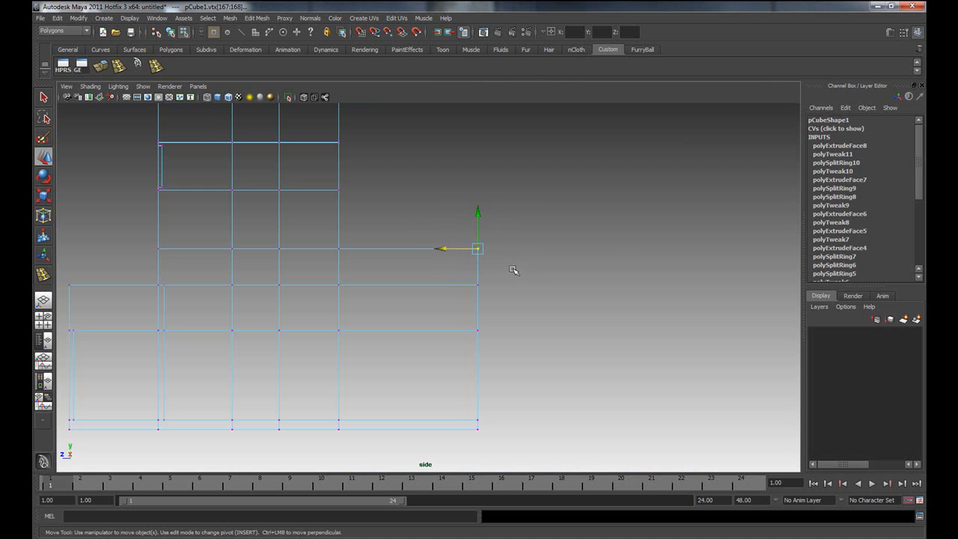
key("space")
left_click_drag(206, 345, 363, 369)
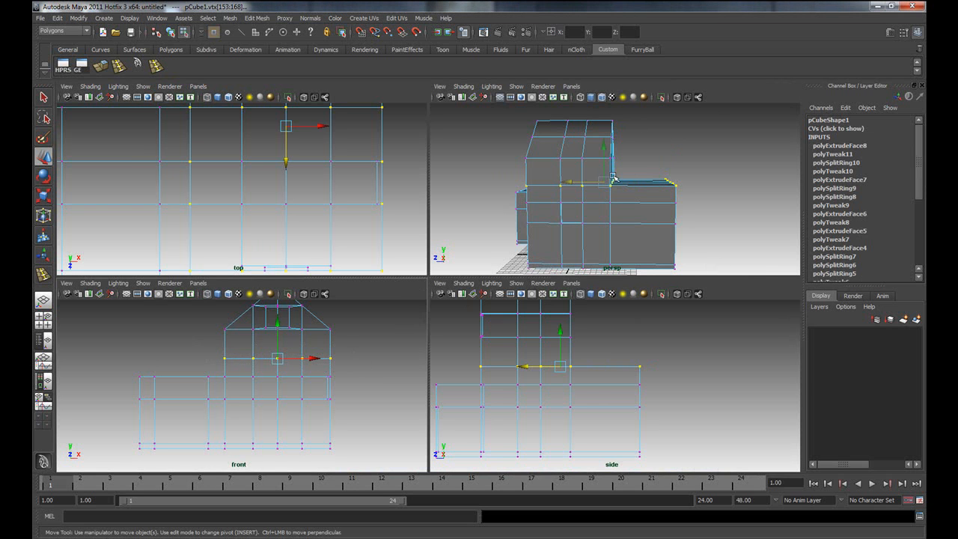
key("space")
left_click_drag(603, 265, 557, 253, "alt")
left_click_drag(530, 293, 472, 338)
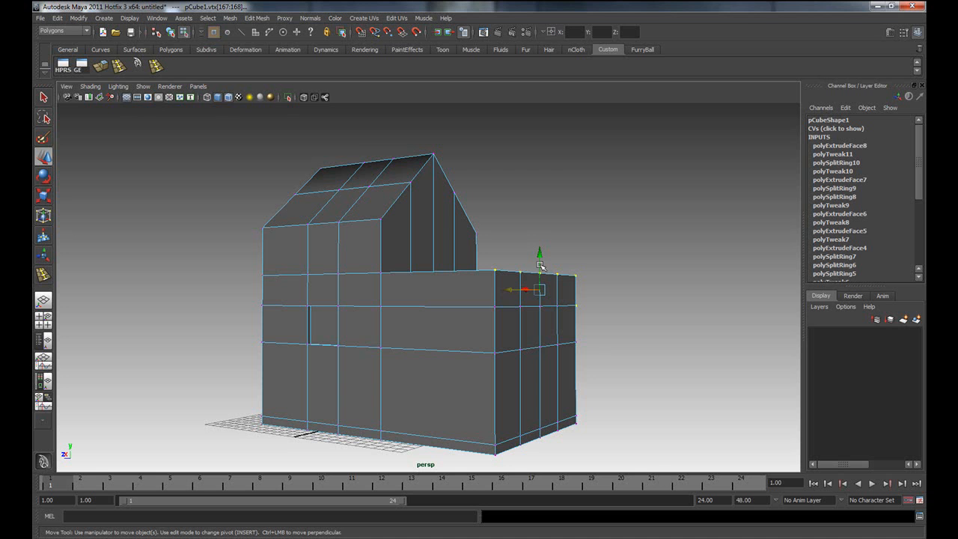
left_click_drag(492, 325, 522, 267, "alt")
left_click_drag(582, 327, 583, 326)
left_click_drag(542, 260, 545, 279)
key("ctrl+z")
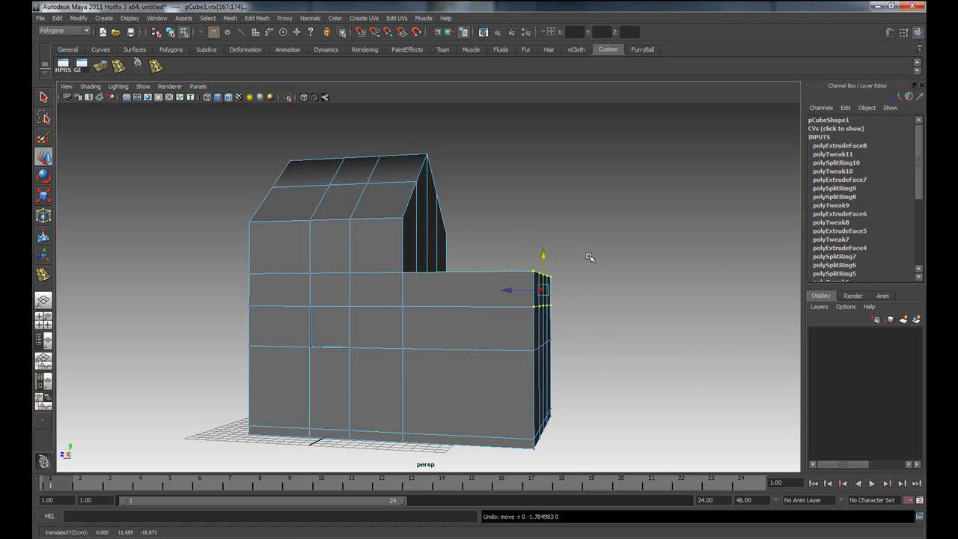
Slope the extension's roof by lowering the upper three rows of vertices on its outer end wall, and inspect the shape in object mode.
left_click_drag(543, 279, 505, 359)
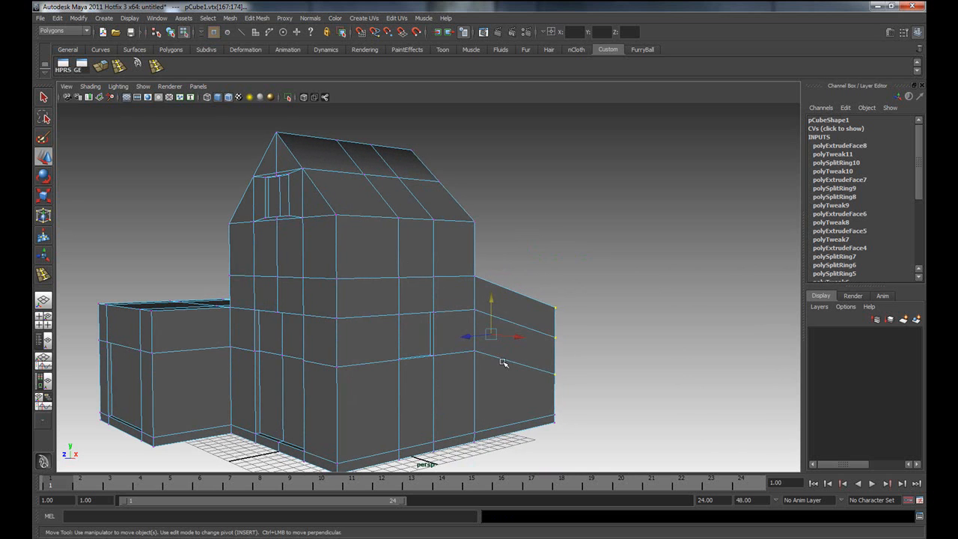
right_click_drag(507, 358, 527, 340)
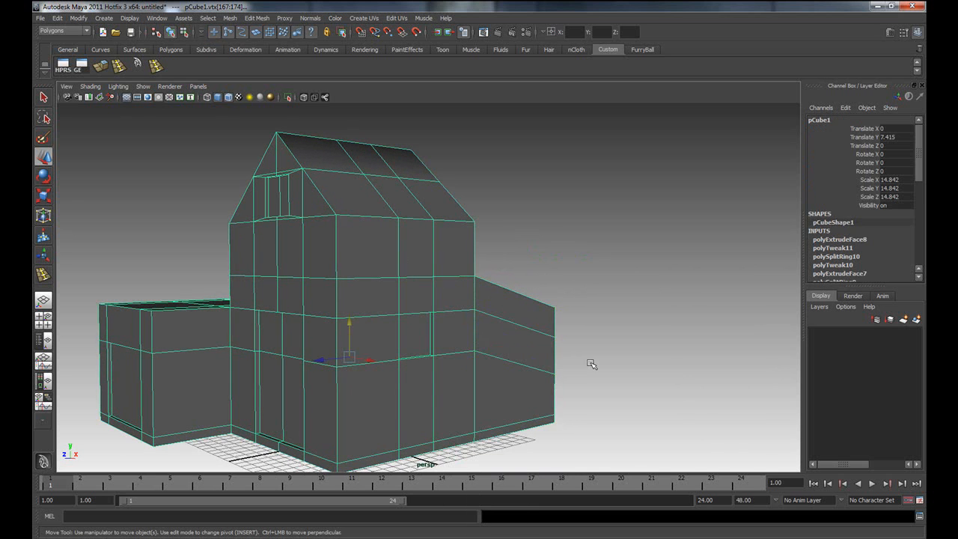
left_click(661, 335)
left_click_drag(475, 321, 397, 331, "alt")
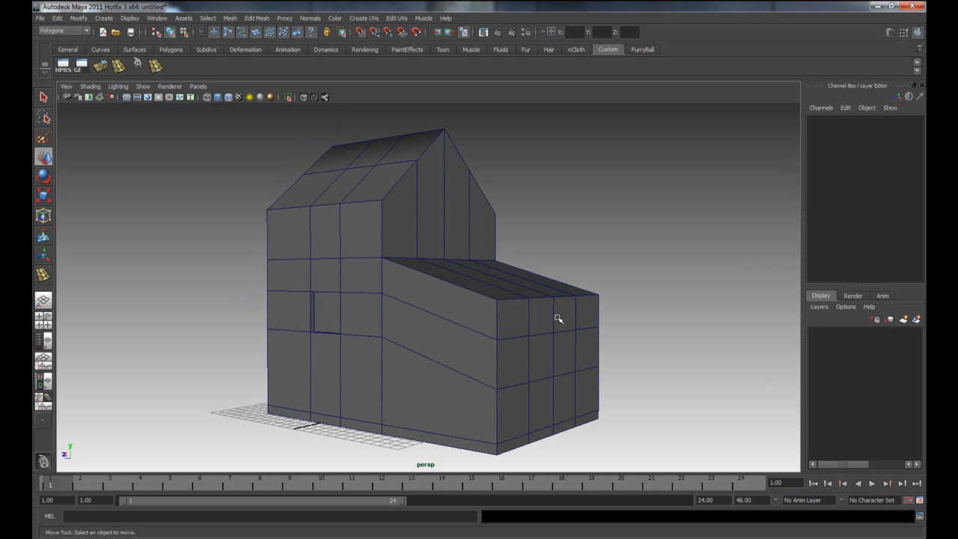
Undo the lowering of the extension's end wall vertices.
key("ctrl+z")
key("ctrl+z")
key("ctrl+z")
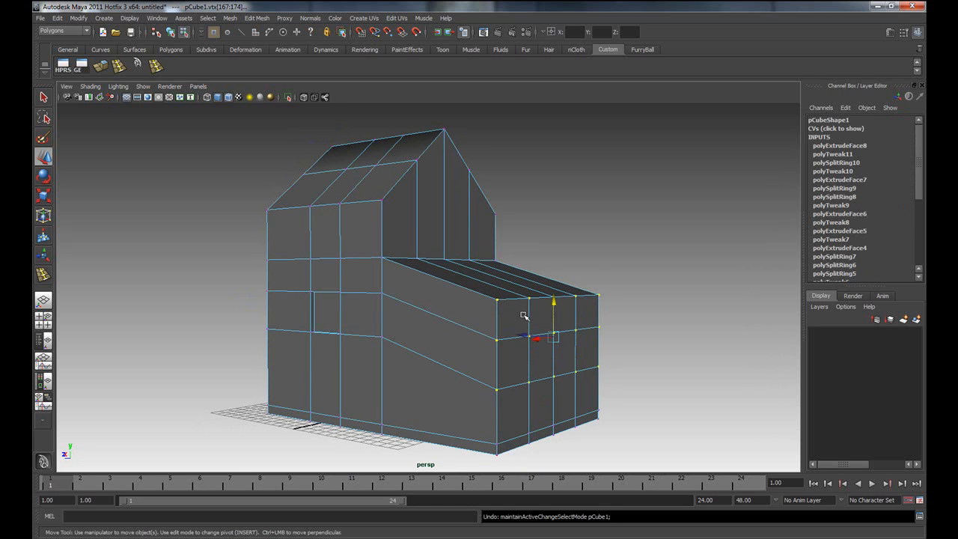
mouse_move(459, 314)
left_mouse_down("alt")
mouse_move(475, 312)
mouse_move(449, 312)
left_mouse_up("alt")
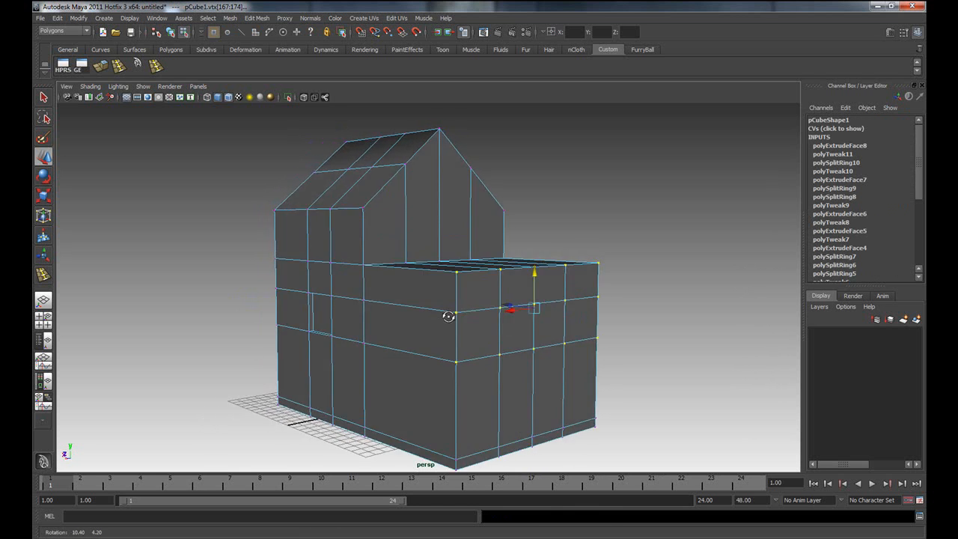
Delete the top row of faces on the extension's outer end wall.
right_click(490, 288)
left_click(493, 311)
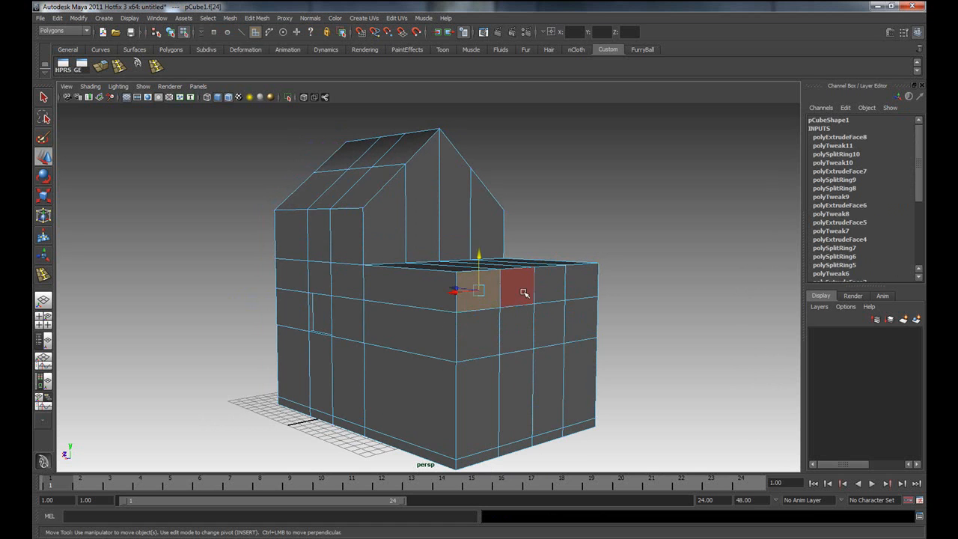
left_click(548, 294)
key("Delete")
left_click(572, 292)
key("Delete")
Snap the first two inner vertices of the extension's outer roof edge down onto the matching vertices of the remaining end wall.
left_click_drag(545, 321, 571, 346, "alt")
right_click_drag(479, 279, 456, 280)
left_click(438, 300)
left_click_drag(516, 356, 470, 337, "alt")
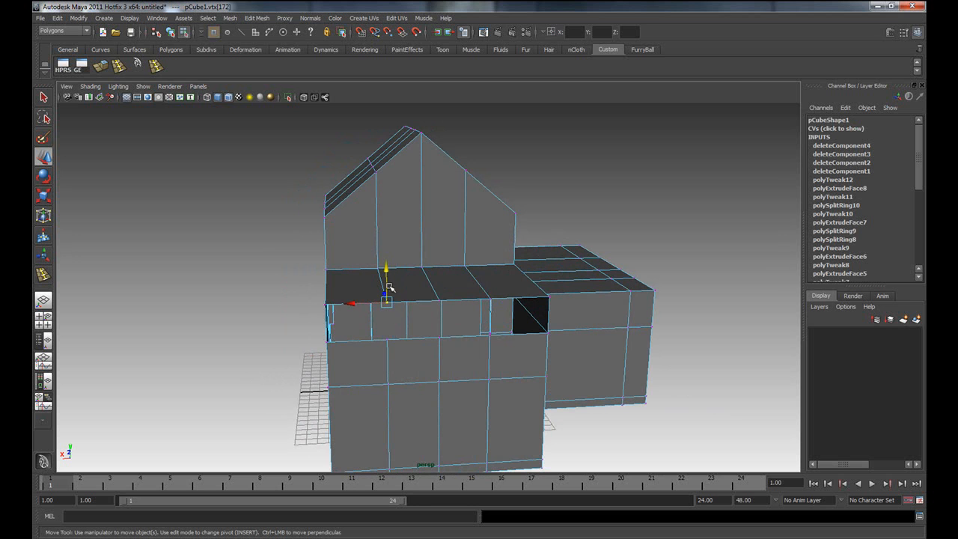
left_click_drag(389, 337, 519, 350, "alt")
key("v")
left_click_drag(500, 283, 499, 349)
left_click(573, 271)
key("v")
left_click_drag(575, 249, 571, 336)
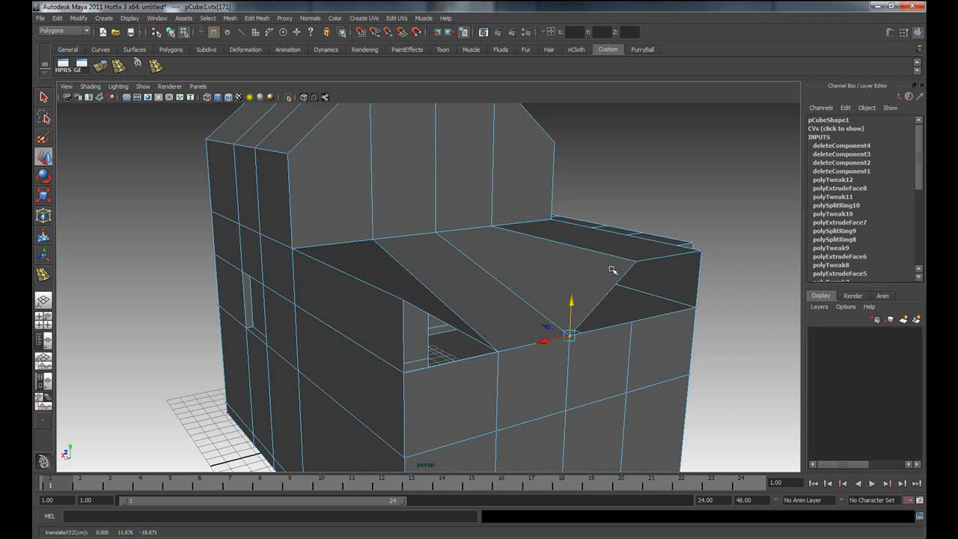
Snap the third inner roof-edge vertex and the far corner vertex down onto the end wall's upper edge.
left_click(637, 263)
left_click_drag(636, 258, 666, 285)
left_click(701, 255)
key("v")
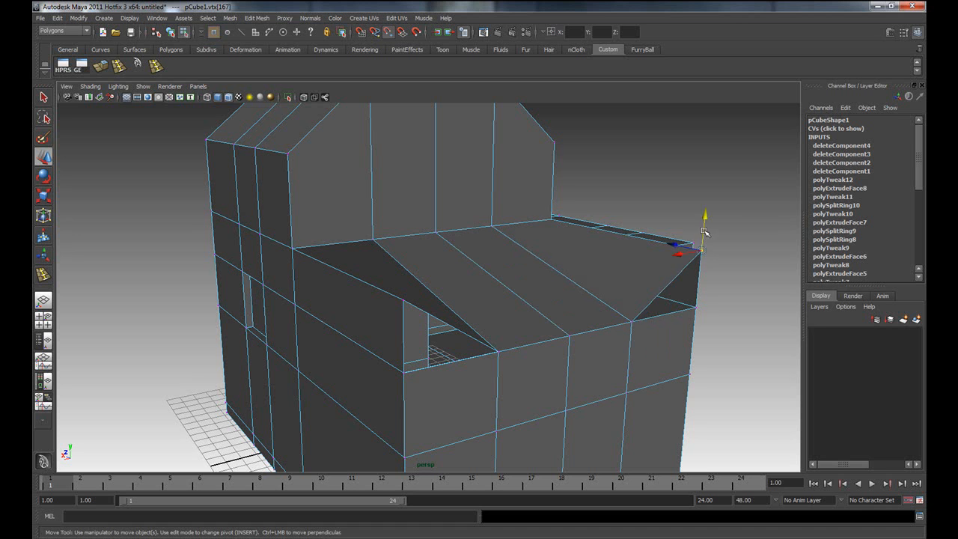
left_click_drag(705, 228, 704, 277)
left_click(699, 292)
key("ctrl+z")
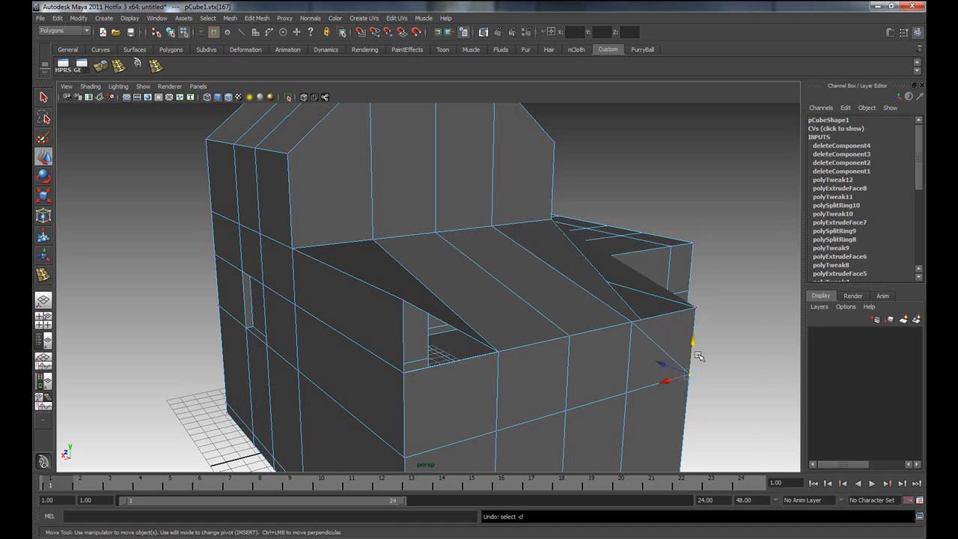
key("v")
left_click_drag(693, 307, 694, 308)
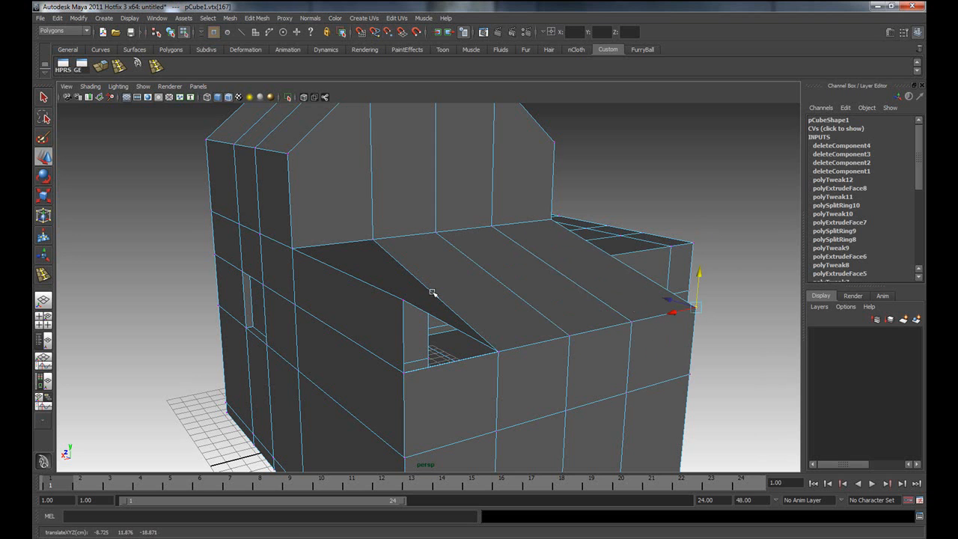
Snap the near corner roof vertex down onto the end wall's corner to close the remaining opening.
left_click(403, 302)
key("v")
left_click_drag(402, 279, 335, 343)
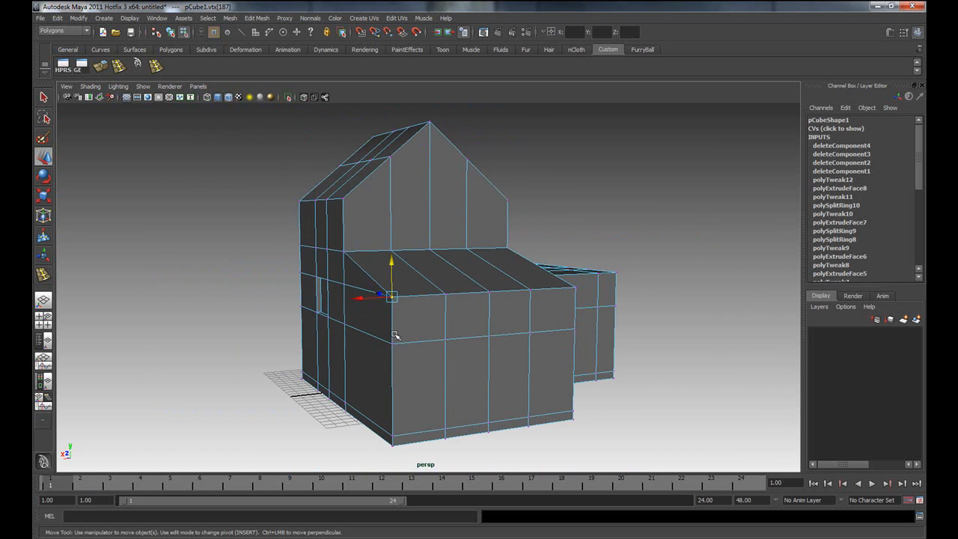
Test whether the snapped roof-edge vertices are joined to the end wall by moving two inner ones, undoing each move.
middle_click_drag(449, 312, 479, 285, "alt")
right_click_drag(485, 289, 557, 305, "alt")
middle_click_drag(491, 285, 431, 308, "alt")
mouse_move(426, 309)
left_mouse_down("alt")
mouse_move(364, 323)
mouse_move(423, 333)
mouse_move(434, 314)
mouse_move(447, 322)
mouse_move(436, 321)
left_mouse_up("alt")
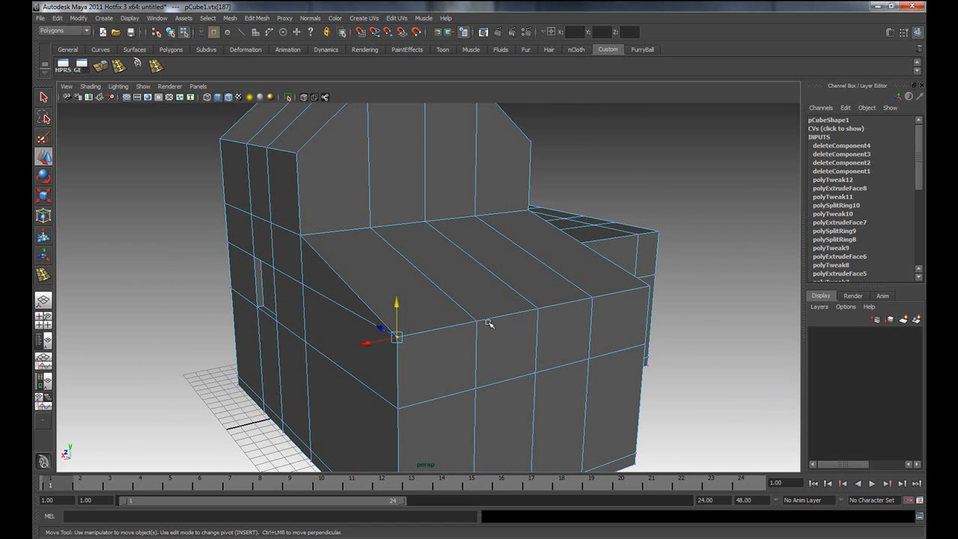
left_click_drag(485, 318, 482, 319)
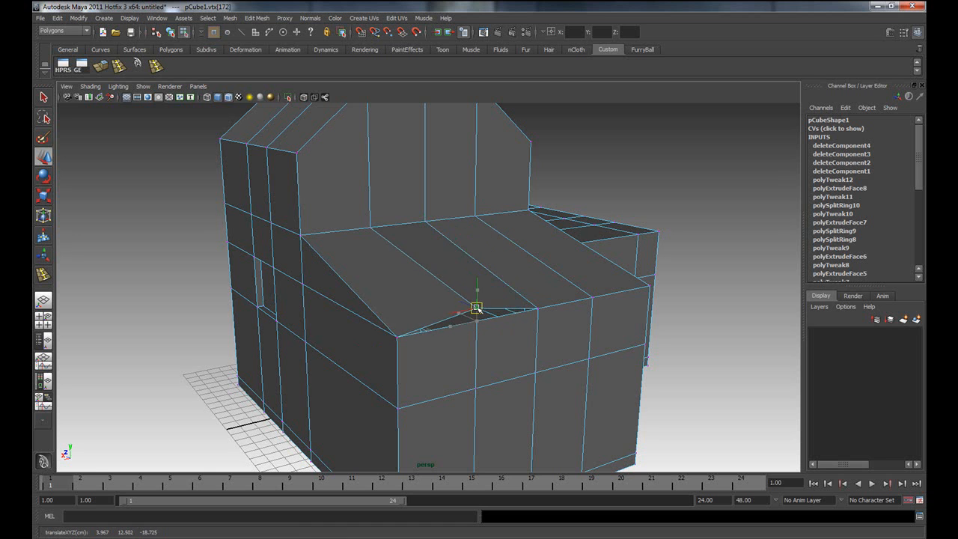
key("ctrl+z")
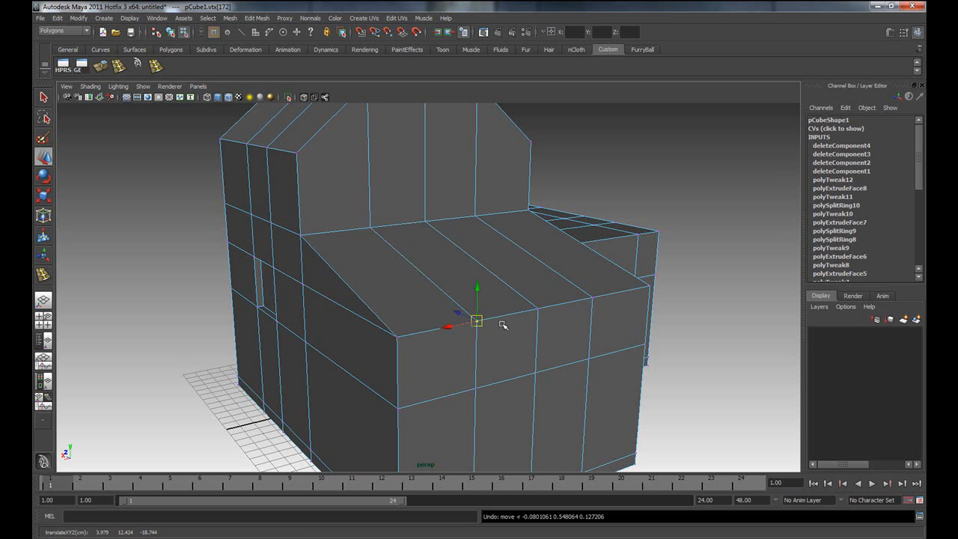
left_click_drag(449, 355, 333, 338, "alt")
right_click_drag(333, 338, 526, 320, "alt")
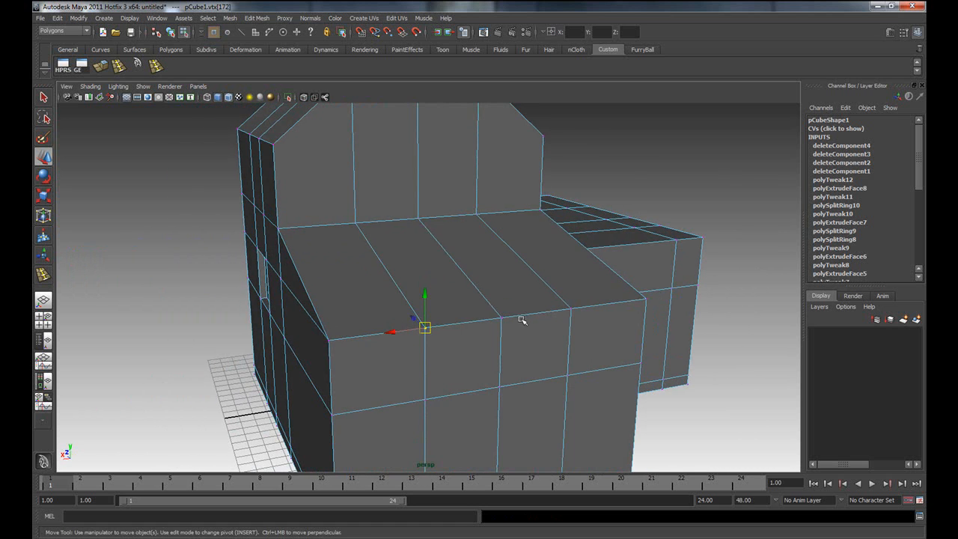
left_click_drag(505, 307, 510, 276)
key("ctrl+z")
left_click_drag(536, 369, 474, 325, "alt")
mouse_move(412, 361)
left_mouse_down("alt")
mouse_move(368, 367)
mouse_move(411, 363)
left_mouse_up("alt")
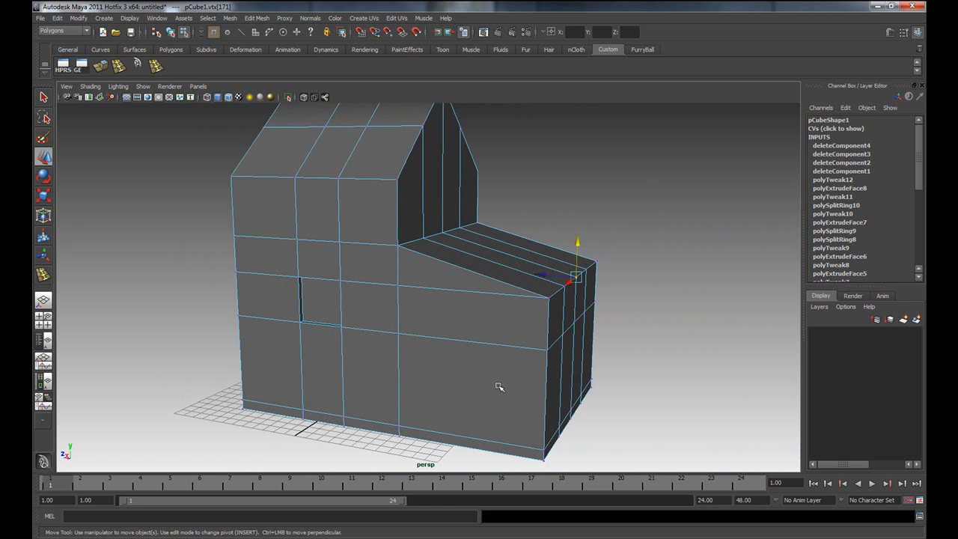
Test whether the near corner vertex of the extension's roof is joined to the wall by moving it, undoing the move.
left_click(550, 297)
key("f")
right_click_drag(617, 359, 549, 387, "alt")
left_click_drag(549, 387, 438, 208, "alt")
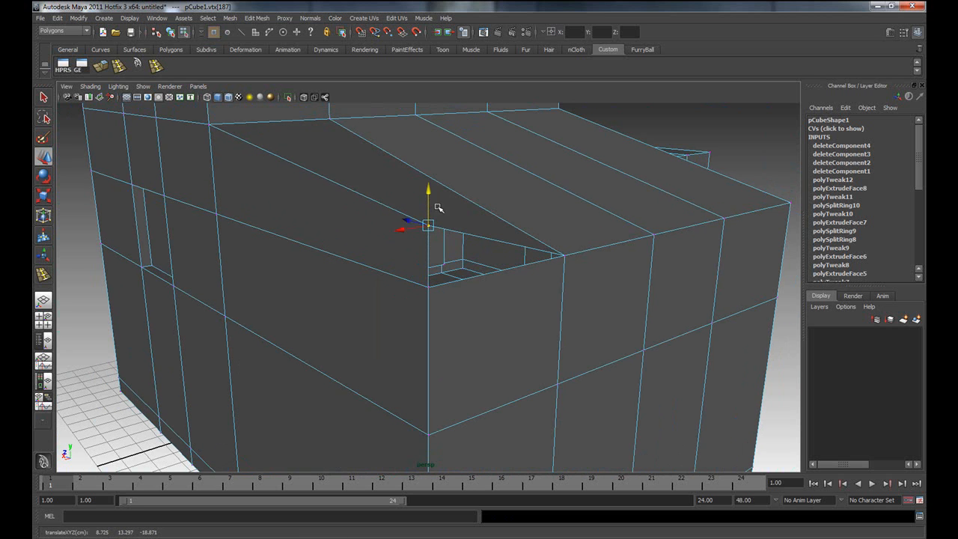
key("ctrl+z")
Merge the two coincident vertices at the near corner of the extension's outer roof edge.
left_click_drag(507, 303, 446, 325, "alt")
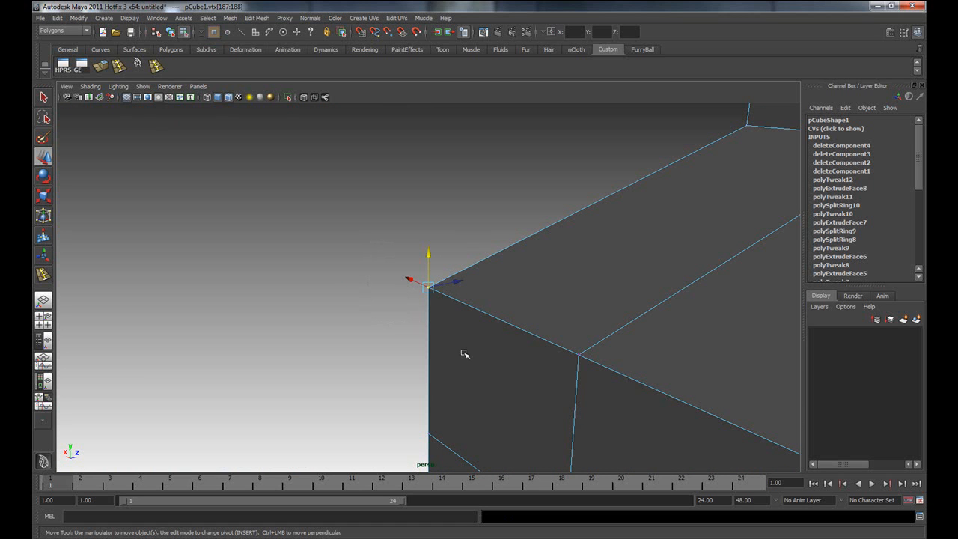
left_click(257, 18)
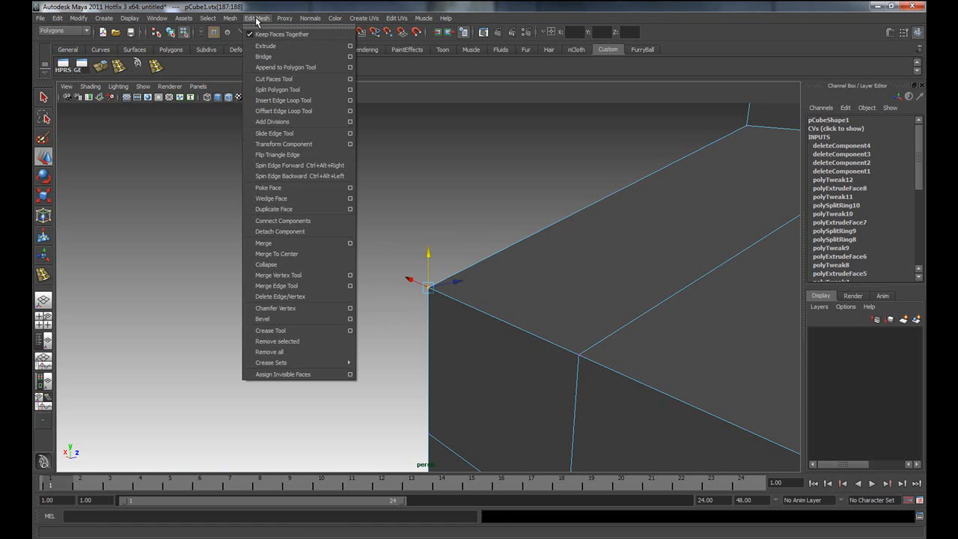
left_click(269, 244)
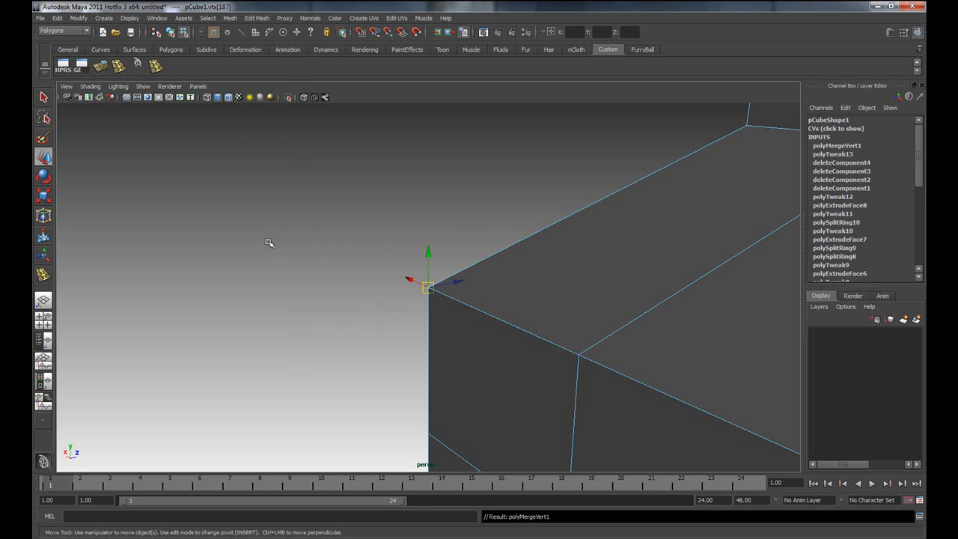
left_click_drag(354, 328, 501, 324, "alt")
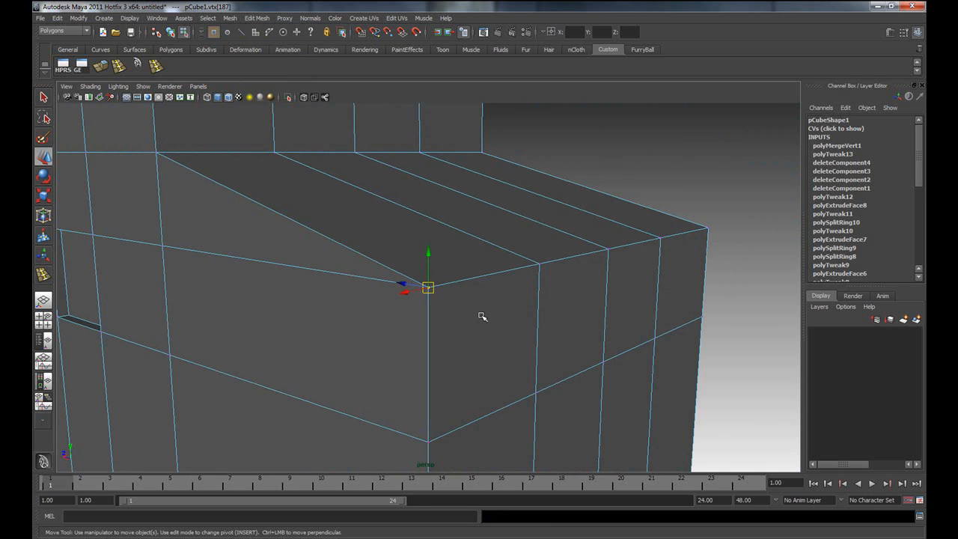
left_click_drag(410, 339, 440, 339, "alt")
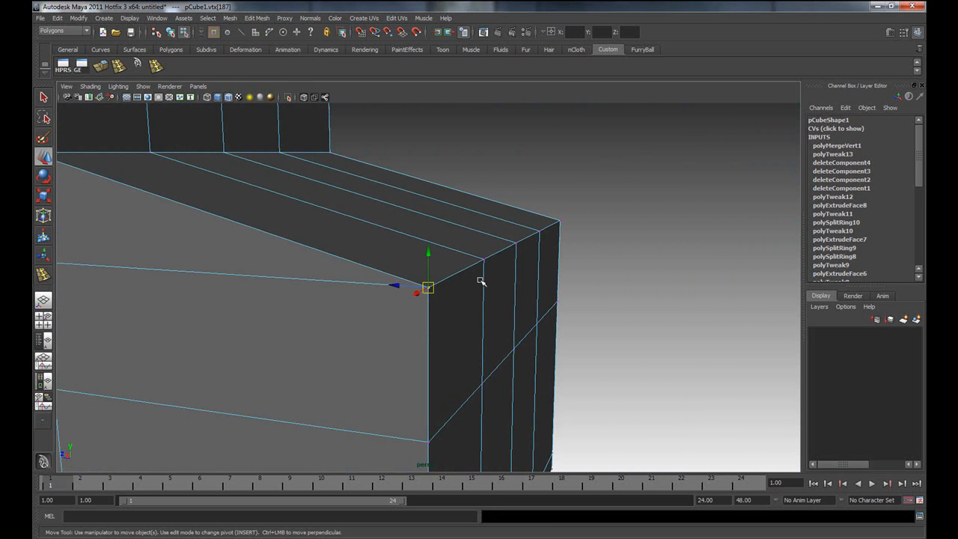
Check the merged near corner vertex by moving it and undoing the move.
left_click(648, 245)
left_click(428, 287)
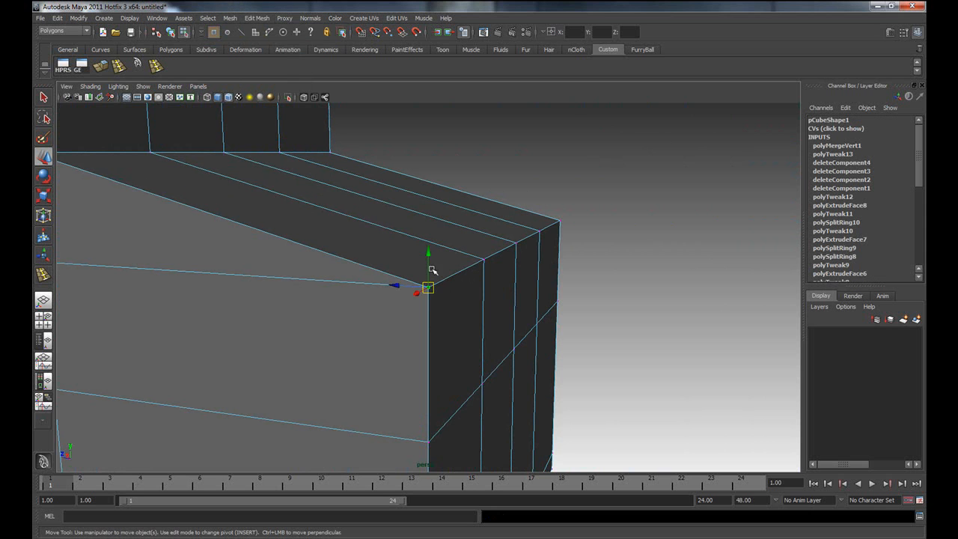
left_click(426, 294)
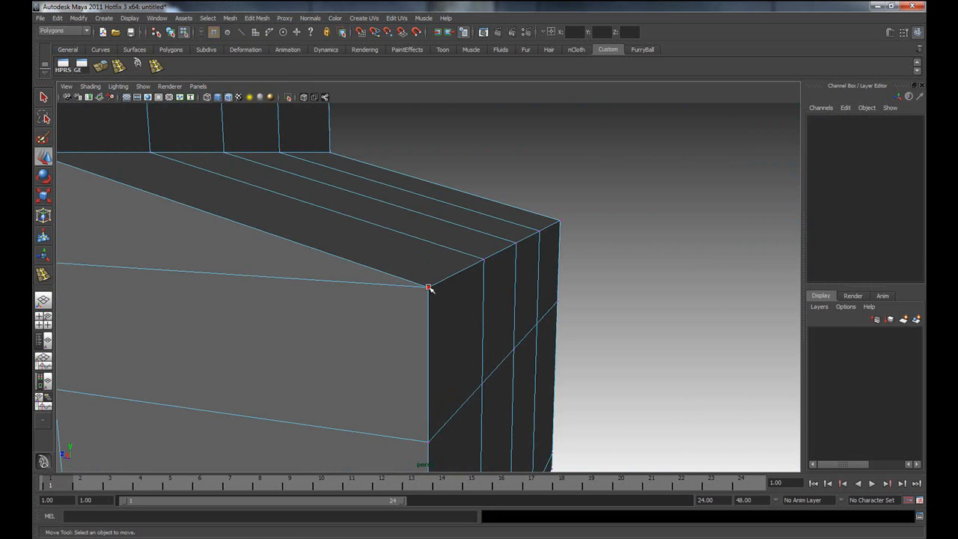
left_click(428, 288)
left_click_drag(429, 288, 350, 315)
key("ctrl+z")
Merge the coincident vertices at the first inner point of the extension's outer roof edge.
left_click_drag(512, 307, 449, 307, "alt")
left_click(528, 260)
left_click_drag(526, 258, 622, 200)
key("q")
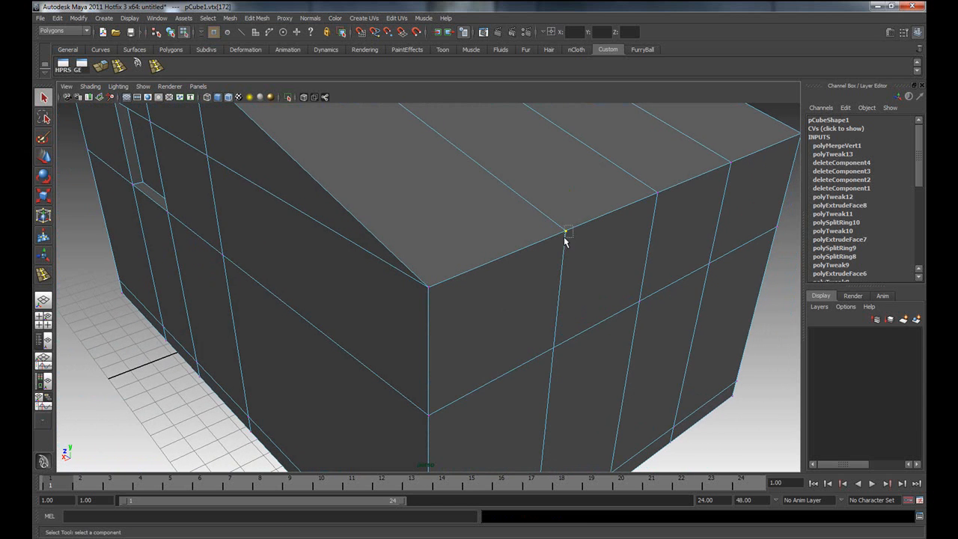
left_click(231, 18)
mouse_move(244, 23)
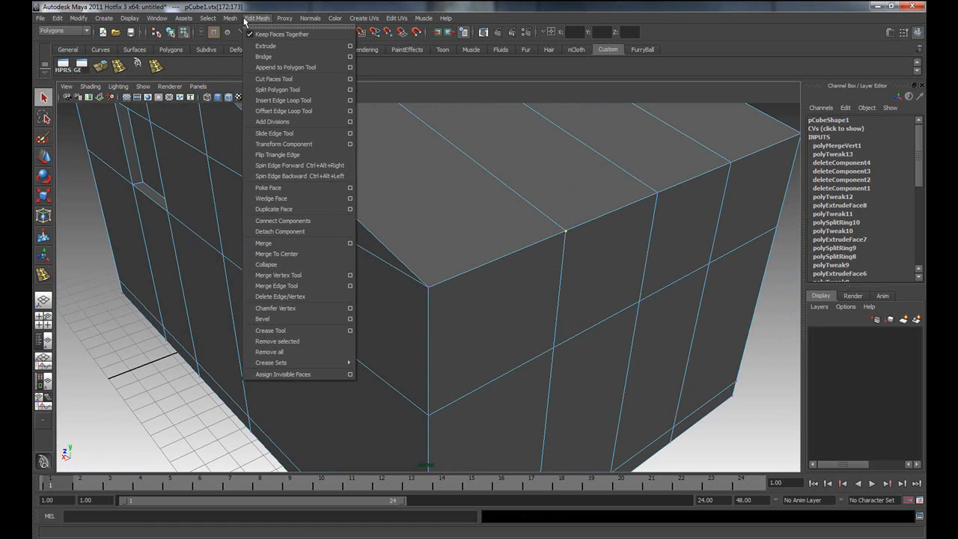
left_click(273, 245)
Merge the remaining coincident vertex pairs along the extension's outer roof edge, including the far corner.
left_click_drag(439, 267, 481, 256, "alt")
key("w")
left_click(574, 210)
key("g")
left_click_drag(656, 178, 666, 188)
key("g")
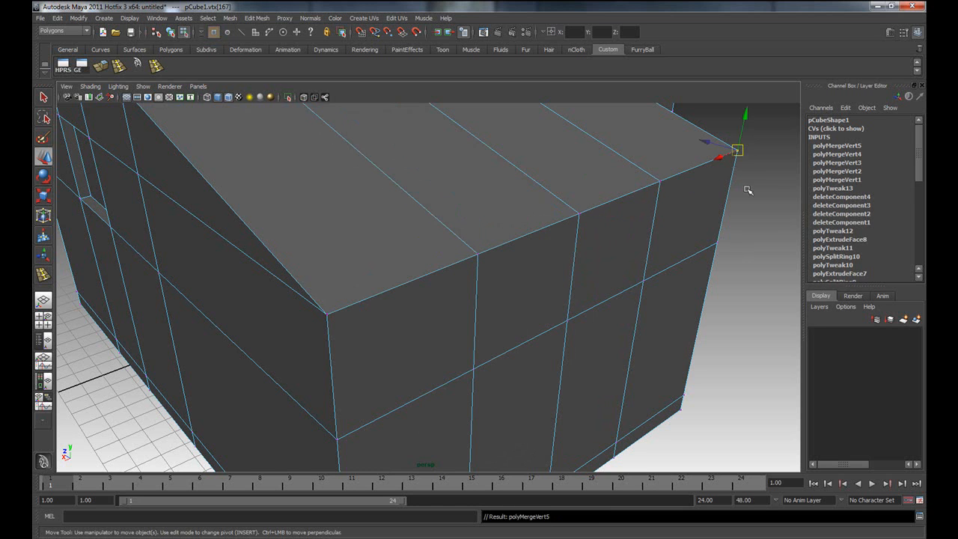
Examine the merged roof edge and the closed extension from the rear and the side.
left_click(748, 164)
left_click(738, 150)
left_click_drag(738, 150, 750, 189)
left_click_drag(571, 314, 547, 316, "alt")
middle_click_drag(548, 315, 560, 314, "alt")
right_click_drag(560, 314, 424, 328, "alt")
left_click_drag(424, 328, 310, 320, "alt")
left_click_drag(381, 350, 439, 350, "alt")
middle_click_drag(506, 388, 568, 385, "alt")
left_click_drag(567, 385, 465, 385, "alt")
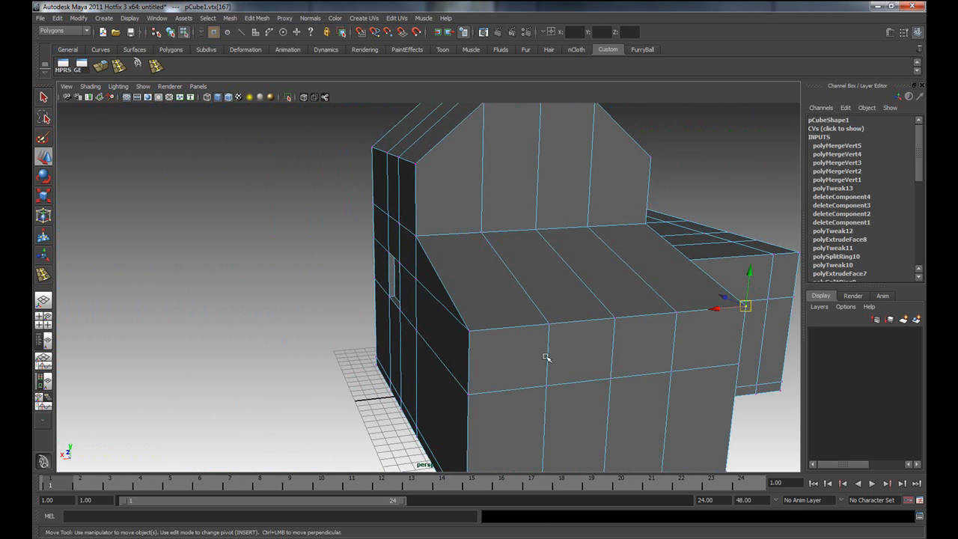
left_click_drag(579, 340, 517, 353, "alt")
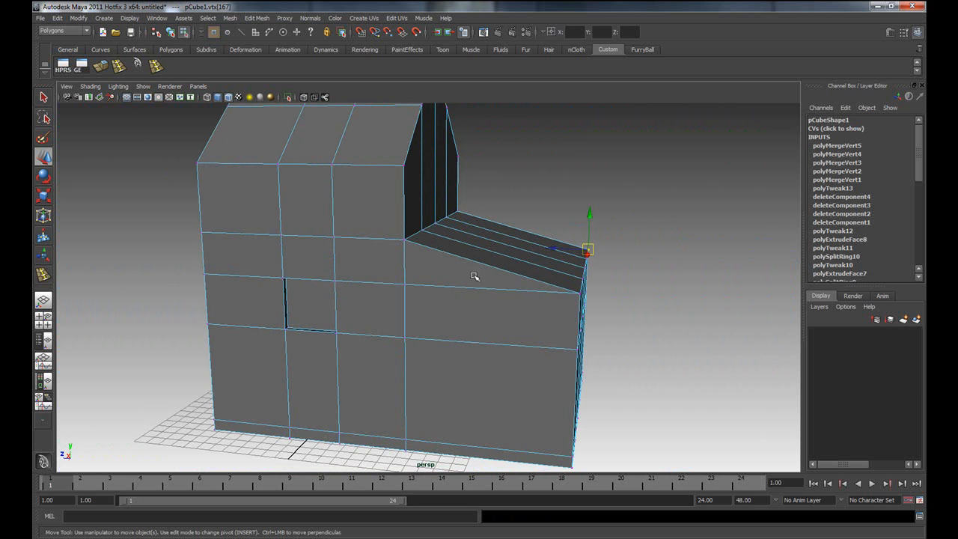
Return the house to object mode, deselect it and compare its front view with the reference picture.
right_click_drag(387, 279, 409, 267)
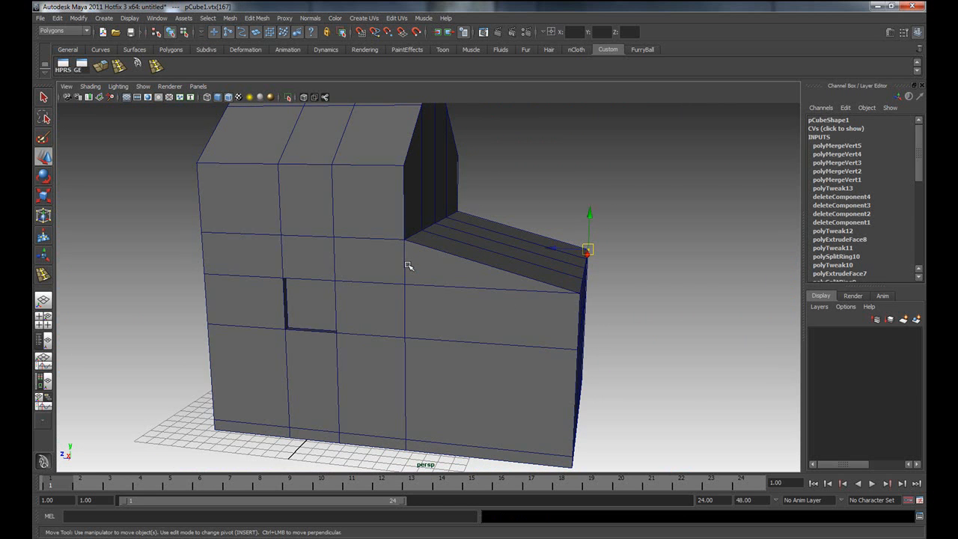
left_click(409, 267)
left_click(577, 186)
left_click(471, 295)
left_click_drag(421, 332, 515, 345, "alt")
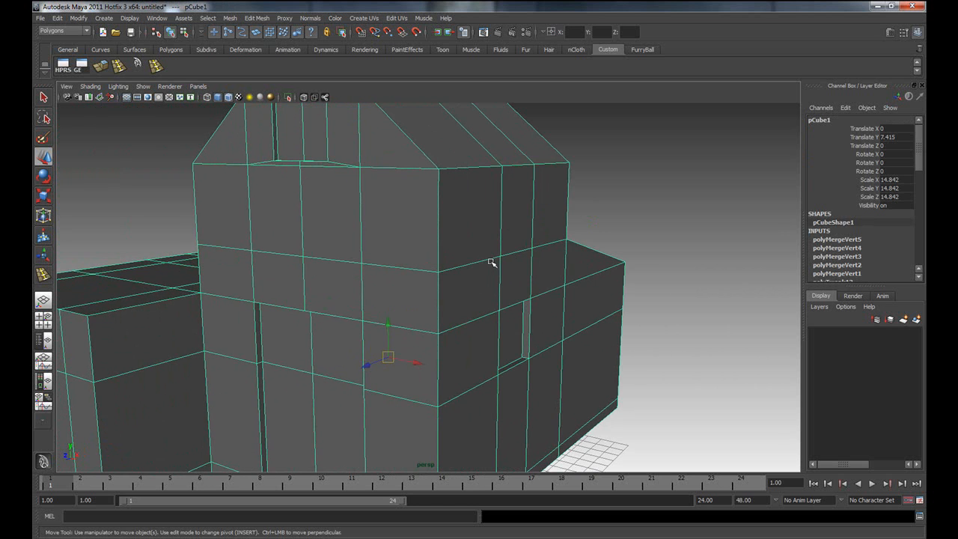
left_click_drag(279, 287, 468, 319, "alt")
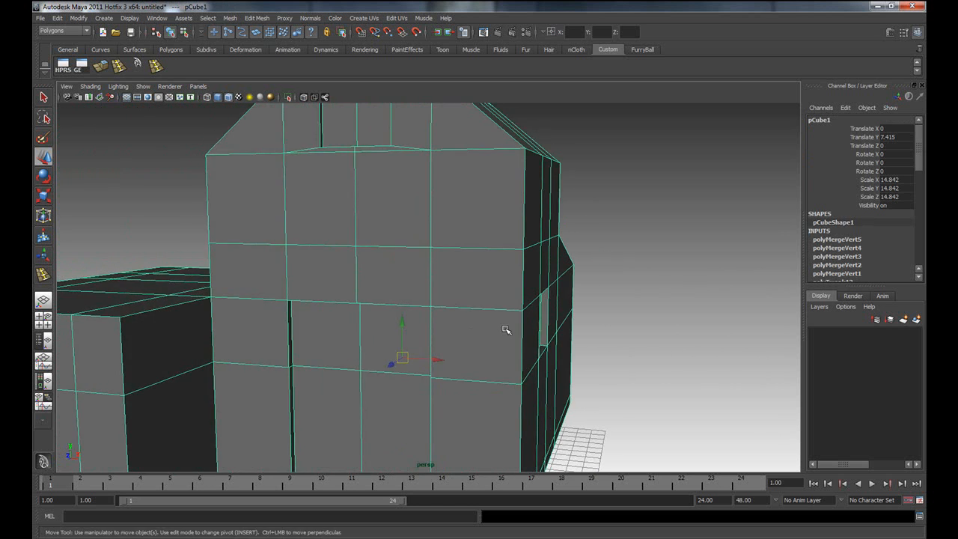
right_click_drag(468, 319, 382, 324, "alt")
left_click(601, 344)
left_click_drag(541, 427, 537, 336, "alt")
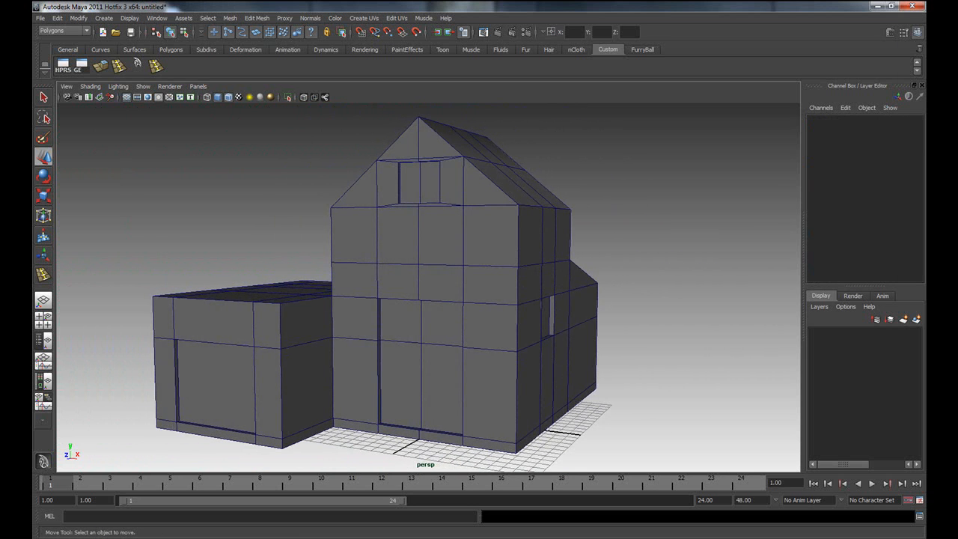
key("alt+Tab")
left_click_drag(767, 55, 957, 50)
Select the front top edges of the side wing and lower them to slope the wing's roof toward the front.
left_click_drag(341, 290, 301, 316, "alt")
right_click_drag(302, 317, 303, 293)
left_click(191, 355)
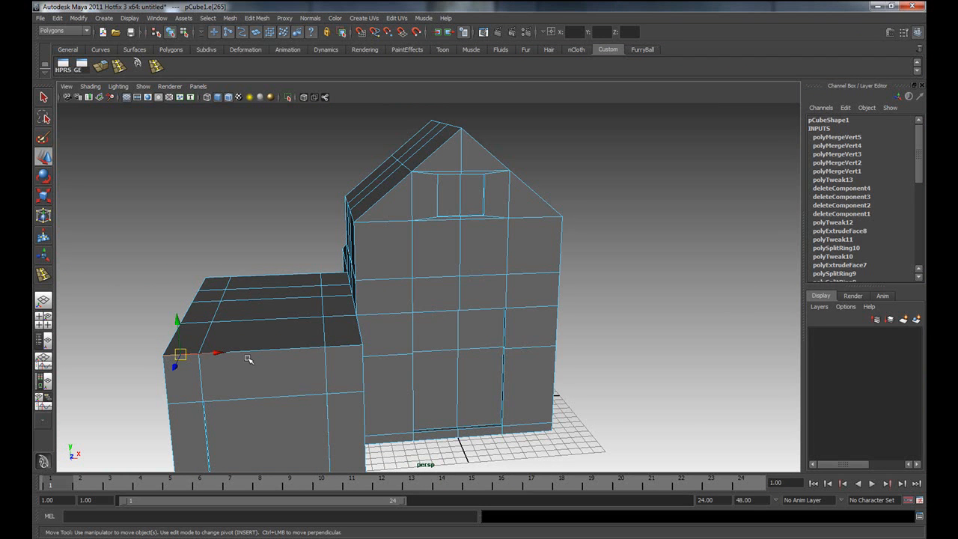
left_click(300, 347)
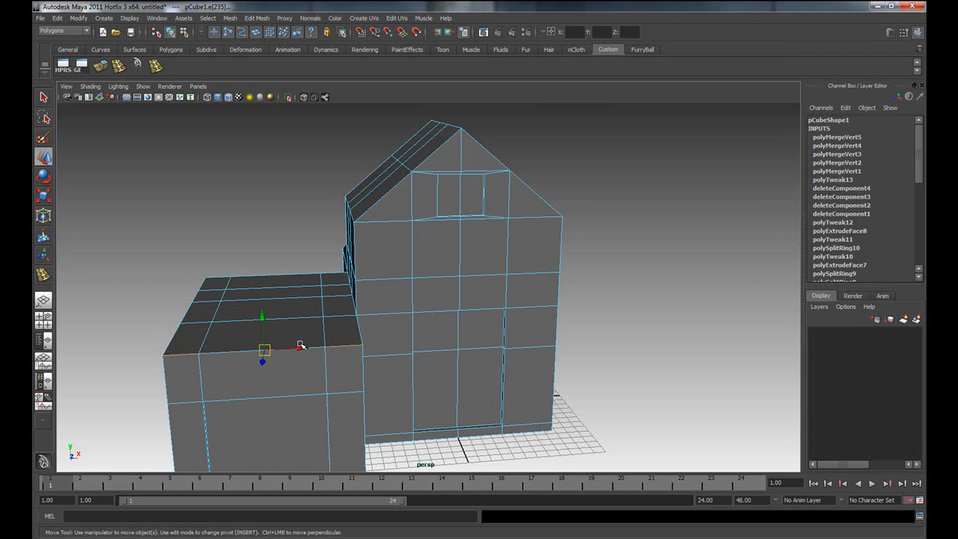
left_click_drag(364, 364, 367, 367, "alt")
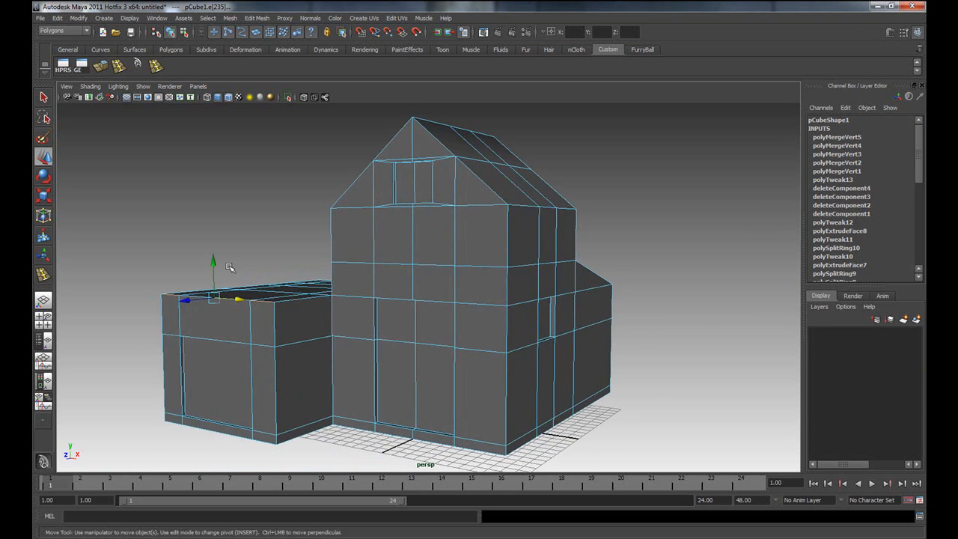
left_click_drag(213, 265, 213, 285)
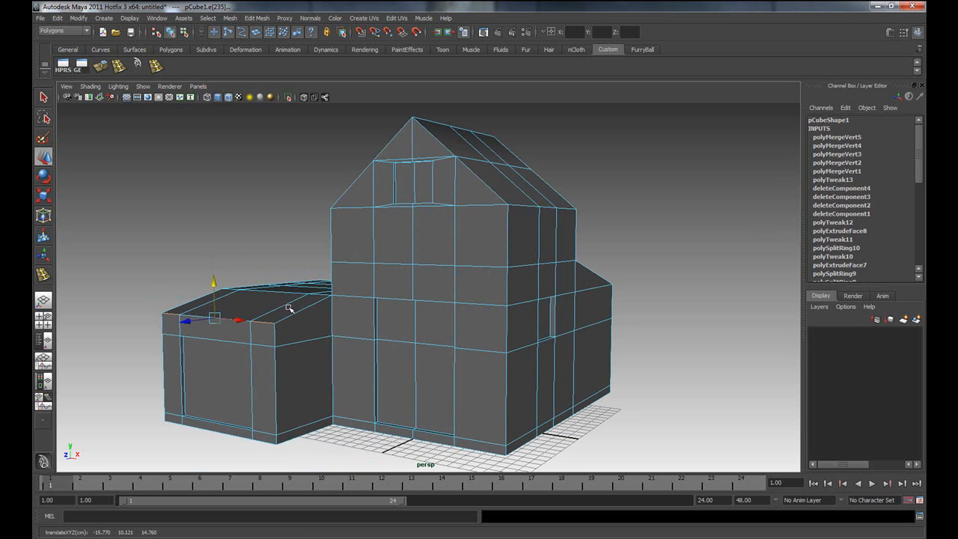
Leave edge editing, deselect the house and compare the side wing's sloped roof with the reference picture.
right_click_drag(296, 304, 342, 278)
left_click(791, 217)
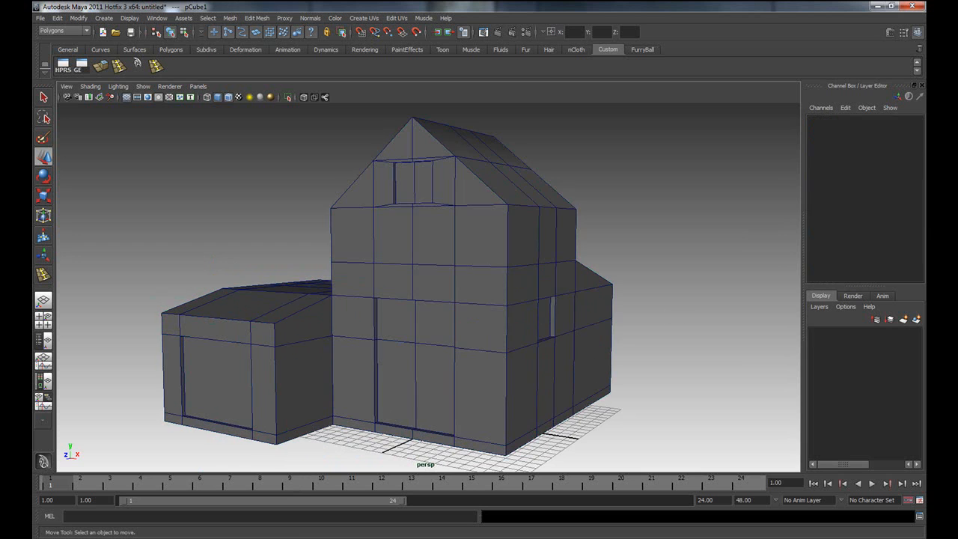
key("alt+Tab")
left_click_drag(769, 92, 649, 91)
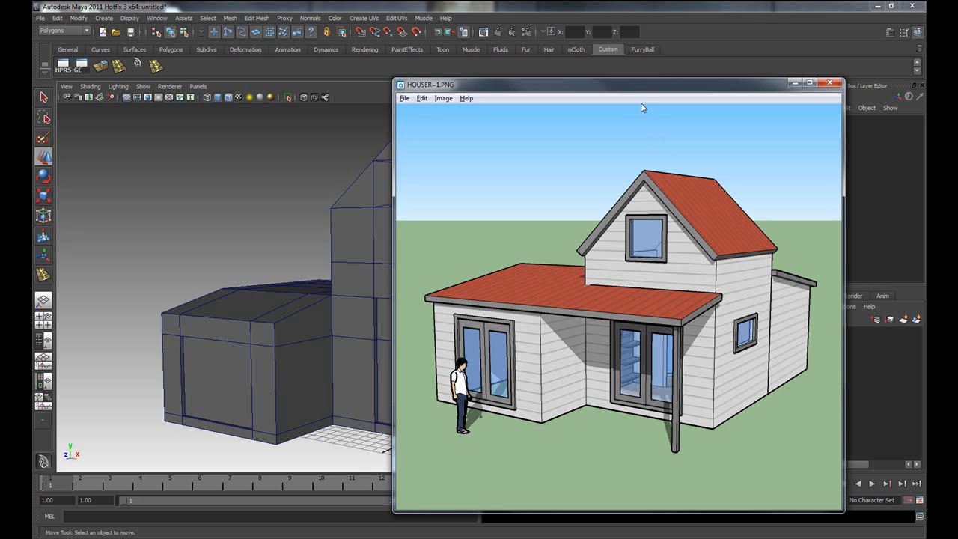
left_click_drag(630, 92, 957, 80)
Select all roof faces on both slopes of the main block's gable roof.
left_click_drag(545, 283, 501, 301, "alt")
right_click_drag(497, 274, 509, 296)
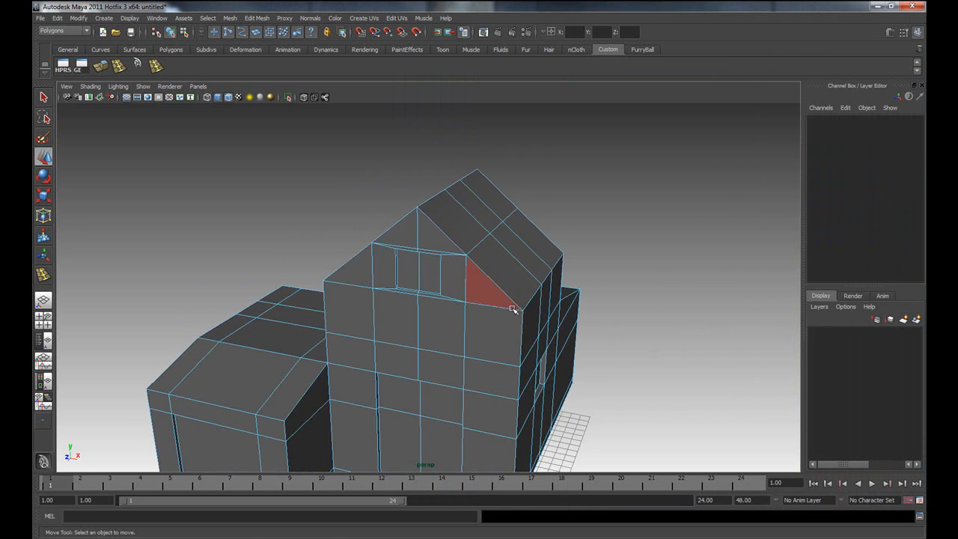
left_click_drag(509, 296, 479, 302, "alt")
left_click(468, 241)
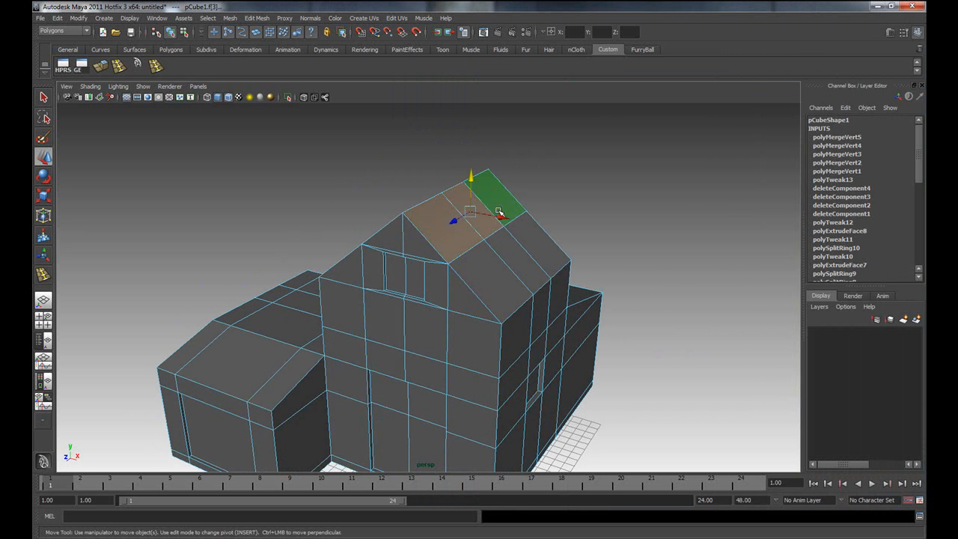
left_click_drag(396, 277, 441, 196, "alt")
left_click(428, 211, "shift")
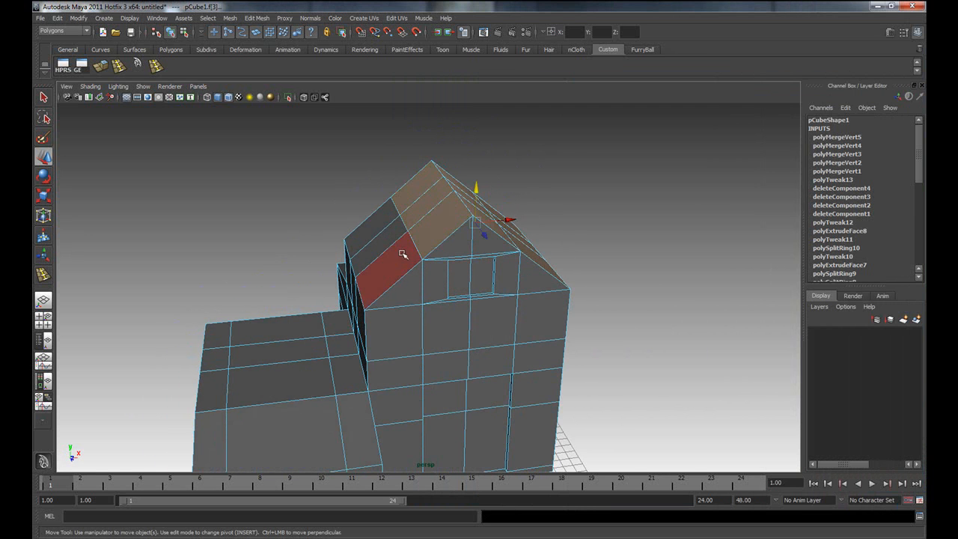
left_click_drag(381, 221, 576, 382, "alt")
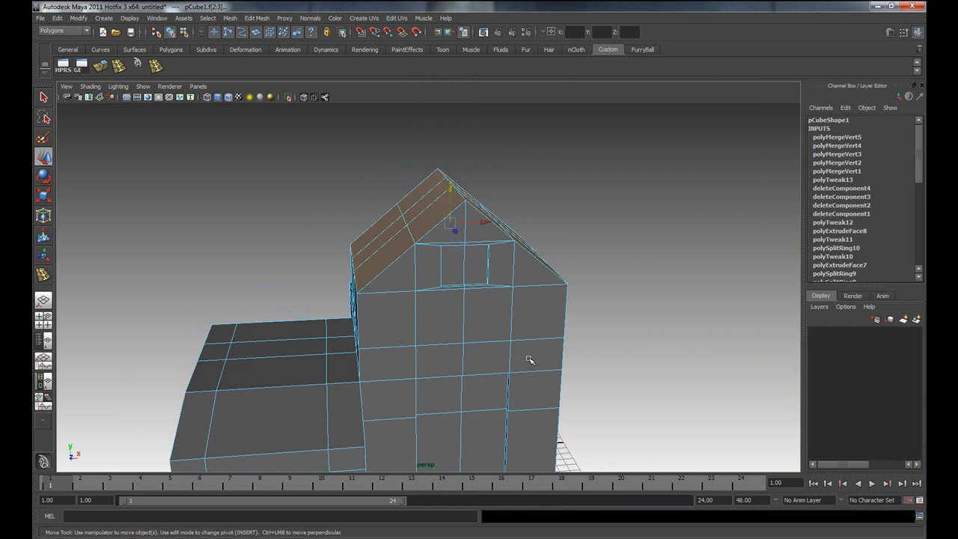
Extrude the selected roof faces and scale them along the roof's length to overhang the gable ends.
left_click(102, 68)
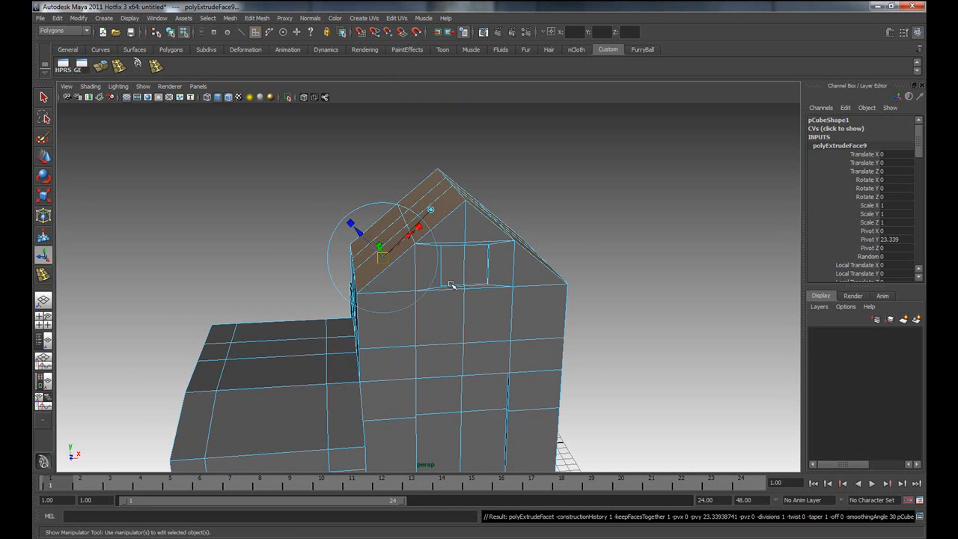
left_click_drag(409, 285, 384, 203, "alt")
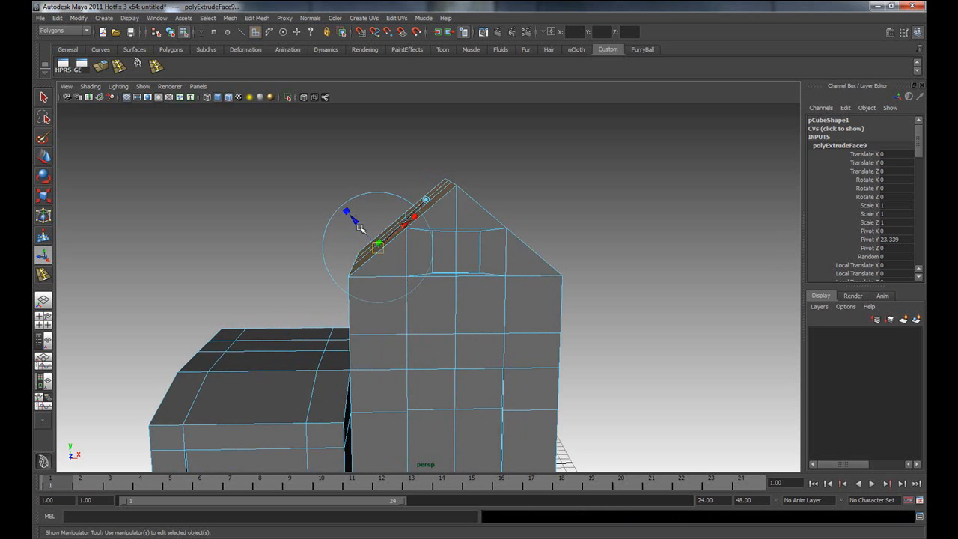
left_click_drag(360, 228, 509, 307)
left_click_drag(448, 335, 451, 321, "alt")
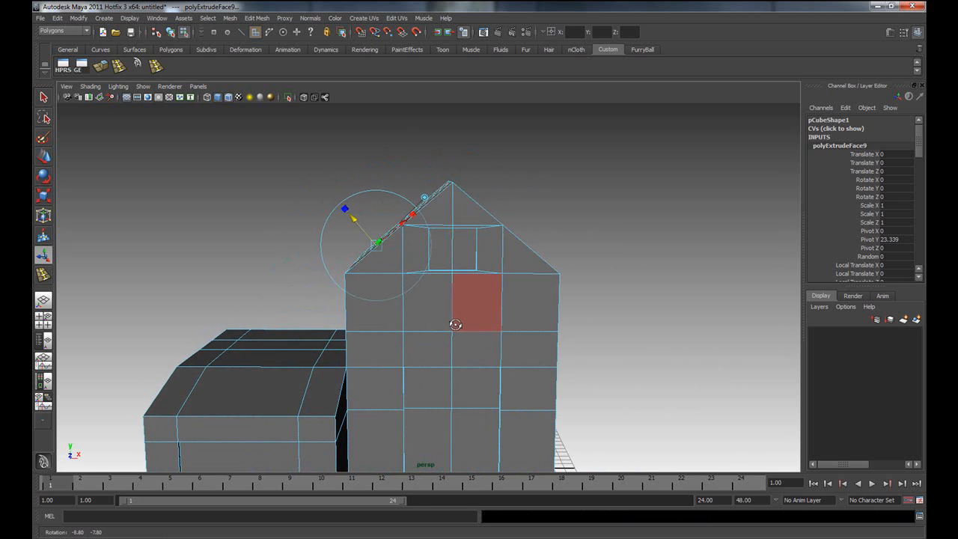
left_click_drag(397, 267, 349, 213, "alt")
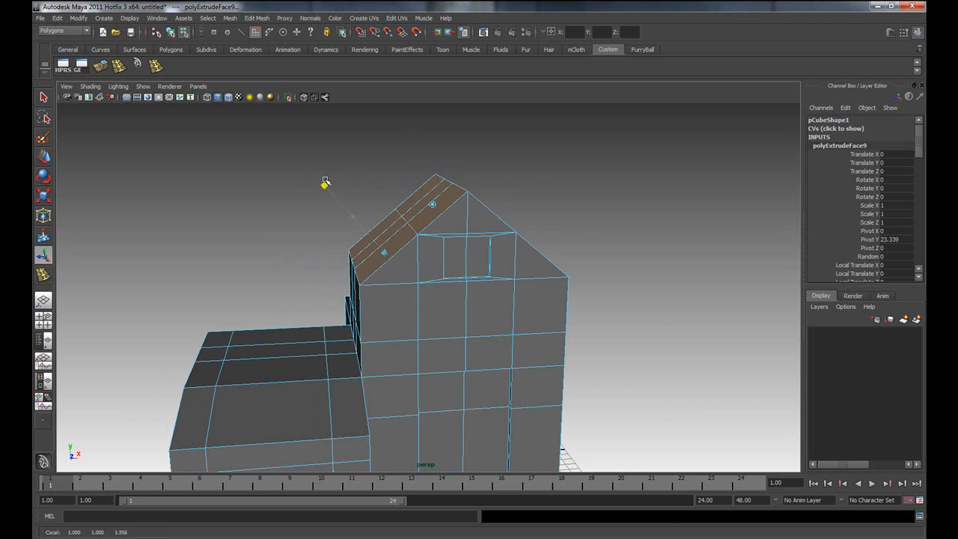
left_click_drag(422, 221, 436, 213)
mouse_move(386, 268)
left_mouse_down("alt")
mouse_move(417, 272)
mouse_move(385, 251)
left_mouse_up("alt")
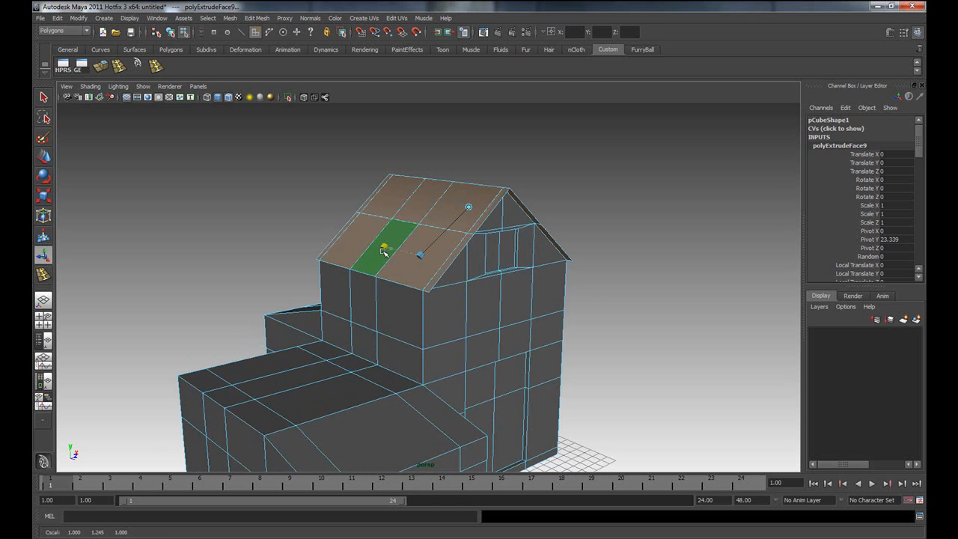
Move the extruded roof faces outward from both slopes to give the gable roof thickness.
left_click_drag(520, 311, 454, 304, "alt")
left_click_drag(413, 304, 462, 313, "alt")
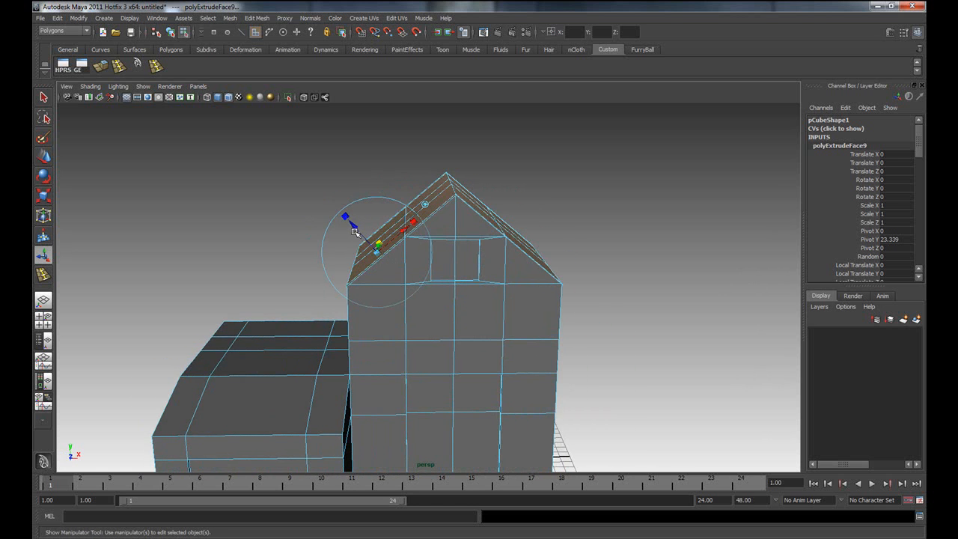
left_click_drag(354, 231, 357, 233)
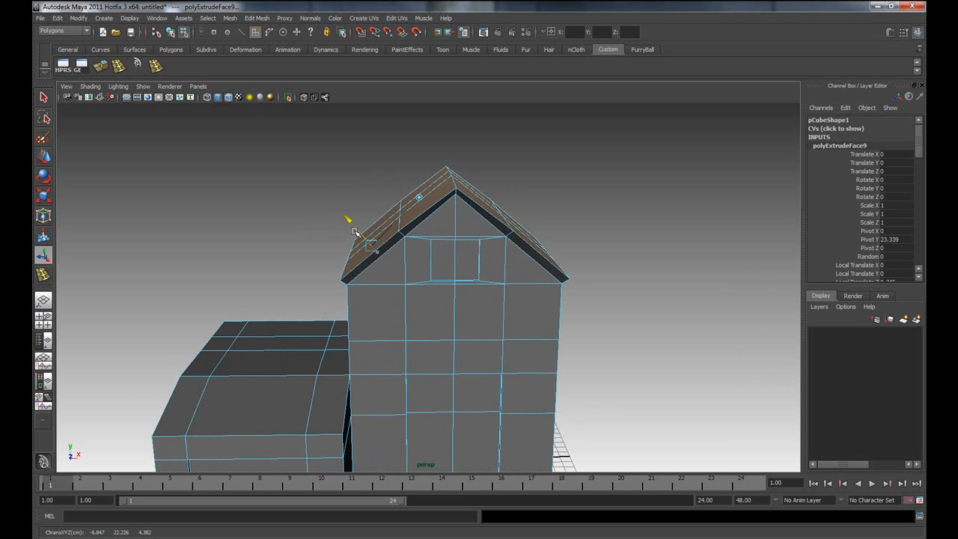
left_click_drag(400, 308, 422, 323, "alt")
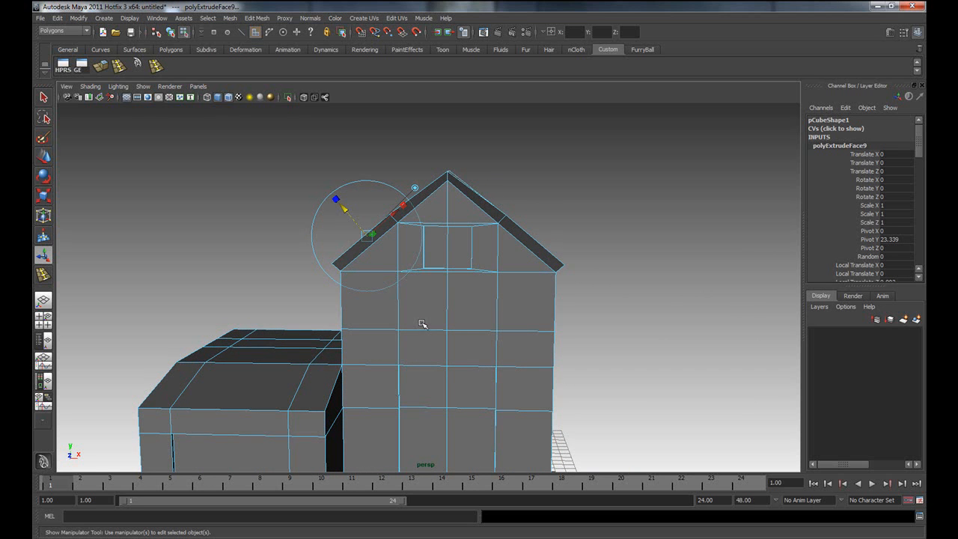
Undo the overhang scaling of the extruded roof faces and move them straight up to give the gable roof its thickness.
key("w")
left_click(428, 206)
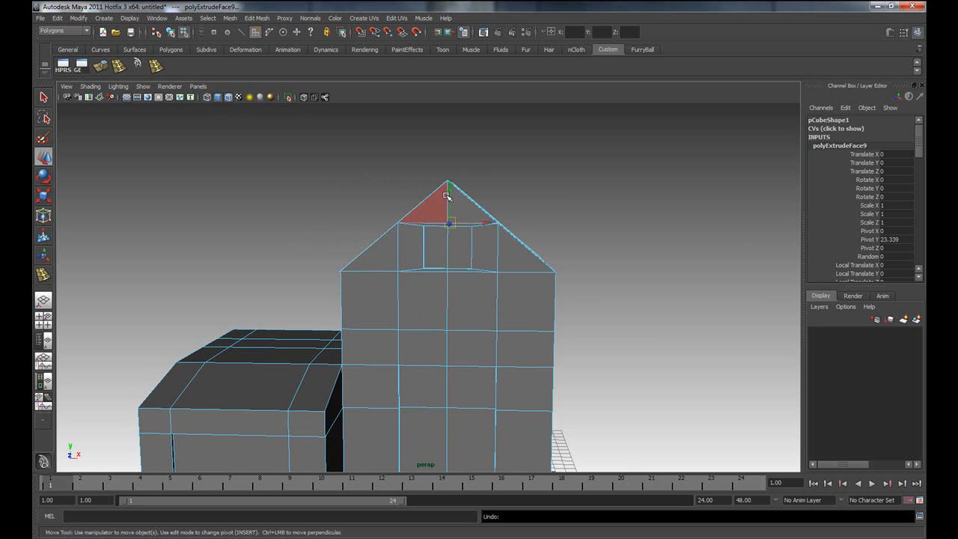
left_click_drag(451, 200, 451, 196)
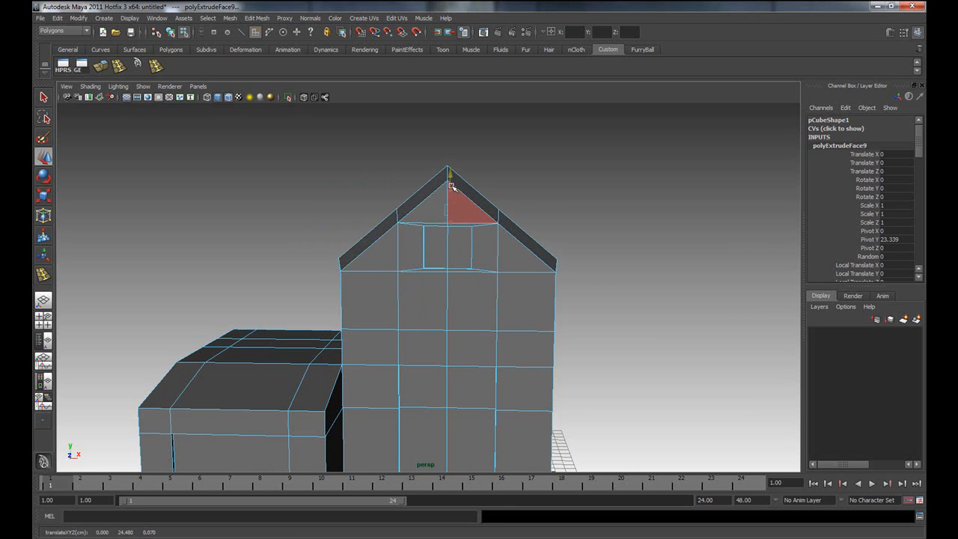
left_click_drag(551, 273, 636, 312, "alt")
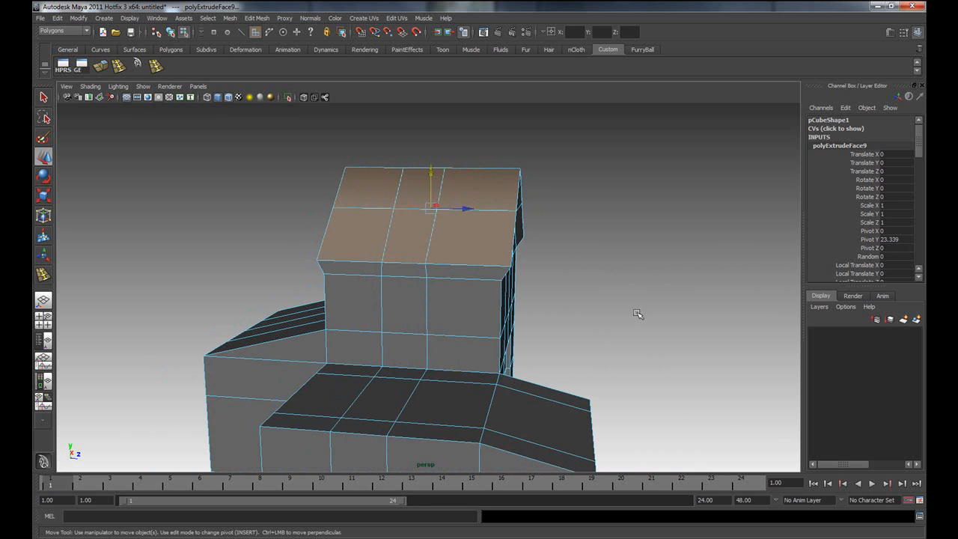
key("ctrl+z")
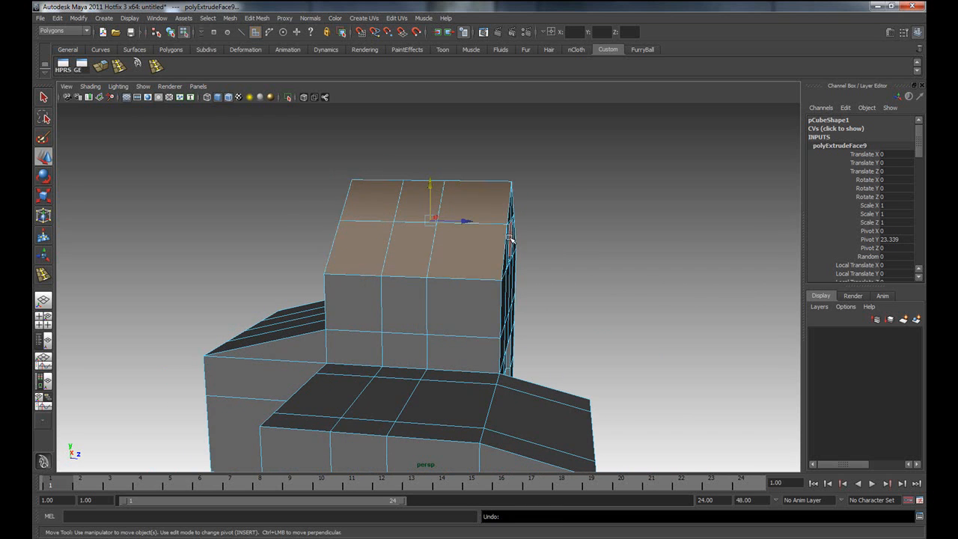
left_click_drag(445, 235, 449, 196, "alt")
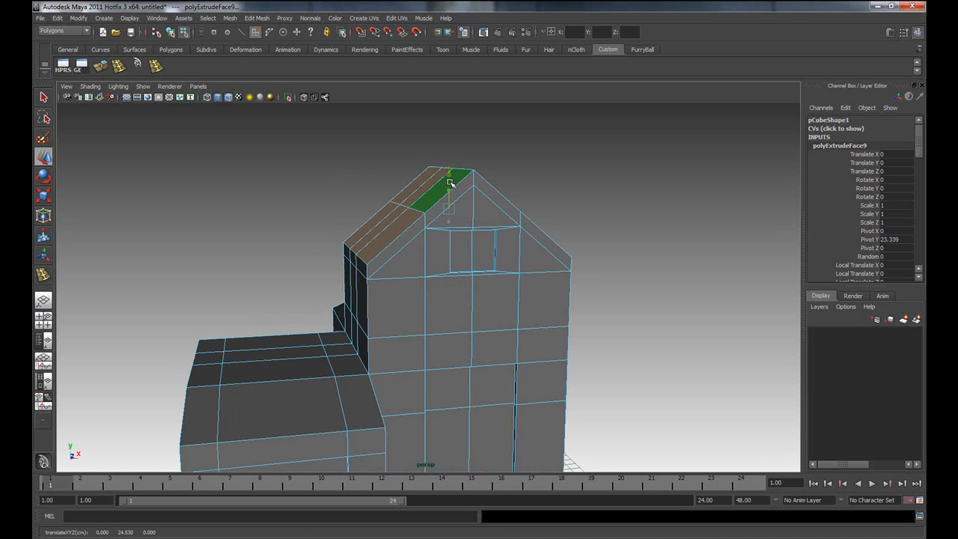
Select the narrow sloping edge faces of the thickened main roof at both gable ends.
left_click_drag(450, 183, 458, 301, "alt")
right_click_drag(475, 250, 474, 252)
left_click(474, 252)
left_click(410, 181, "shift")
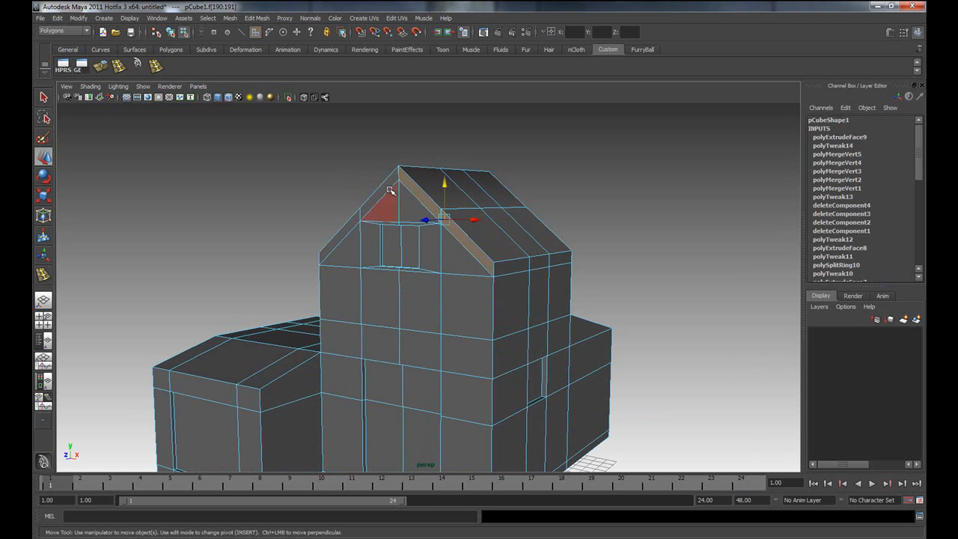
left_click(350, 227, "shift")
left_click_drag(549, 268, 465, 304, "alt")
left_click(444, 271, "shift")
left_click(427, 274, "shift")
left_click(427, 274, "shift")
left_click(453, 235, "shift")
left_click(497, 204, "shift")
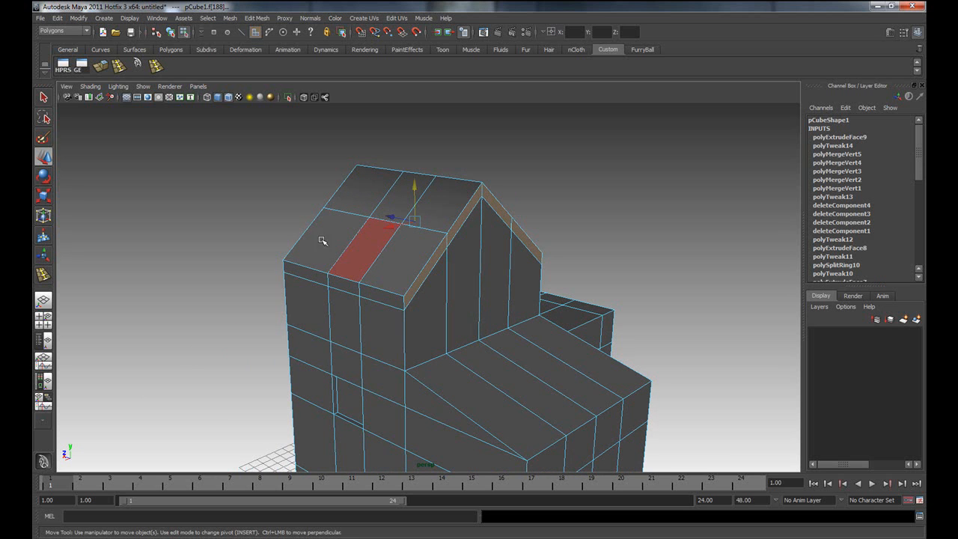
Extrude the gable-end roof edge faces and scale them along the roof's length to overhang both gable walls.
left_click(100, 66)
left_click_drag(237, 238, 299, 227, "alt")
key("r")
middle_click_drag(387, 222, 380, 223)
left_click_drag(379, 223, 546, 300, "alt")
left_click_drag(483, 218, 480, 218)
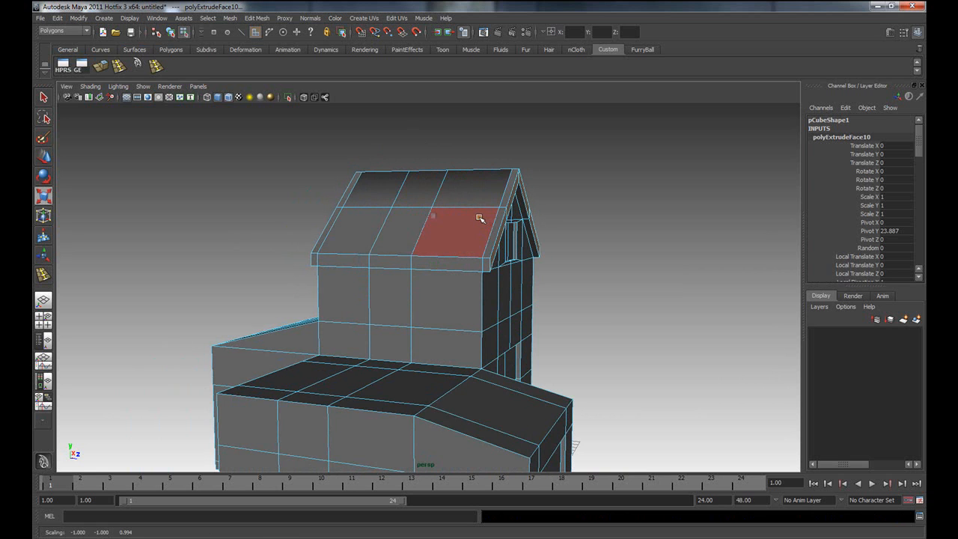
Select the row of eave edge faces along the main roof on the side-wing side.
right_click_drag(489, 228, 498, 204)
left_click(574, 200)
left_click_drag(575, 199, 428, 244, "alt")
right_click_drag(427, 244, 393, 231, "alt")
left_click_drag(487, 261, 379, 258, "alt")
right_click_drag(379, 257, 382, 279)
left_click(279, 250)
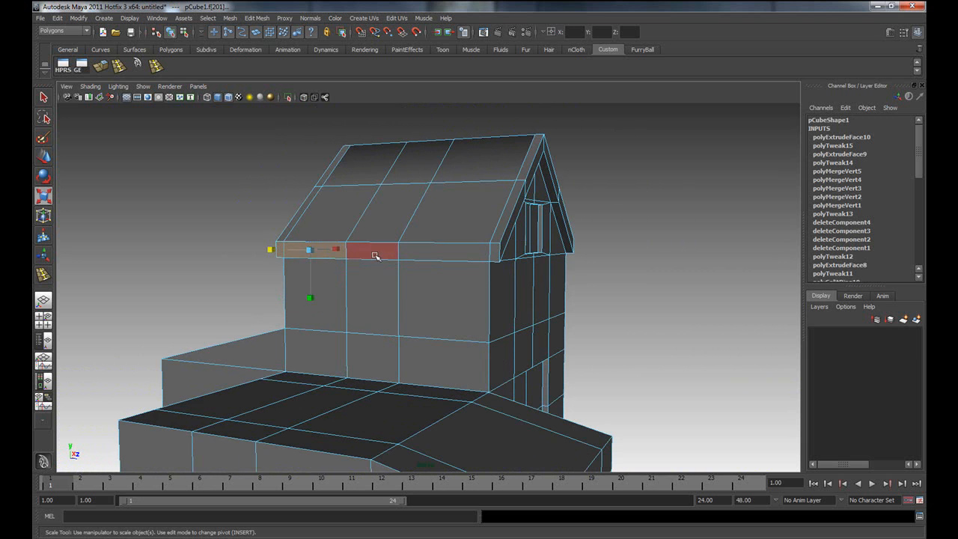
left_click(497, 250, "shift")
Extrude the selected eave faces and move them outward from the side wall.
left_click_drag(475, 310, 413, 313, "alt")
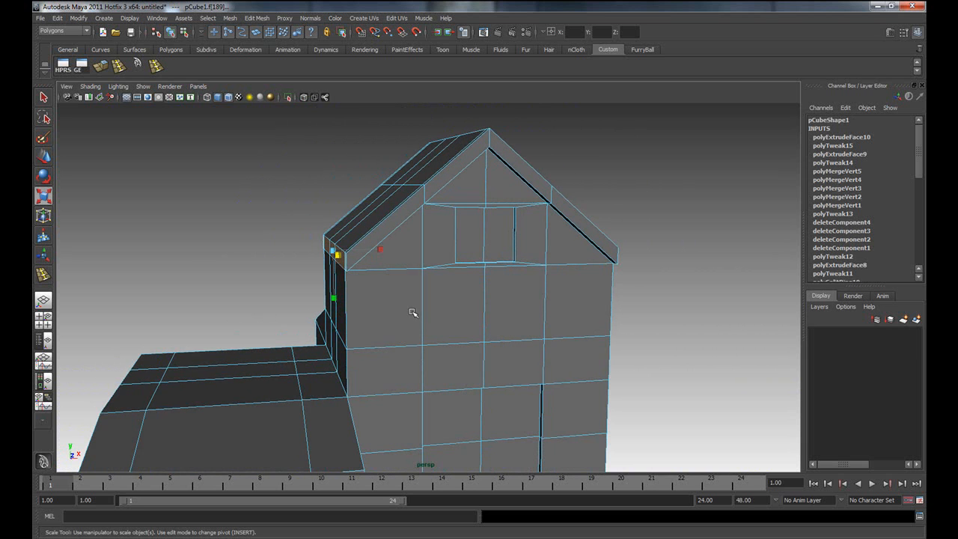
key("F8")
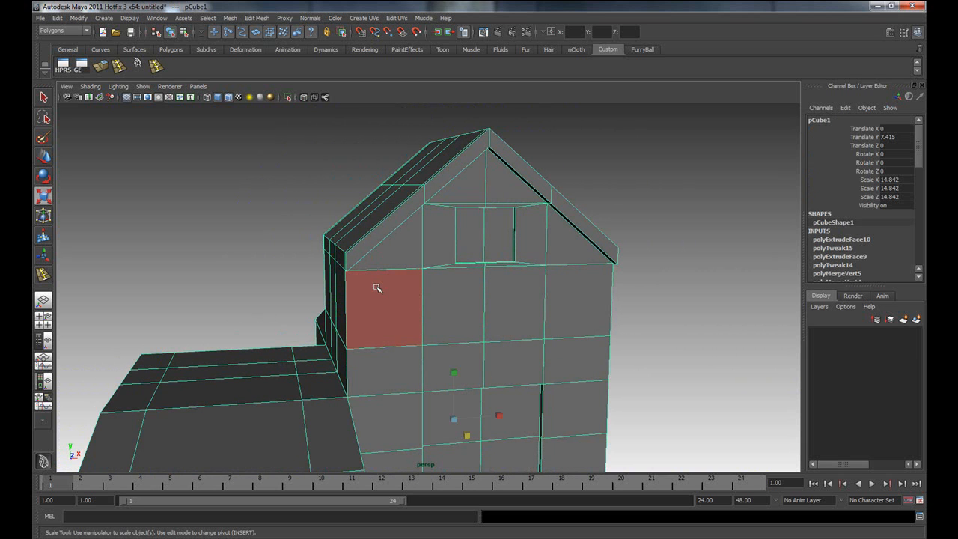
key("ctrl+z")
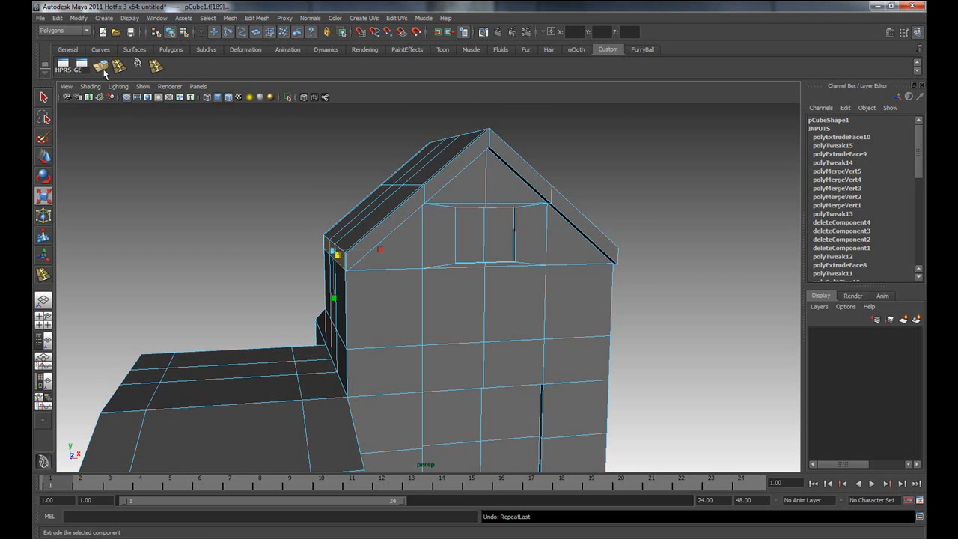
left_click(104, 69)
left_click_drag(387, 272, 412, 281, "alt")
key("w")
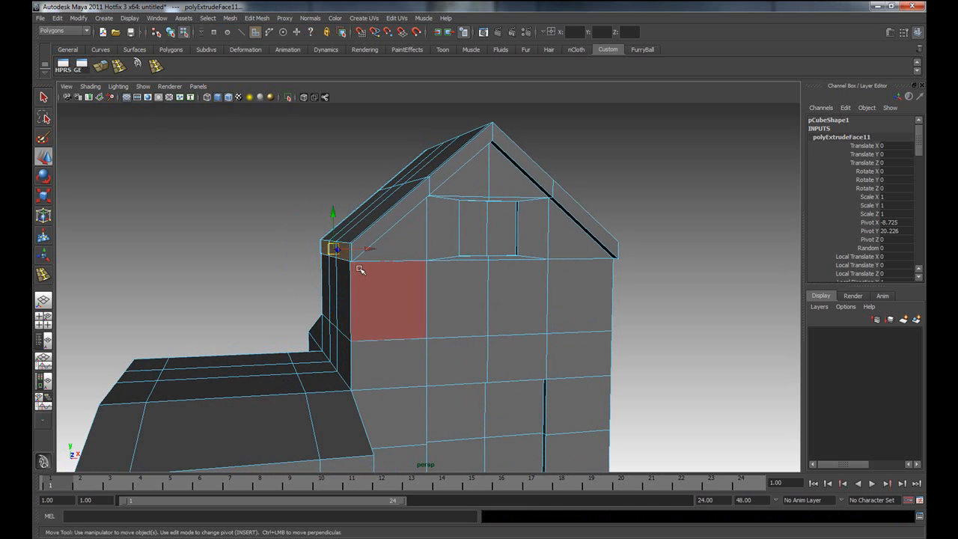
left_click_drag(360, 250, 398, 278, "alt")
Lower the extruded eave faces in the front view until the overhang continues the roof slope.
key("space")
key("space")
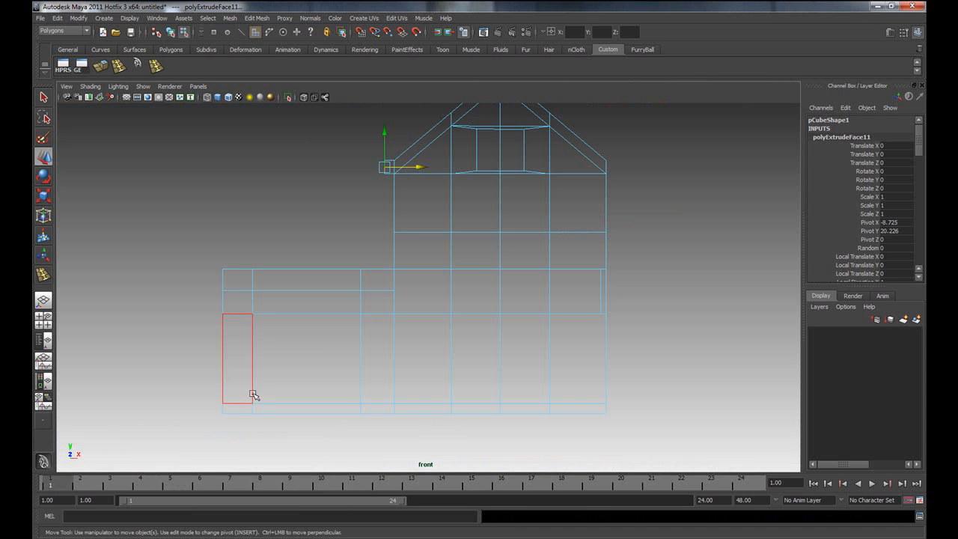
right_click_drag(275, 246, 326, 258, "alt")
key("f")
right_click_drag(469, 292, 320, 298, "alt")
middle_click_drag(490, 285, 465, 297, "alt")
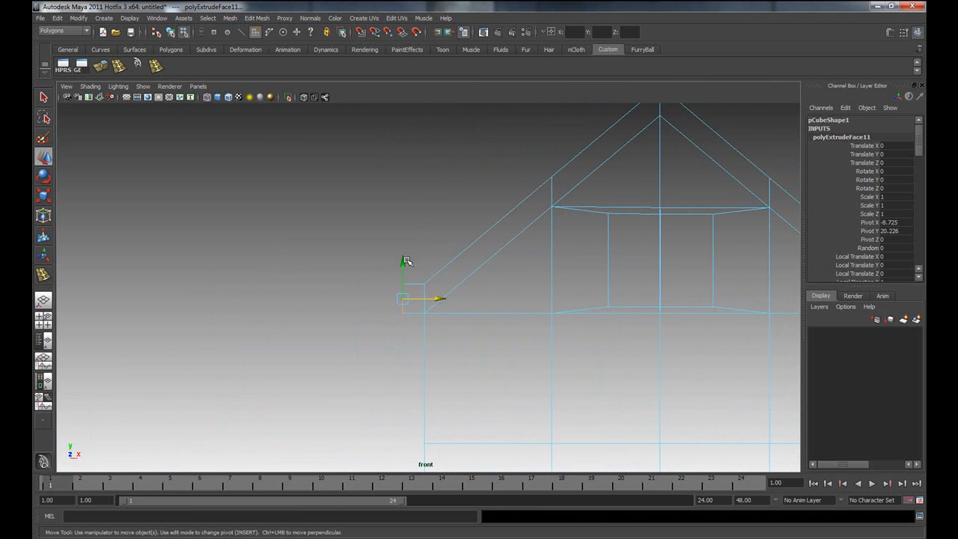
left_click_drag(402, 264, 404, 273)
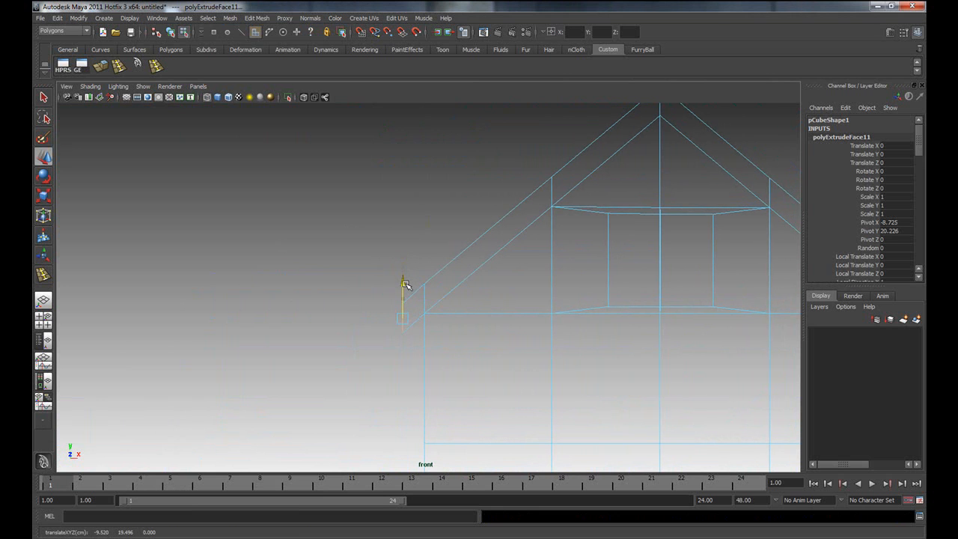
Examine the extruded eave overhang on the side-wing side closely from several angles in the perspective view.
key("e")
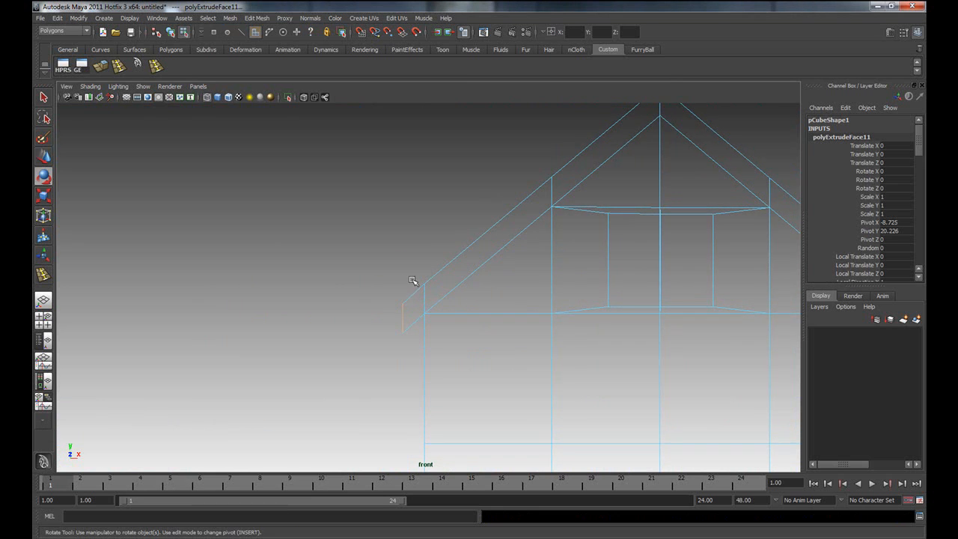
key("space")
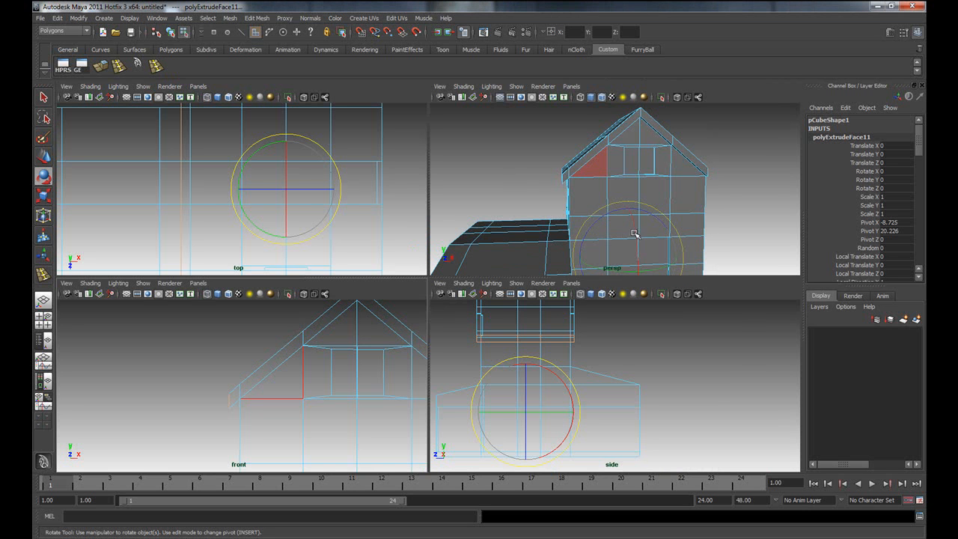
left_click_drag(633, 234, 610, 196, "alt")
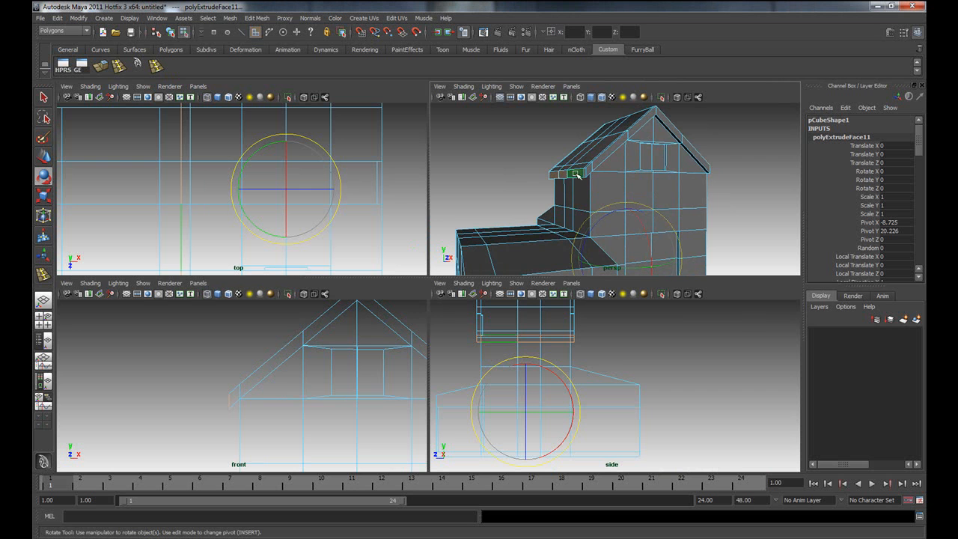
left_click_drag(553, 192, 577, 193, "alt")
right_click_drag(577, 193, 496, 210, "alt")
left_click_drag(497, 211, 564, 227, "alt")
key("w")
right_click_drag(565, 227, 607, 214, "alt")
left_click_drag(607, 215, 622, 214, "alt")
left_click(572, 210)
key("e")
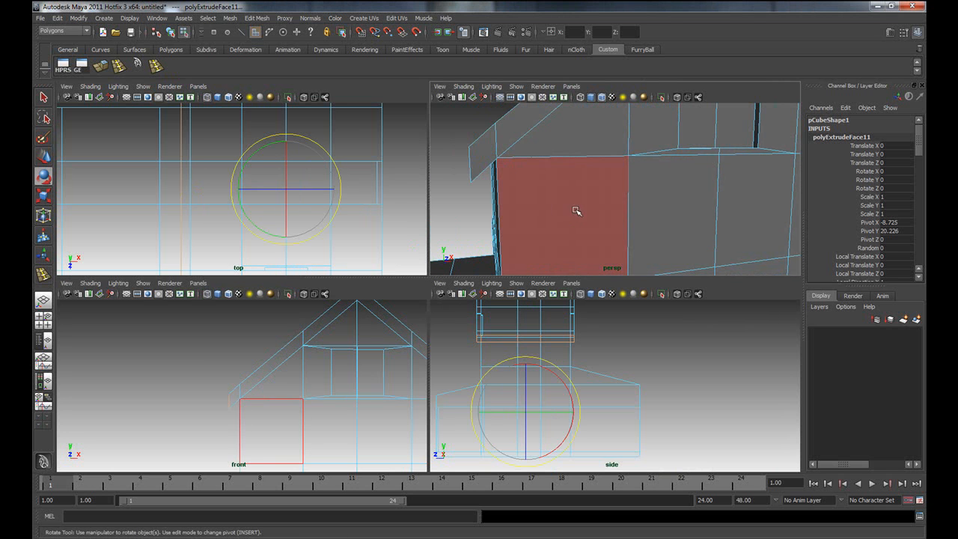
left_click_drag(506, 208, 549, 209, "alt")
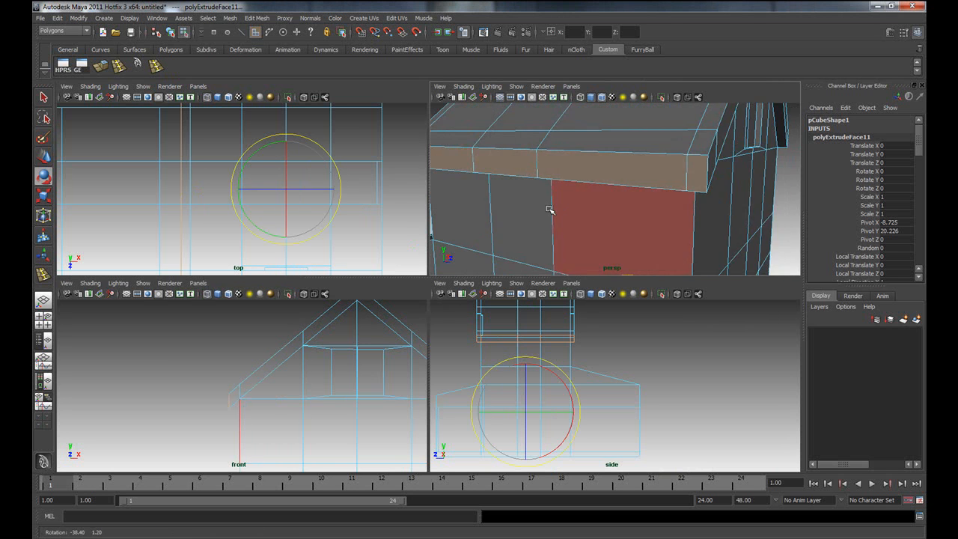
Reselect the outer eave faces individually, check the overhang at the gable corner and return to the front view.
left_click(678, 182)
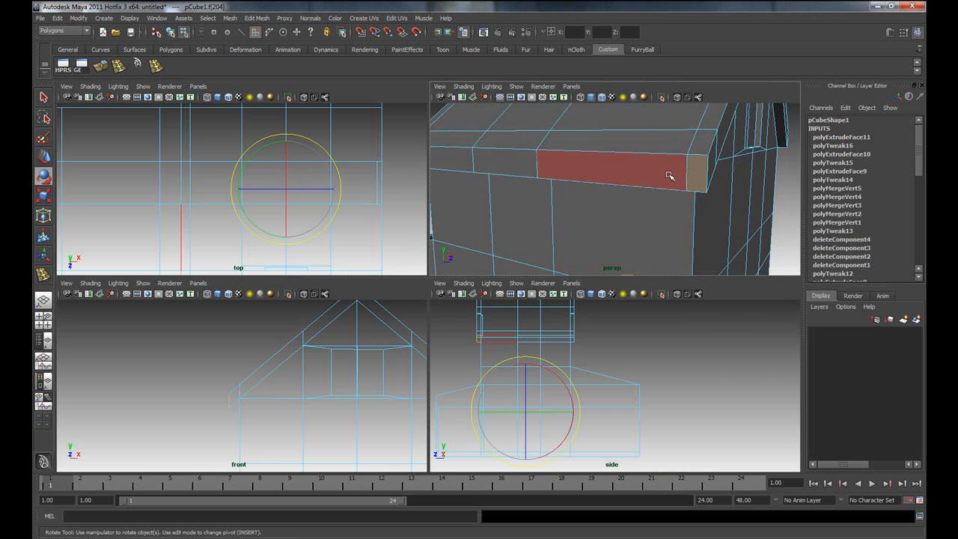
left_click_drag(520, 178, 644, 176, "alt")
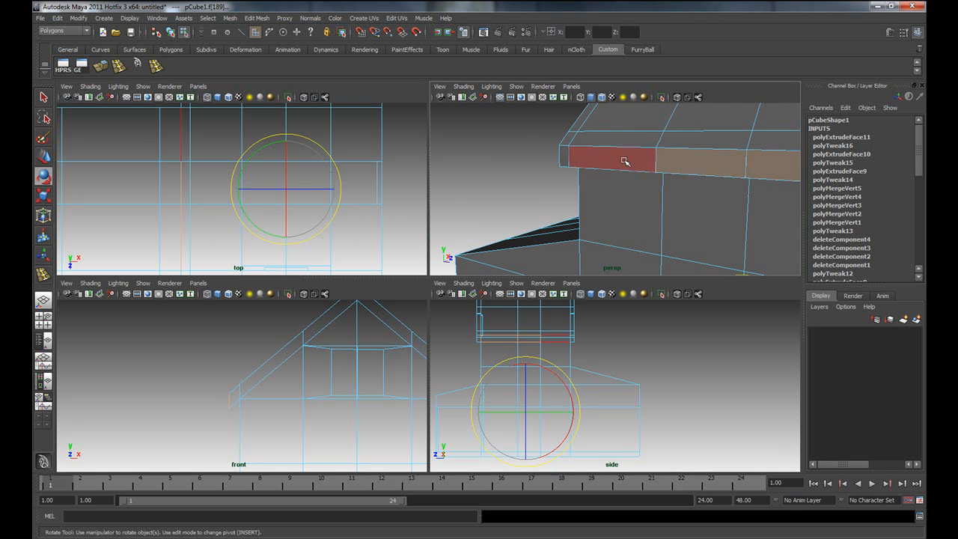
left_click(622, 160)
left_click_drag(691, 186, 577, 186, "alt")
key("space")
left_click_drag(515, 331, 387, 301, "alt")
left_click(396, 266)
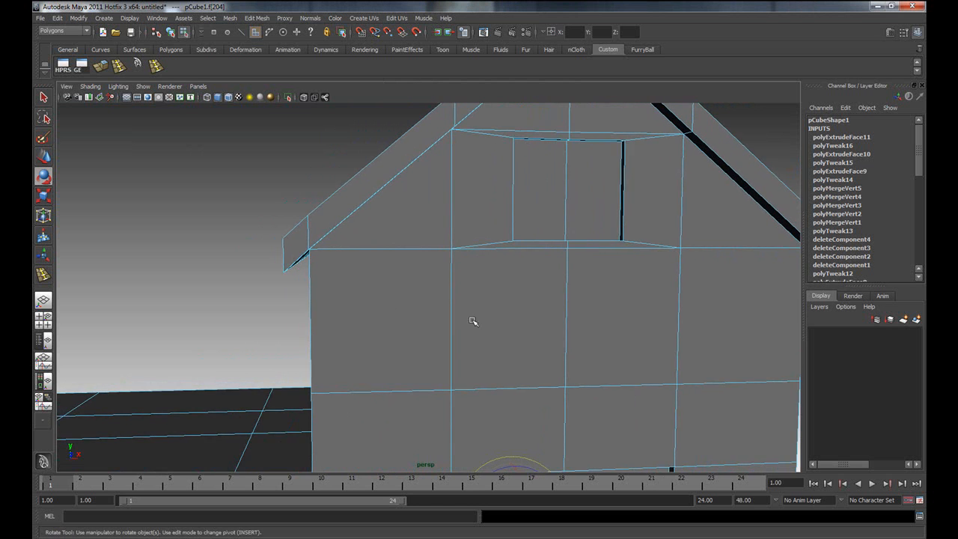
right_click_drag(640, 328, 594, 332, "alt")
middle_click_drag(596, 332, 557, 346, "alt")
key("space")
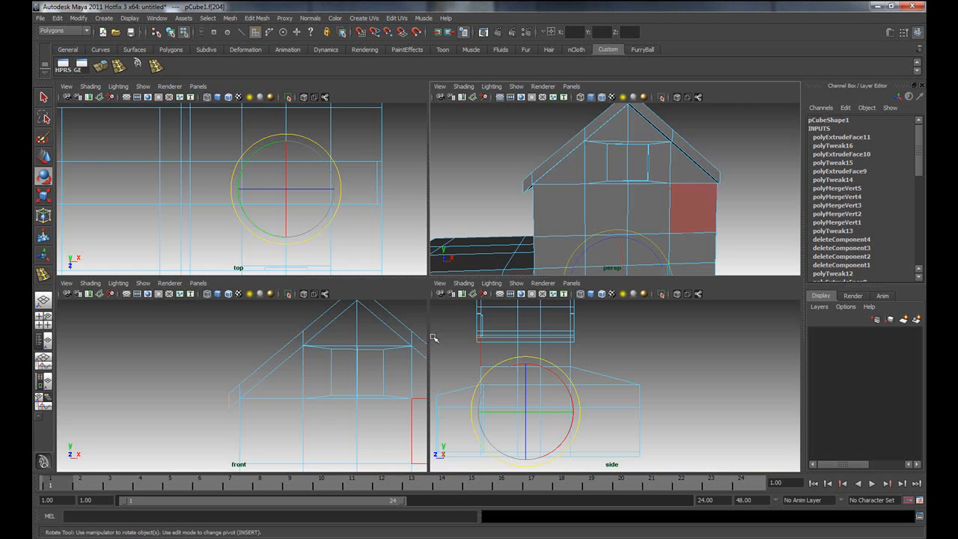
key("space")
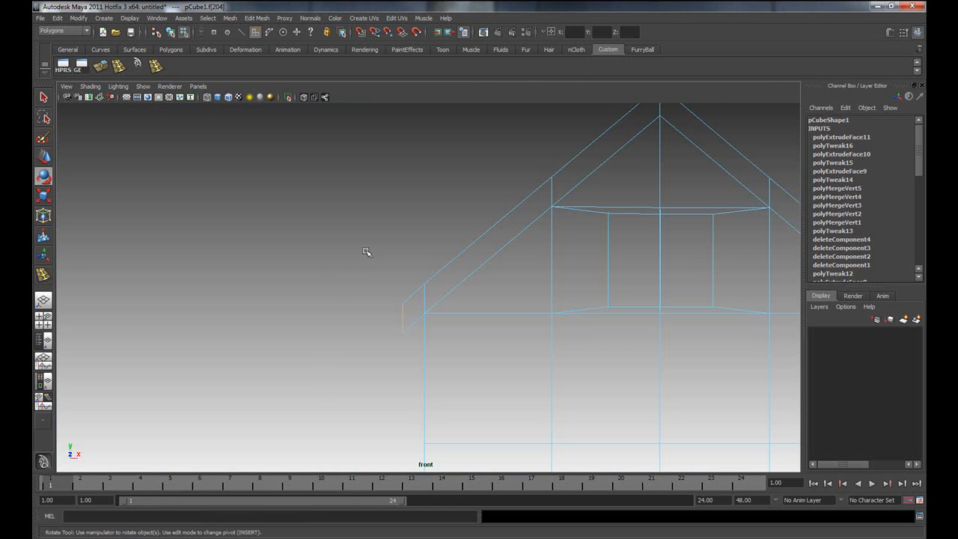
Move the outer eave vertices on the side-wing side so the overhang's end is cut square to the roof slope.
left_click(382, 268)
right_click_drag(410, 299, 380, 289)
key("w")
left_click_drag(411, 310, 403, 309)
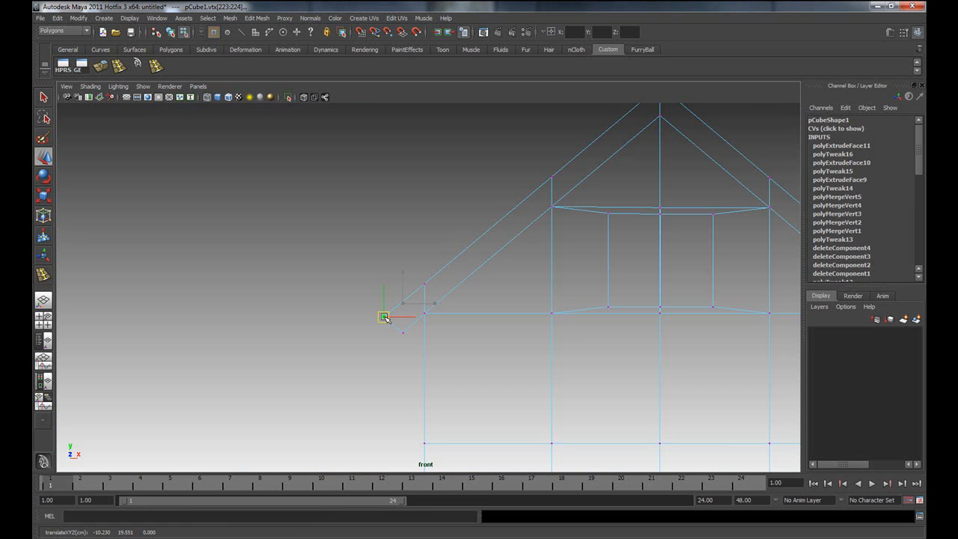
left_click_drag(354, 292, 405, 326)
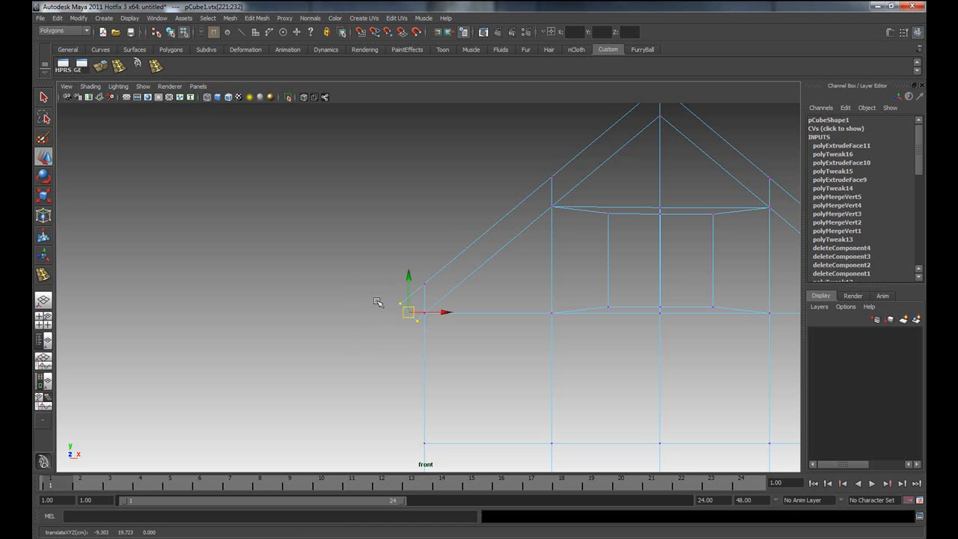
left_click(378, 302)
Select the full row of eave edge faces on the main roof's opposite slope, away from the side wing.
middle_click_drag(574, 345, 402, 358, "alt")
middle_click_drag(514, 362, 445, 369, "alt")
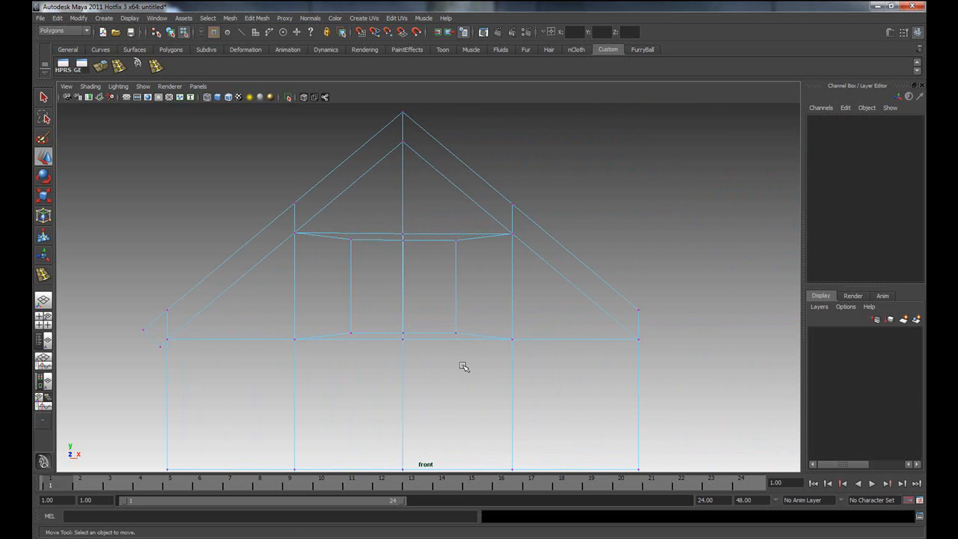
right_click_drag(635, 335, 674, 321)
left_click(641, 319)
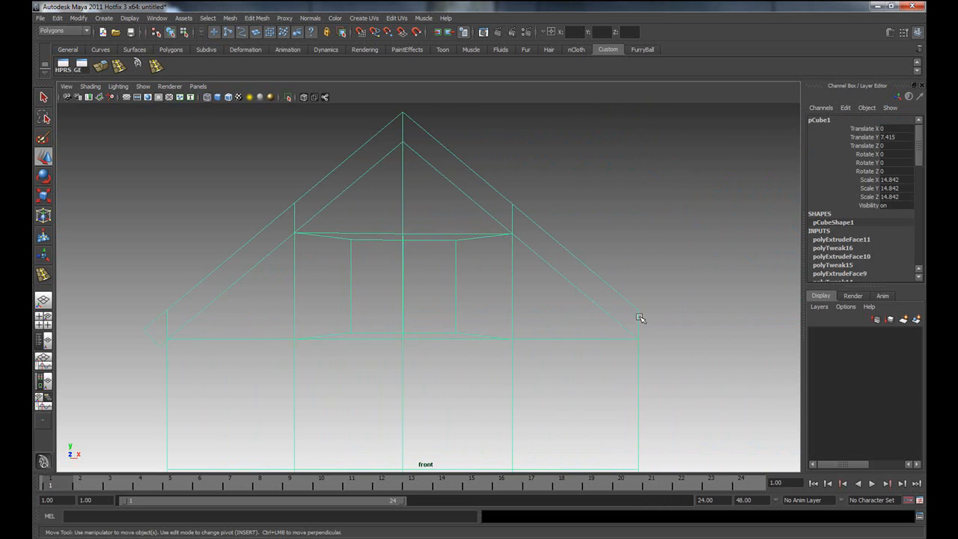
key("space")
left_click_drag(652, 207, 635, 193, "alt")
right_click_drag(635, 193, 640, 210)
left_click(610, 191)
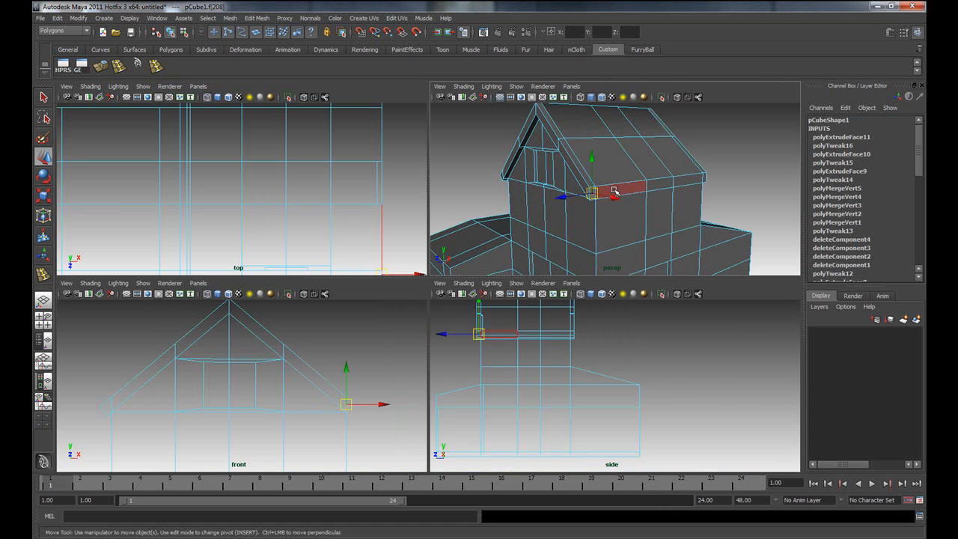
left_click(656, 190)
left_click(705, 179, "shift")
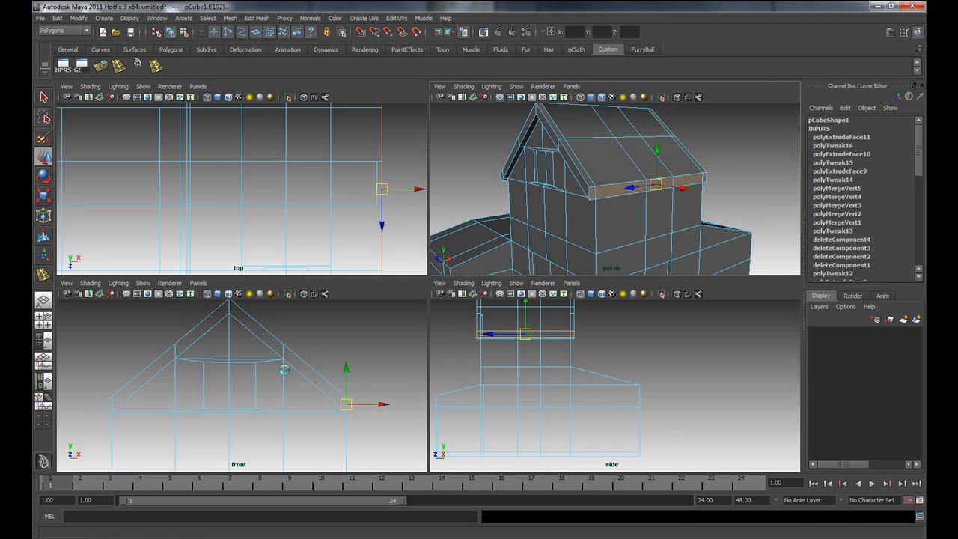
Extrude the opposite eave's faces, move them slightly outward from the wall and enlarge the front view.
key("ctrl+e")
left_click_drag(367, 405, 369, 406)
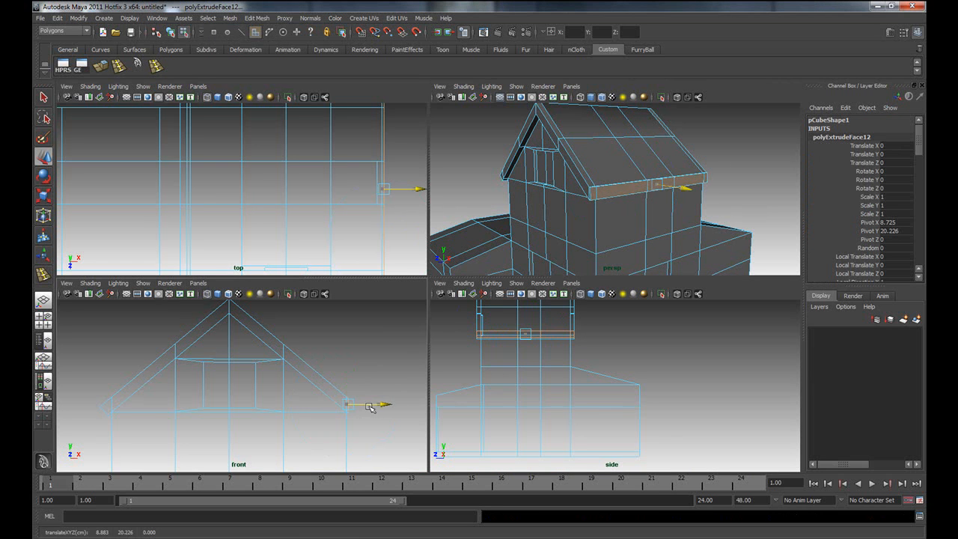
key("space")
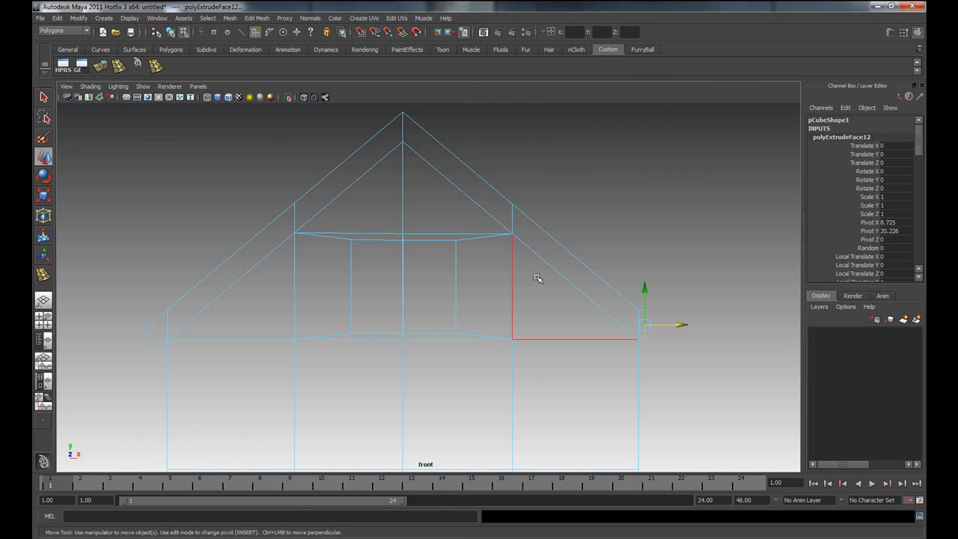
Move the outer eave vertices on the slope away from the side wing so the overhang's end is cut square to the roof slope.
right_click(637, 324)
right_click_drag(644, 327, 620, 329)
left_click_drag(641, 348, 643, 348)
key("w")
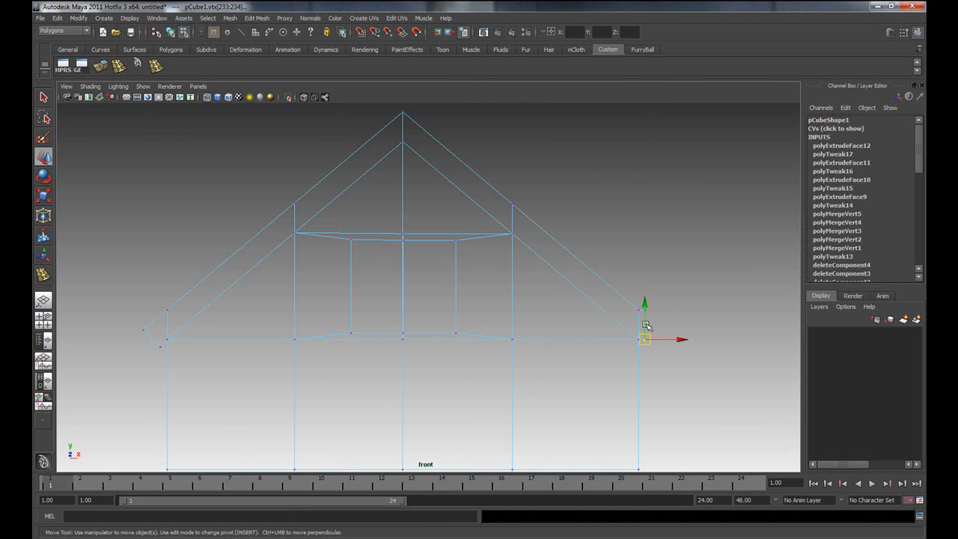
left_click_drag(646, 315, 654, 318)
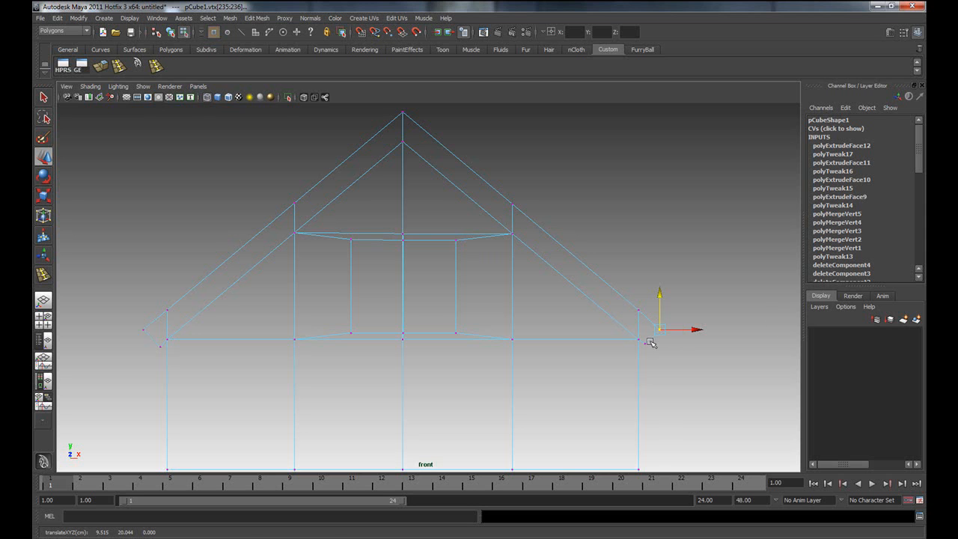
mouse_move(633, 334)
left_mouse_down()
mouse_move(648, 353)
mouse_move(645, 344)
left_mouse_up()
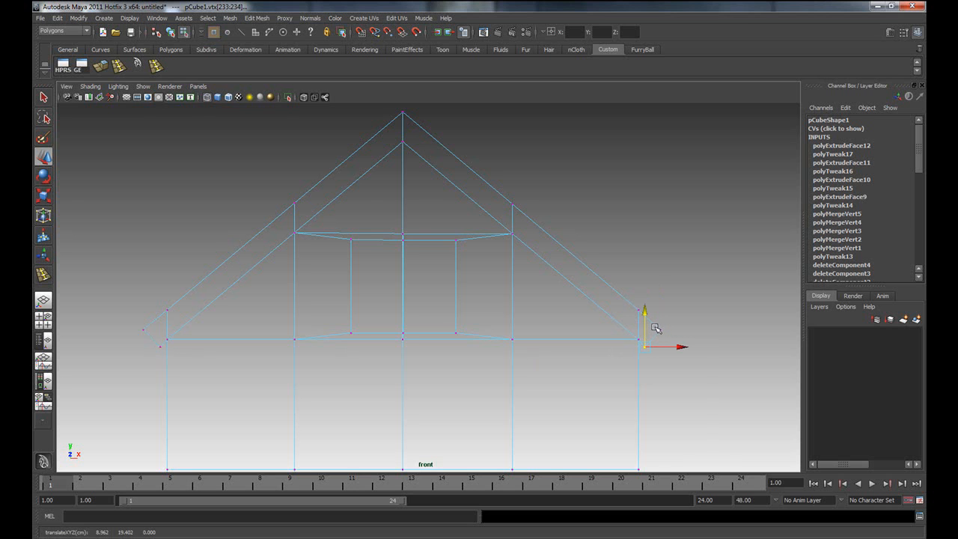
right_click_drag(660, 330, 685, 317)
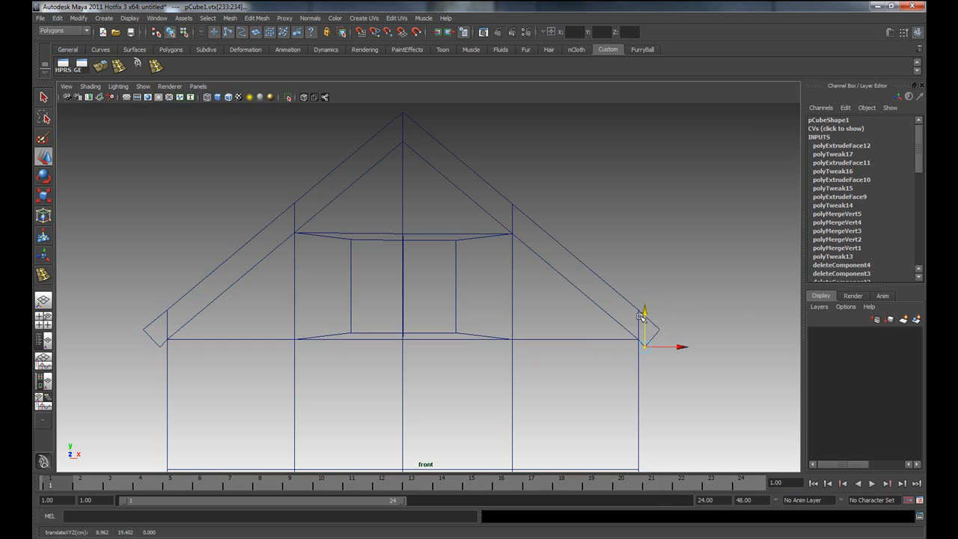
left_click(642, 319)
key("space")
key("space")
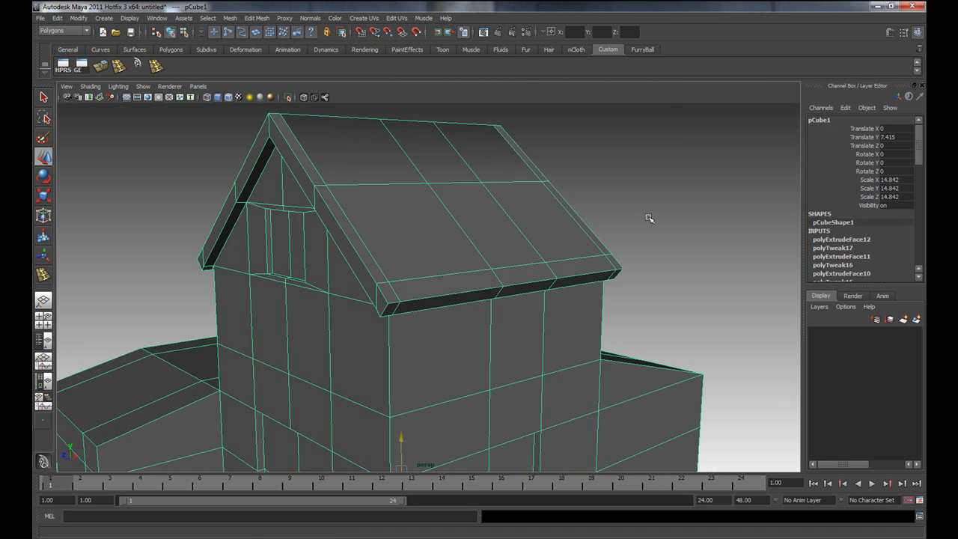
left_click(638, 218)
Examine the finished main roof from several angles and study the lower side roof in the reference picture.
left_click_drag(417, 323, 470, 317, "alt")
right_click_drag(472, 318, 450, 343, "alt")
middle_click_drag(450, 343, 529, 318, "alt")
left_click_drag(528, 317, 609, 327, "alt")
left_click_drag(926, 58, 539, 78)
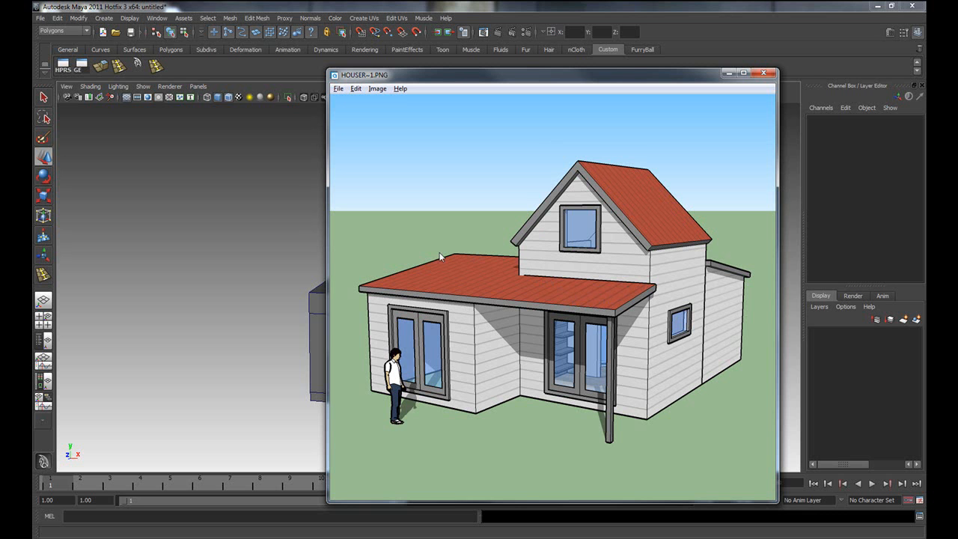
left_click_drag(535, 75, 957, 34)
left_click_drag(664, 258, 434, 312, "alt")
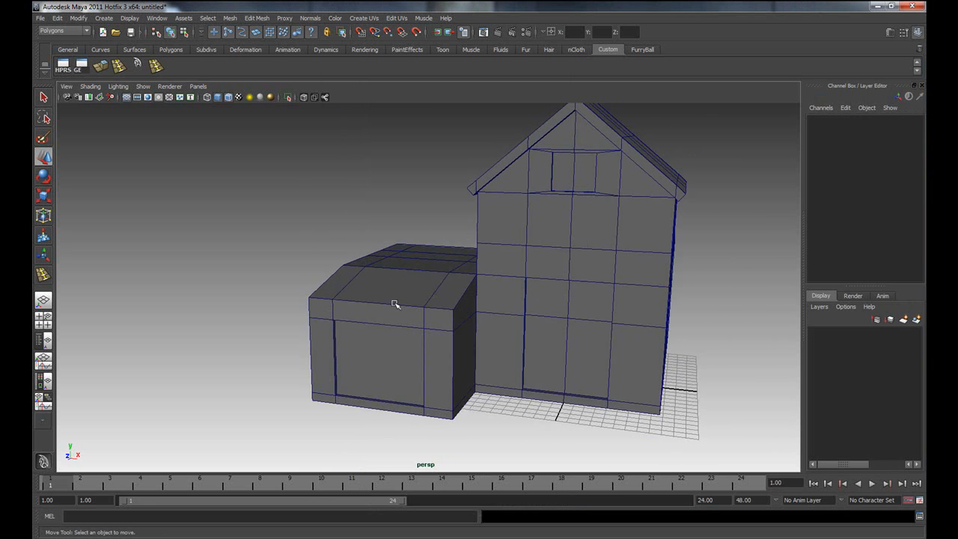
Create a polygon cube and place it above the side wing at about X -10.154, Y 12.094, Z 1.901.
left_click(109, 19)
mouse_move(124, 45)
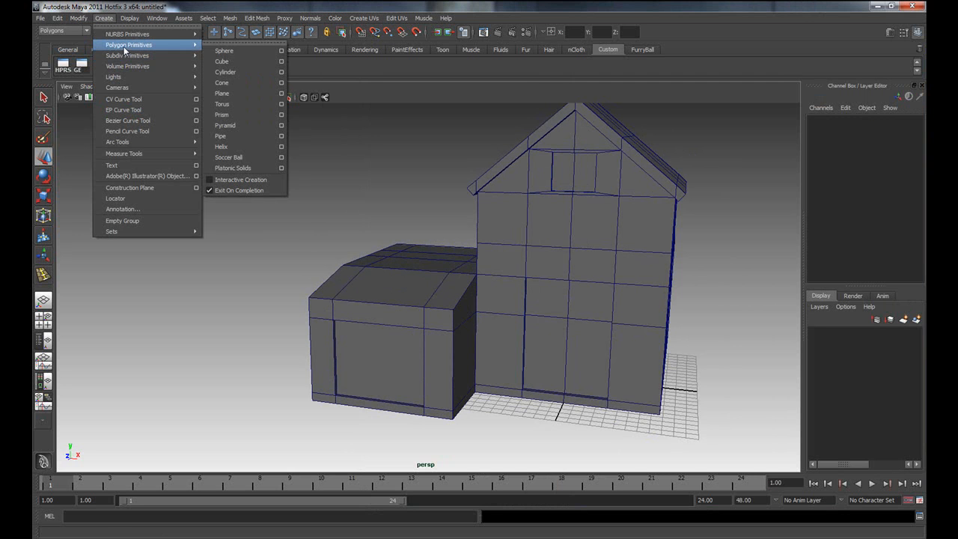
left_click(225, 60)
left_click_drag(622, 321, 535, 338, "alt")
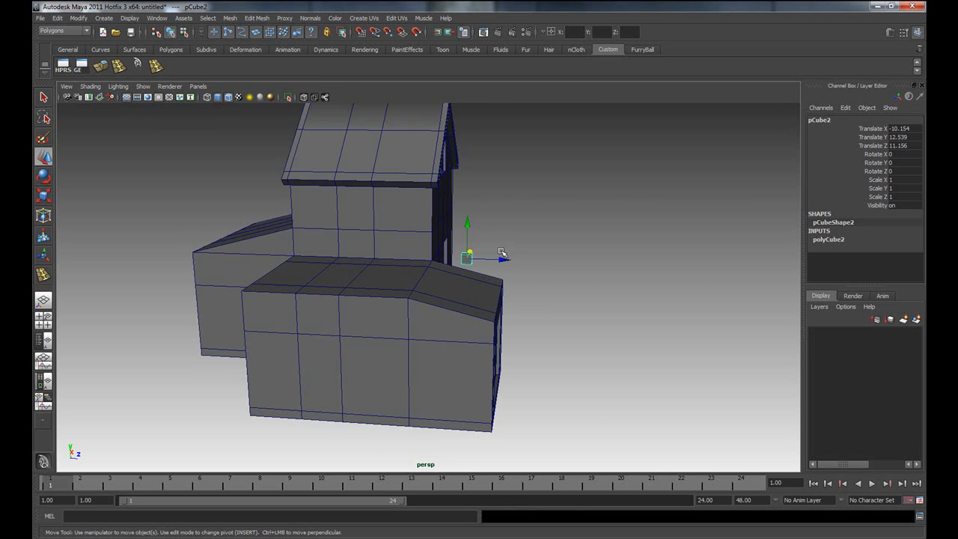
left_click_drag(503, 259, 379, 230)
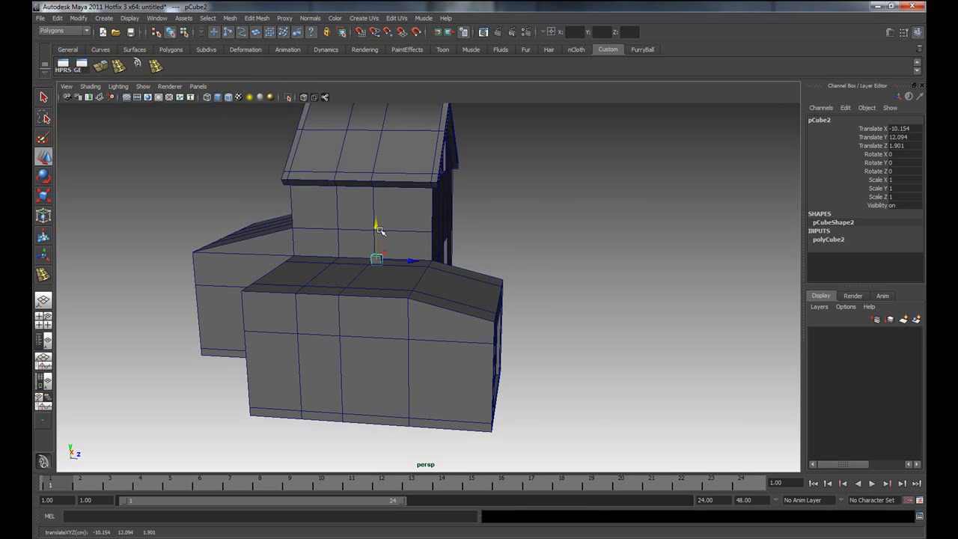
Scale the cube into a wide, thin slab spanning the side wing and the front of the main house.
key("r")
left_click_drag(431, 261, 427, 261)
left_click_drag(537, 280, 796, 268)
left_click_drag(515, 262, 506, 264)
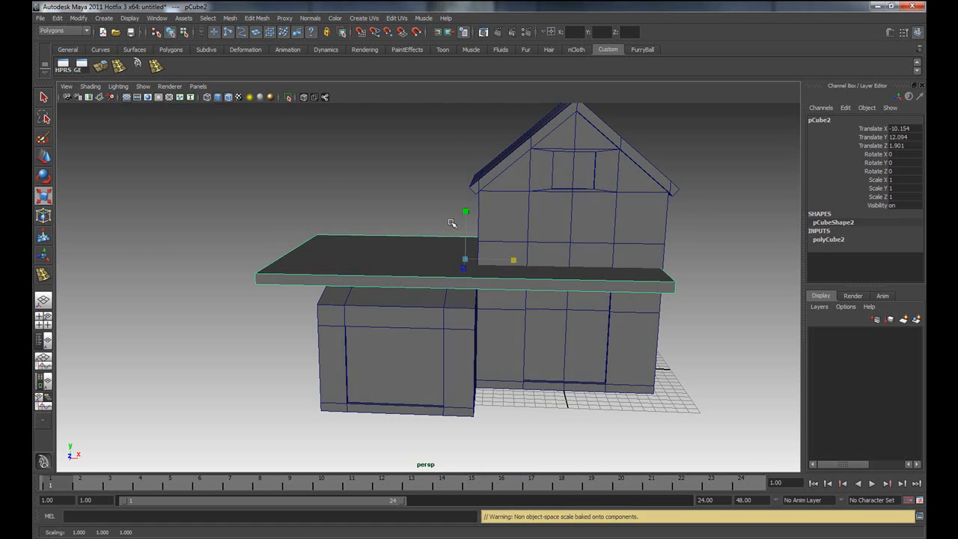
left_click_drag(467, 212, 474, 232)
Move the slab forward to about Z 3.607 and tilt it about 9.55 degrees around X.
left_click_drag(487, 267, 413, 269, "alt")
key("w")
left_click_drag(477, 268, 466, 270)
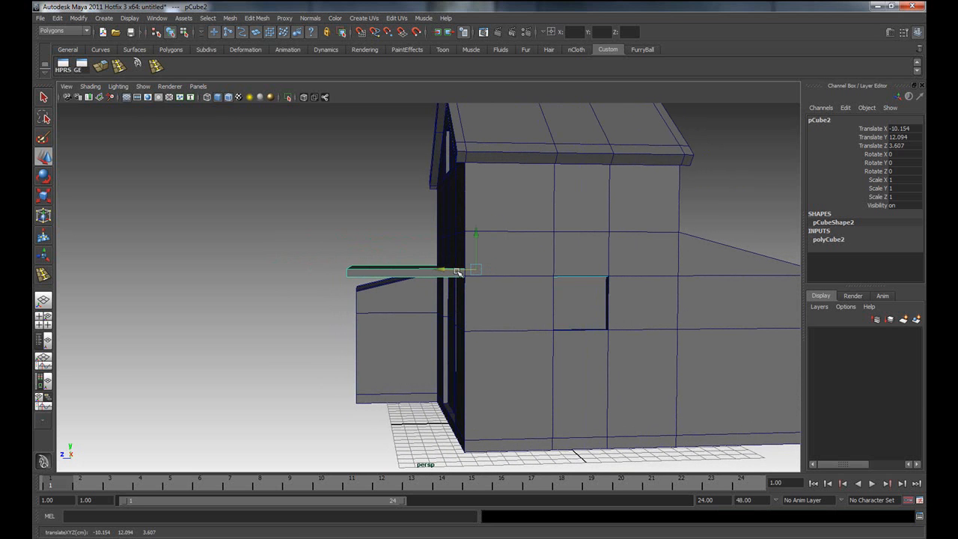
left_click_drag(397, 277, 445, 323, "alt")
key("e")
left_click_drag(430, 238, 434, 246)
left_click_drag(584, 303, 389, 303, "alt")
In the side view, increase the slab's X rotation to about 14.37 degrees and raise it to about Y 13.931.
key("space")
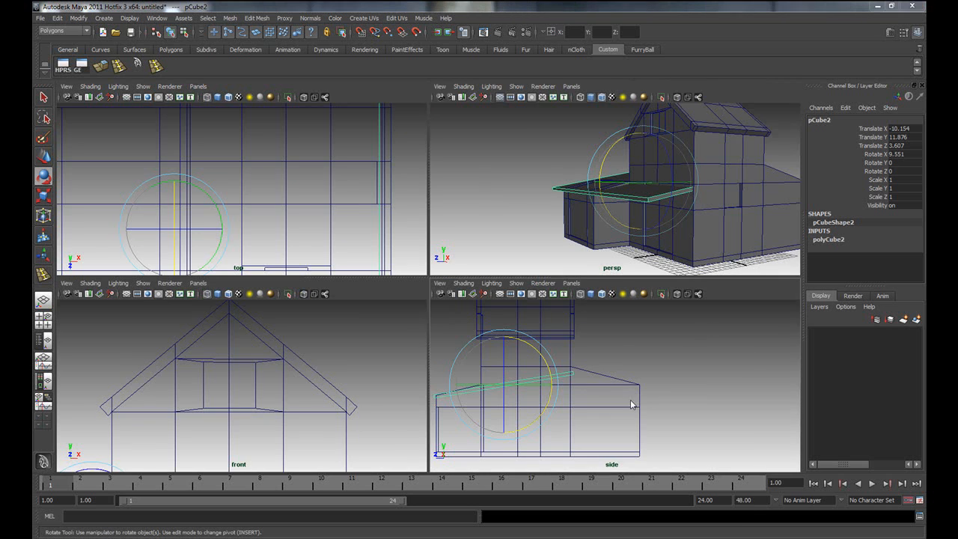
key("space")
middle_click_drag(298, 366, 479, 359, "alt")
right_click_drag(386, 367, 416, 367, "alt")
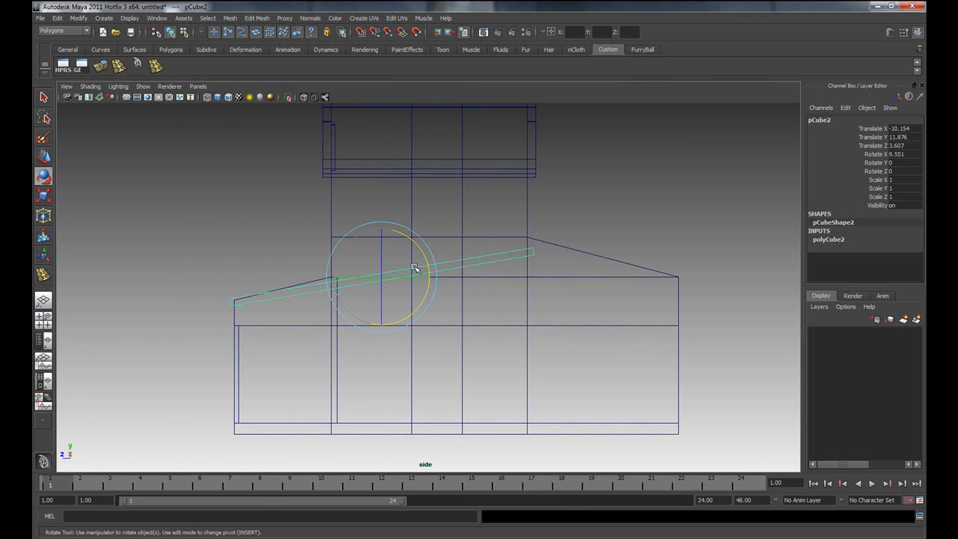
left_click_drag(429, 248, 381, 231)
key("w")
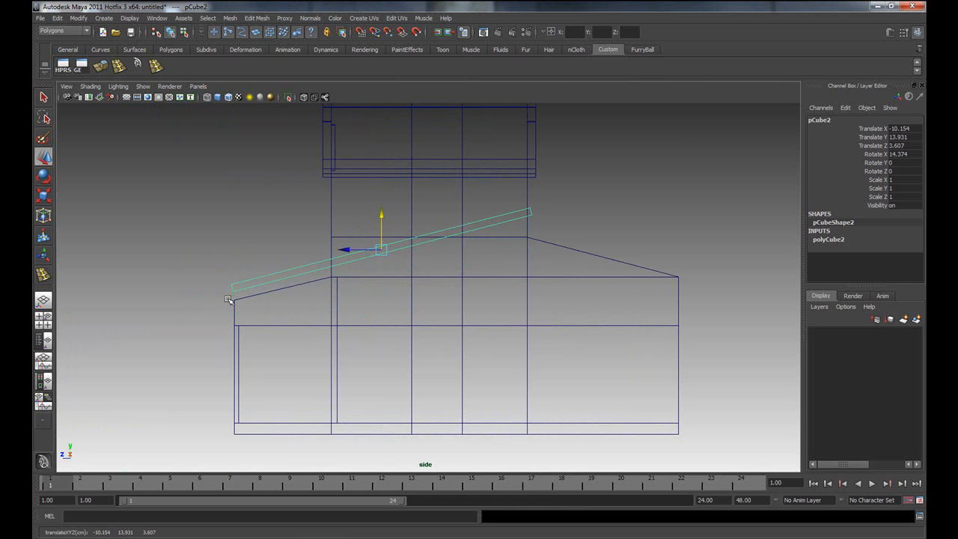
left_click(304, 286)
left_click(305, 267)
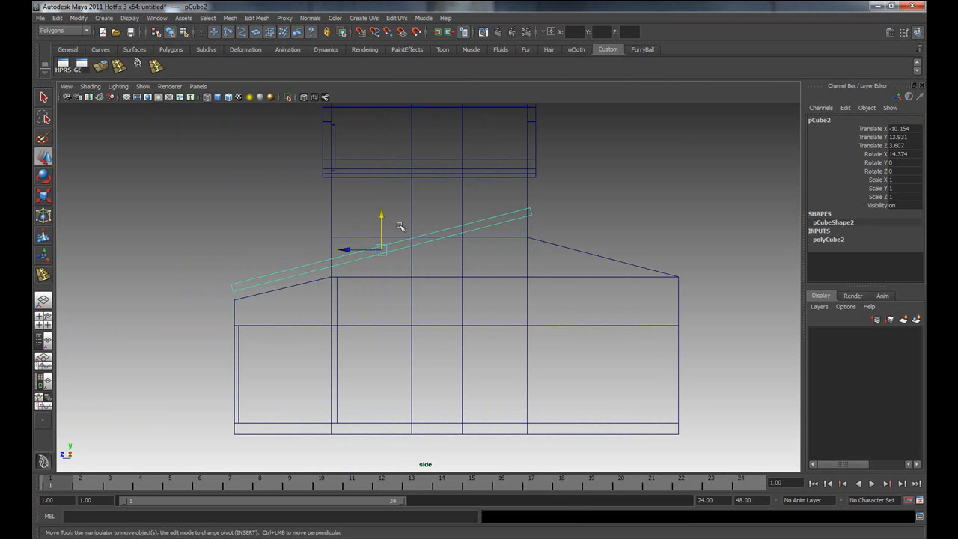
Fit the slab onto the wing's roof slope with X rotation about 13.605 degrees, Y about 12.924 and Z about 4.332.
left_click_drag(381, 224, 376, 262)
key("e")
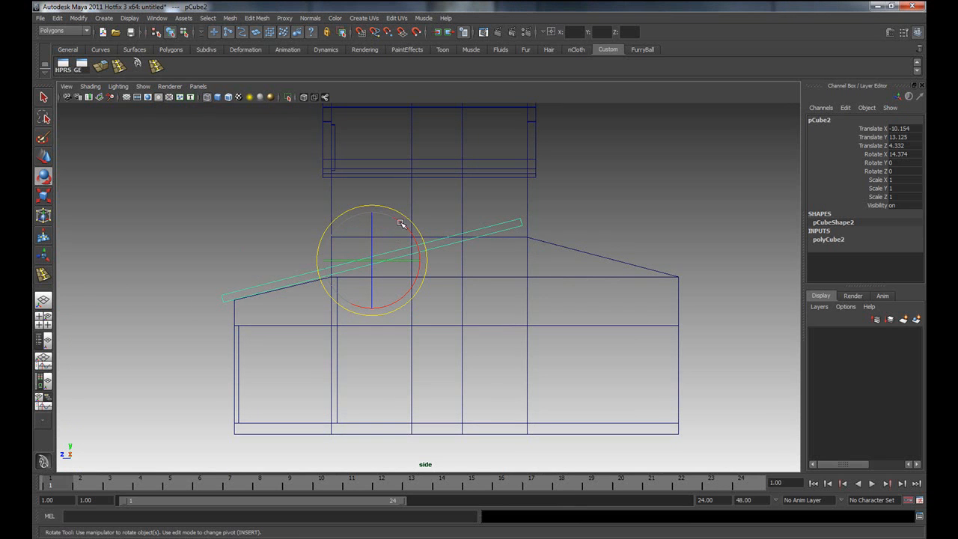
left_click_drag(408, 221, 372, 241)
key("w")
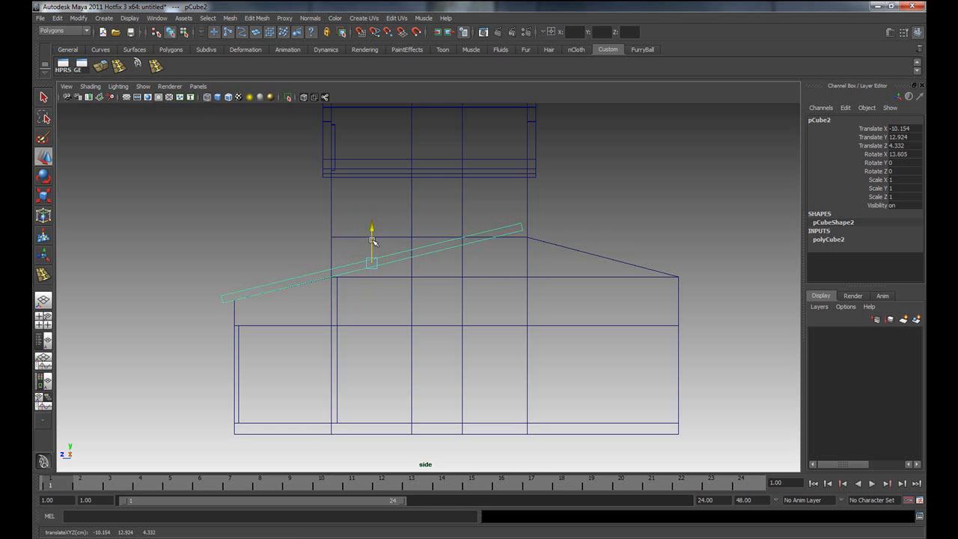
key("space")
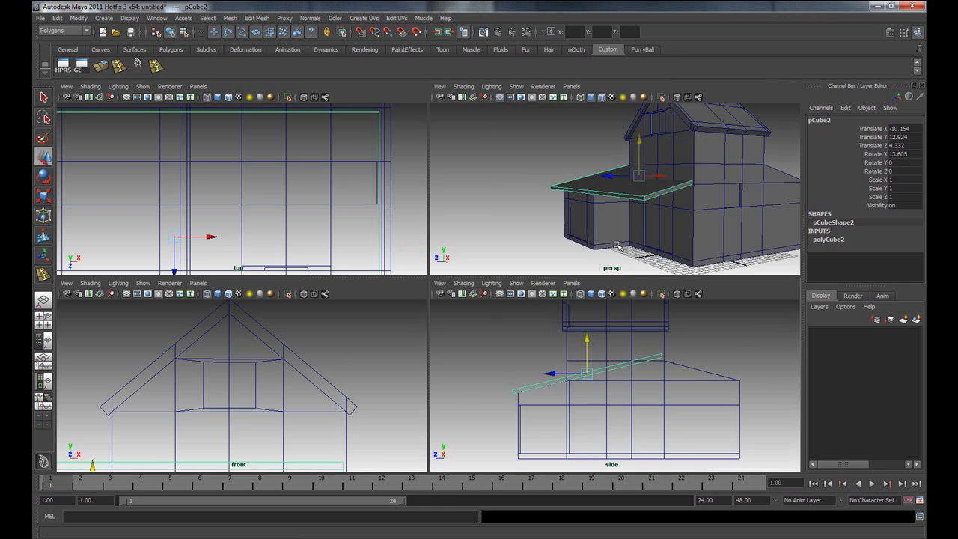
In the perspective view, shift the slab sideways along the house front to about X -8.098.
key("space")
left_click_drag(499, 274, 478, 330, "alt")
key("r")
key("w")
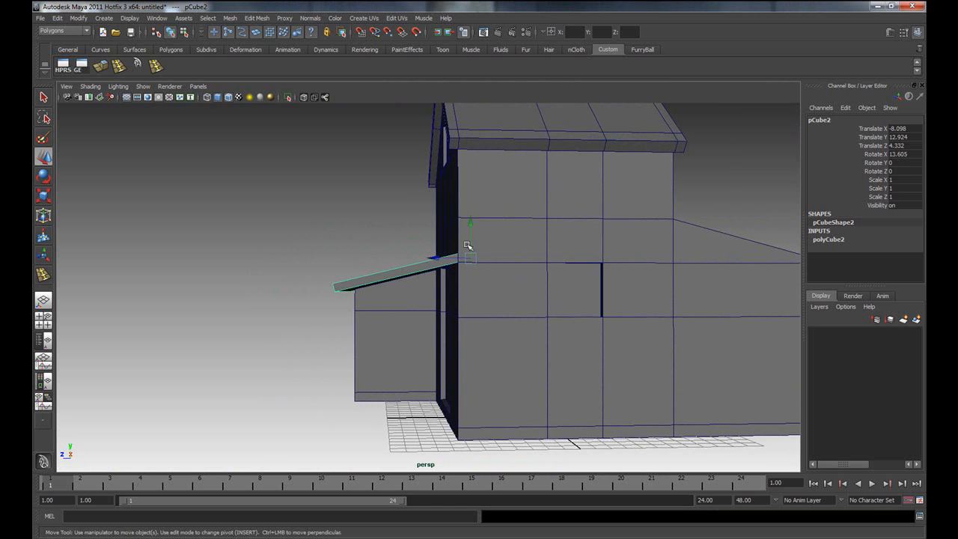
Adjust the slab to about Y 13.005 and Z 4.008 in the side view and check its fit from front and back.
key("space")
left_click_drag(589, 375, 590, 374)
key("space")
left_click_drag(346, 331, 433, 372, "alt")
left_click(599, 336)
left_click(397, 299)
left_click_drag(396, 300, 452, 316, "alt")
left_click_drag(479, 345, 318, 349, "alt")
left_click(453, 280)
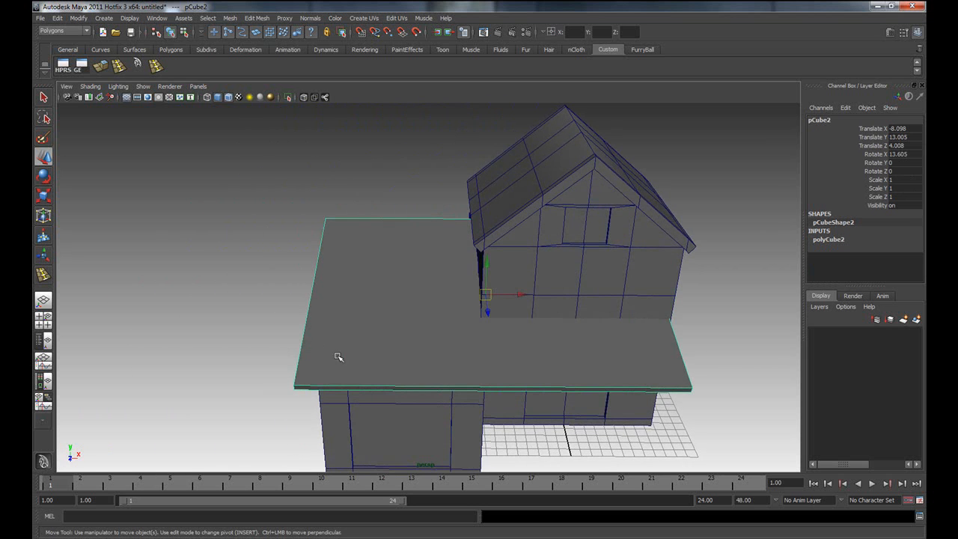
left_click_drag(520, 327, 627, 343, "alt")
left_click_drag(404, 356, 387, 288, "alt")
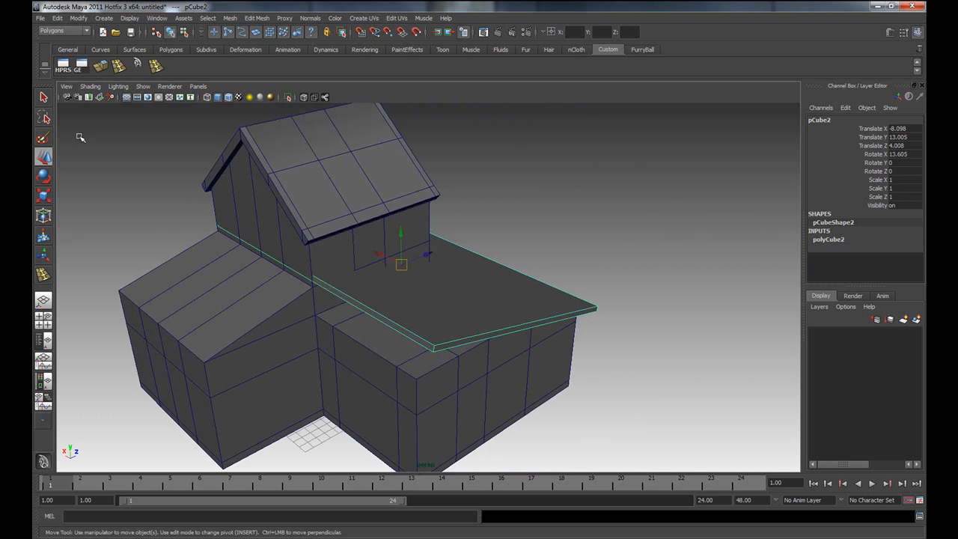
Insert two crossing edge loops in the slab at the main house's corner and reselect the slab as an object.
left_click(122, 70)
left_click_drag(512, 231, 363, 233, "alt")
left_click_drag(494, 379, 487, 364, "alt")
key("space")
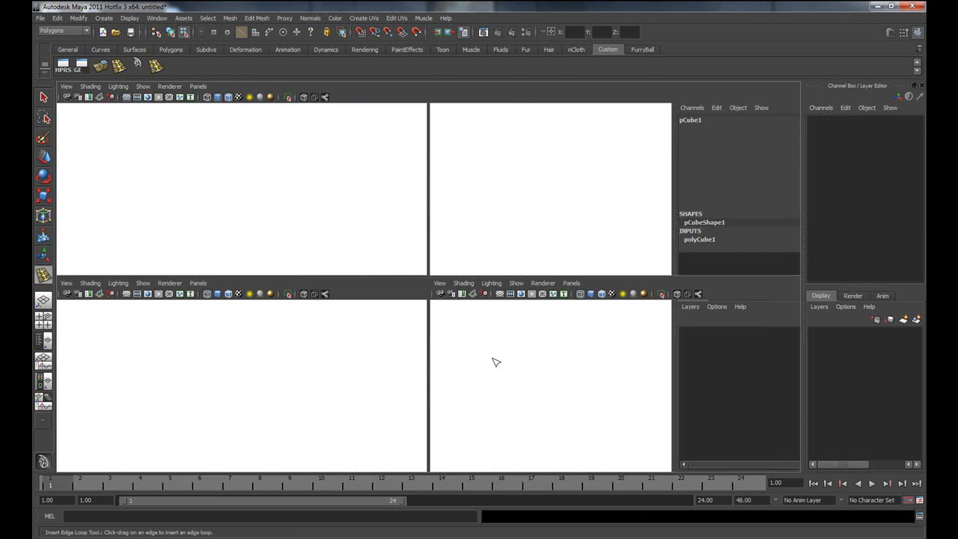
left_click_drag(644, 236, 628, 264)
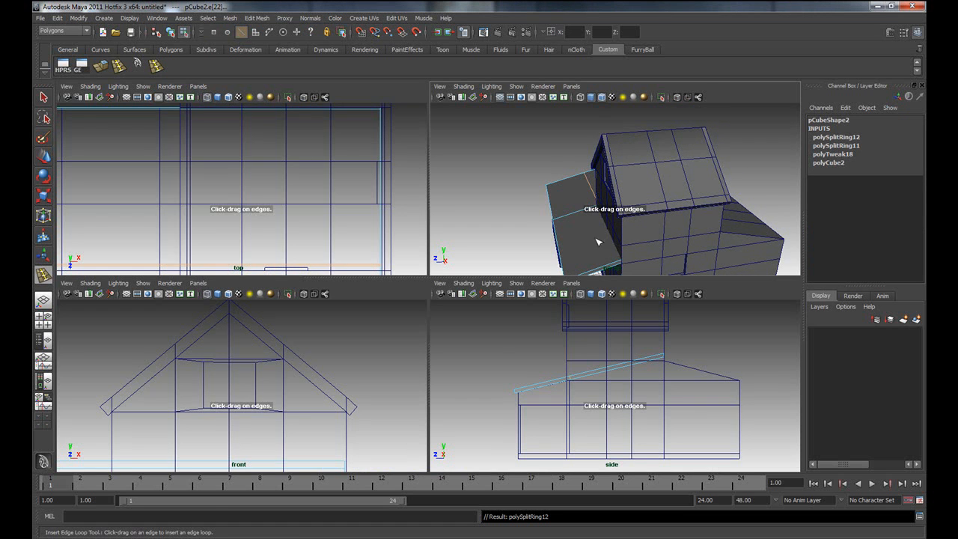
key("q")
right_click_drag(582, 226, 605, 222)
left_click(584, 237)
key("space")
left_click_drag(359, 317, 494, 303, "alt")
key("w")
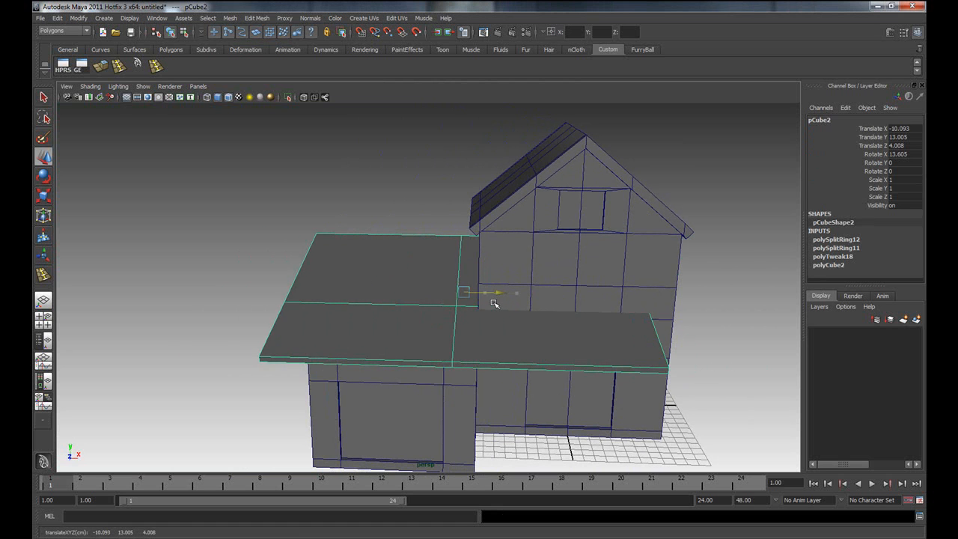
key("ctrl+z")
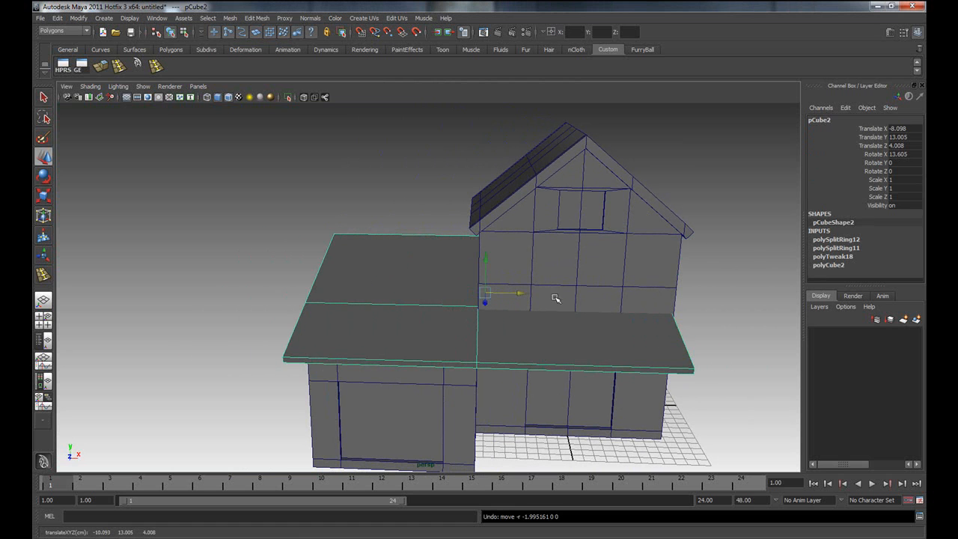
left_click(616, 243)
left_click(428, 269)
left_click_drag(518, 298, 401, 267)
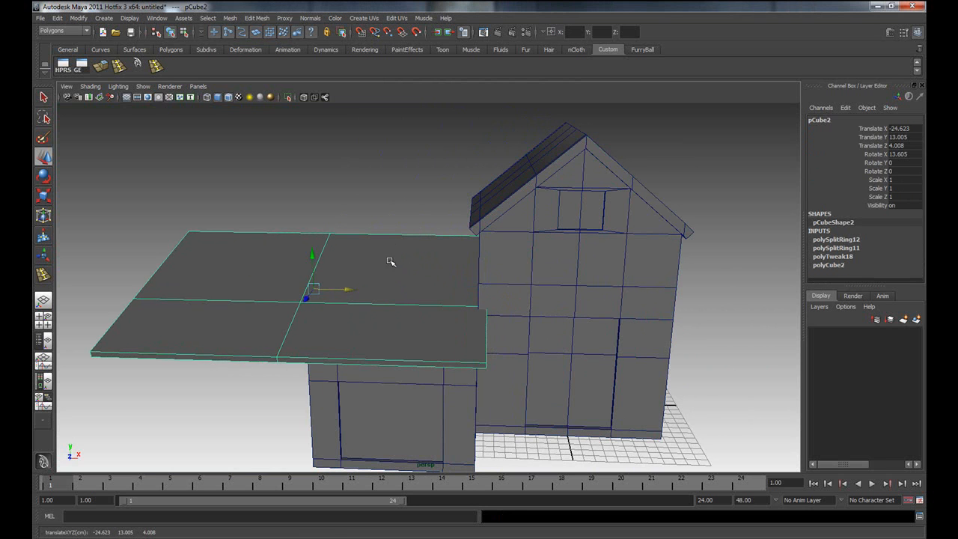
right_click_drag(389, 264, 433, 287)
left_click(395, 283)
left_click(371, 262)
key("ctrl+z")
key("ctrl+z")
key("ctrl+z")
key("ctrl+z")
key("ctrl+z")
key("ctrl+z")
key("ctrl+z")
key("ctrl+z")
Isolate the slab and delete the faces of its rear quarter that cuts through the main house.
left_click(411, 268)
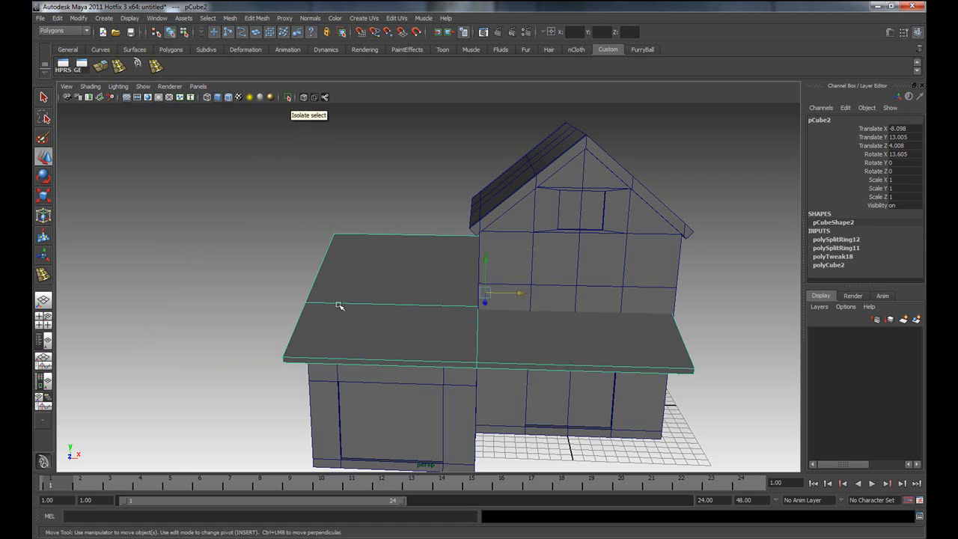
left_click(289, 97)
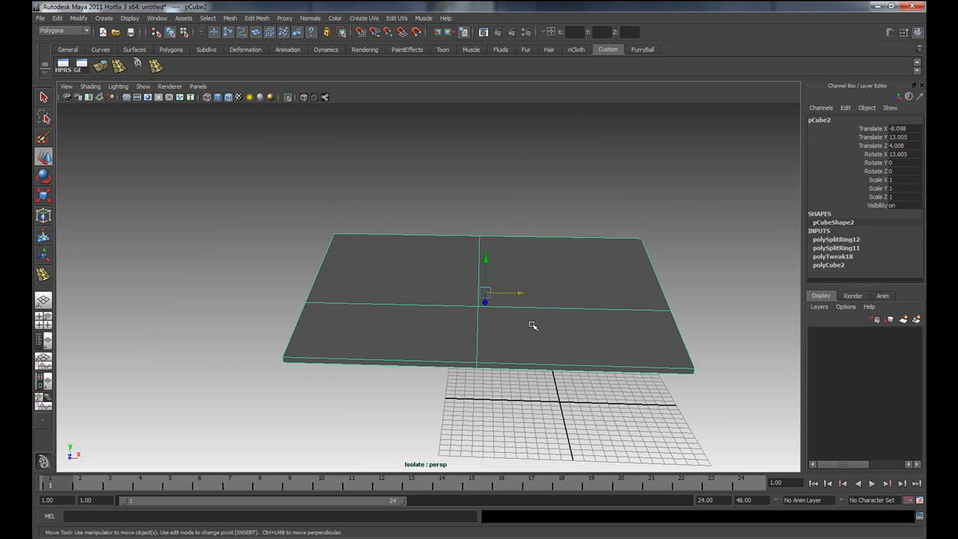
left_click_drag(526, 325, 572, 269, "alt")
right_click_drag(560, 280, 648, 228)
left_click_drag(606, 295, 609, 295)
key("Delete")
left_click(670, 306)
left_click(656, 344)
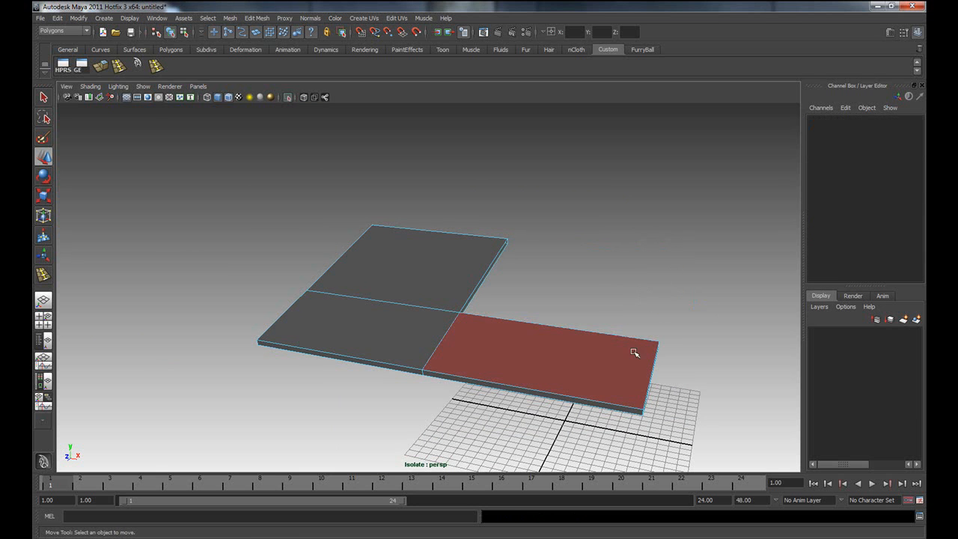
Return the slab to object mode, show the whole house again, and try and undo a forward move of the slab.
left_click_drag(567, 349, 497, 352, "alt")
right_click_drag(461, 286, 488, 271)
left_click(322, 311)
right_click_drag(330, 312, 346, 302)
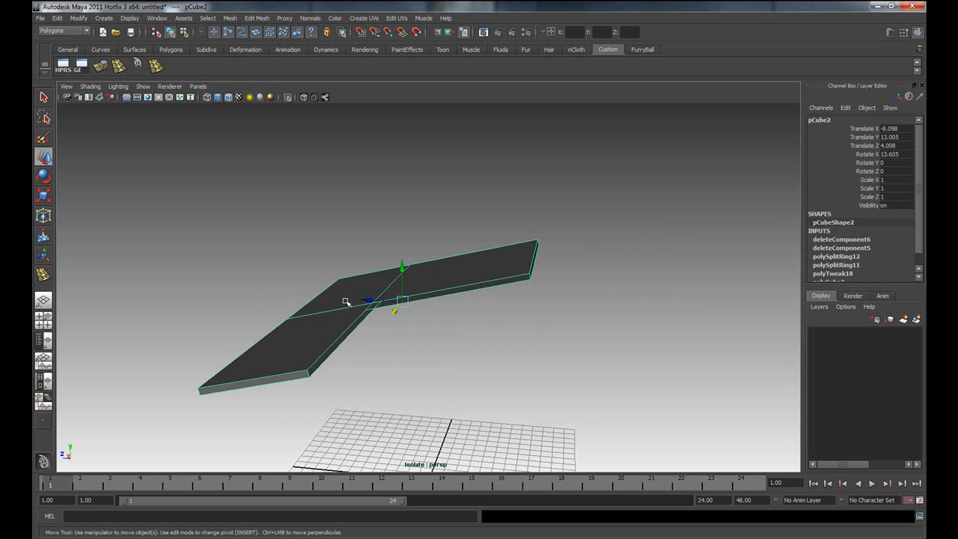
left_click(289, 98)
left_click(248, 250)
left_click_drag(247, 250, 336, 265, "alt")
left_click(424, 312)
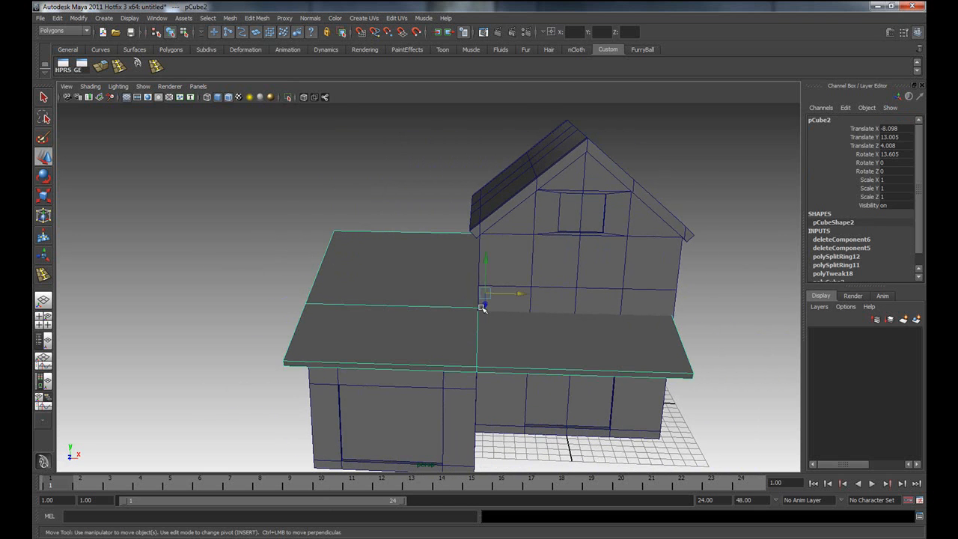
left_click_drag(486, 305, 487, 316)
key("ctrl+z")
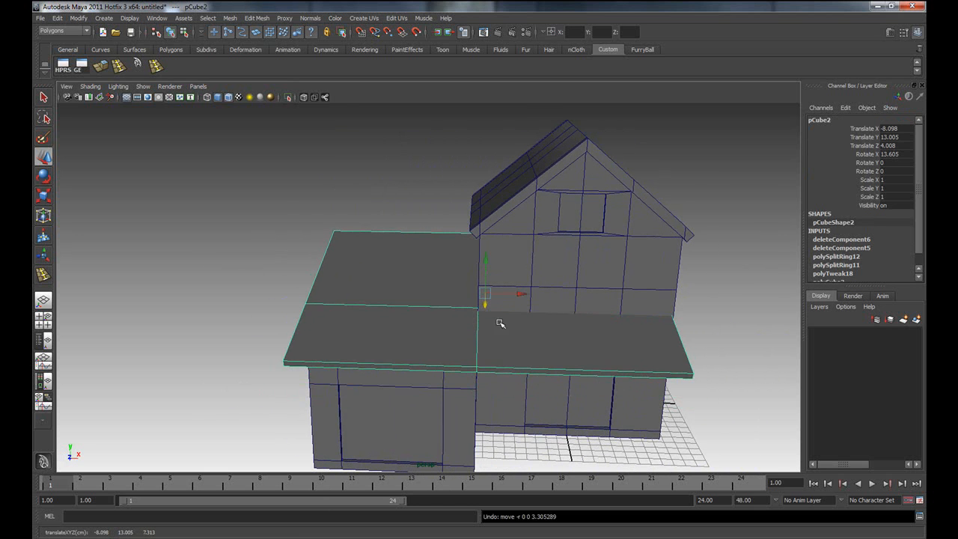
Select the inner top vertices of the house's side wing and raise them toward the underside of the roof slab.
left_click(477, 263)
left_click_drag(477, 263, 534, 338, "alt")
left_click_drag(453, 330, 395, 310, "alt")
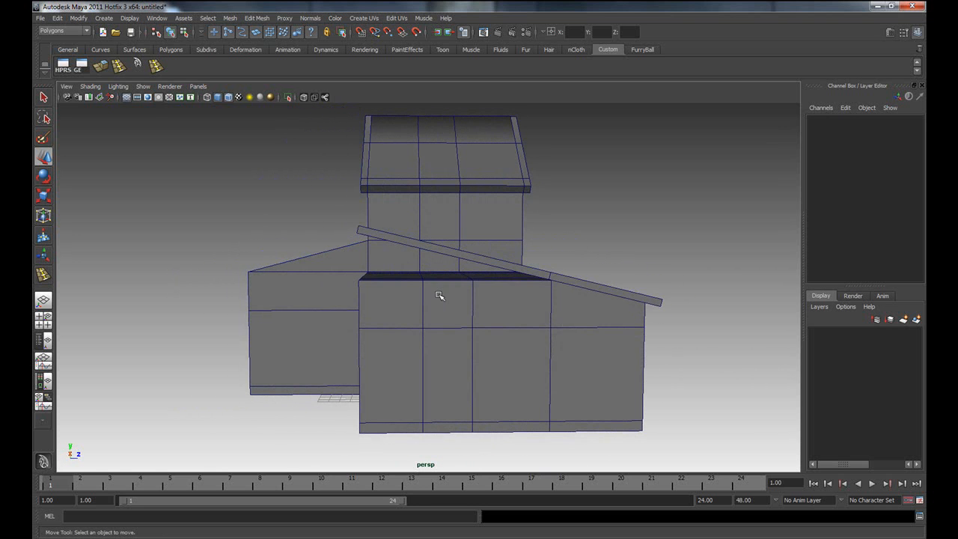
right_click_drag(518, 301, 479, 321)
left_click_drag(479, 321, 479, 280, "alt")
left_click(457, 268)
key("q")
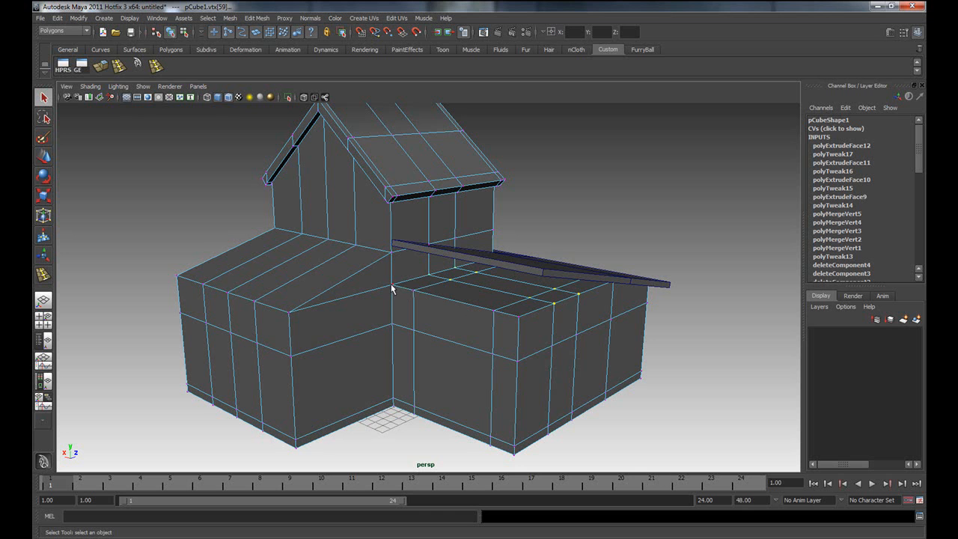
left_click_drag(513, 334, 537, 330, "alt")
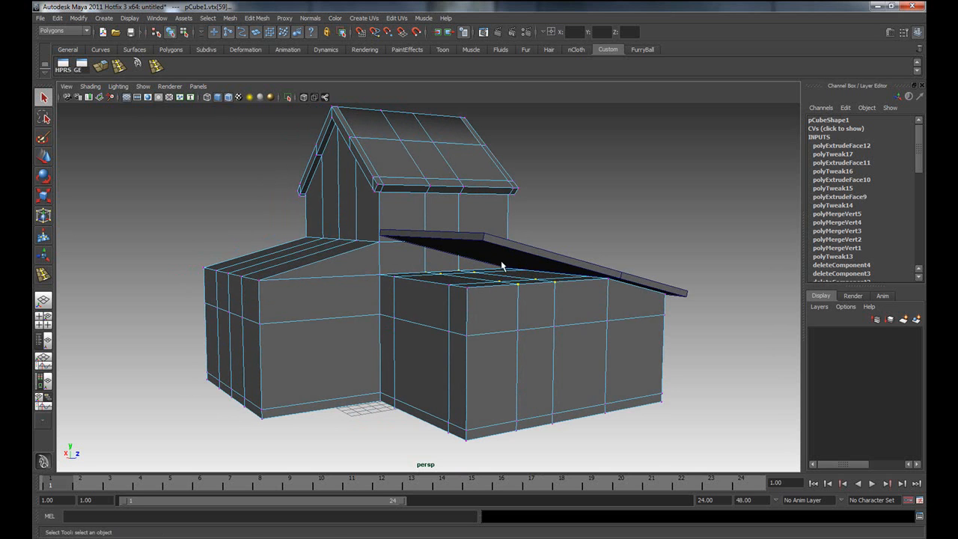
key("w")
left_click_drag(487, 254, 440, 278)
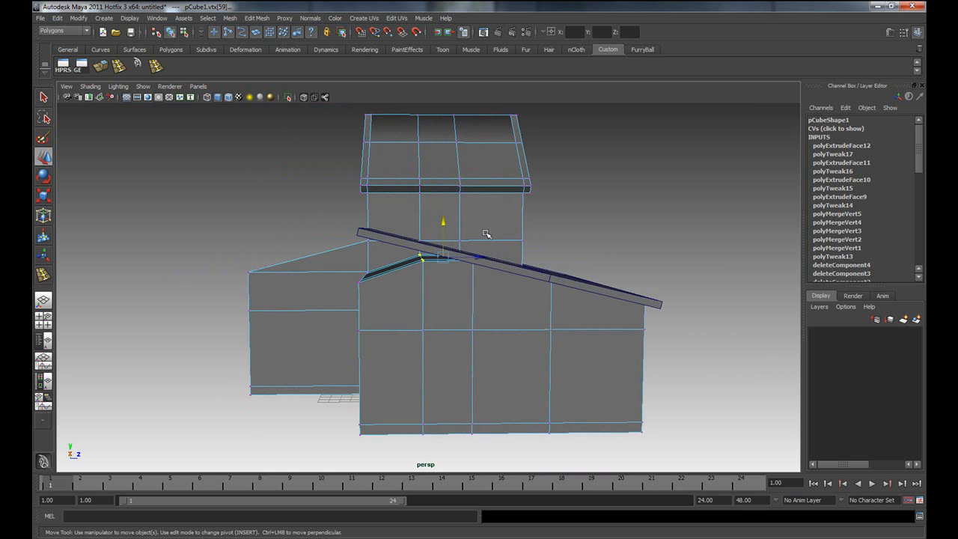
Align the side wing's remaining top vertices with the slope of the slab's underside.
mouse_move(484, 235)
left_mouse_down("alt")
mouse_move(459, 273)
mouse_move(483, 242)
mouse_move(483, 219)
left_mouse_up("alt")
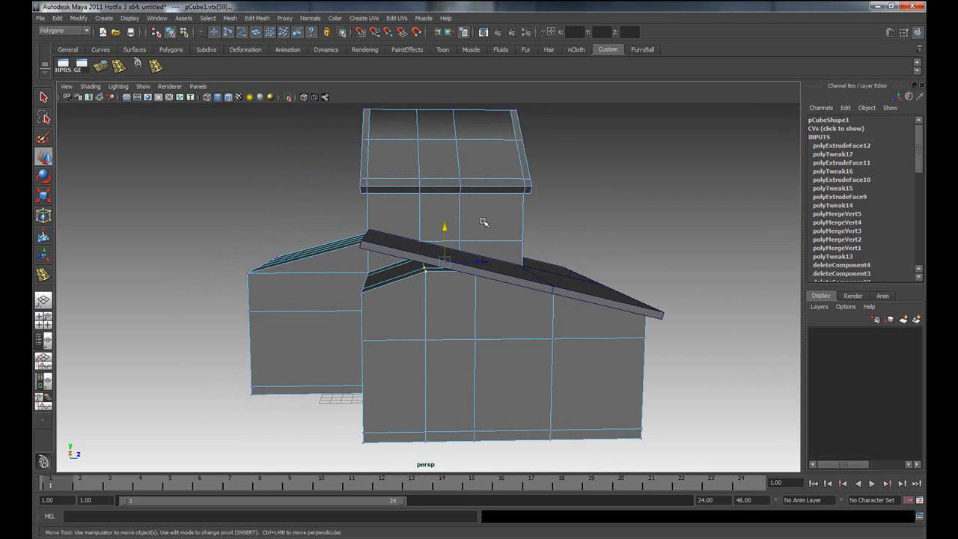
left_click_drag(424, 325, 436, 228, "alt")
left_click_drag(545, 265, 545, 283, "alt")
left_click(547, 276)
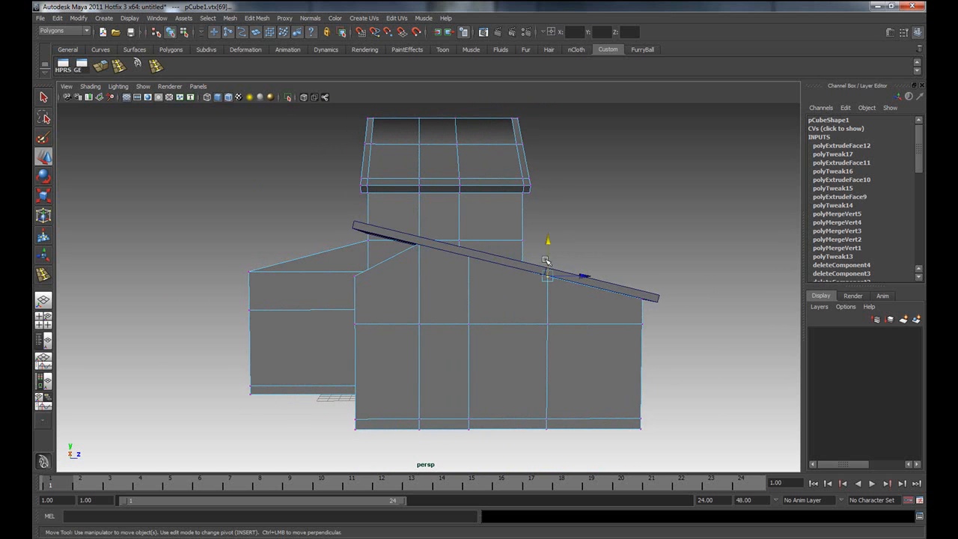
Raise the row of edges where the rear wing's top meets the main house's gable wall.
left_click_drag(431, 313, 417, 280, "alt")
right_click_drag(373, 246, 374, 221)
left_click(360, 244)
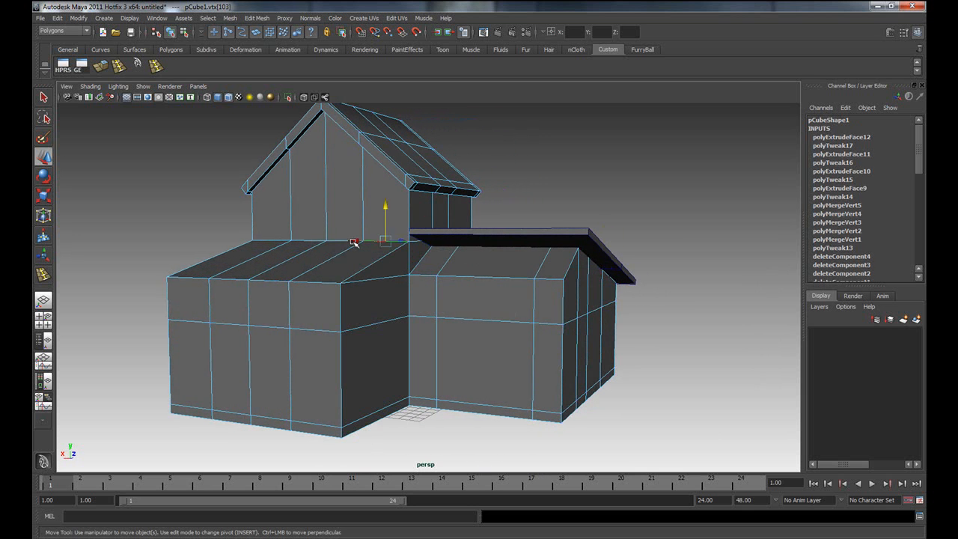
left_click(310, 241, "shift")
left_click(277, 240, "shift")
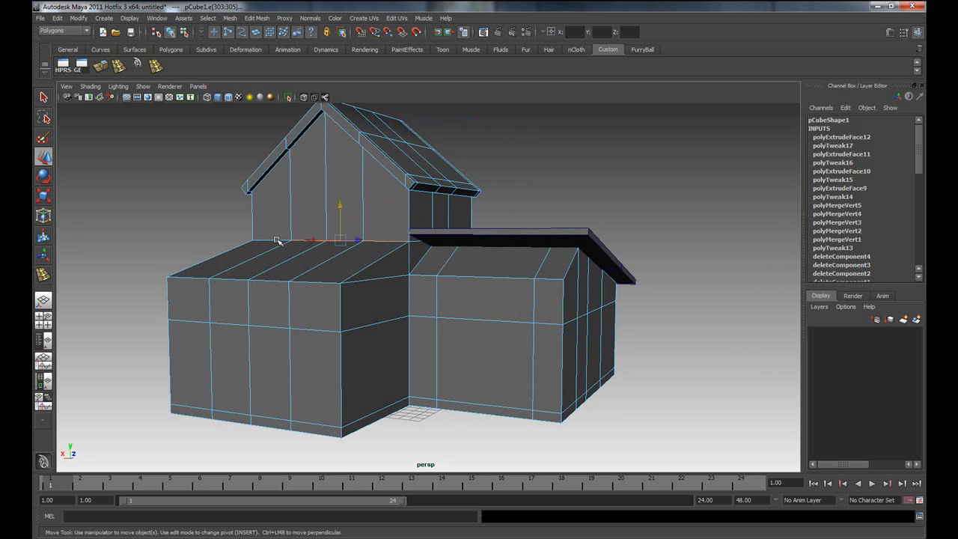
left_click_drag(337, 222, 342, 212)
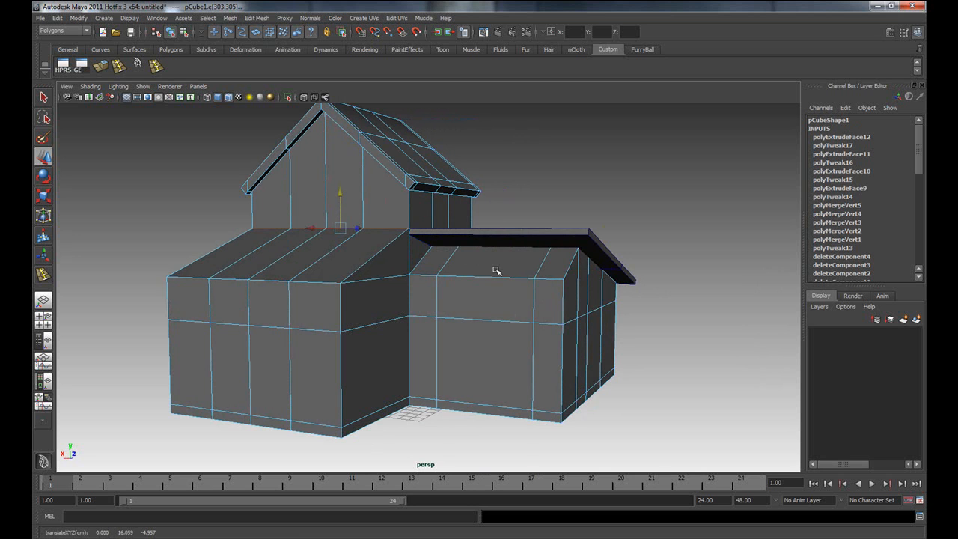
Select the three top edges of the side wing's back wall and raise them to the slab's underside.
right_click_drag(479, 268, 439, 268)
left_click(426, 275)
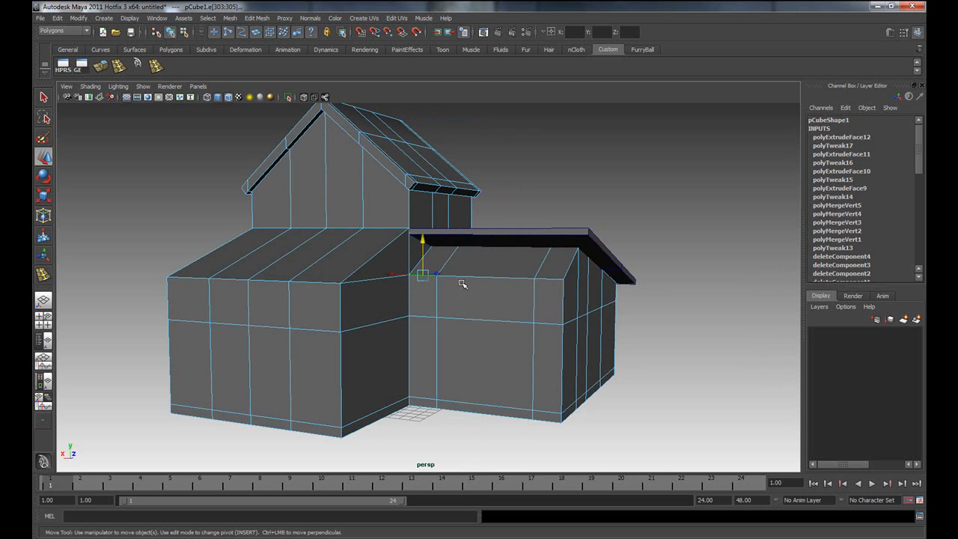
left_click(491, 279, "shift")
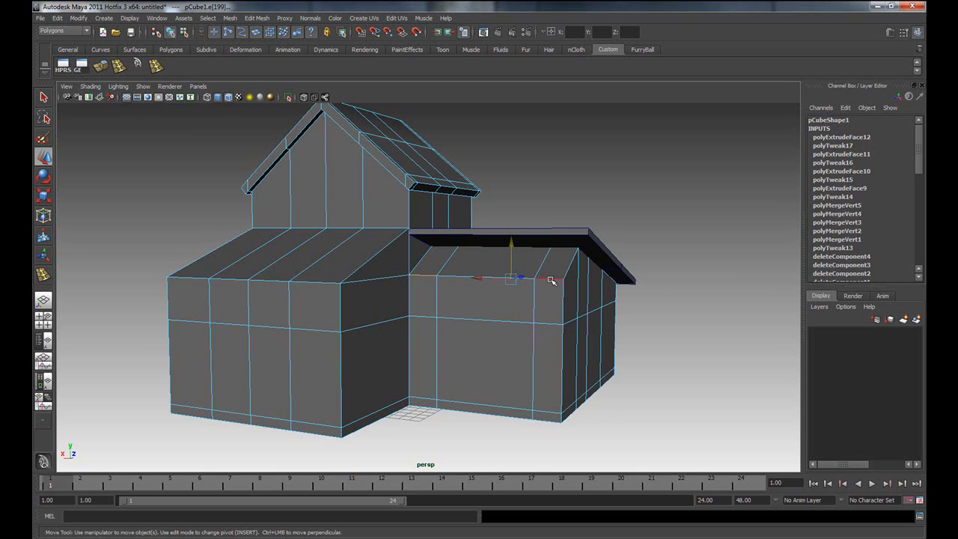
left_click(545, 274)
left_click(494, 278, "shift")
left_click(426, 276, "shift")
left_click_drag(483, 255, 487, 221)
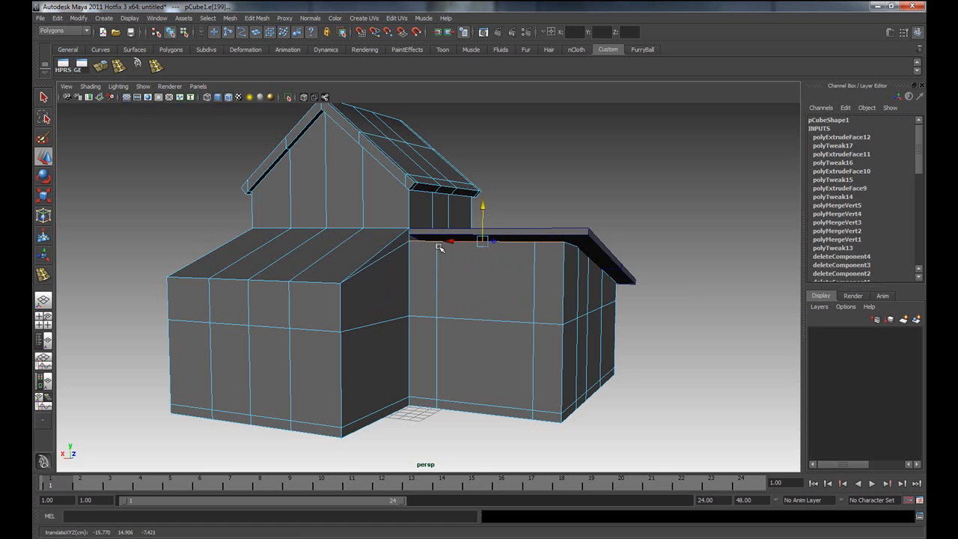
Delete the thin triangular face between the rear wing's slope and its side wall, and inspect the gap.
right_click(368, 256)
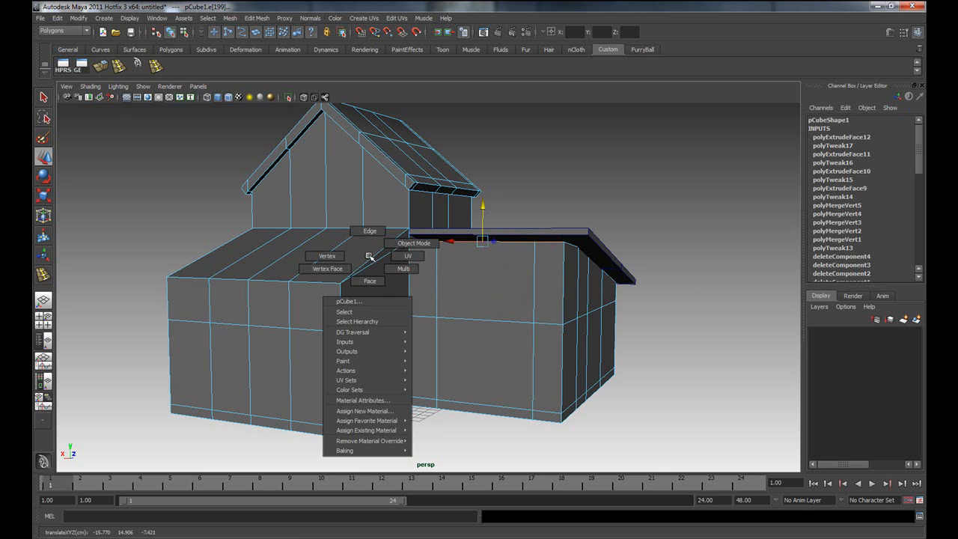
left_click(371, 281)
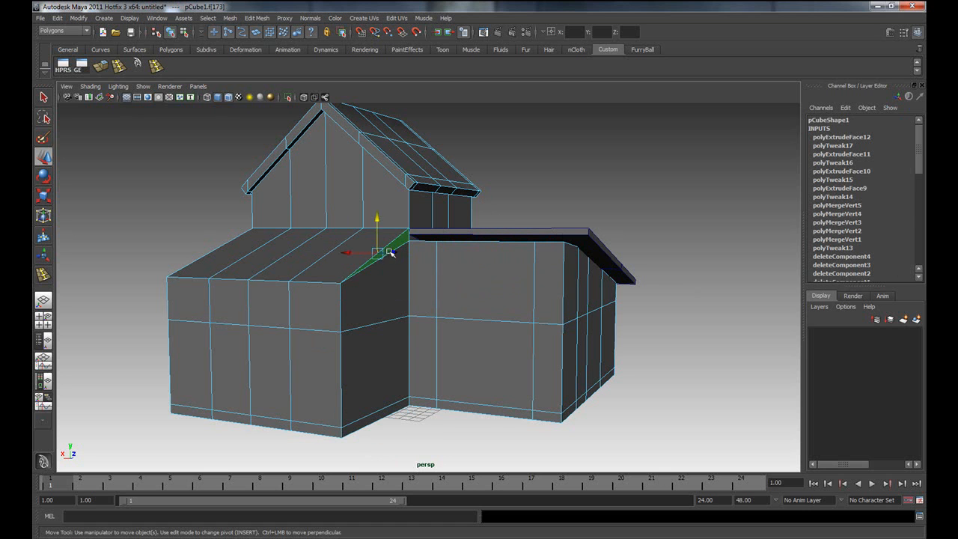
right_click_drag(316, 297, 548, 308, "alt")
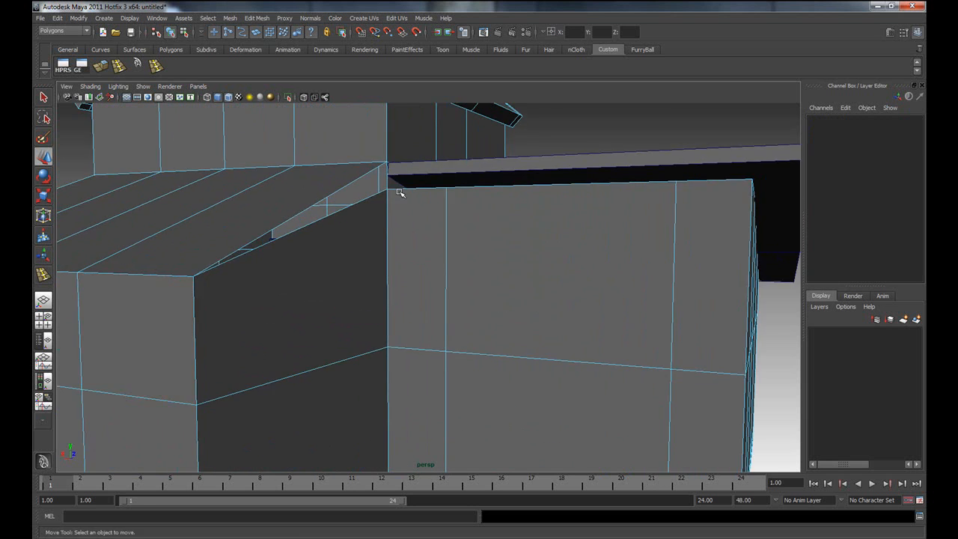
middle_click_drag(400, 195, 428, 271, "alt")
left_click_drag(427, 271, 511, 272, "alt")
right_click_drag(404, 207, 321, 291, "alt")
left_click_drag(436, 347, 429, 345, "alt")
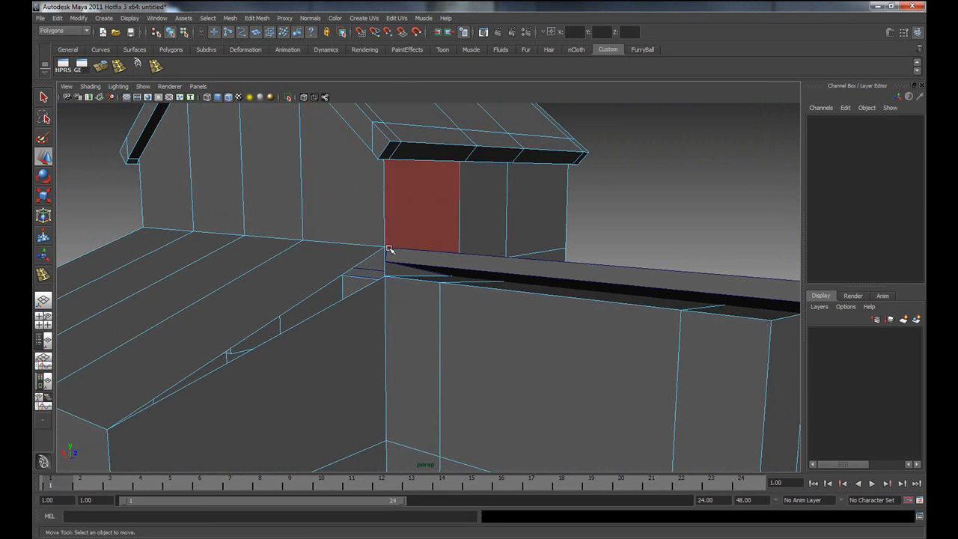
Lower the rear wing's top row of edges onto the corner vertex of the side wing's back wall.
right_click_drag(357, 245, 357, 223)
left_click(357, 243)
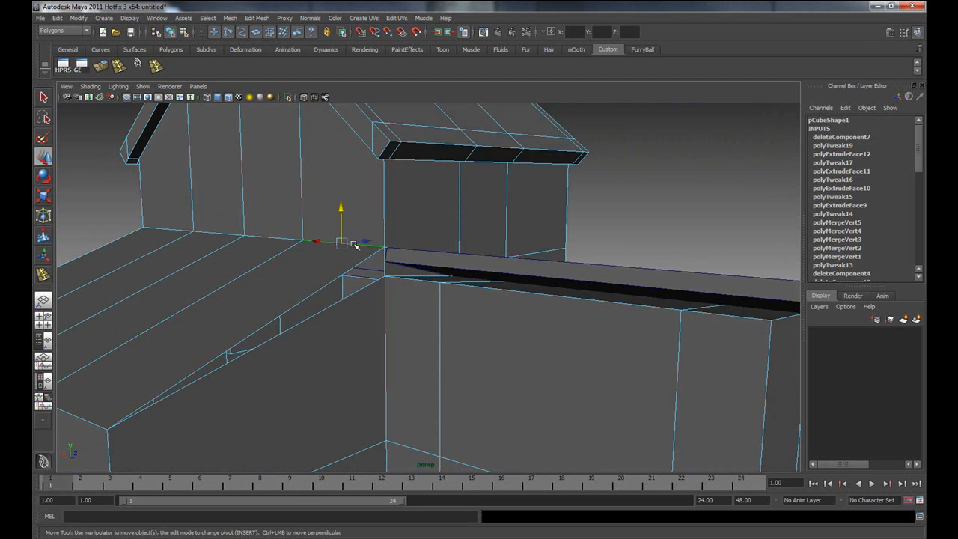
left_click(266, 238, "shift")
left_click(227, 234, "shift")
left_click(177, 231, "shift")
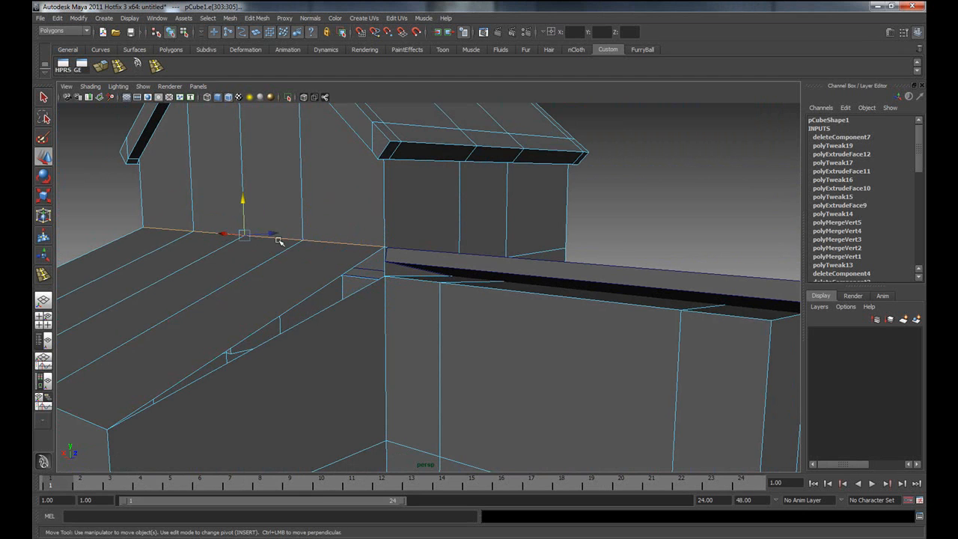
left_click_drag(249, 217, 383, 280)
Merge the overlapping vertices at the corner where the rear wing meets the side wing.
key("q")
right_click_drag(373, 262, 342, 263)
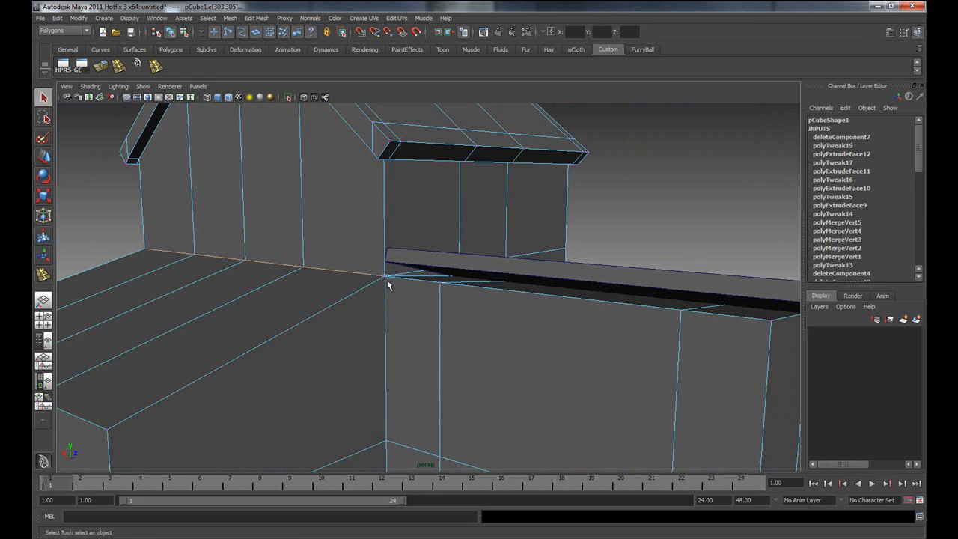
left_click(387, 281)
left_click(254, 18)
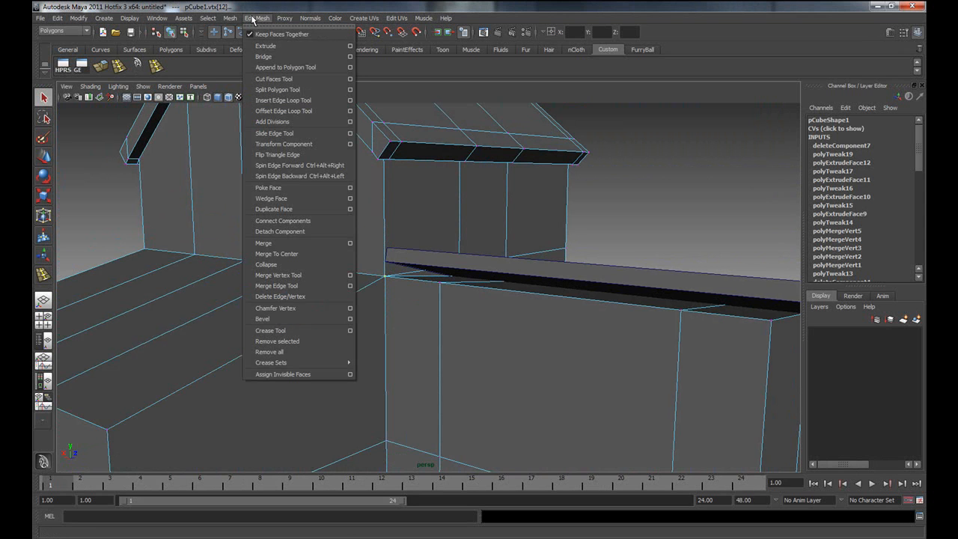
left_click(281, 243)
key("w")
Lower the peaked vertex on the main house's opposite side wall in line with its neighbours.
left_click_drag(287, 247, 434, 320, "alt")
left_click_drag(288, 316, 406, 274, "alt")
right_click_drag(406, 274, 398, 271)
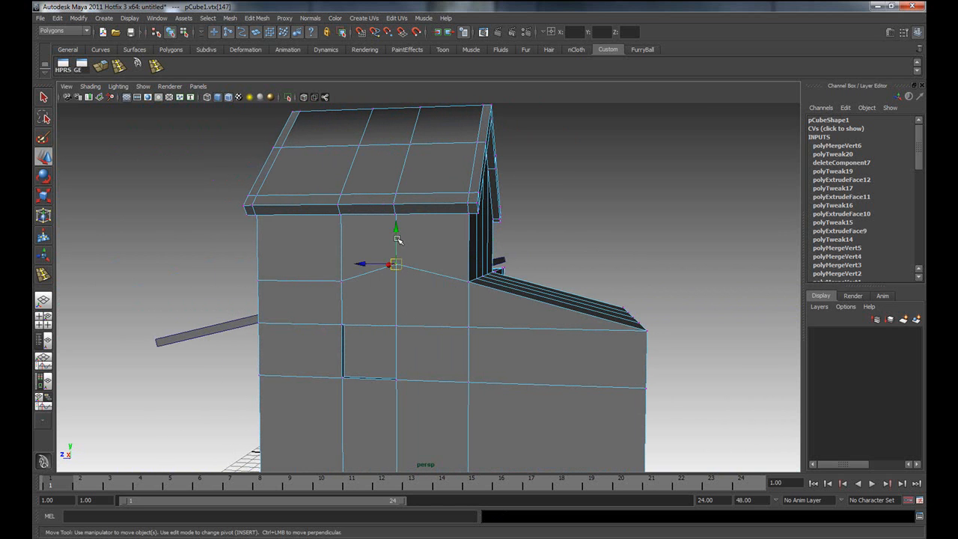
left_click_drag(398, 238, 400, 261)
left_click_drag(446, 308, 497, 316, "alt")
Raise the vertices along the rear wing's and side wing's shared top line to the slab, and return to object mode.
right_click(443, 287)
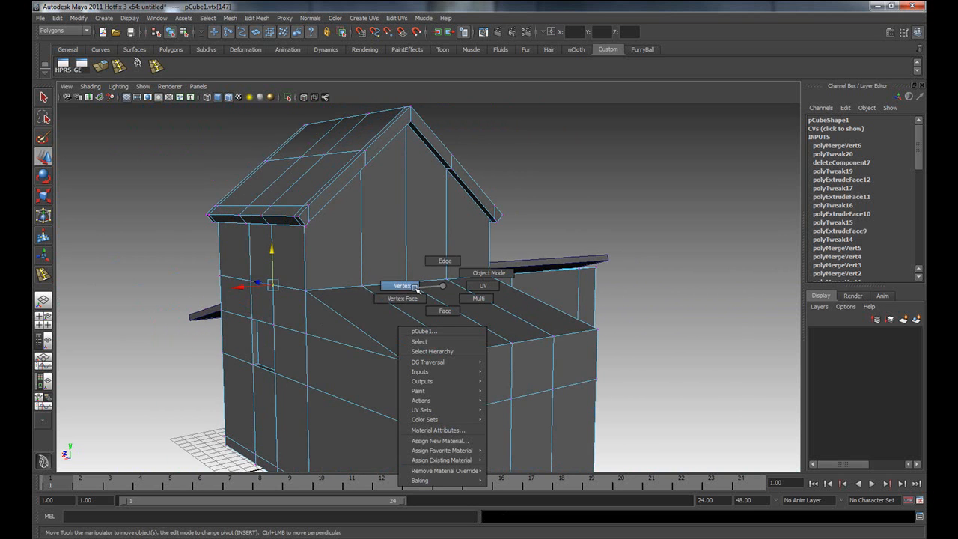
left_click(414, 287)
left_click_drag(343, 316, 535, 294, "alt")
key("v")
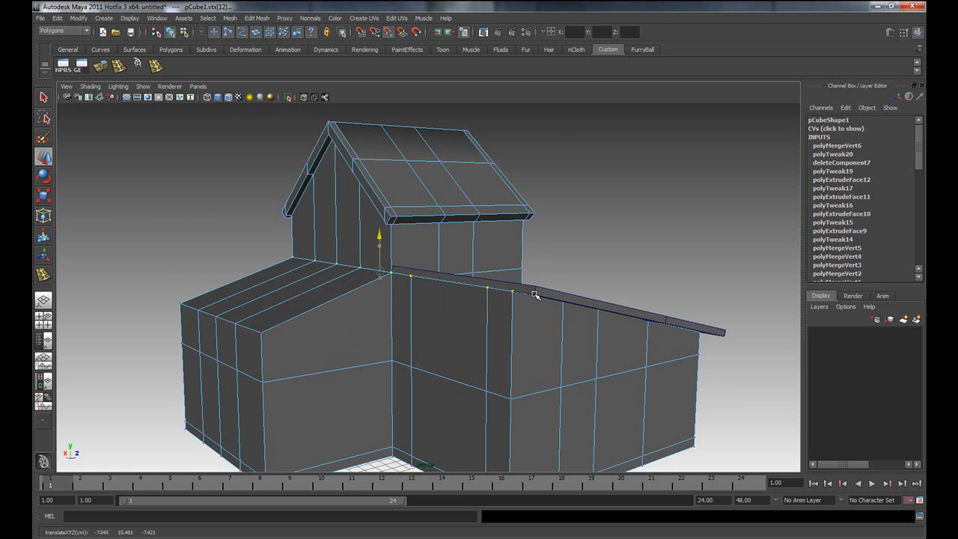
left_click_drag(433, 339, 432, 336, "alt")
right_click_drag(478, 332, 513, 319)
left_click(650, 268)
left_click_drag(651, 267, 457, 348, "alt")
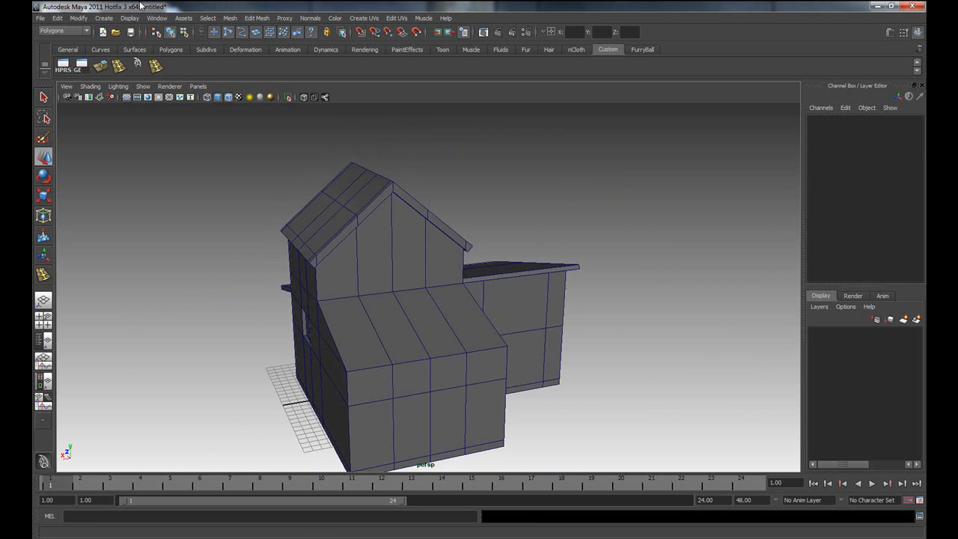
Create a polygon cube and move it behind the house to about Z -24.927.
left_click(110, 17)
mouse_move(122, 46)
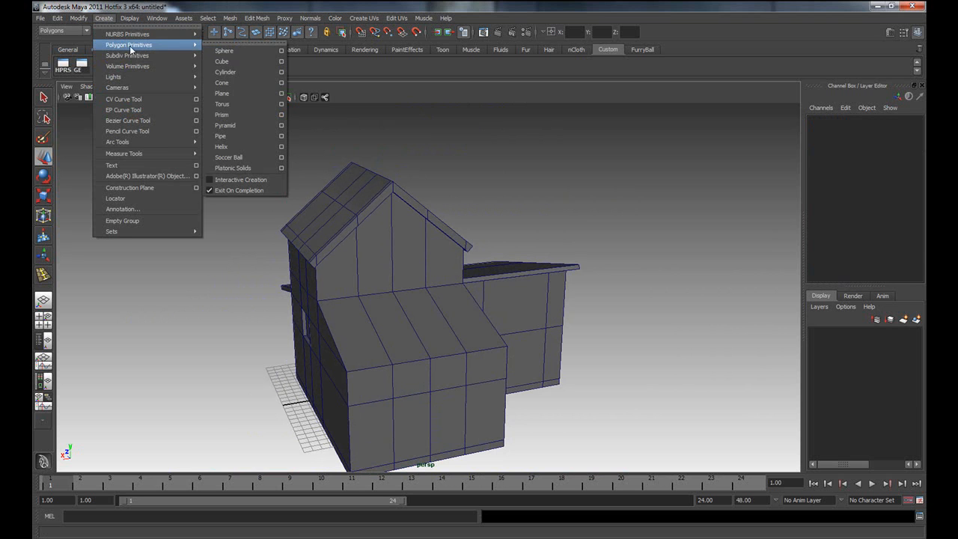
left_click(239, 61)
left_click_drag(552, 265, 477, 323, "alt")
left_click_drag(392, 376, 563, 344)
Scale the new cube into a wide, flat slab sized for the rear wing's roof.
key("r")
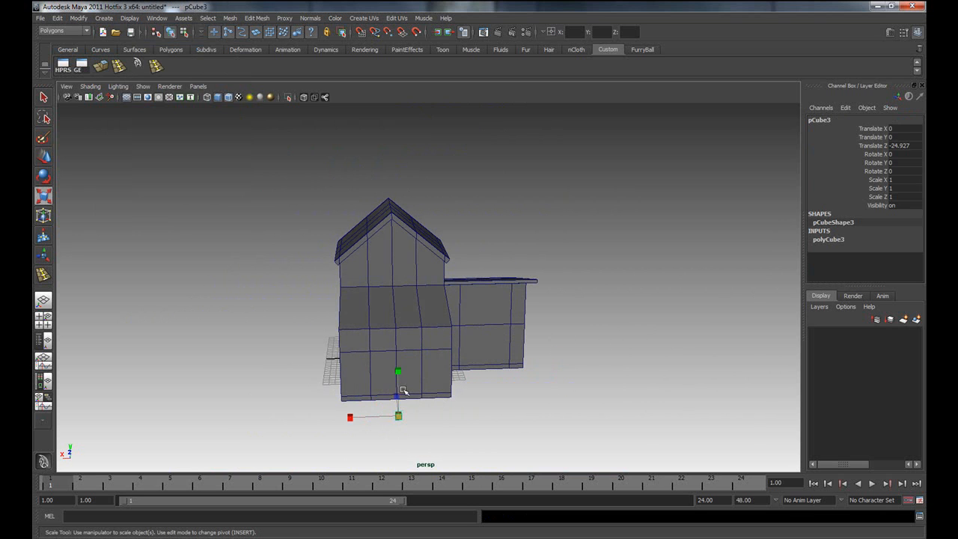
left_click_drag(399, 373, 400, 397)
key("r")
left_click_drag(351, 417, 122, 401)
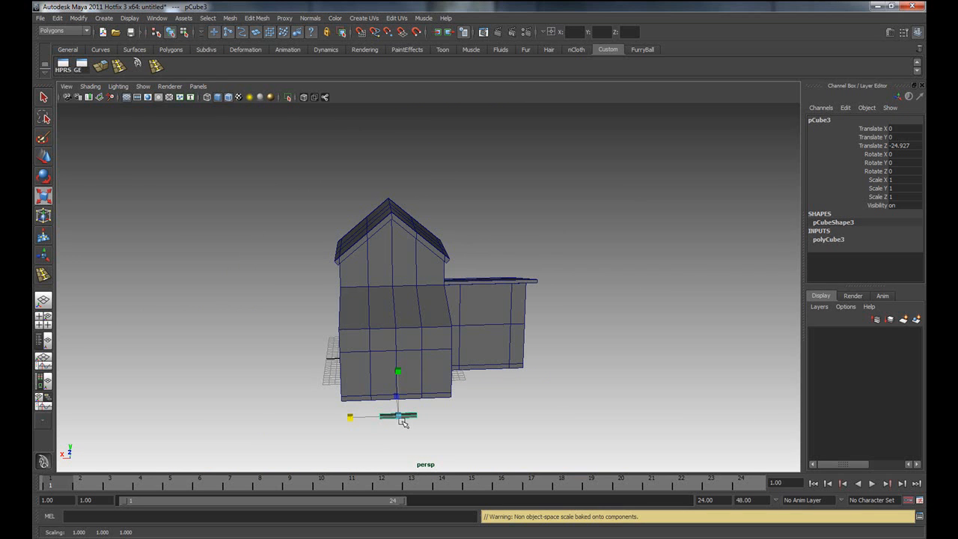
left_click_drag(361, 419, 247, 417)
left_click_drag(319, 415, 429, 416, "alt")
left_click_drag(506, 382, 165, 326)
mouse_move(507, 381)
left_mouse_down()
mouse_move(368, 363)
mouse_move(500, 388)
left_mouse_up()
Move the new slab up over the rear wing's sloped top and frame it from the side.
key("w")
left_click_drag(555, 358, 480, 289)
left_click_drag(621, 345, 511, 333, "alt")
key("f")
left_click_drag(402, 309, 467, 292, "alt")
Tilt the rear slab to about -17.7 degrees in X and scale its length to cover the wing's slope.
key("e")
left_click_drag(463, 253, 428, 299)
key("w")
left_click_drag(544, 327, 452, 332, "alt")
key("r")
left_click_drag(380, 330, 494, 328)
key("e")
left_click_drag(417, 282, 419, 285)
key("w")
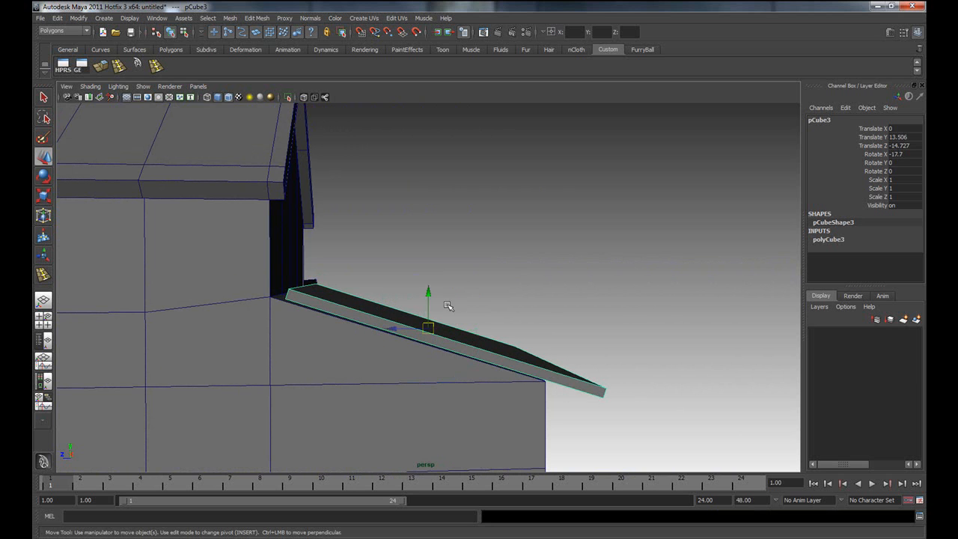
Slide the rear slab against the main house at about Z -14.013, check its fit all around, and deselect it.
left_click_drag(413, 328, 359, 296)
left_click_drag(390, 328, 392, 330)
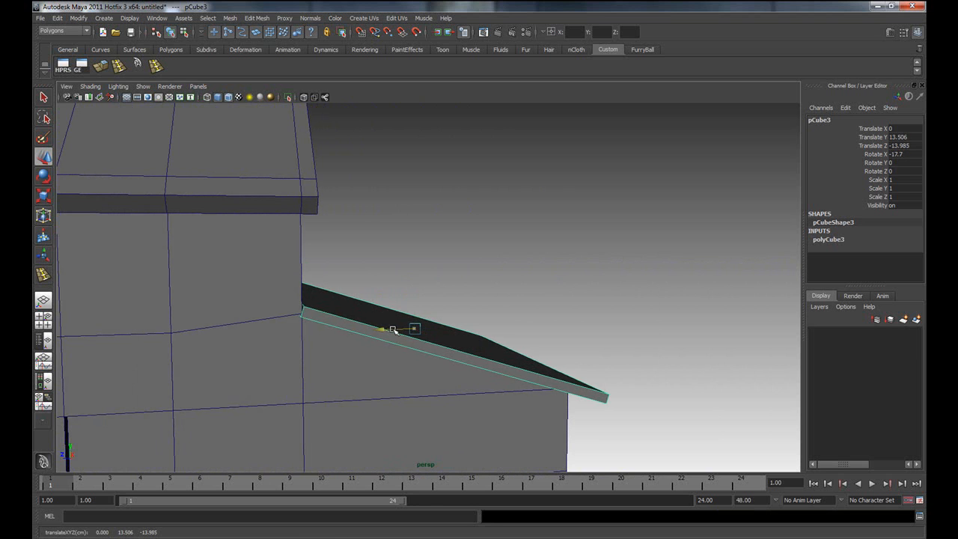
left_click_drag(351, 354, 387, 331, "alt")
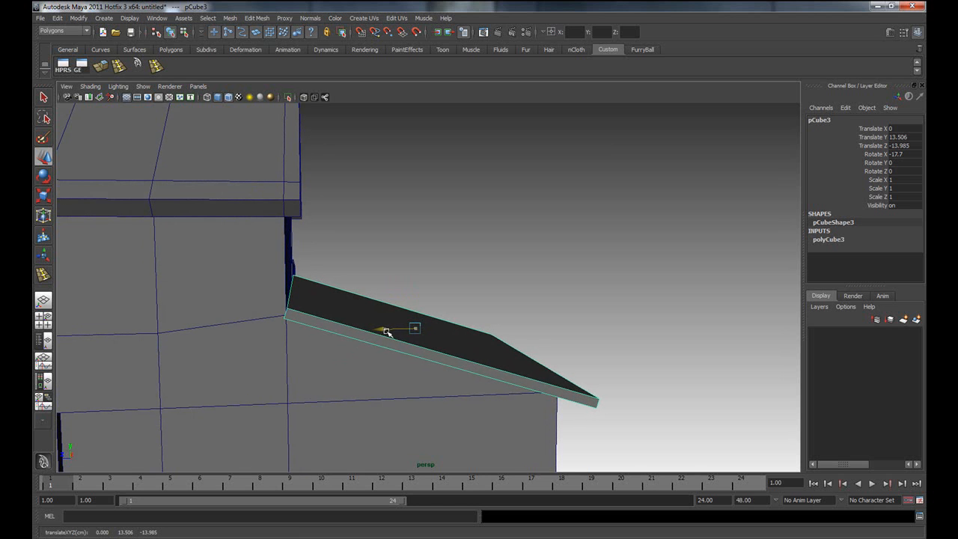
left_click_drag(344, 354, 377, 394, "alt")
scroll(392, 399, "down", 4)
scroll(408, 418, "down", 5)
scroll(404, 404, "up", 5)
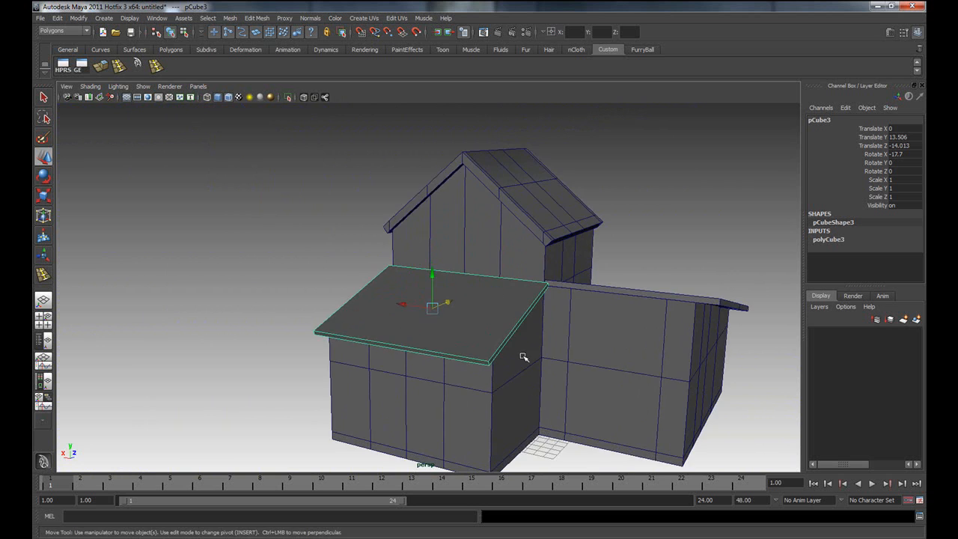
left_click_drag(430, 410, 422, 388, "alt")
key("r")
left_click_drag(346, 384, 347, 359, "alt")
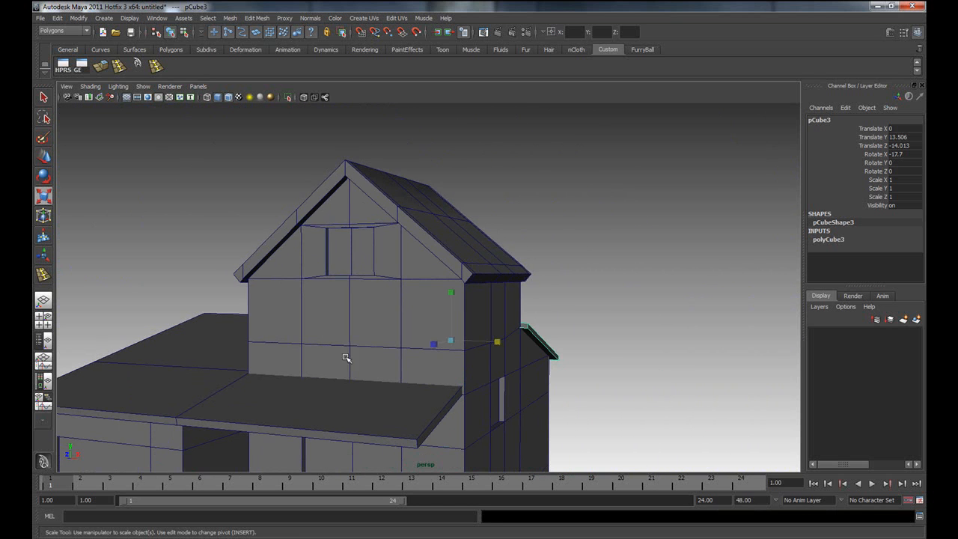
left_click(622, 318)
left_click_drag(622, 318, 542, 310, "alt")
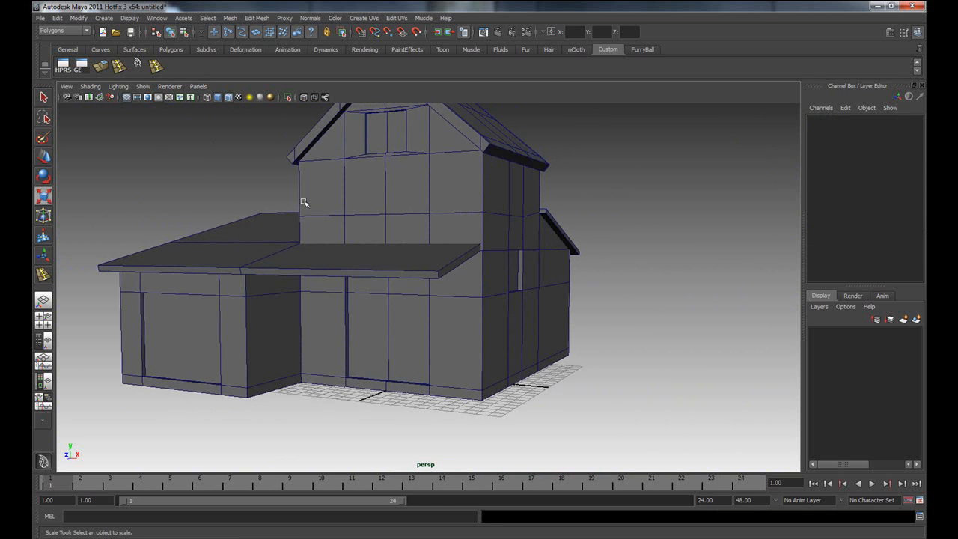
Create a polygon cube and place it in front of the house near the porch roof's corner, about X 7.908 and Z 14.05.
left_click(104, 18)
mouse_move(128, 45)
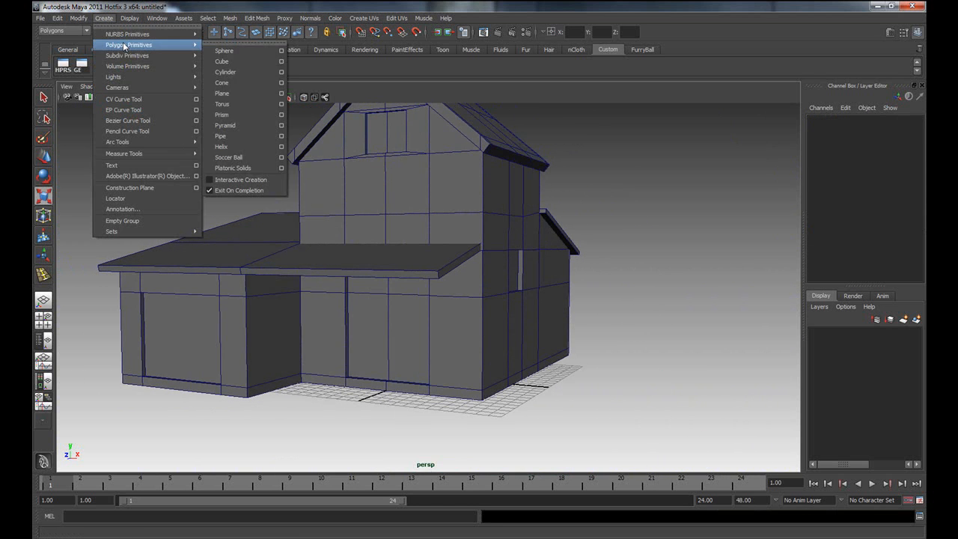
left_click(236, 64)
key("w")
left_click_drag(432, 381, 349, 465, "alt")
left_click_drag(372, 433, 442, 447)
left_click_drag(512, 455, 592, 417, "alt")
mouse_move(389, 405)
left_mouse_down()
mouse_move(376, 405)
mouse_move(379, 417)
left_mouse_up()
right_click_drag(379, 417, 470, 412, "alt")
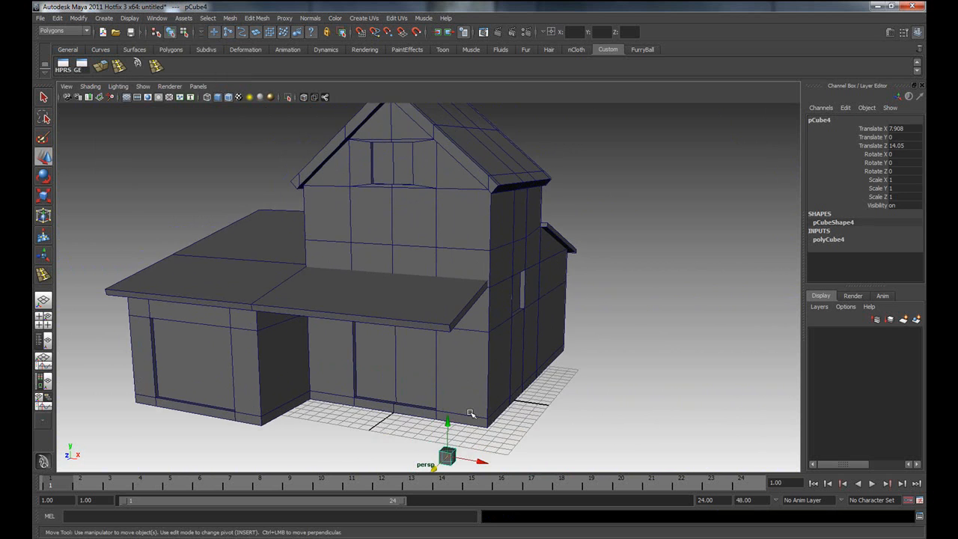
Raise the cube to about Y 0.502 so its base lines up with the bottom of the house walls.
middle_click_drag(471, 416, 473, 394, "alt")
left_click_drag(452, 414, 452, 405)
key("space")
key("f")
right_click_drag(330, 374, 250, 375, "alt")
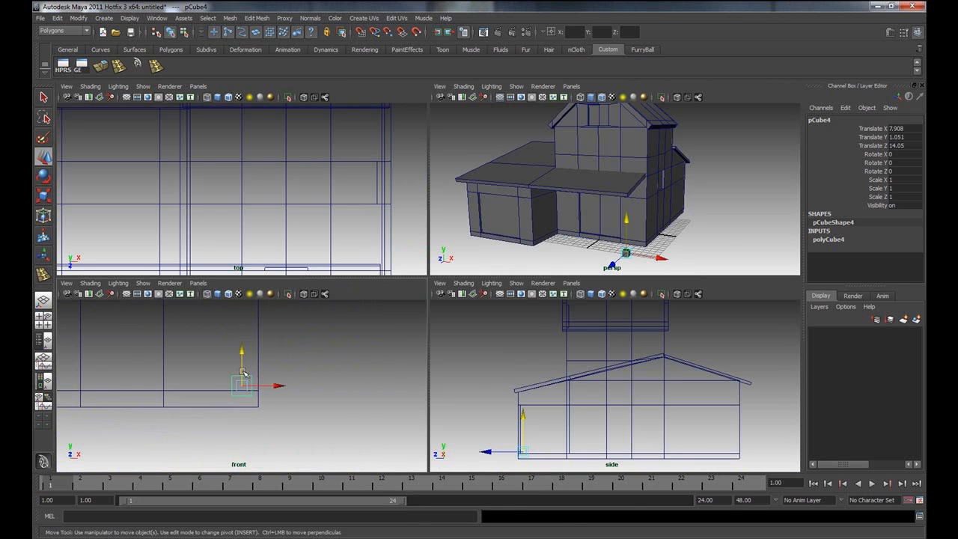
left_click_drag(241, 366, 241, 373)
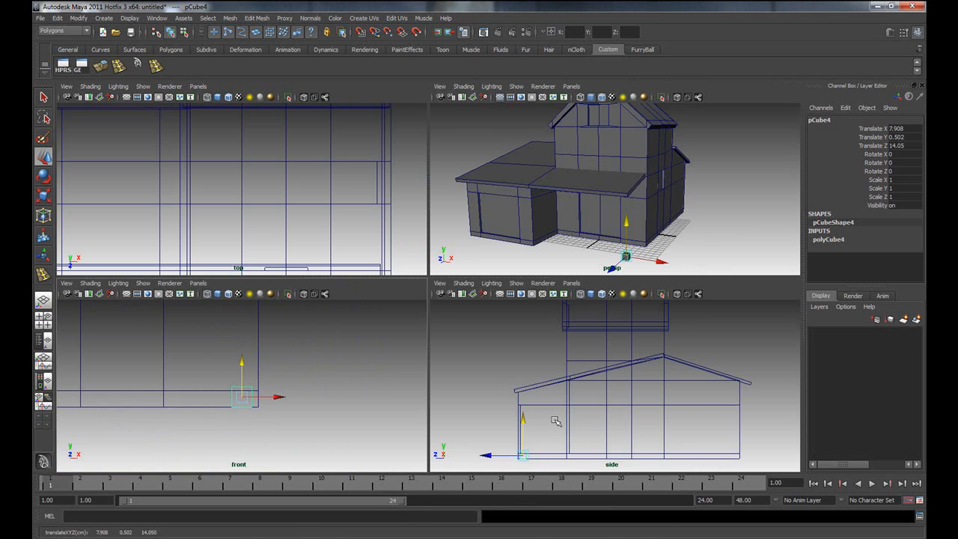
Pull the cube's top face up to about Y 8.185, stretching it into a tall post below the porch roof.
key("space")
key("space")
key("space")
right_click_drag(455, 356, 458, 385)
key("q")
left_click(450, 422)
key("w")
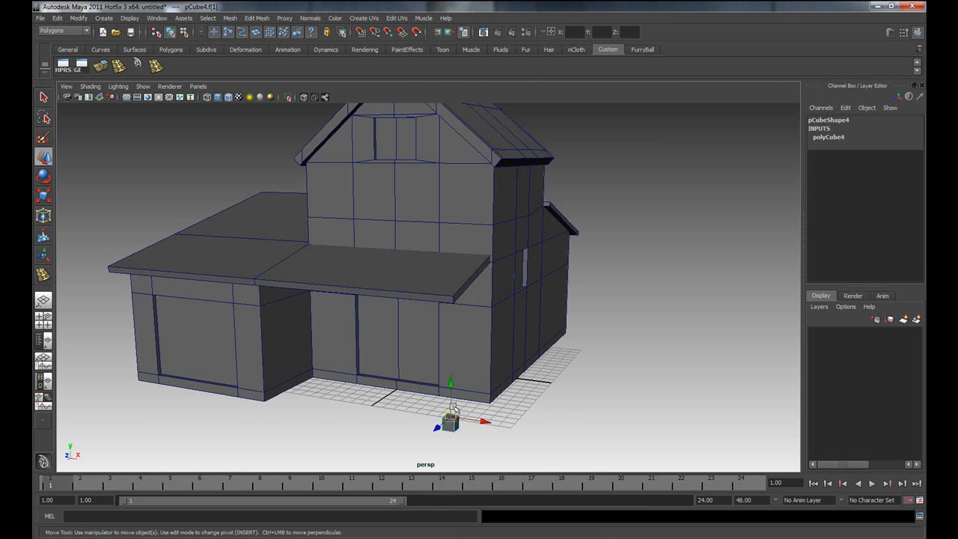
left_click_drag(459, 396, 461, 316)
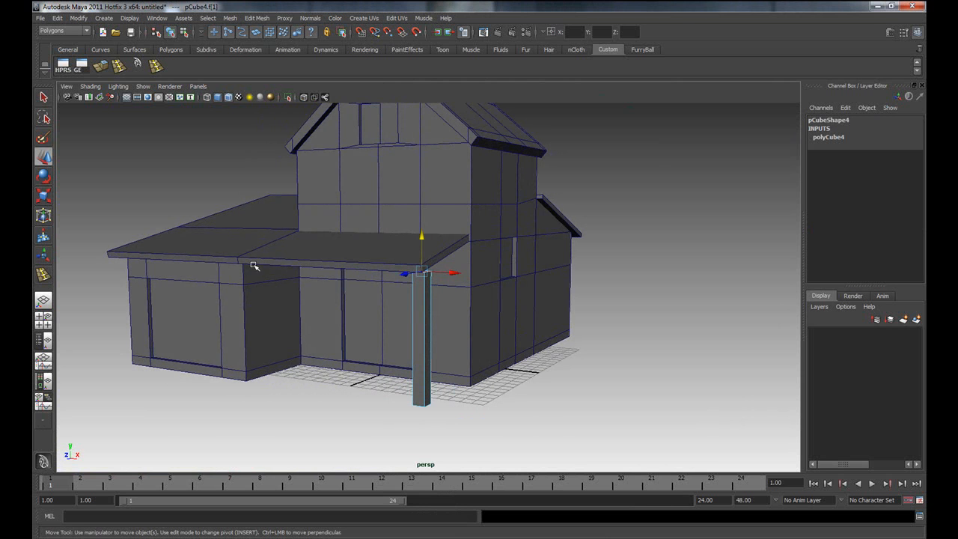
left_click_drag(419, 250, 401, 275)
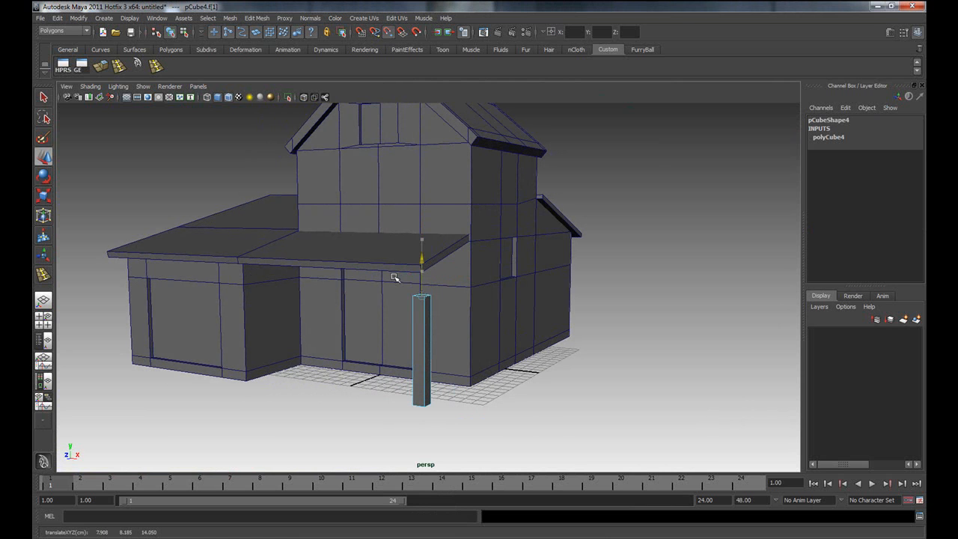
Raise the post's top face a little more until its front edge meets the underside of the porch roof.
left_click_drag(536, 329, 375, 302, "alt")
key("f")
left_click_drag(458, 320, 427, 315, "alt")
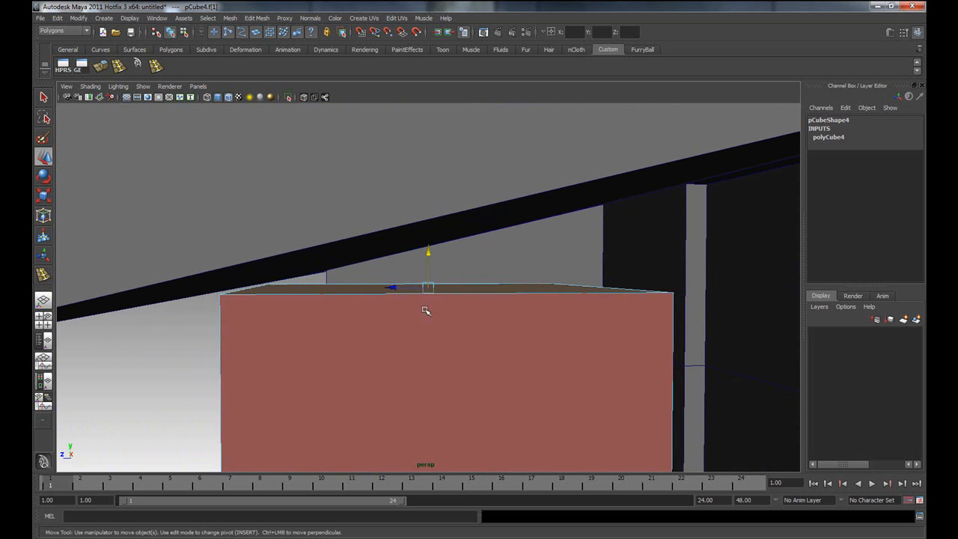
left_click_drag(428, 270, 428, 251)
Raise the house-side edge of the post's top to about Y 10.432 to follow the roof slope, and return to object mode.
right_click(554, 291)
left_click(555, 267)
left_click(622, 278)
left_click_drag(620, 336, 605, 336, "alt")
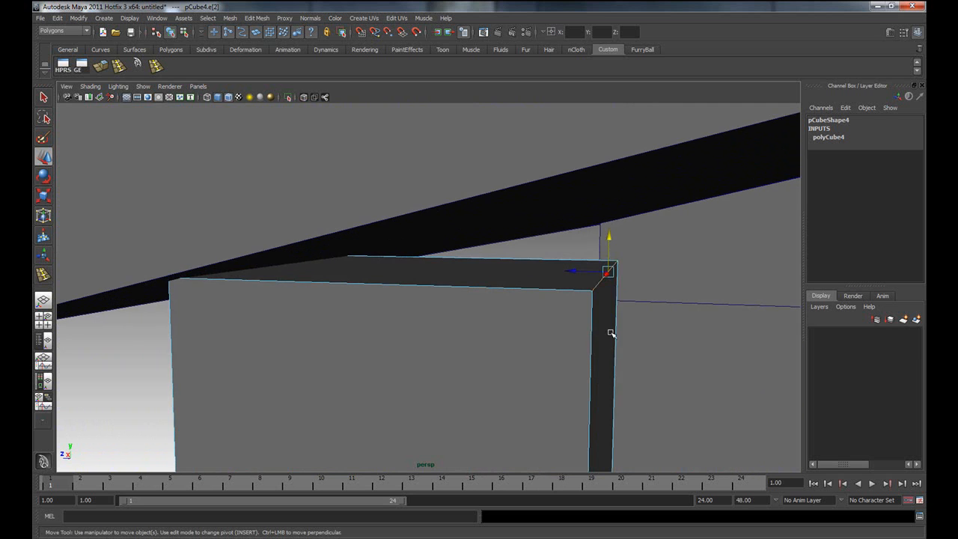
left_click_drag(608, 211, 601, 149)
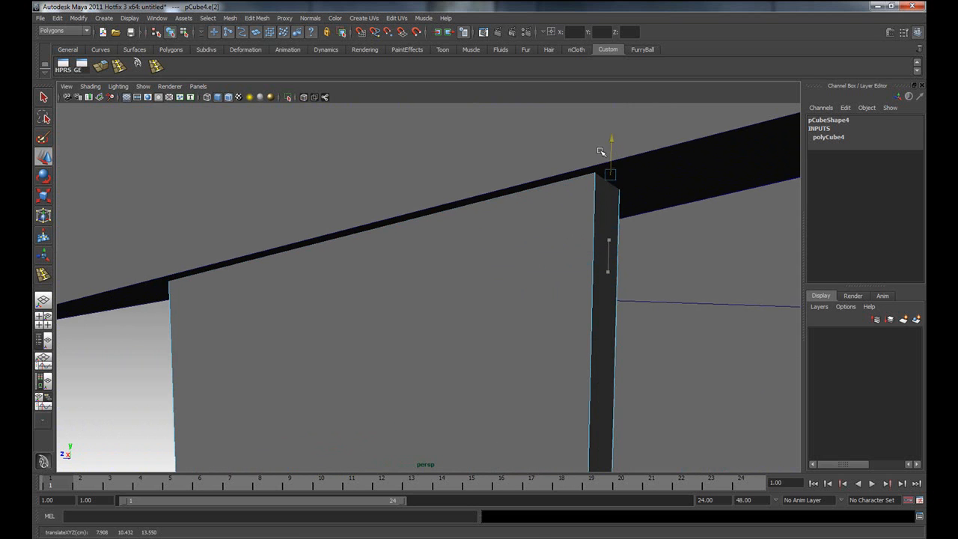
right_click_drag(499, 335, 534, 318)
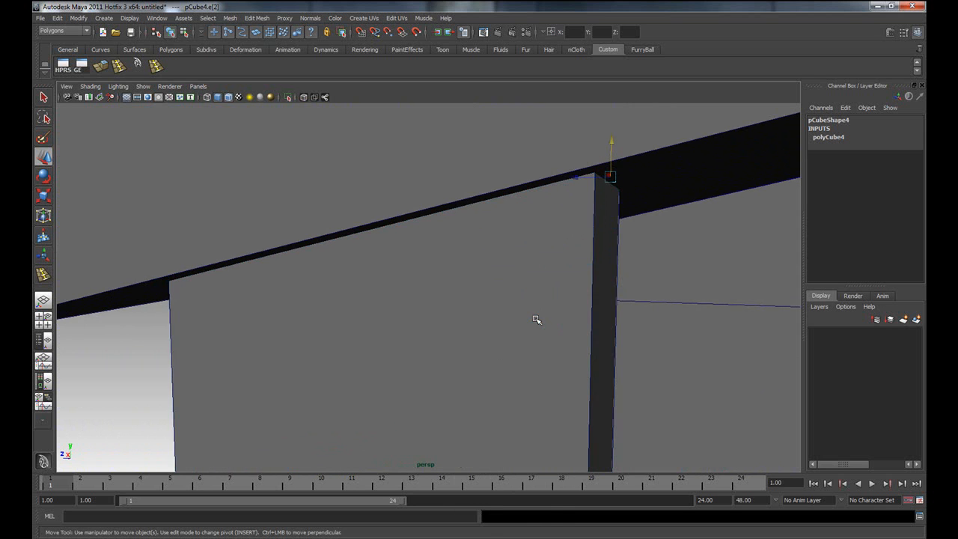
key("f")
left_click_drag(537, 319, 405, 430, "alt")
key("r")
right_click(426, 135)
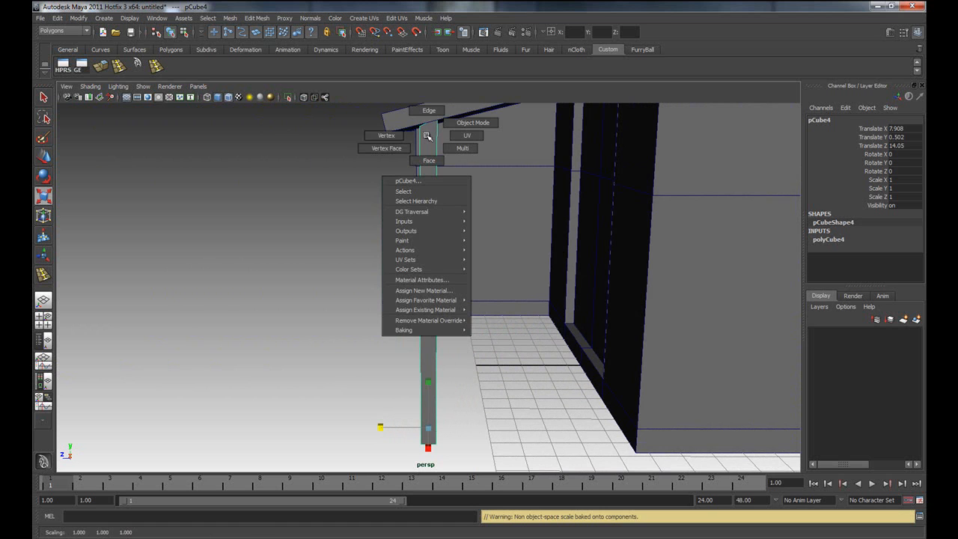
right_click_drag(402, 137, 402, 136)
left_click_drag(412, 114, 427, 134)
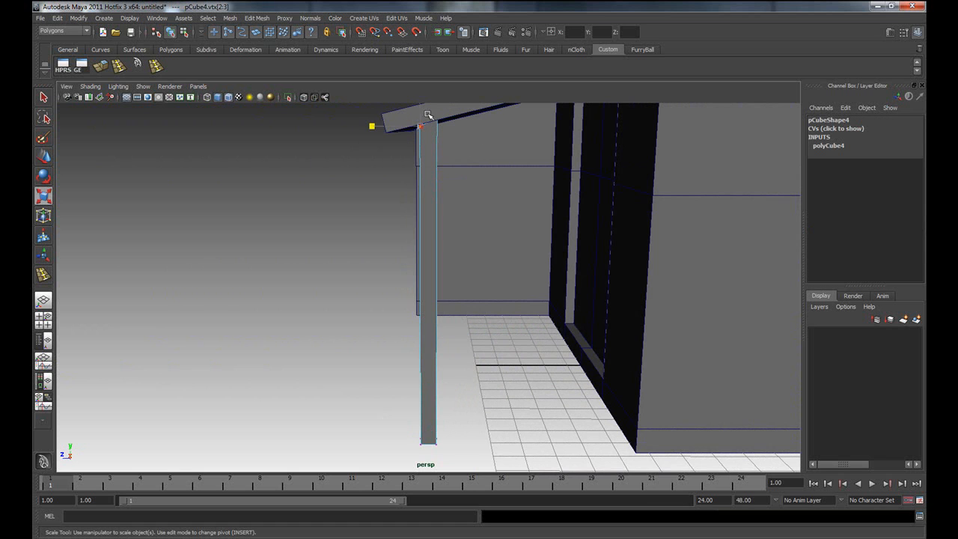
key("w")
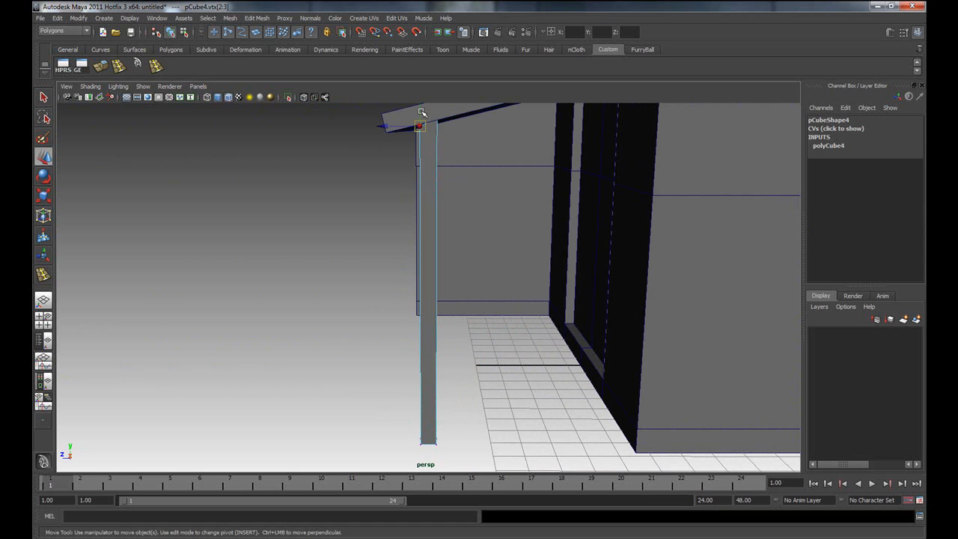
right_click(429, 181)
left_click(454, 170)
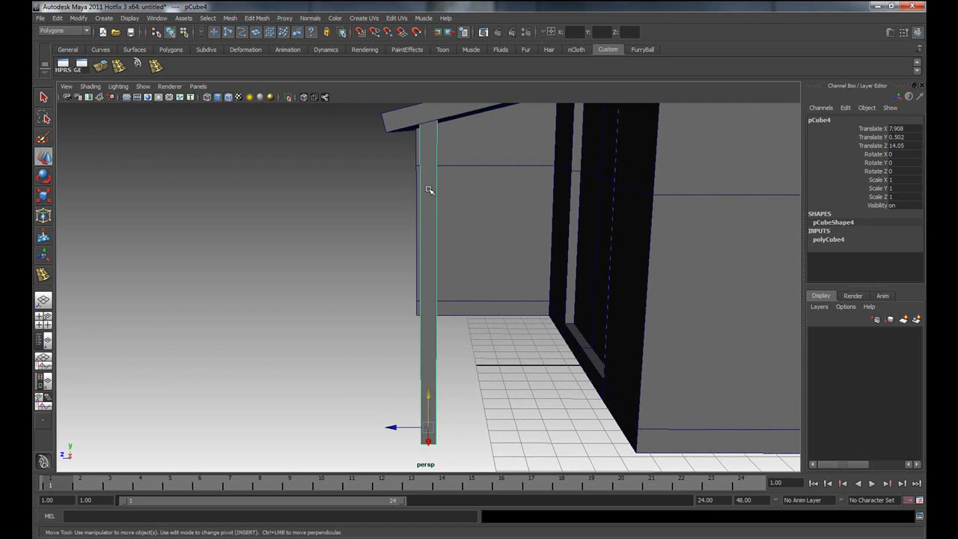
Deselect the porch post and compare the whole house with the reference picture from a similar angle.
left_click_drag(430, 188, 550, 285, "alt")
right_click_drag(590, 238, 557, 362, "alt")
left_click(556, 362)
mouse_move(569, 359)
left_mouse_down("alt")
mouse_move(573, 349)
mouse_move(561, 349)
left_mouse_up("alt")
left_click_drag(926, 58, 648, 57)
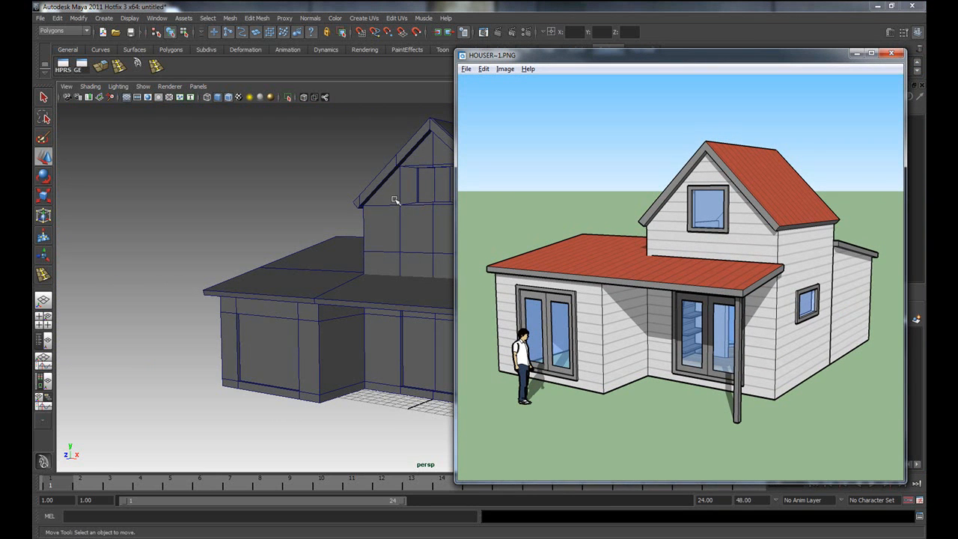
left_click_drag(670, 58, 957, 30)
middle_click_drag(571, 246, 442, 264, "alt")
left_click_drag(448, 269, 421, 299, "alt")
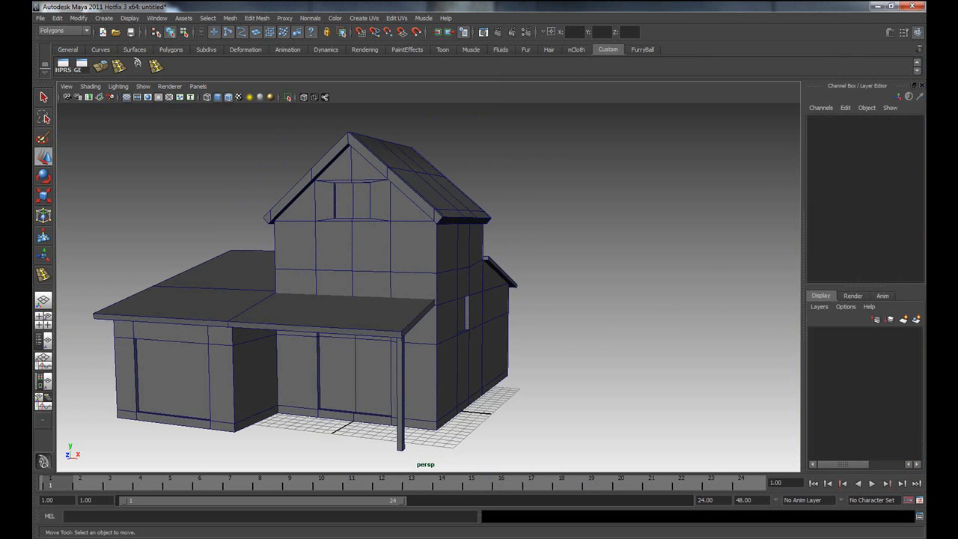
Review the roofs, windows and porch post in the reference picture, close it, and look over the finished house model.
left_click_drag(957, 94, 732, 89)
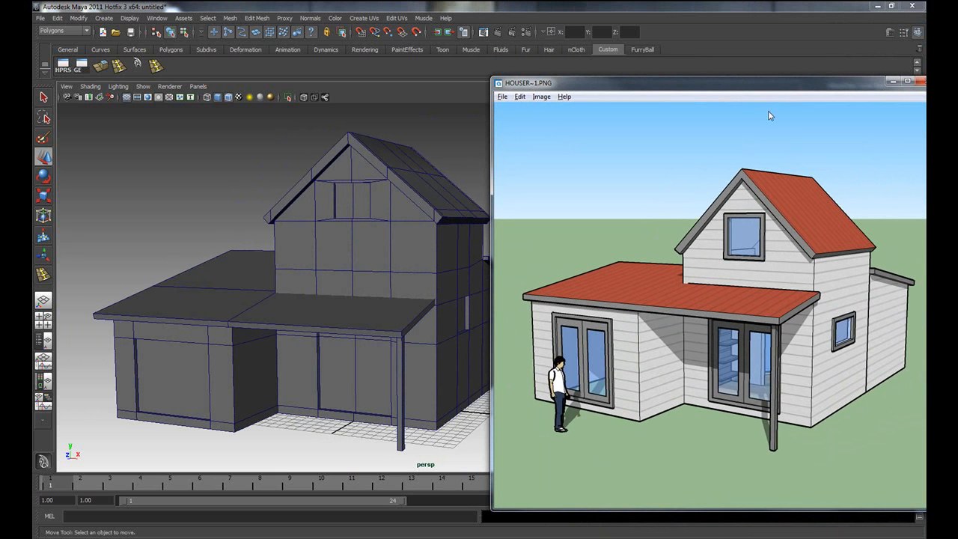
left_click_drag(781, 90, 629, 65)
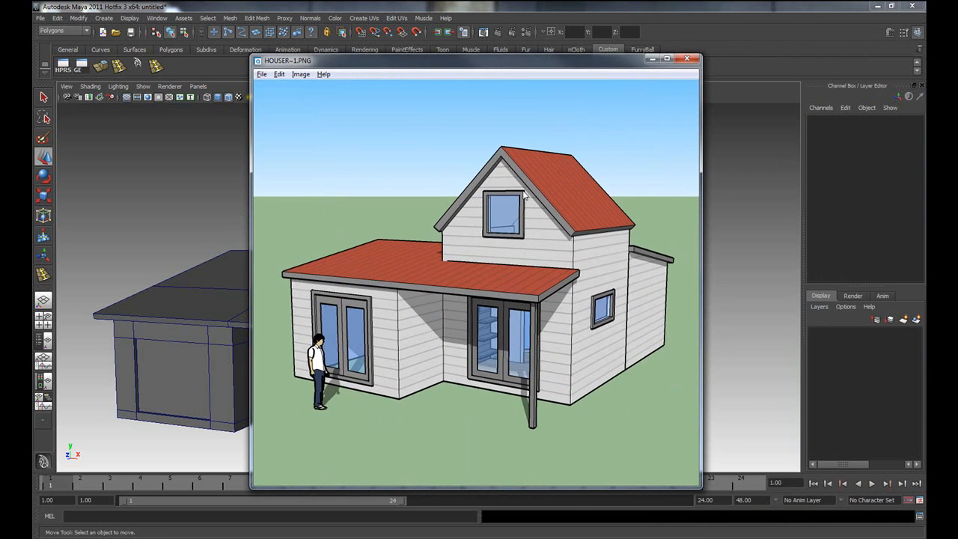
left_click(690, 60)
left_click_drag(389, 329, 545, 364, "alt")
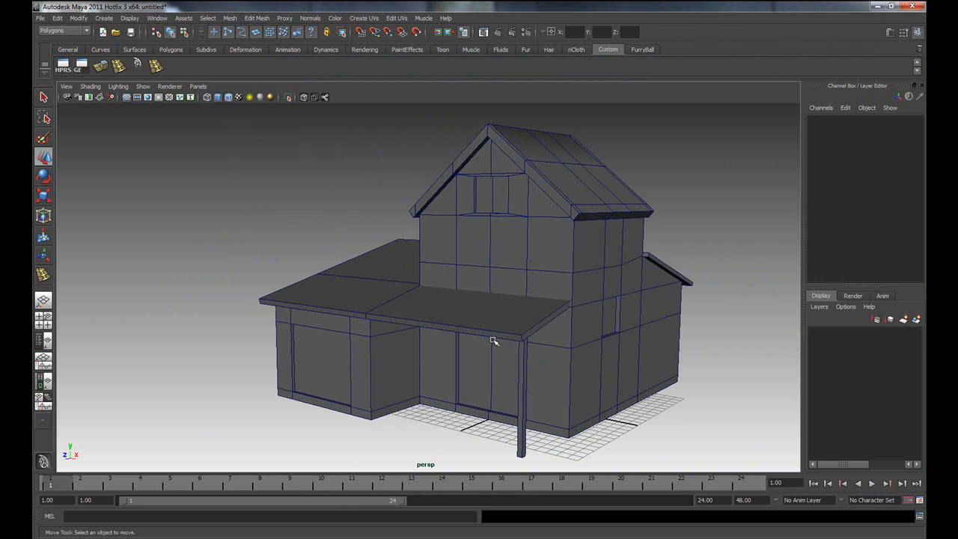
mouse_move(528, 279)
left_mouse_down("alt")
mouse_move(505, 280)
mouse_move(530, 285)
left_mouse_up("alt")
mouse_move(610, 338)
left_mouse_down("alt")
mouse_move(550, 336)
mouse_move(616, 336)
left_mouse_up("alt")
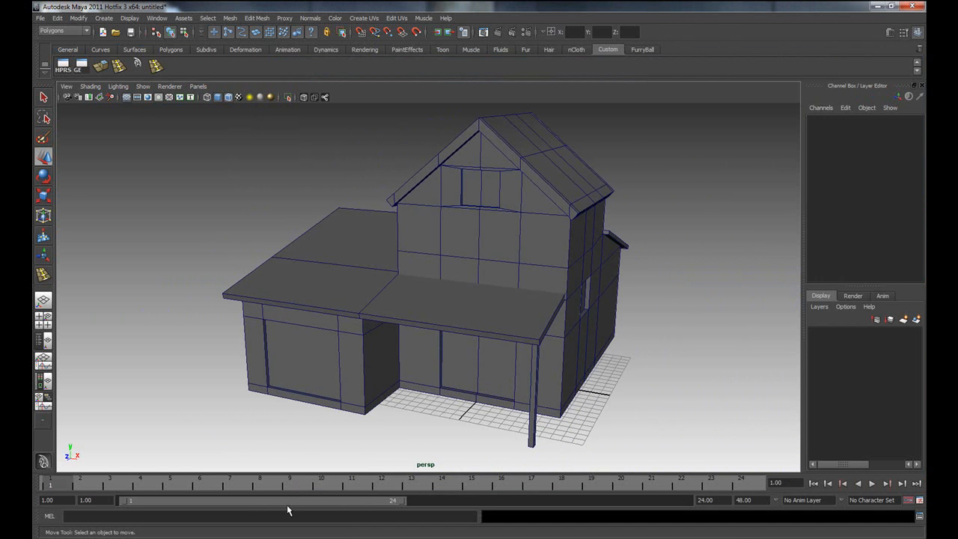
Switch to the Maya window with the Nissan car scene and examine the body's wireframe from the side.
mouse_move(389, 536)
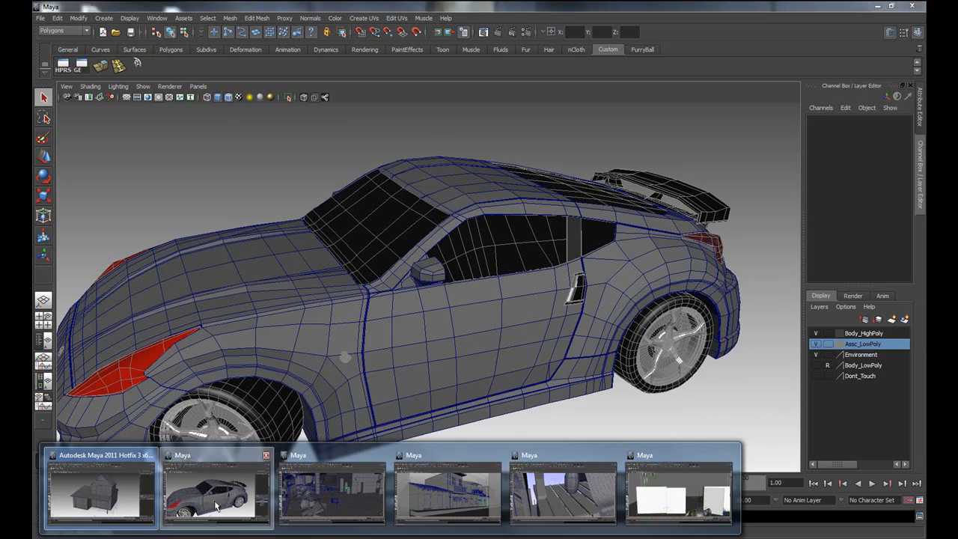
left_click(216, 506)
left_click_drag(562, 377, 507, 291, "alt")
left_click(507, 291)
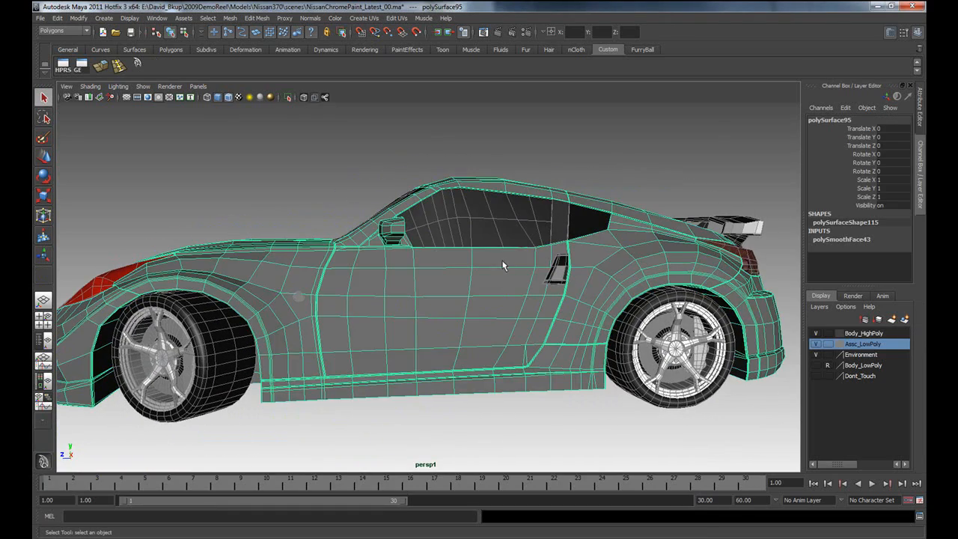
left_click_drag(442, 310, 555, 363, "alt")
left_click(657, 419)
left_click_drag(657, 419, 544, 382, "alt")
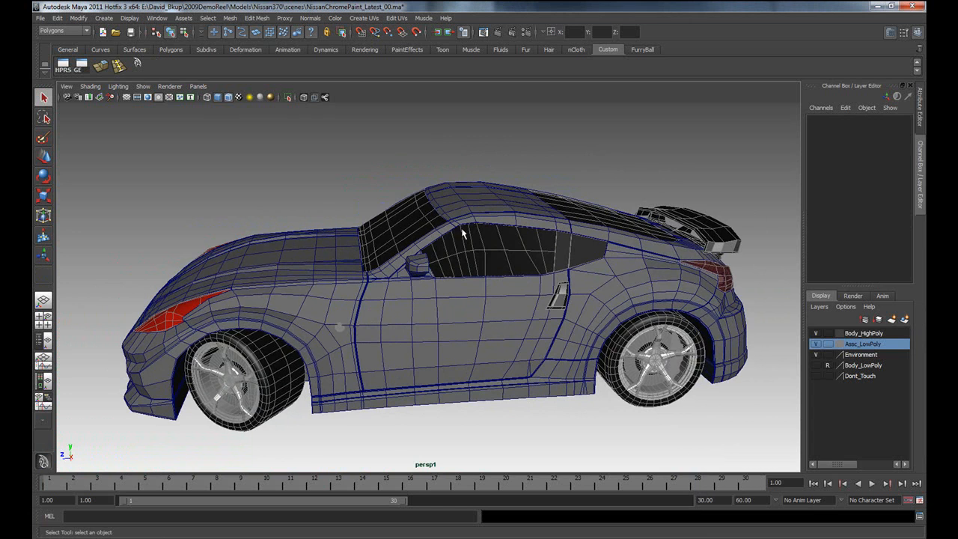
left_click_drag(301, 192, 501, 277, "alt")
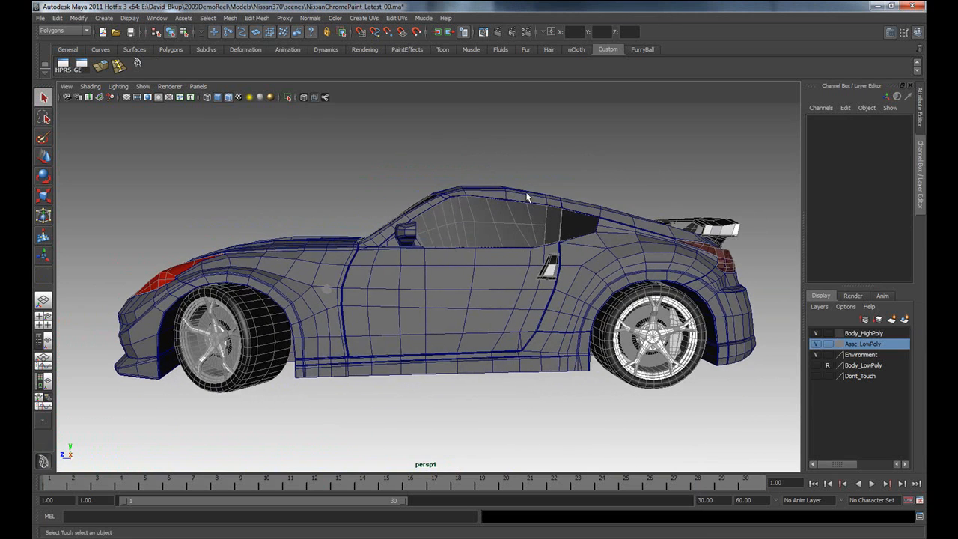
left_click_drag(598, 367, 472, 370, "alt")
left_click_drag(343, 289, 463, 302, "alt")
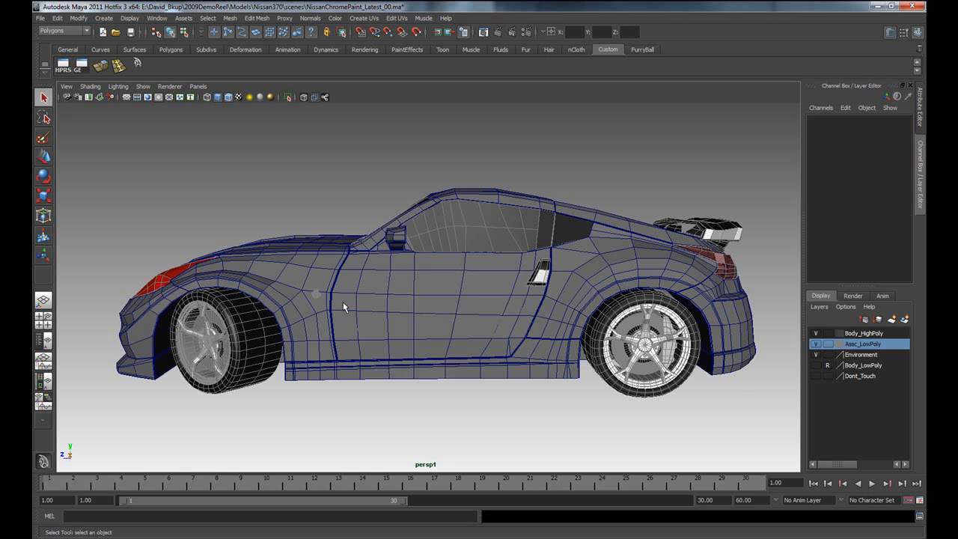
Examine the edge flow over the car's hood, front fender and side, highlighting the body mesh and orbiting toward the front.
left_click(358, 262)
left_click(378, 215)
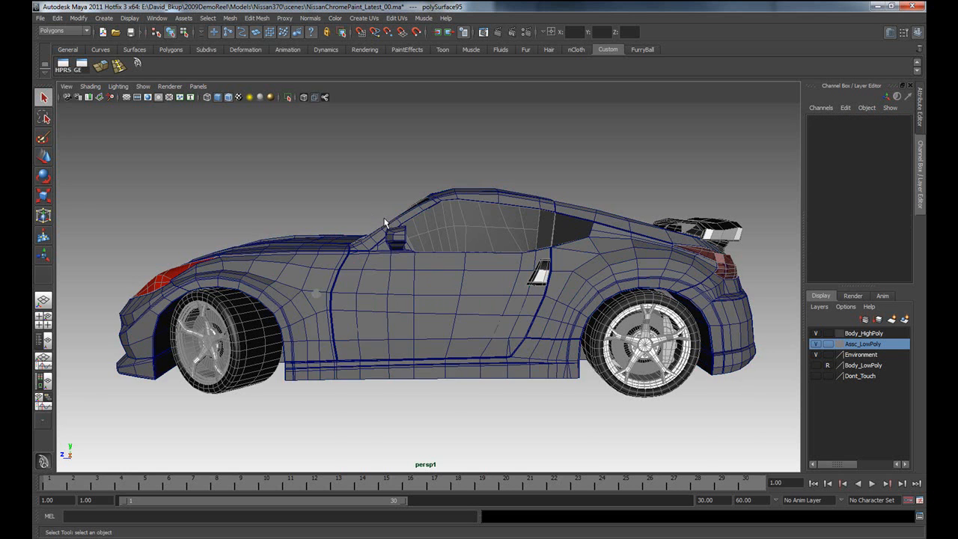
left_click_drag(378, 215, 490, 278, "alt")
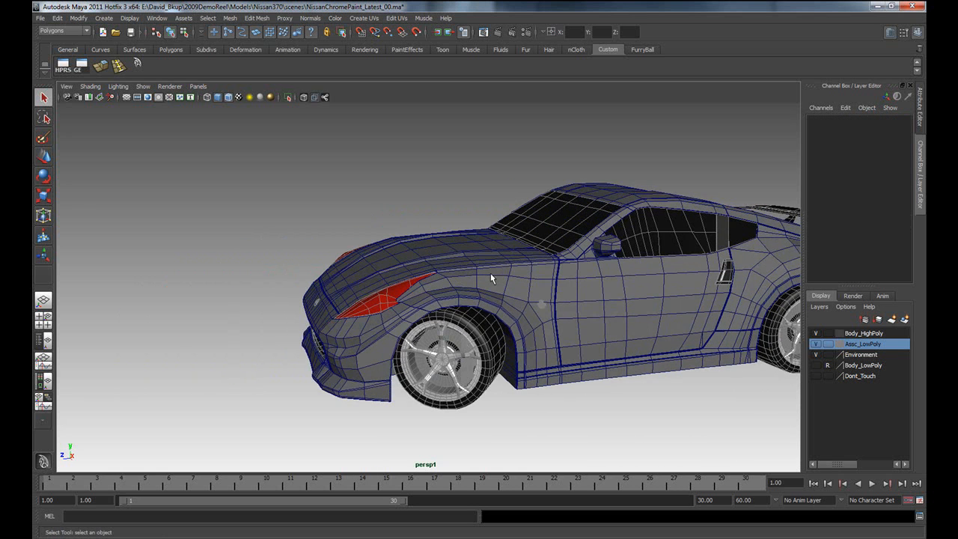
left_click(491, 278)
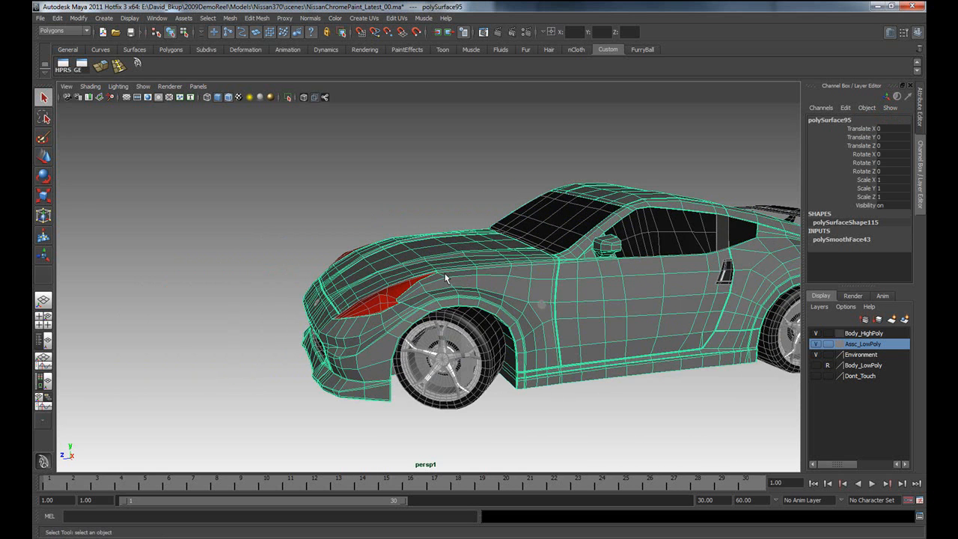
left_click(369, 226)
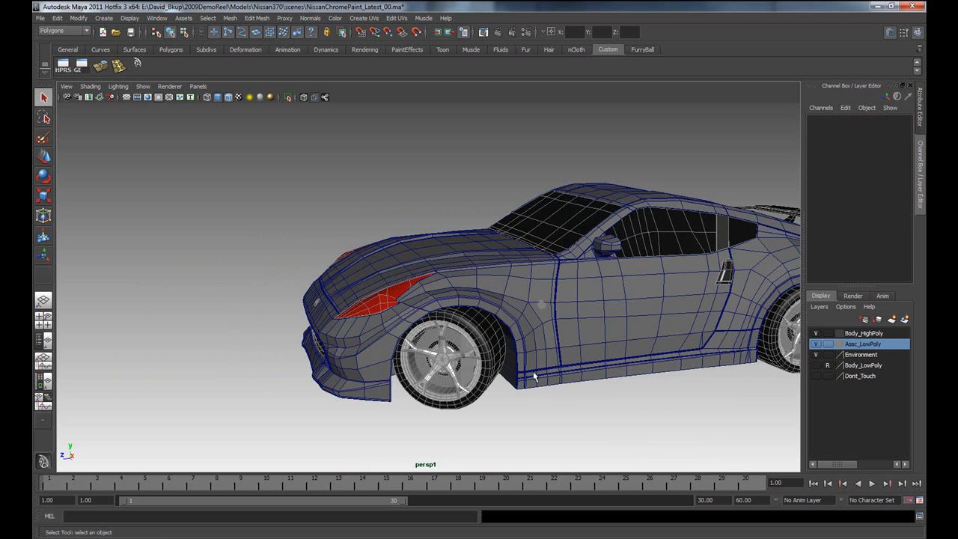
left_click_drag(488, 322, 527, 314, "alt")
left_click_drag(555, 266, 567, 375, "alt")
left_click_drag(515, 346, 540, 351, "alt")
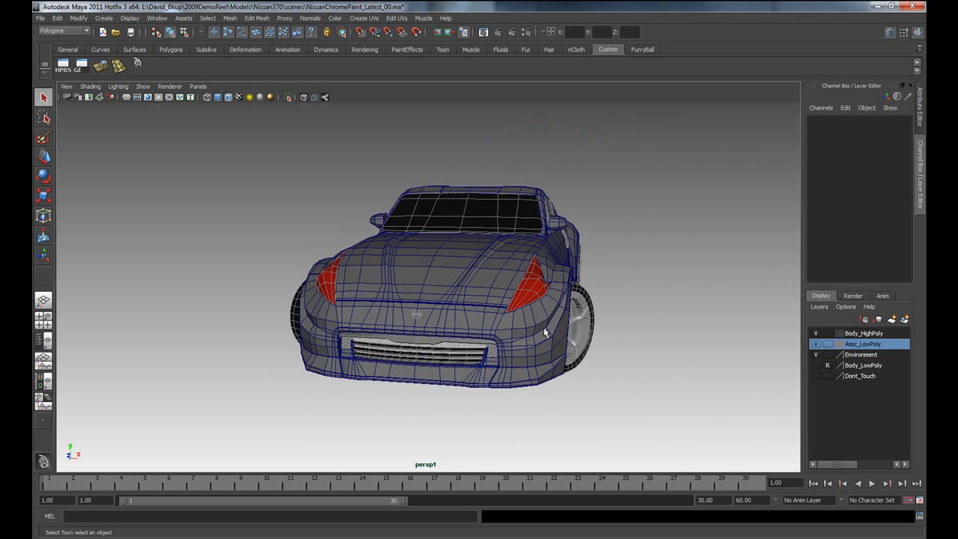
Examine the car's front end head-on, highlighting the body mesh around the grille, headlights and windshield.
left_click_drag(450, 320, 442, 313, "alt")
left_click(439, 311)
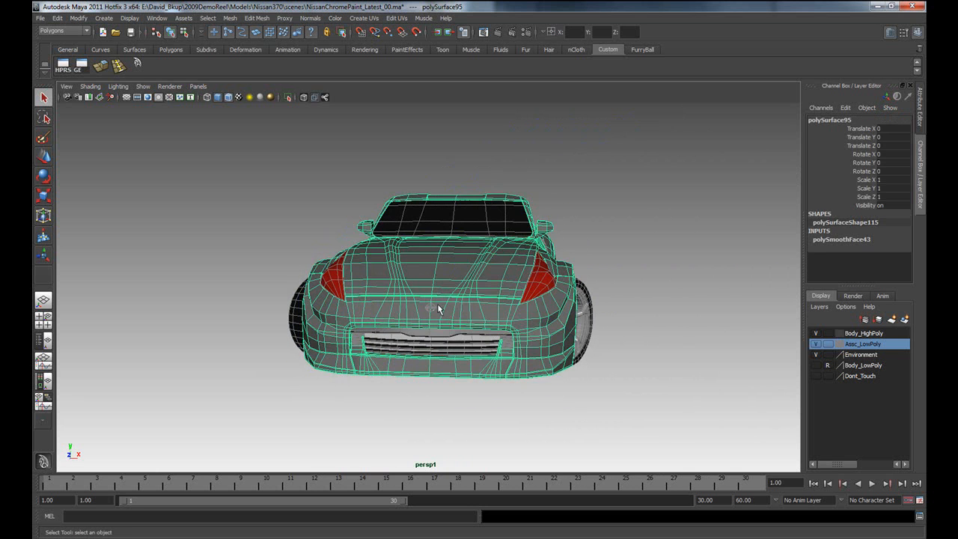
left_click(634, 353)
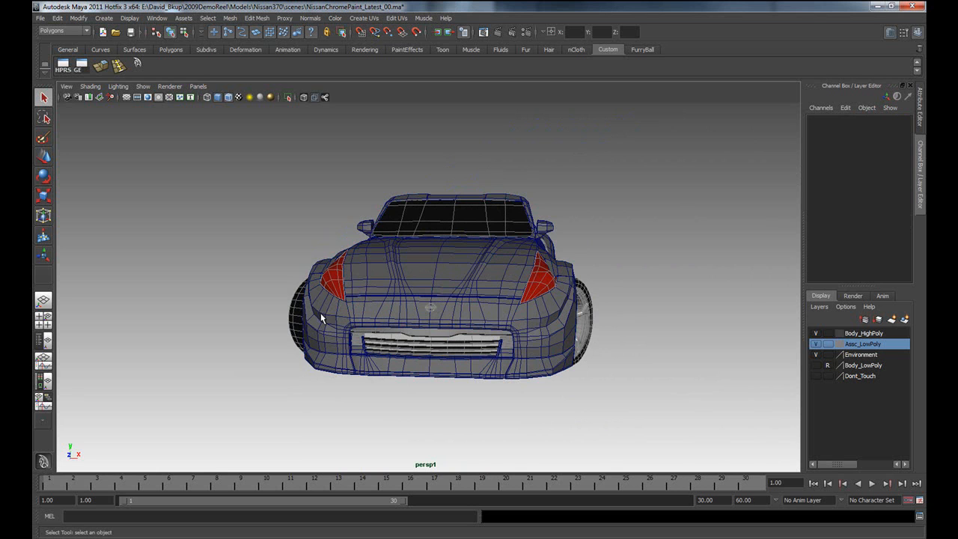
left_click(470, 338)
left_click(507, 345)
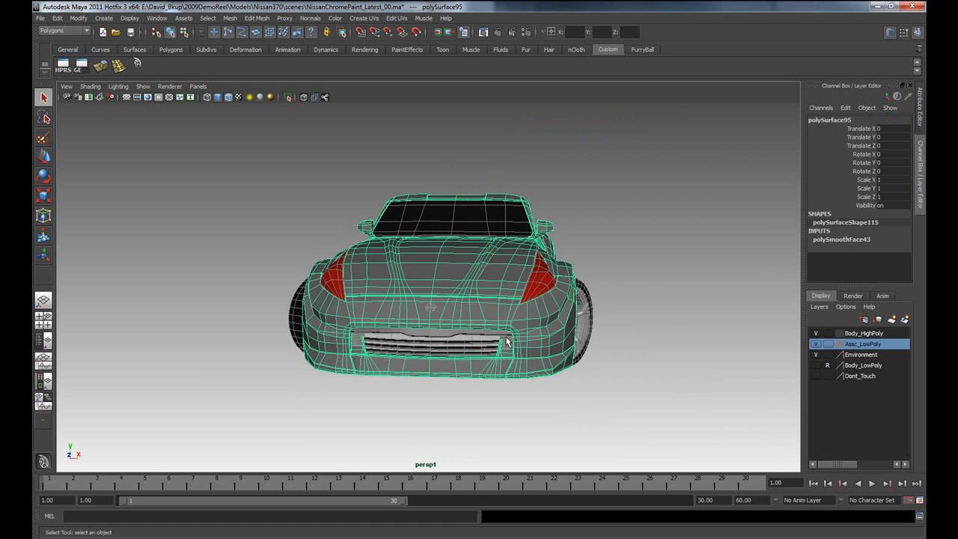
left_click(632, 312)
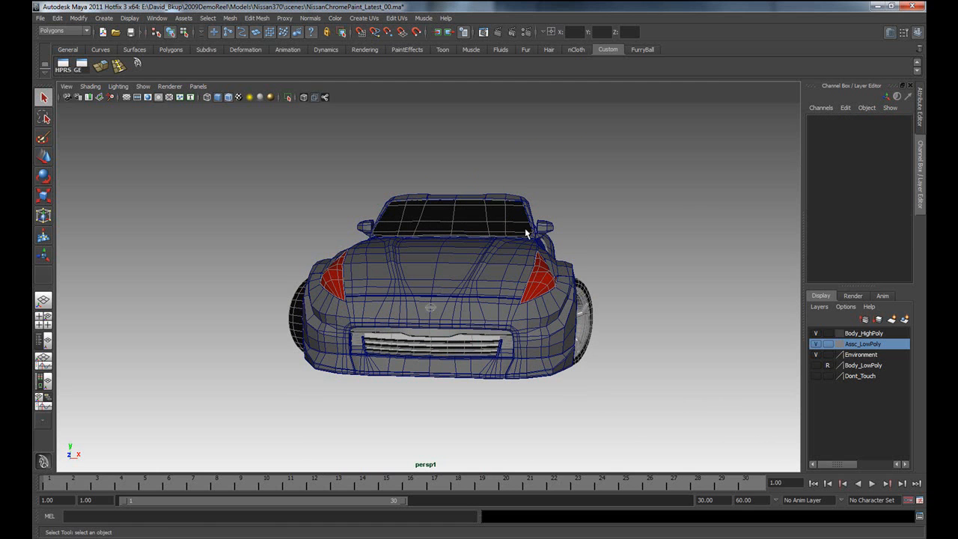
left_click(473, 231)
Examine the car's roof from above and its rear end, selecting the rear wing.
left_click_drag(622, 241, 492, 317, "alt")
left_click(486, 276)
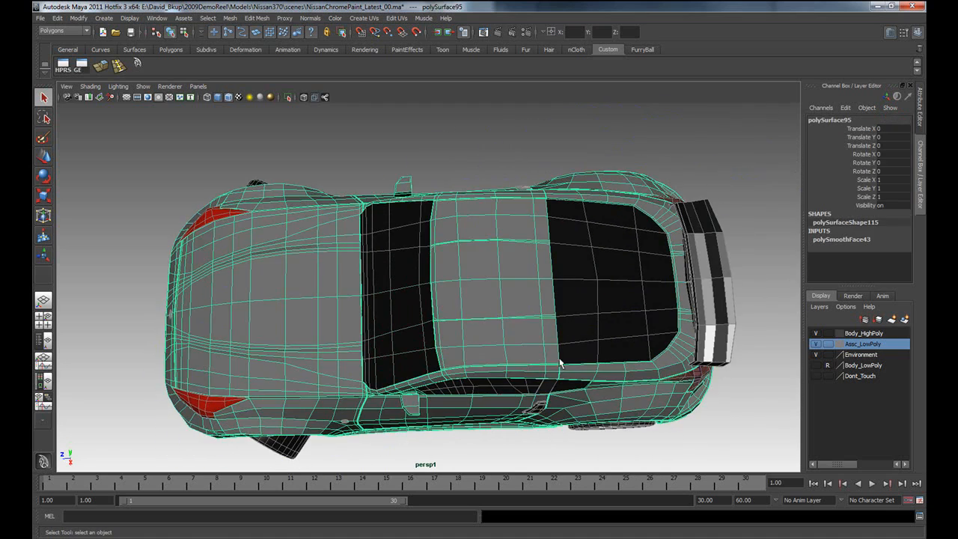
left_click_drag(603, 376, 500, 315, "alt")
left_click(483, 364)
left_click_drag(499, 377, 540, 355, "alt")
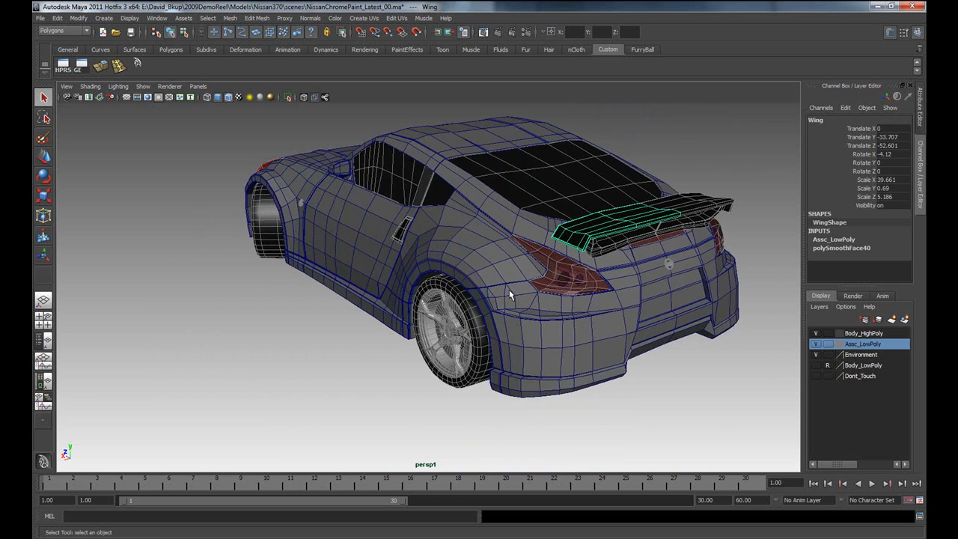
Examine the car's rear bumper, side profile and underside, highlighting the body mesh and orbiting around the model.
left_click_drag(611, 363, 557, 362, "alt")
left_click(468, 330)
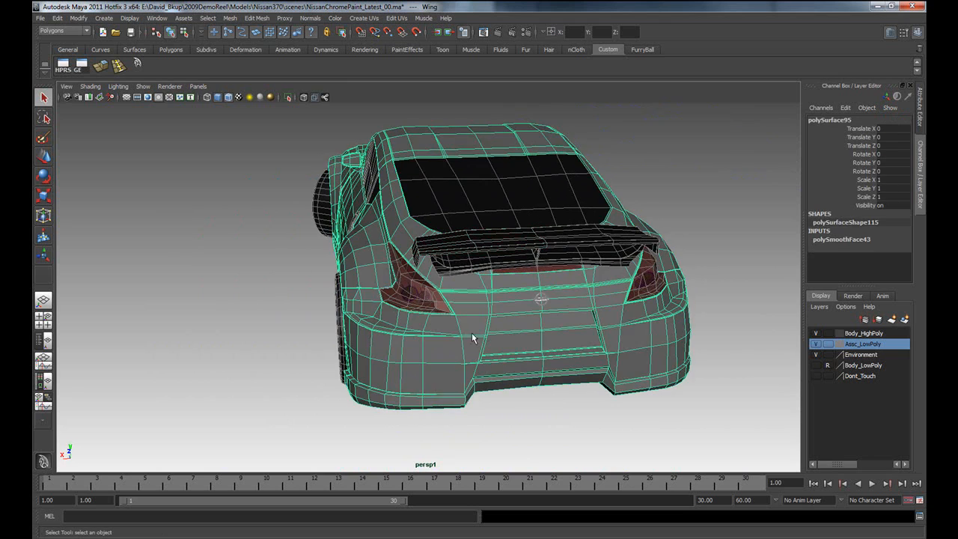
left_click(678, 211)
left_click_drag(664, 349, 507, 293, "alt")
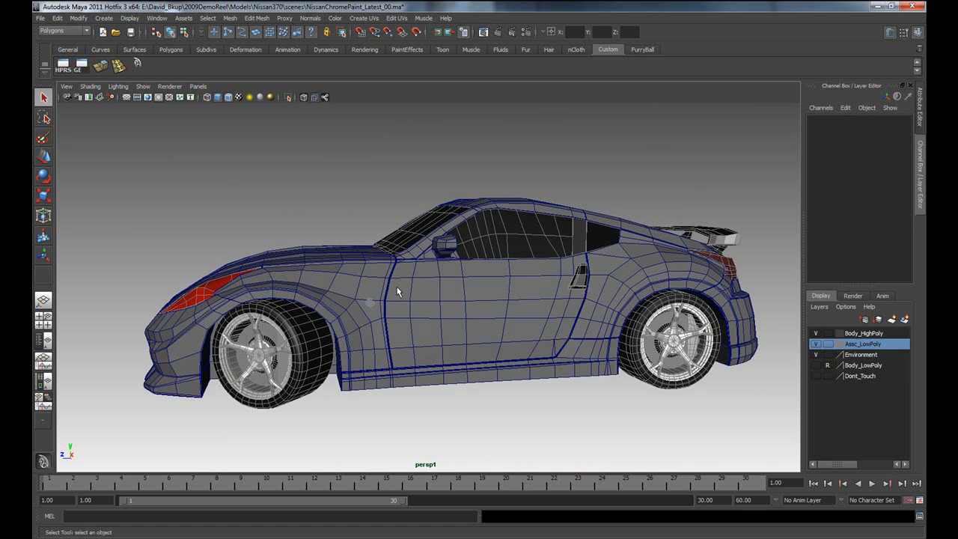
left_click_drag(410, 332, 587, 333, "alt")
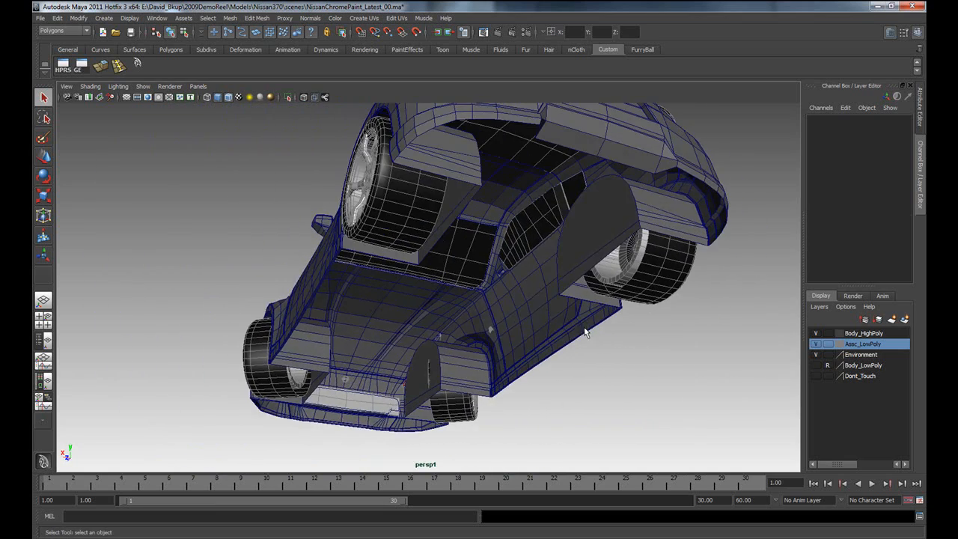
left_click_drag(517, 297, 491, 283, "alt")
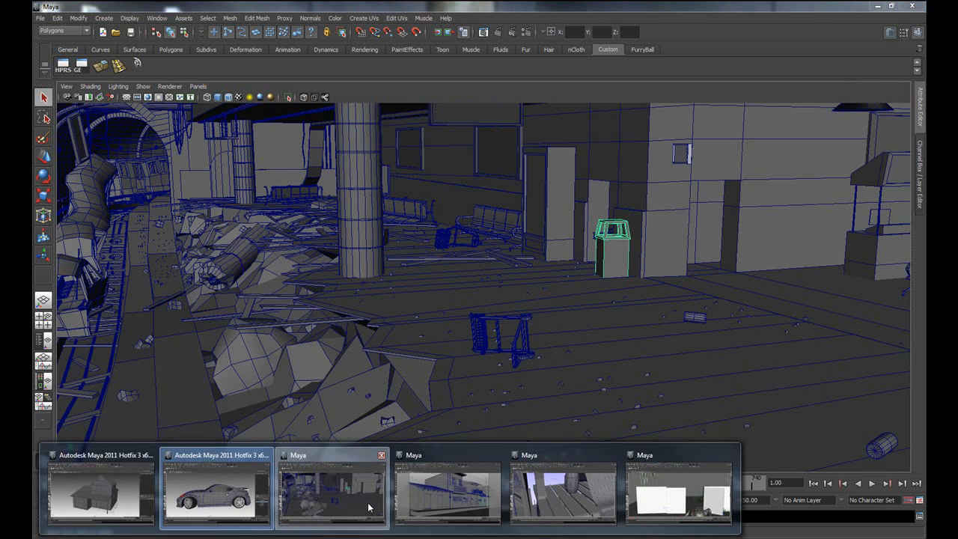
Switch to the Maya window with the subway environment scene and examine the wireframe of the platform, rubble and tracks.
left_click(378, 487)
left_click_drag(584, 404, 549, 369, "alt")
right_click_drag(549, 368, 381, 409, "alt")
middle_click_drag(381, 408, 494, 355, "alt")
left_click_drag(494, 355, 567, 368, "alt")
mouse_move(554, 367)
right_mouse_down("alt")
mouse_move(358, 367)
mouse_move(390, 368)
right_mouse_up("alt")
left_click_drag(390, 368, 364, 358, "alt")
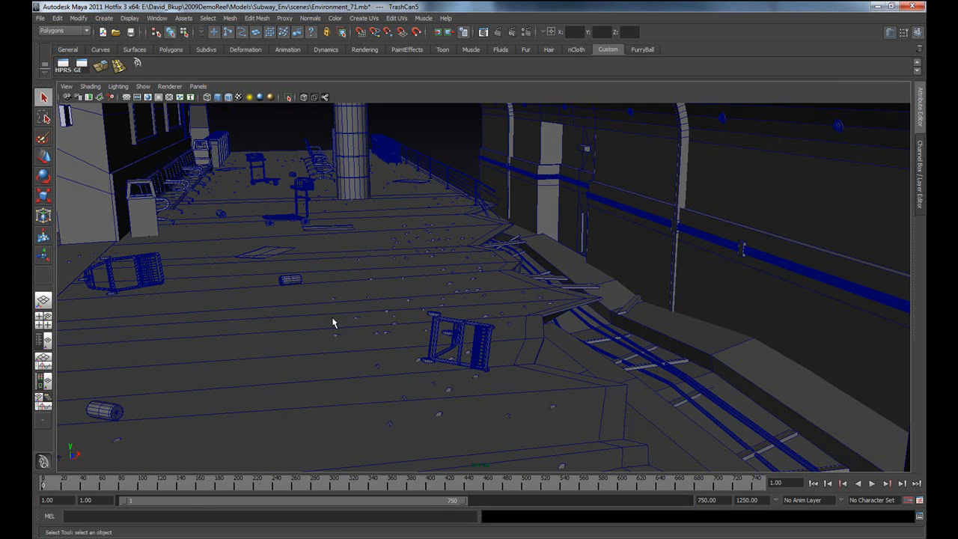
right_click_drag(592, 391, 612, 381)
left_click_drag(629, 392, 419, 390, "alt")
Highlight the Tunnel mesh and examine its curved wall and the station buildings from outside.
key("w")
right_click_drag(357, 357, 396, 348)
left_click(424, 243)
right_click_drag(423, 243, 295, 301, "alt")
left_click_drag(295, 301, 567, 258, "alt")
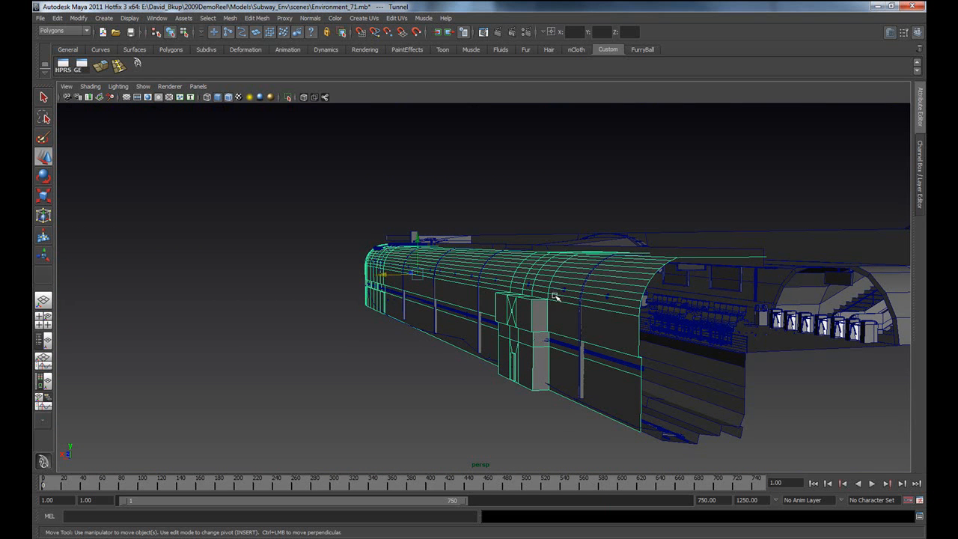
left_click_drag(638, 258, 524, 288, "alt")
left_click_drag(436, 389, 337, 369, "alt")
middle_click_drag(337, 368, 539, 348, "alt")
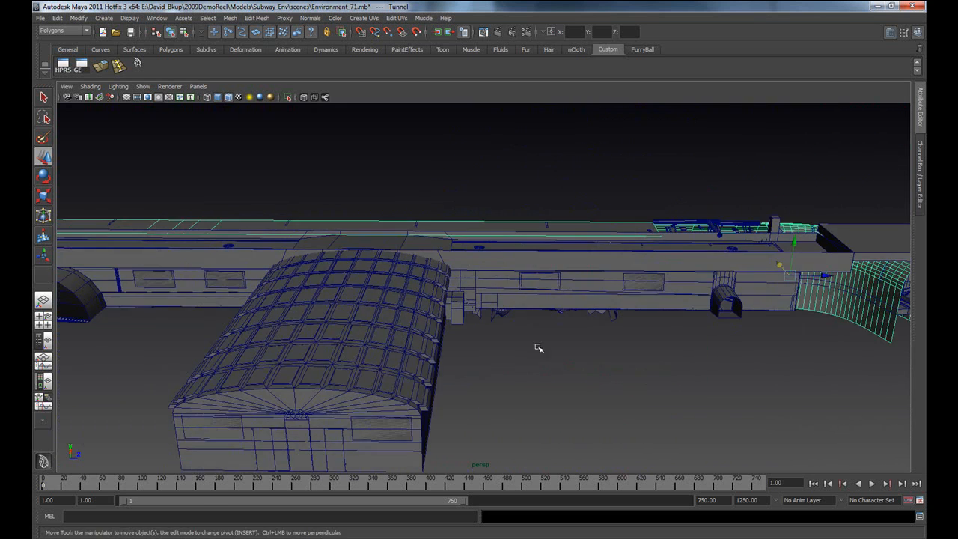
Select and frame the arched ceiling over the station entrance, and examine its grid of recessed panels and front end.
left_click(356, 362)
key("f")
left_click_drag(358, 375, 360, 377, "alt")
right_click_drag(360, 376, 442, 312, "alt")
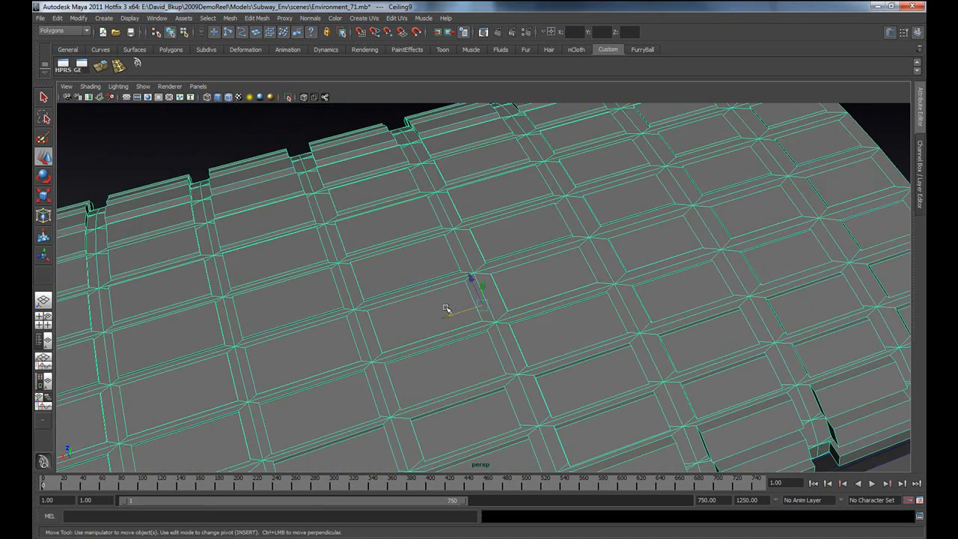
left_click_drag(551, 371, 578, 287, "alt")
right_click_drag(600, 333, 509, 299, "alt")
left_click_drag(592, 354, 464, 278, "alt")
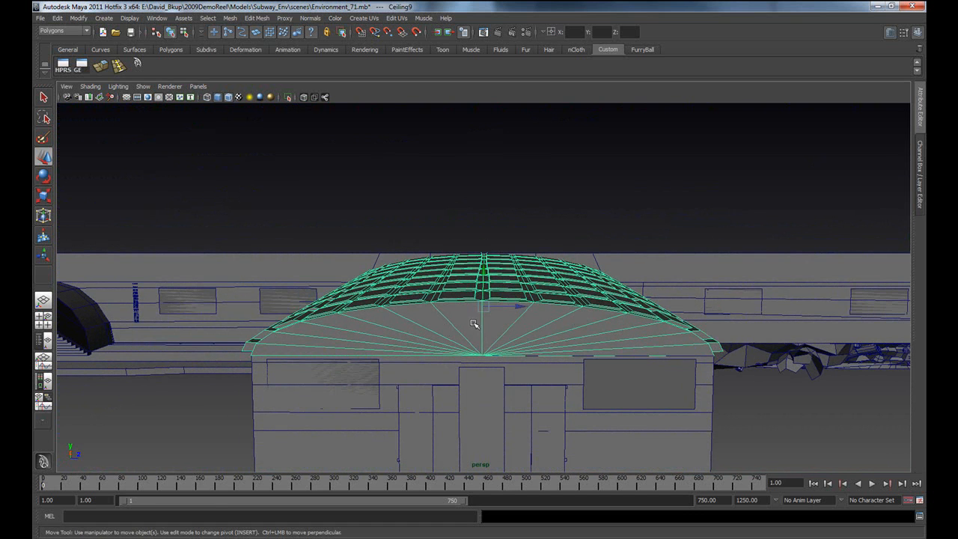
Try to narrow the arched ceiling to expose the roof trusses, and undo the scaling.
key("r")
mouse_move(533, 307)
left_mouse_down()
mouse_move(517, 309)
mouse_move(503, 329)
mouse_move(539, 379)
mouse_move(533, 303)
left_mouse_up()
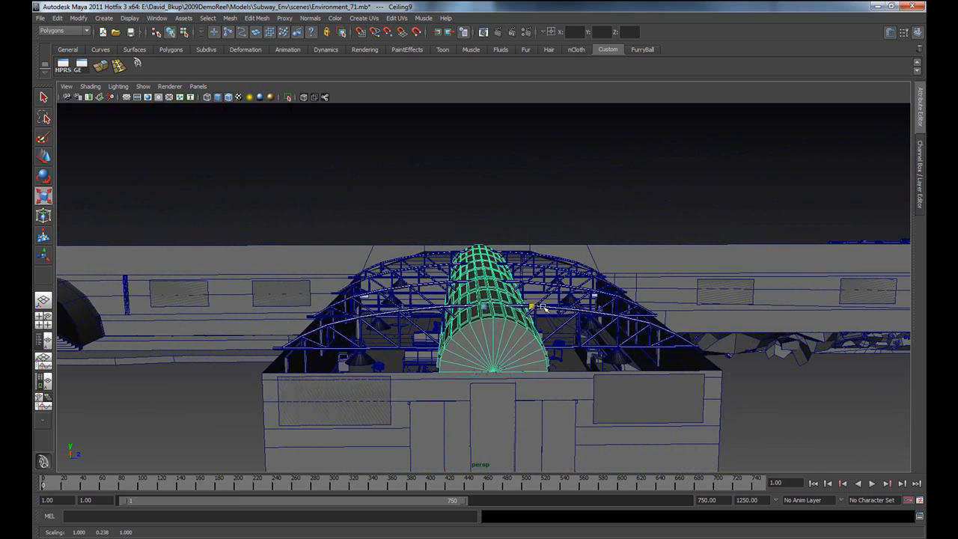
middle_click_drag(691, 321, 726, 326)
key("ctrl+z")
key("ctrl+z")
Examine the station's front and side walls, and frame the right staircase leading to the turnstiles.
left_click_drag(522, 424, 555, 406, "alt")
left_click(568, 404)
left_click(421, 399)
left_click_drag(374, 392, 545, 400, "alt")
left_click_drag(309, 338, 358, 336, "alt")
left_click(167, 263)
left_click_drag(167, 263, 533, 249, "alt")
left_click_drag(605, 276, 569, 333, "alt")
key("f")
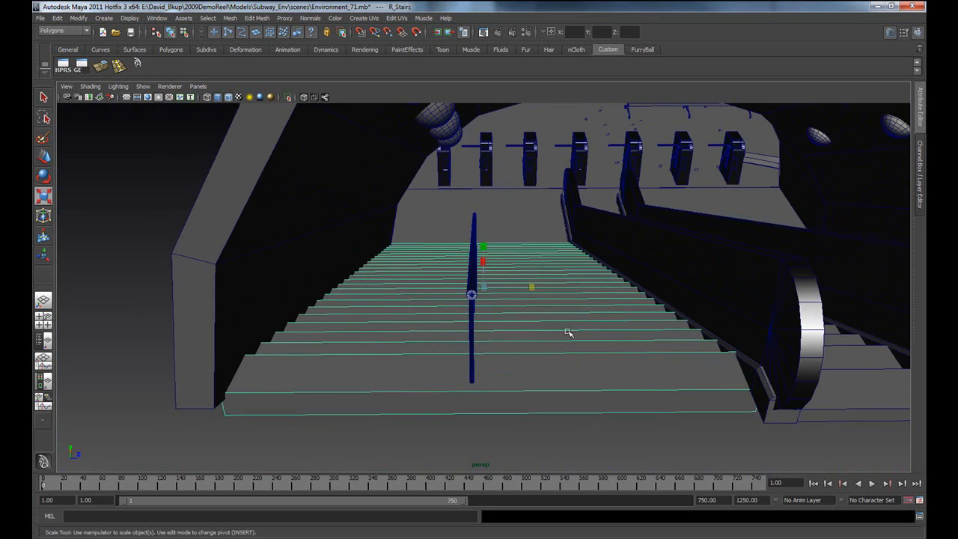
Select the stair handrail and one turnstile counter, and examine the counter's rounded end up close.
left_click(474, 293)
left_click(534, 141)
key("f")
left_click_drag(533, 141, 492, 309, "alt")
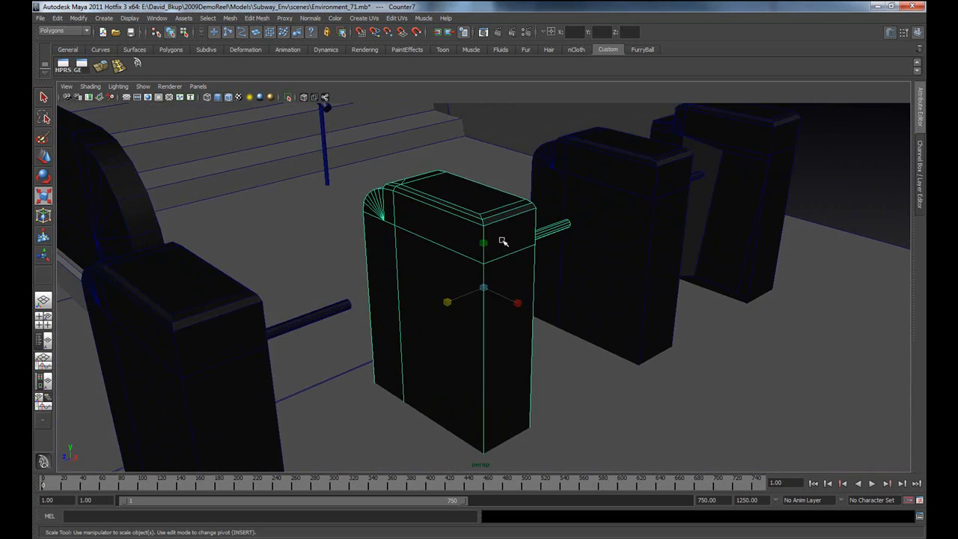
left_click_drag(497, 208, 462, 255, "alt")
right_click_drag(430, 255, 471, 202, "alt")
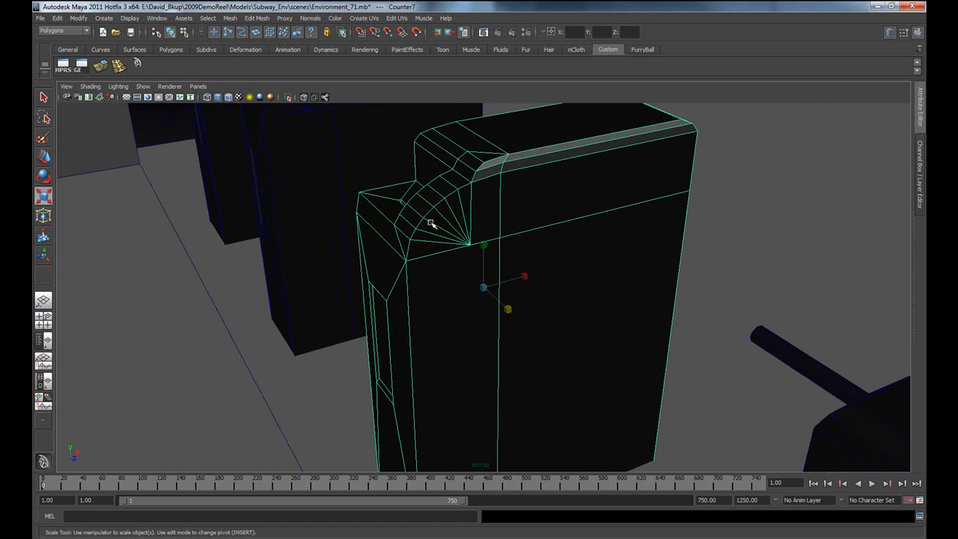
Examine the turnstile counter's bevels, recessed slots and rotating arms, checking its components before returning to object selection.
left_click_drag(429, 236, 448, 236, "alt")
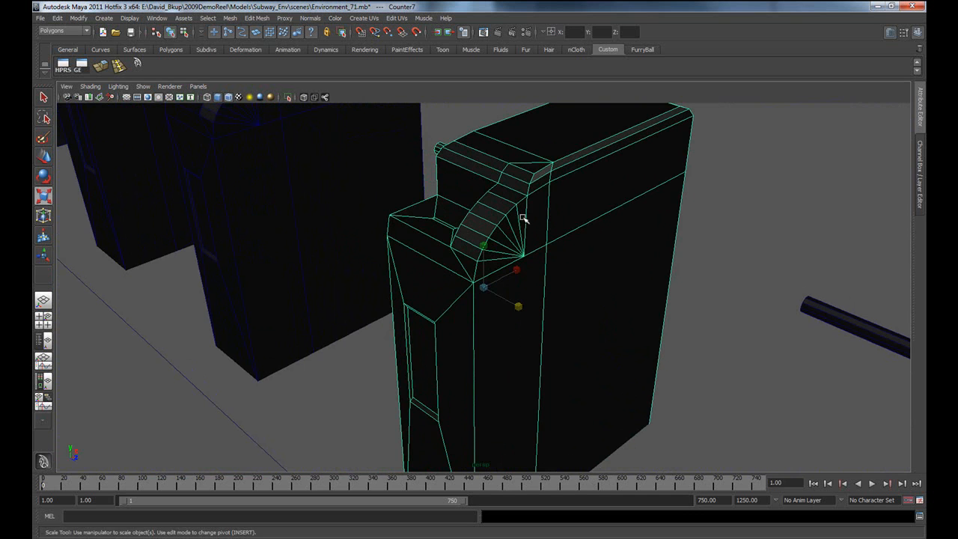
left_click_drag(467, 274, 506, 262, "alt")
left_click_drag(469, 297, 507, 297, "alt")
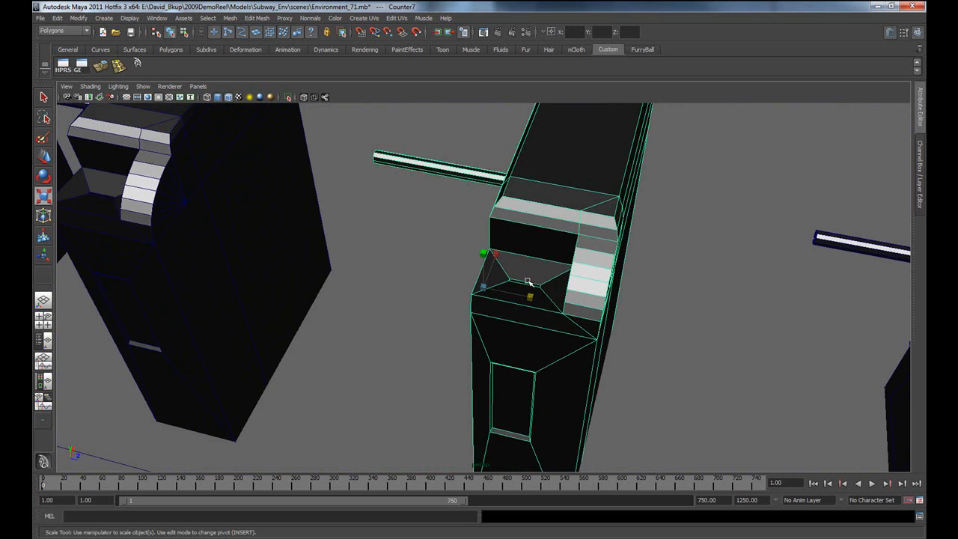
right_click_drag(538, 276, 517, 279)
mouse_move(534, 285)
left_mouse_down()
mouse_move(557, 290)
mouse_move(548, 293)
left_mouse_up()
left_click_drag(528, 295, 551, 283, "alt")
right_click_drag(574, 268, 625, 246)
left_click(604, 257)
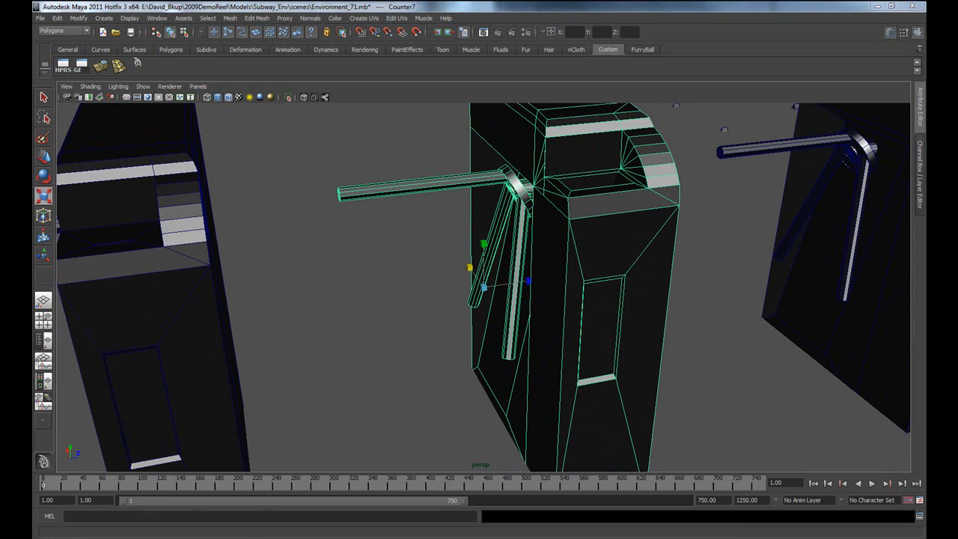
Compare the Mexico houses street scene with the untitled house model by switching between their Maya windows, ending on the house.
left_click(453, 514)
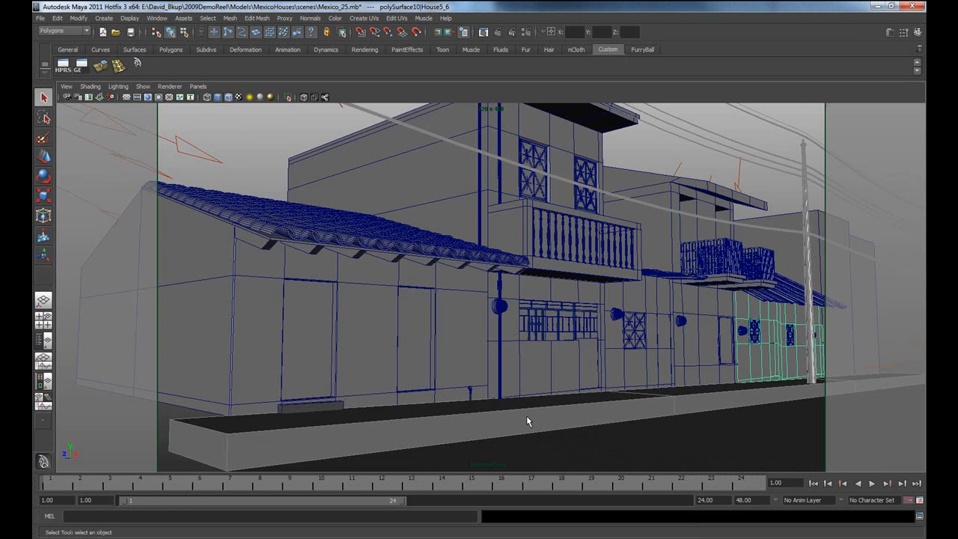
left_click(395, 537)
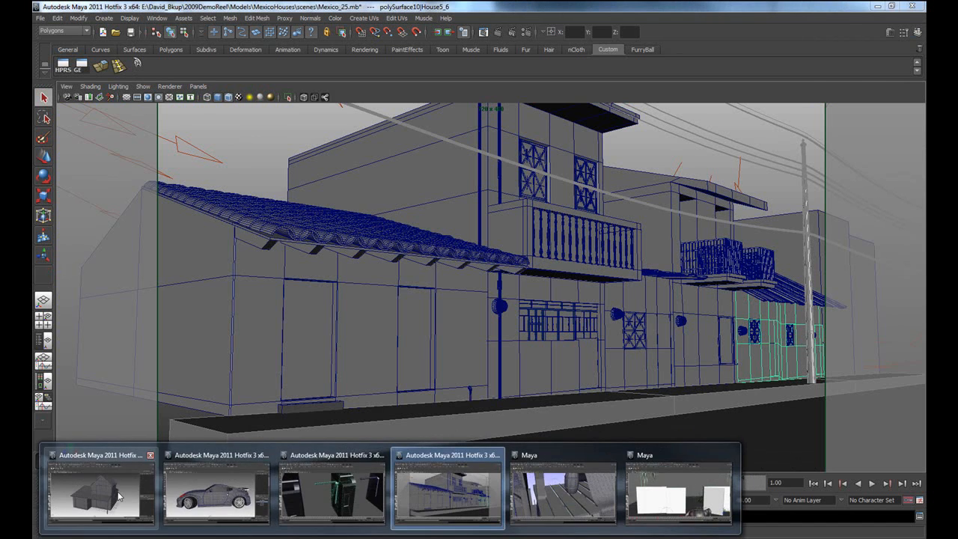
left_click(123, 494)
left_click_drag(542, 385, 500, 381, "alt")
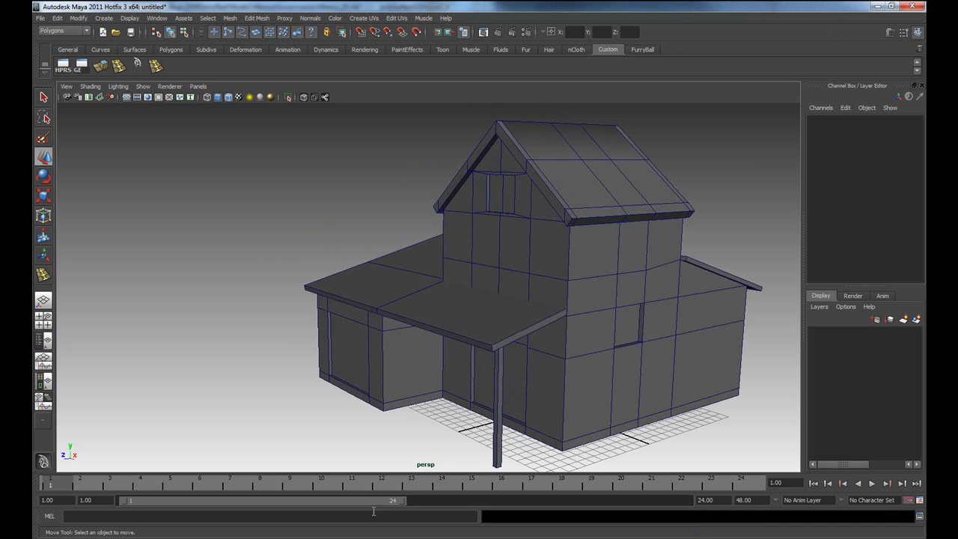
left_click(394, 537)
left_click(466, 497)
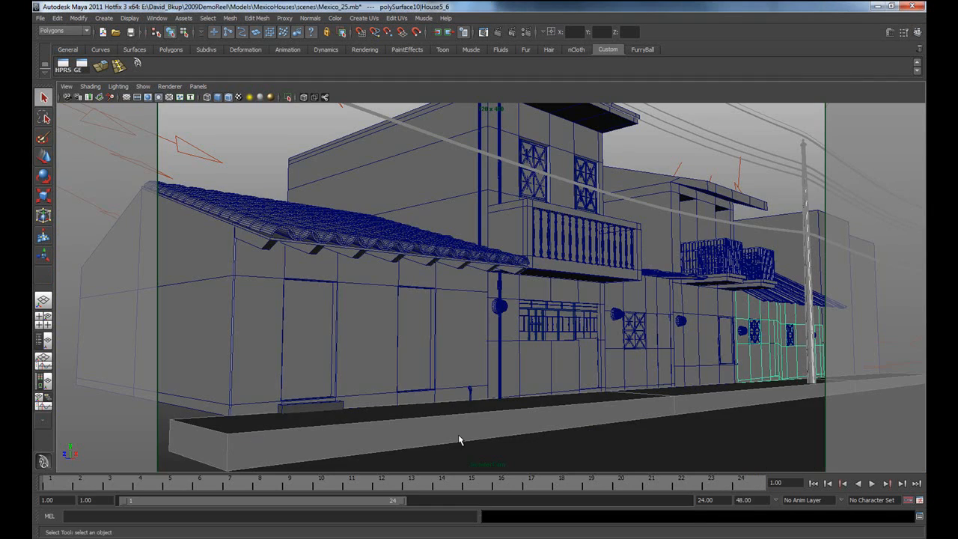
left_click(394, 537)
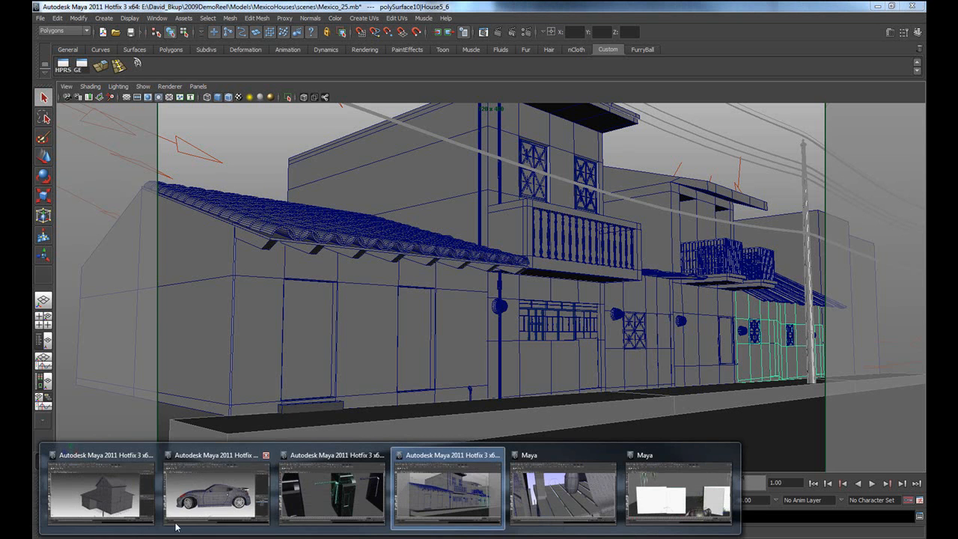
left_click(129, 497)
left_click_drag(389, 370, 441, 363, "alt")
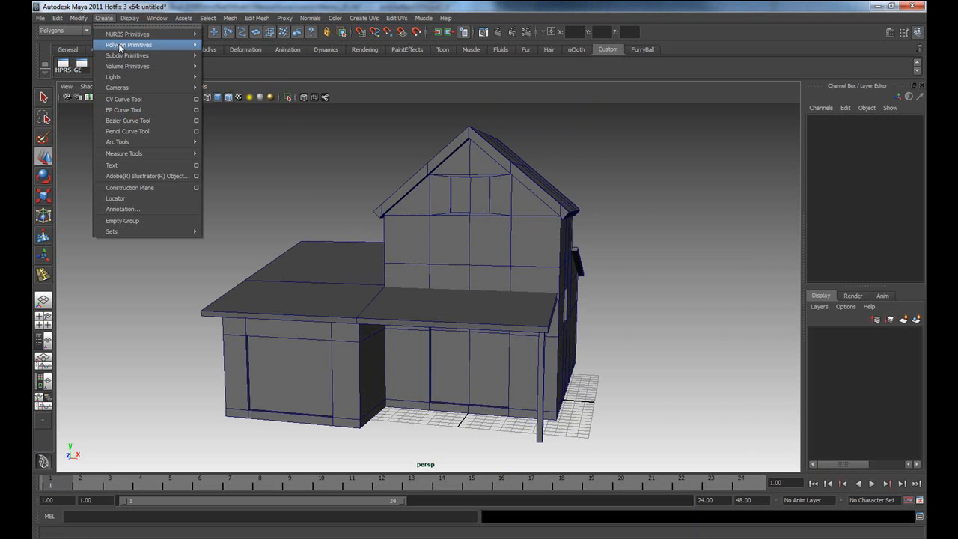
Create a polygon plane under the house as the ground and scale it uniformly to about 46.9.
mouse_move(119, 46)
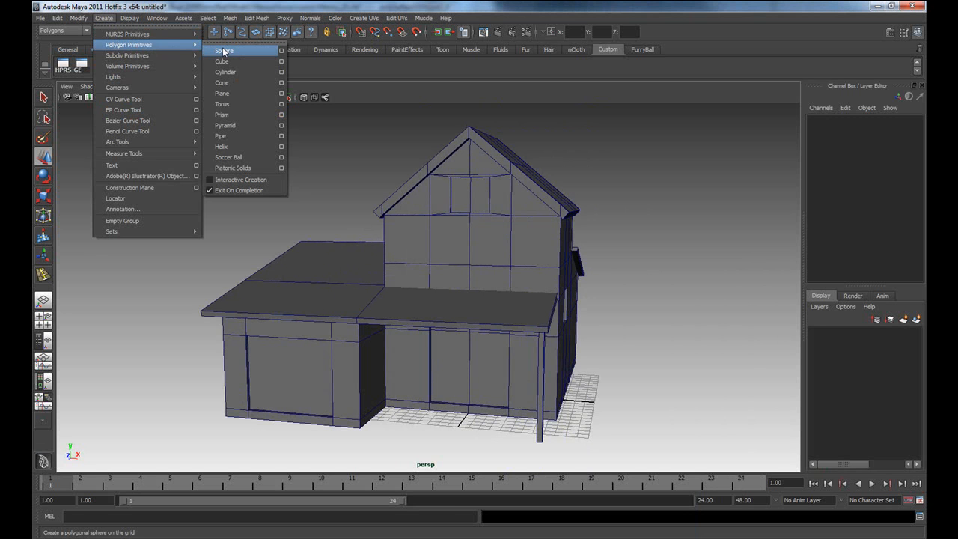
left_click(228, 100)
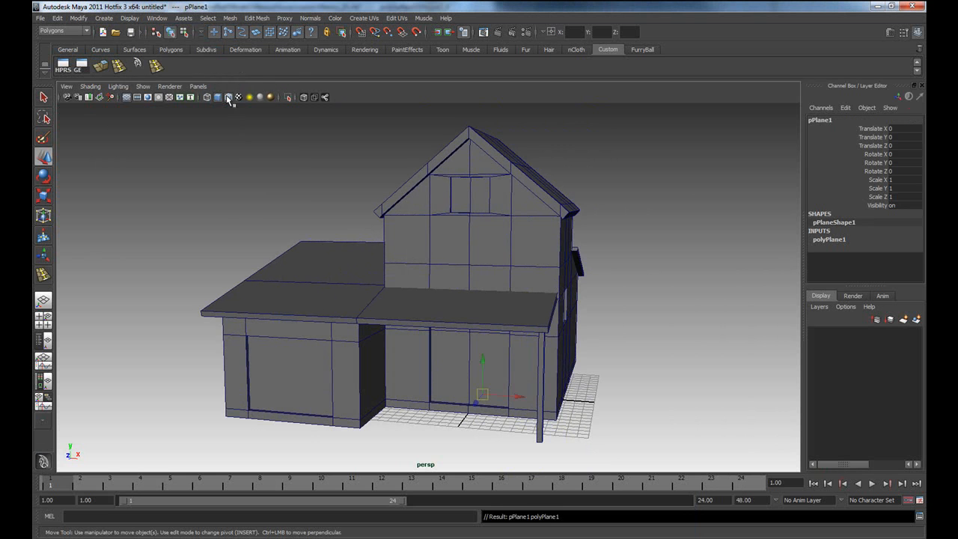
scroll(510, 400, "up", 2)
key("r")
left_click_drag(497, 390, 786, 379)
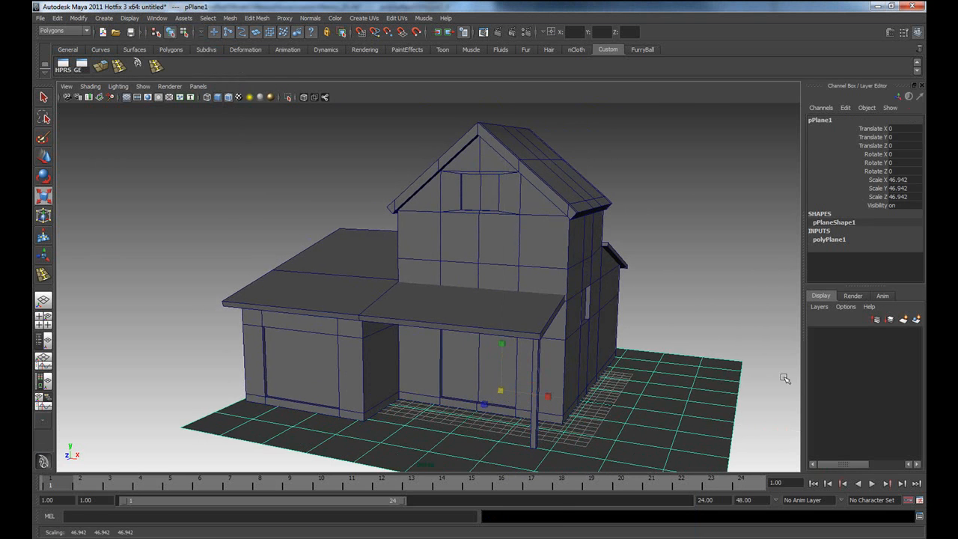
Enlarge the ground plane uniformly to about 69.5 and shift it along X to about -2.17.
left_click(127, 97)
left_click_drag(508, 390, 646, 398)
right_click_drag(646, 397, 481, 395, "alt")
left_click_drag(481, 394, 511, 393, "alt")
key("w")
left_click_drag(471, 342, 456, 368)
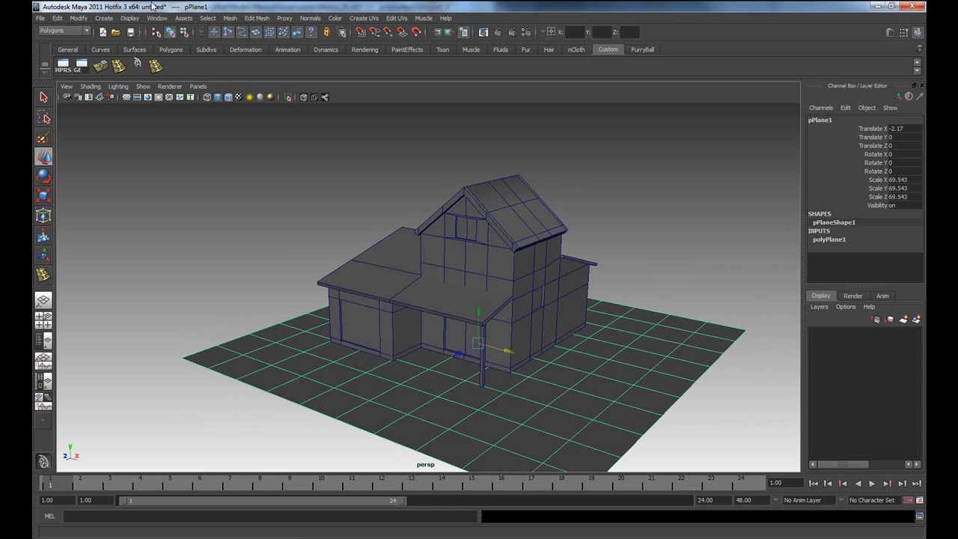
Try to move the house and ground plane together along X, undo the move, and show the grid.
left_click(481, 272)
left_click_drag(361, 192, 614, 279)
left_click_drag(509, 350, 236, 279)
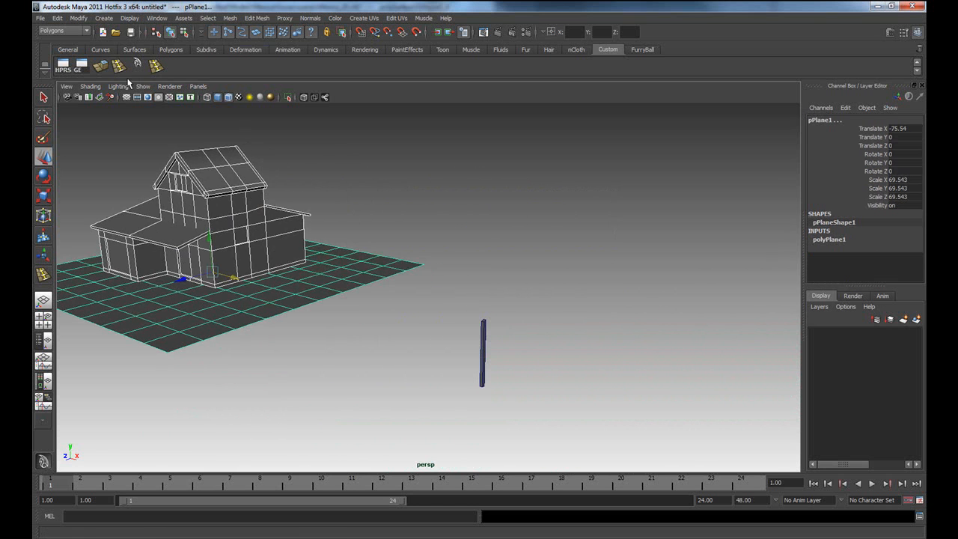
key("ctrl+z")
left_click(127, 97)
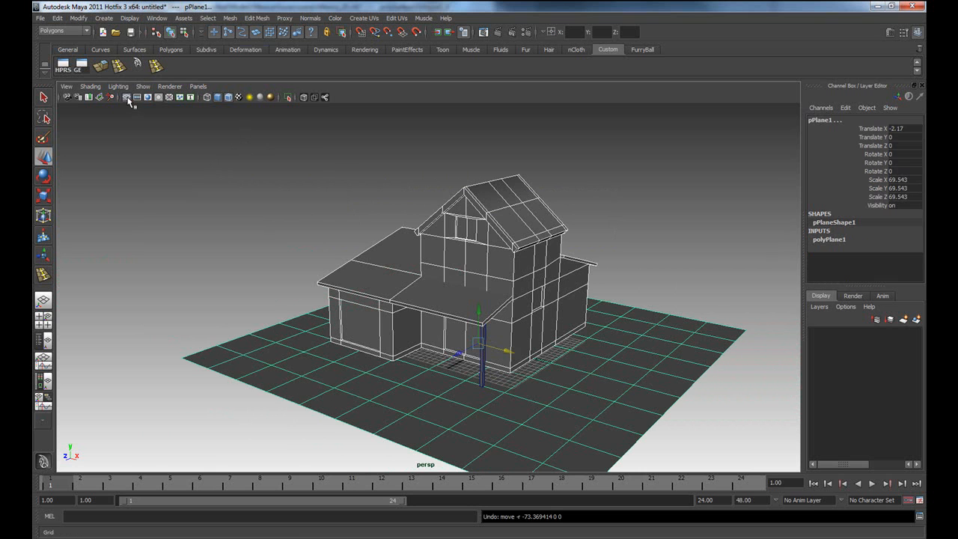
left_click(142, 147)
Set the ground plane's Subdivisions Width and Subdivisions Height to 1.
left_click_drag(532, 372, 576, 375, "alt")
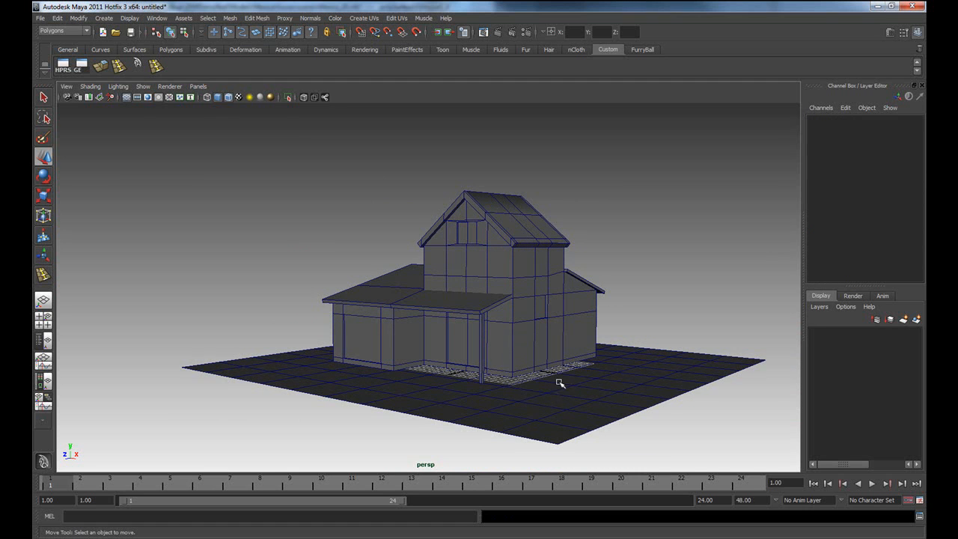
left_click_drag(574, 366, 568, 393, "alt")
left_click_drag(496, 412, 537, 409, "alt")
right_click_drag(404, 403, 517, 415, "alt")
left_click_drag(453, 404, 528, 428, "alt")
left_click(527, 428)
left_click_drag(674, 379, 738, 270, "alt")
left_click(837, 241)
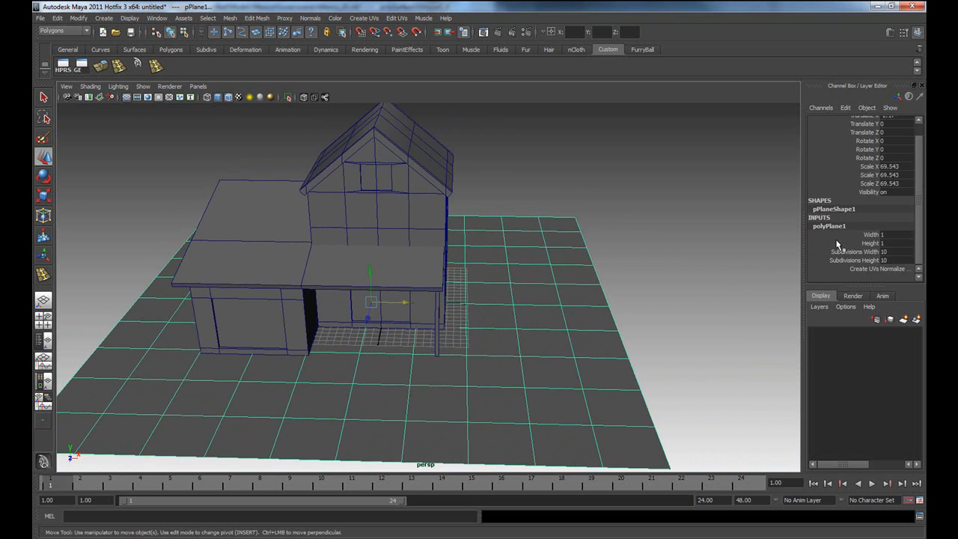
left_click(876, 253)
middle_click_drag(721, 313, 677, 314)
left_click(869, 259)
middle_click_drag(756, 313, 695, 316)
left_click_drag(654, 349, 608, 350, "alt")
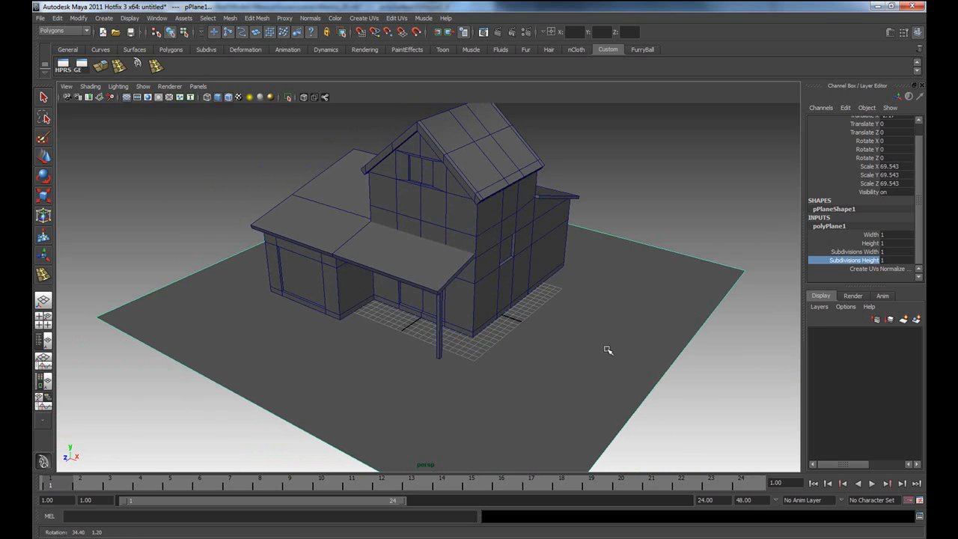
Hide the grid, scale the ground plane uniformly to about 91, and deselect it.
left_click(575, 318)
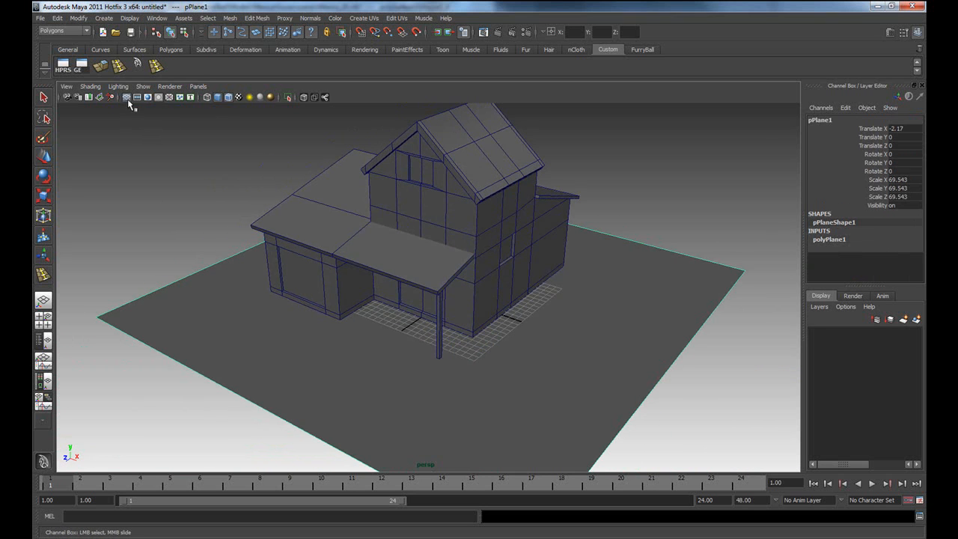
left_click_drag(347, 301, 447, 296, "alt")
left_click_drag(317, 389, 500, 367, "alt")
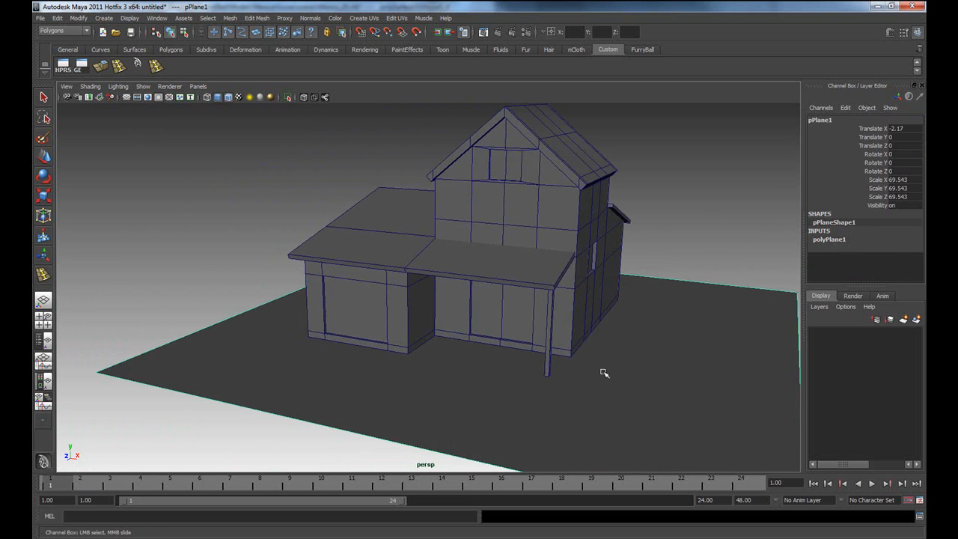
left_click_drag(669, 377, 627, 378, "alt")
key("r")
left_click_drag(501, 317, 599, 316)
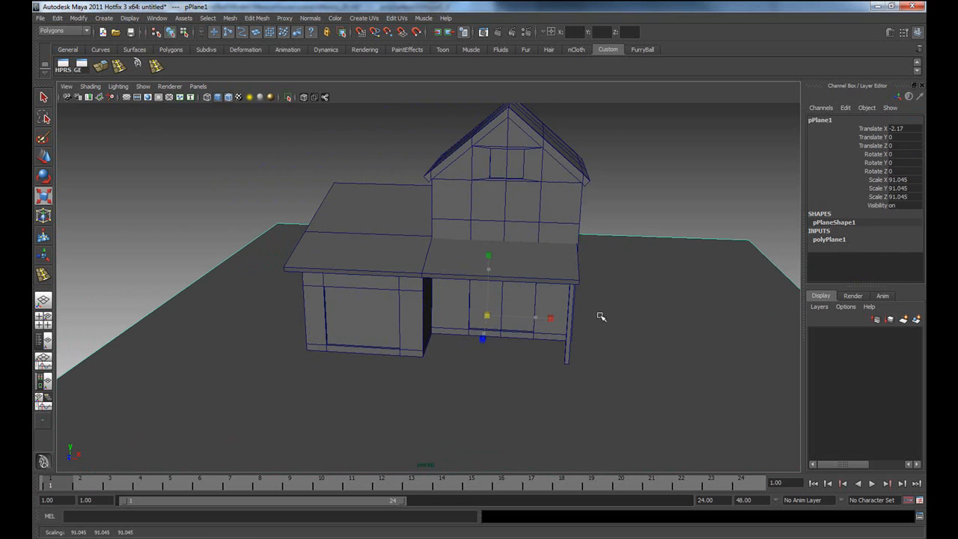
left_click(684, 199)
left_click_drag(620, 384, 442, 377, "alt")
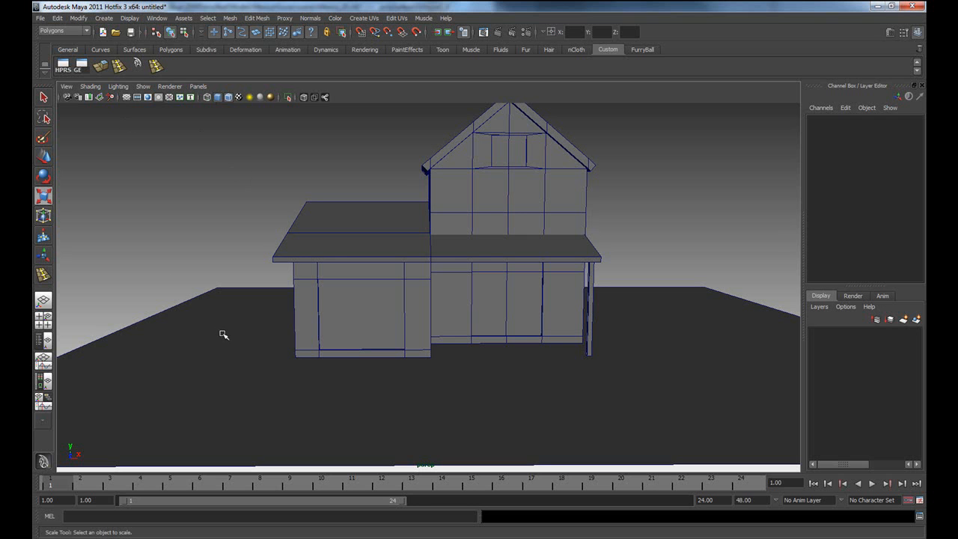
Switch to the Rendering menu set, open the Paint Effects brush library in the Visor, and enlarge its window over the viewport.
middle_click_drag(539, 304, 503, 331, "alt")
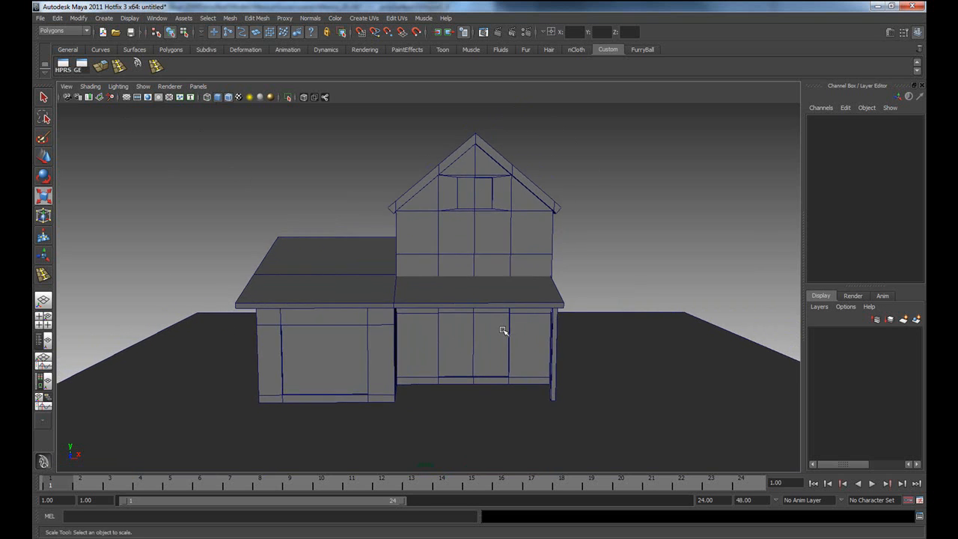
left_click_drag(503, 331, 473, 329, "alt")
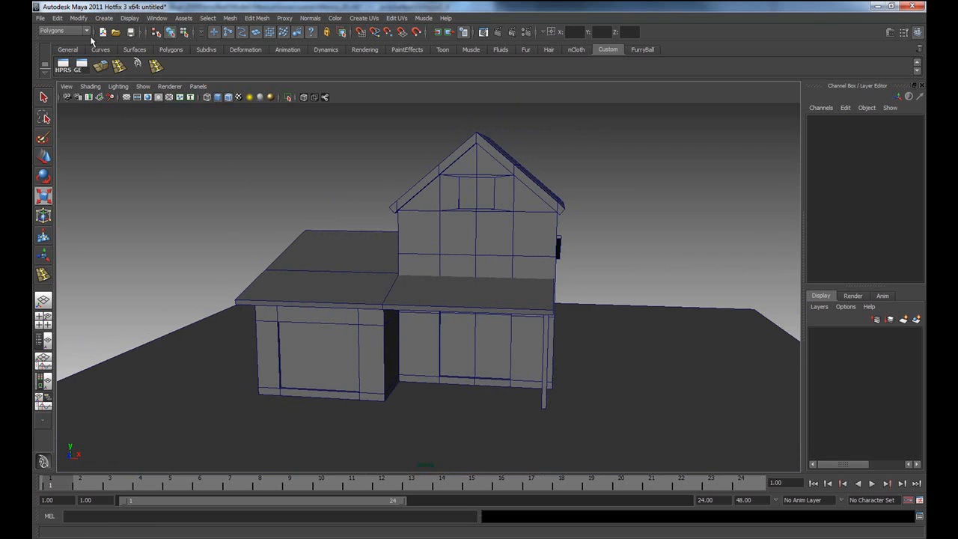
left_click(87, 32)
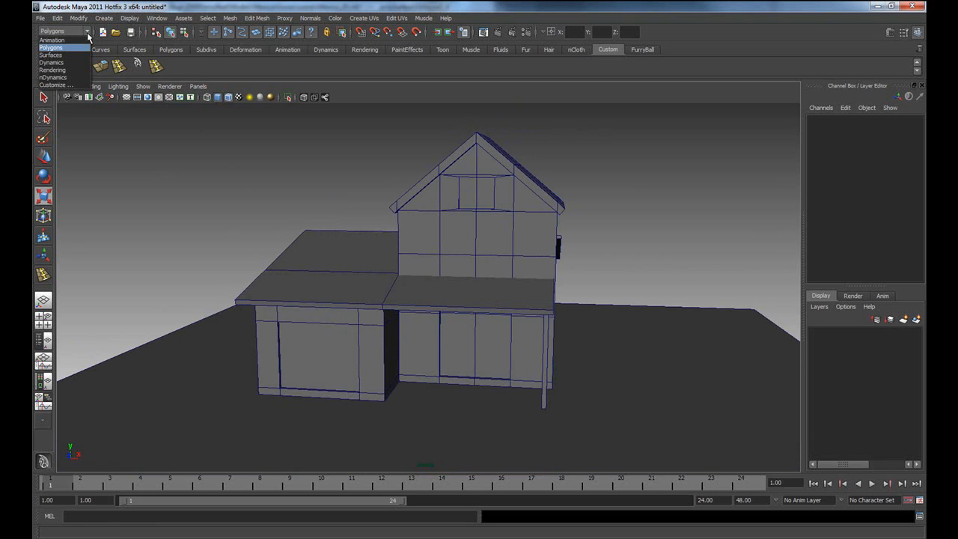
left_click(53, 70)
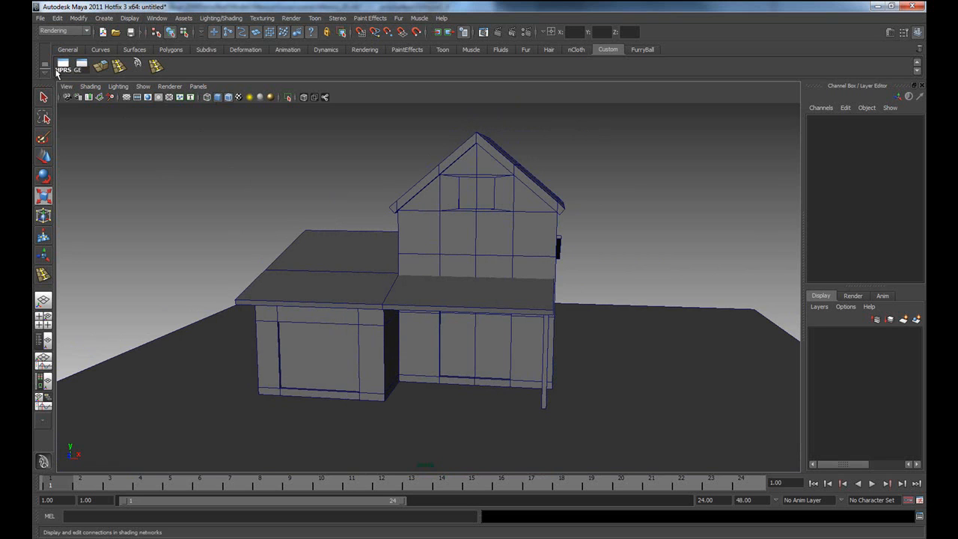
left_click(370, 18)
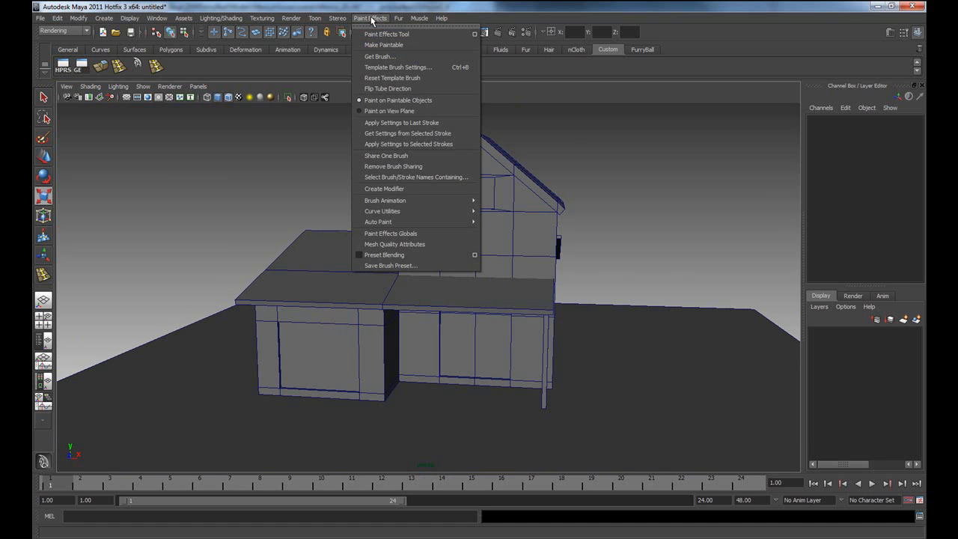
left_click(388, 57)
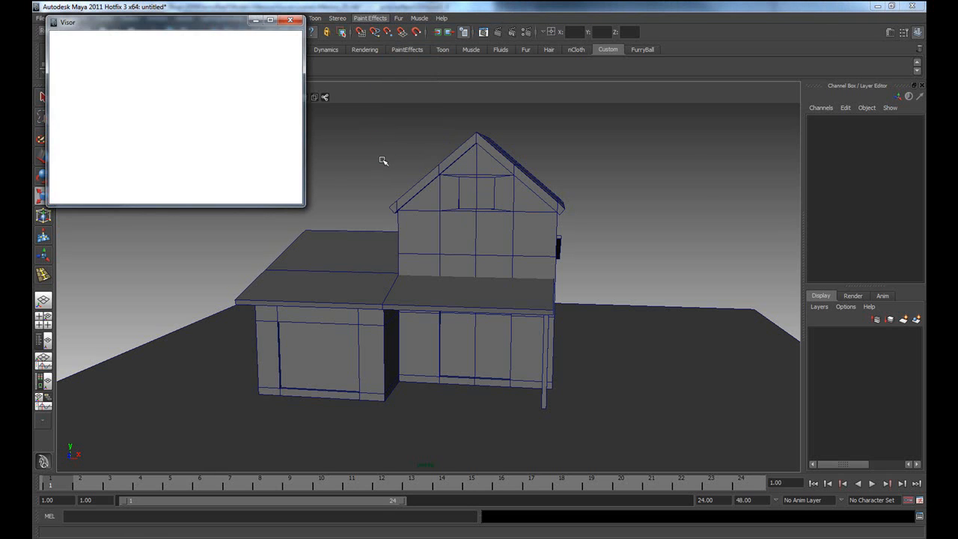
left_click_drag(199, 26, 460, 131)
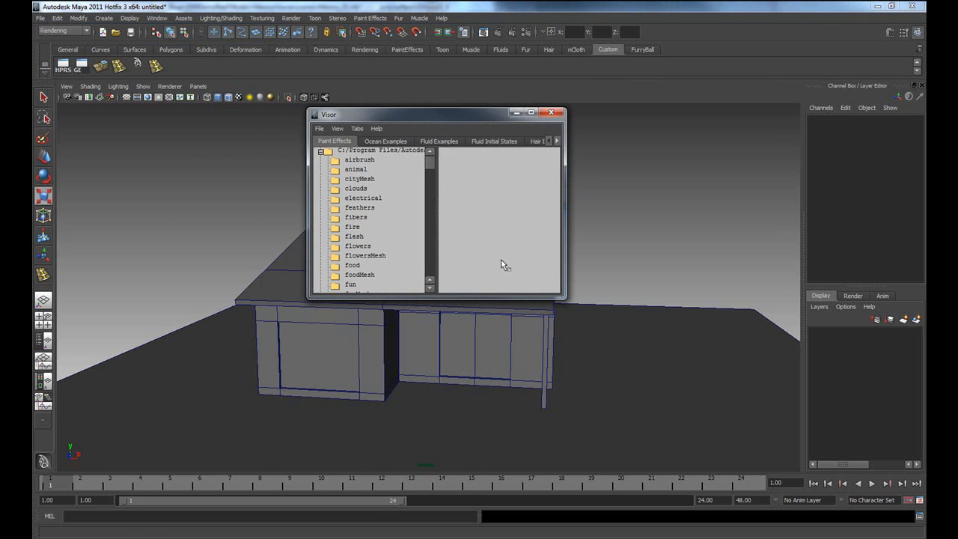
left_click_drag(559, 297, 744, 449)
Examine the sample brushes in the cityMesh, clouds, electrical and feathers folders of the Paint Effects library.
scroll(439, 341, "down", 2)
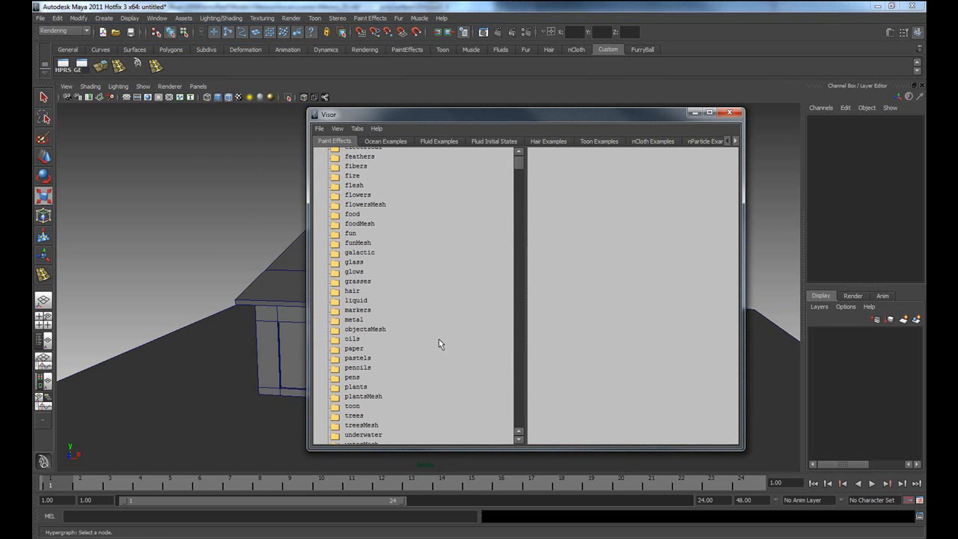
scroll(360, 231, "up", 2)
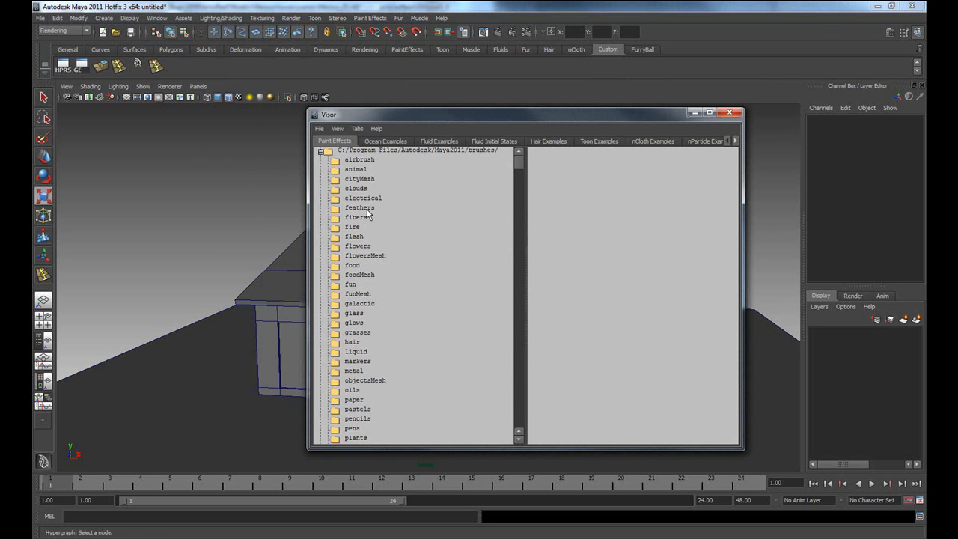
left_click(360, 180)
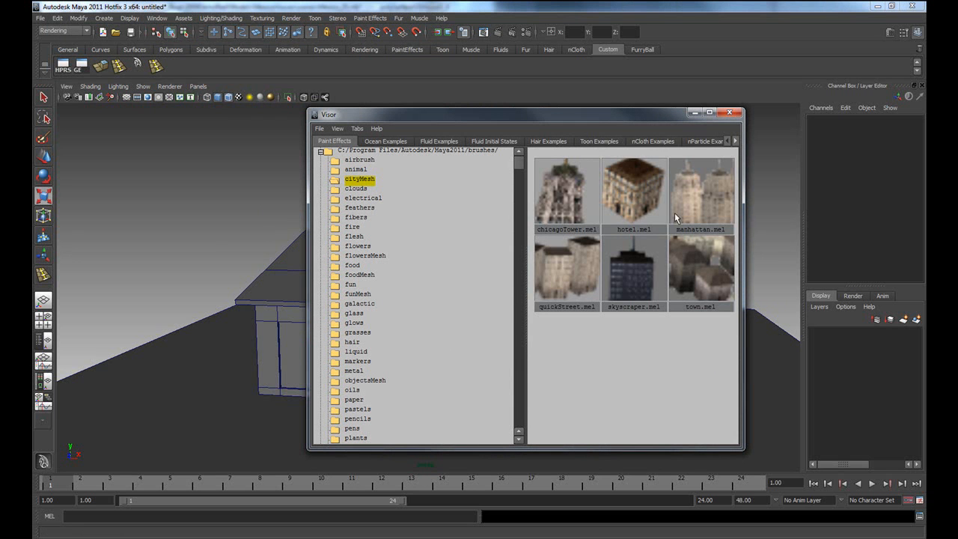
left_click(568, 271)
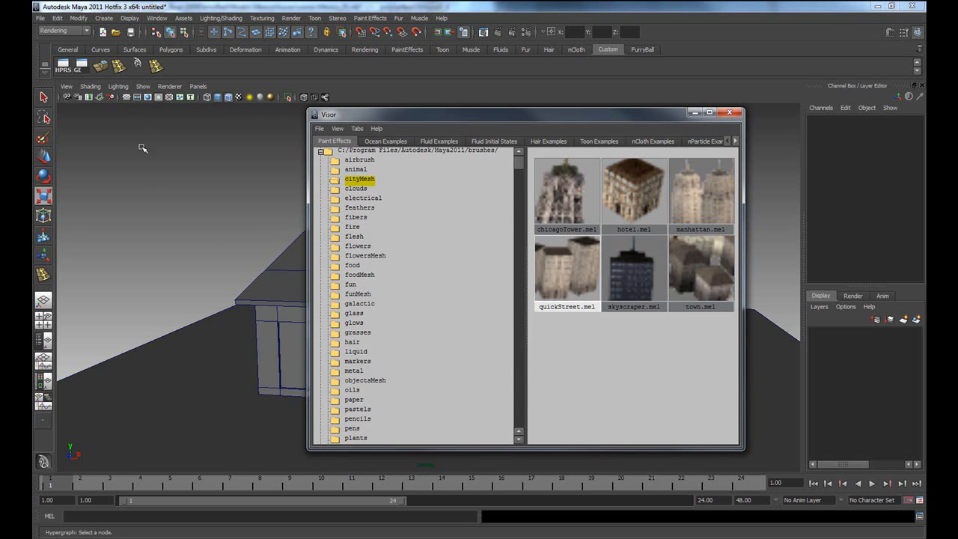
left_click(359, 190)
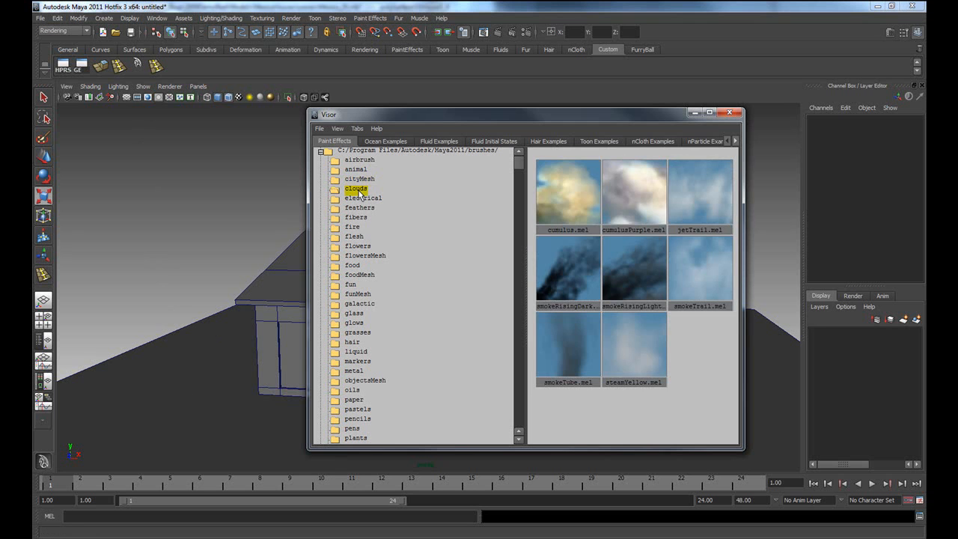
left_click(364, 199)
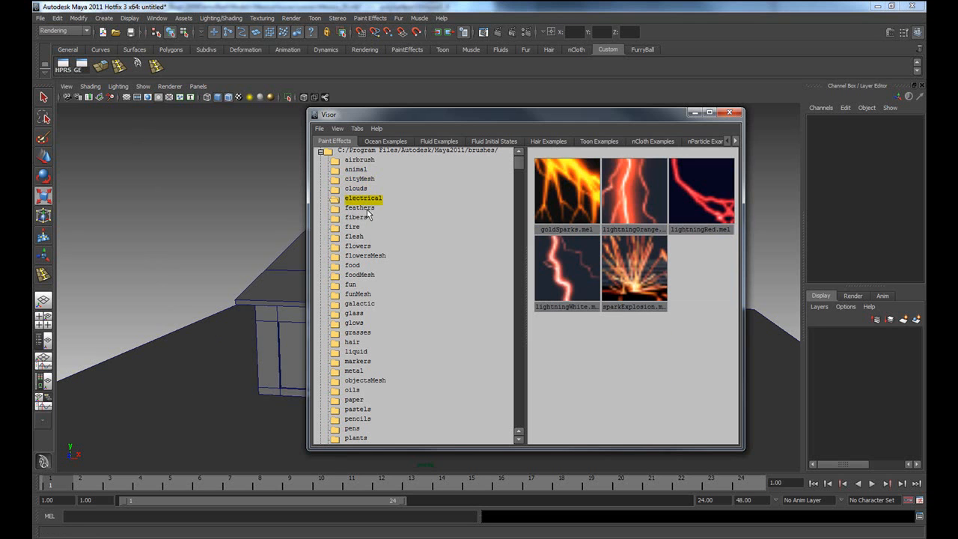
left_click(367, 209)
scroll(379, 274, "down", 2)
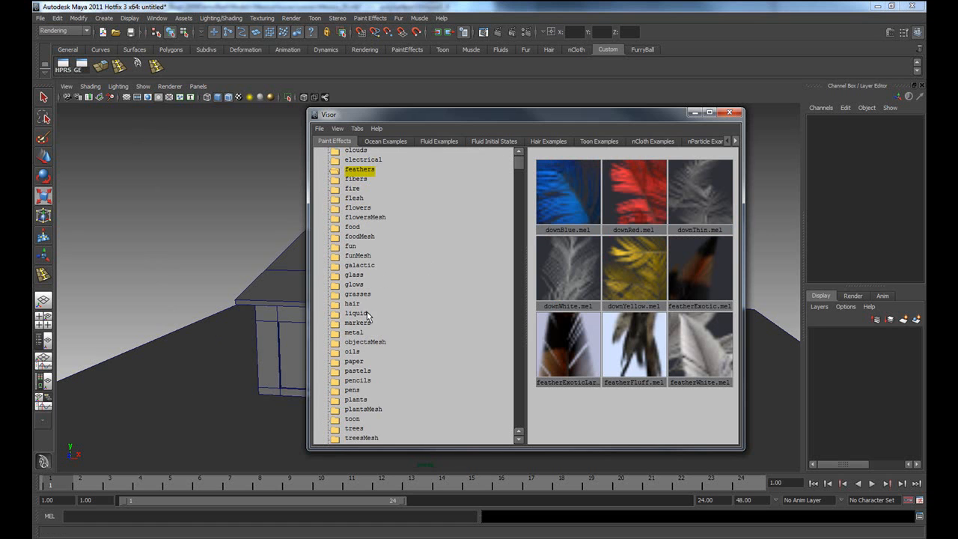
scroll(367, 310, "down", 3)
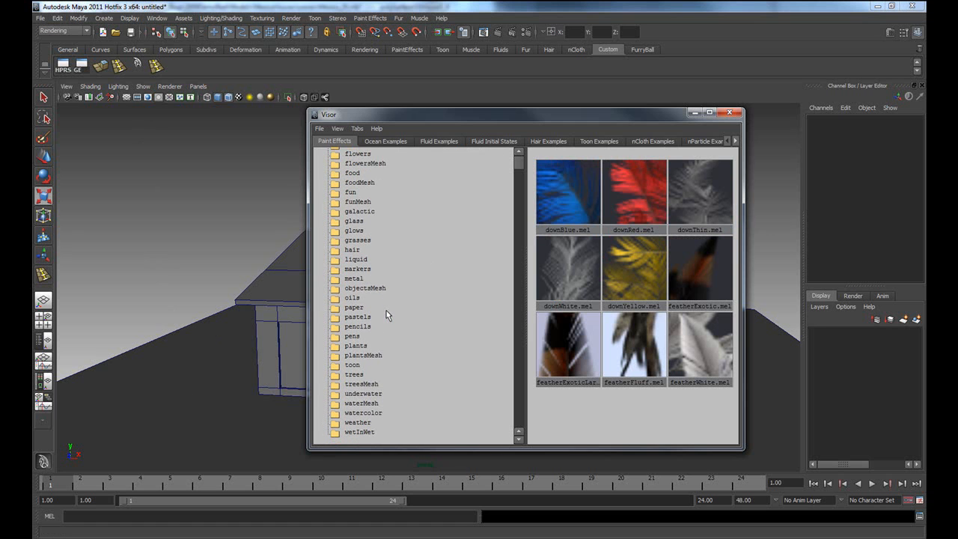
Examine the vegetation brushes in the trees, treesMesh, plants and plantsMesh folders, looking at the pens folder as well.
left_click(357, 375)
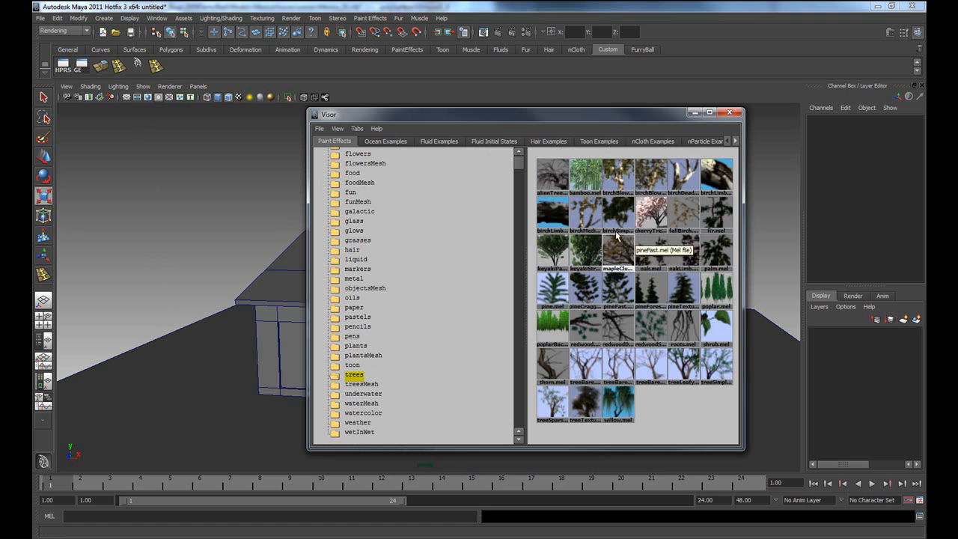
left_click(361, 385)
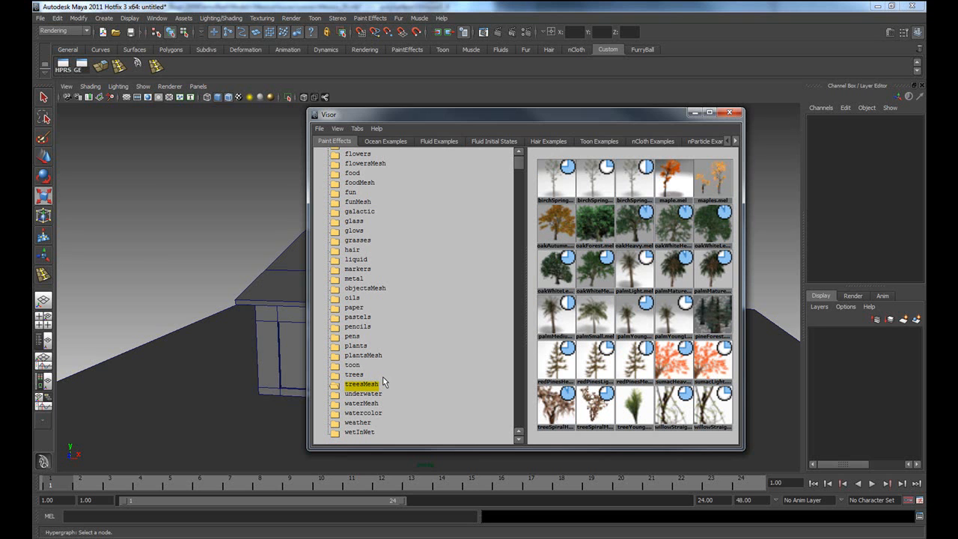
left_click(358, 339)
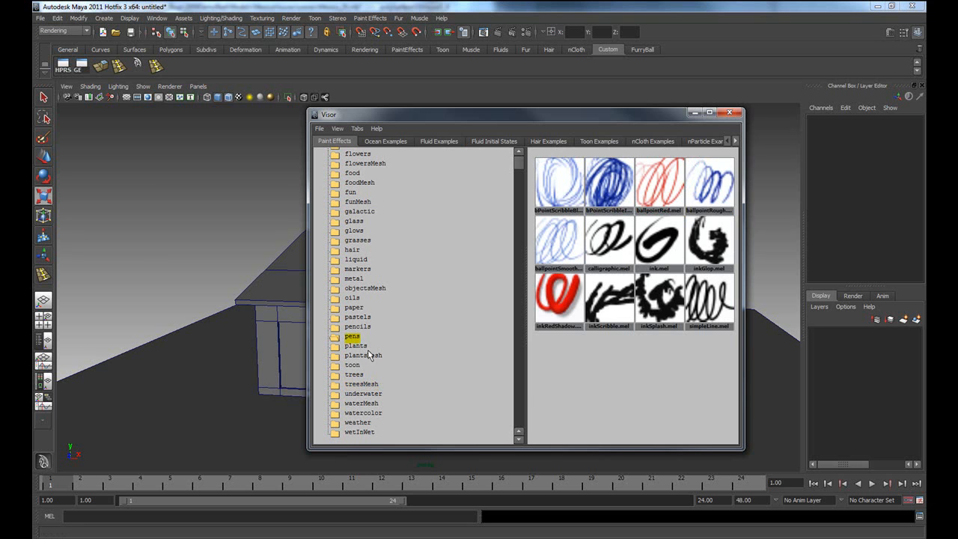
left_click(356, 346)
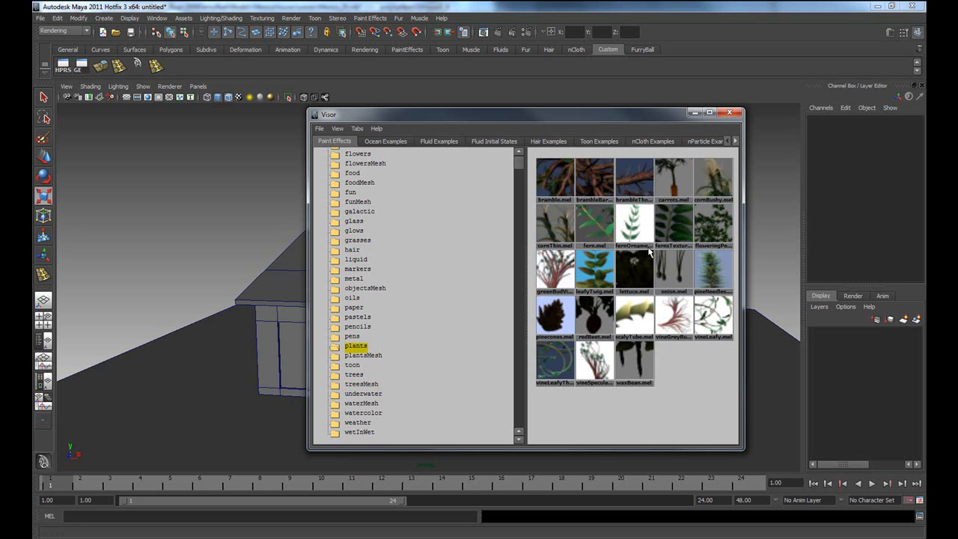
left_click(377, 356)
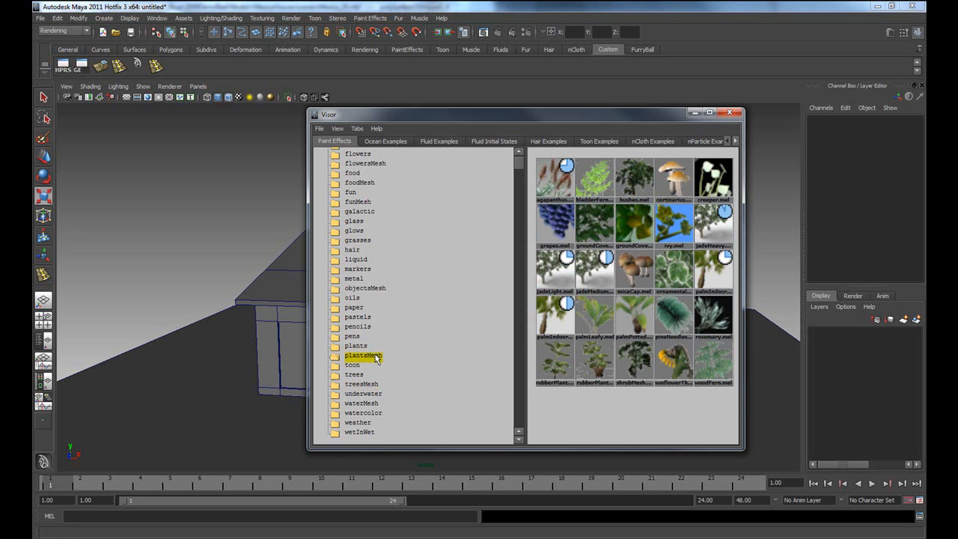
left_click(359, 376)
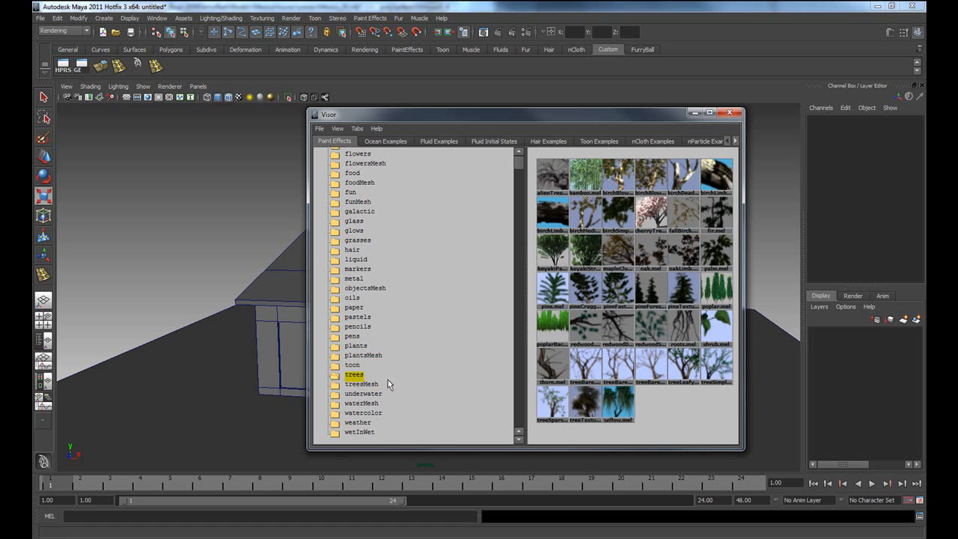
left_click(367, 384)
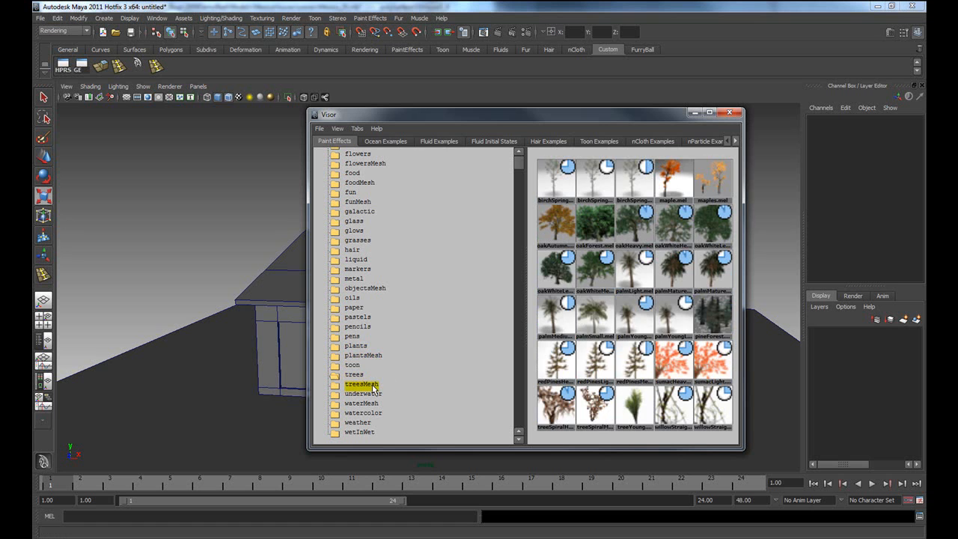
Pick the grassBermuda brush from the grasses folder and close the Visor.
left_click(360, 241)
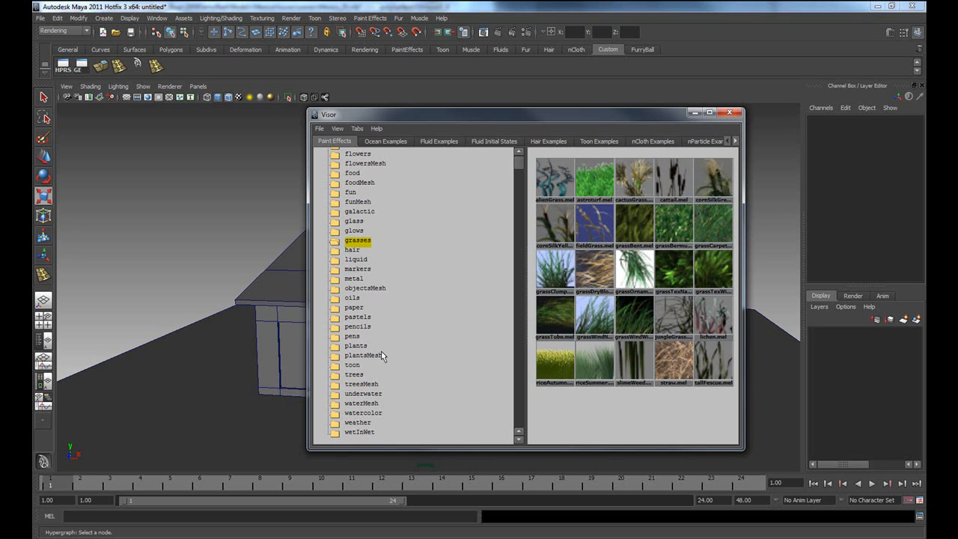
left_click(668, 233)
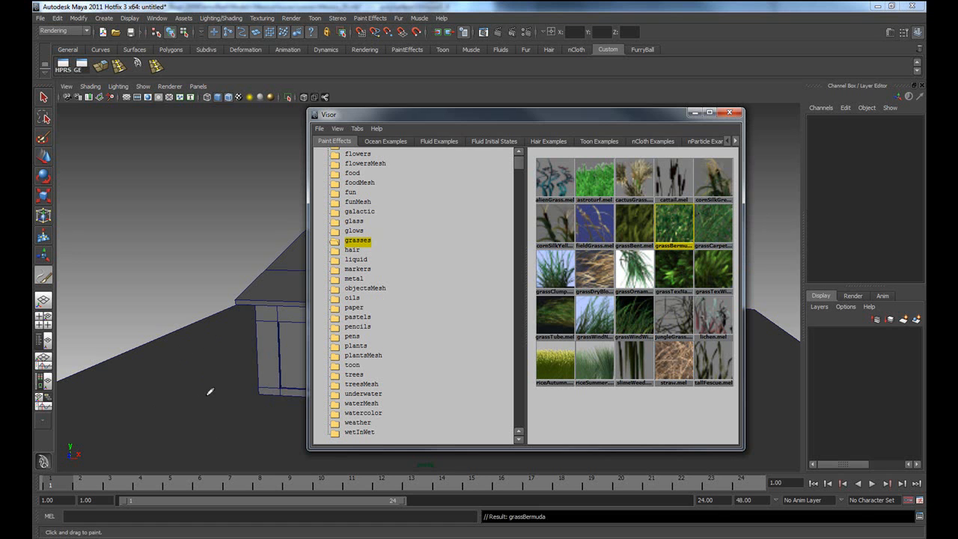
left_click(729, 112)
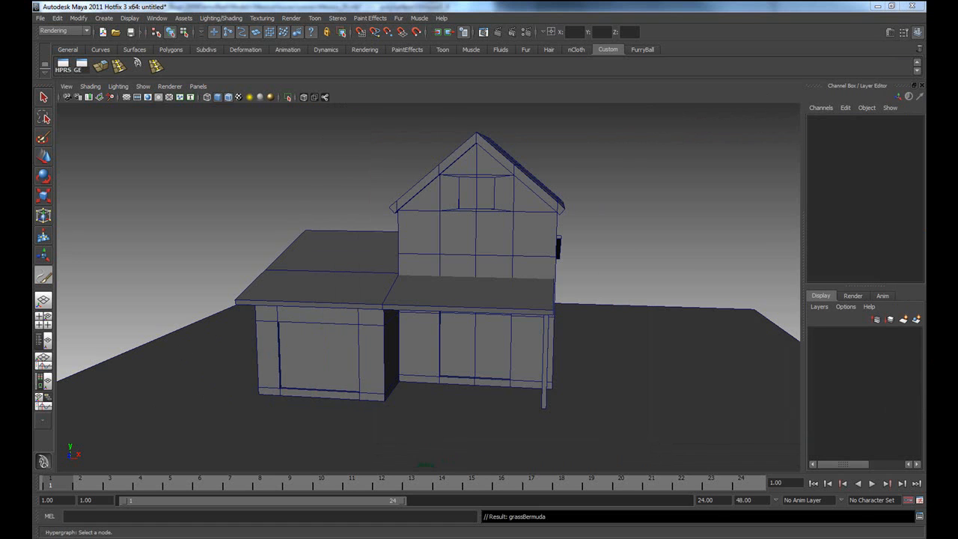
Try short Bermuda grass strokes on the ground plane in front of the house and undo them.
left_click_drag(680, 318, 633, 262, "alt")
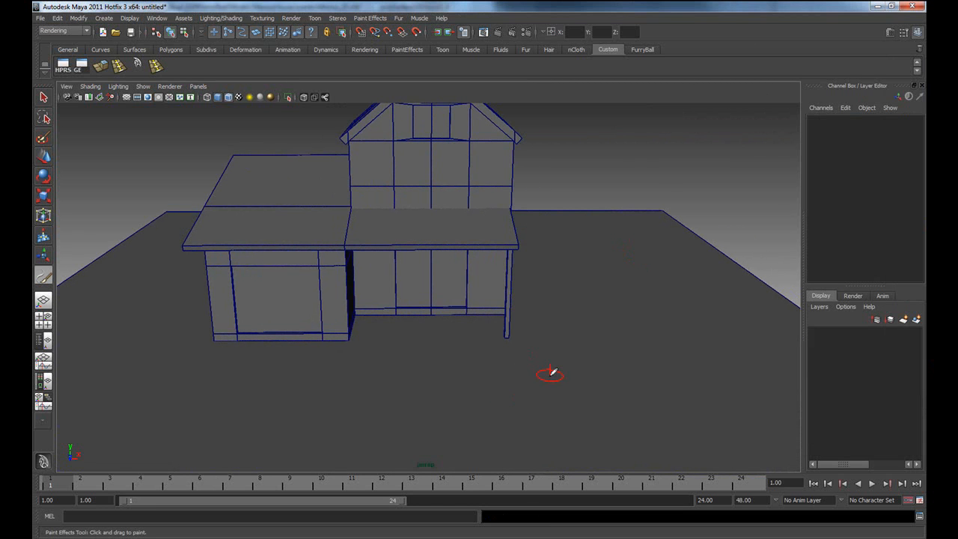
key("v")
left_click_drag(552, 375, 571, 376)
key("ctrl+z")
key("v")
right_click_drag(563, 382, 566, 367)
left_click_drag(534, 380, 552, 382)
key("ctrl+z")
Show the Attribute Editor, set the Paint Effects Tool's surface offset to 0.2671, undo the test stroke, and close the tool settings.
left_click(890, 34)
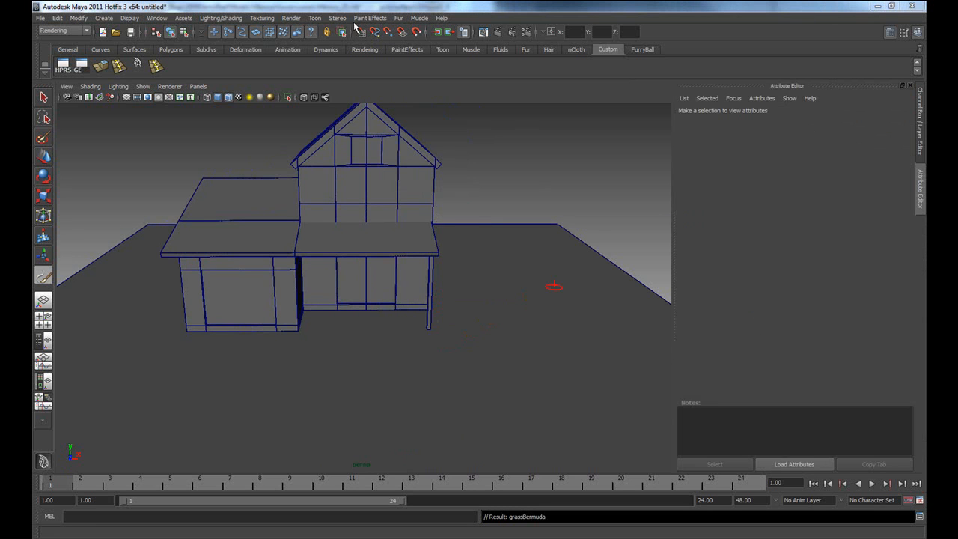
left_click(386, 18)
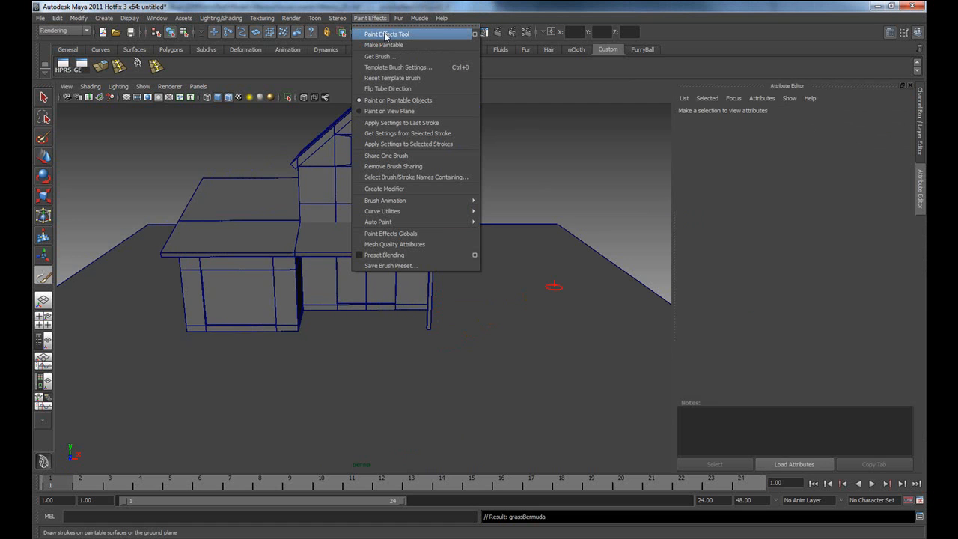
left_click(475, 35)
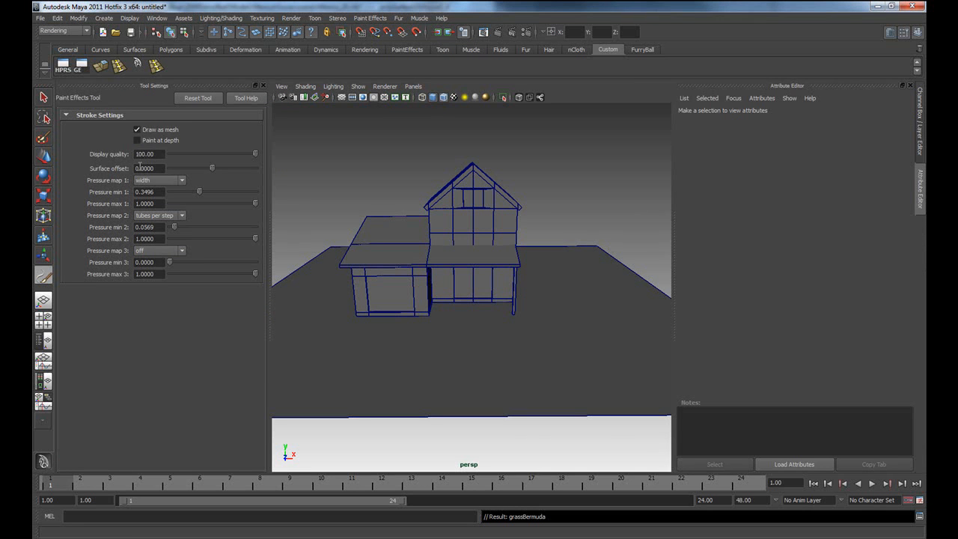
left_click_drag(212, 167, 223, 167)
key("ctrl+z")
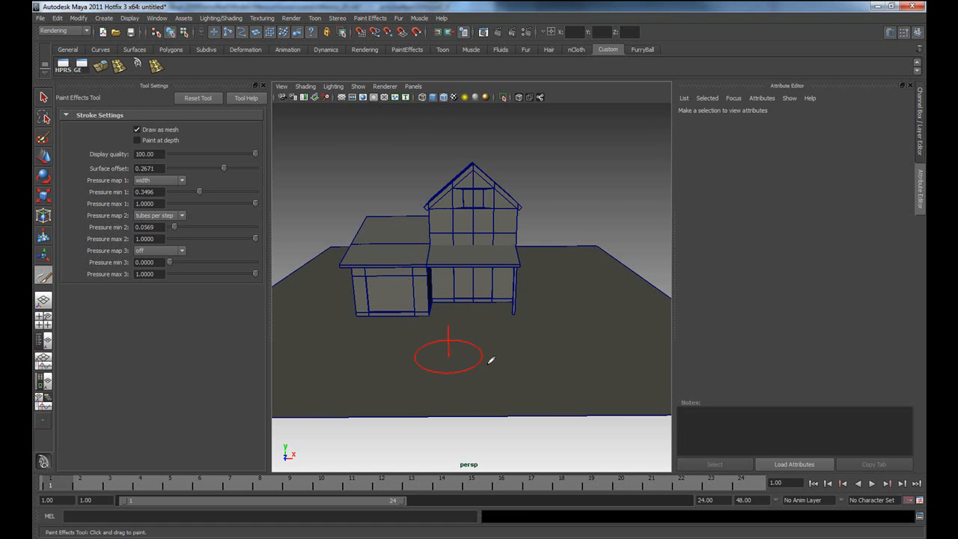
left_click(256, 85)
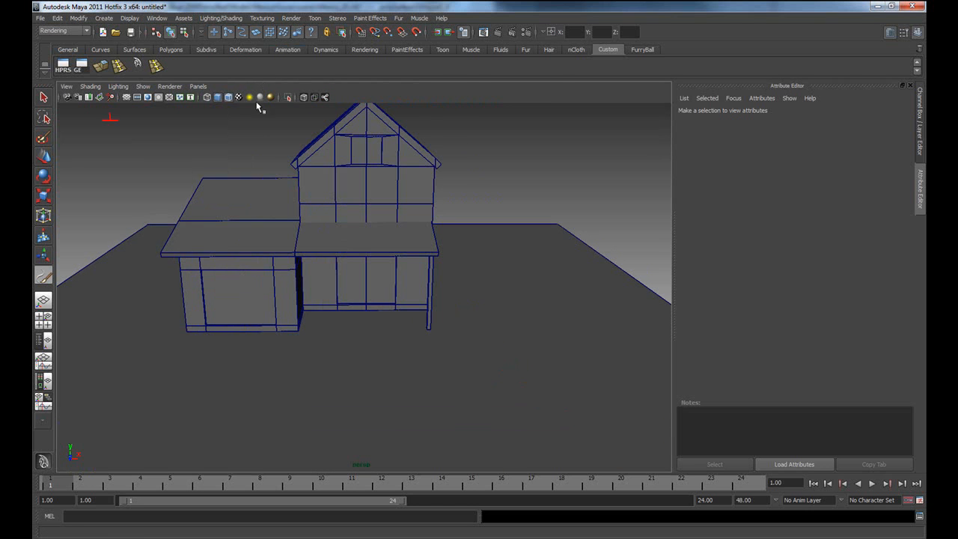
Try painting dense Bermuda grass across the whole ground plane around the house, inspect it from another angle, and undo the painting.
mouse_move(486, 255)
left_mouse_down()
mouse_move(479, 350)
mouse_move(322, 391)
mouse_move(220, 398)
mouse_move(120, 337)
mouse_move(131, 258)
mouse_move(79, 300)
mouse_move(205, 450)
mouse_move(558, 442)
mouse_move(640, 359)
mouse_move(599, 262)
mouse_move(492, 234)
mouse_move(524, 251)
mouse_move(389, 329)
mouse_move(198, 327)
mouse_move(449, 322)
mouse_move(449, 255)
mouse_move(154, 234)
mouse_move(622, 442)
mouse_move(613, 434)
mouse_move(605, 273)
left_mouse_up()
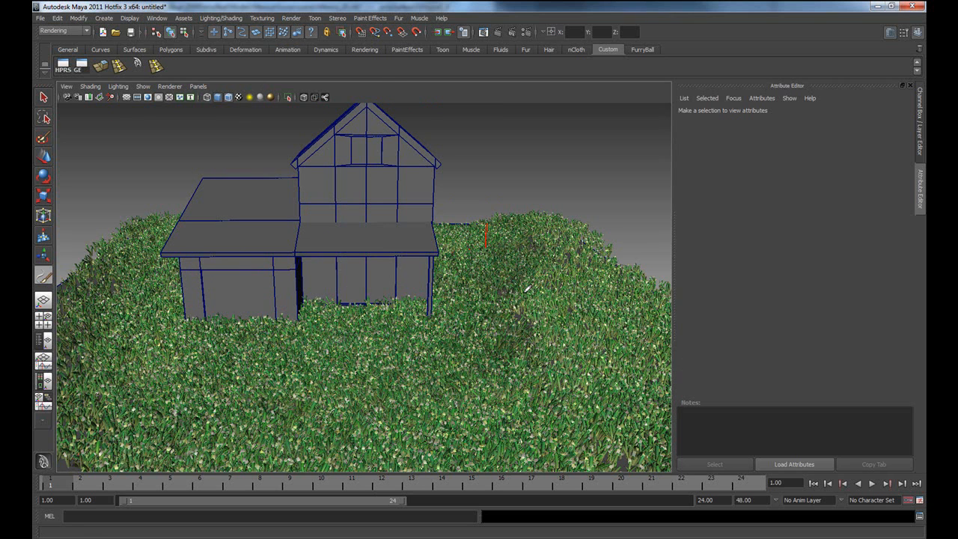
left_click_drag(527, 288, 450, 230)
left_click_drag(540, 367, 514, 367, "alt")
left_click_drag(458, 380, 451, 378, "alt")
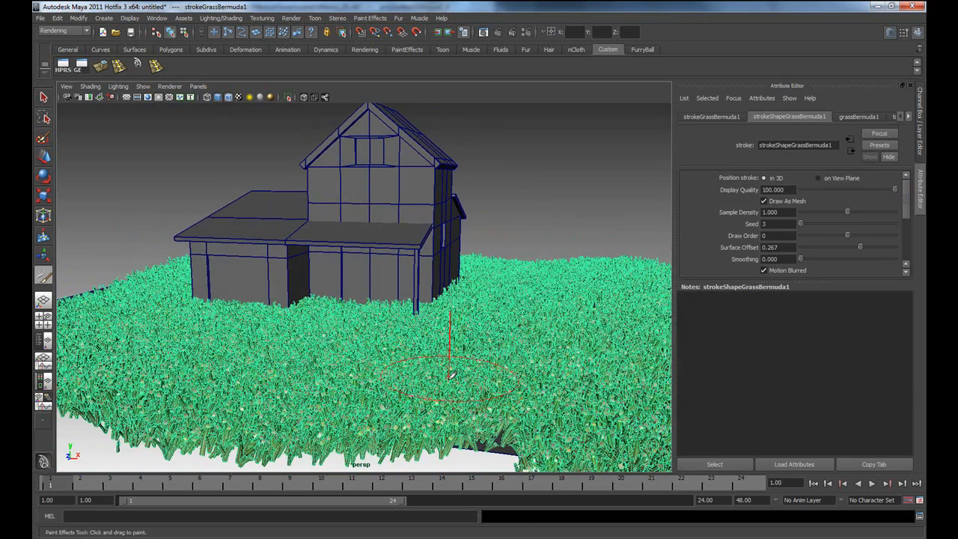
key("ctrl+z")
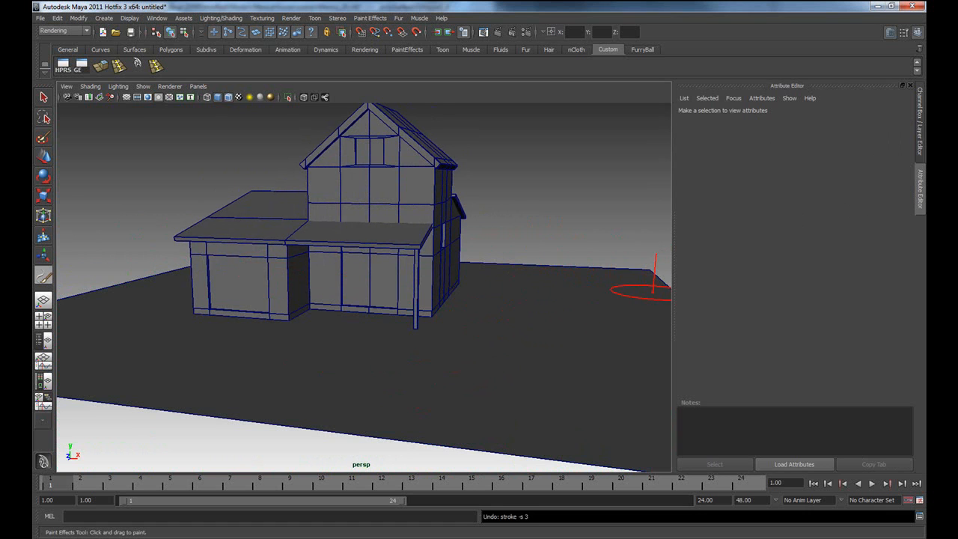
Set the Paint Effects Tool's Pressure min 1 to 0.1553, try a grass stroke in front of the house, and undo it.
left_click(369, 17)
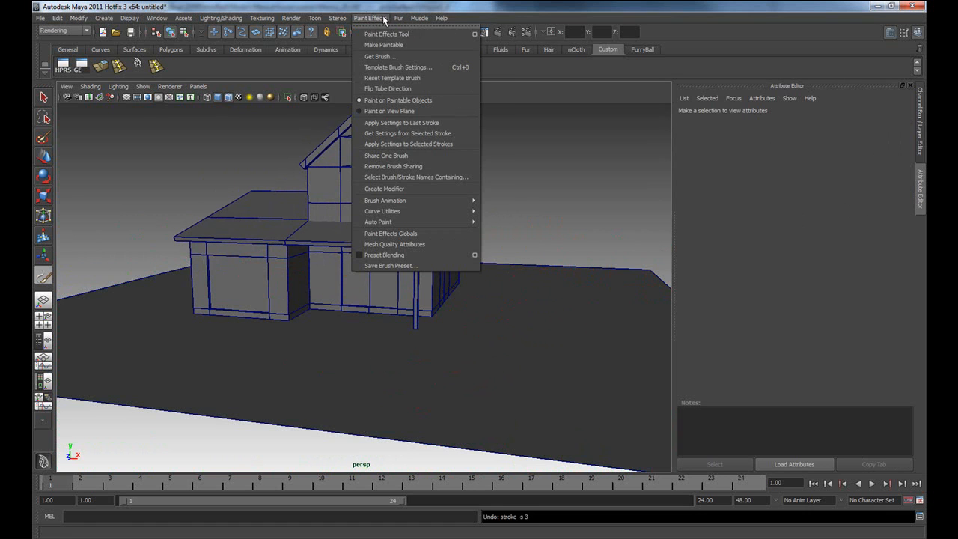
left_click(475, 35)
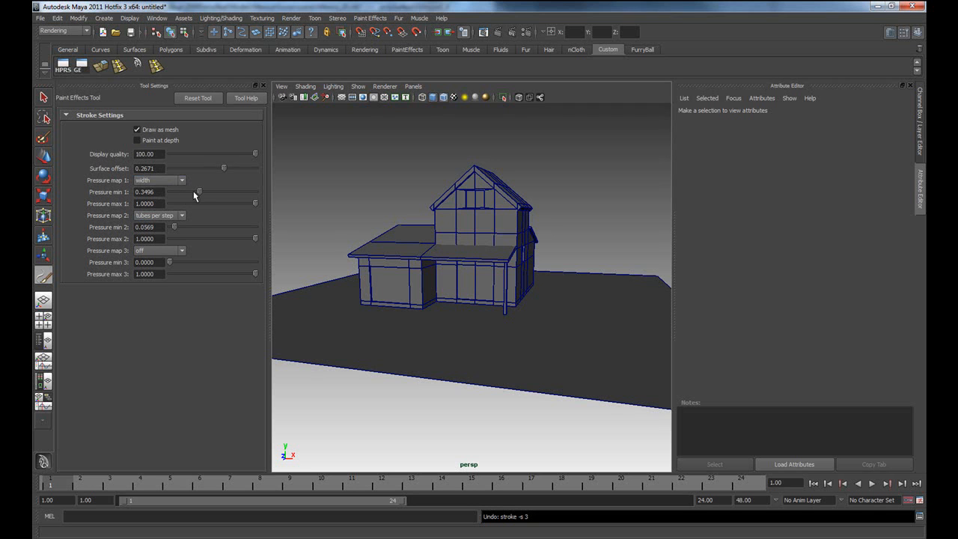
left_click_drag(198, 193, 183, 193)
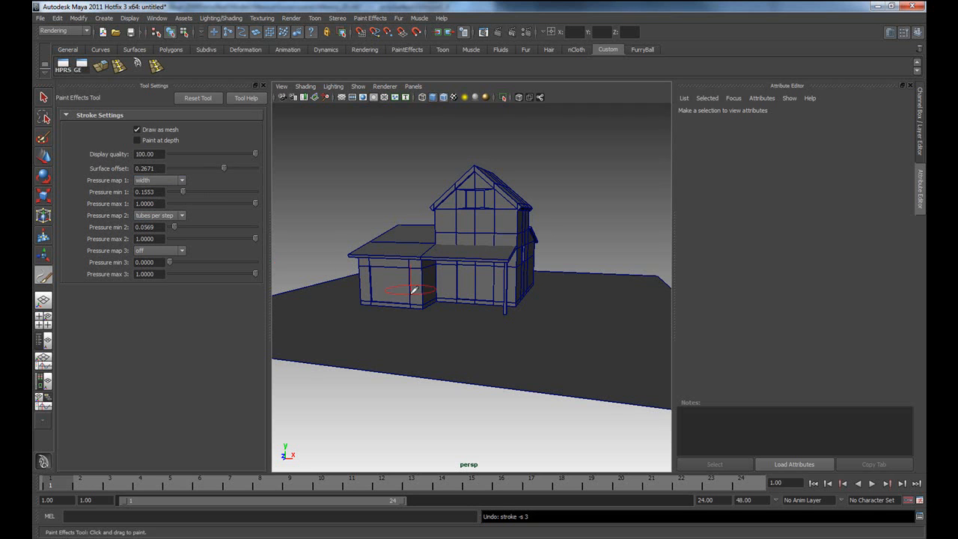
mouse_move(442, 339)
left_mouse_down()
mouse_move(480, 346)
mouse_move(470, 346)
left_mouse_up()
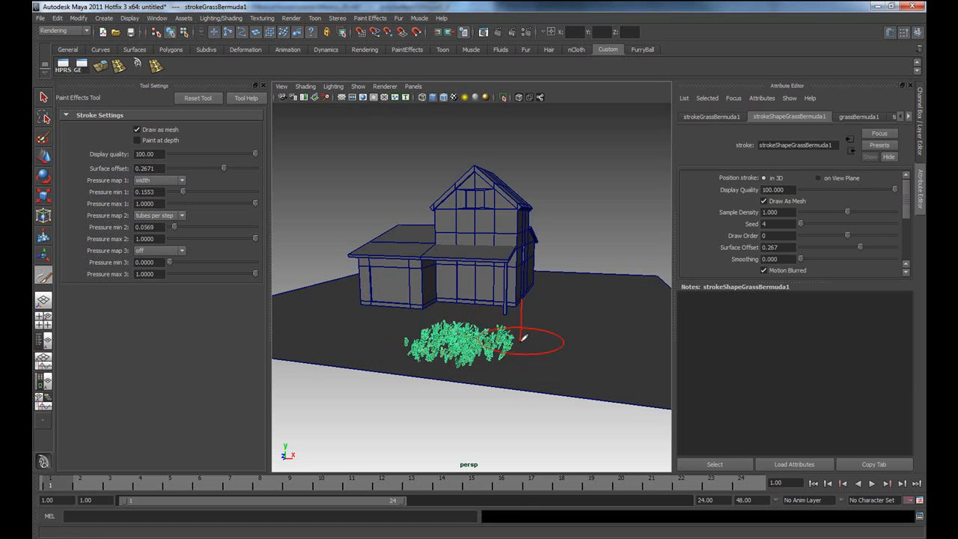
key("ctrl+z")
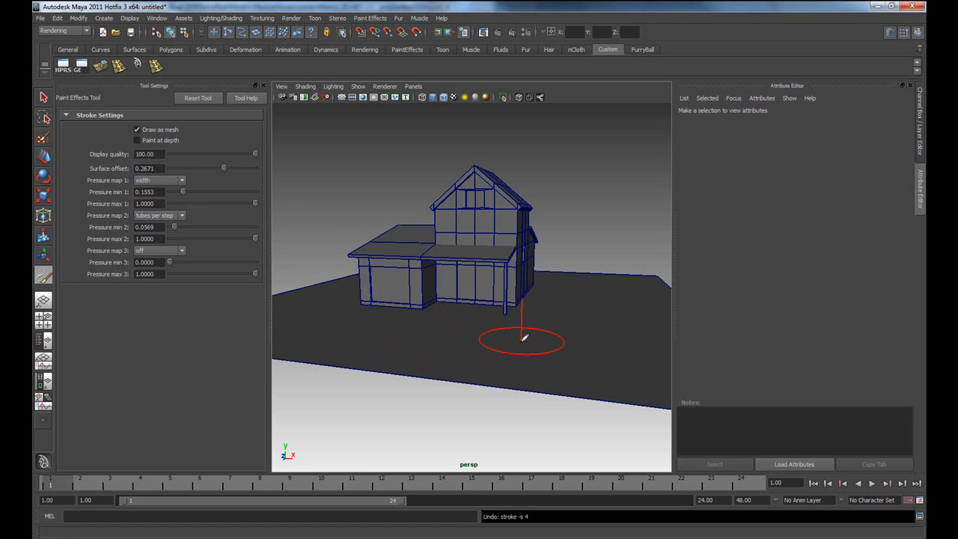
Show the Channel Box, paint a winding Bermuda grass stroke in front of the house, and set its brush's Global Scale to 1.225.
left_click(921, 116)
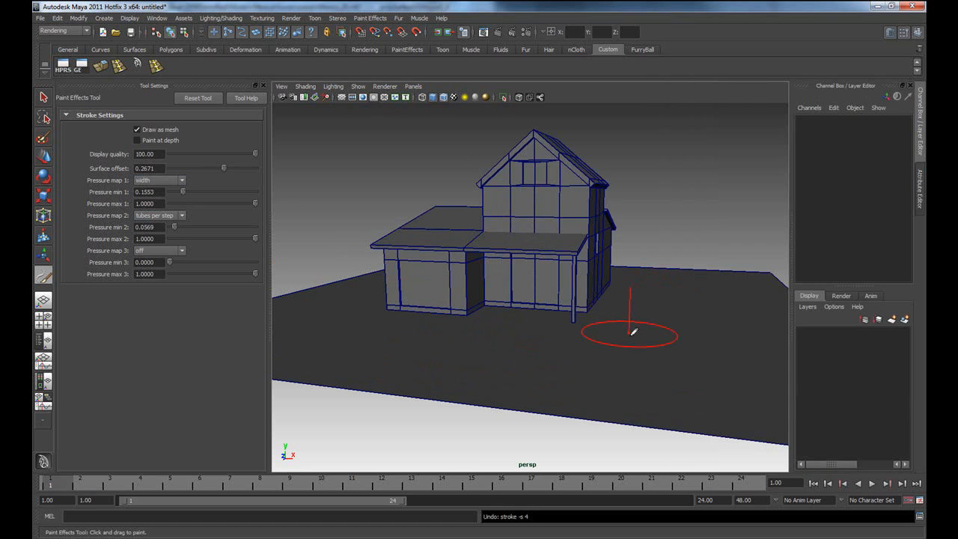
mouse_move(442, 336)
left_mouse_down()
mouse_move(517, 366)
mouse_move(573, 408)
mouse_move(631, 385)
left_mouse_up()
scroll(895, 175, "down", 5)
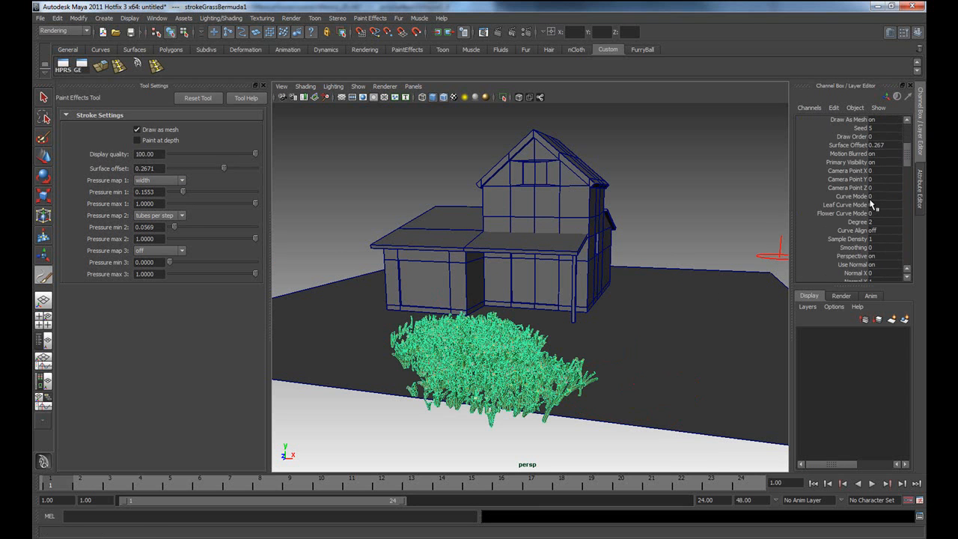
scroll(872, 210, "up", 1)
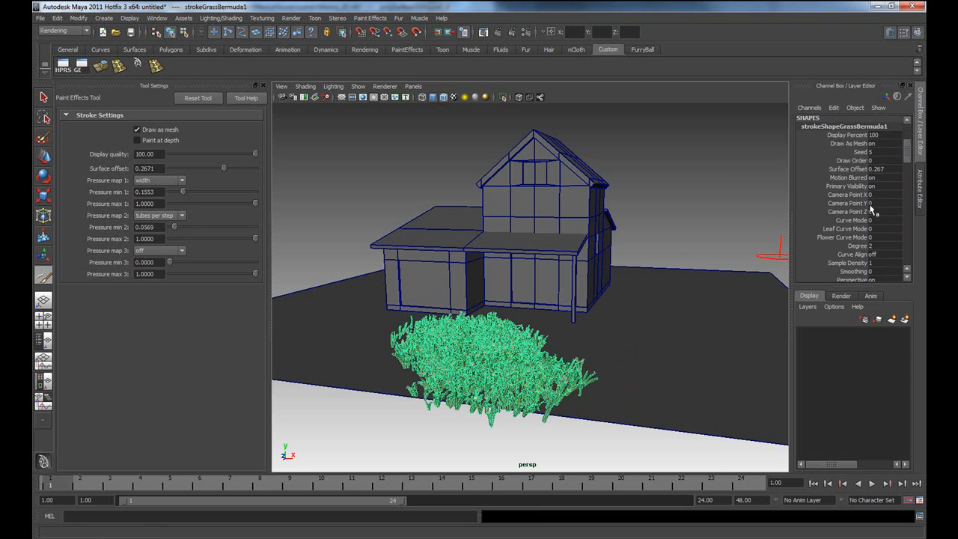
scroll(870, 207, "down", 20)
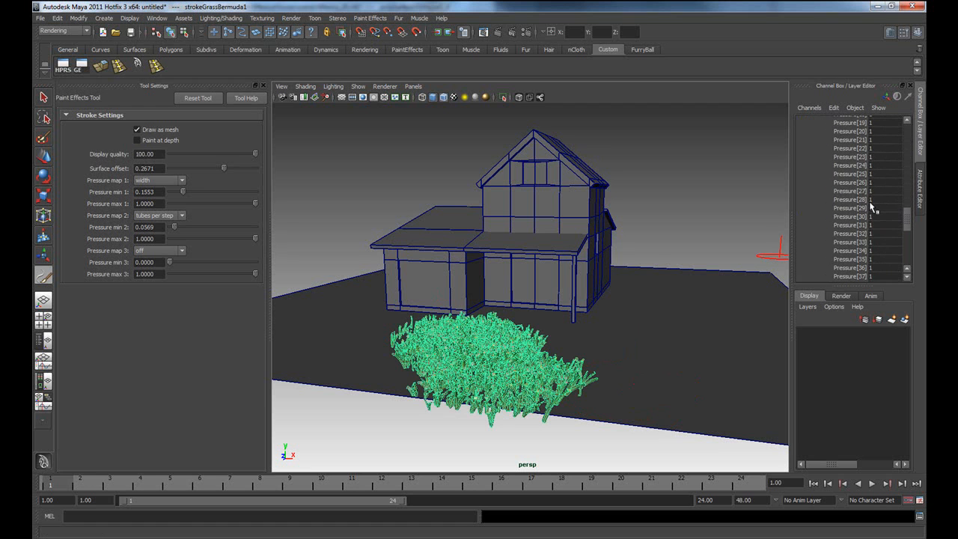
left_click(822, 260)
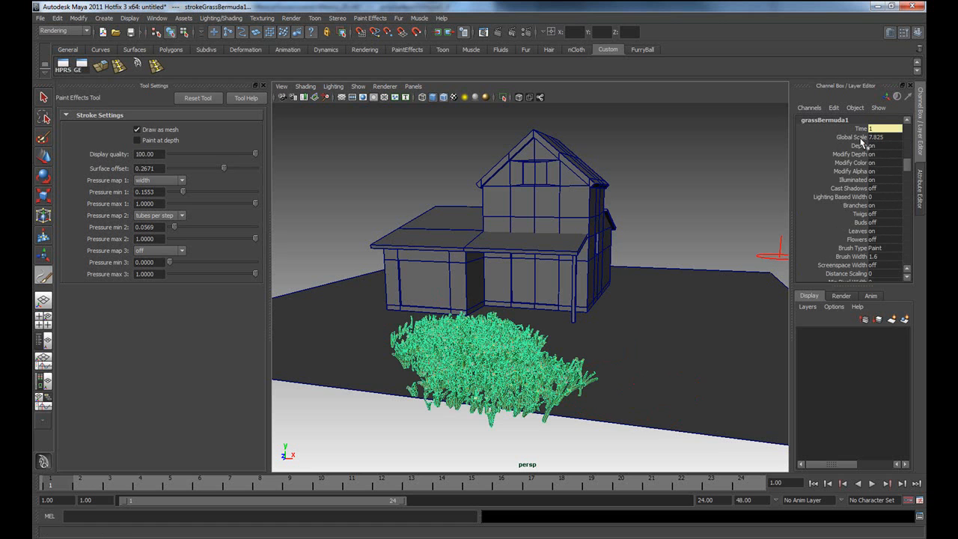
left_click(860, 140)
scroll(703, 278, "down", 2)
middle_click_drag(705, 281, 664, 284)
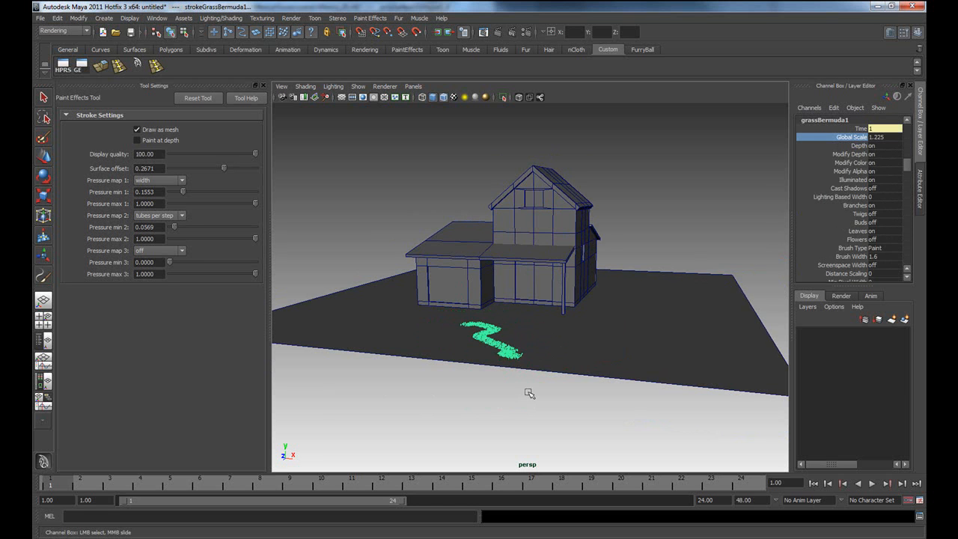
scroll(529, 393, "up", 5)
mouse_move(531, 392)
left_mouse_down("alt")
mouse_move(519, 360)
mouse_move(534, 368)
left_mouse_up("alt")
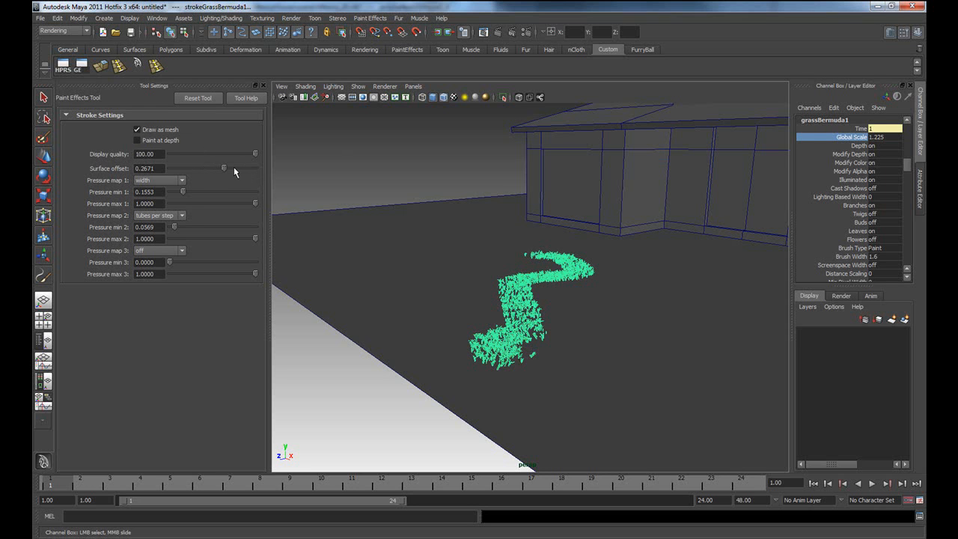
Set the Paint Effects Tool's surface offset to 0.0435 and Pressure map 1 to scale.
mouse_move(222, 170)
left_mouse_down()
mouse_move(201, 172)
mouse_move(214, 170)
left_mouse_up()
left_click(178, 182)
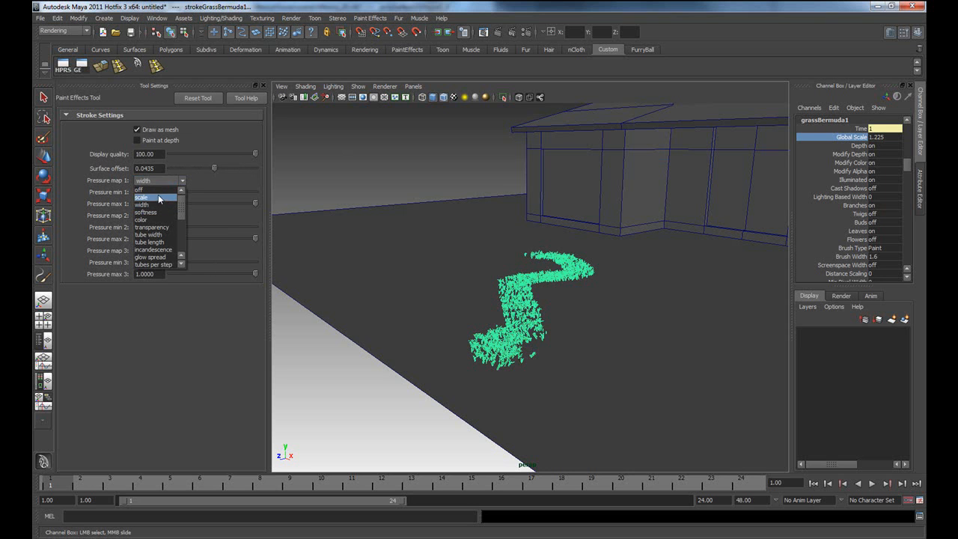
left_click(158, 196)
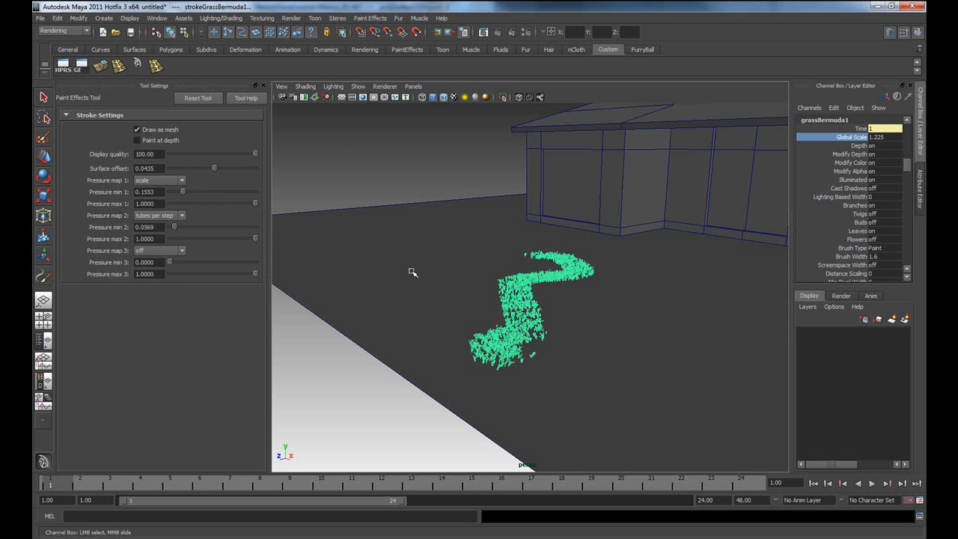
Try another Bermuda grass stroke beside the winding one and undo it.
left_click(45, 276)
left_click_drag(425, 260, 427, 272)
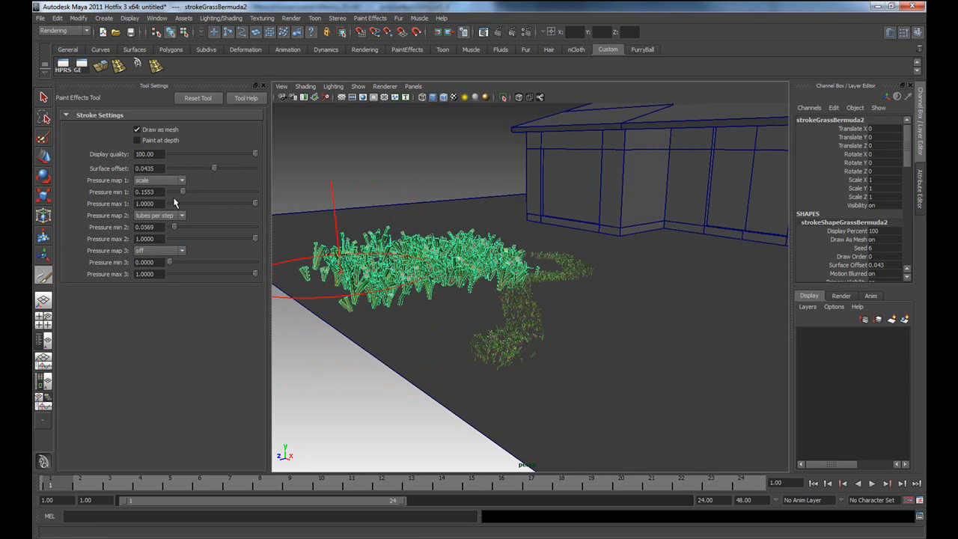
key("ctrl+z")
Set Pressure max 1 to 0.2547 and Pressure min 1 to 0.7143, undoing the grass strokes tested with them and the grass scale change.
left_click_drag(219, 205, 191, 204)
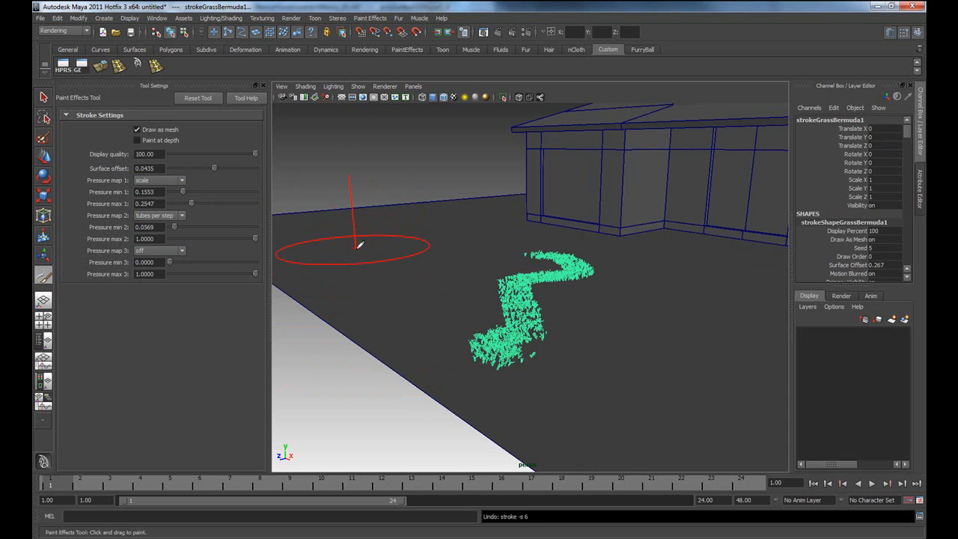
left_click_drag(357, 242, 367, 260)
key("ctrl+z")
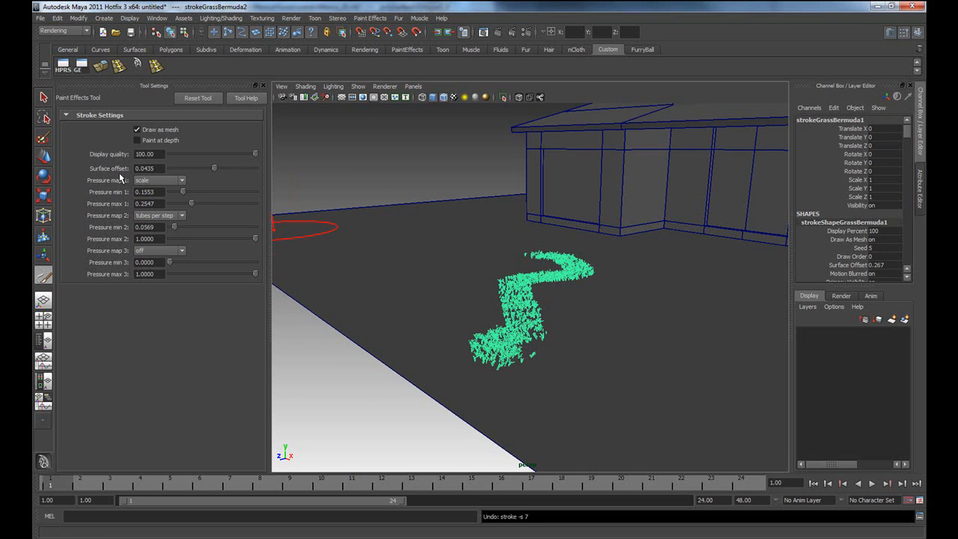
left_click_drag(185, 196, 230, 196)
mouse_move(367, 223)
left_mouse_down()
mouse_move(378, 274)
mouse_move(446, 305)
left_mouse_up()
key("ctrl+z")
key("ctrl+z")
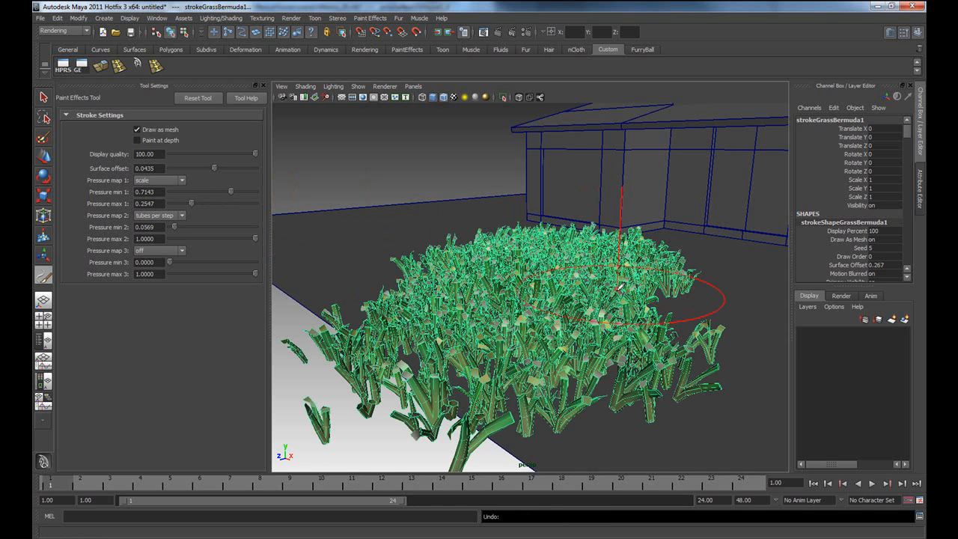
Try a short grass stroke beside the porch, delete it, and delete the remaining large grass stroke from the ground plane.
left_click_drag(578, 297, 551, 299, "alt")
left_click_drag(684, 212, 704, 197)
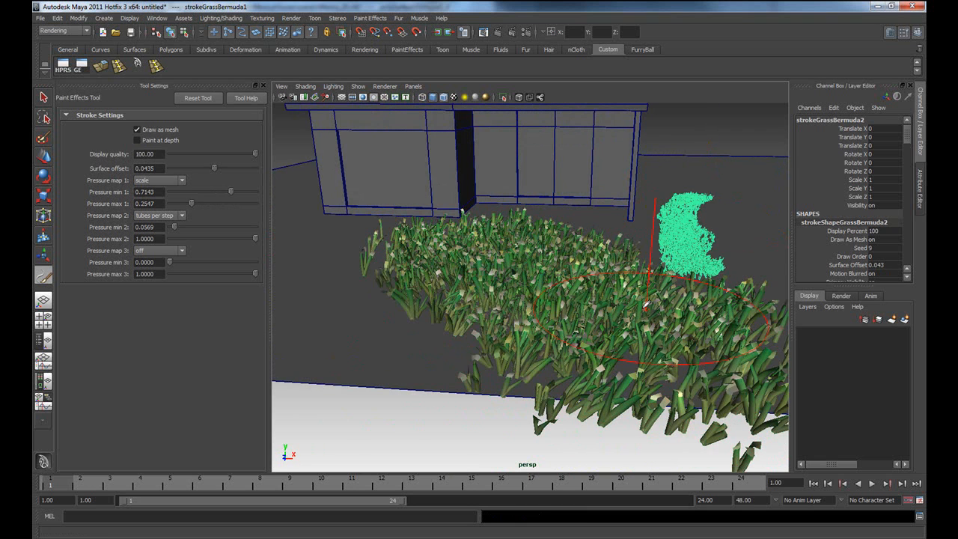
key("Delete")
left_click(43, 97)
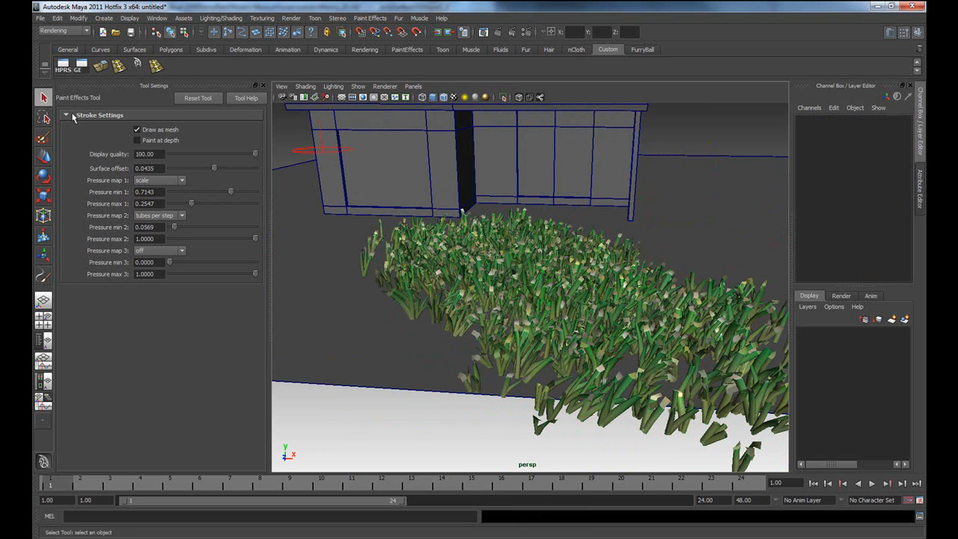
left_click(495, 288)
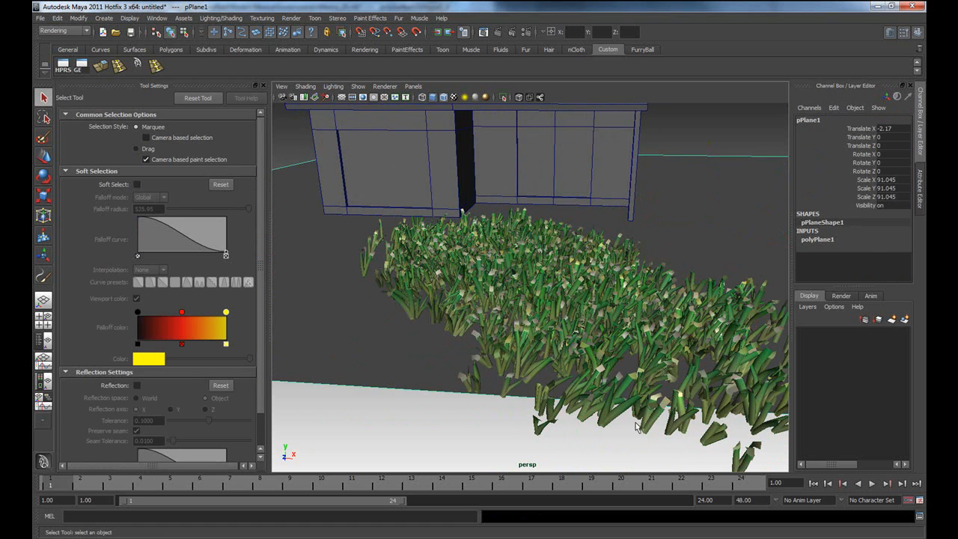
left_click(612, 423)
key("Delete")
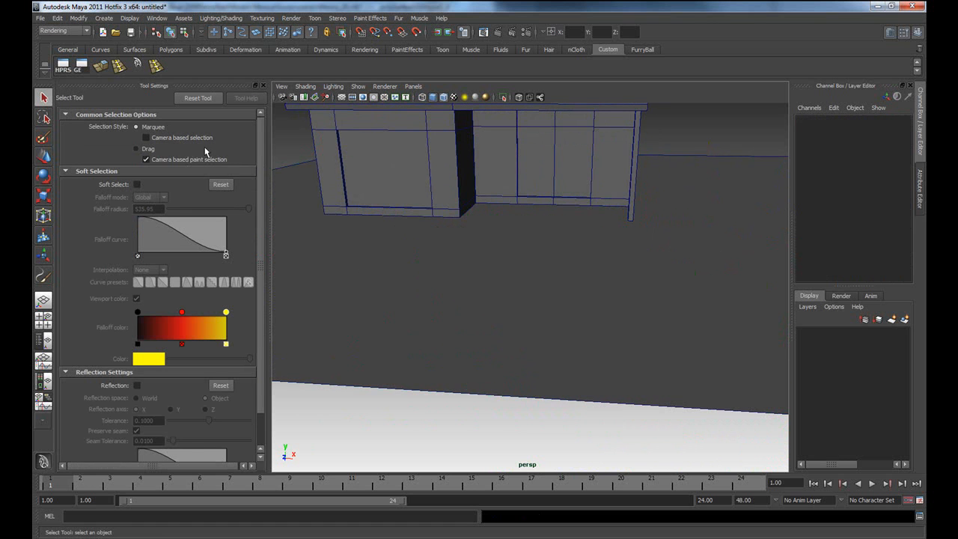
Close the tool settings, pick the bamboo brush from the trees folder in the Visor, and paint a small bamboo stroke beside the house's lower wing.
left_click(263, 87)
scroll(501, 290, "down", 3)
middle_click_drag(413, 122, 393, 270, "alt")
left_click_drag(382, 295, 800, 205, "alt")
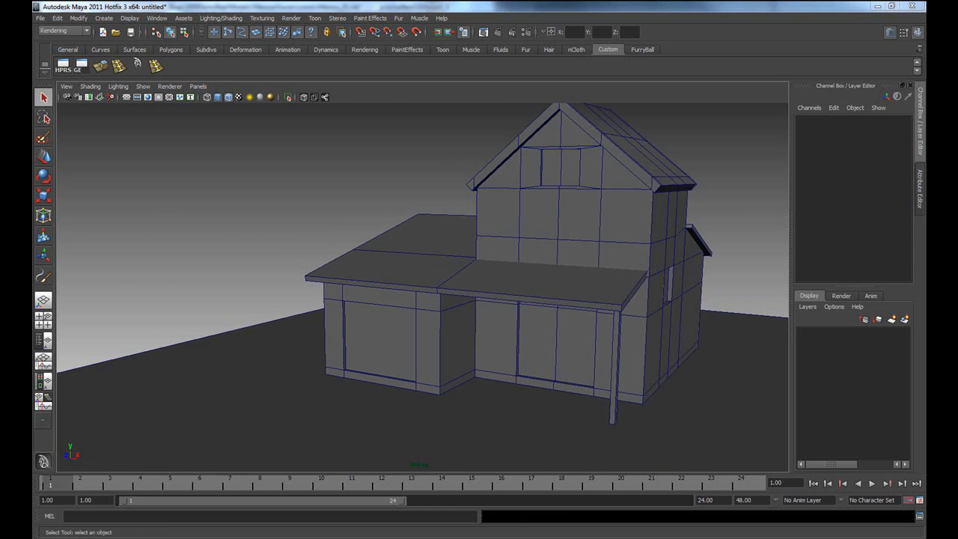
left_click_drag(756, 92, 607, 103)
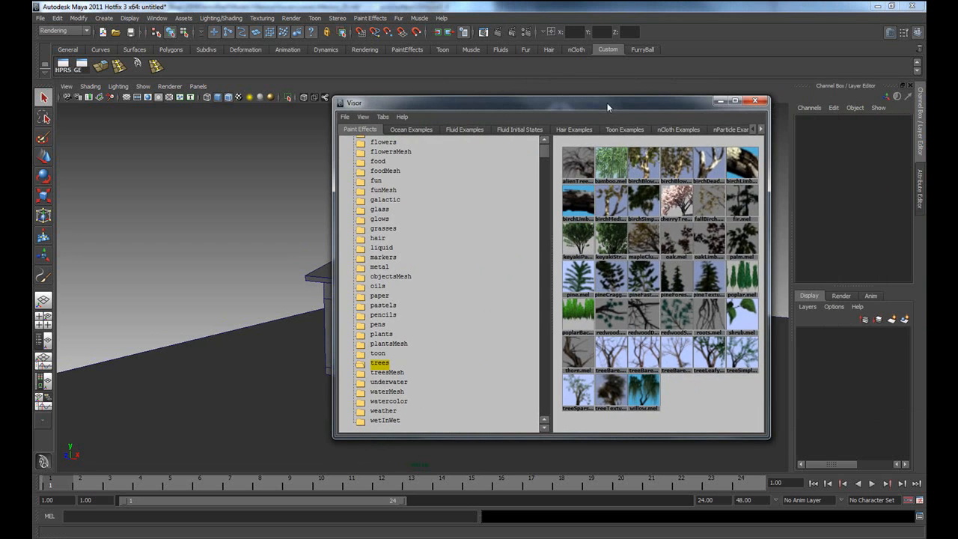
left_click(612, 171)
left_click_drag(577, 105, 957, 127)
left_click_drag(271, 364, 276, 325)
left_click_drag(436, 392, 490, 389, "alt")
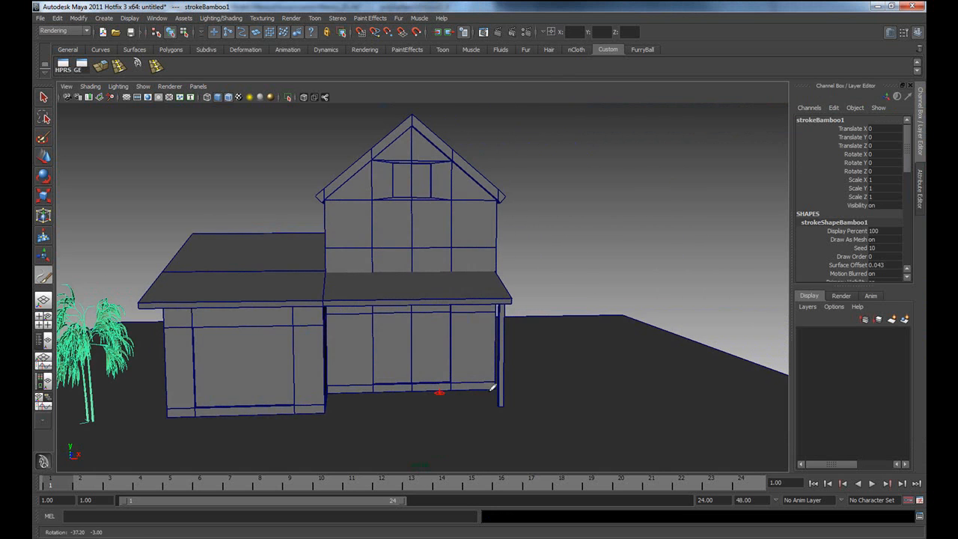
Select the bamboo stroke with the Scale tool active and center its pivot.
key("q")
left_click(587, 285)
left_click_drag(415, 408, 515, 385, "alt")
left_click(254, 323)
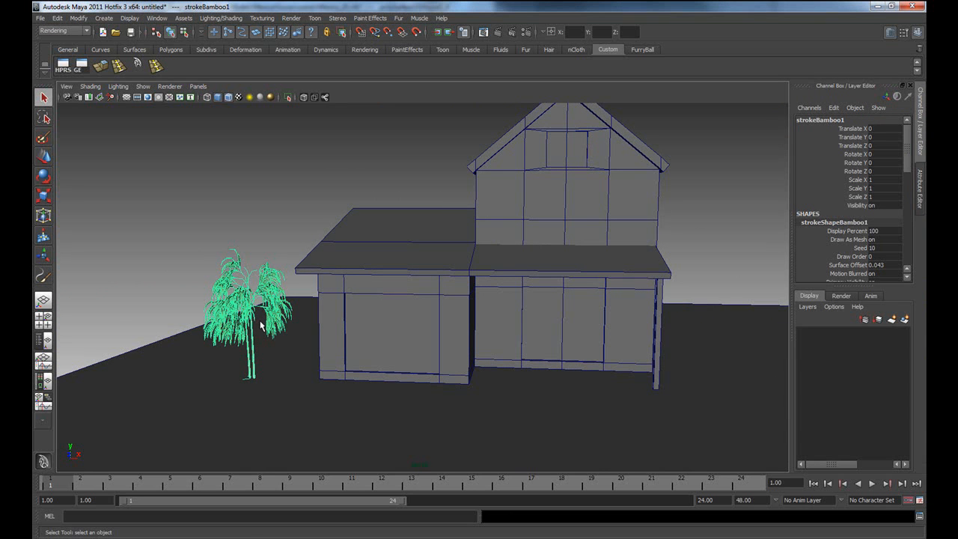
key("w")
key("r")
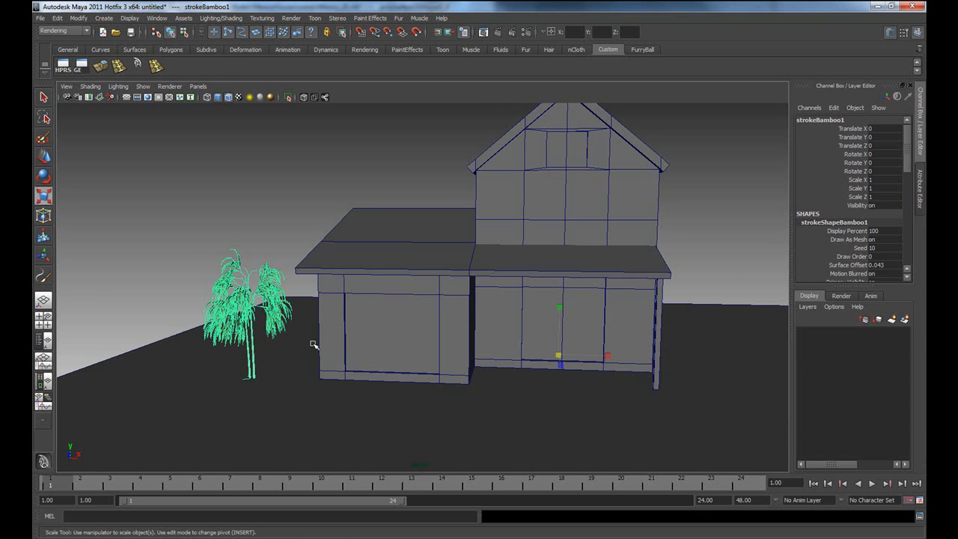
left_click(103, 18)
mouse_move(123, 20)
mouse_move(78, 18)
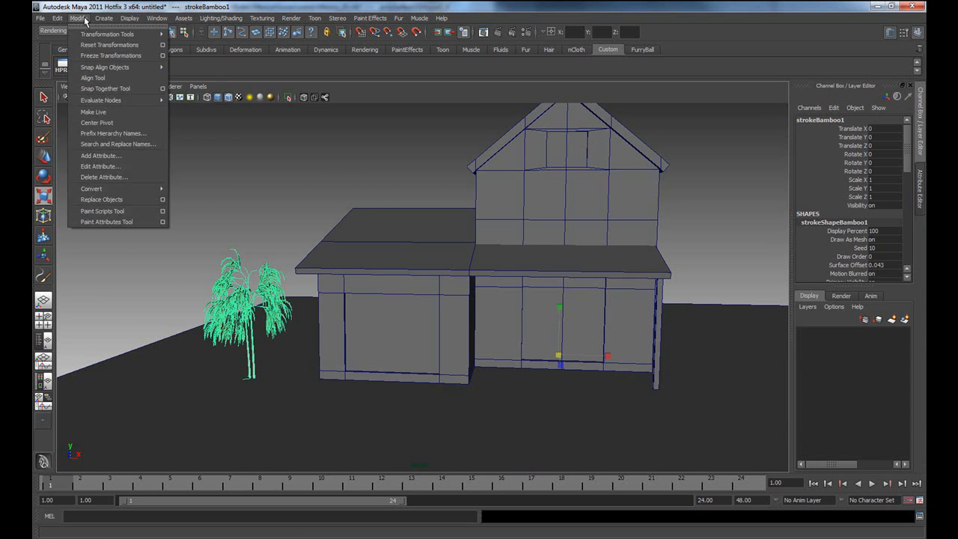
left_click(91, 122)
Move the bamboo's pivot down to the base of its trunks.
key("Insert")
left_click_drag(312, 323, 342, 313, "alt")
key("f")
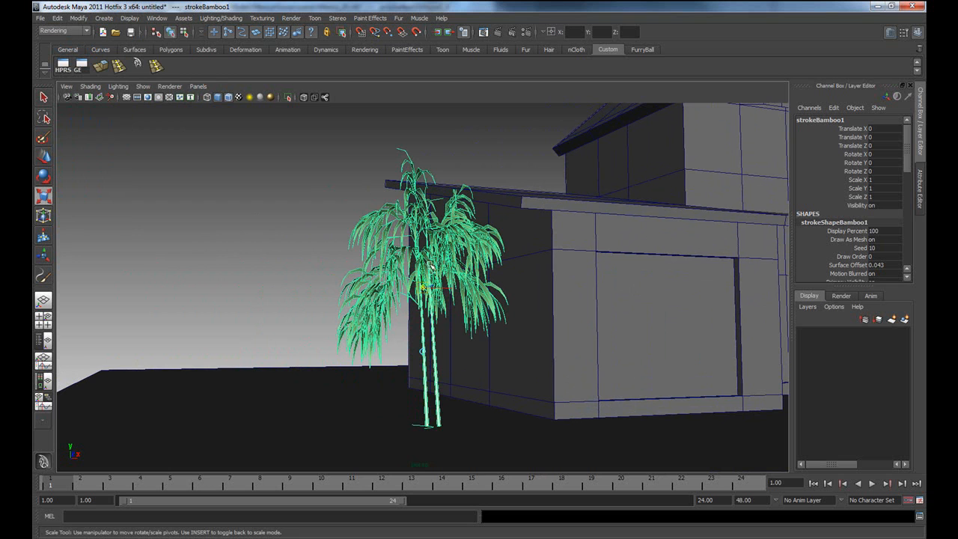
mouse_move(424, 286)
left_mouse_down()
mouse_move(432, 411)
mouse_move(465, 420)
mouse_move(629, 388)
mouse_move(604, 364)
mouse_move(541, 359)
left_mouse_up()
key("Insert")
Scale the bamboo uniformly to 1.975, move it beside the house to about X -4.374 and Z -8.294, and deselect it.
right_click_drag(541, 359, 480, 344, "alt")
key("w")
left_click_drag(481, 343, 400, 342, "alt")
left_click_drag(456, 322, 440, 344)
left_click_drag(513, 346, 439, 344, "alt")
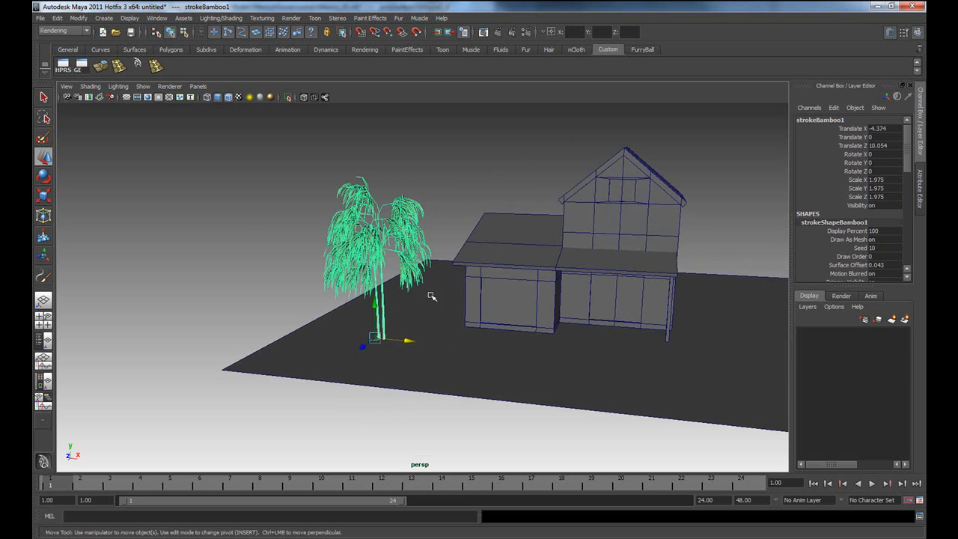
left_click_drag(375, 341, 366, 346)
left_click_drag(435, 287, 405, 314)
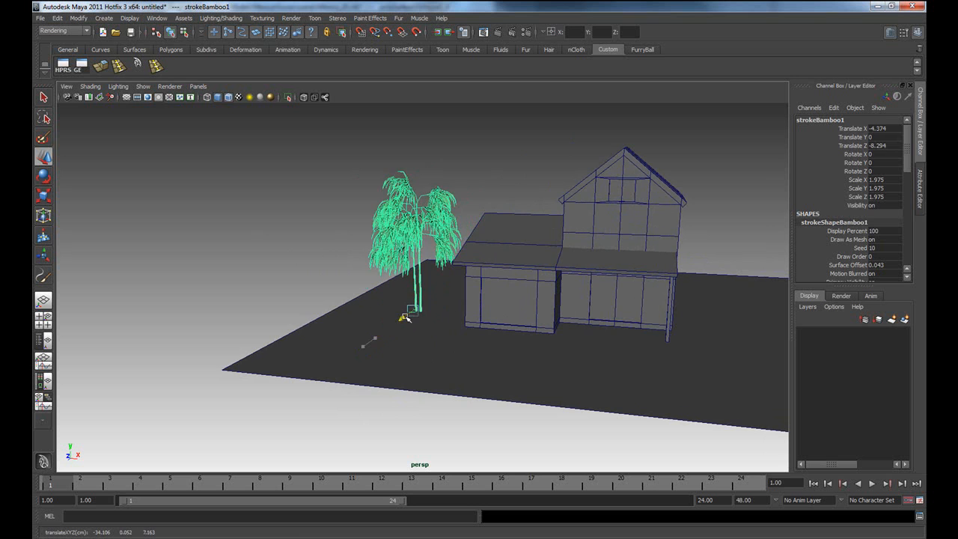
left_click(303, 248)
Create a basic single-node camera in the scene.
middle_click_drag(529, 292, 419, 333, "alt")
left_click_drag(428, 337, 395, 348, "alt")
right_click_drag(395, 349, 490, 357, "alt")
middle_click_drag(457, 380, 447, 354, "alt")
left_click_drag(446, 354, 437, 352, "alt")
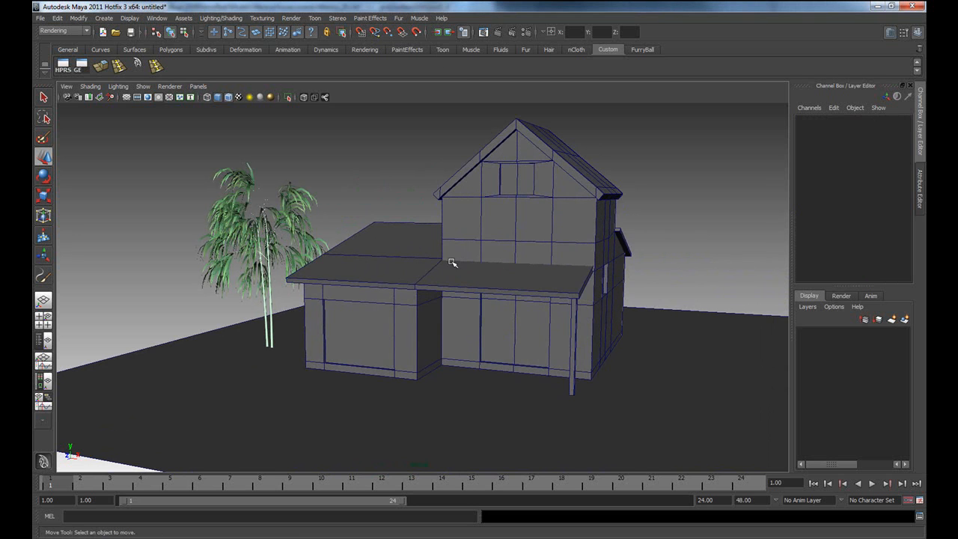
left_click_drag(346, 301, 342, 297, "alt")
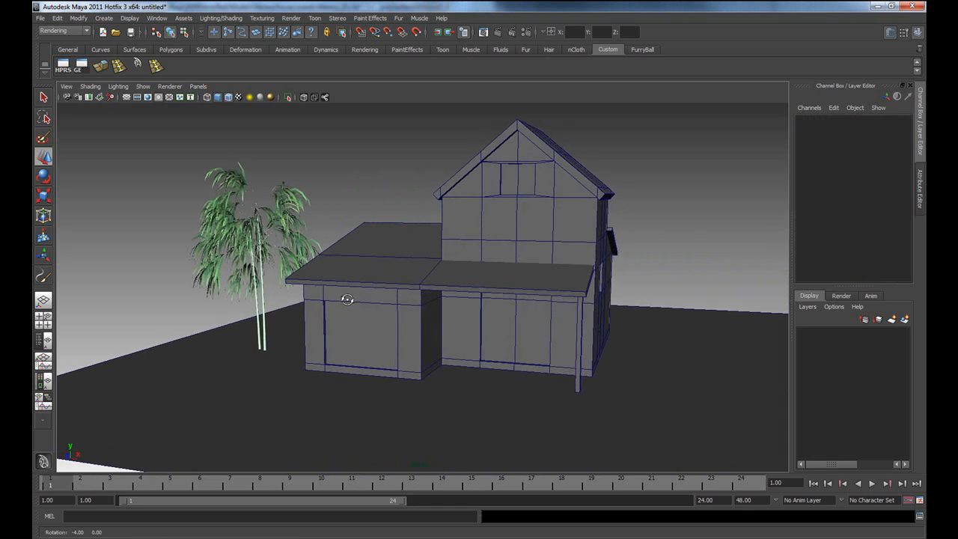
left_click(107, 20)
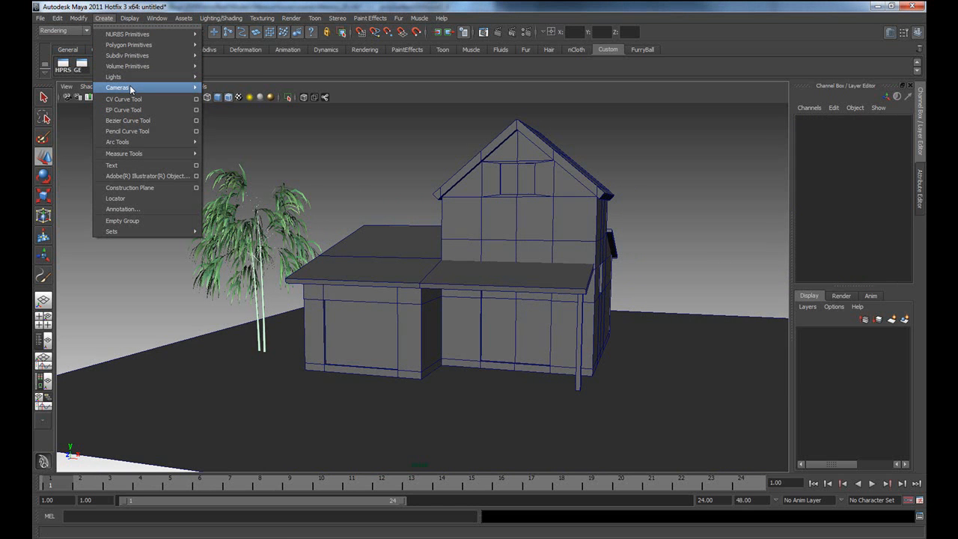
mouse_move(131, 88)
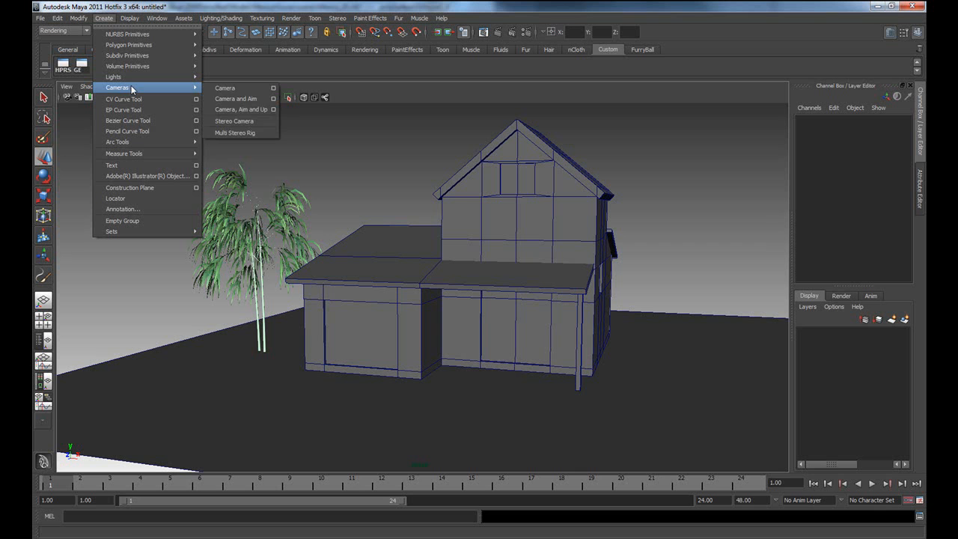
left_click(226, 88)
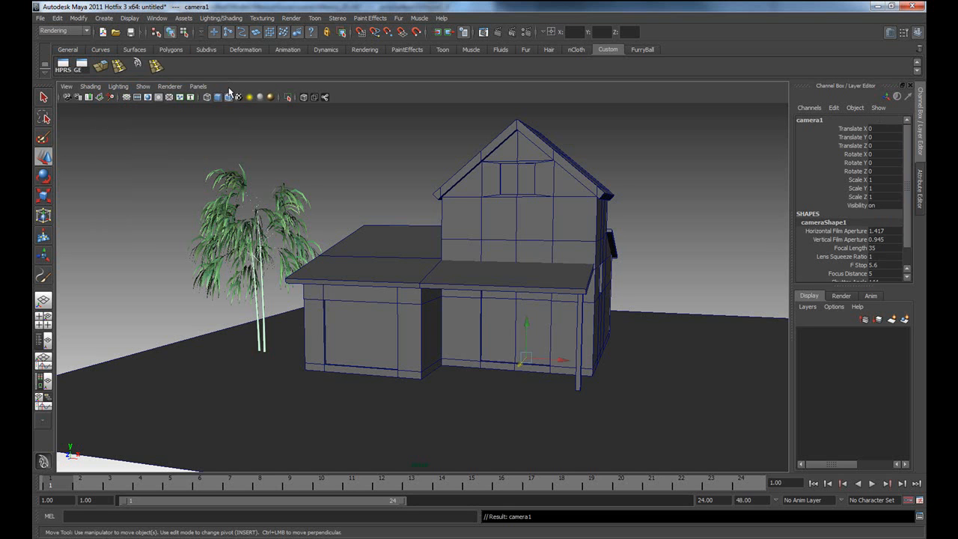
Scale the camera uniformly to about 2.404 and move it in front of the house to about X 8.445, Y 1.228, Z 21.992.
left_click_drag(427, 323, 444, 337, "alt")
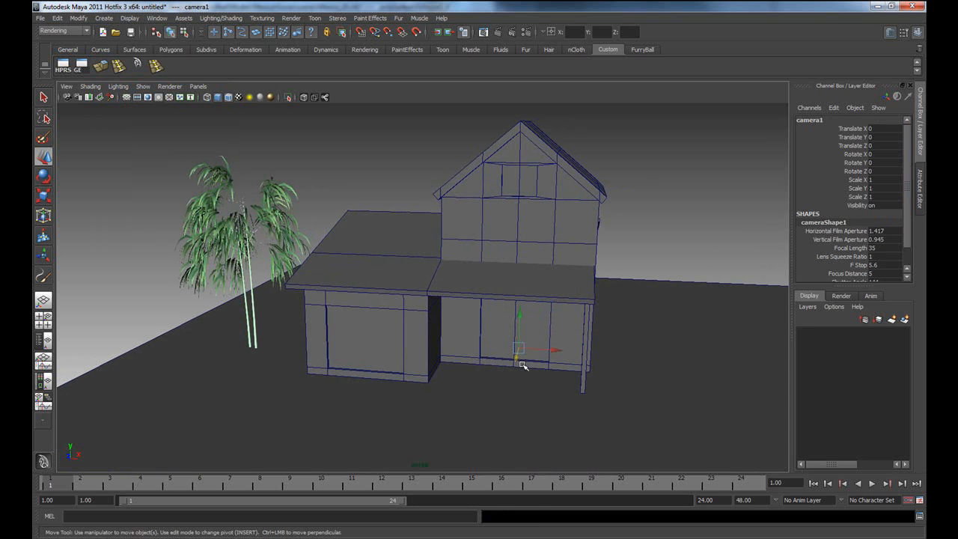
left_click_drag(520, 358, 547, 417)
key("r")
left_click_drag(392, 375, 417, 373, "alt")
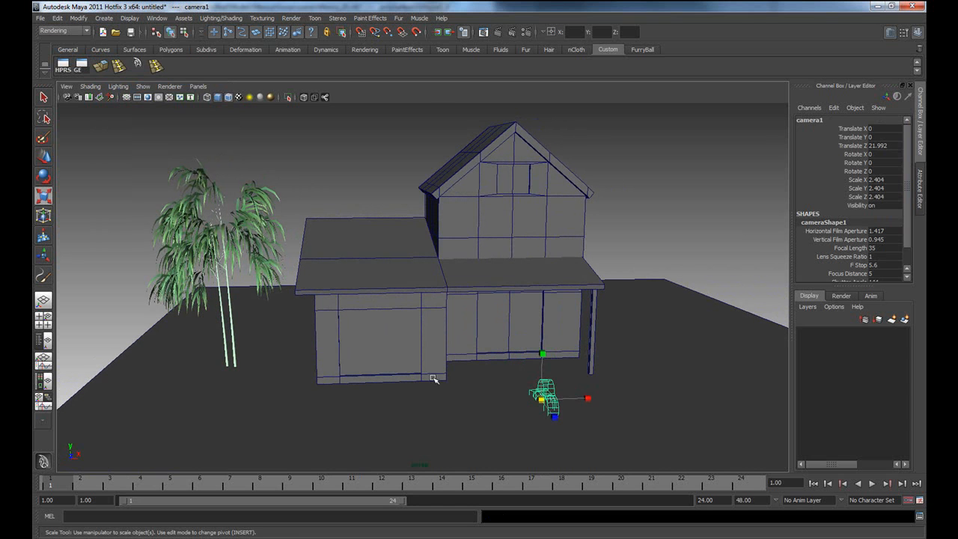
key("w")
left_click_drag(544, 384, 648, 388)
Switch to the four-view layout and make the top view look through the new camera.
key("space")
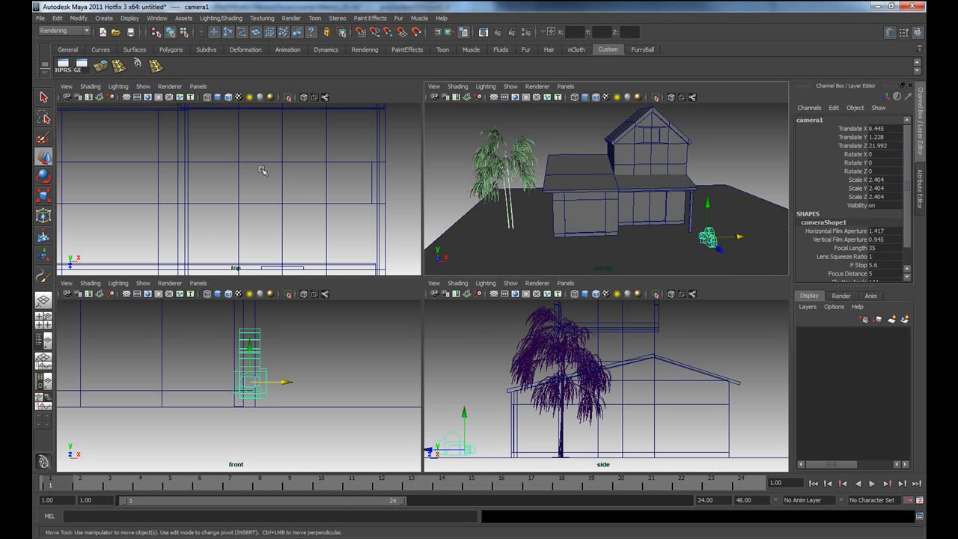
left_click(198, 87)
mouse_move(234, 98)
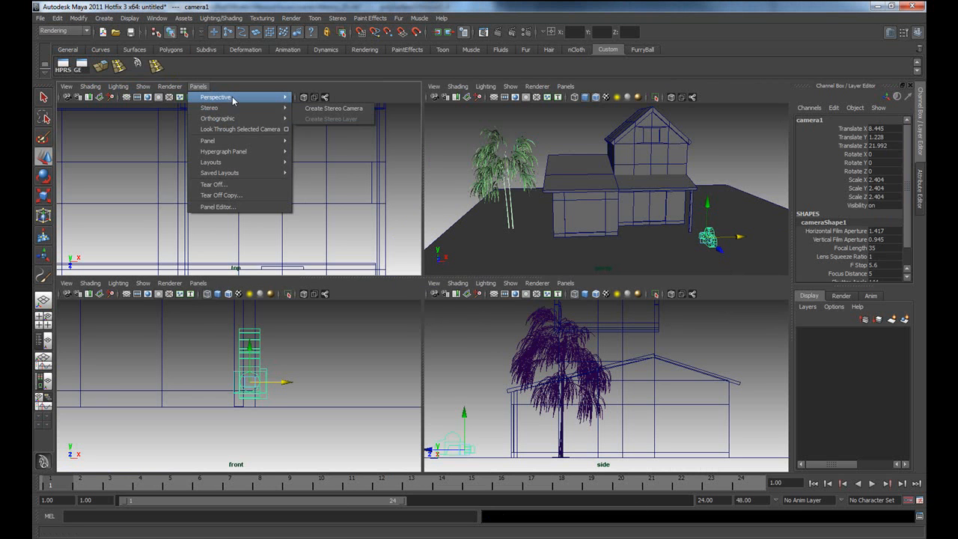
left_click(318, 98)
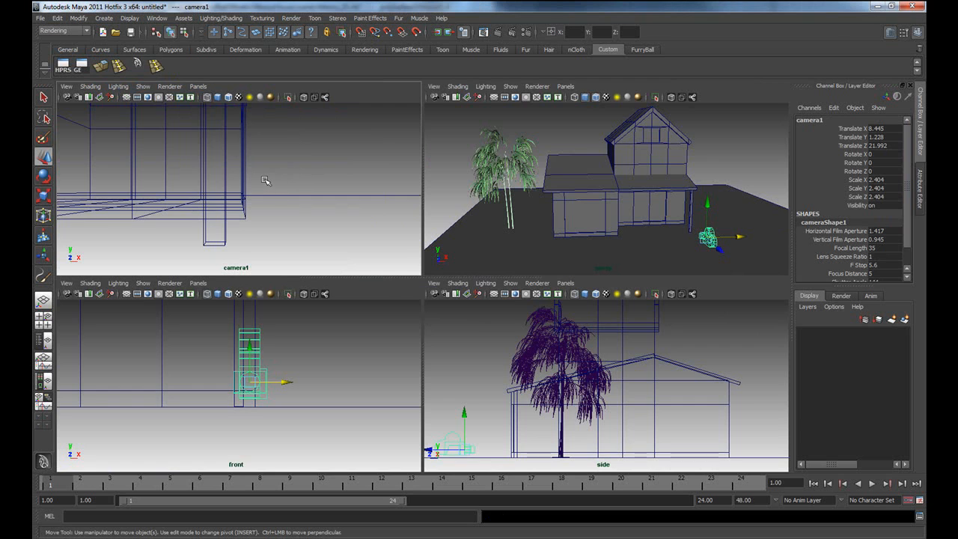
Enlarge the camera view with smooth shading and frame the house from about X 20.483, Y 7.067, Z 52.527.
key("space")
right_click_drag(551, 265, 262, 247, "alt")
middle_click_drag(262, 247, 331, 283, "alt")
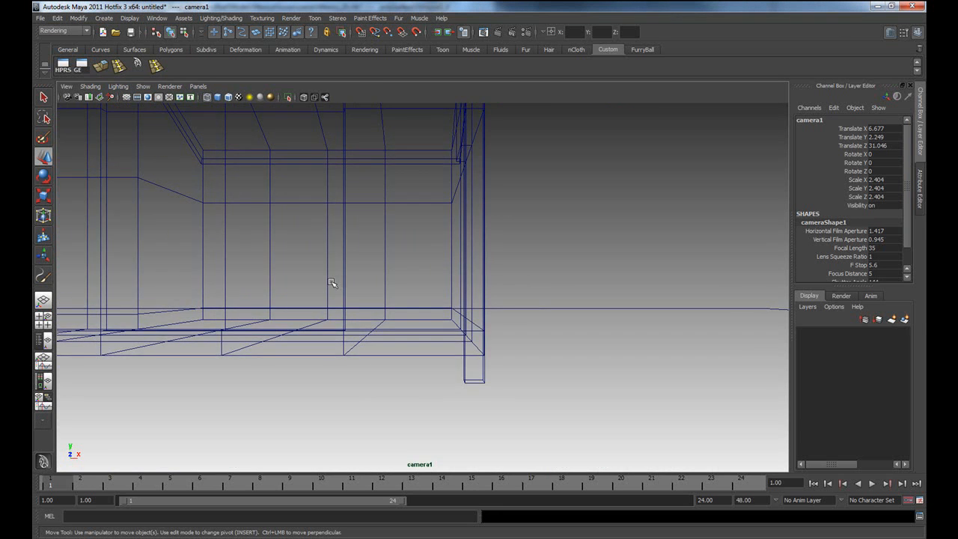
key("5")
right_click_drag(516, 307, 347, 269, "alt")
middle_click_drag(344, 268, 527, 397, "alt")
right_click_drag(527, 397, 433, 364, "alt")
left_click_drag(432, 364, 380, 352, "alt")
middle_click_drag(381, 350, 471, 417, "alt")
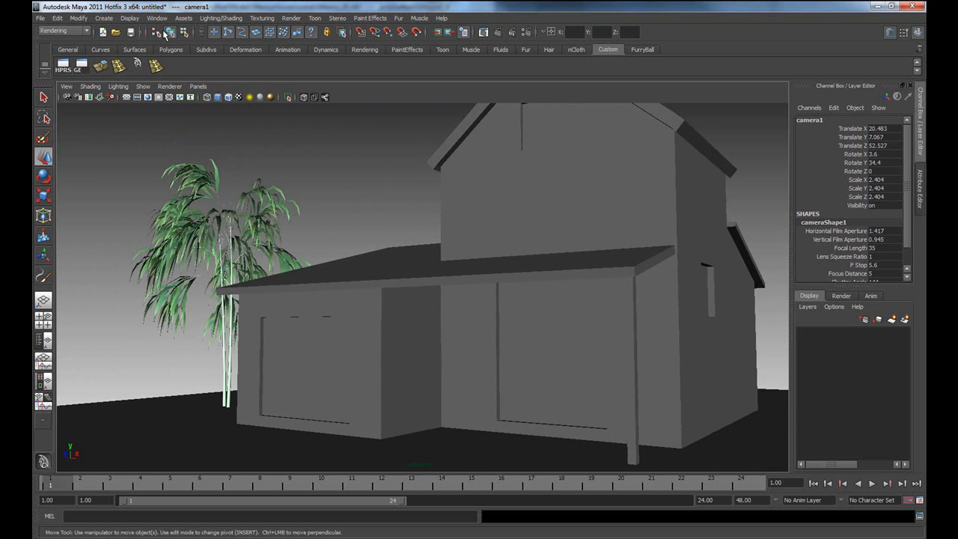
Show the resolution gate and reframe the camera to about X 19.443, Y 9.357, Z 53.181, with a Y rotation of 30.
left_click(147, 98)
left_click_drag(453, 265, 400, 310, "alt")
middle_click_drag(400, 310, 410, 305, "alt")
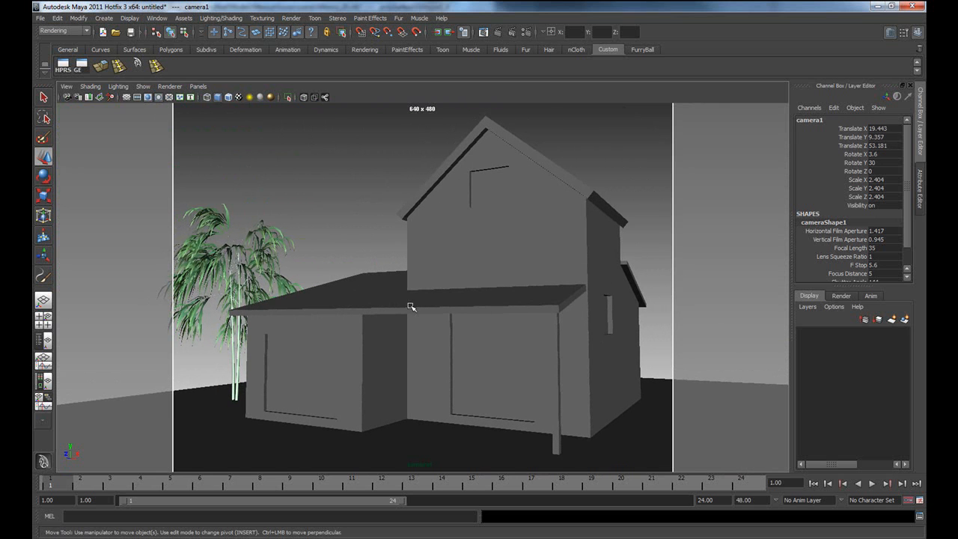
Rotate the ground plane about 19.162 degrees around Y and move it backward along Z to extend the ground behind the house.
left_click(238, 421)
key("r")
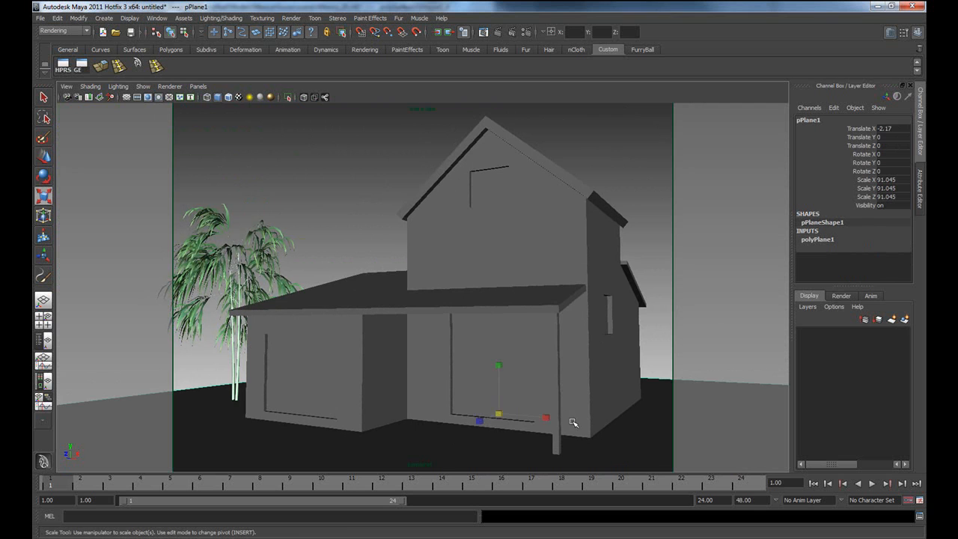
left_click_drag(548, 423, 599, 423)
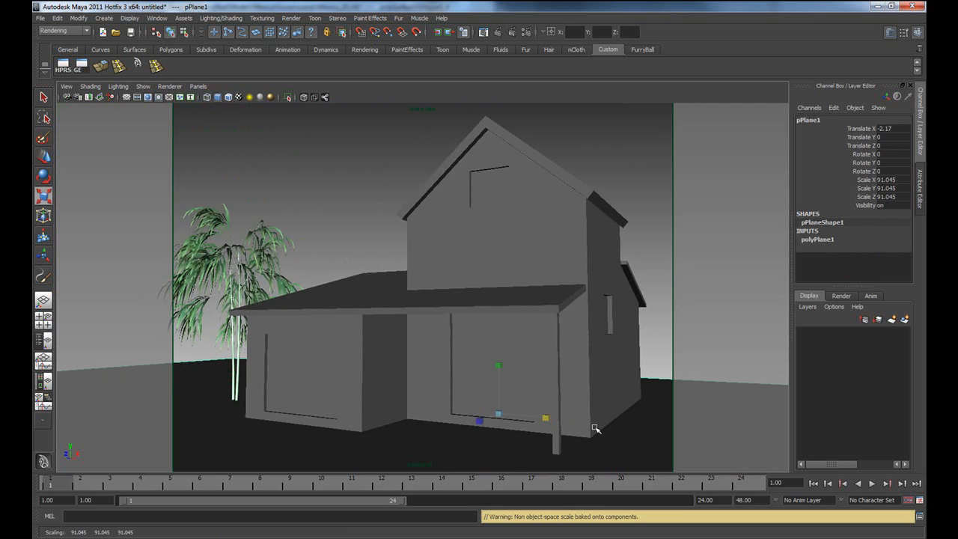
key("e")
left_click_drag(504, 423, 522, 421)
left_click(349, 195)
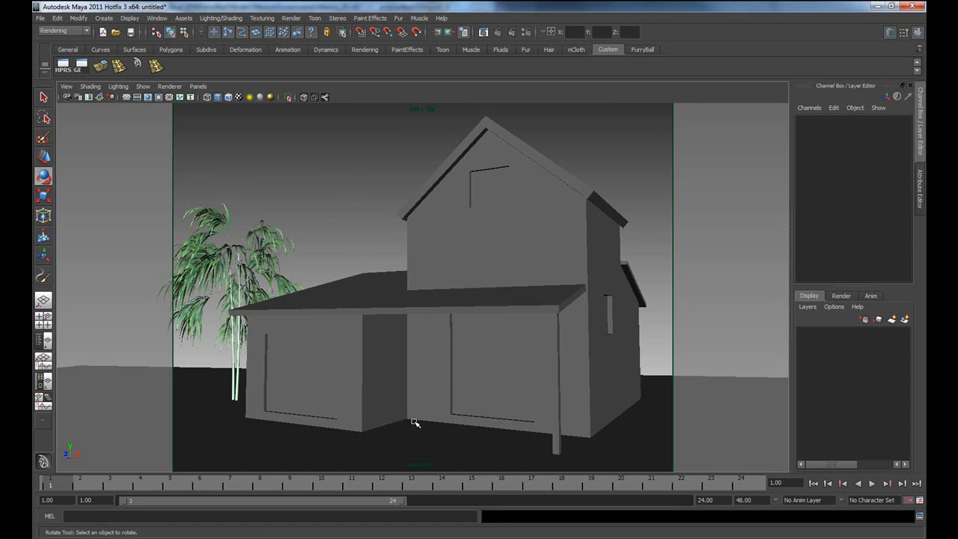
left_click(397, 438)
key("w")
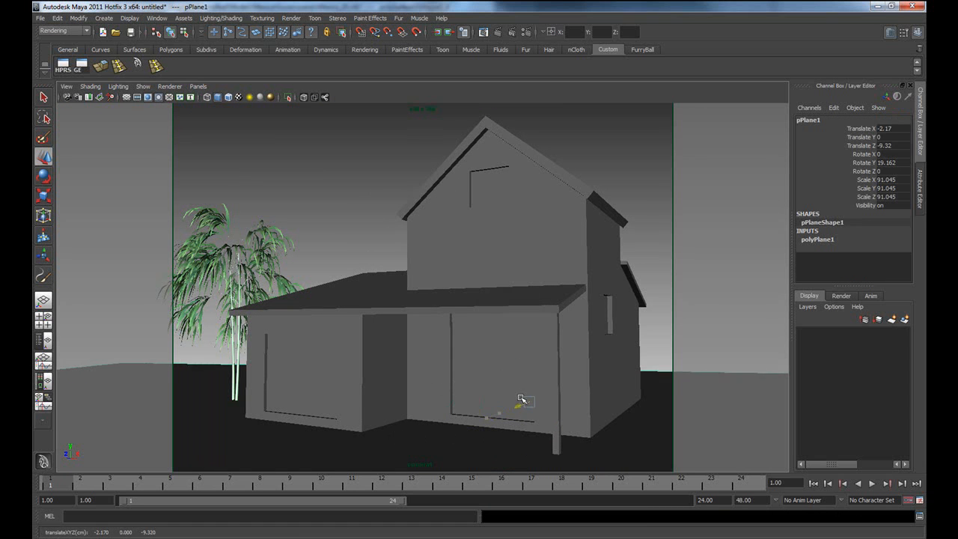
left_click(382, 222)
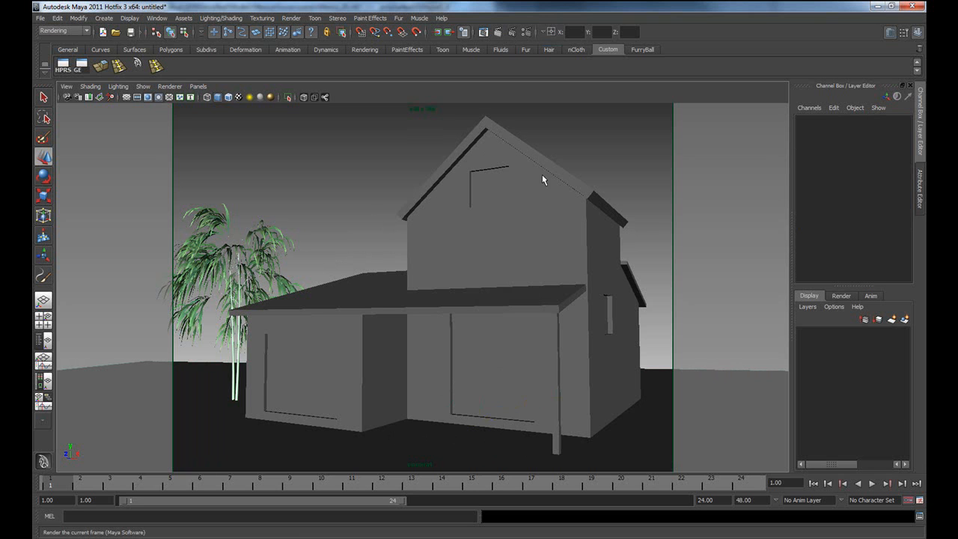
Render the current frame through the camera, inspect the result in a smaller Render View, and close the render windows.
left_click(483, 31)
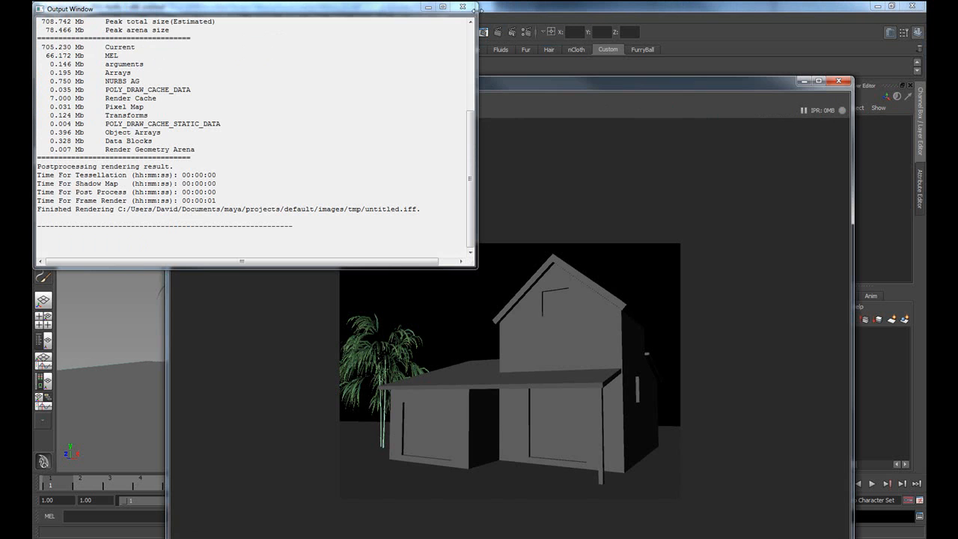
left_click(463, 7)
left_click_drag(539, 83, 516, 38)
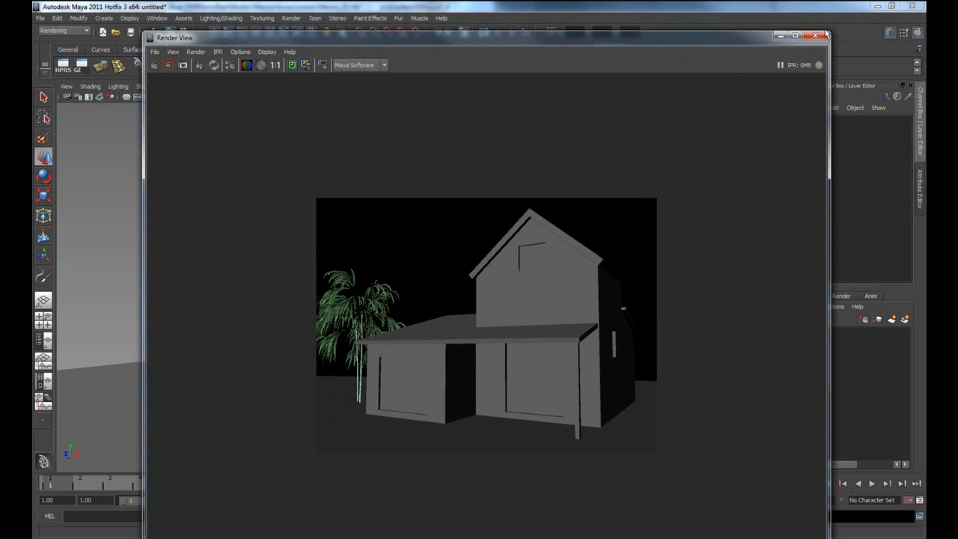
left_click_drag(826, 34, 652, 193)
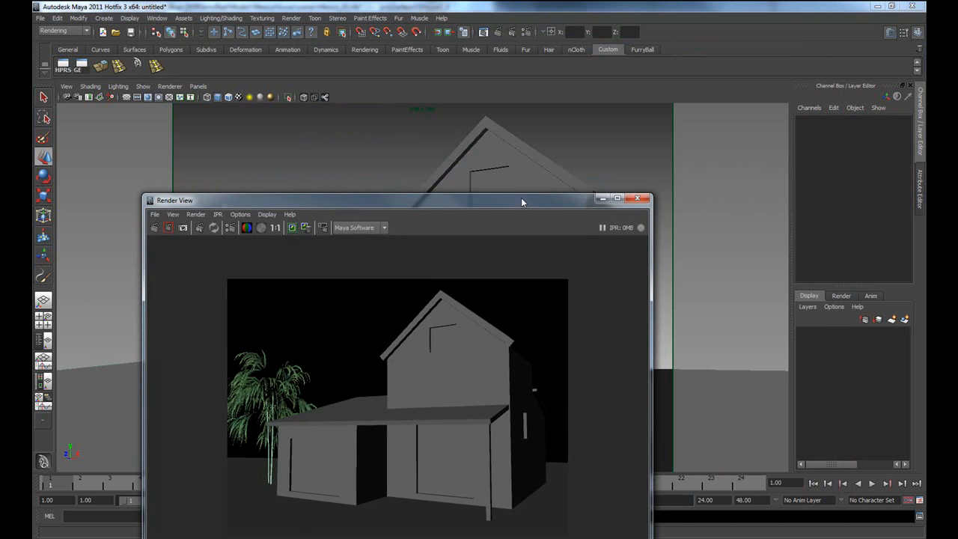
left_click_drag(521, 197, 528, 143)
left_click(638, 133)
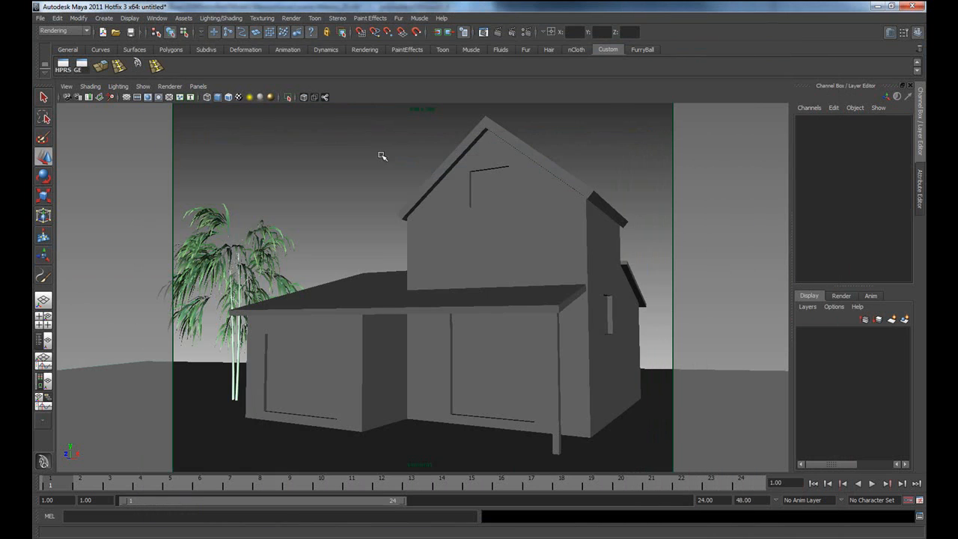
Return to the full perspective view and create a directional light.
key("space")
key("space")
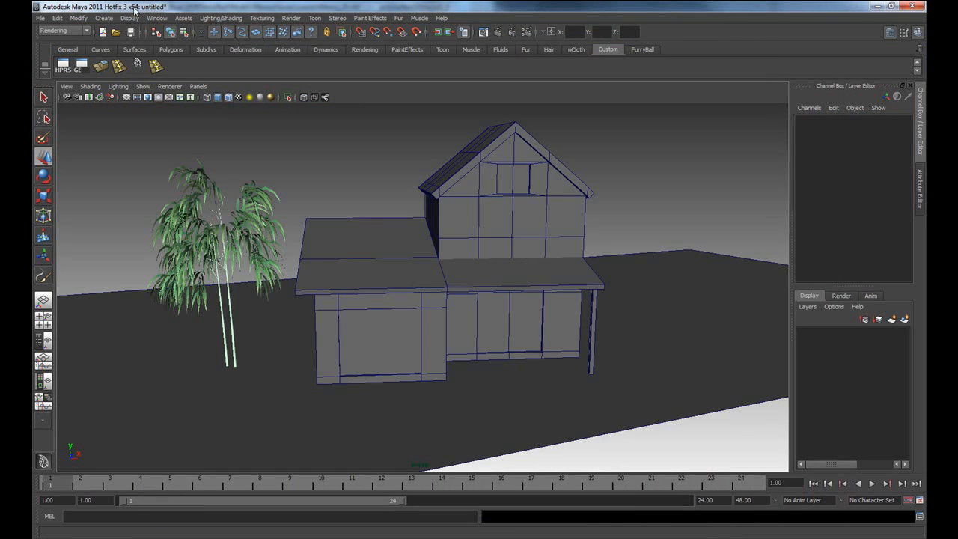
left_click(103, 17)
mouse_move(130, 77)
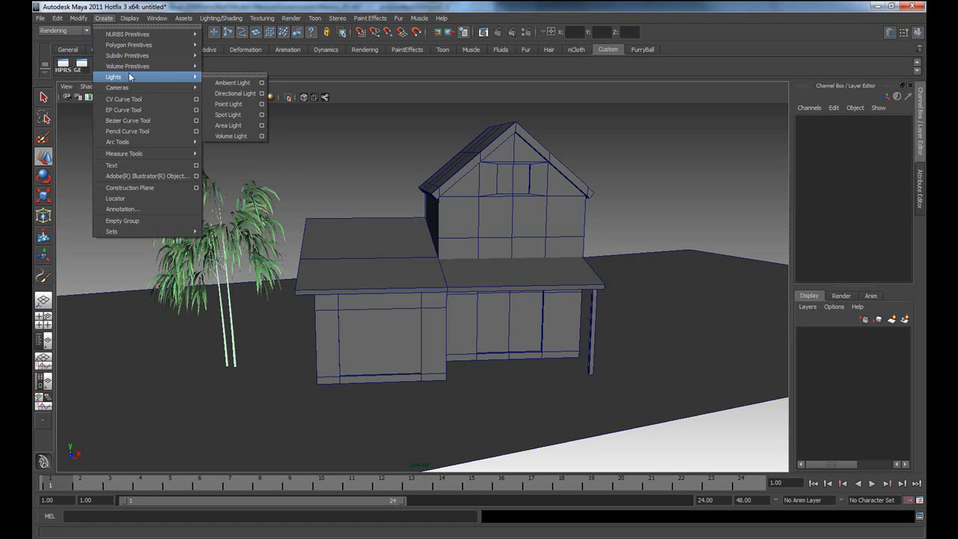
left_click(235, 93)
Scale the directional light uniformly to about 9.182 and raise it above the roof to about Y 29.75.
key("r")
left_click_drag(511, 343, 567, 336)
key("w")
left_click_drag(503, 337, 512, 98)
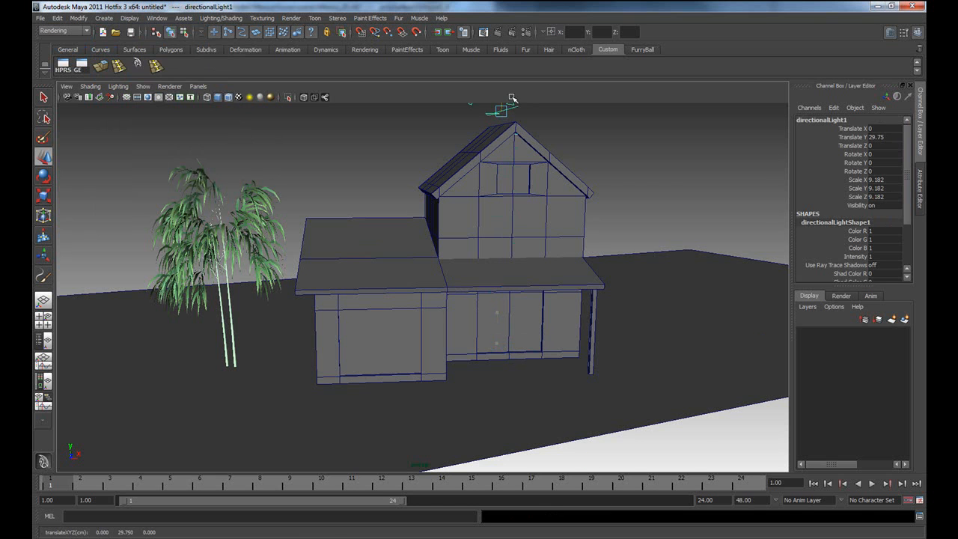
Rotate the directional light to about 77.313 degrees in Y and move it sideways to about X 21.644.
key("f")
left_click_drag(261, 357, 314, 350, "alt")
key("e")
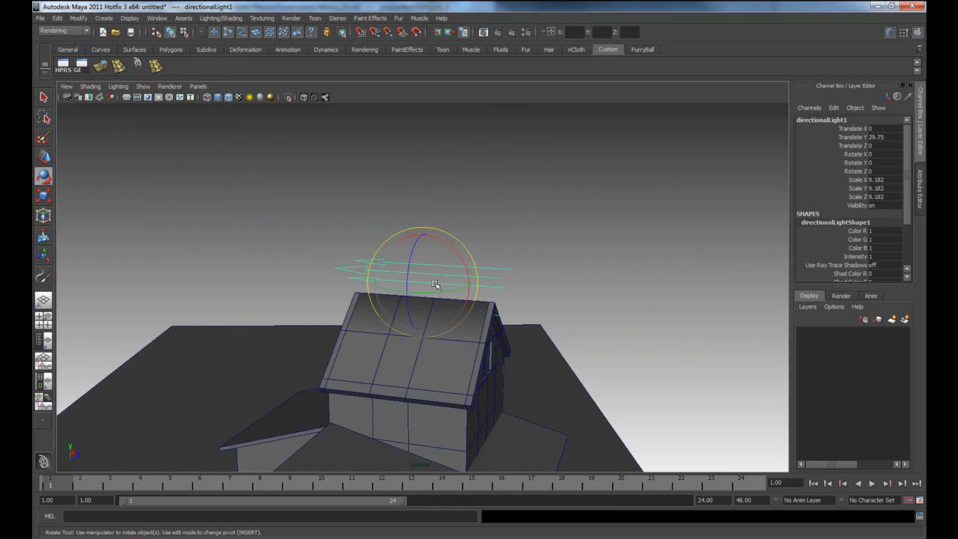
left_click_drag(430, 292, 483, 284)
left_click_drag(532, 321, 645, 286, "alt")
key("w")
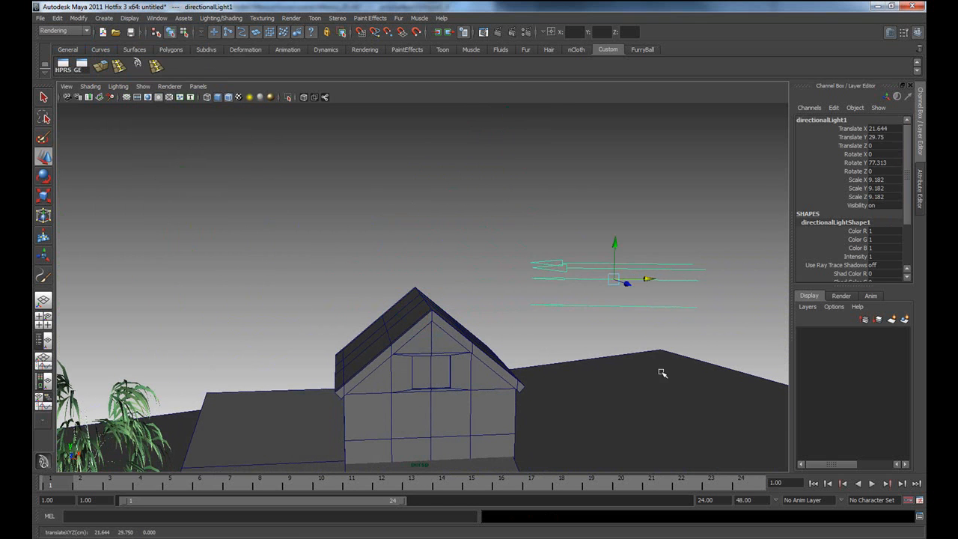
Tilt the directional light to about 30.157 degrees in Z and move it to about X 35.215, Y 38.512, Z 11.261.
right_click_drag(618, 346, 398, 378, "alt")
left_click_drag(399, 378, 587, 366, "alt")
key("e")
left_click_drag(537, 246, 526, 258)
mouse_move(569, 331)
left_mouse_down("alt")
mouse_move(491, 333)
mouse_move(601, 349)
mouse_move(567, 347)
left_mouse_up("alt")
key("w")
left_click_drag(496, 341, 403, 376, "alt")
left_click_drag(404, 376, 456, 358, "alt")
left_click_drag(528, 315, 587, 321)
left_click_drag(562, 380, 542, 367, "alt")
key("e")
left_click_drag(584, 266, 552, 237)
key("w")
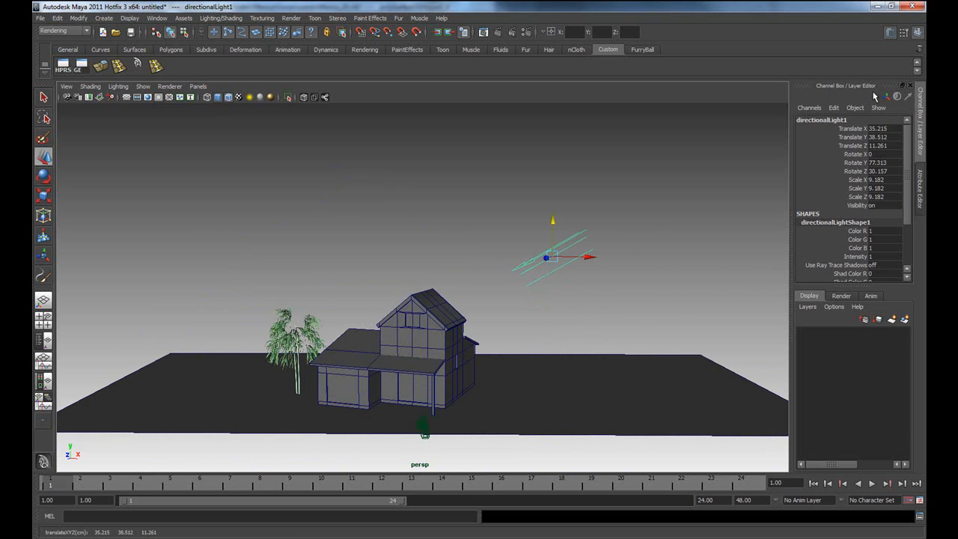
Enable depth map shadows in the directional light's attributes and set the shadow map resolution to 1292.
left_click(921, 184)
left_click_drag(801, 279, 793, 373)
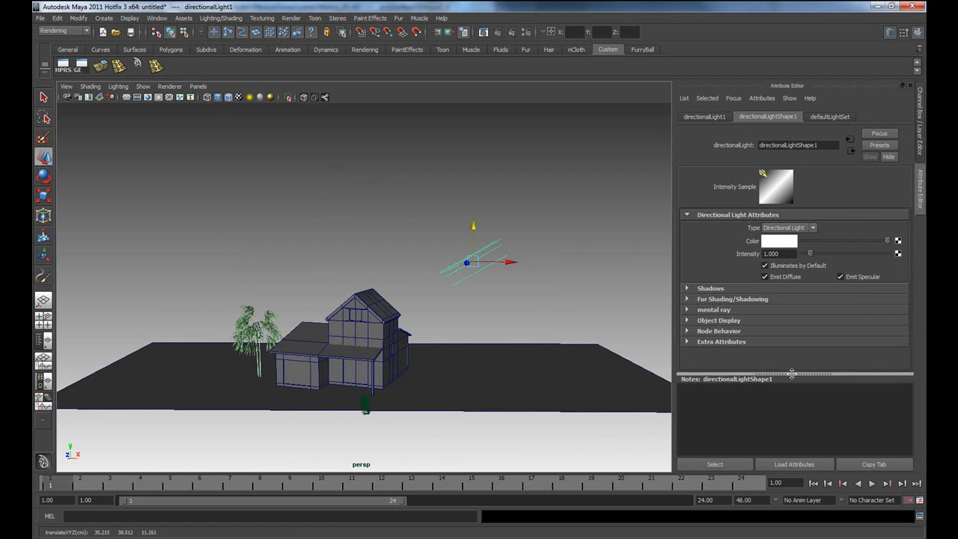
left_click(687, 289)
scroll(790, 277, "down", 2)
left_click(767, 262)
left_click_drag(812, 276, 816, 275)
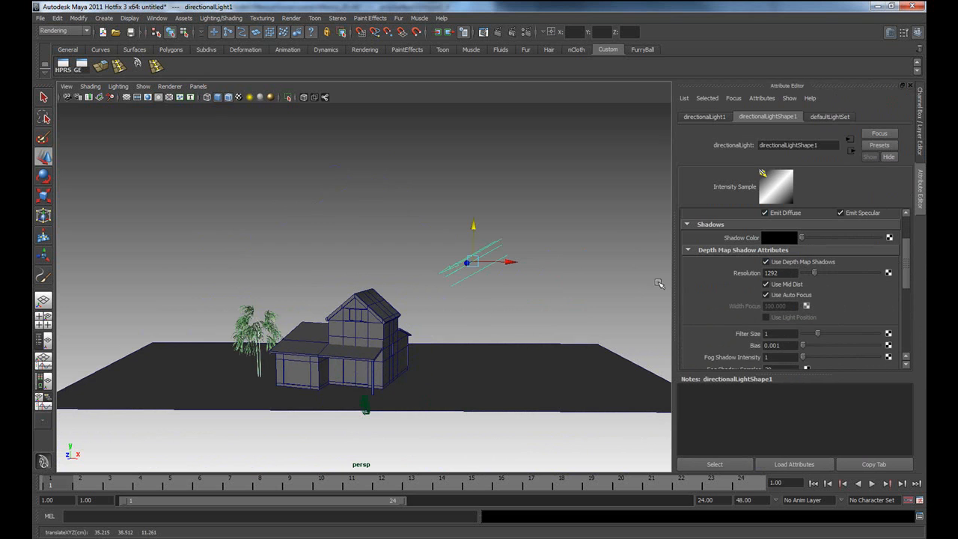
Render the scene through the camera to check the light's shadows, and close the output log window.
key("space")
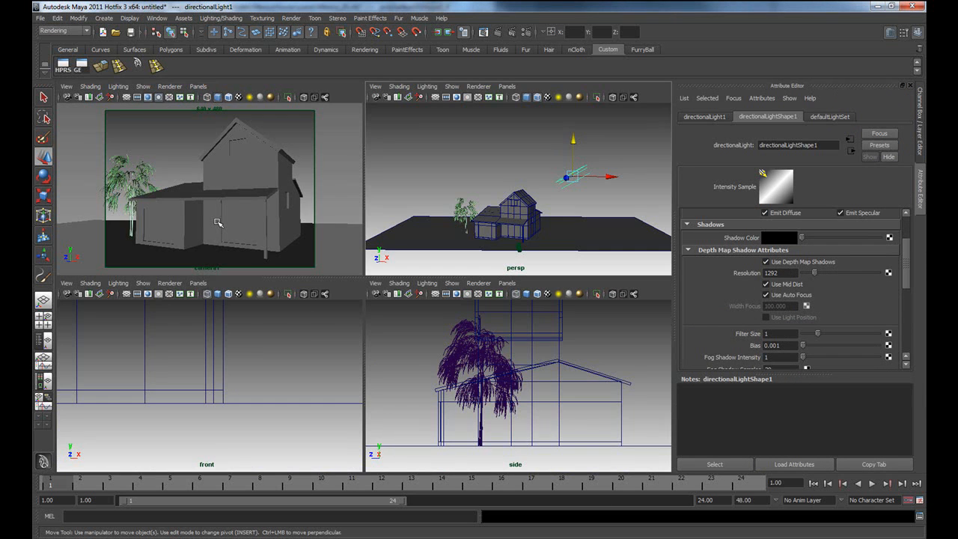
key("space")
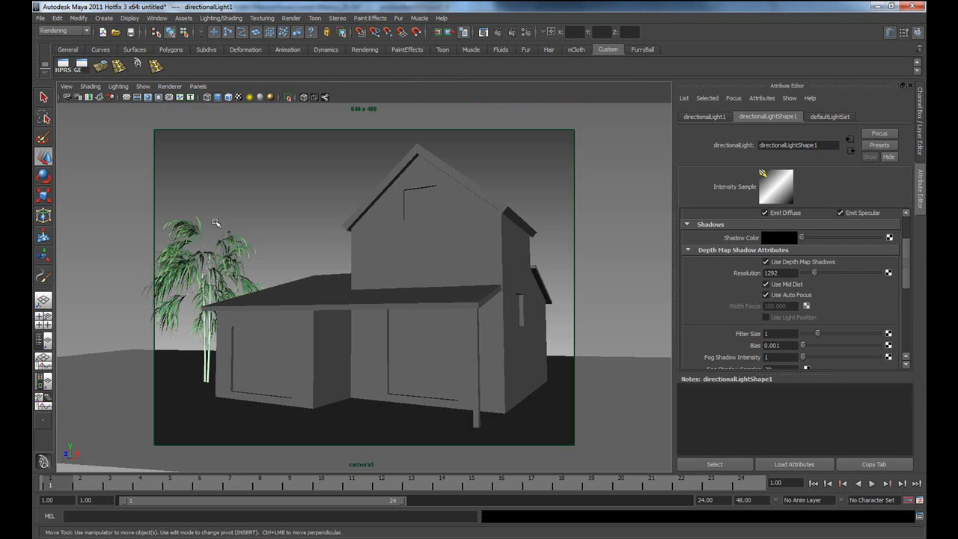
left_click(499, 31)
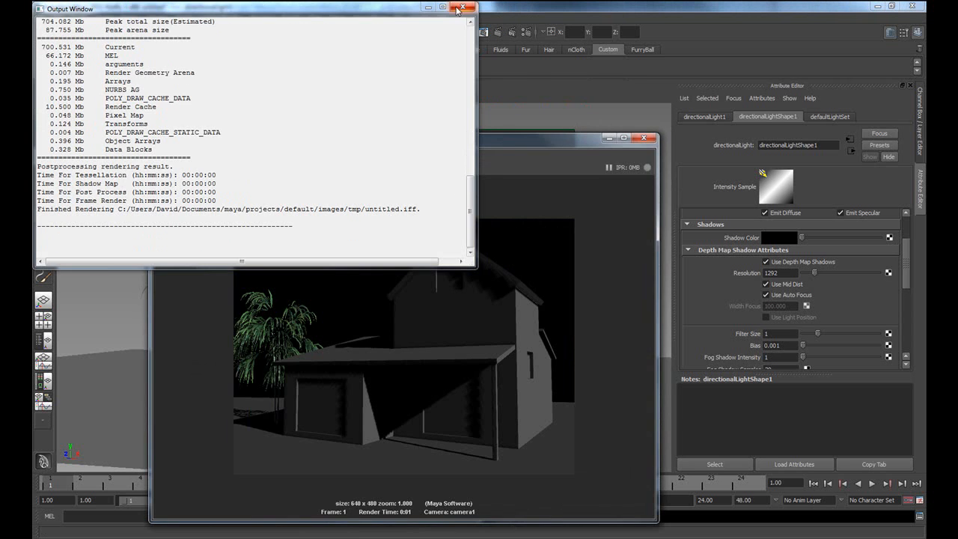
left_click(461, 8)
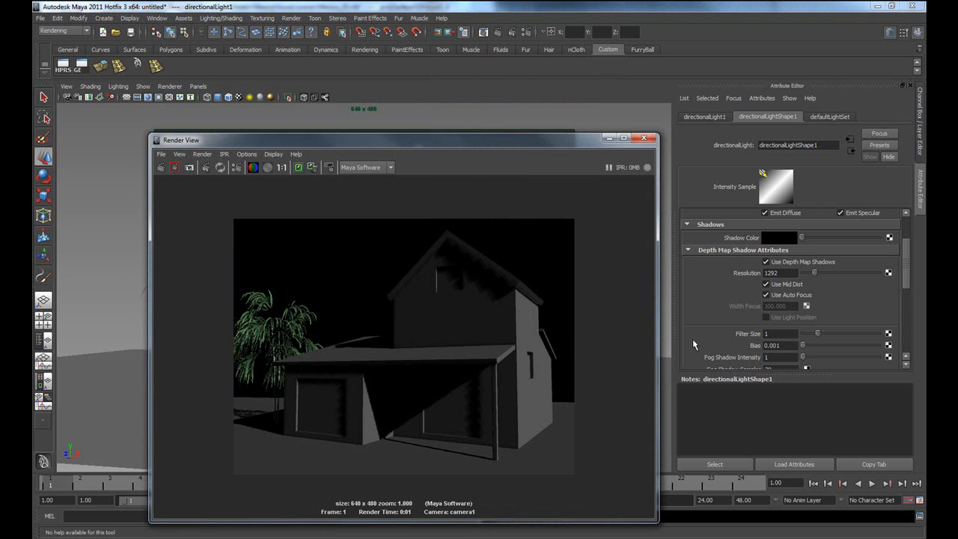
Raise the directional light's depth map shadow resolution to 2915.
left_click_drag(815, 273, 829, 273)
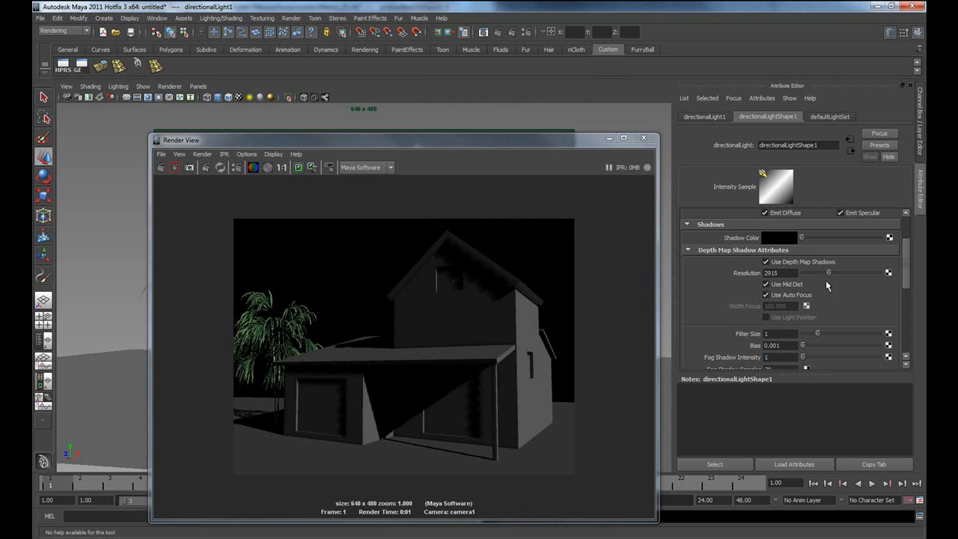
Set the directional light's shadow filter size to 2 and fog shadow intensity to 2, and re-render the camera view.
left_click(829, 334)
scroll(829, 337, "down", 1)
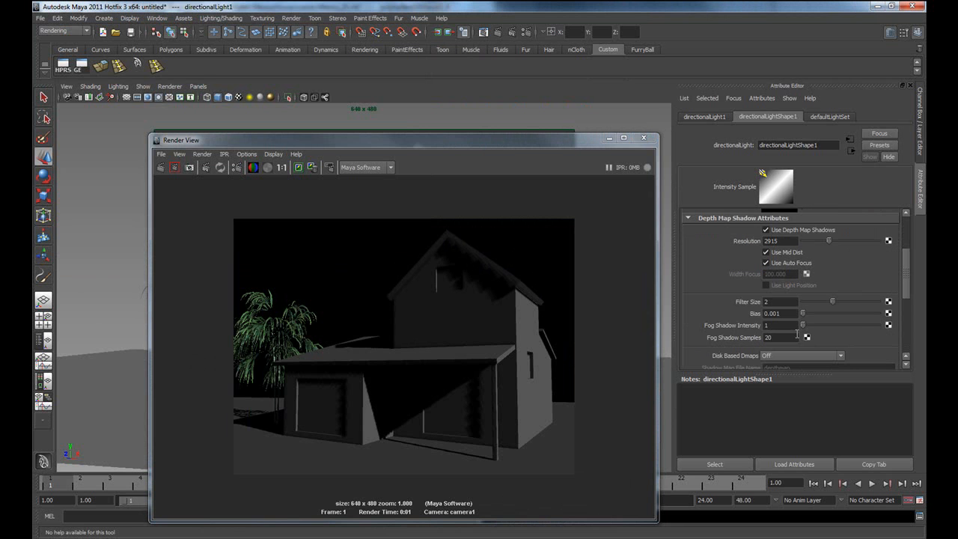
left_click(160, 167)
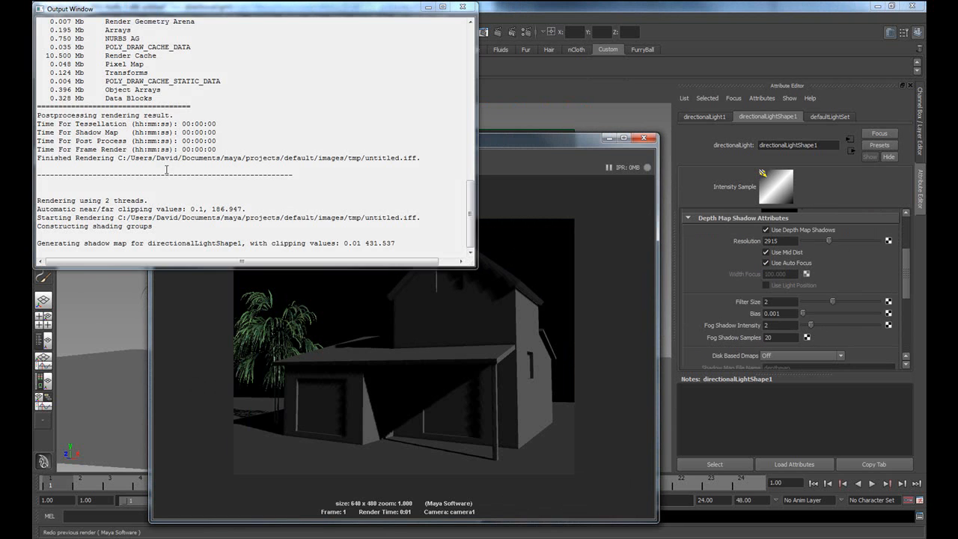
left_click(464, 7)
Raise the depth map shadow resolution to 6452 and render again, closing the output log window.
left_click_drag(827, 240, 861, 240)
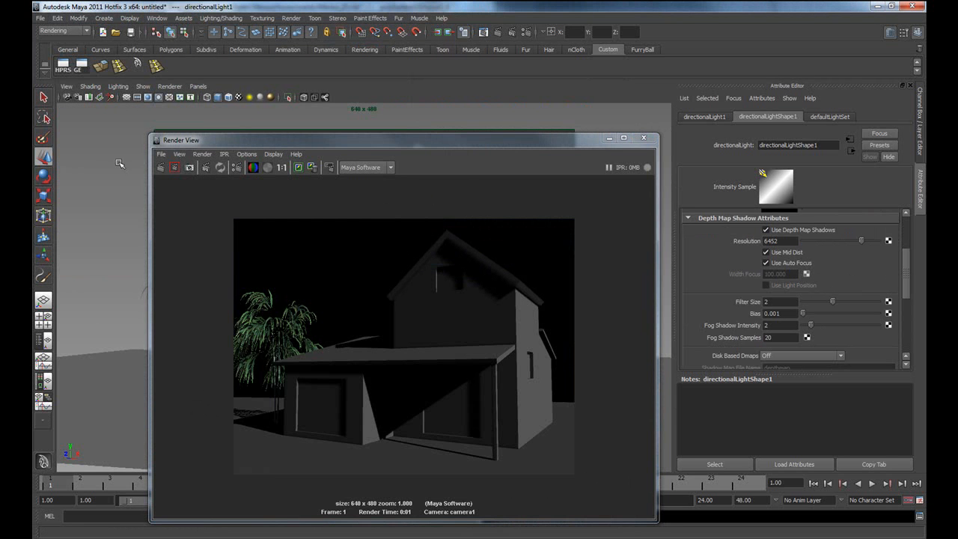
left_click(174, 167)
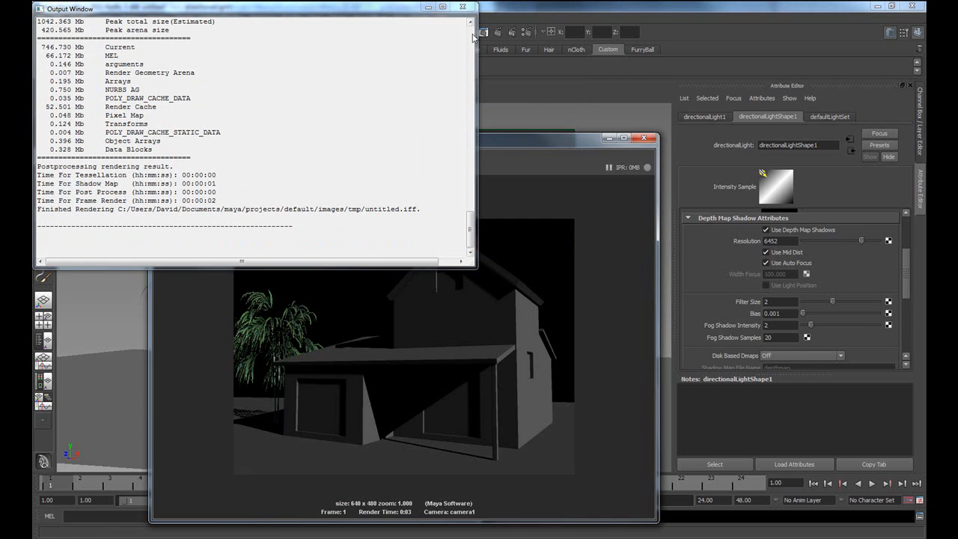
left_click(462, 6)
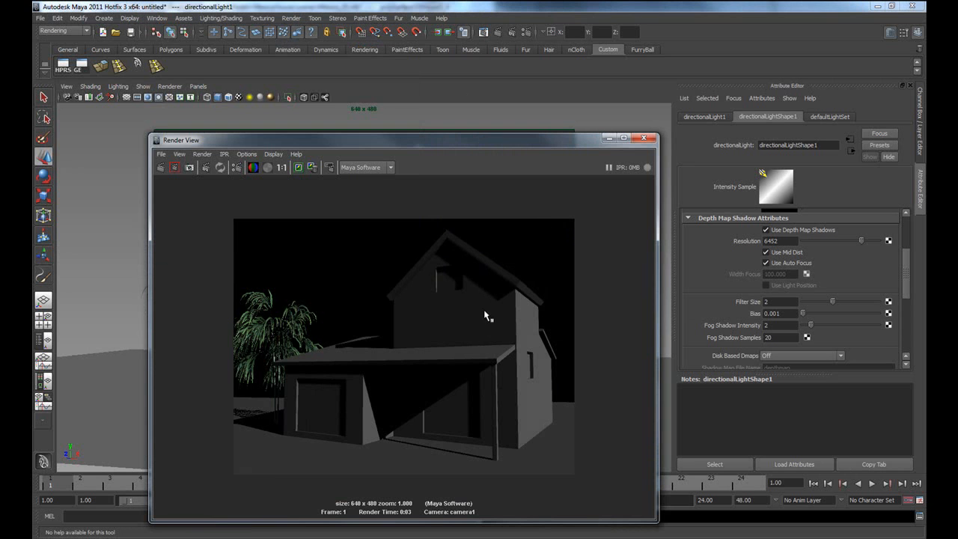
Increase the directional light's intensity to 1.793, re-render the scene to check it, and close the render and log windows.
scroll(839, 271, "up", 1)
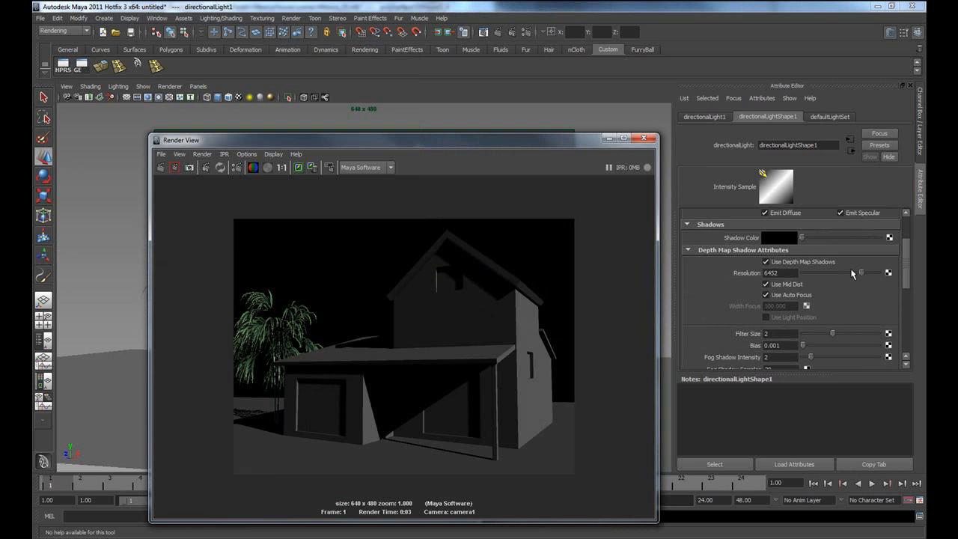
scroll(831, 276, "up", 2)
left_click_drag(817, 257, 814, 257)
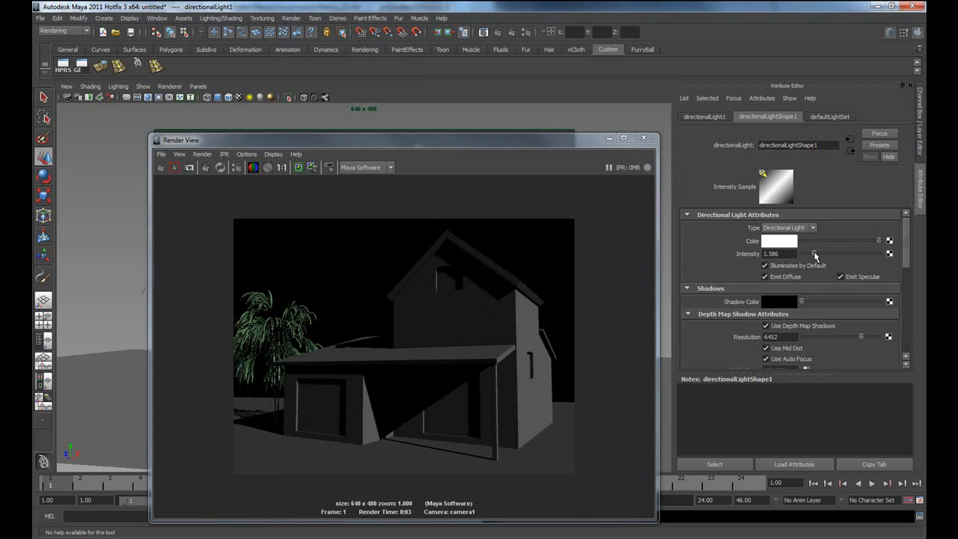
left_click(161, 167)
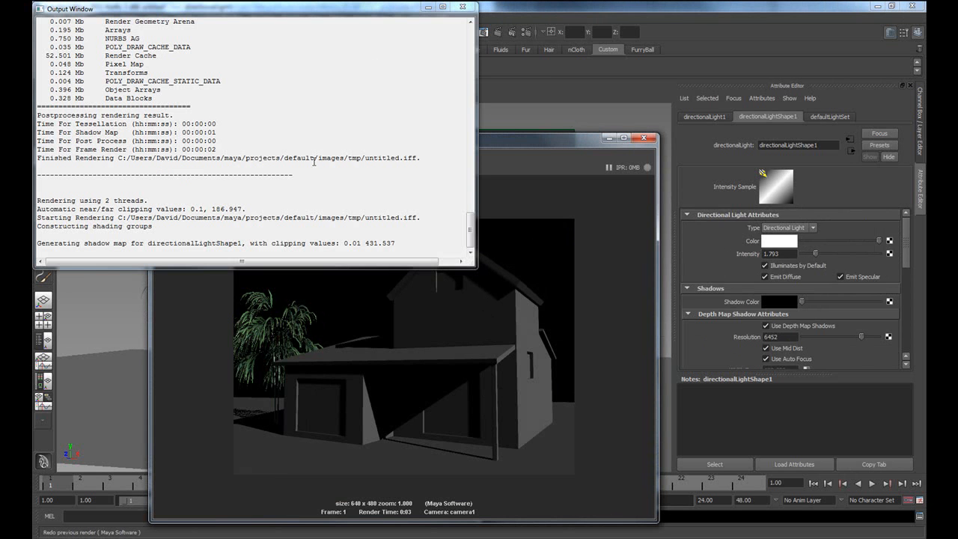
left_click(472, 9)
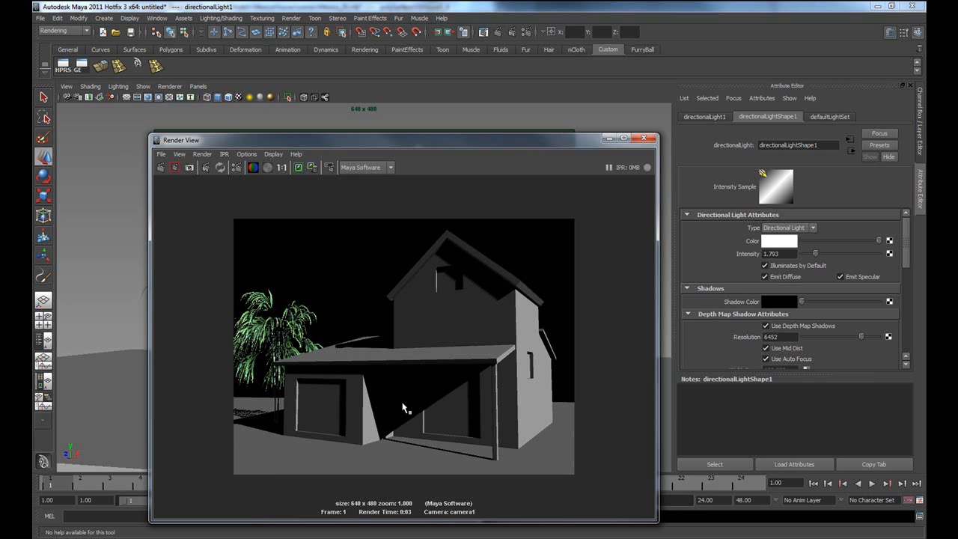
left_click(643, 138)
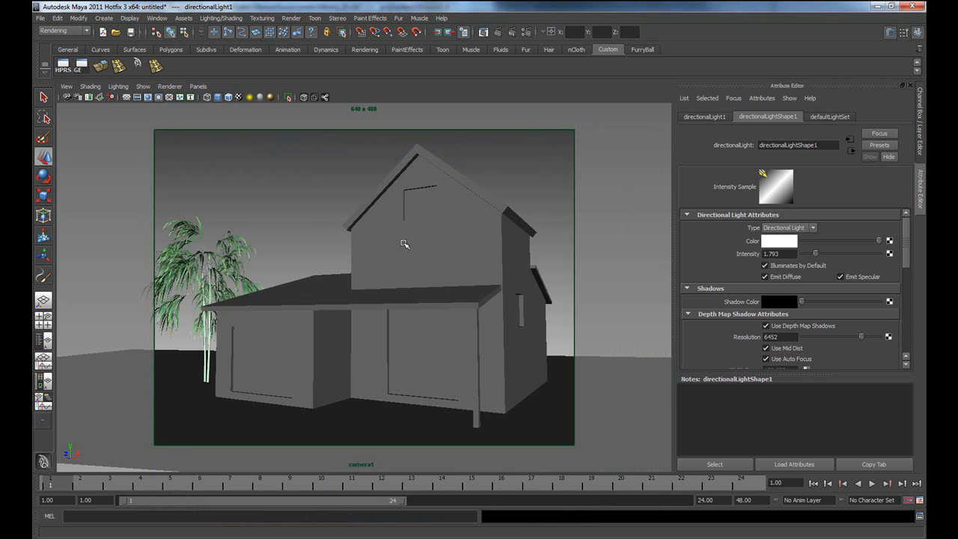
Duplicate the directional light in the perspective view and lower the copy to near the camera, angled more level toward the house.
key("space")
key("space")
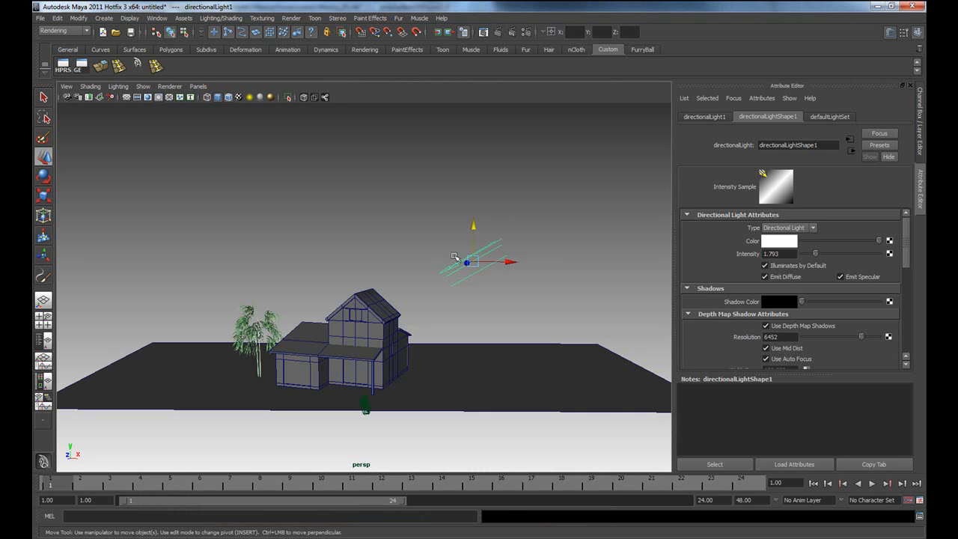
key("ctrl+d")
left_click_drag(520, 296, 355, 355, "alt")
left_click_drag(310, 387, 411, 391, "alt")
left_click_drag(569, 262, 391, 409, "alt")
key("e")
key("w")
left_click_drag(337, 428, 408, 418, "alt")
Rotate the duplicated light and move it to the palm tree side in front of the house, pointing at the front walls.
key("e")
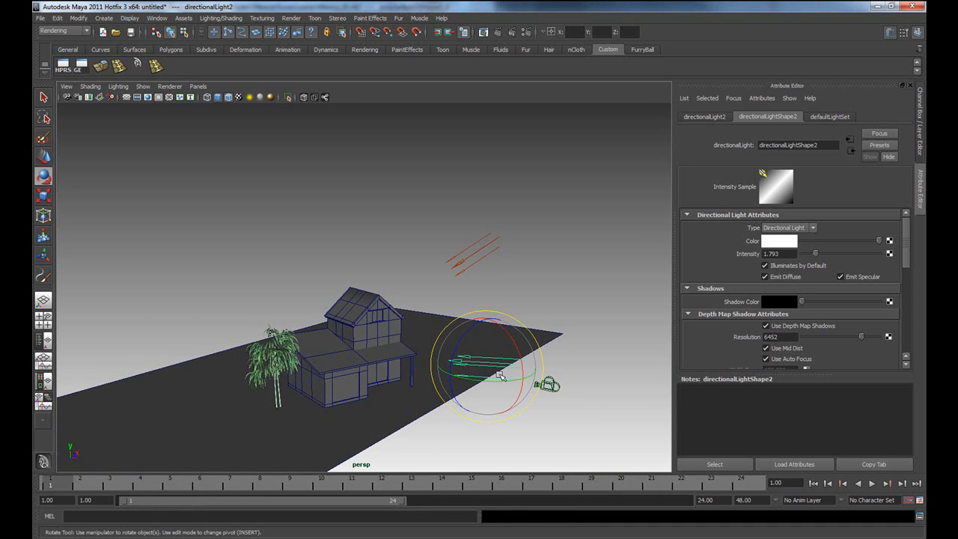
left_click_drag(479, 378, 397, 368, "alt")
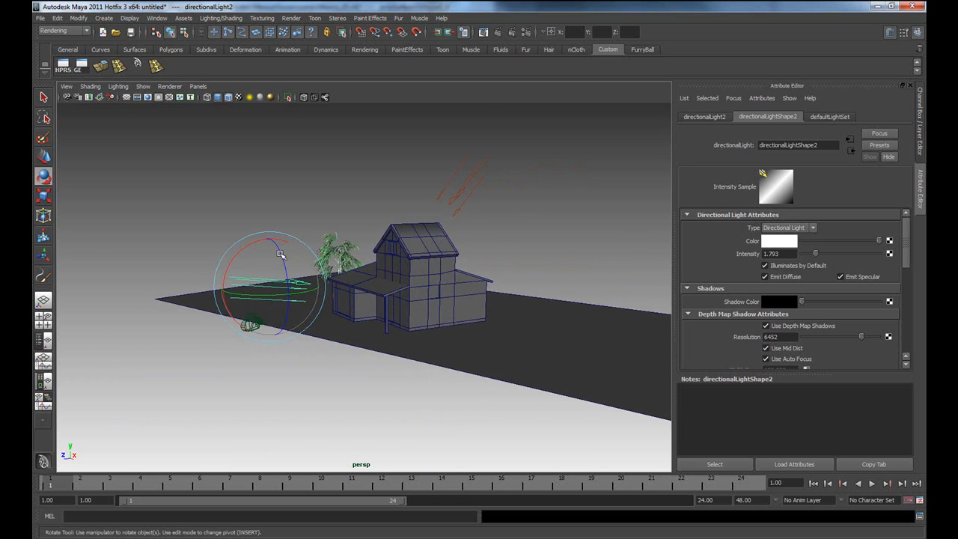
left_click_drag(241, 247, 240, 255)
key("w")
left_click_drag(278, 357, 353, 361, "alt")
left_click_drag(487, 314, 416, 315)
left_click_drag(492, 391, 383, 357, "alt")
left_click_drag(234, 230, 263, 206)
Reduce the duplicated light's intensity to 0.690 and disable its depth map shadows.
key("space")
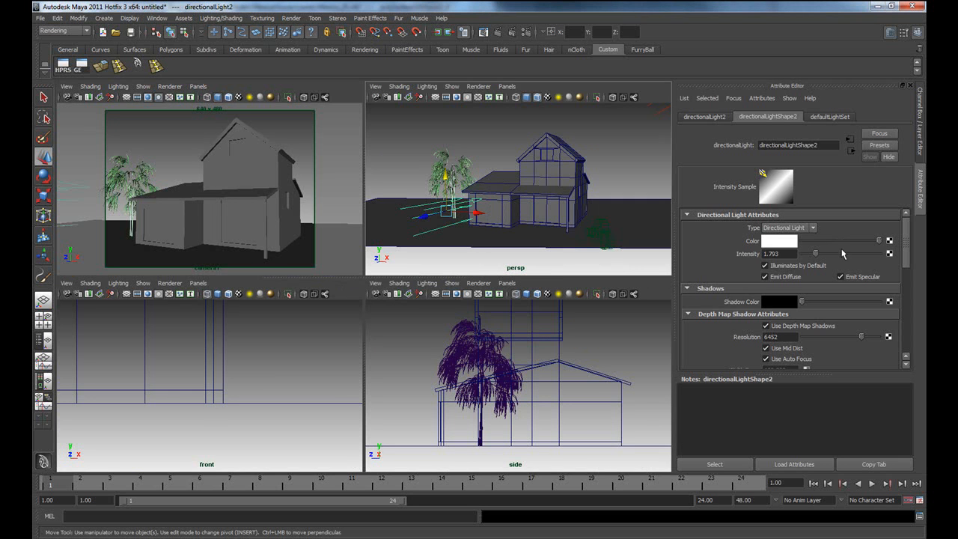
left_click_drag(815, 256, 806, 256)
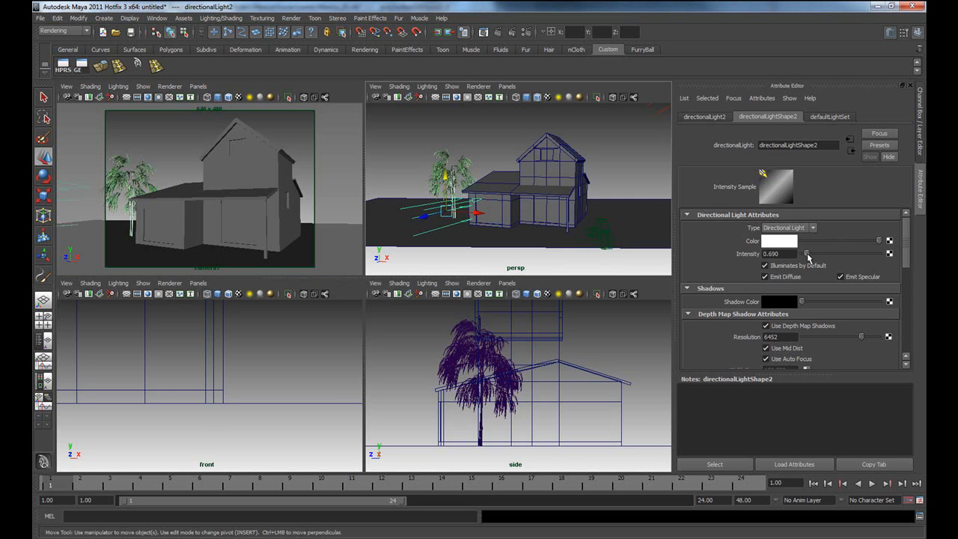
left_click(814, 330)
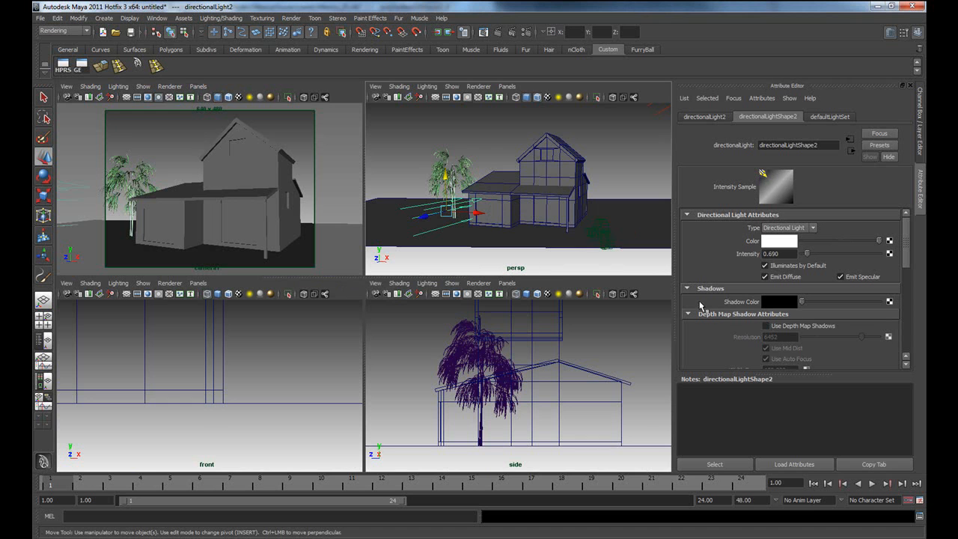
Render the camera view to check the two-light setup, and close the log and render windows.
key("space")
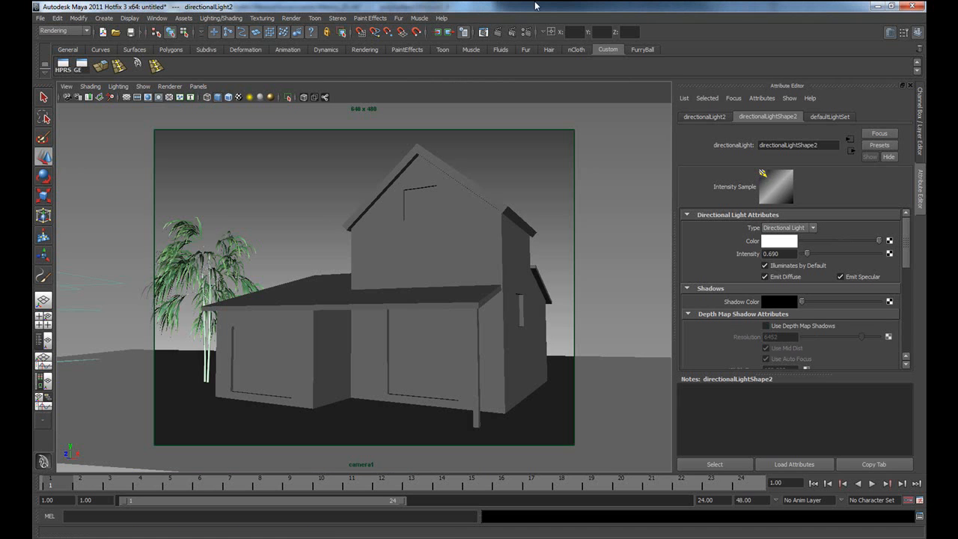
left_click(497, 32)
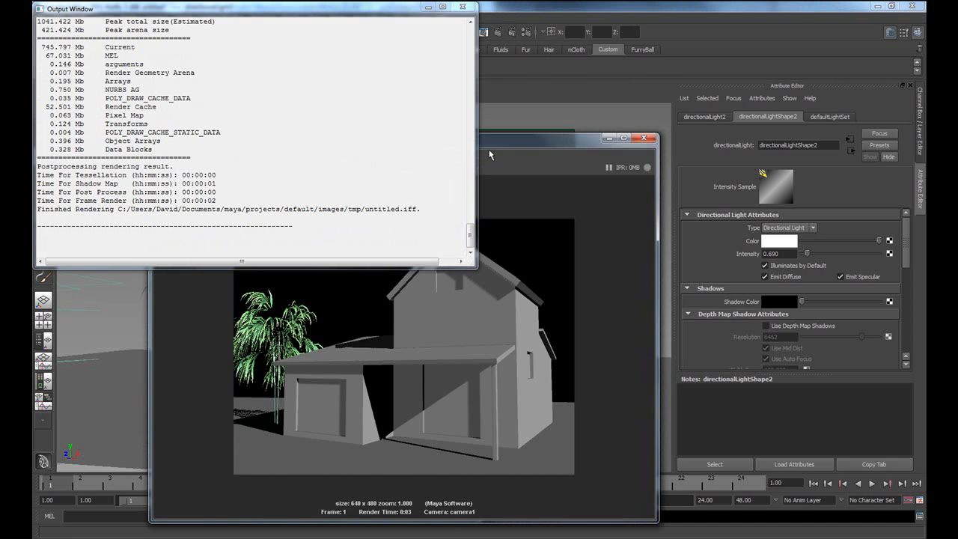
left_click(469, 10)
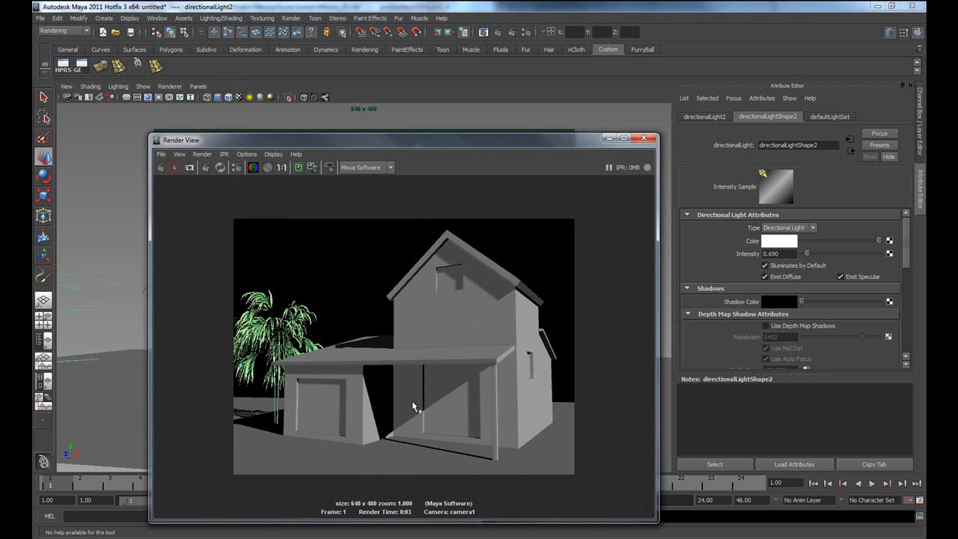
left_click(644, 139)
Delete the Paint Effects palm tree beside the house and leave nothing selected.
left_click(305, 195)
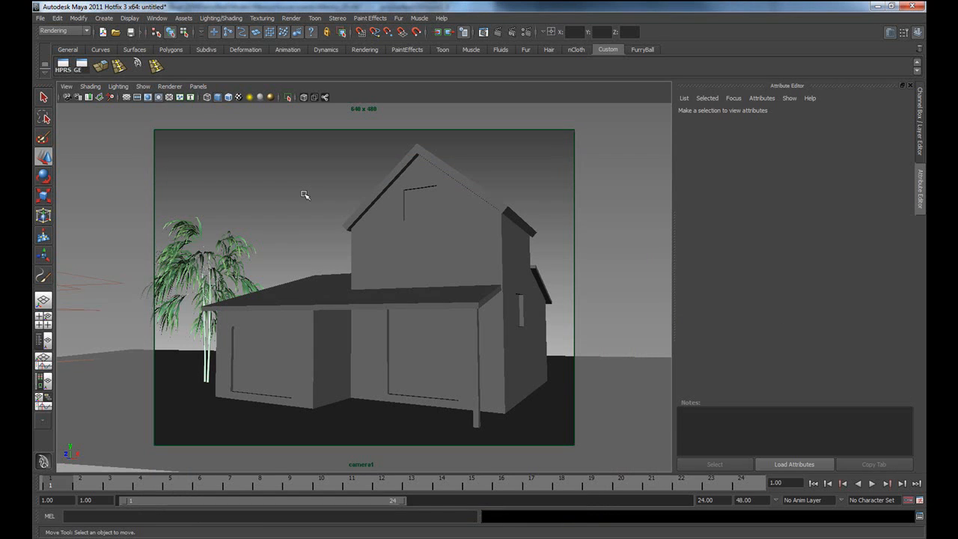
left_click(193, 274)
key("Delete")
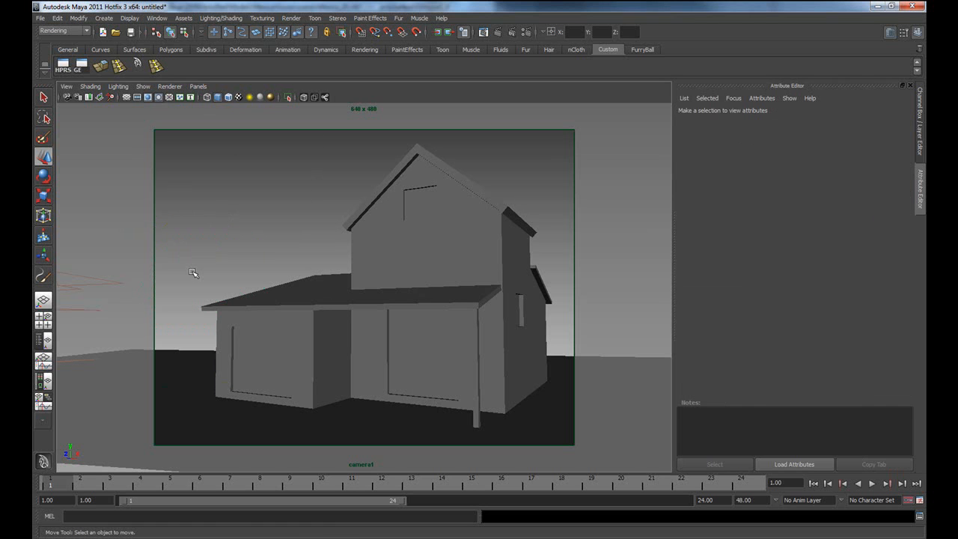
left_click(102, 283)
left_click(186, 241)
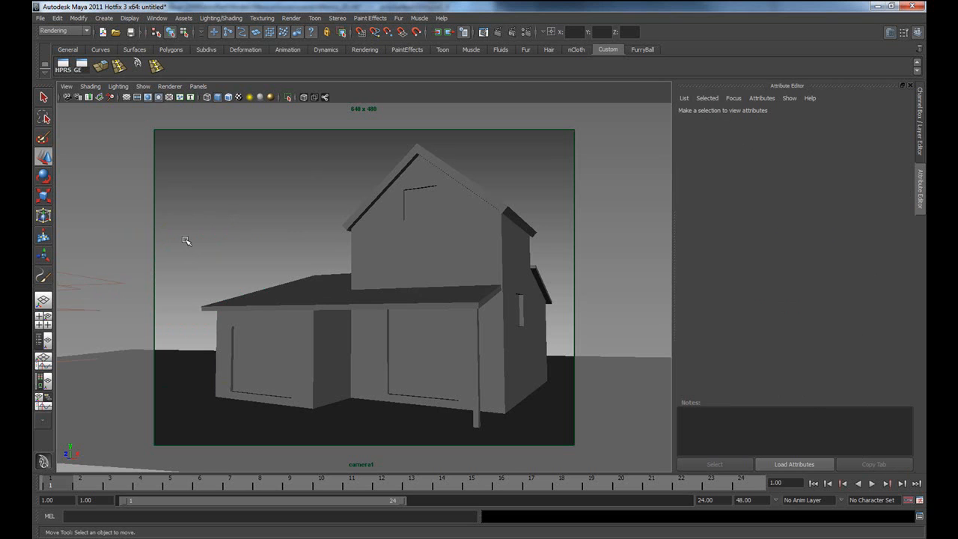